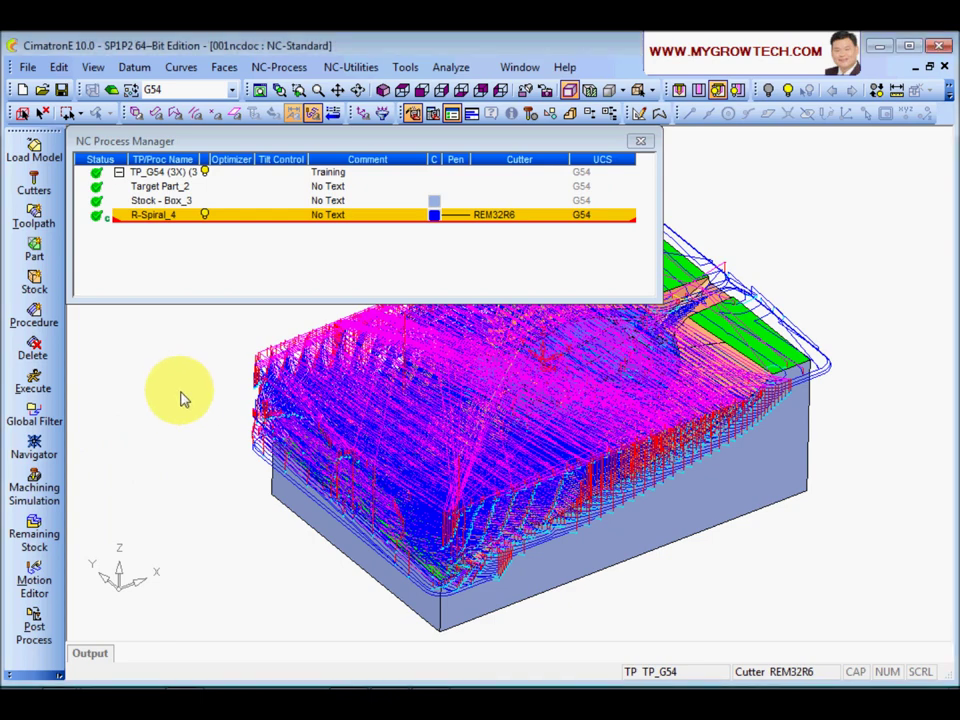
- Hide the R-Spiral_4 toolpath and open Remaining Stock for that procedure
left_click(205, 216)
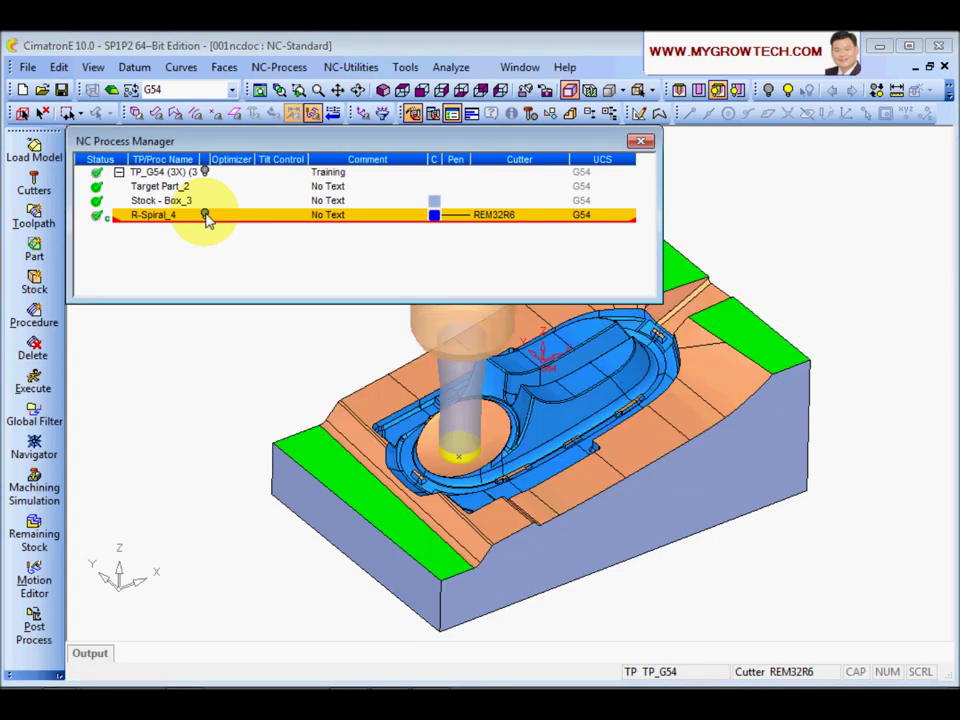
left_click(203, 461)
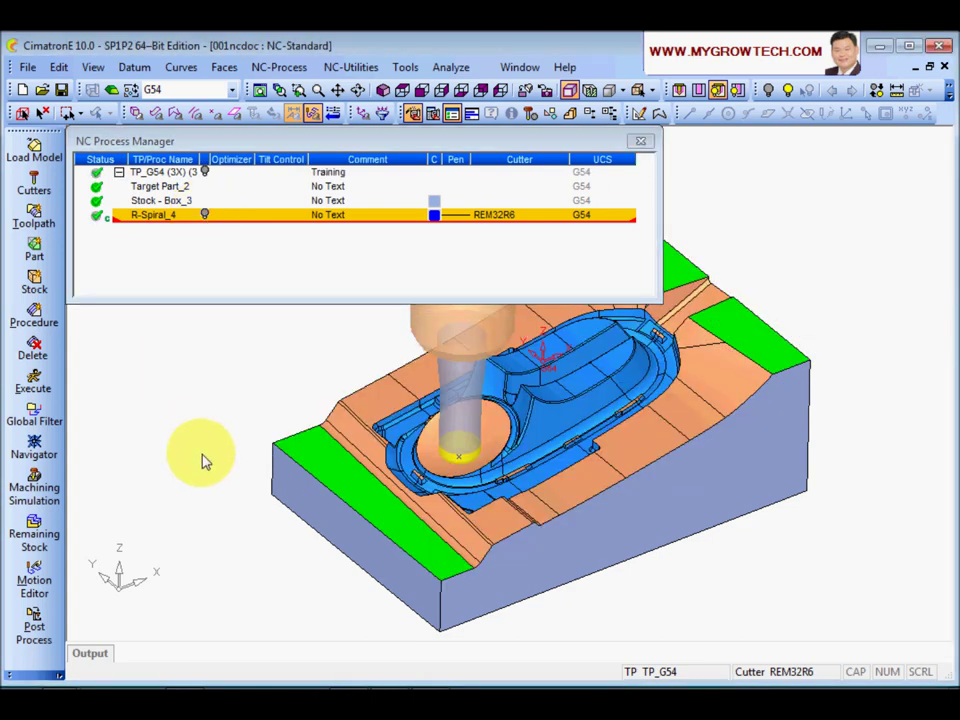
left_click(164, 220)
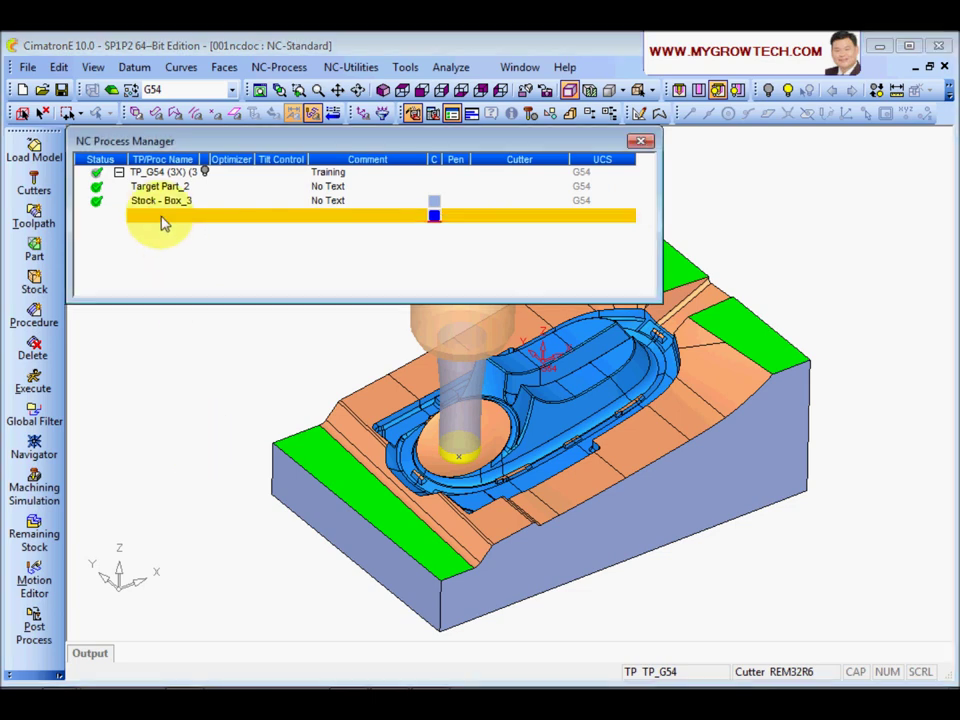
right_click(160, 220)
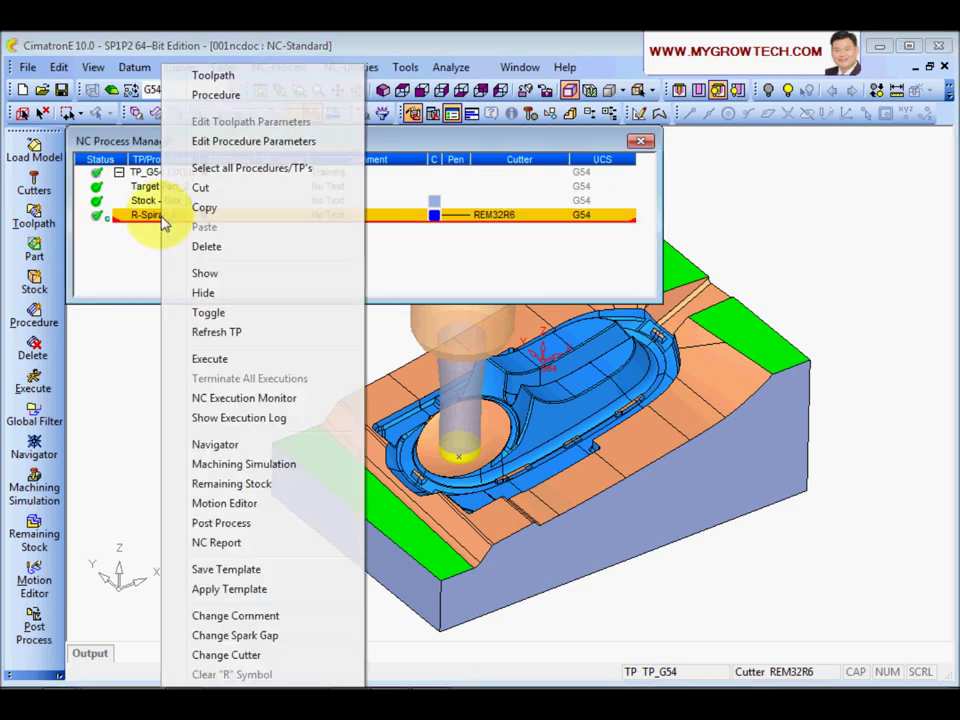
left_click(252, 484)
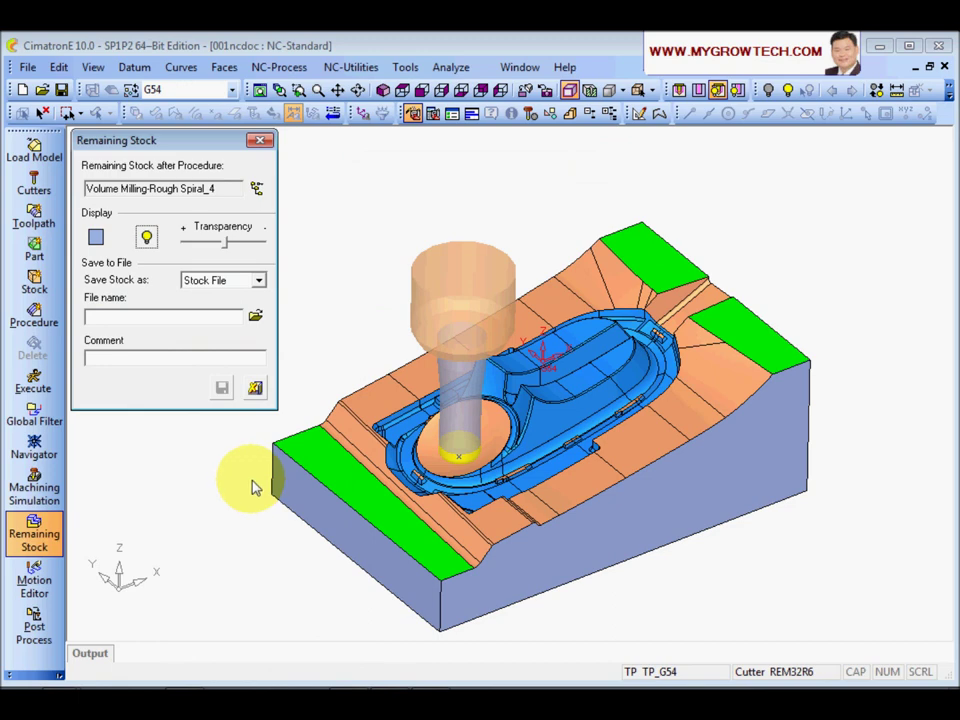
- Display the stock remaining after Rough Spiral_4 with minimum transparency and inspect the material left around the pocket and raised core
left_click(147, 238)
left_click_drag(226, 250, 298, 258)
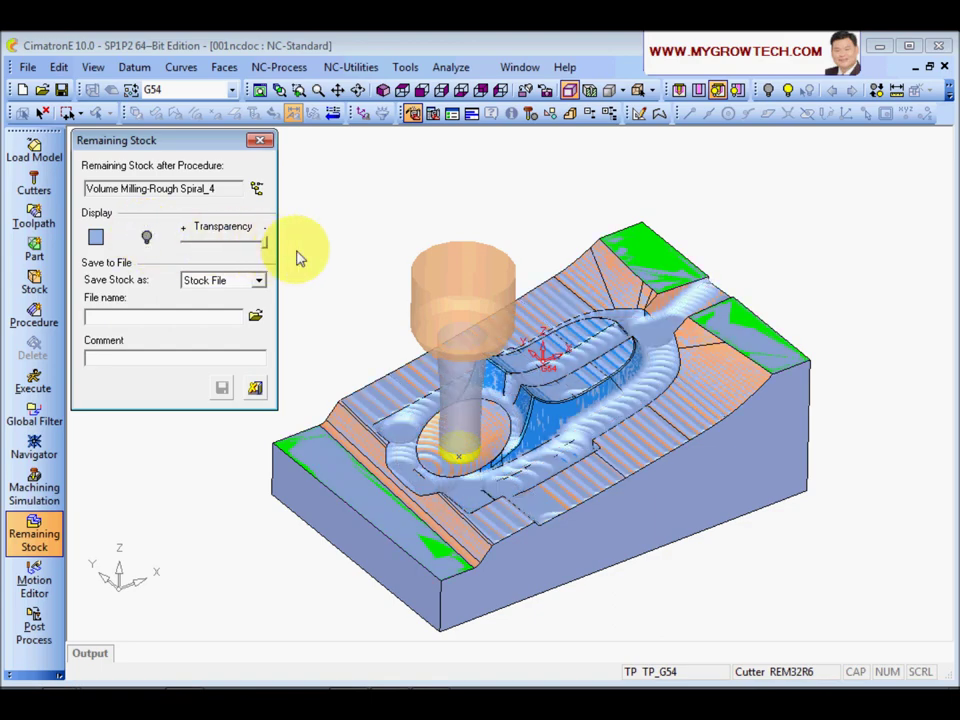
scroll(568, 450, "up", 5)
middle_click_drag(625, 390, 503, 392)
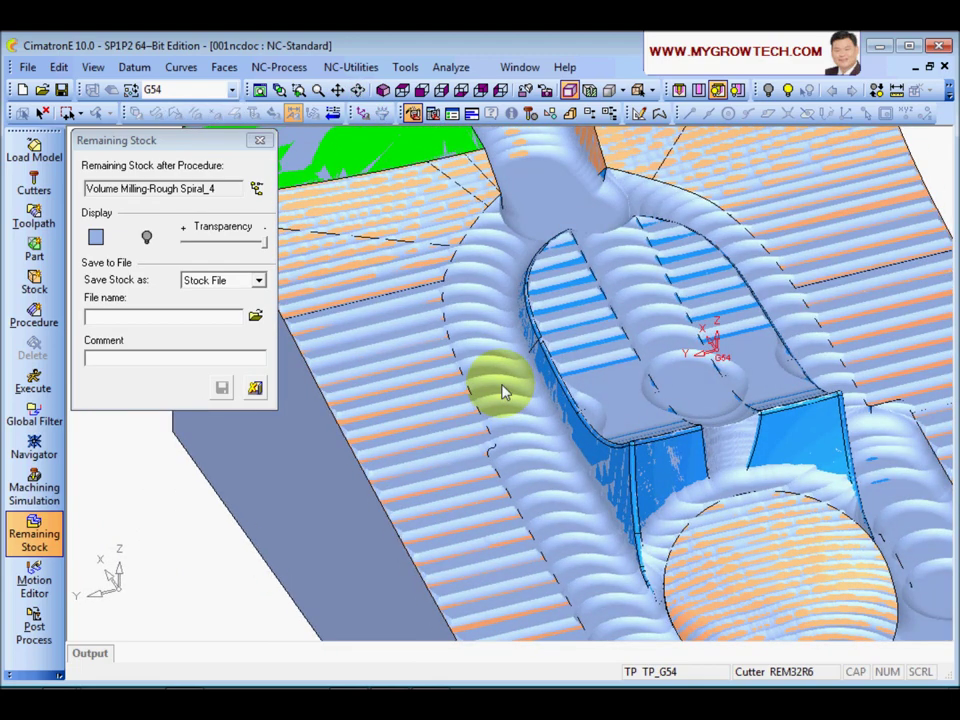
middle_click_drag(503, 392, 454, 450)
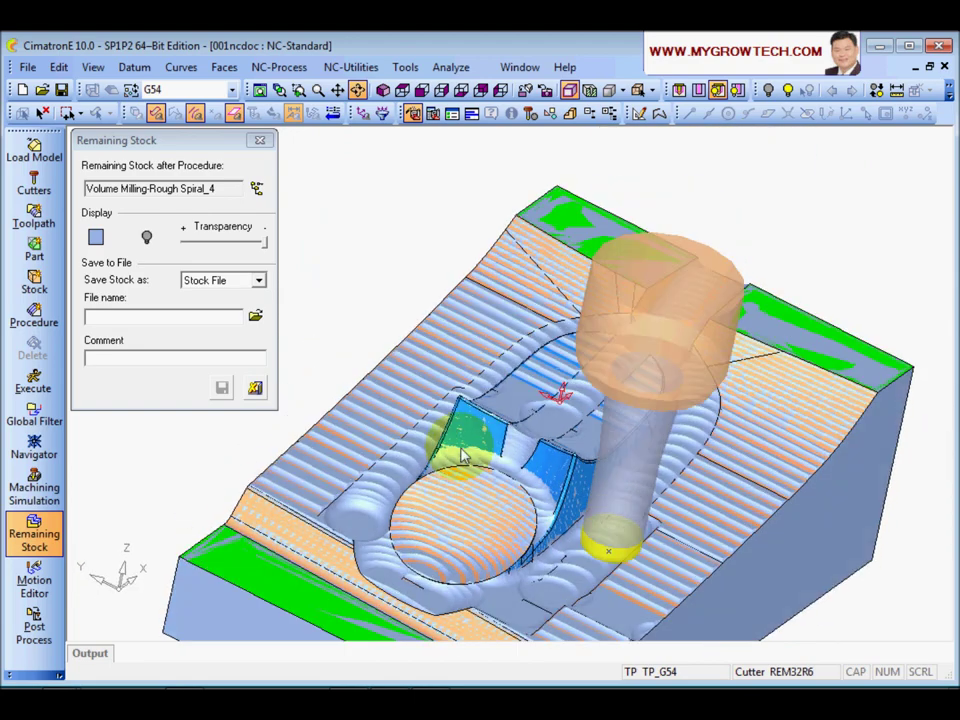
- Set the remaining stock's save format to STL File and exit Remaining Stock without saving a file
left_click(258, 281)
left_click(210, 309)
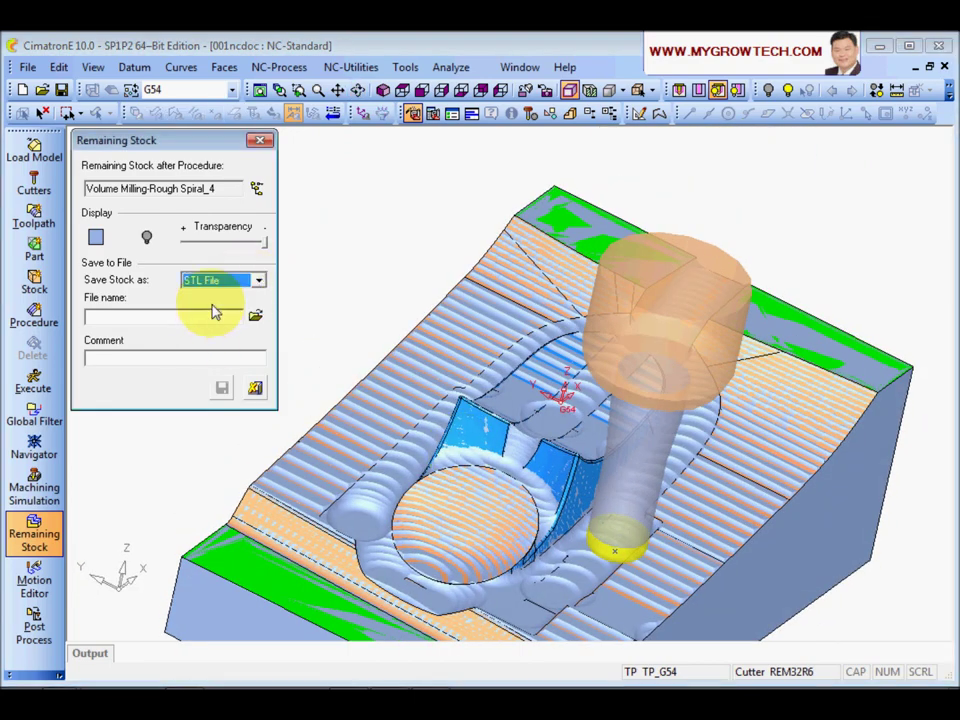
left_click(188, 318)
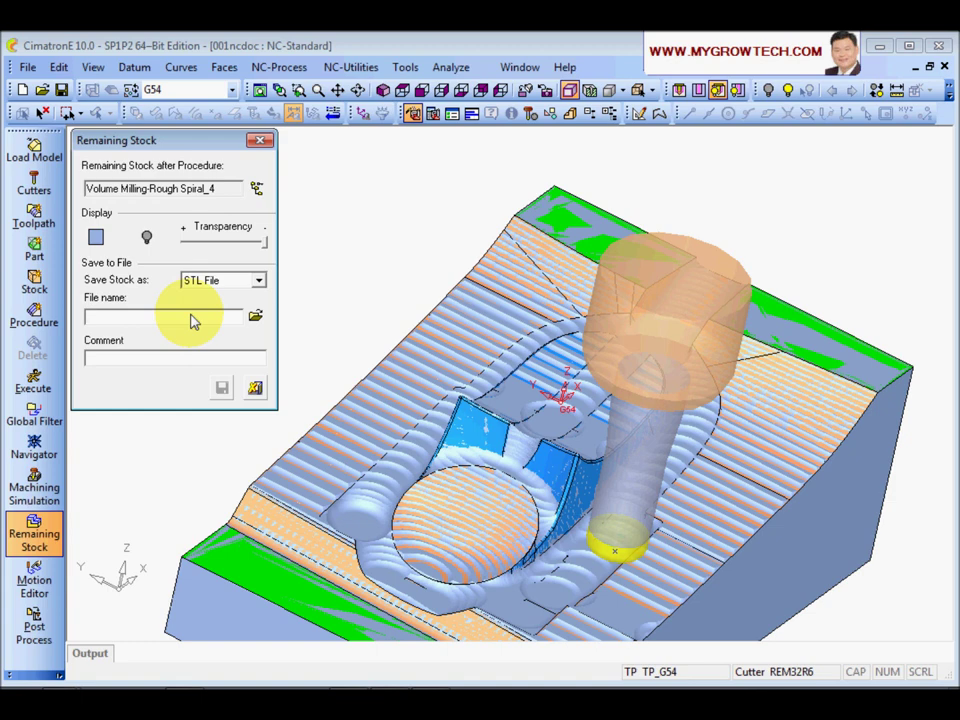
left_click(255, 388)
scroll(529, 553, "down", 5)
middle_click_drag(529, 553, 606, 484)
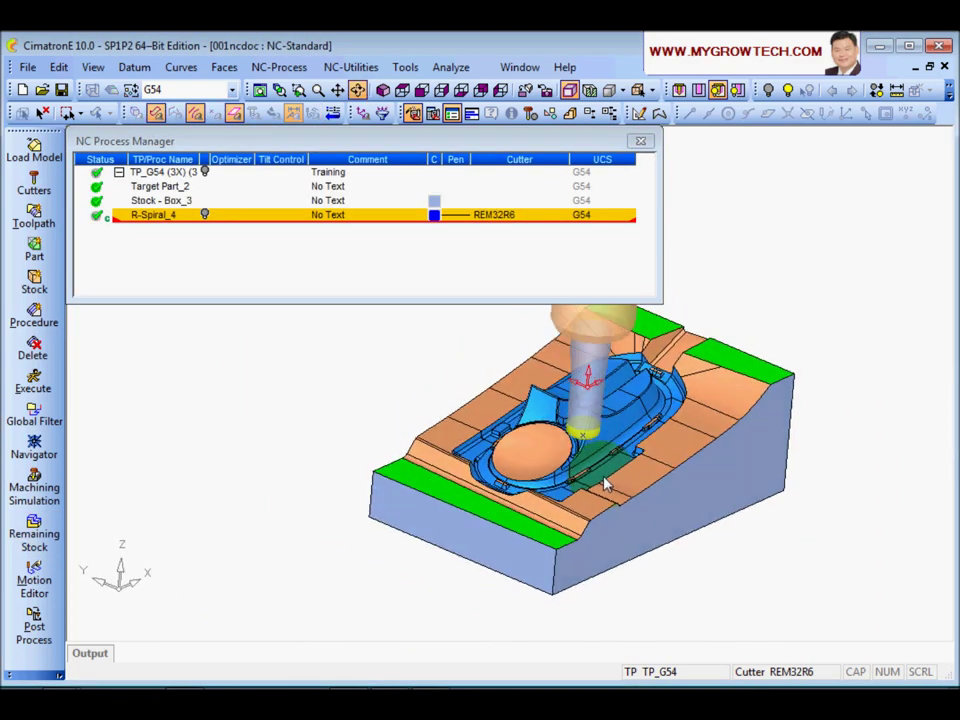
mouse_move(605, 484)
middle_mouse_down()
mouse_move(611, 508)
mouse_move(602, 474)
mouse_move(602, 484)
mouse_move(646, 444)
mouse_move(632, 420)
mouse_move(617, 468)
middle_mouse_up()
left_click(288, 410)
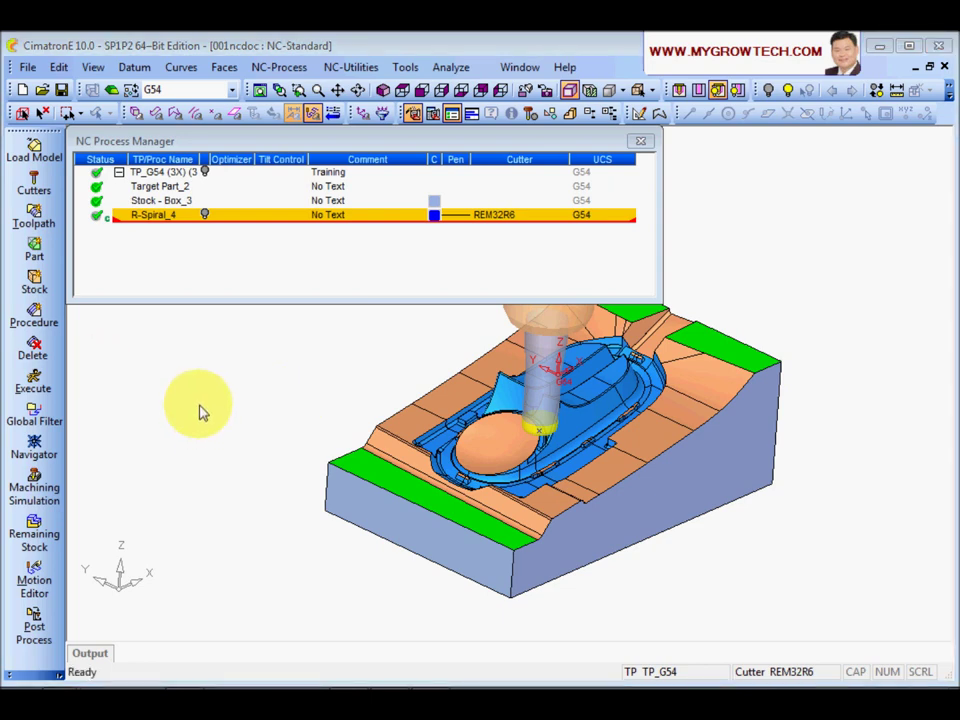
middle_click_drag(546, 437, 570, 425)
- Open Machining Simulation for the R-Spiral_4 procedure
left_click(147, 218)
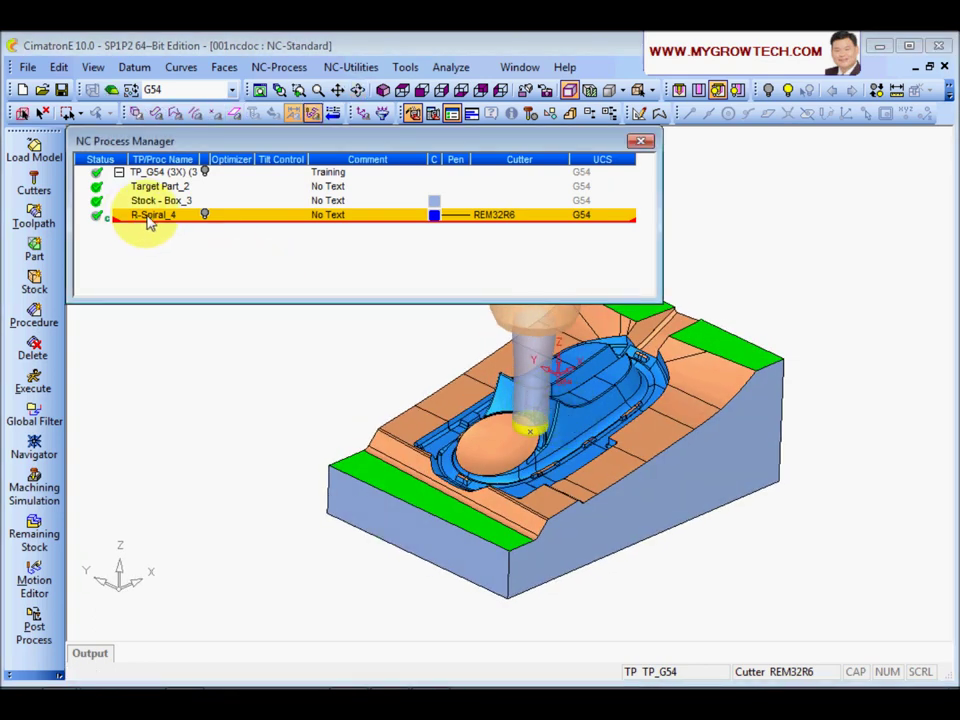
left_click(38, 490)
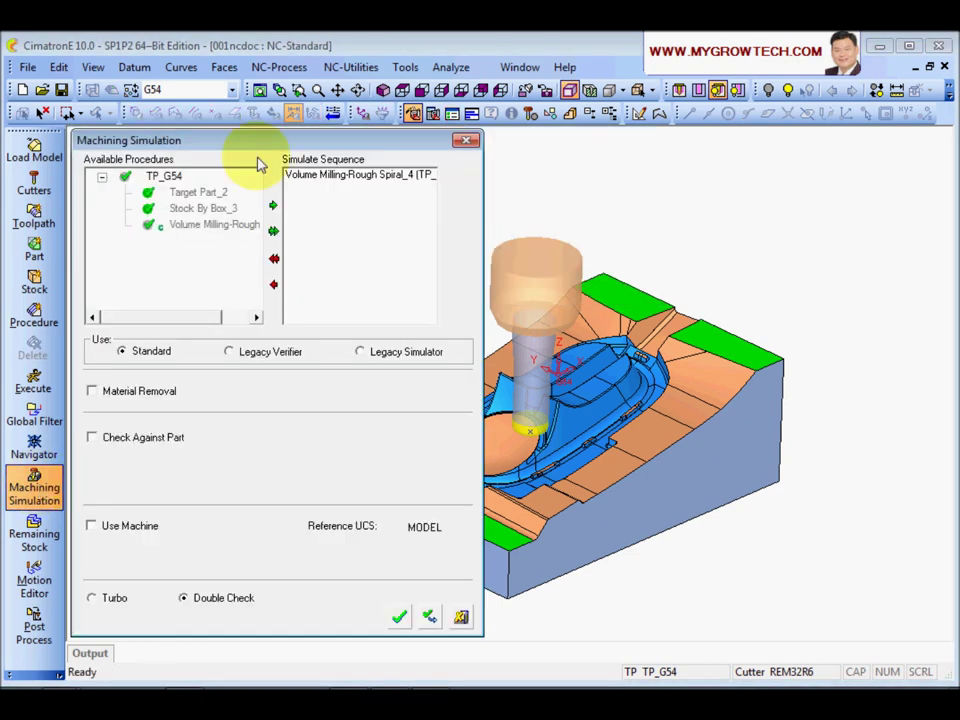
left_click_drag(313, 141, 330, 89)
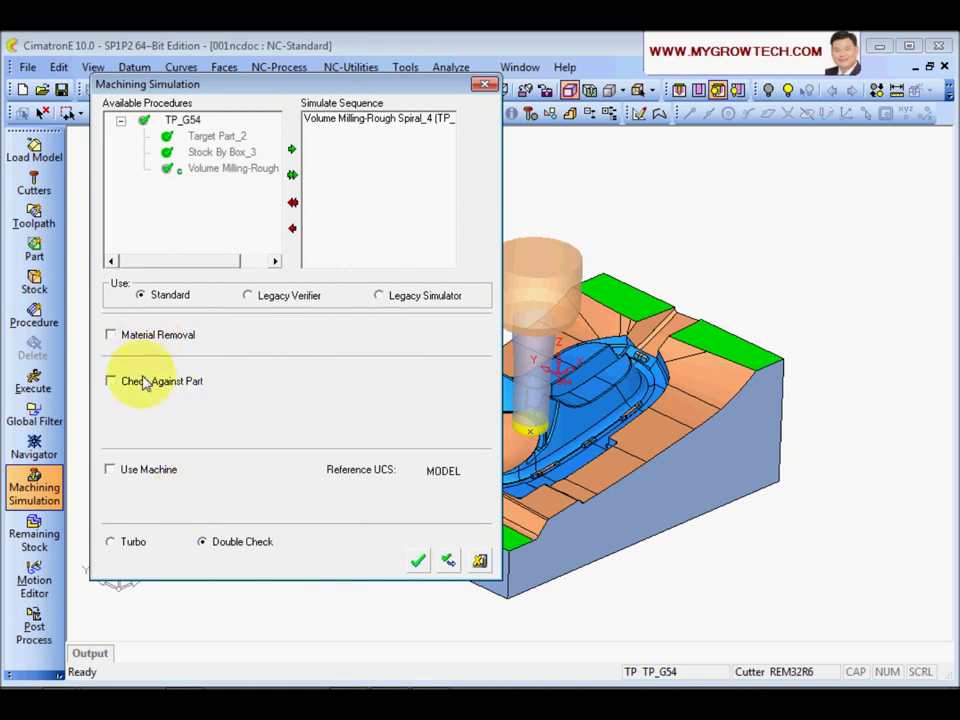
- Enable Material Removal with Current Stock and Check Against Part with Current Part, using a part offset of 0
left_click(136, 340)
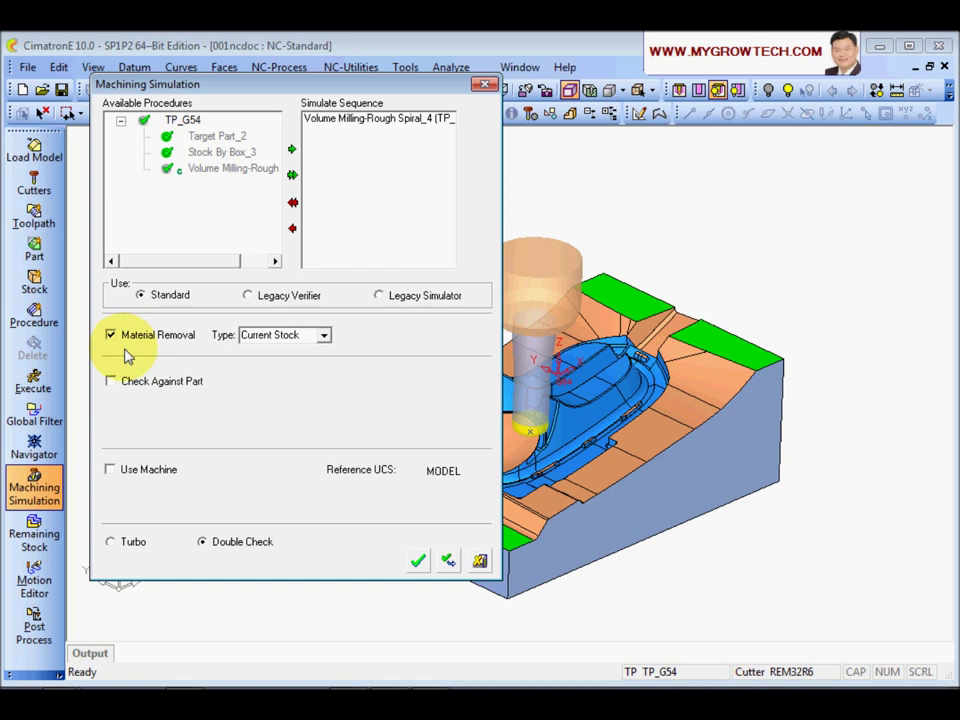
left_click(150, 382)
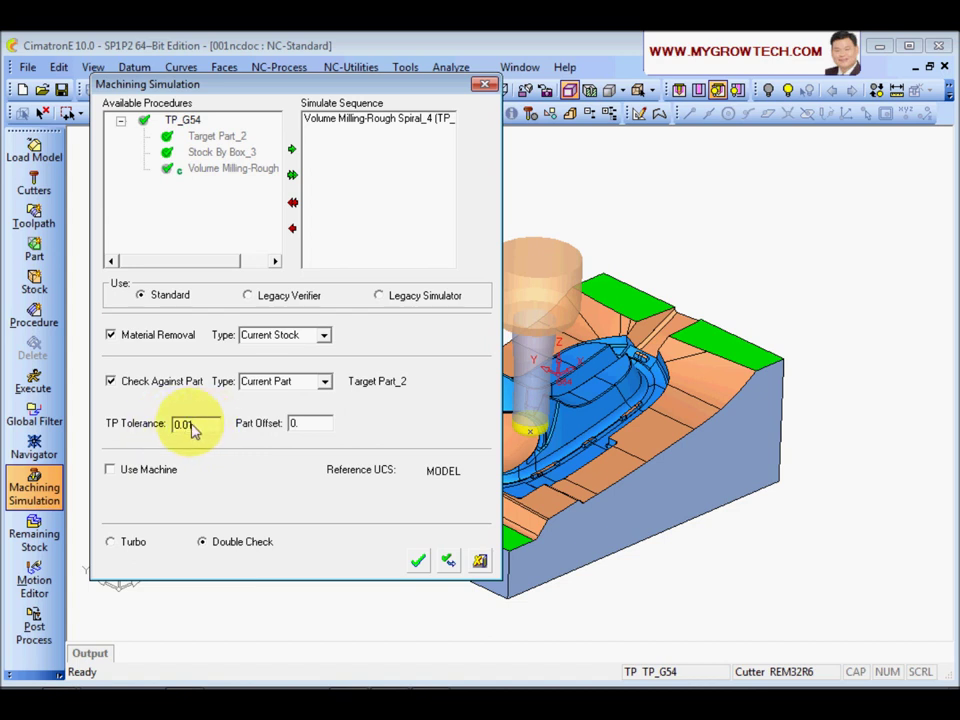
left_click_drag(321, 428, 288, 423)
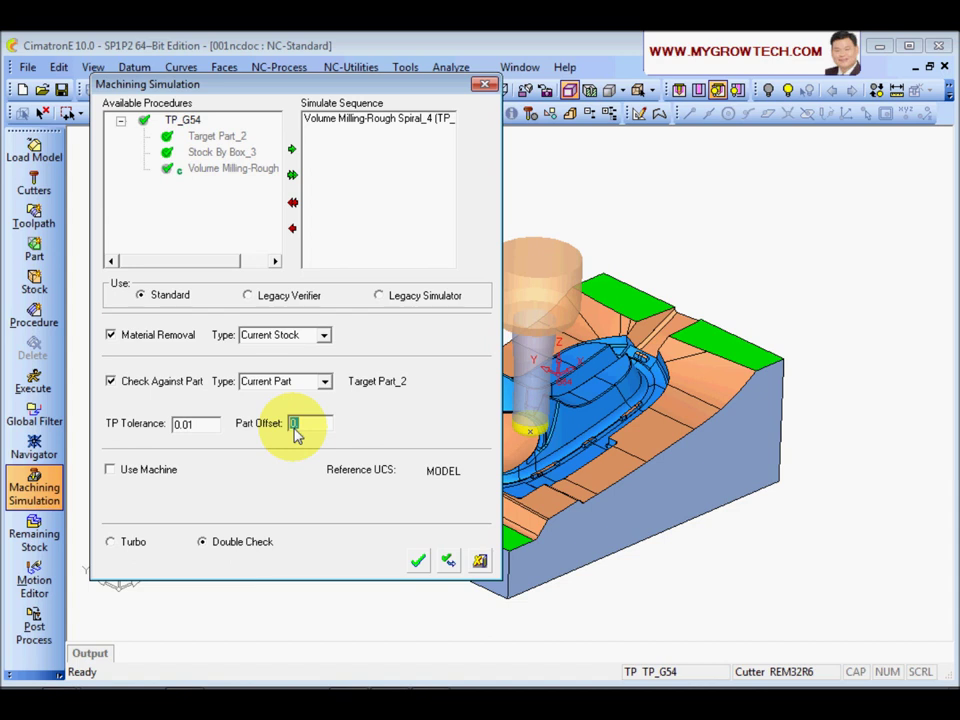
left_click(316, 430)
type(".")
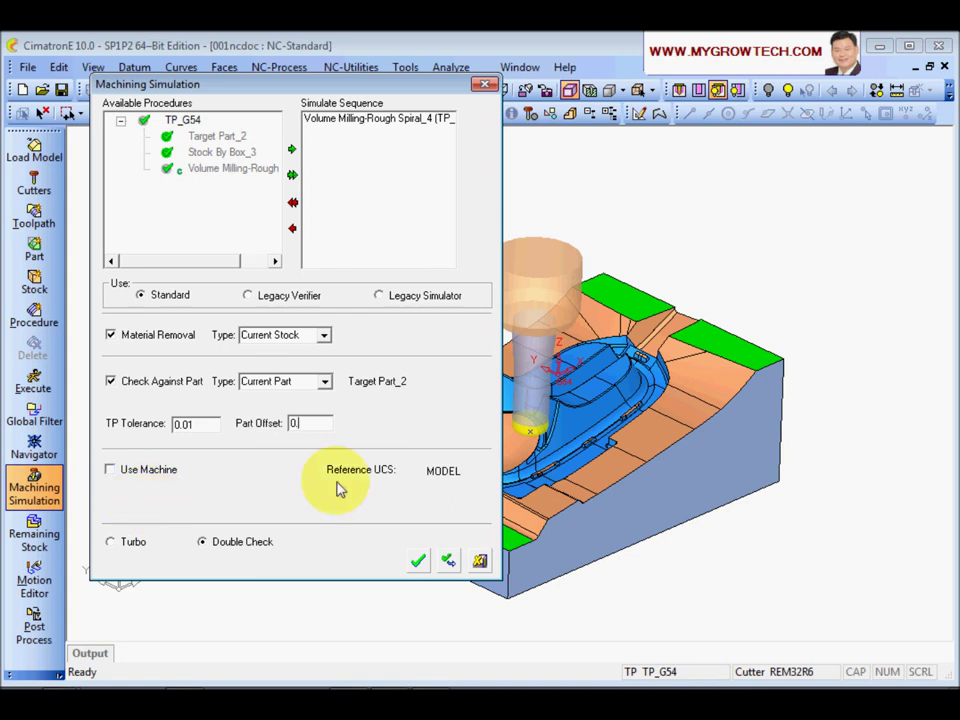
- Set the simulation's reference UCS to G54 and launch it in Turbo mode
left_click(452, 474)
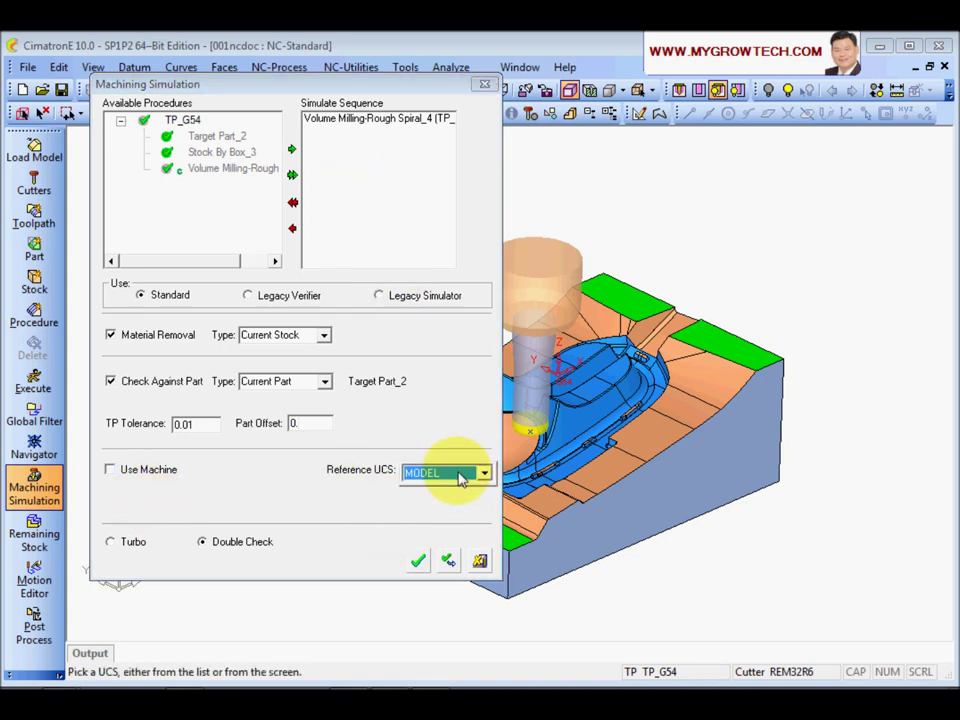
left_click(486, 475)
left_click(437, 513)
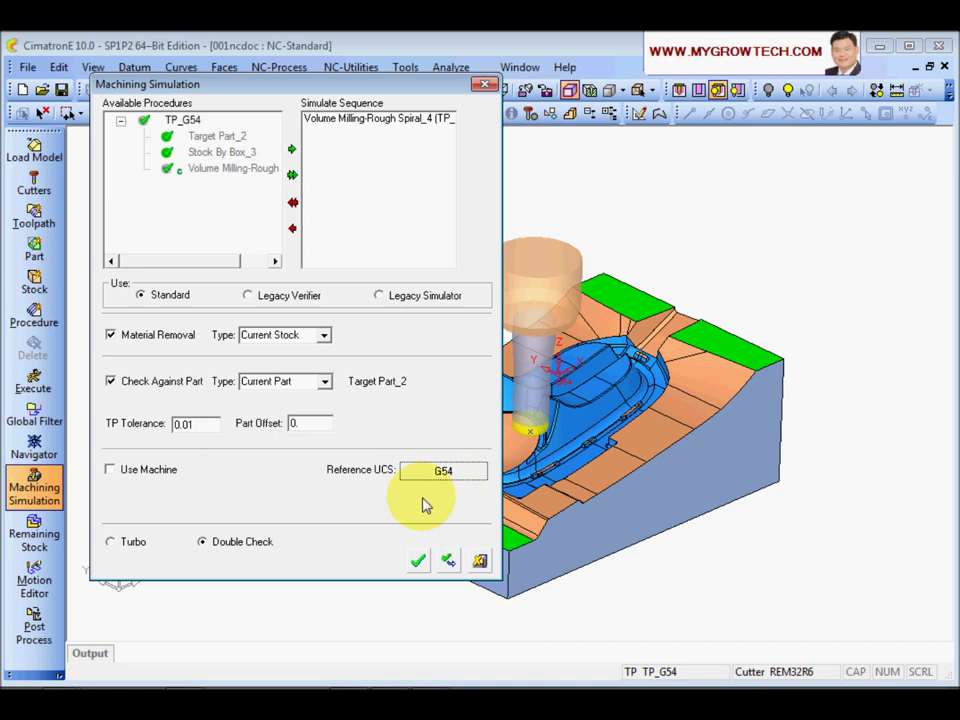
left_click(111, 542)
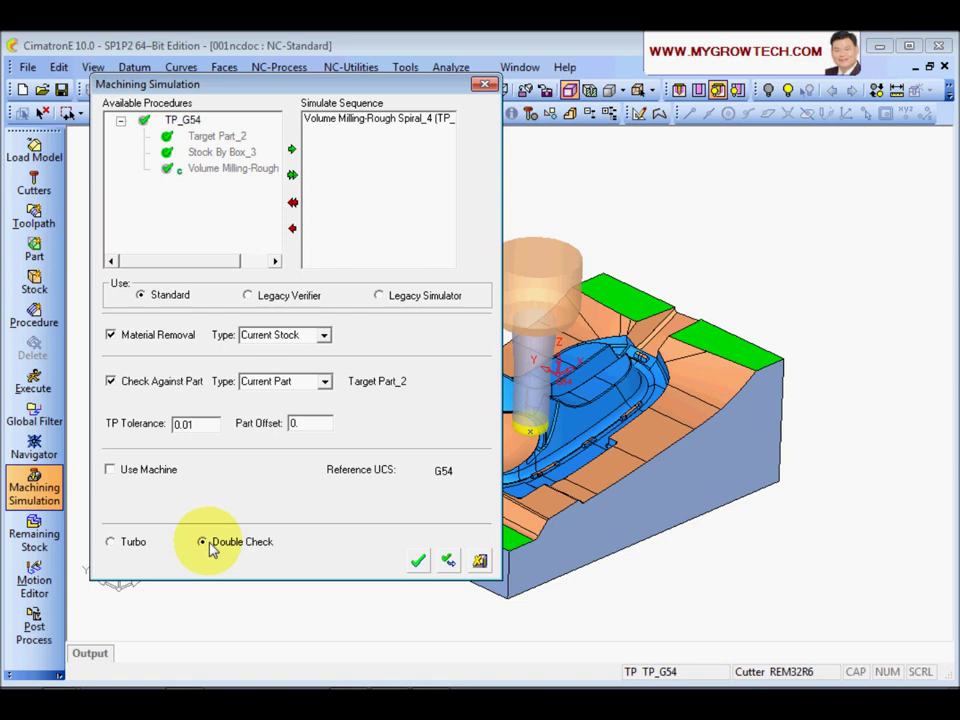
left_click(127, 548)
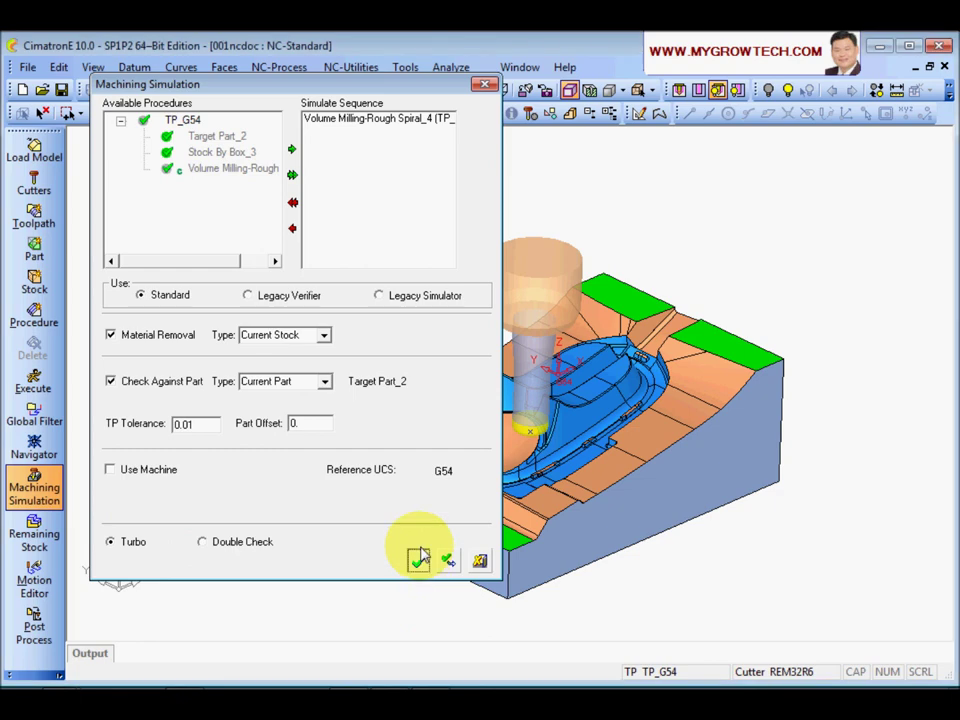
left_click(420, 557)
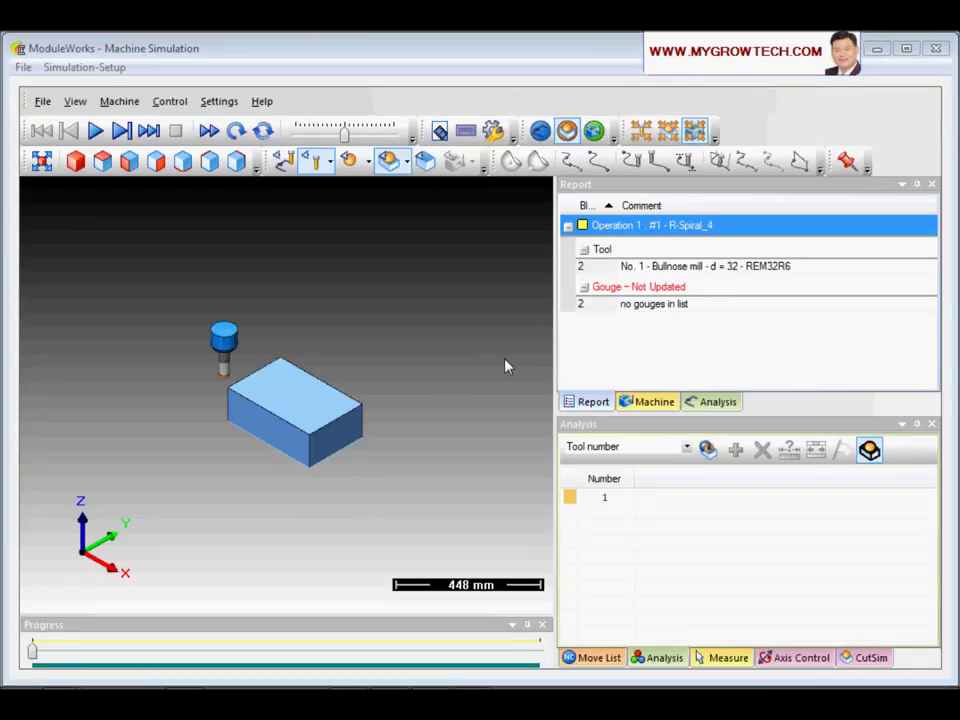
- Review the Move List, Analysis, Measure, Axis Control and CutSim views of the machine simulation
left_click_drag(371, 542, 422, 563)
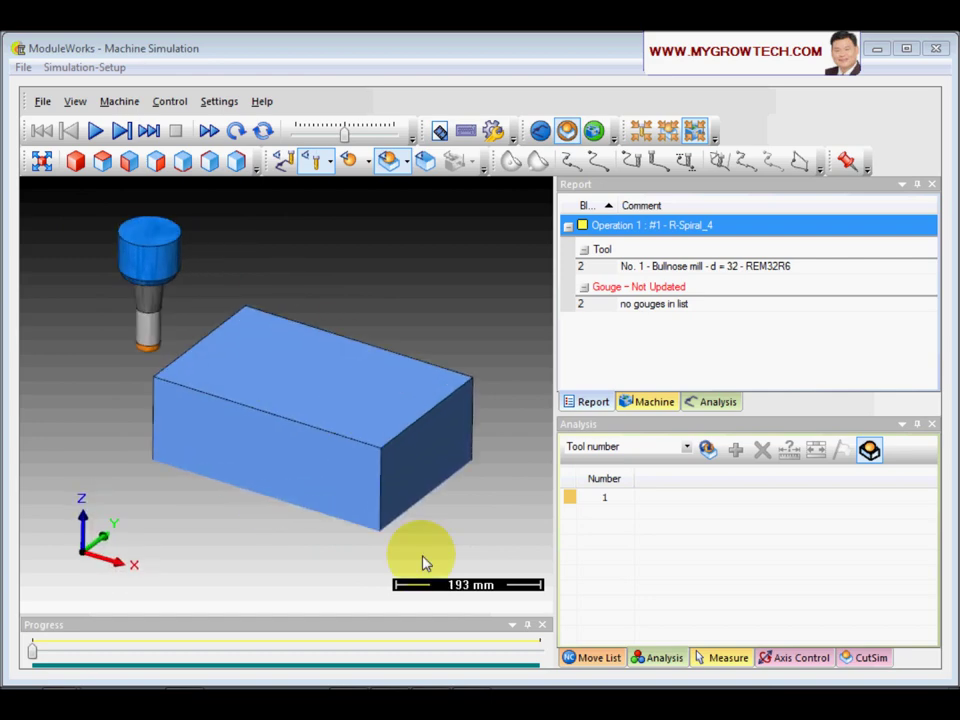
left_click(604, 657)
left_click(668, 660)
left_click(740, 662)
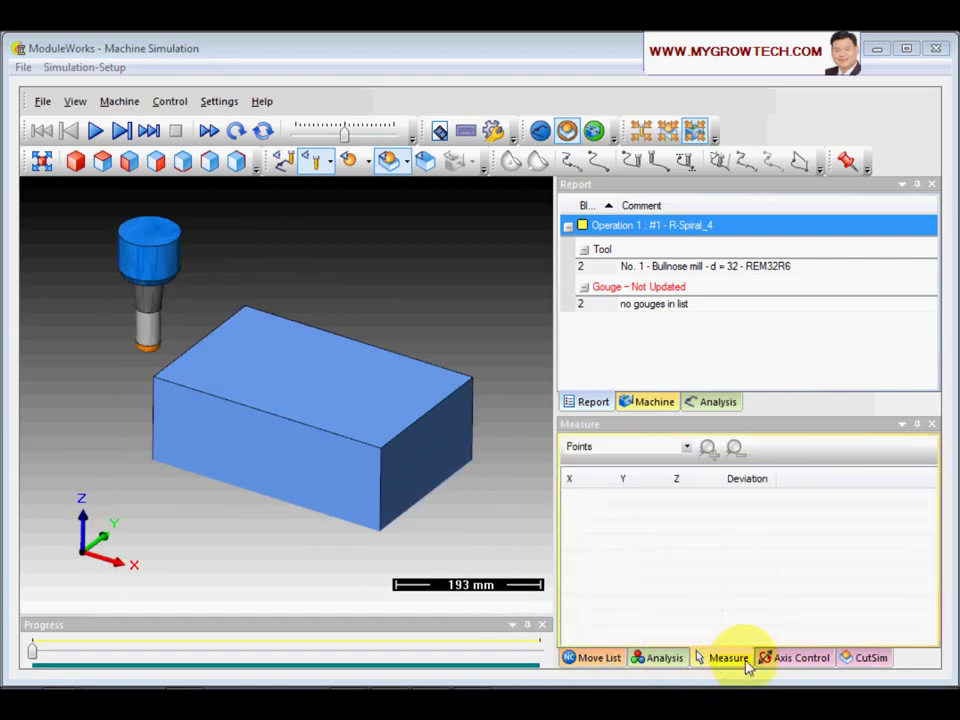
left_click(797, 660)
left_click(745, 662)
left_click(662, 660)
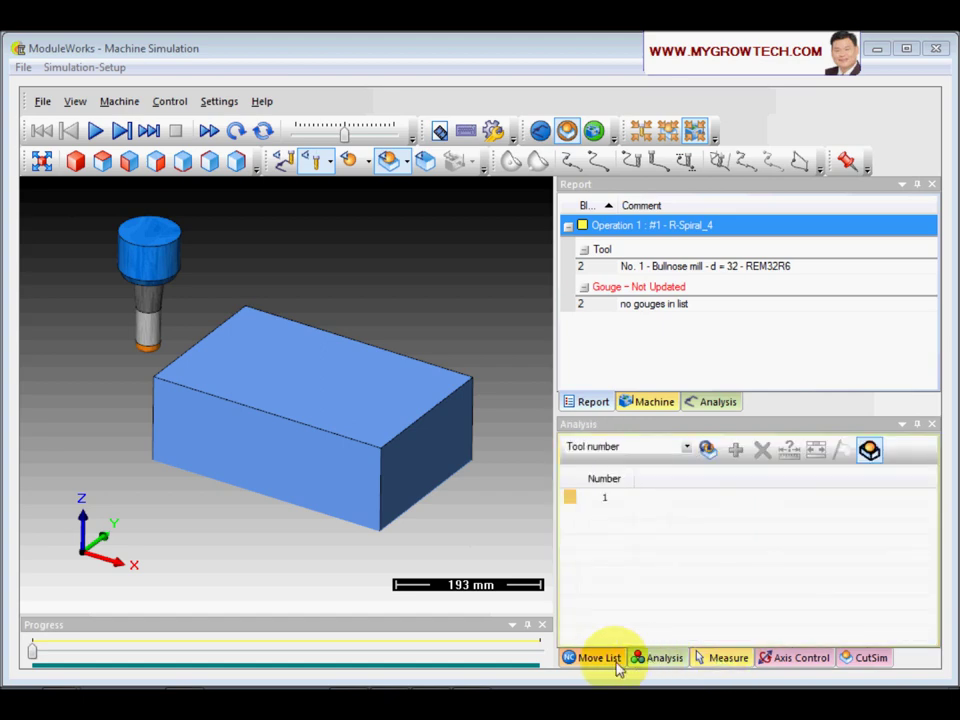
left_click(606, 662)
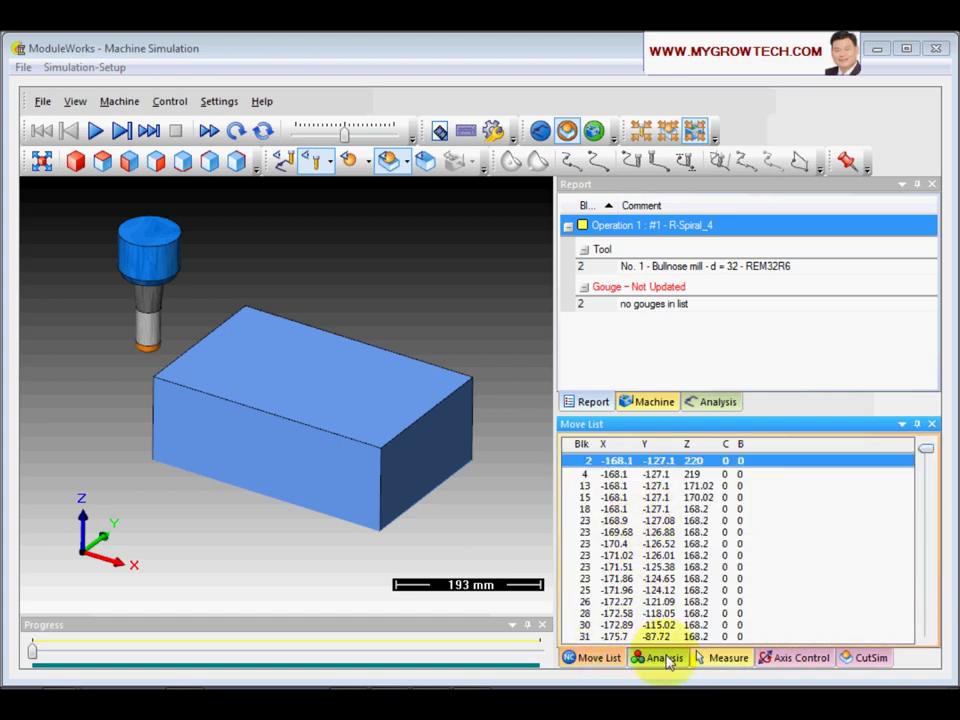
left_click(660, 660)
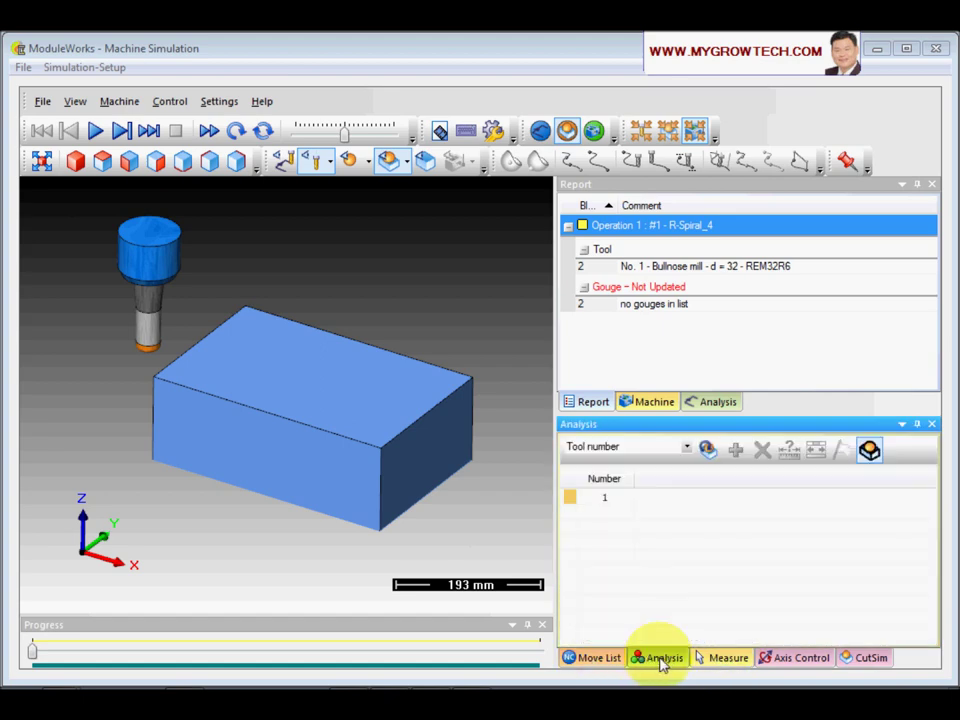
left_click(728, 660)
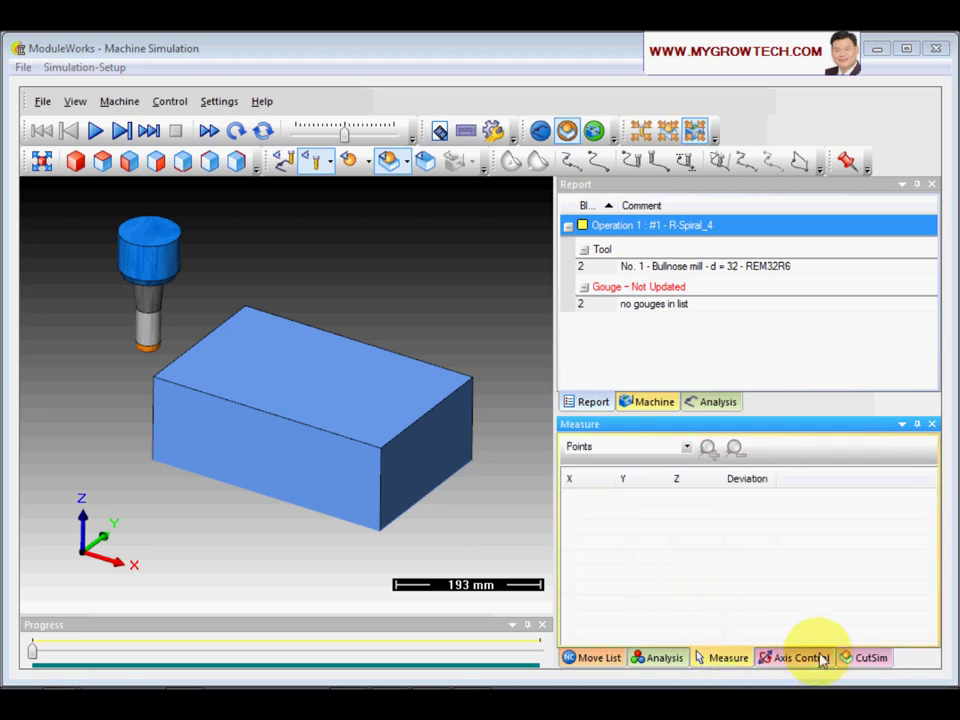
left_click(780, 659)
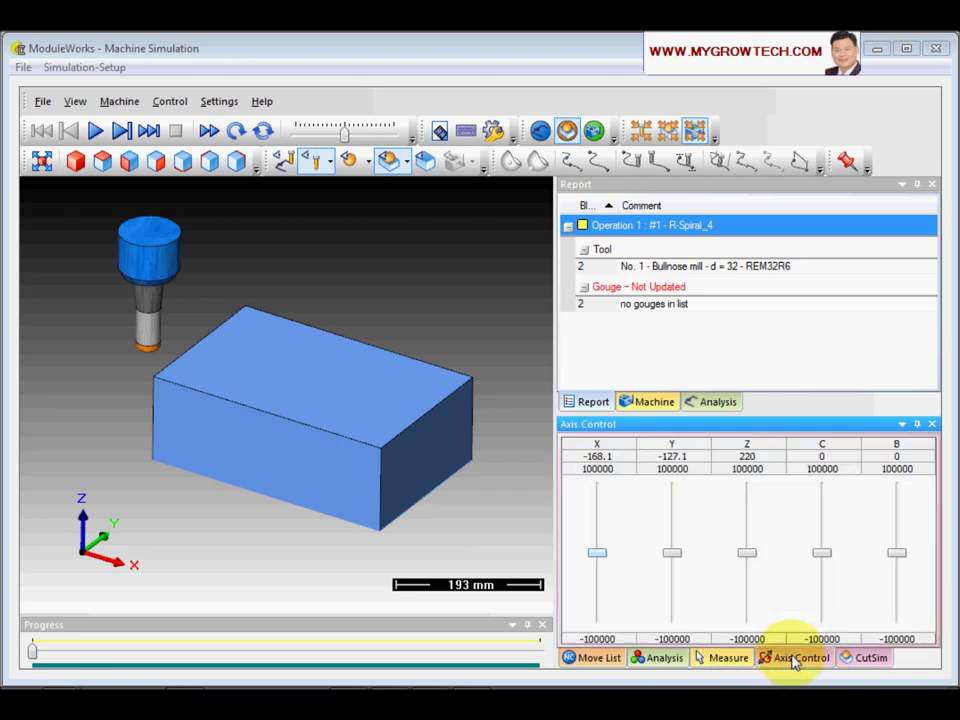
left_click(868, 660)
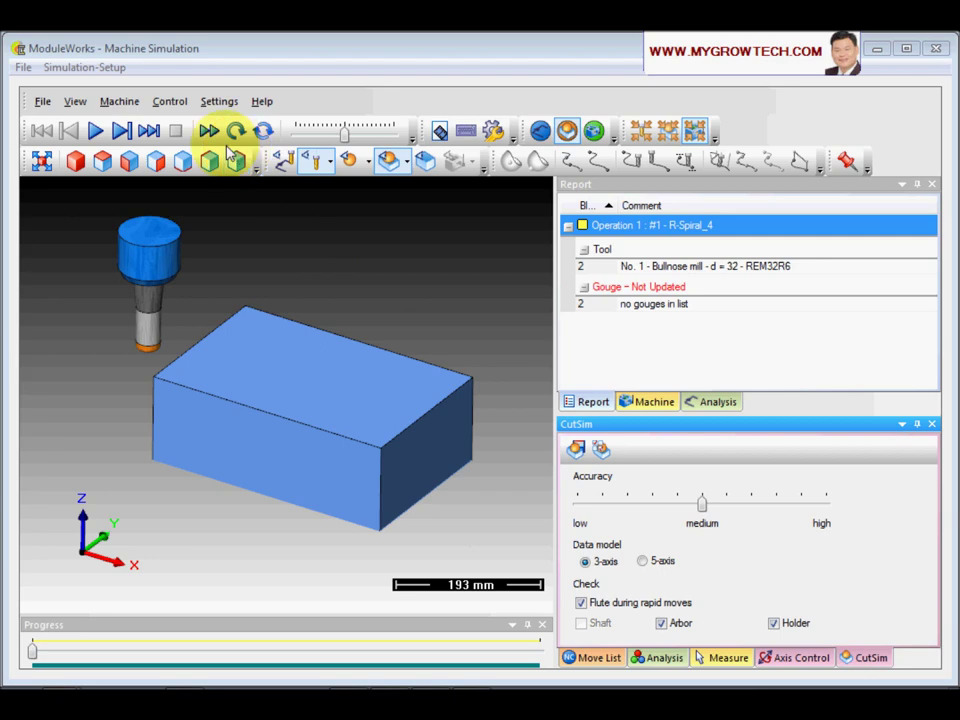
- Check which windows are switched on in the simulator's settings
left_click(218, 104)
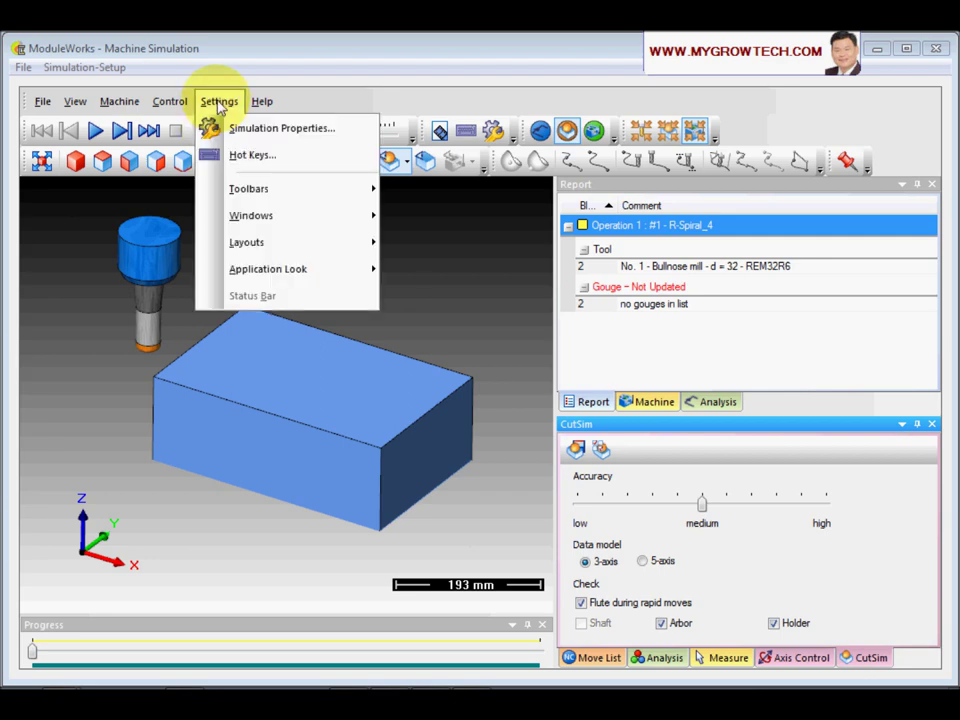
mouse_move(268, 228)
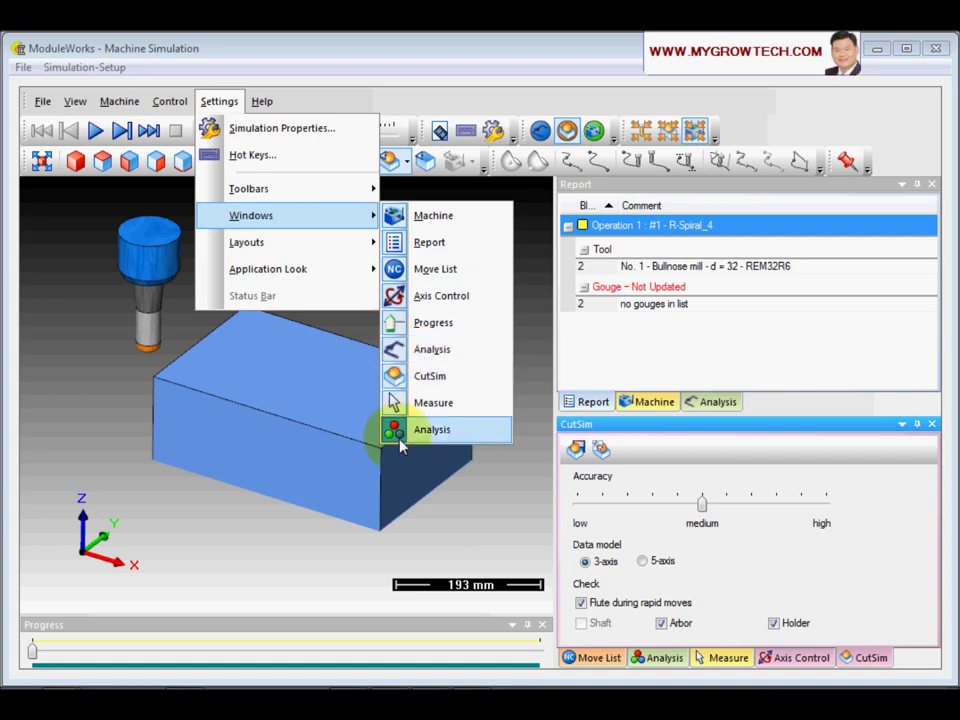
left_click(123, 514)
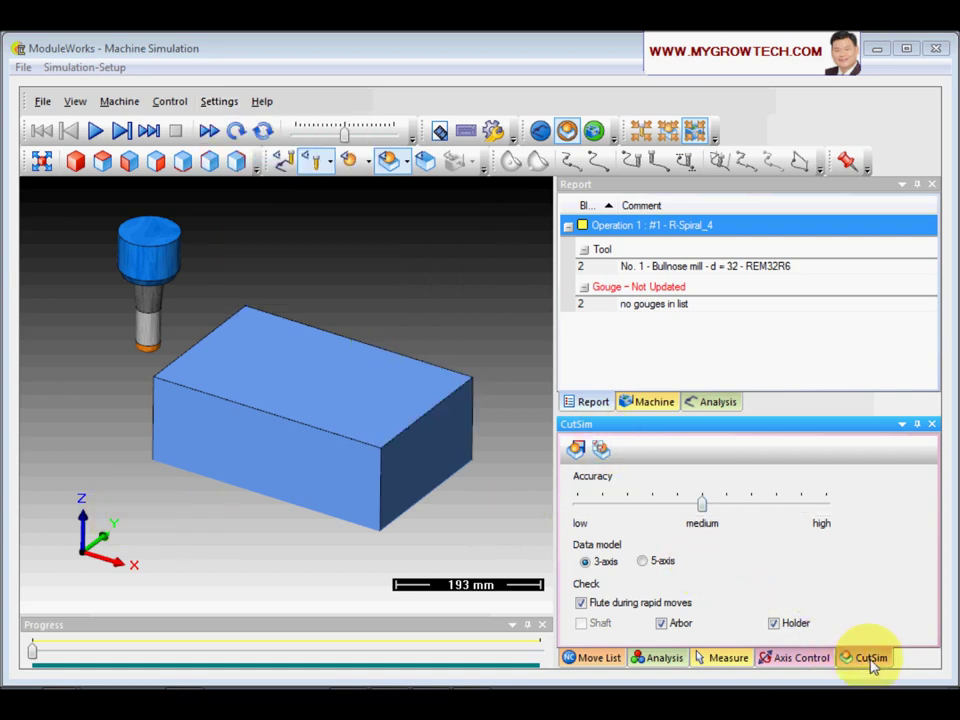
- Try the CutSim accuracy at high, return it to medium with the 3-axis data model, and refresh the simulation
left_click(701, 506)
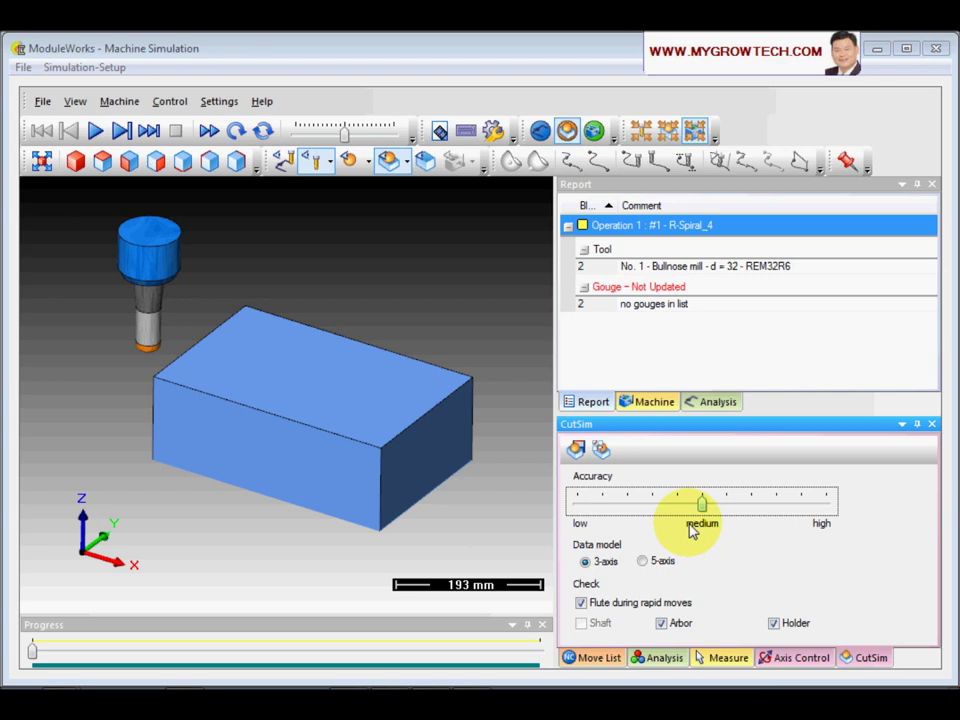
left_click(384, 320)
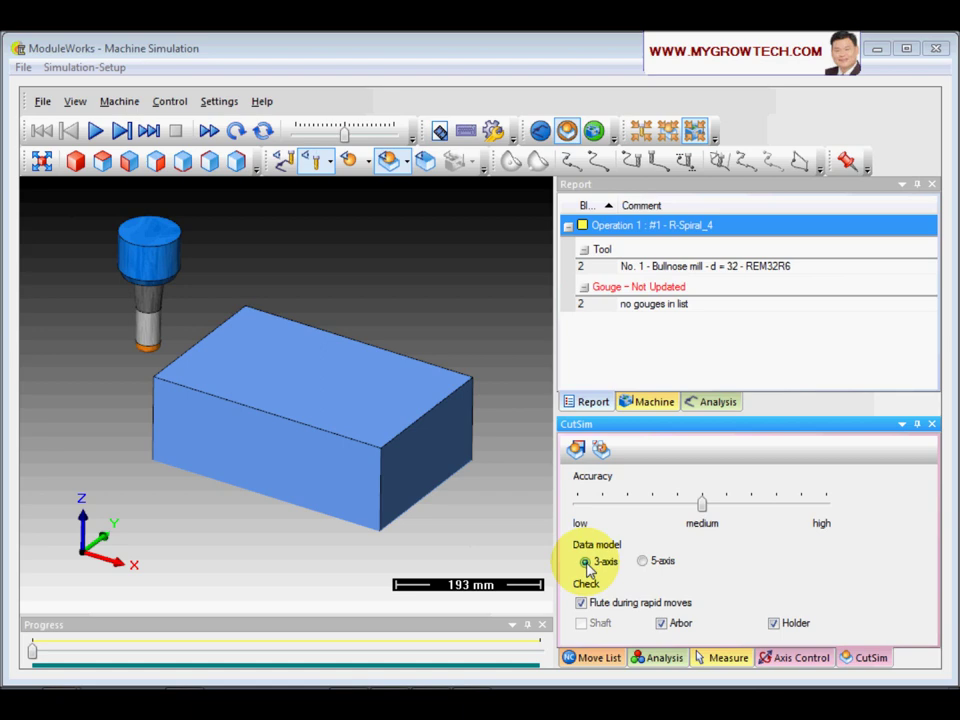
left_click(642, 561)
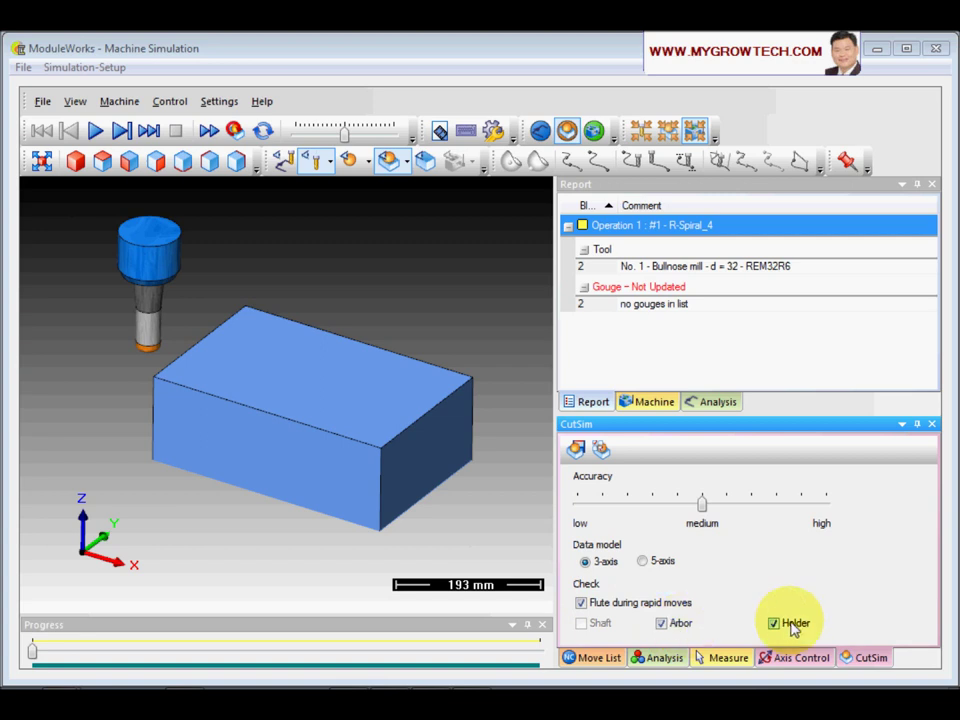
left_click(660, 516)
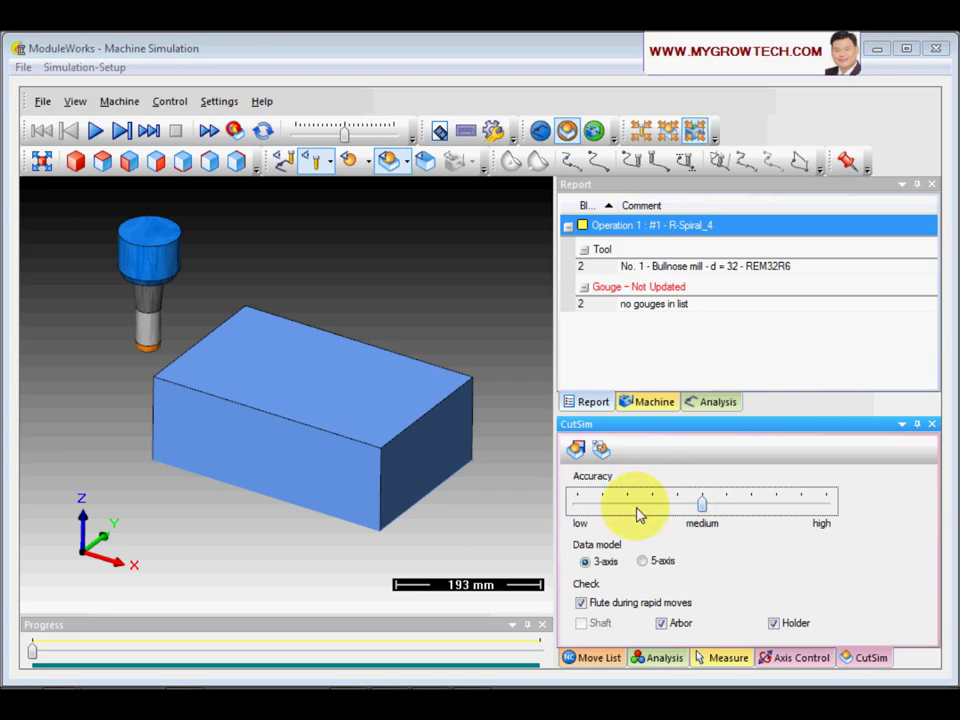
mouse_move(705, 510)
left_mouse_down()
mouse_move(829, 506)
mouse_move(540, 508)
mouse_move(829, 516)
mouse_move(574, 506)
mouse_move(702, 512)
left_mouse_up()
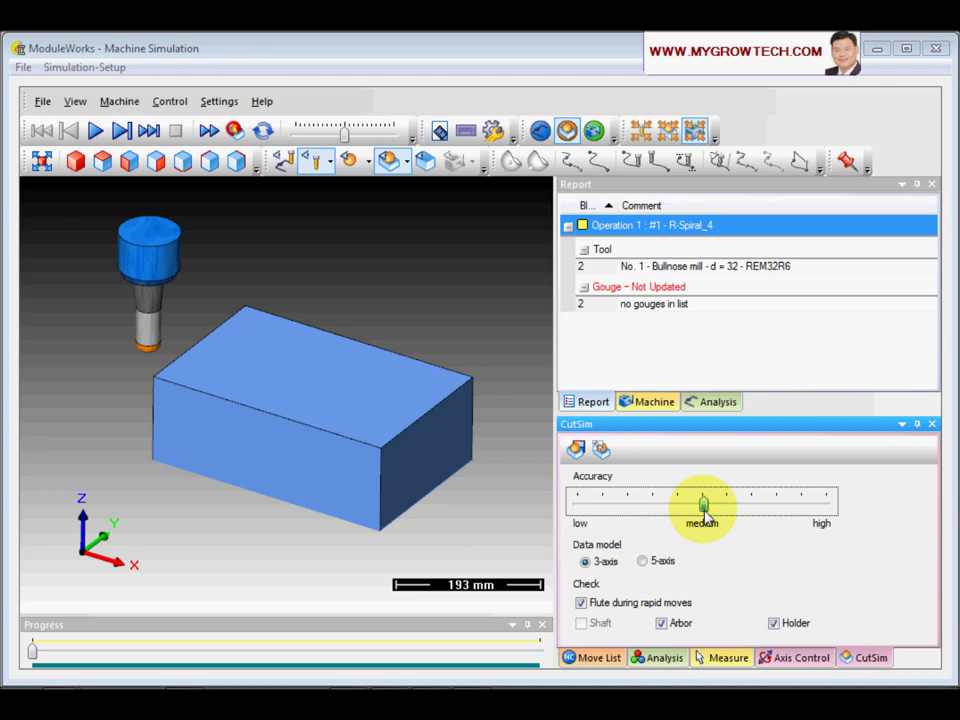
left_click_drag(705, 515, 848, 528)
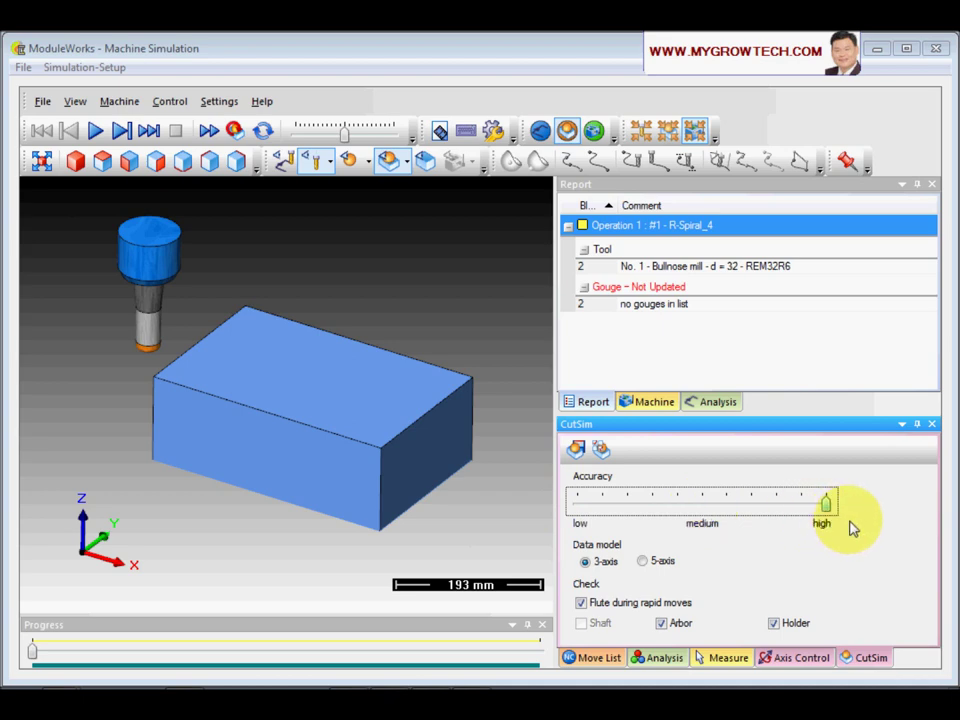
left_click_drag(831, 506, 707, 527)
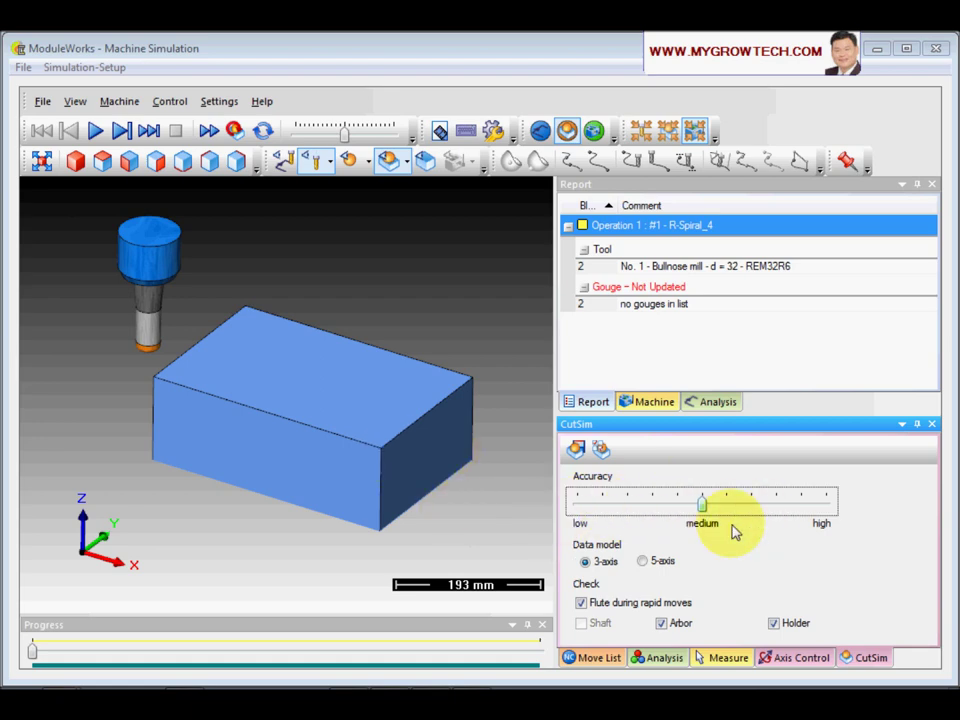
left_click(601, 449)
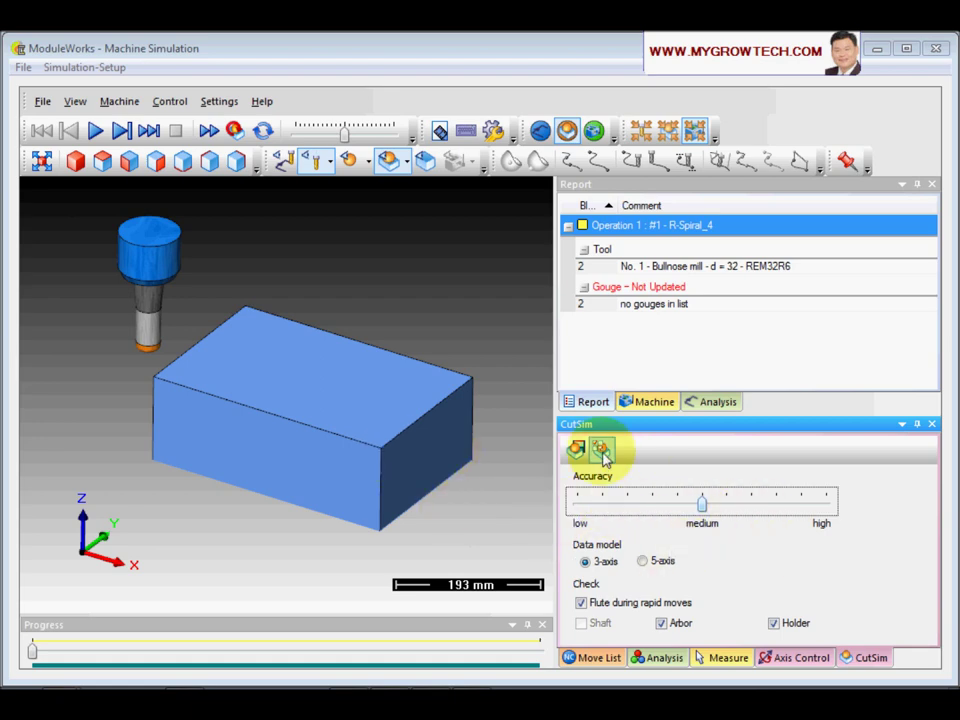
left_click(233, 132)
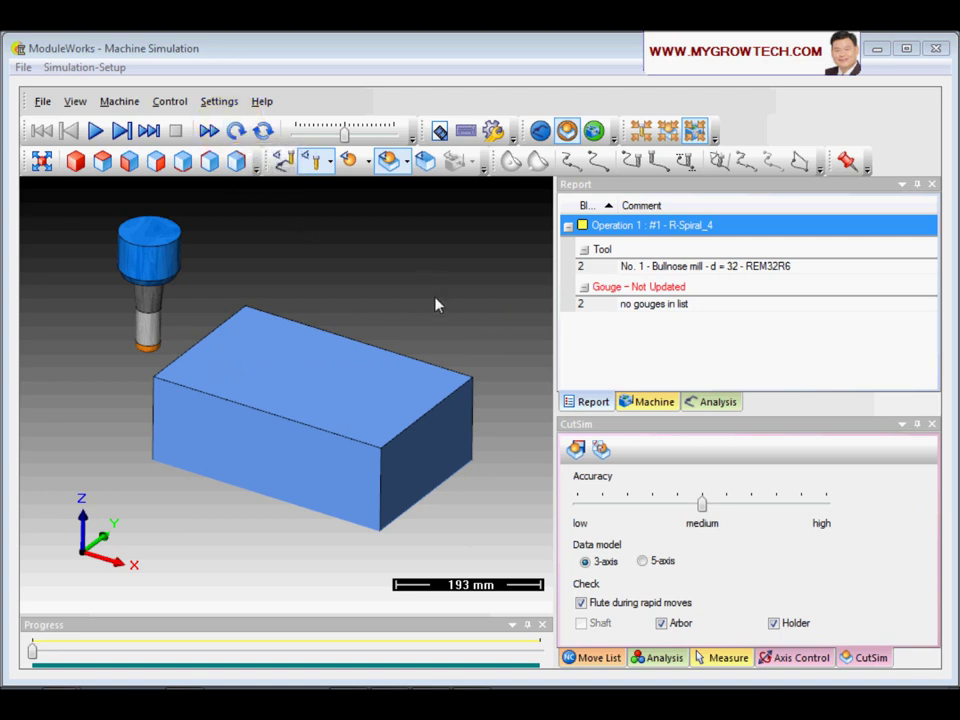
- Show the Report and Move List windows side by side with the stock and start playing the R-Spiral_4 simulation
left_click(596, 428)
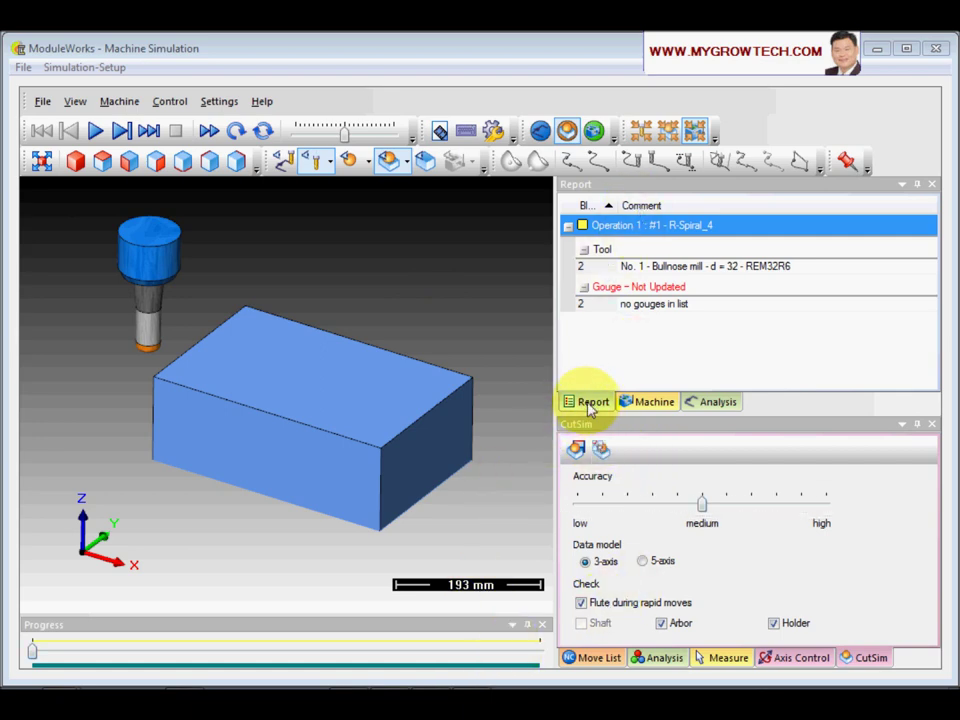
left_click(590, 658)
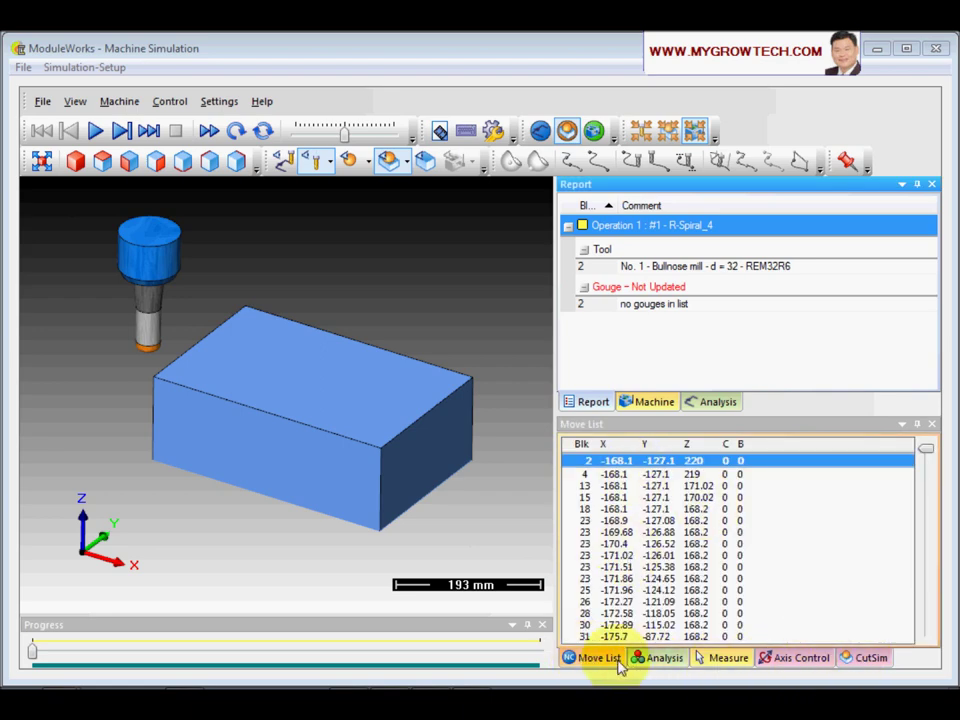
left_click(252, 302)
left_click_drag(252, 302, 369, 311)
scroll(394, 257, "up", 2)
scroll(320, 280, "down", 1)
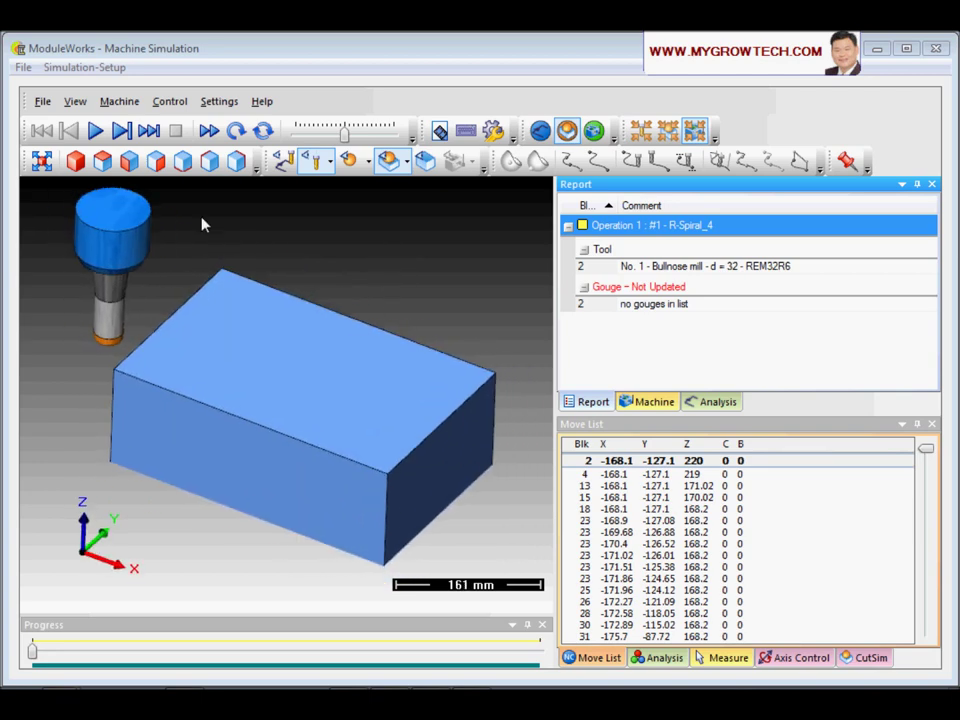
left_click(96, 133)
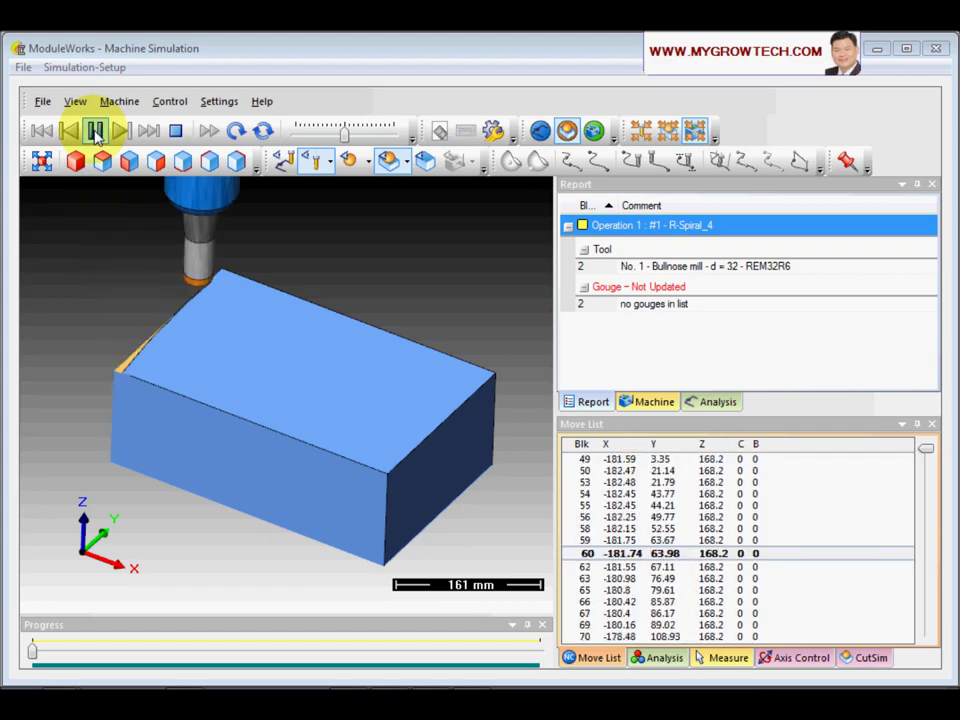
- Inspect the material removal from several angles during playback, hiding the tool briefly and showing it again
left_click_drag(232, 357, 294, 480)
scroll(202, 432, "up", 4)
left_click_drag(202, 432, 360, 356)
scroll(350, 444, "down", 4)
left_click_drag(350, 444, 298, 399)
scroll(340, 340, "up", 2)
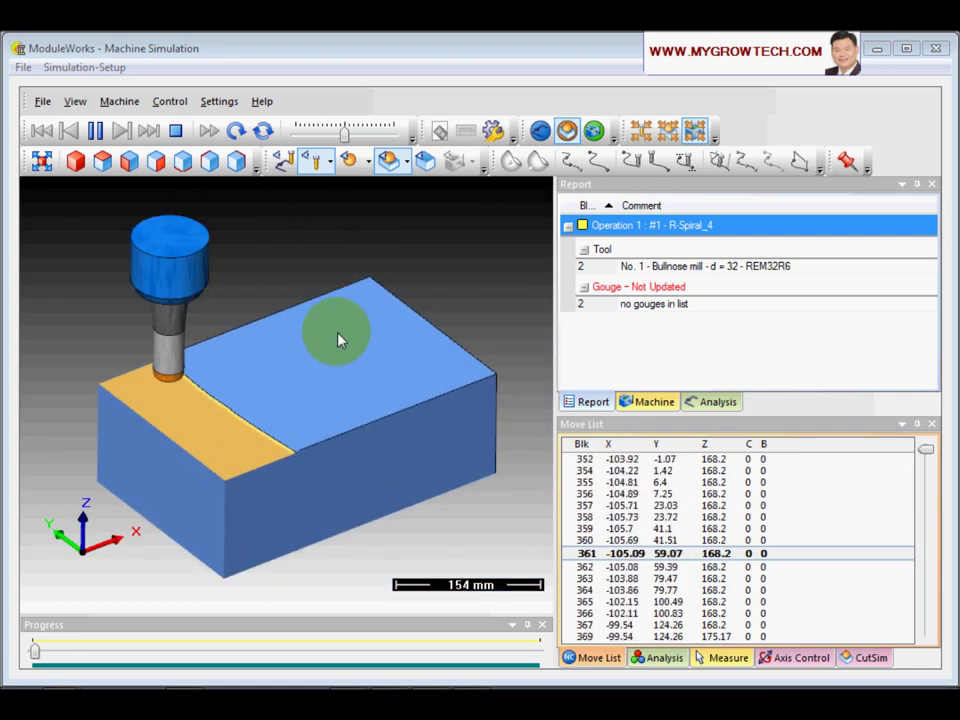
left_click(315, 162)
left_click(315, 162)
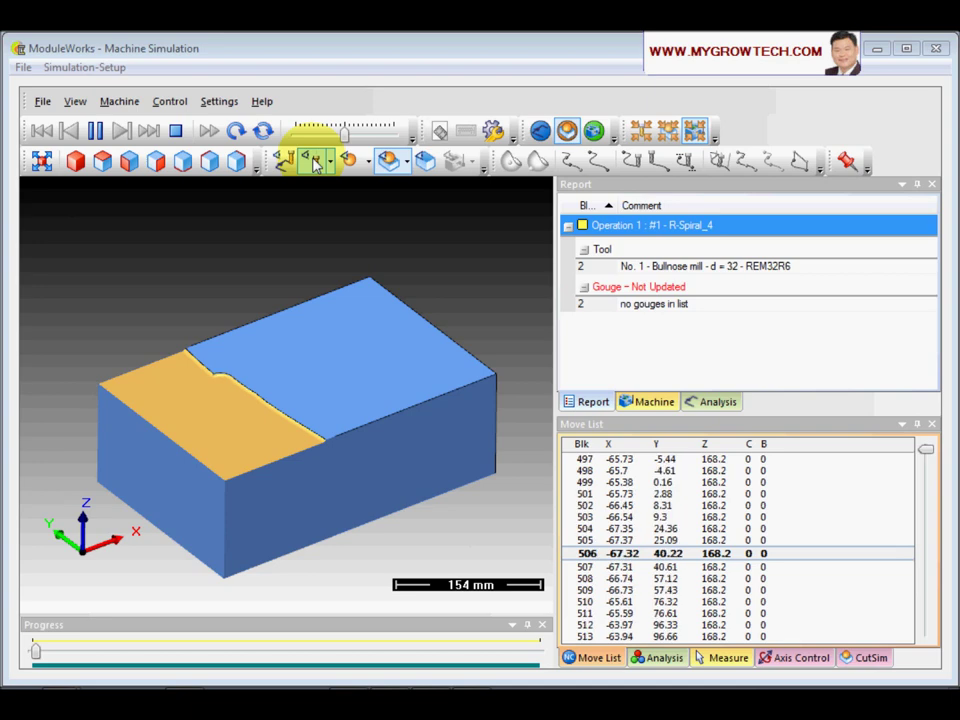
left_click(315, 162)
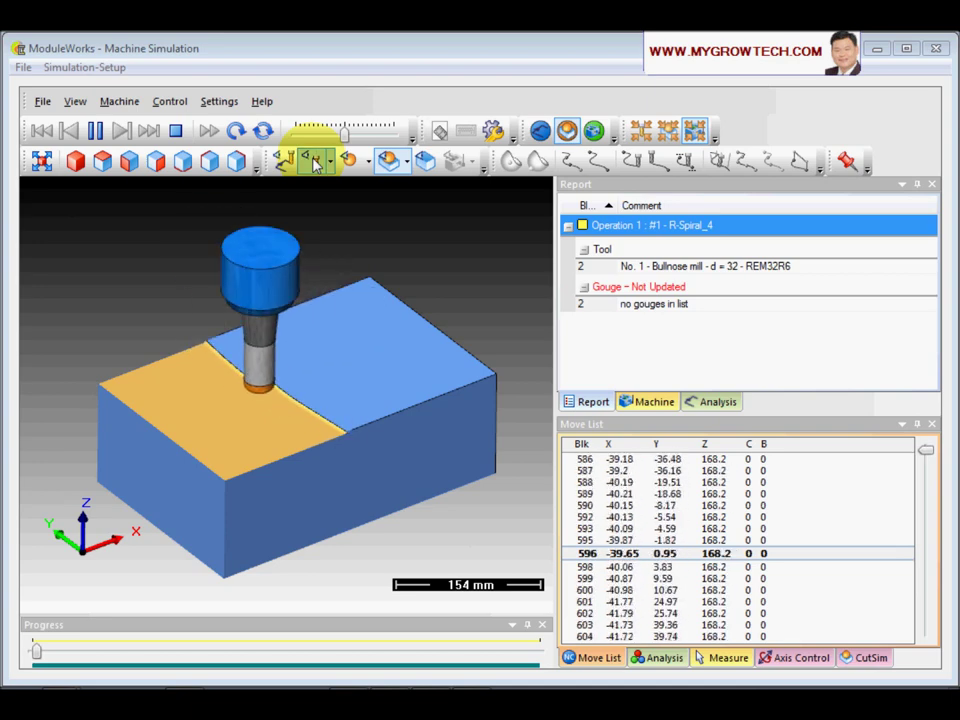
left_click_drag(343, 343, 339, 392)
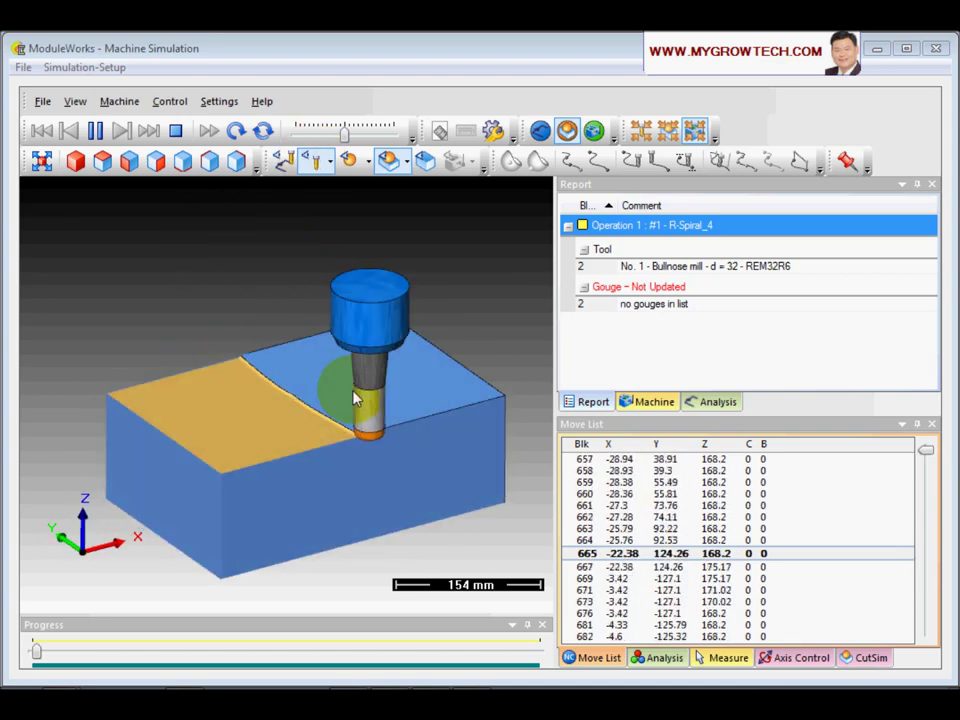
- Run the simulation at nearly maximum speed for a while and return it to the middle speed
left_click_drag(344, 133, 389, 140)
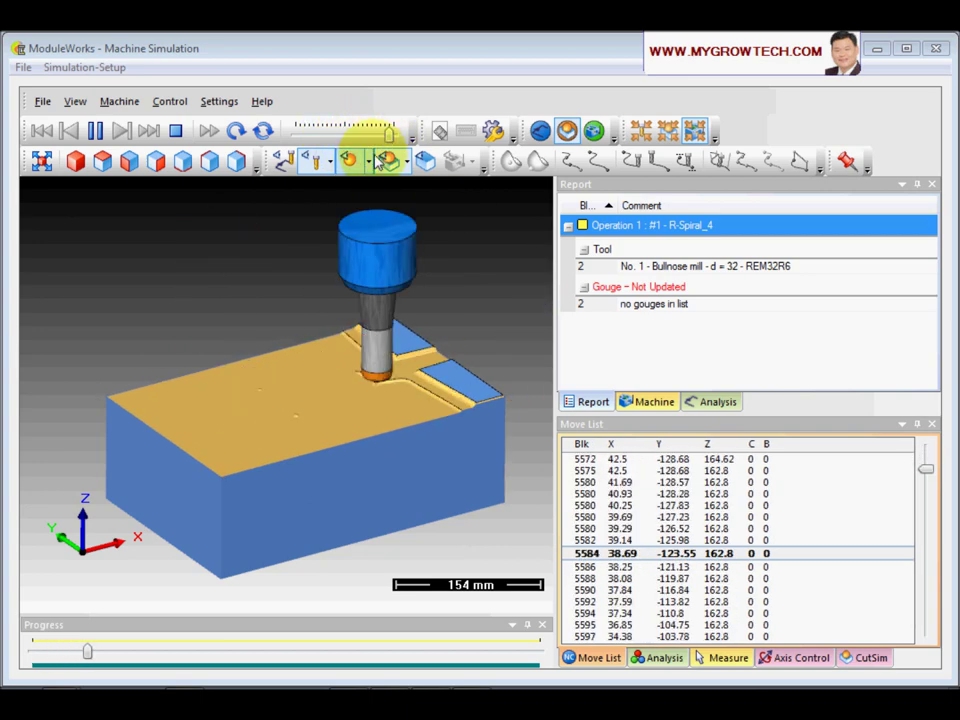
left_click_drag(386, 132, 343, 136)
left_click_drag(272, 396, 165, 309)
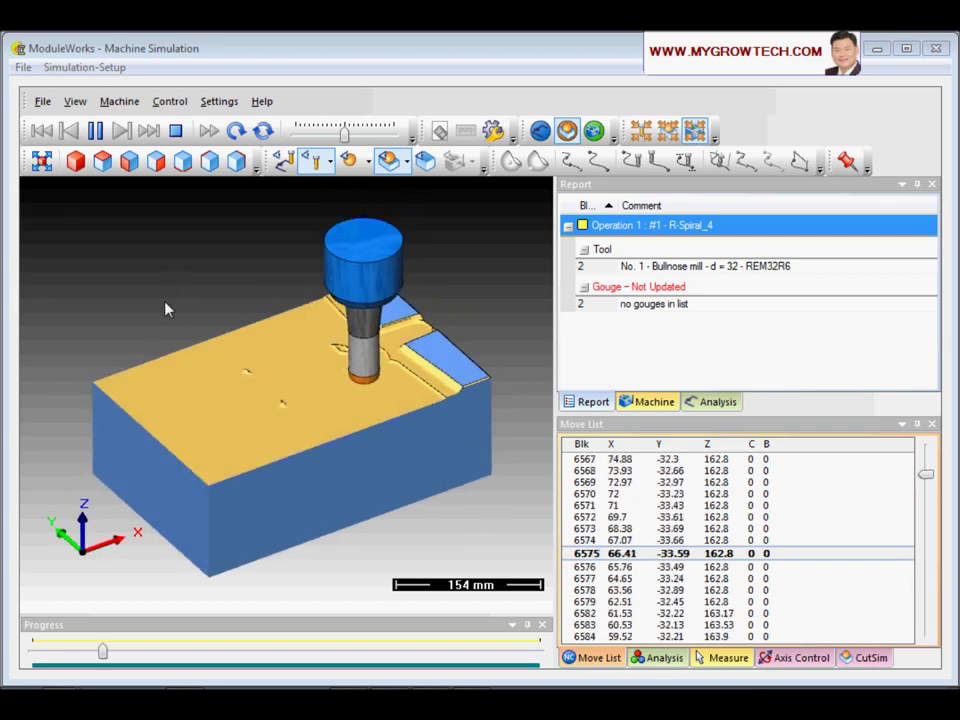
- Look up the Progress window's entry in the simulator's window settings without changing anything
left_click(103, 651)
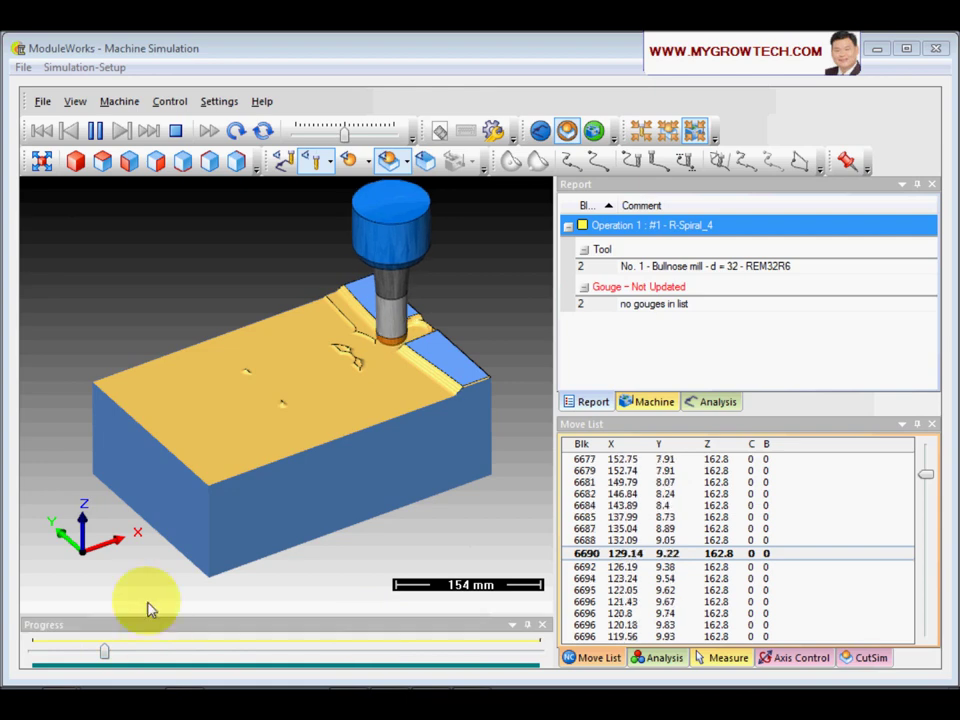
left_click(219, 101)
mouse_move(291, 216)
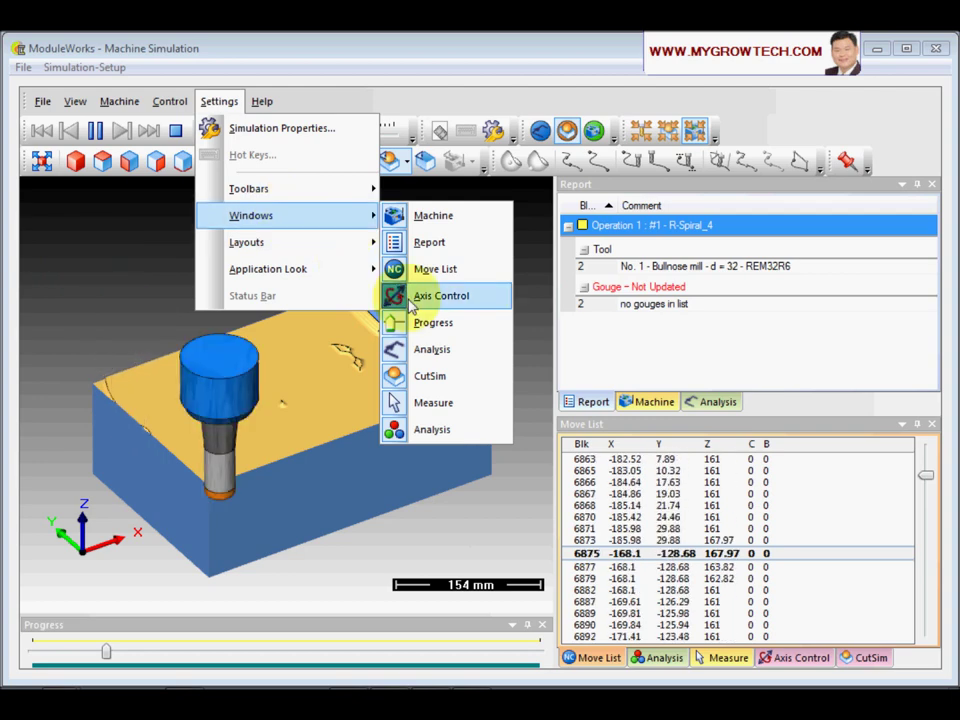
left_click(364, 578)
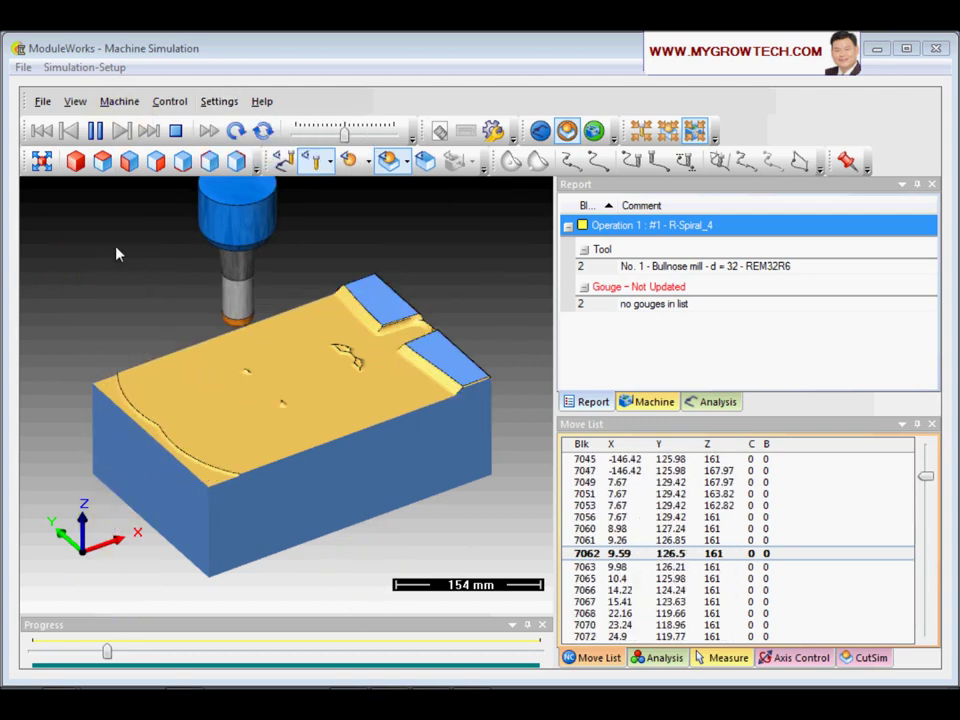
- Pause the simulation and advance it one move at a time to block 7154
left_click(96, 131)
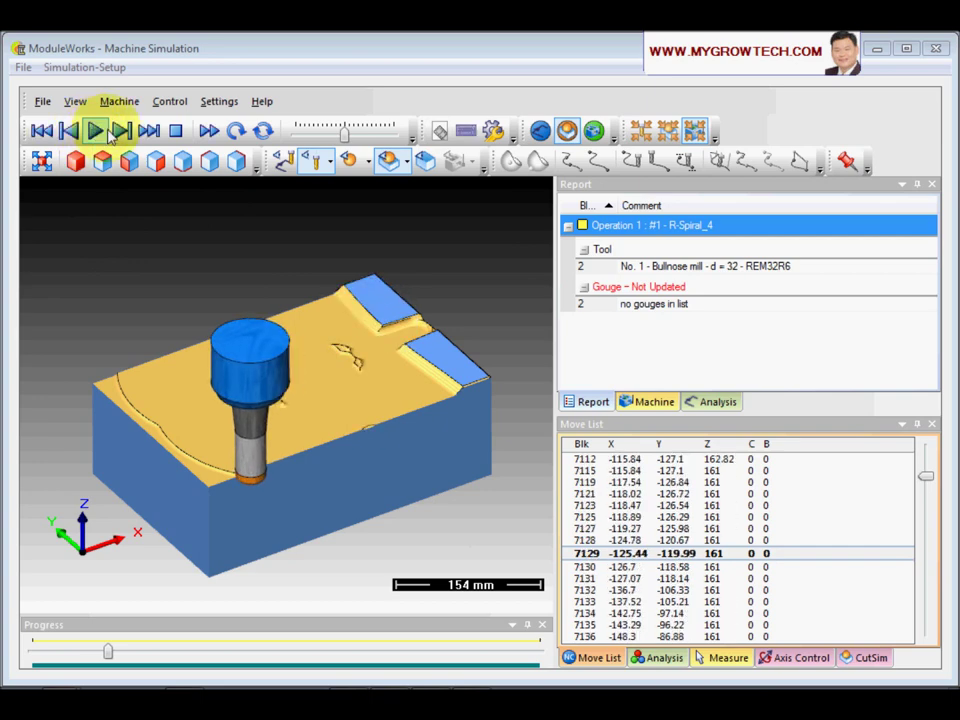
left_click(121, 132)
left_click(121, 132)
left_click(121, 132)
left_click(121, 132)
left_click(121, 132)
left_click(121, 132)
left_click(121, 132)
left_click(121, 132)
left_click(121, 132)
left_click(121, 132)
left_click(121, 132)
left_click(121, 132)
left_click(121, 132)
left_click(121, 132)
left_click(121, 132)
left_click(121, 132)
left_click(121, 132)
left_click(121, 132)
left_click(121, 132)
left_click(121, 132)
left_click(121, 132)
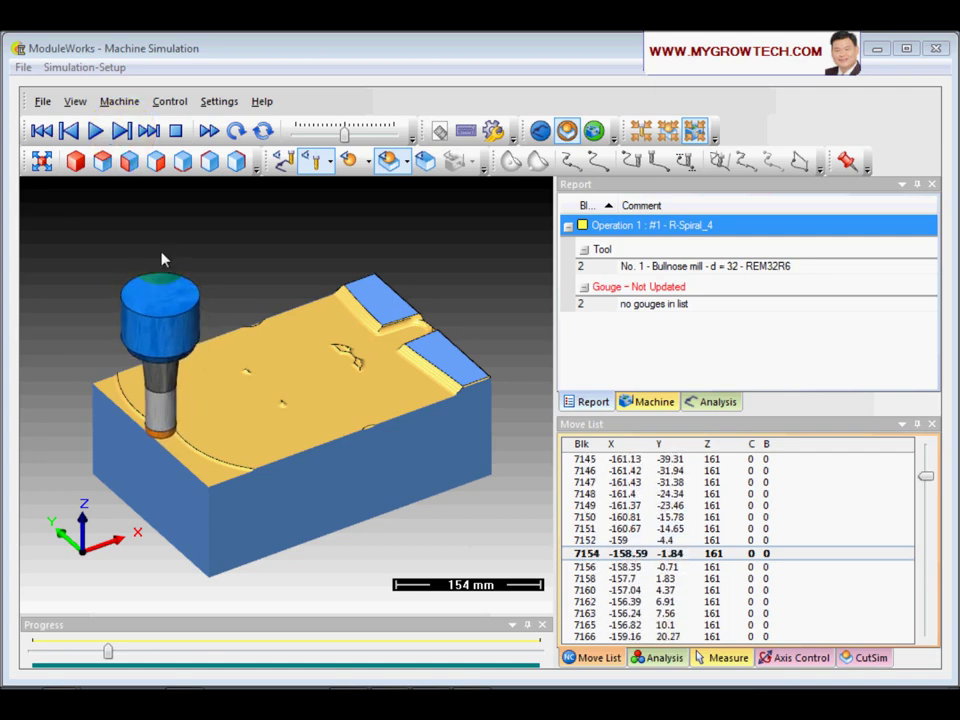
- Advance the simulation progress to block 28371 and inspect the stepped cuts up close
left_click_drag(108, 652, 337, 680)
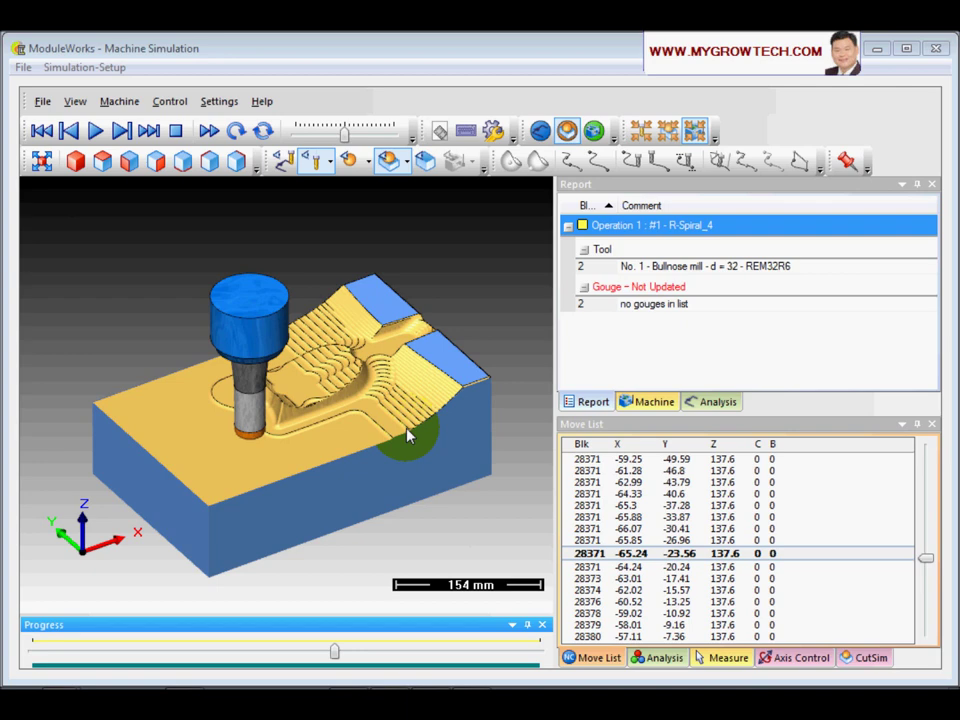
scroll(440, 490, "up", 3)
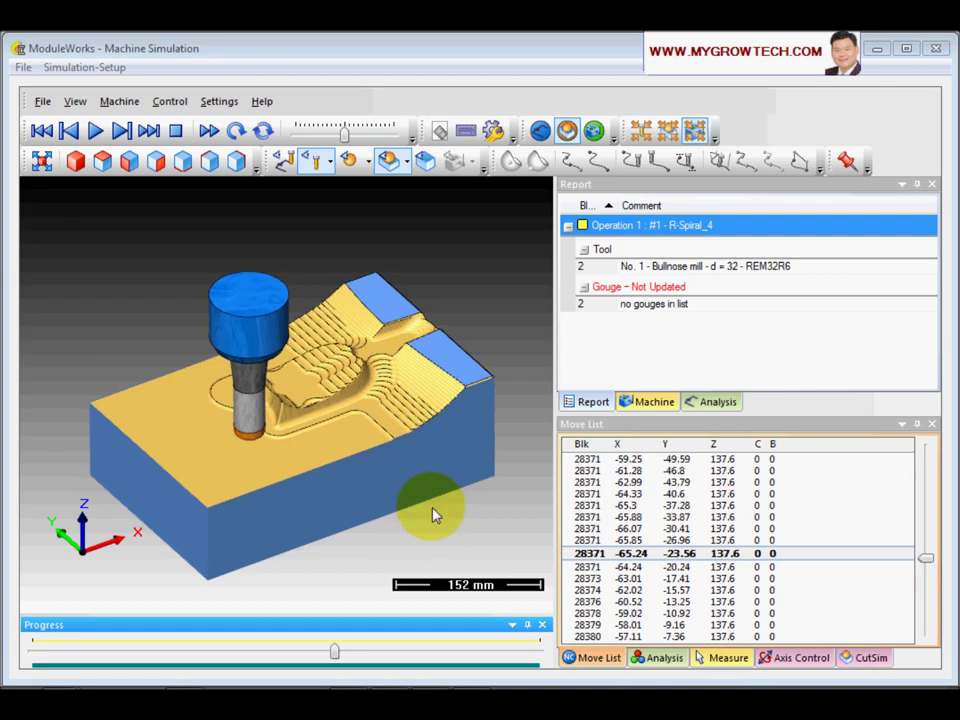
middle_click_drag(442, 470, 336, 345)
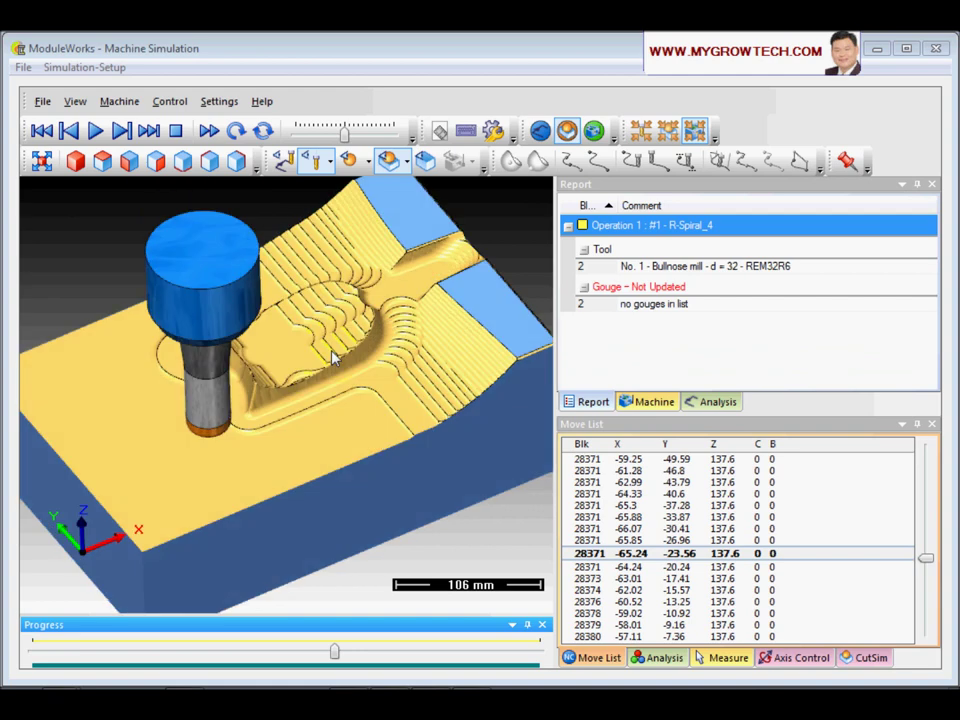
scroll(332, 349, "down", 3)
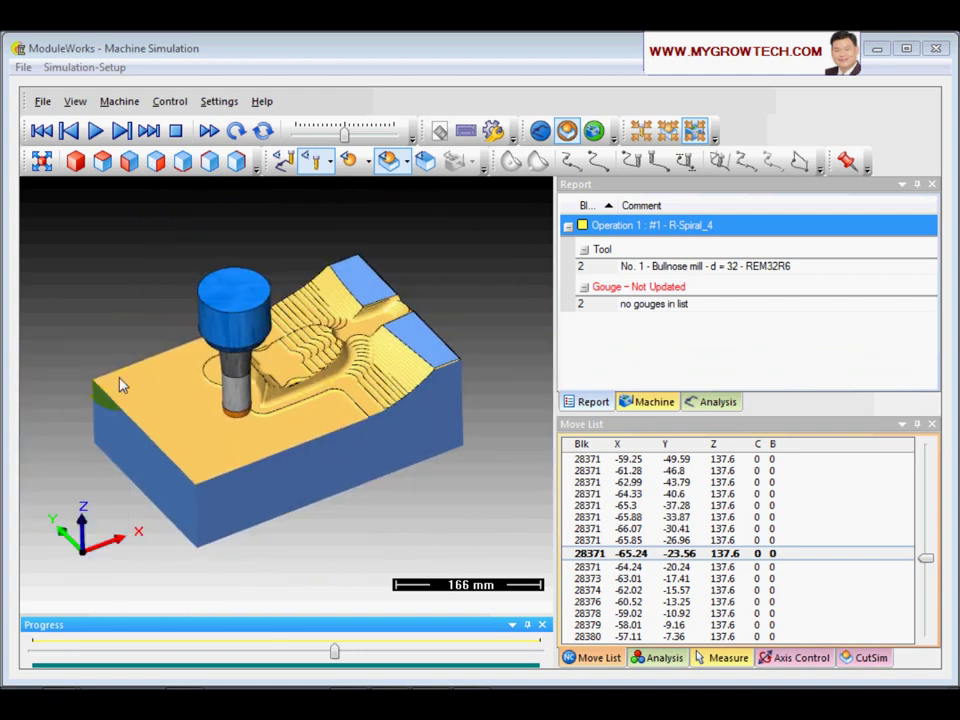
- Display the toolpath over the partly machined stock
left_click(283, 162)
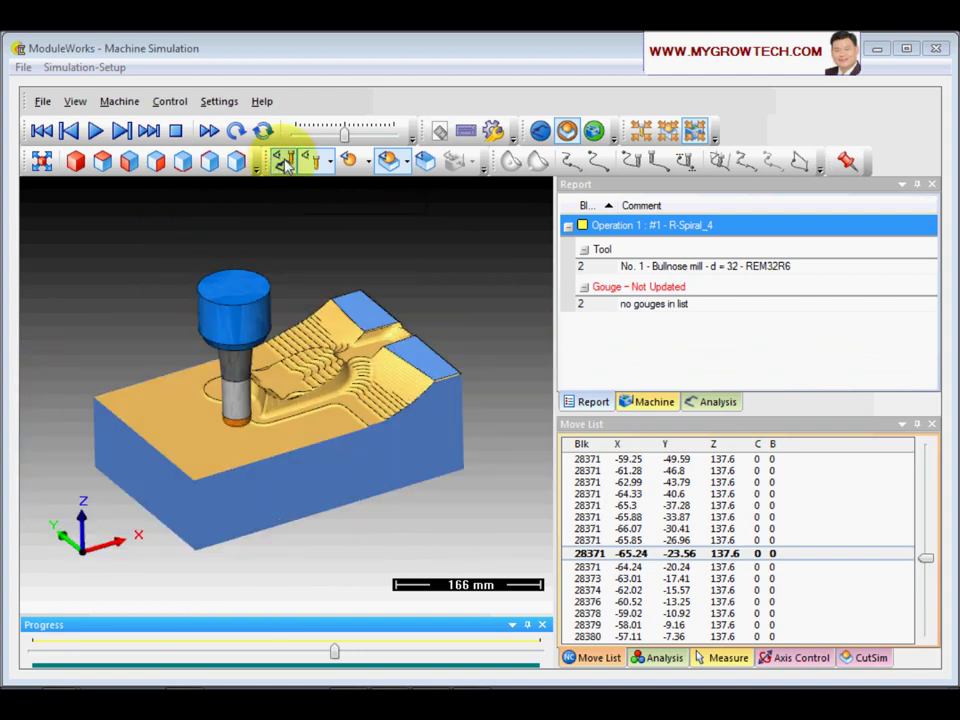
left_click(284, 162)
left_click_drag(306, 252, 306, 368)
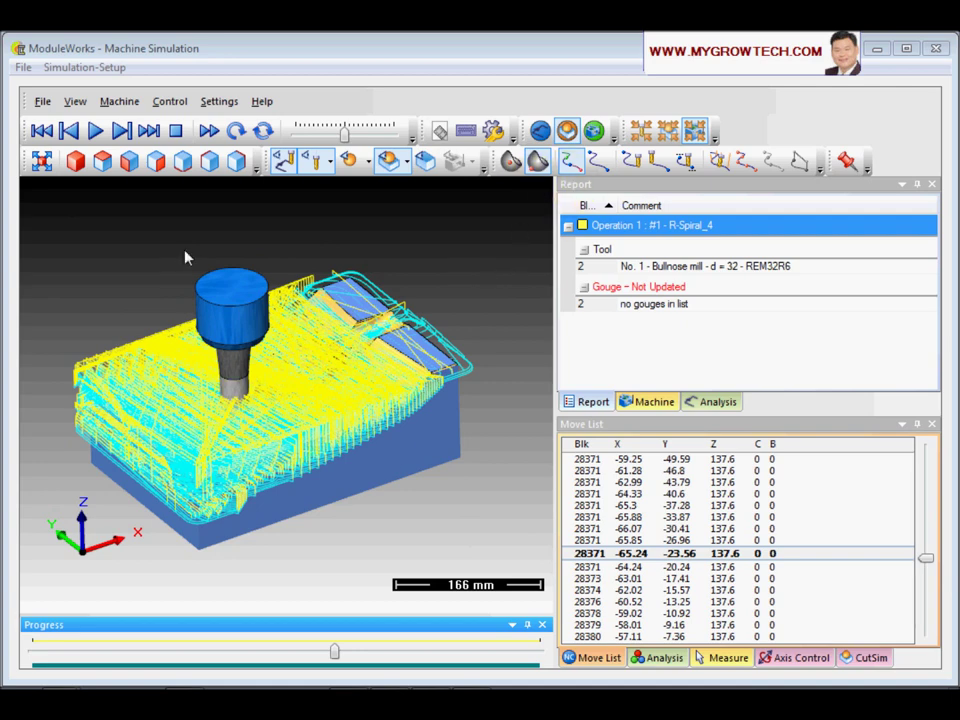
- Compare the reduced and complete toolpath displays and inspect the passes around the tool
left_click(631, 162)
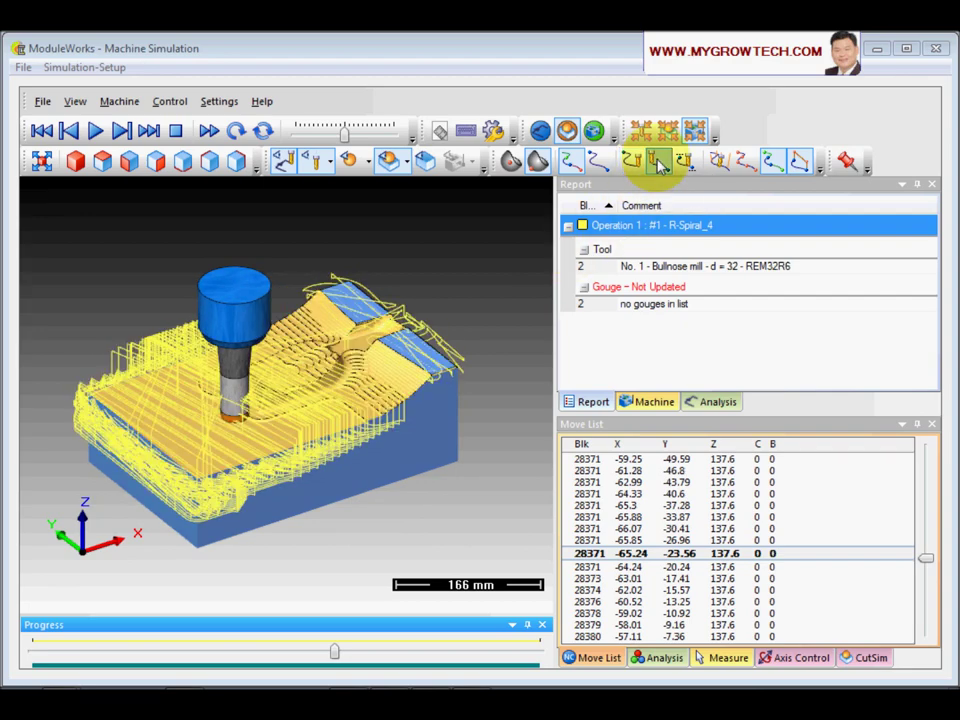
mouse_move(360, 370)
left_mouse_down()
mouse_move(378, 415)
mouse_move(375, 354)
mouse_move(354, 364)
mouse_move(356, 377)
left_mouse_up()
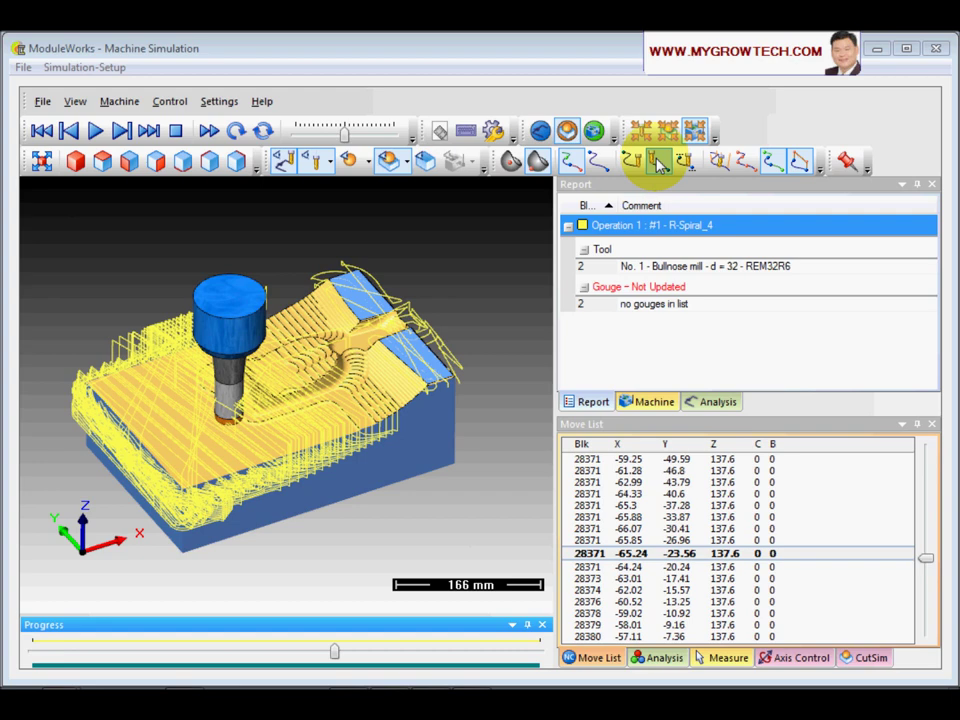
left_click(597, 163)
right_click_drag(330, 468, 155, 445)
left_click_drag(155, 445, 338, 410)
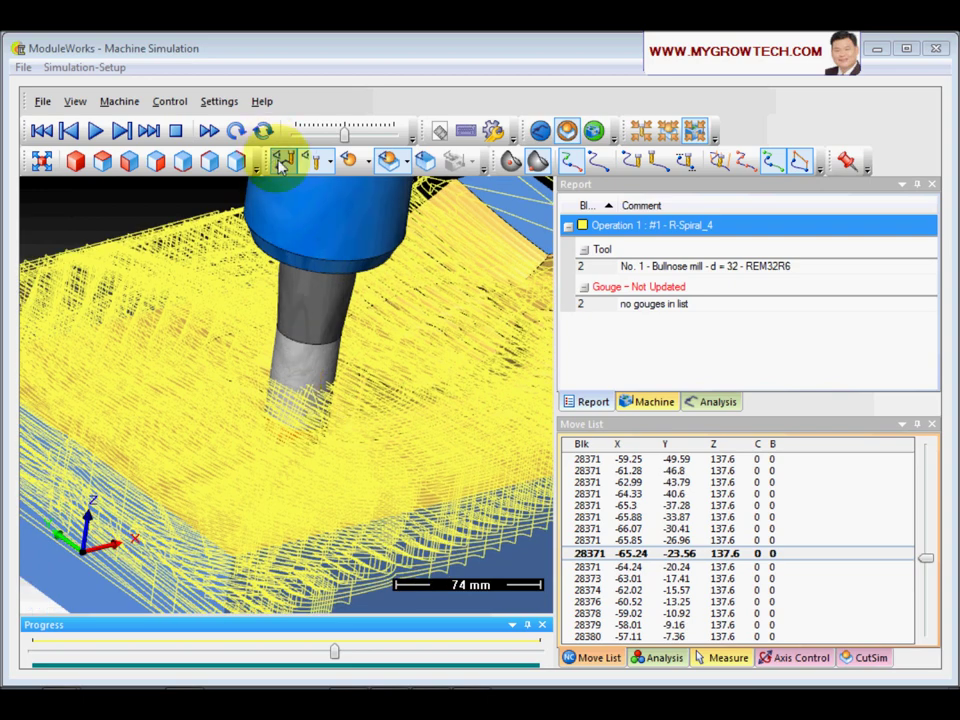
scroll(317, 403, "down", 3)
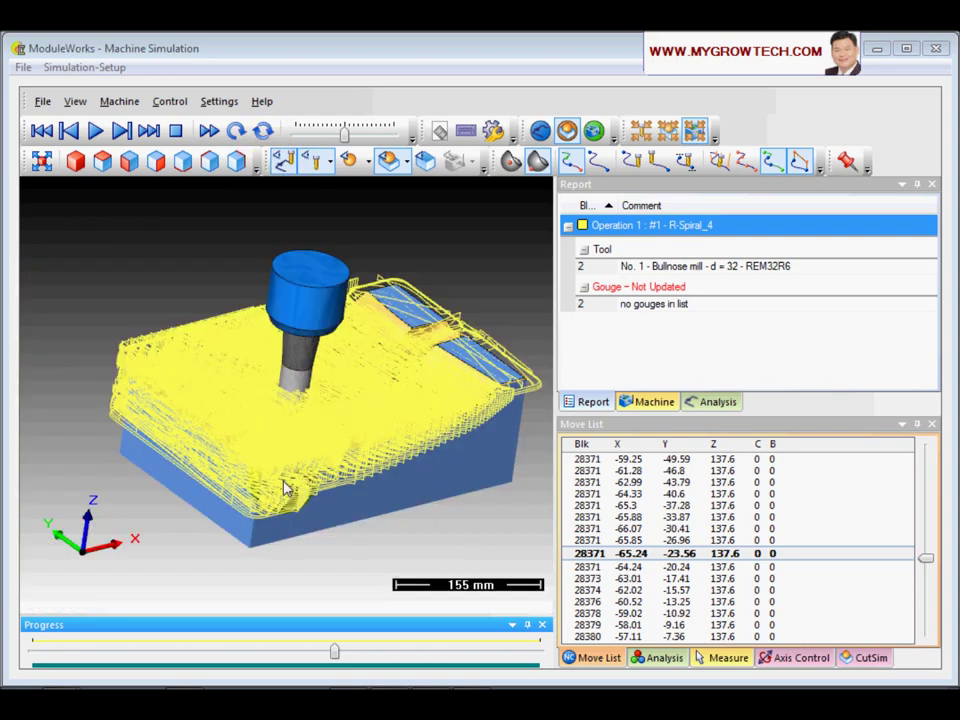
left_click_drag(317, 403, 300, 396)
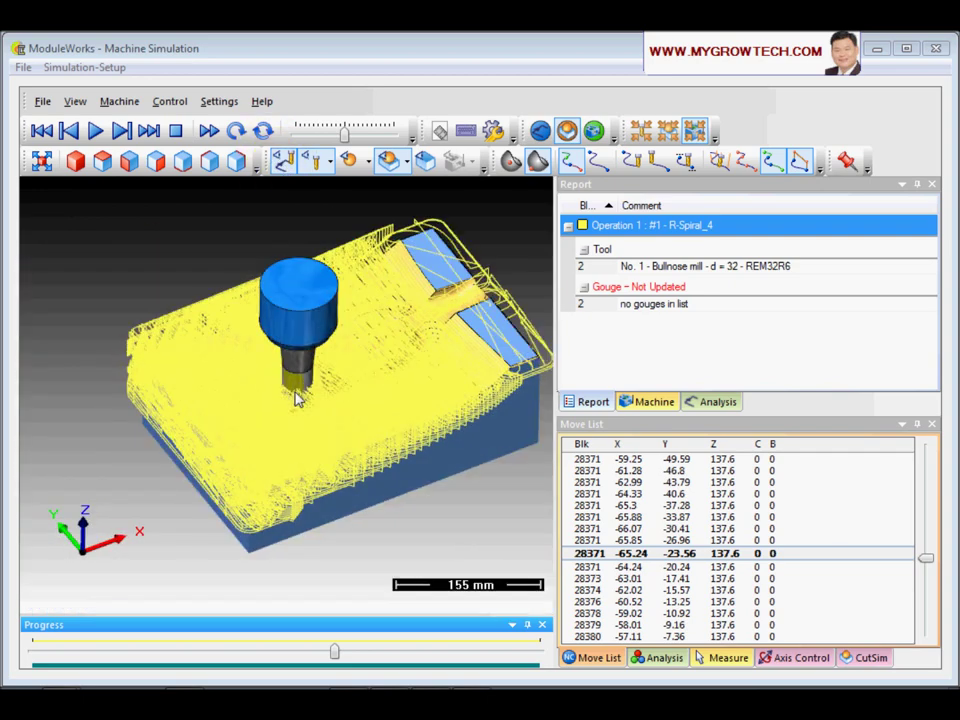
- Turn on the additional toolpath display option and inspect the passes and links around the corner of the upper unmachined block
left_click(745, 163)
scroll(430, 330, "up", 3)
left_click_drag(439, 279, 287, 531)
scroll(300, 400, "up", 4)
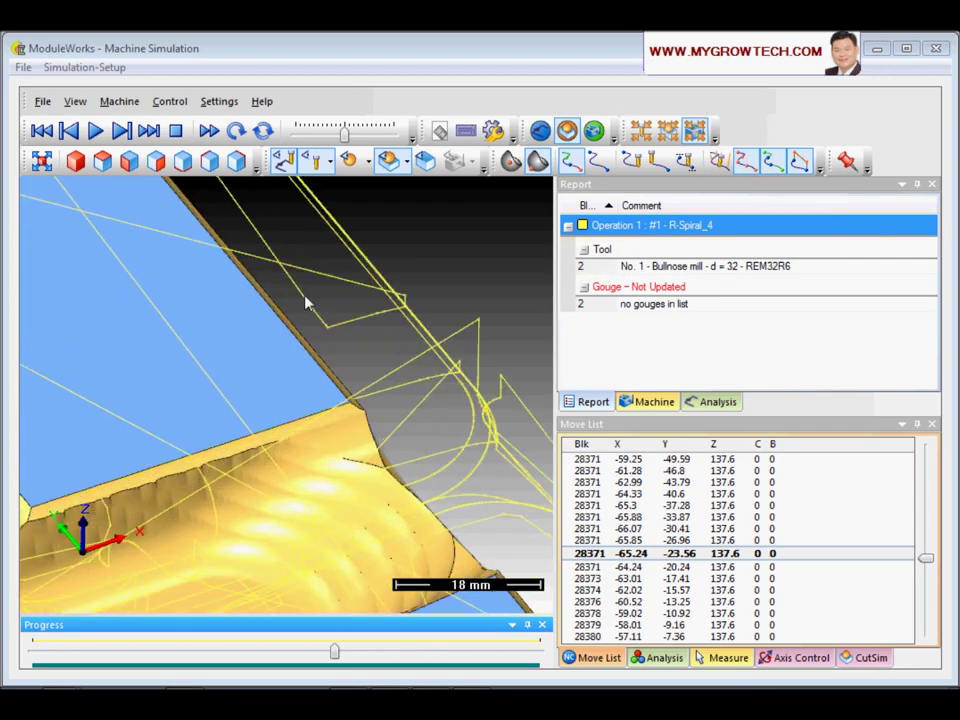
left_click_drag(343, 510, 253, 439)
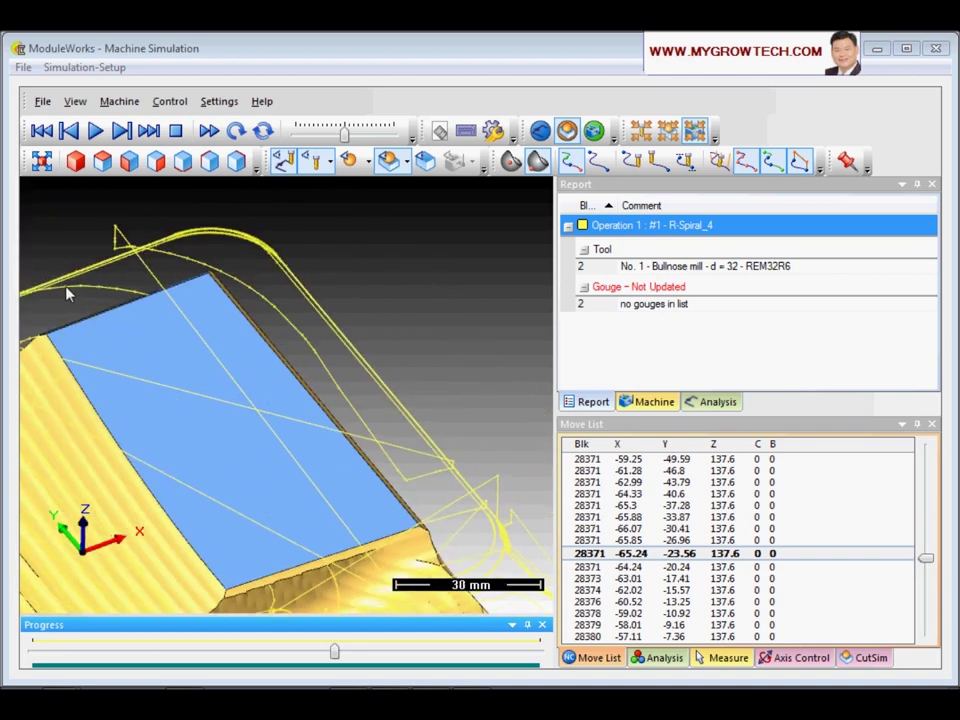
left_click(104, 294)
left_click_drag(100, 295, 284, 323)
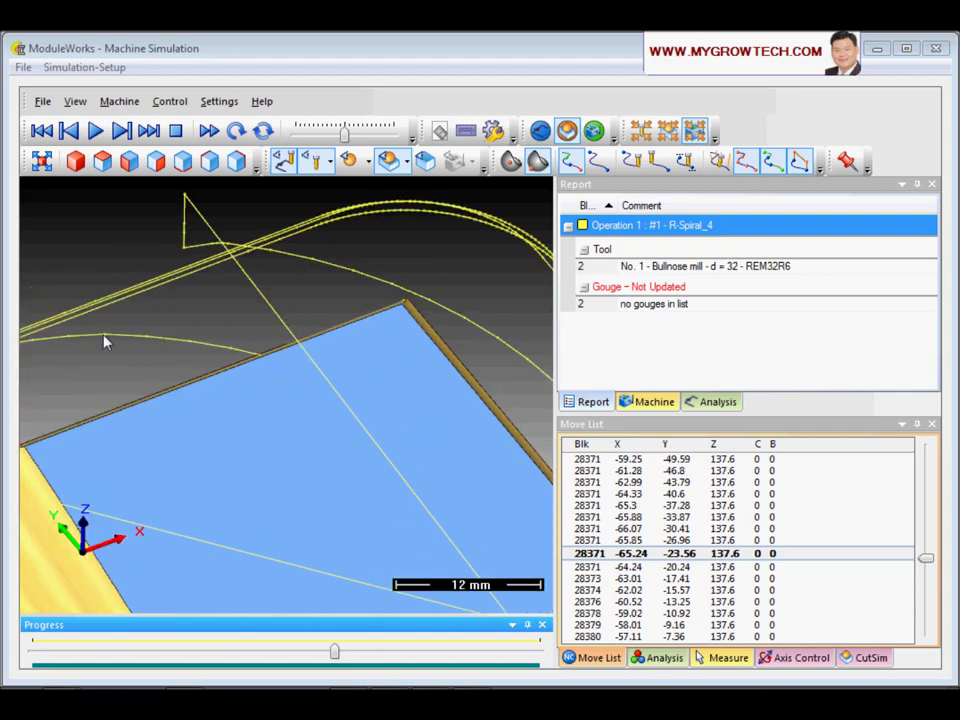
scroll(180, 347, "down", 5)
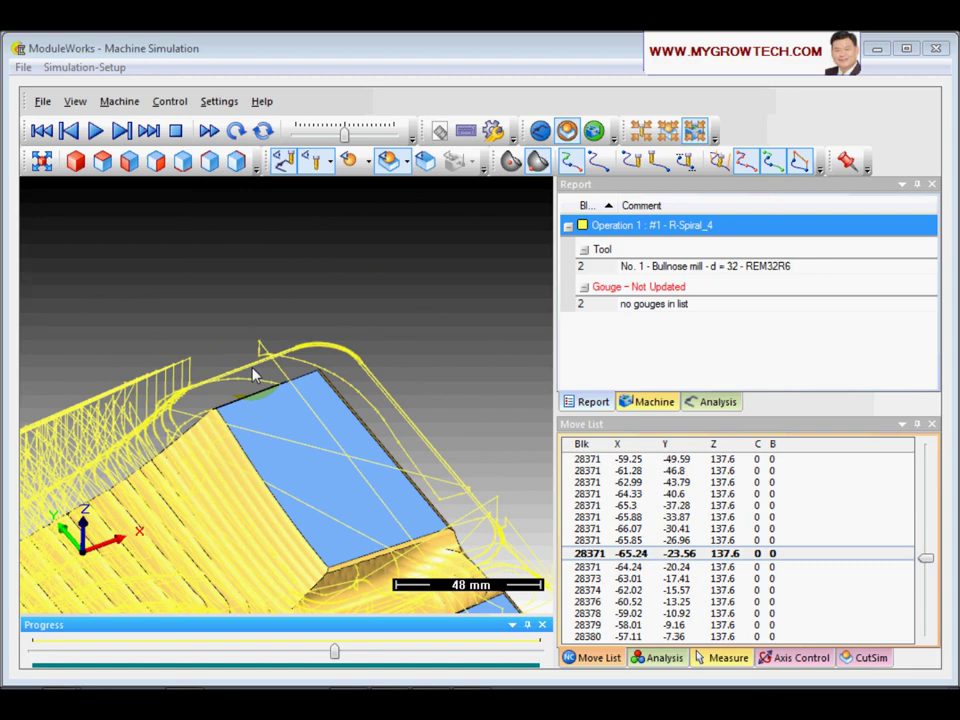
left_click_drag(161, 482, 277, 385)
scroll(277, 385, "down", 2)
left_click_drag(163, 452, 313, 428)
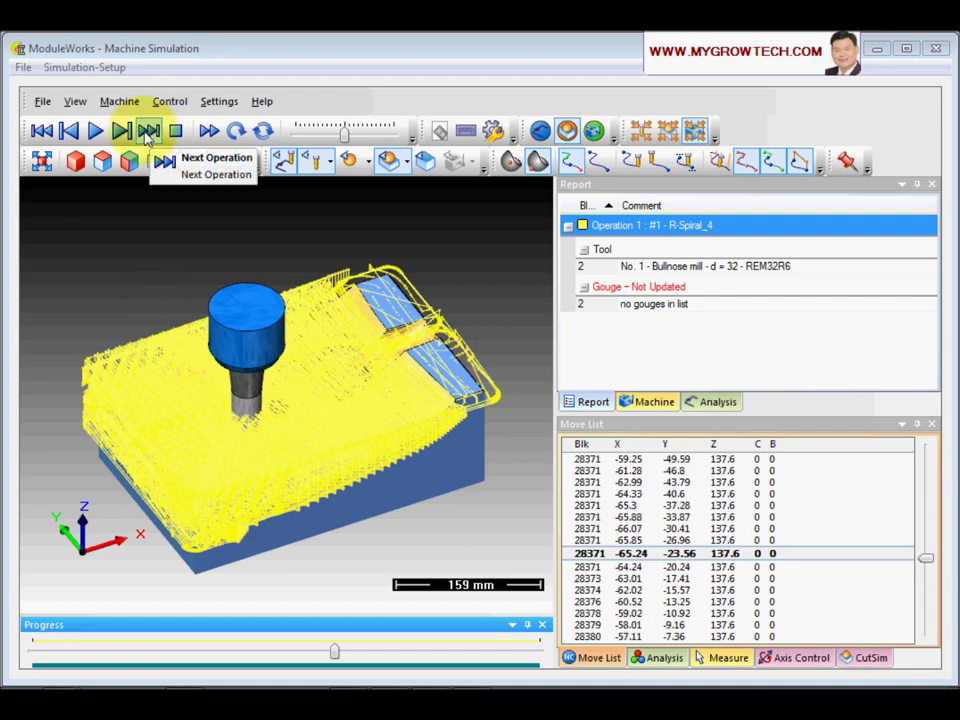
- Fast-forward the simulation to its final block, 49315, and hide the toolpath from the machined stock
left_click(209, 133)
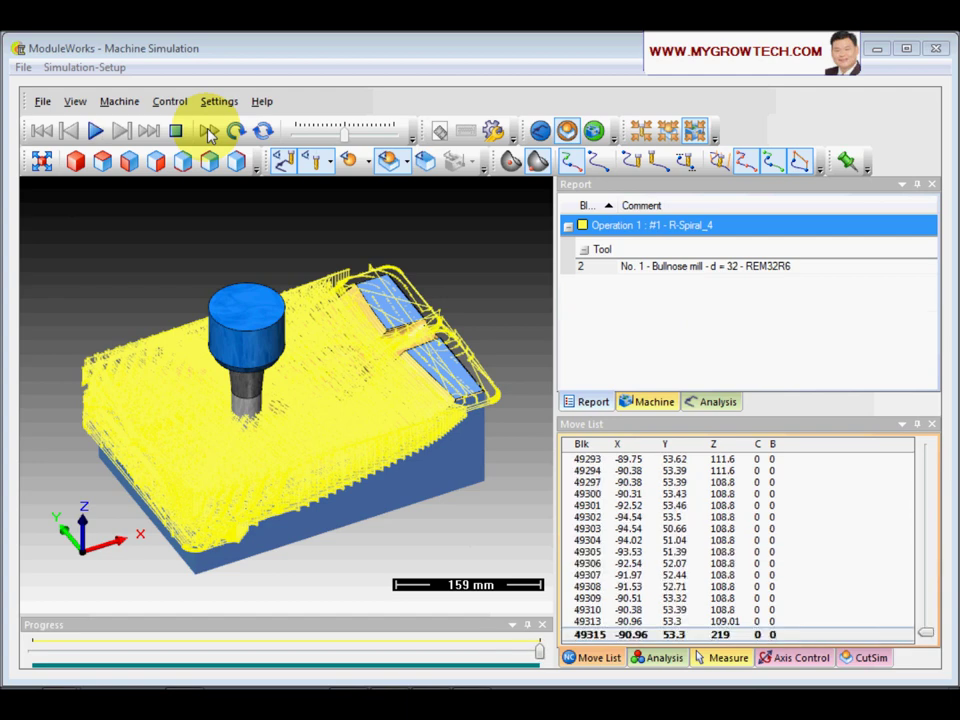
left_click(284, 162)
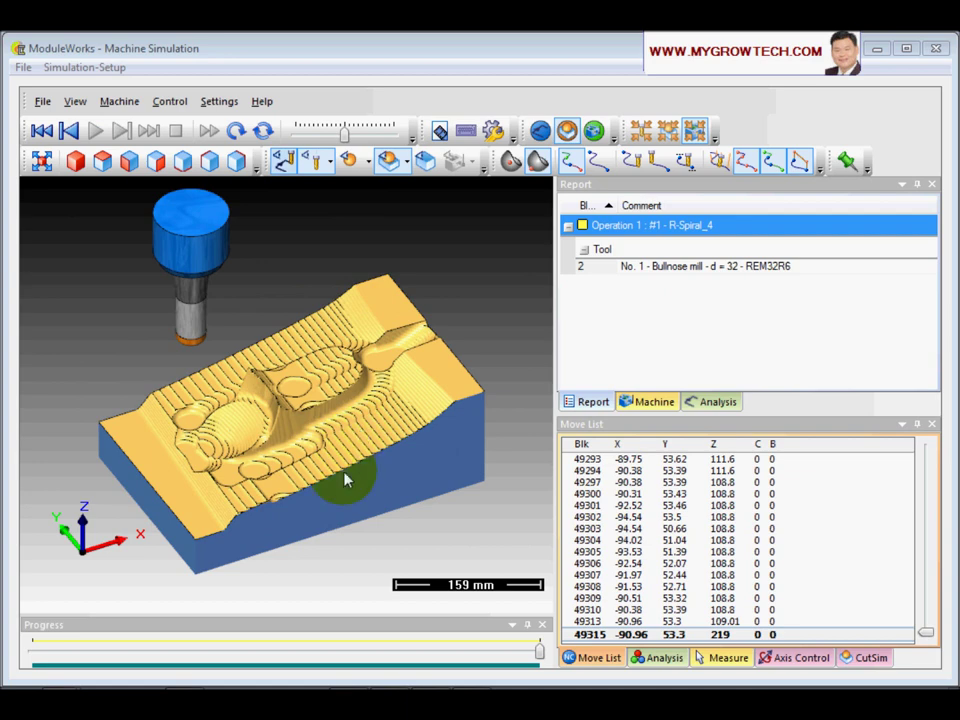
left_click_drag(344, 481, 354, 504)
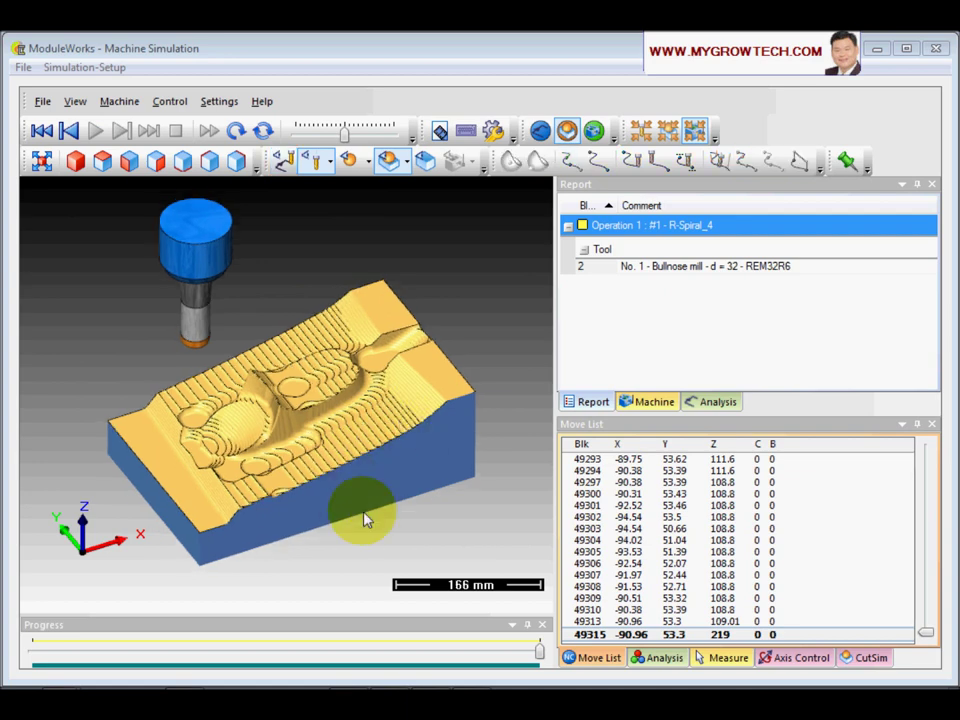
scroll(427, 425, "up", 3)
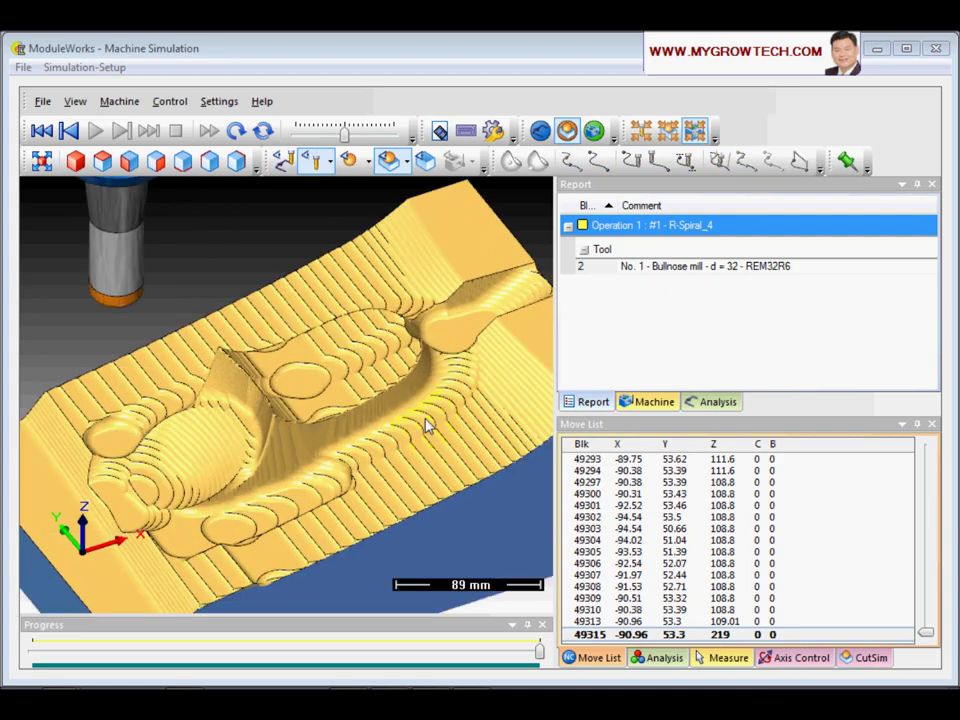
- Inspect the stepped cuts on the roughed stock up close, around the raised core and the sloping sides
scroll(429, 343, "up", 4)
mouse_move(396, 351)
left_mouse_down()
mouse_move(349, 358)
mouse_move(393, 376)
mouse_move(392, 360)
left_mouse_up()
scroll(349, 431, "down", 5)
scroll(330, 505, "up", 2)
left_click_drag(330, 505, 300, 461)
scroll(266, 302, "up", 5)
left_click_drag(266, 302, 365, 447)
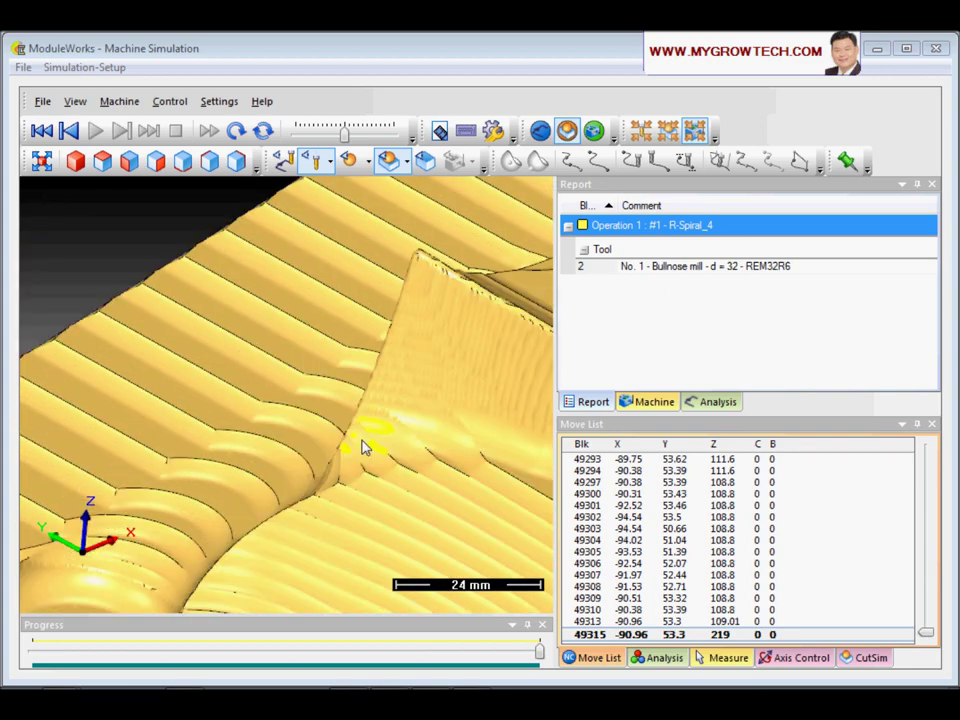
scroll(317, 358, "up", 3)
left_click_drag(317, 358, 218, 423)
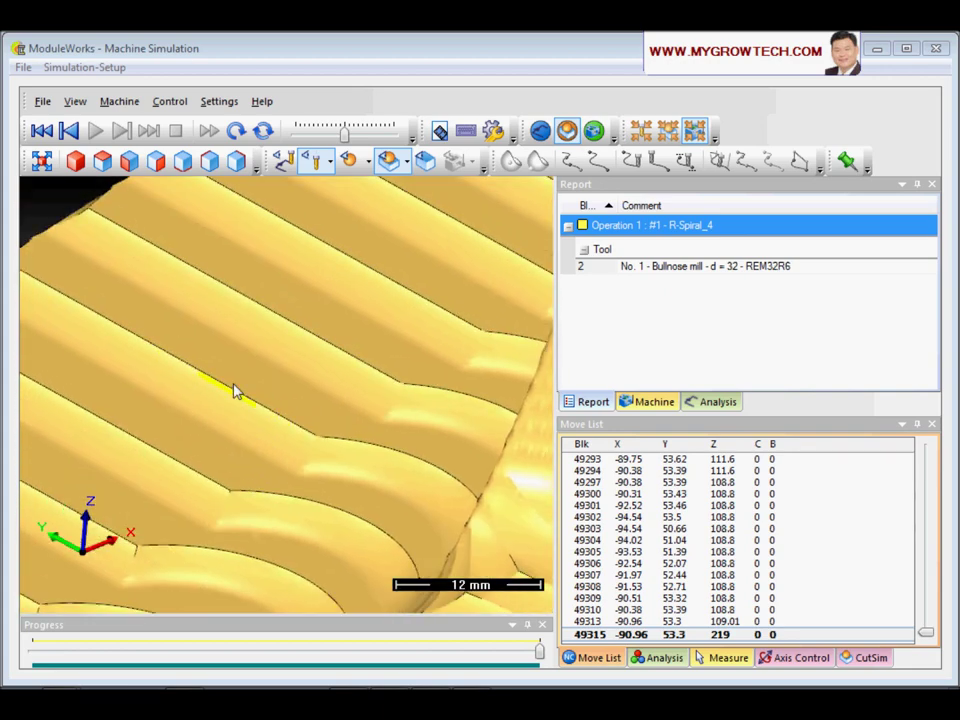
scroll(287, 352, "down", 7)
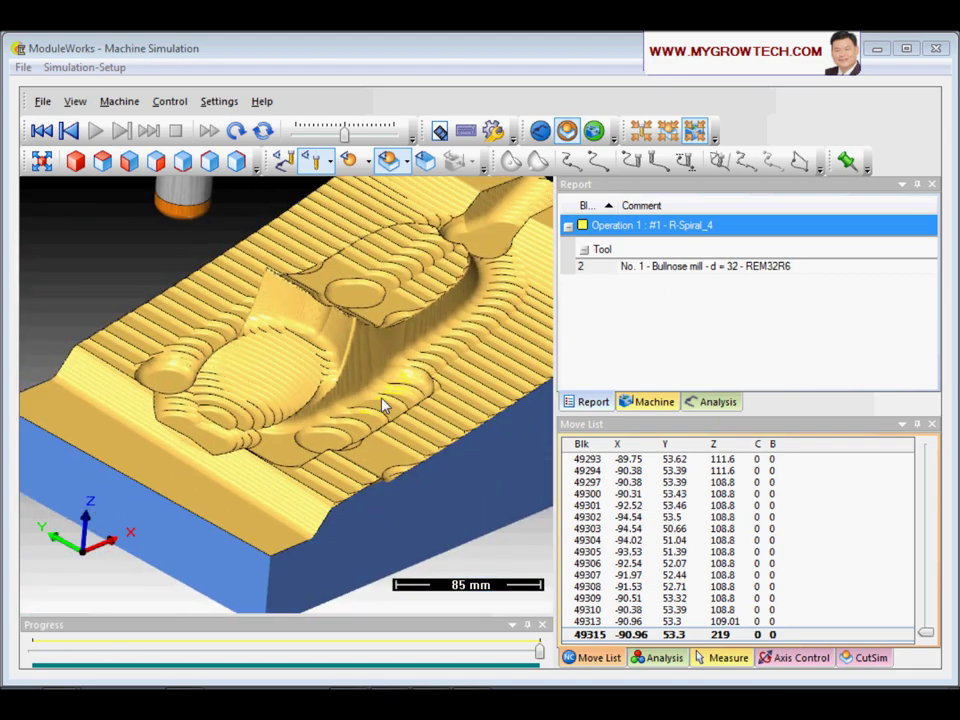
scroll(375, 425, "down", 3)
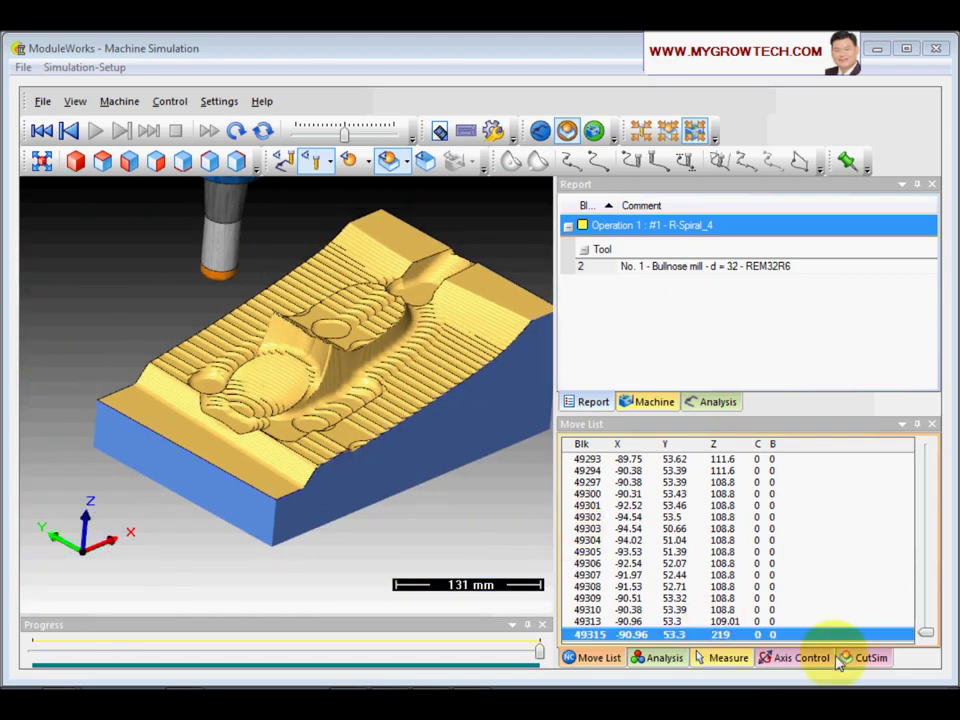
- Check the material removal accuracy settings and turn off the stock's edge lines in the tool number analysis
left_click(868, 658)
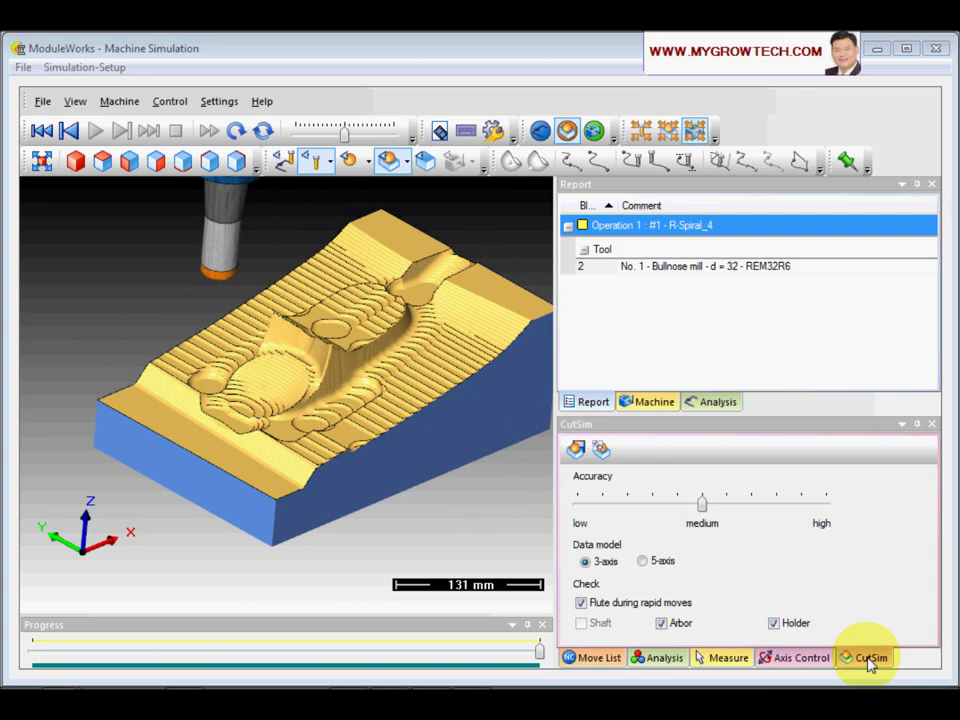
left_click(664, 660)
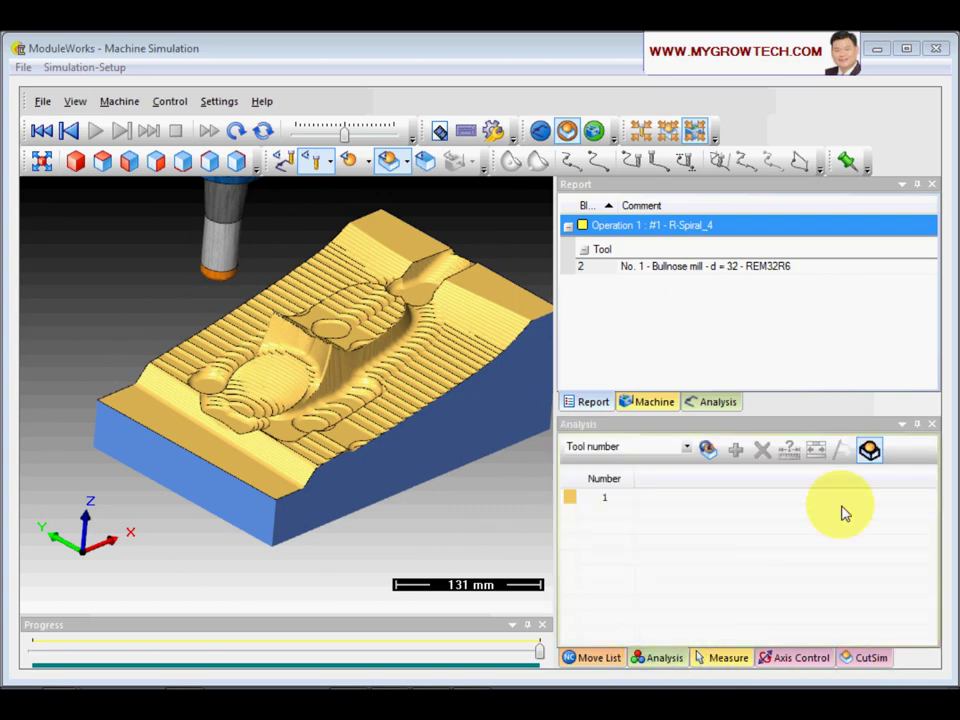
left_click(869, 451)
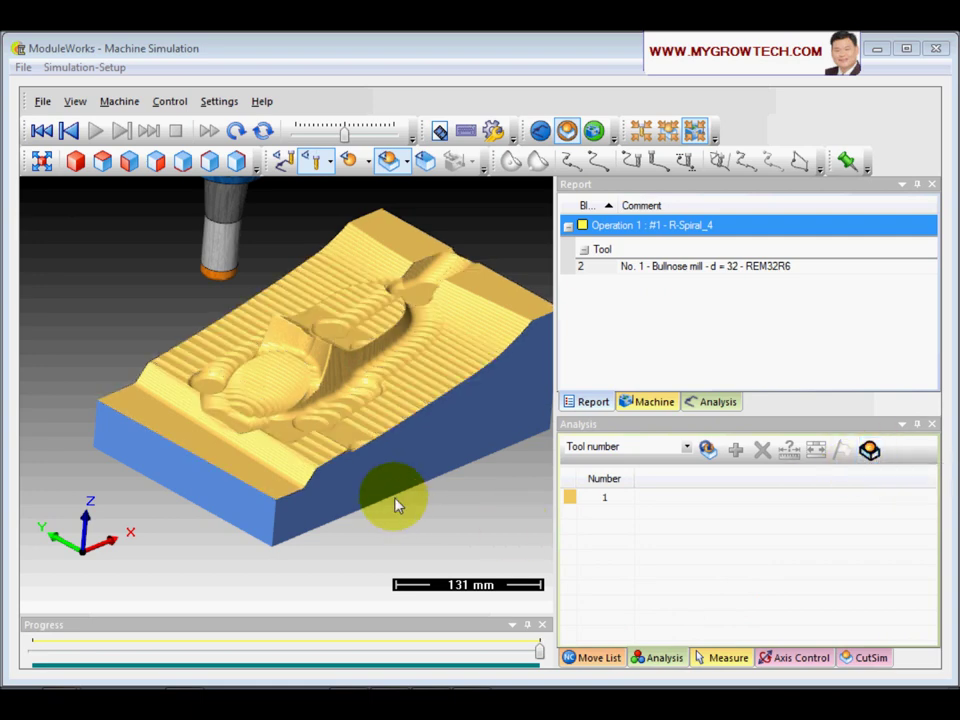
- Examine the smooth-shaded stock without edge lines around the round core, the cavity and the surrounding steps
left_click_drag(342, 381, 341, 386)
scroll(343, 426, "up", 5)
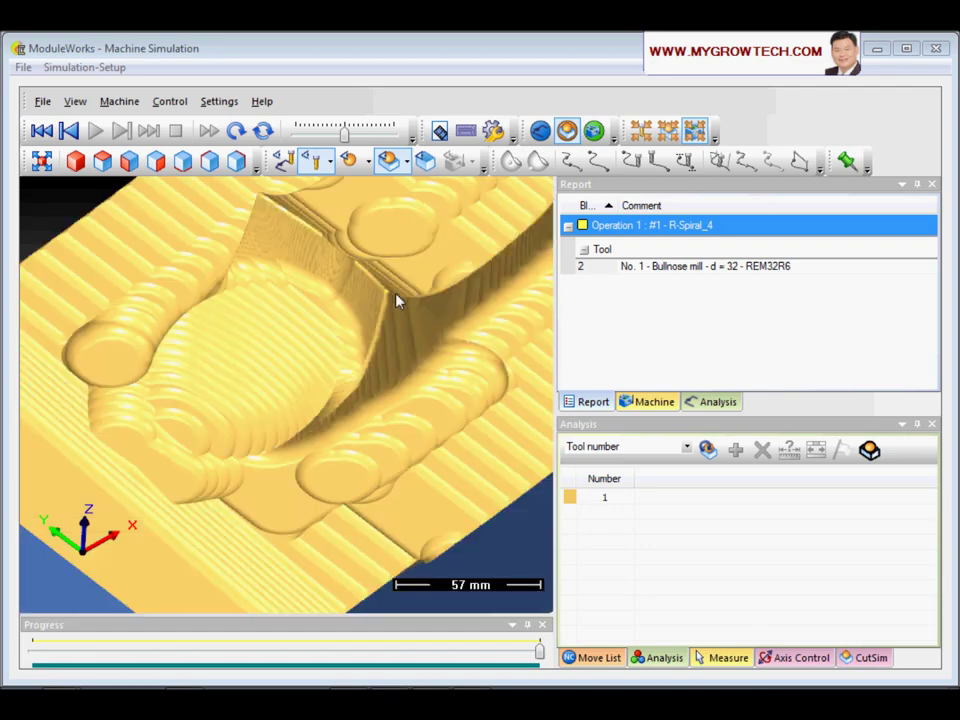
scroll(354, 407, "down", 4)
scroll(326, 358, "up", 3)
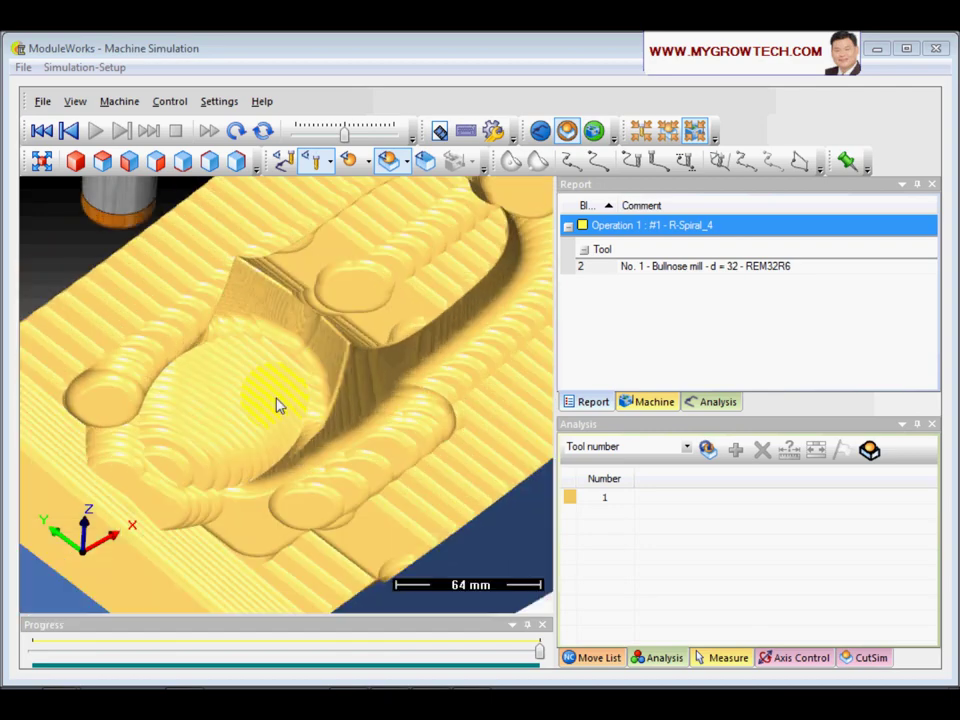
middle_click_drag(274, 403, 210, 519)
scroll(354, 401, "down", 4)
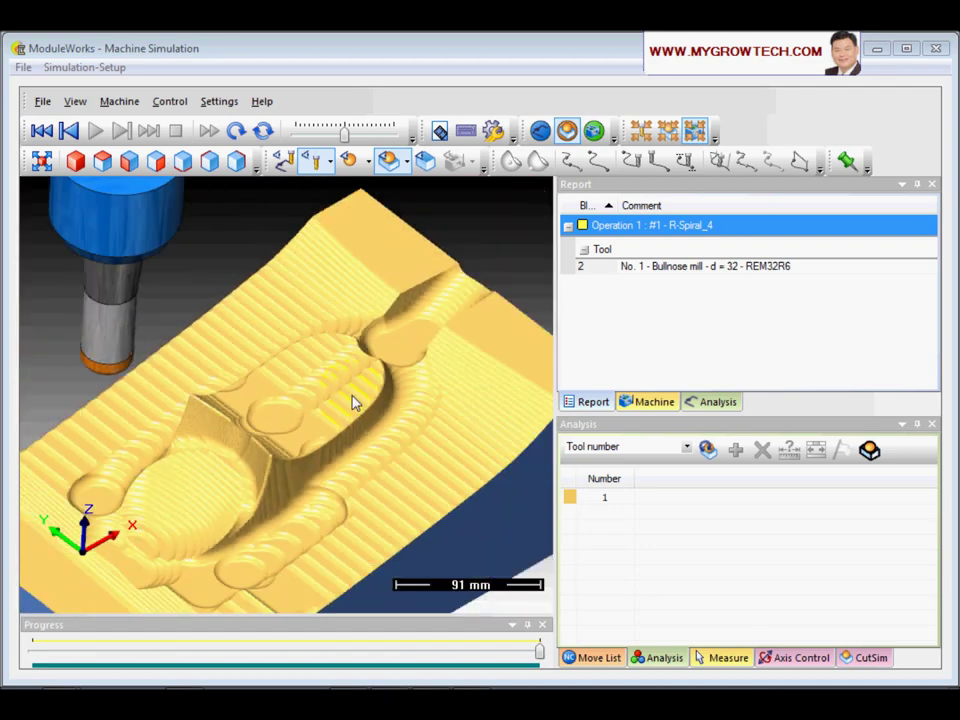
scroll(315, 440, "down", 1)
mouse_move(306, 420)
left_mouse_down()
mouse_move(311, 413)
mouse_move(311, 438)
left_mouse_up()
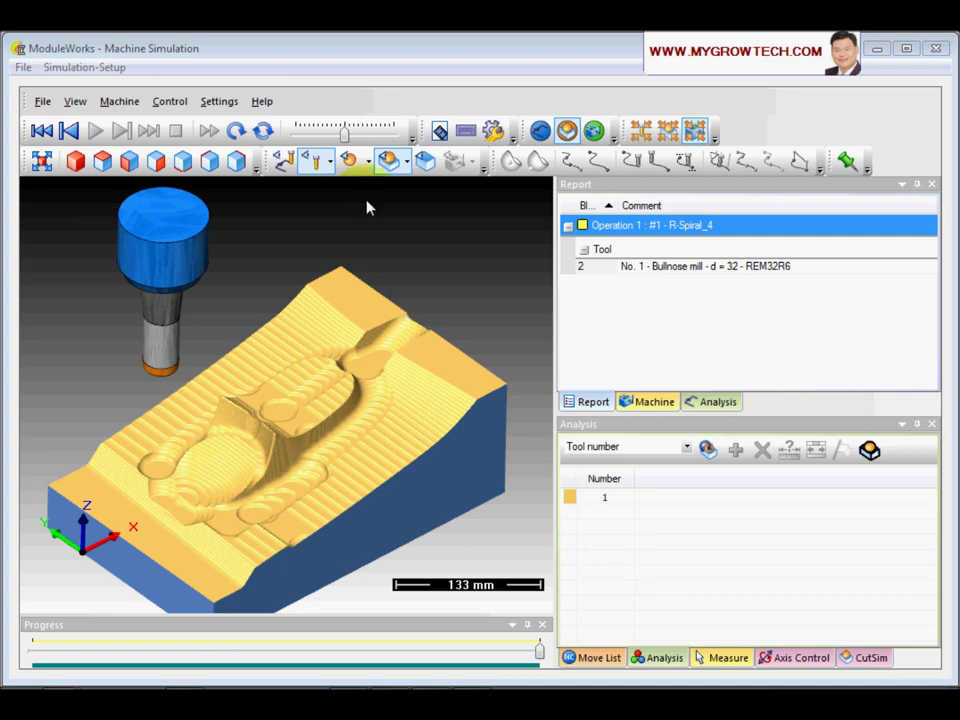
- Close the machine simulation, return to CimatronE and review the Clearance & UCS motion parameters of the R-Spiral_4 procedure
left_click(934, 50)
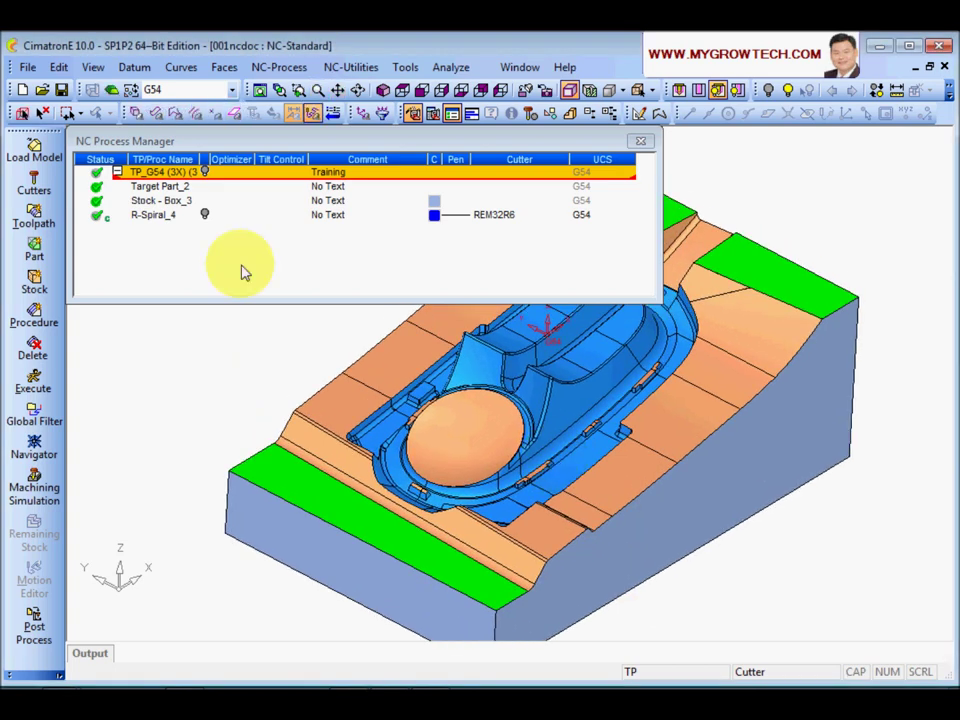
left_click(158, 216)
double_click(158, 216)
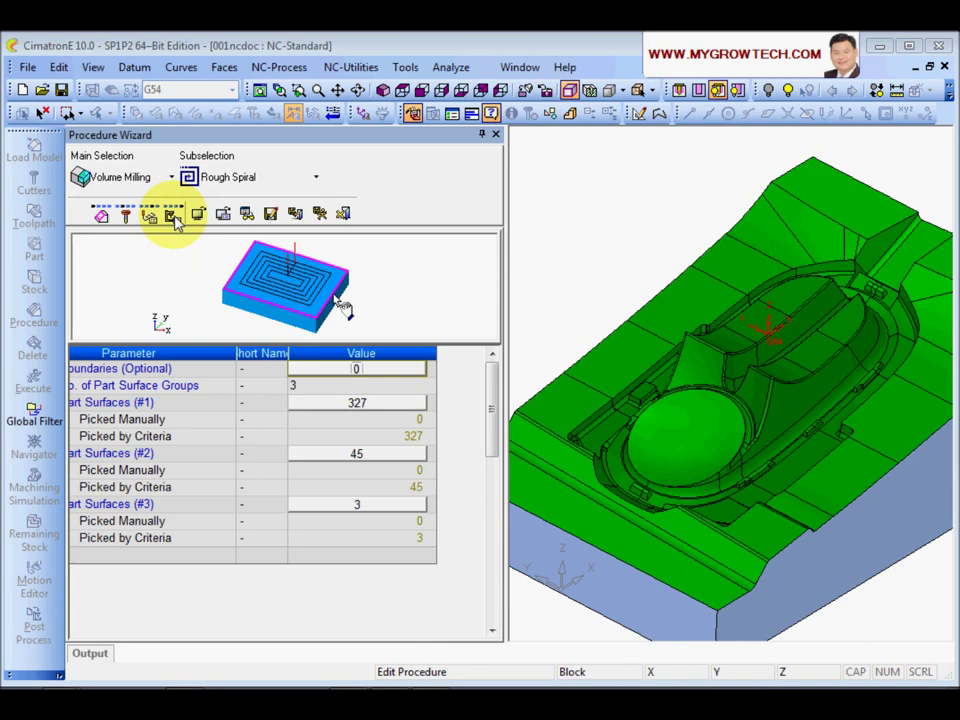
left_click(149, 215)
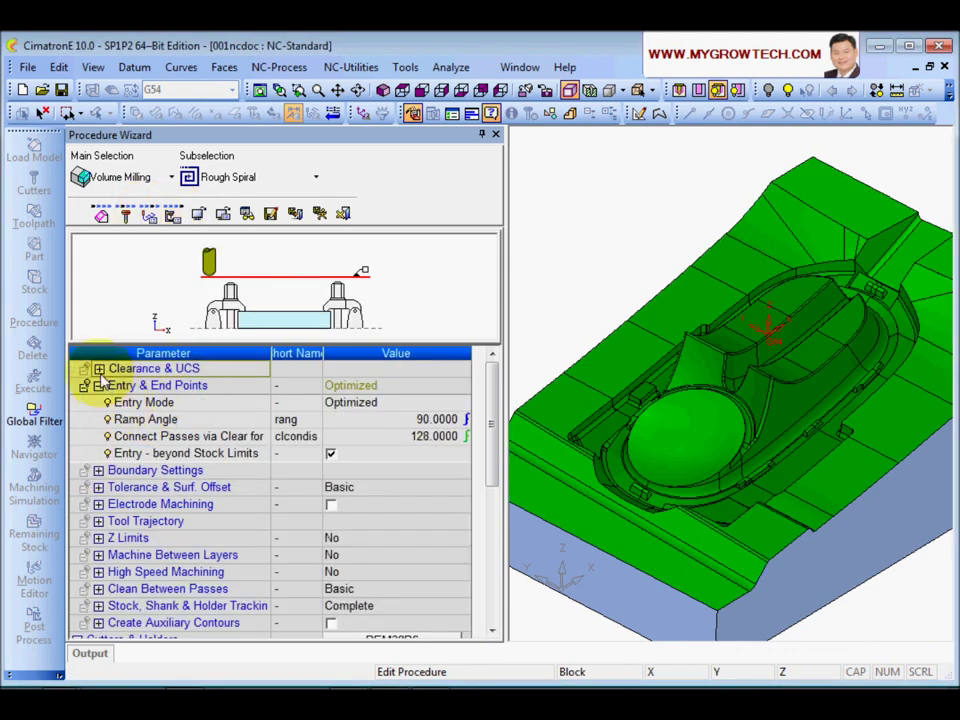
left_click(97, 369)
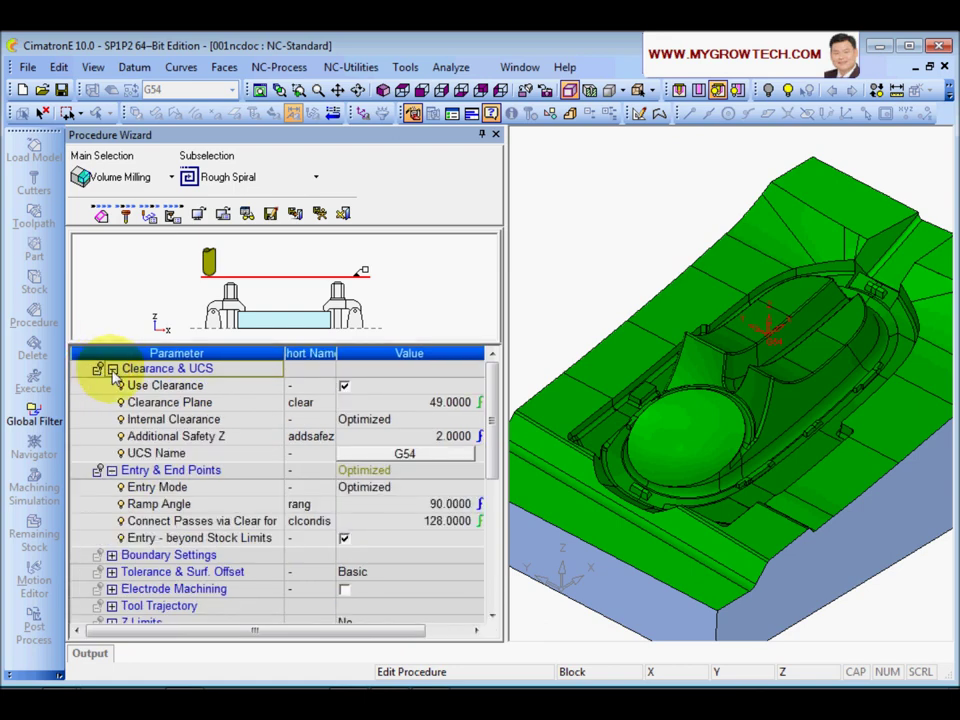
left_click(99, 369)
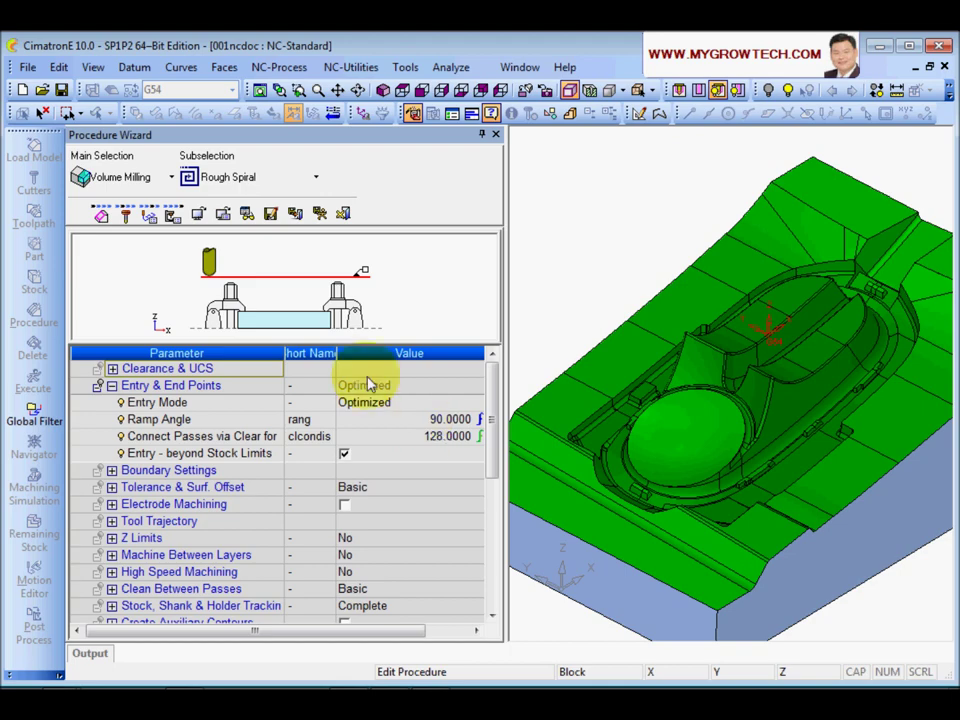
left_click(344, 214)
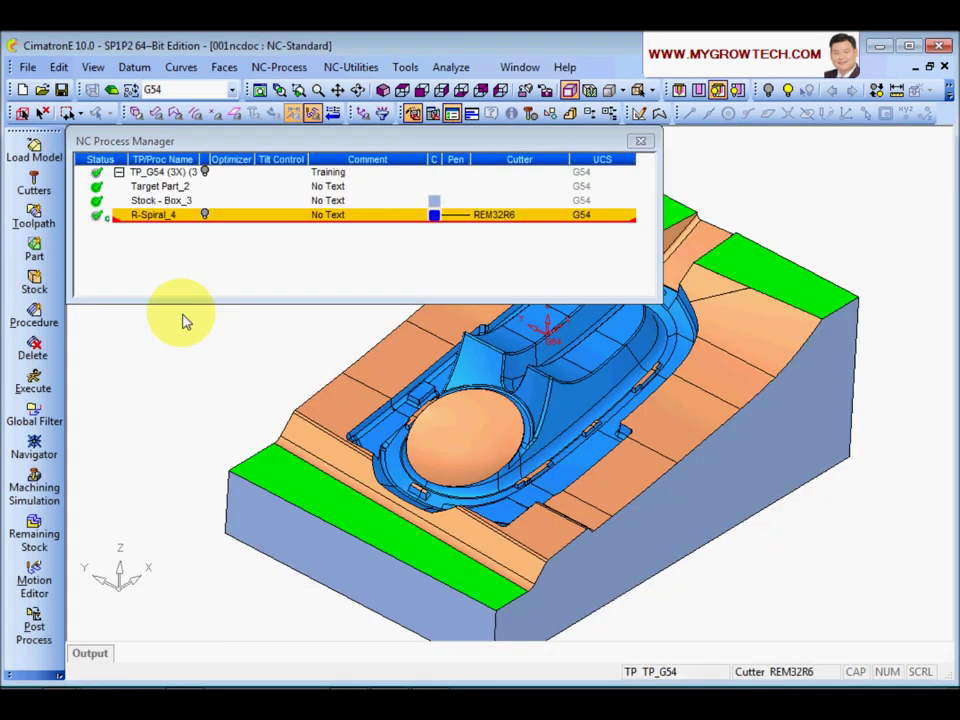
- Open the R-Spiral_4 toolpath in the Navigator, set it to navigate By Layer and advance to the layer at Z -8.9992
right_click(165, 215)
left_click(221, 444)
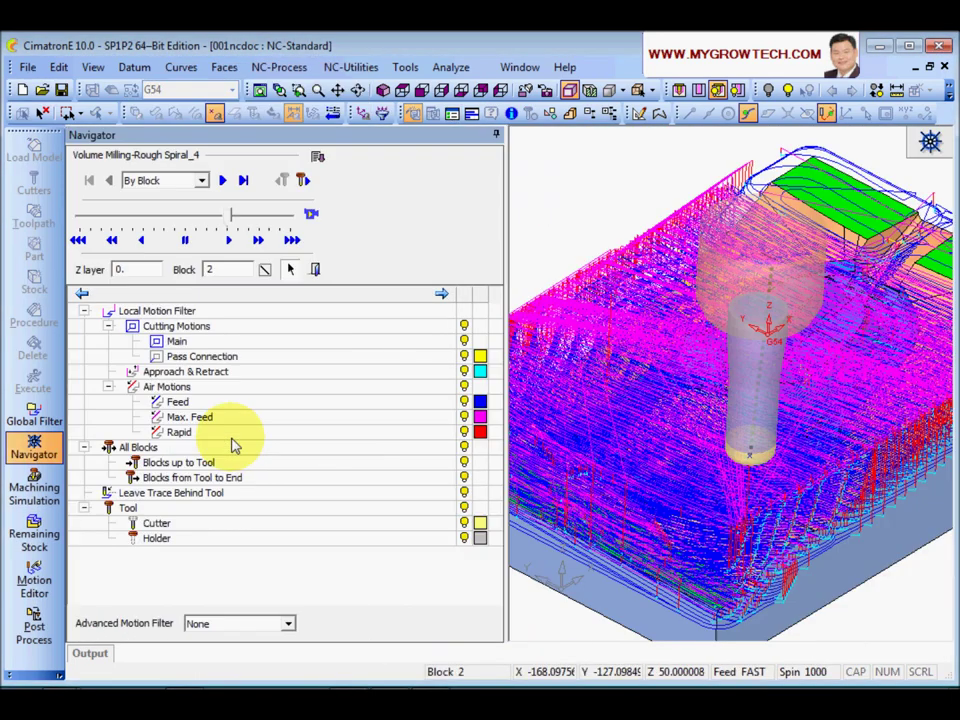
left_click(201, 180)
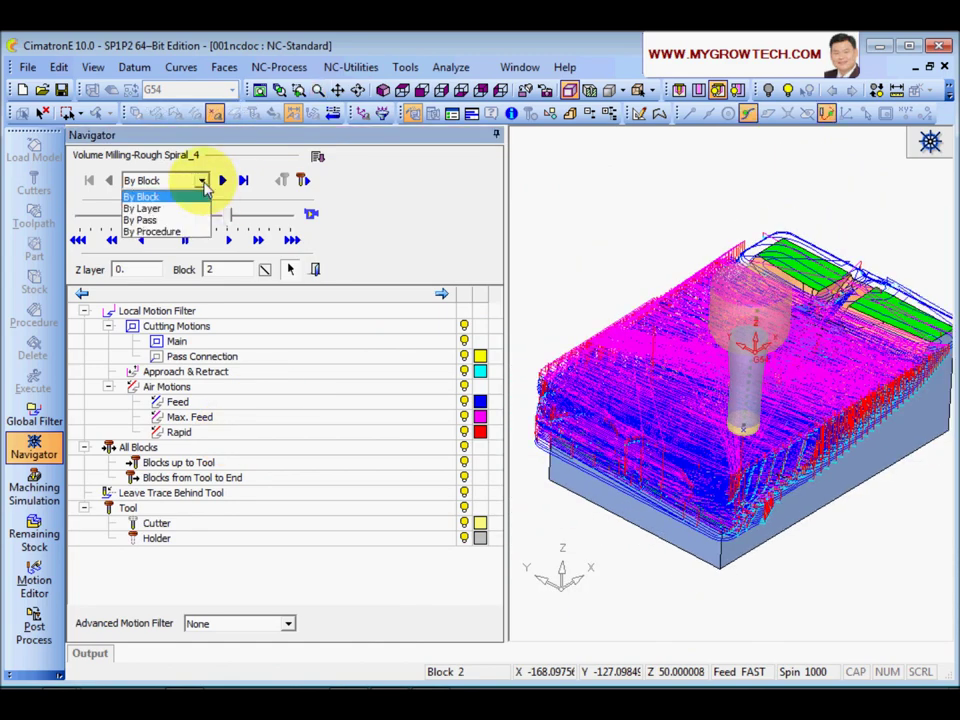
left_click(160, 208)
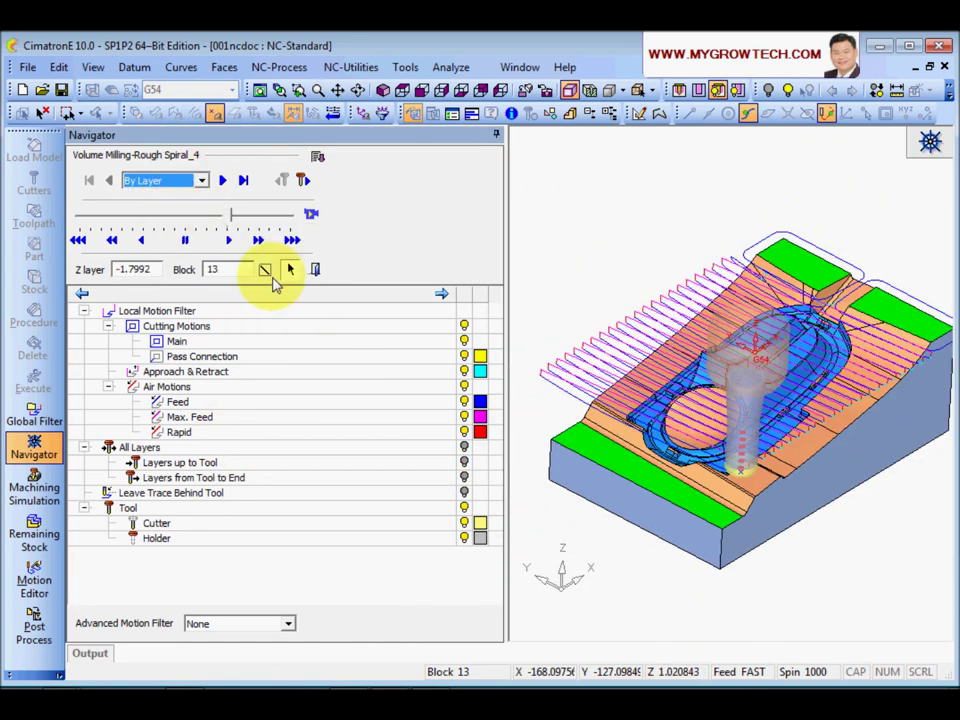
left_click(225, 181)
left_click(225, 181)
left_click(225, 181)
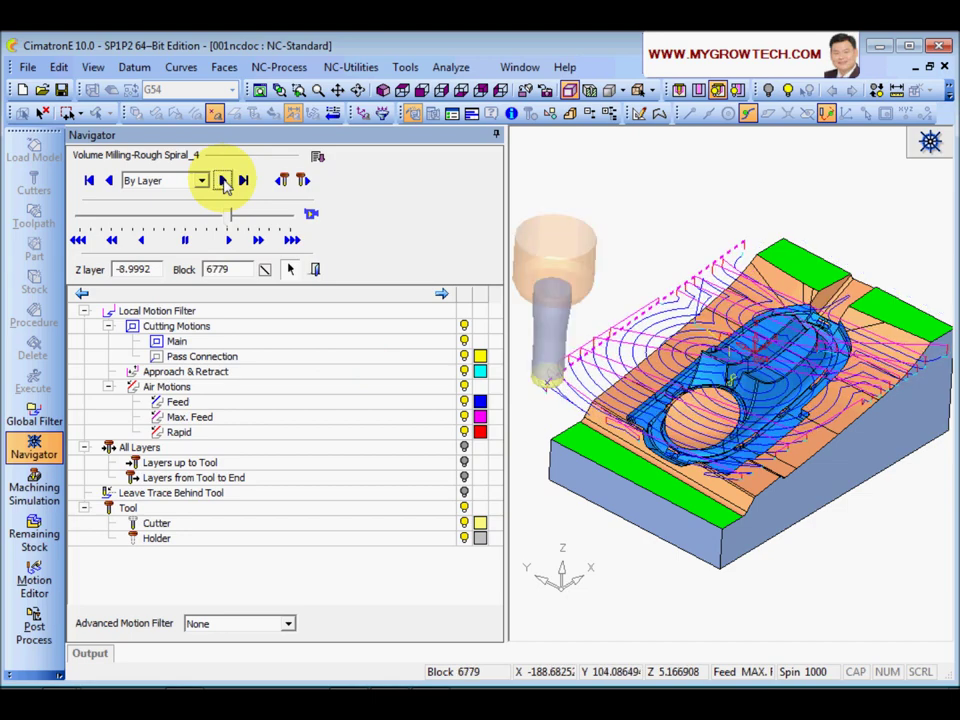
- Examine the displayed layer's spiral passes and air motions over the part and beside the tool
scroll(783, 313, "up", 5)
middle_click_drag(783, 313, 622, 364)
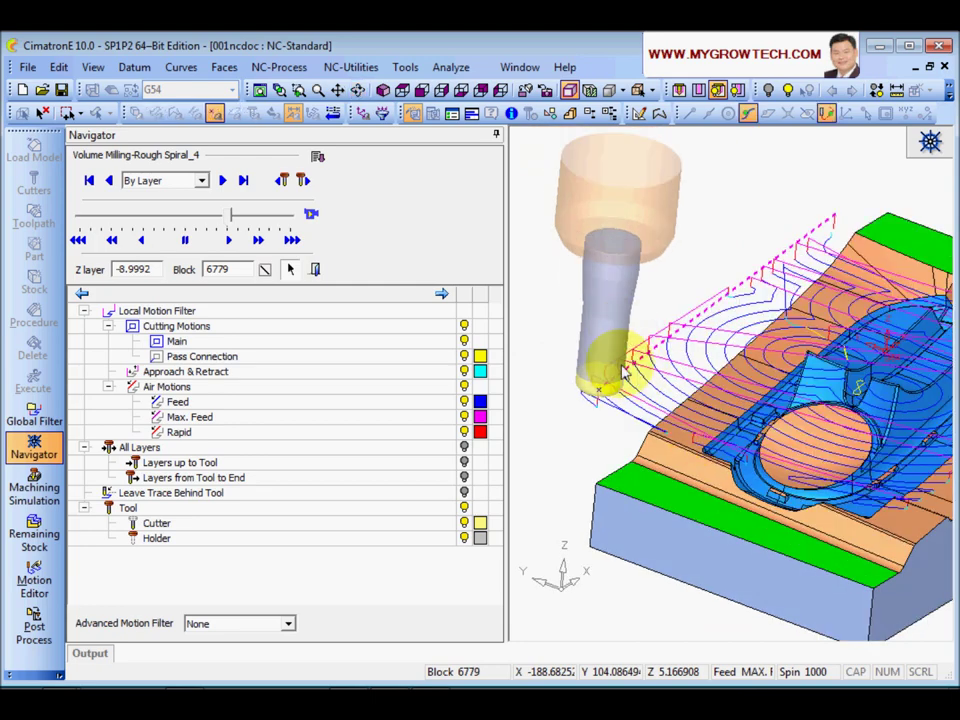
middle_click_drag(678, 485, 654, 311)
middle_click_drag(685, 465, 718, 428)
scroll(718, 428, "down", 2)
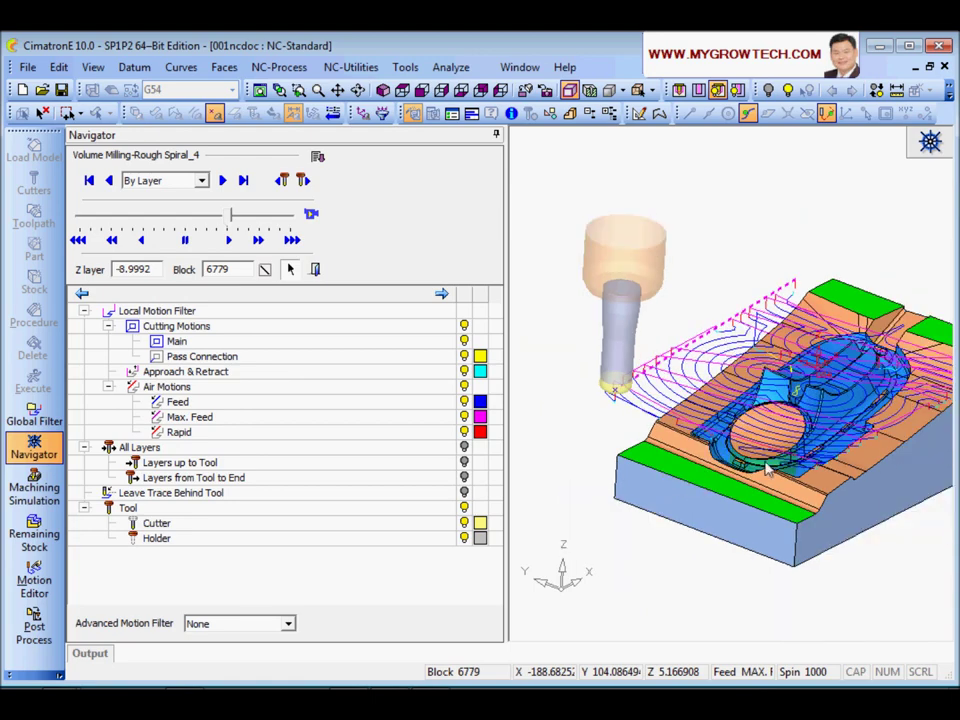
scroll(766, 470, "up", 5)
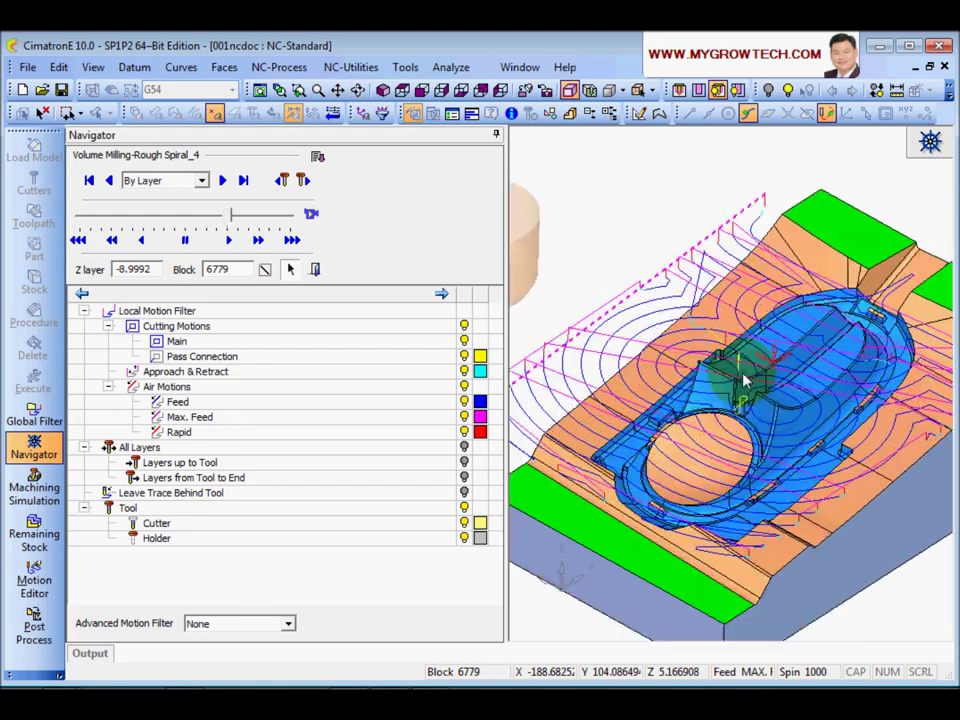
scroll(743, 378, "up", 3)
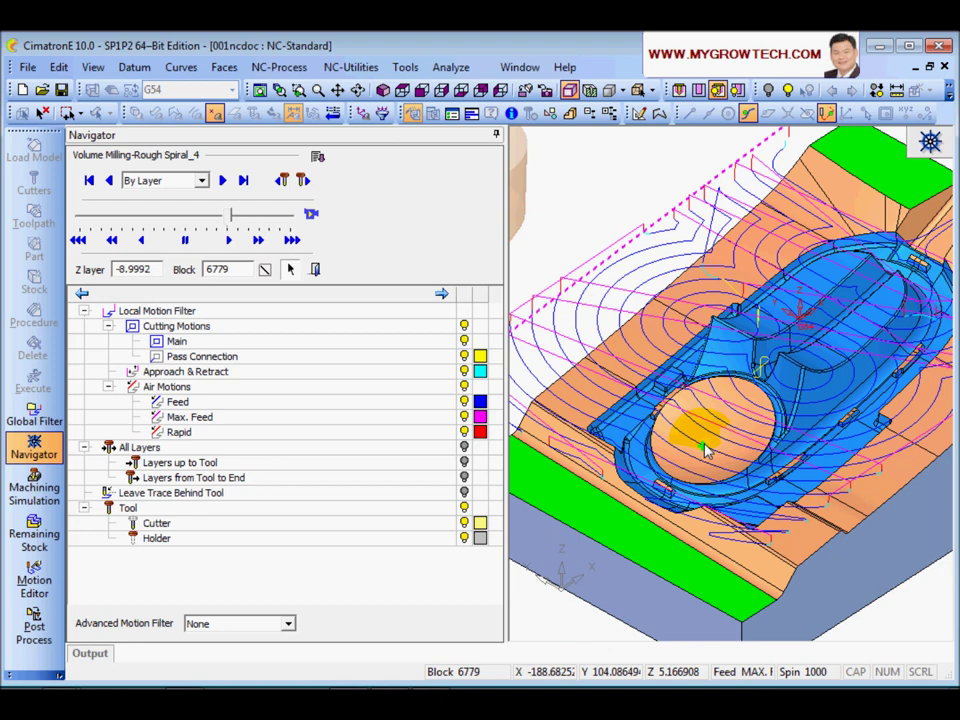
scroll(706, 449, "down", 3)
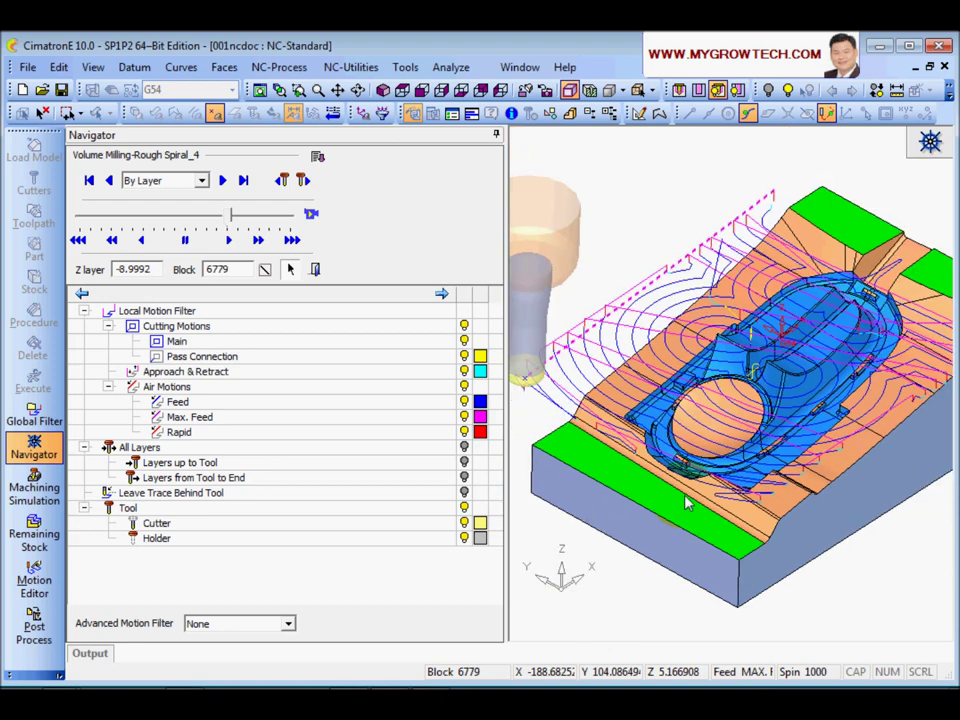
- Go to the first layer, move to the last layer at Z -61.1992, and examine the cutter and its short path near the narrow pocket
left_click(89, 180)
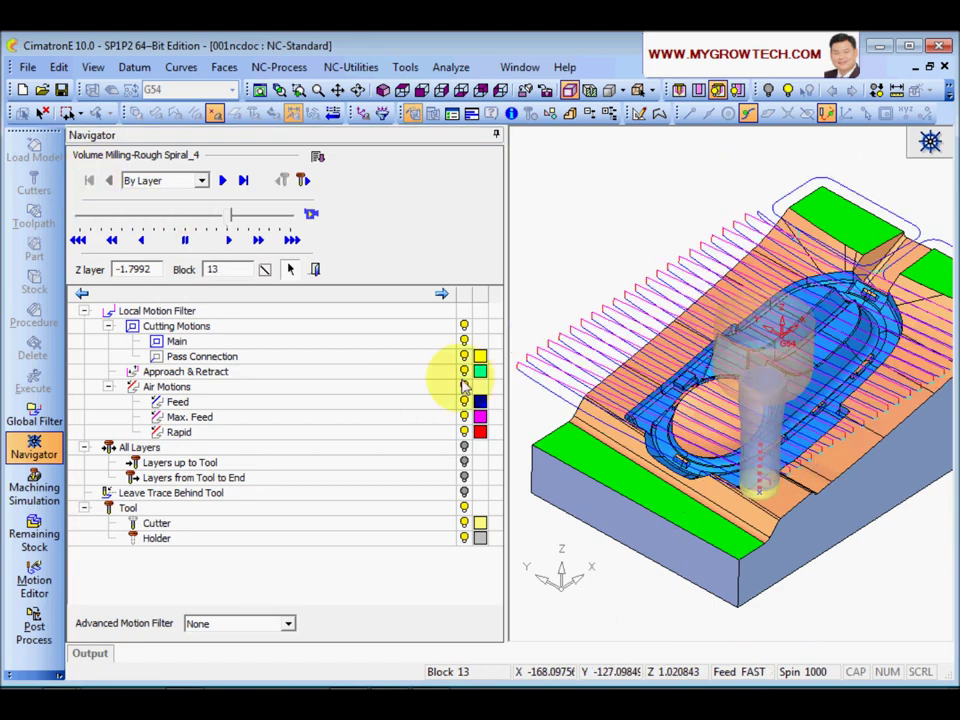
left_click(243, 180)
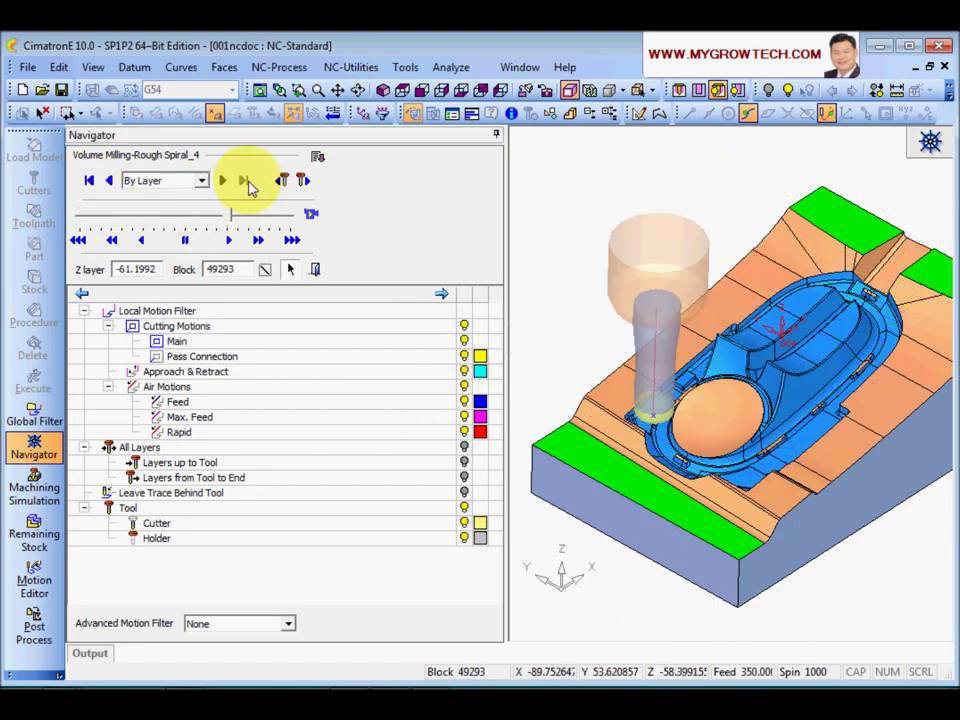
scroll(664, 439, "up", 5)
scroll(740, 493, "up", 5)
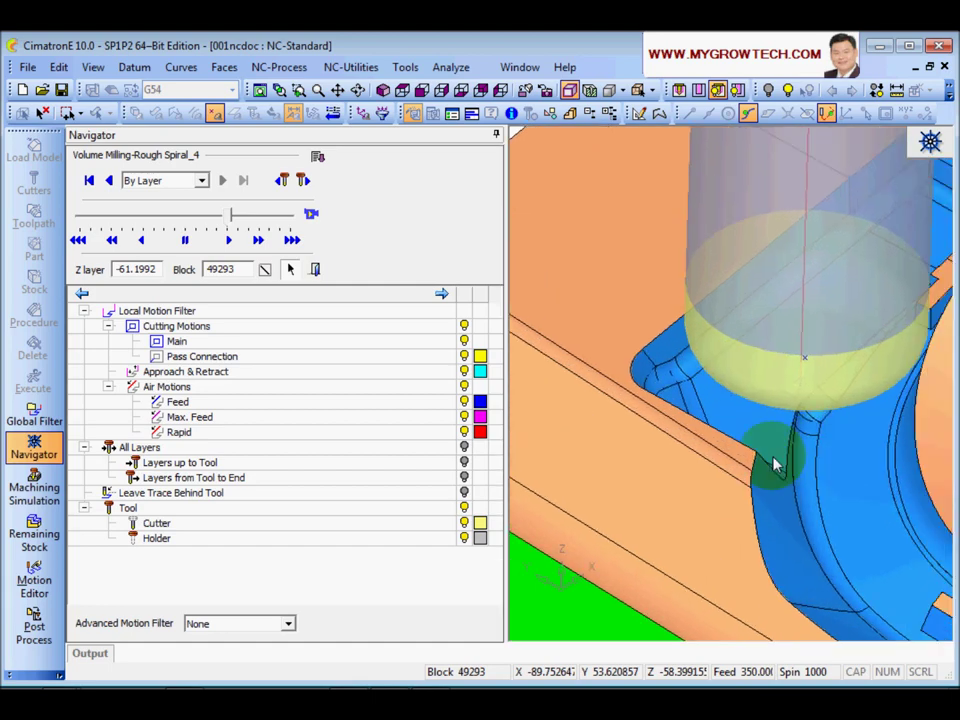
scroll(687, 375, "up", 5)
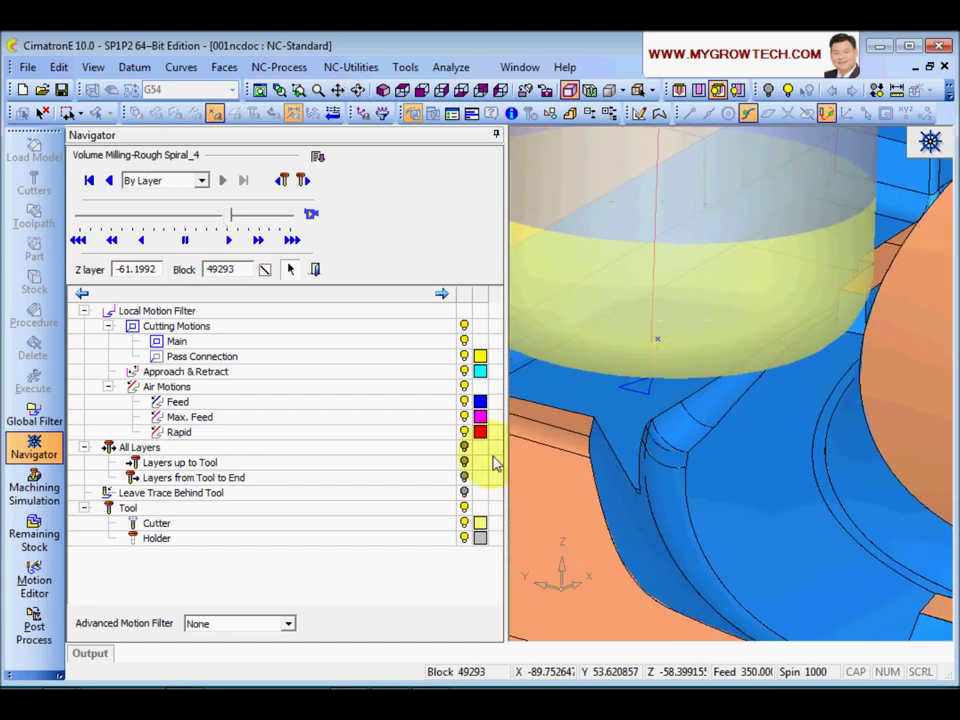
left_click(658, 345)
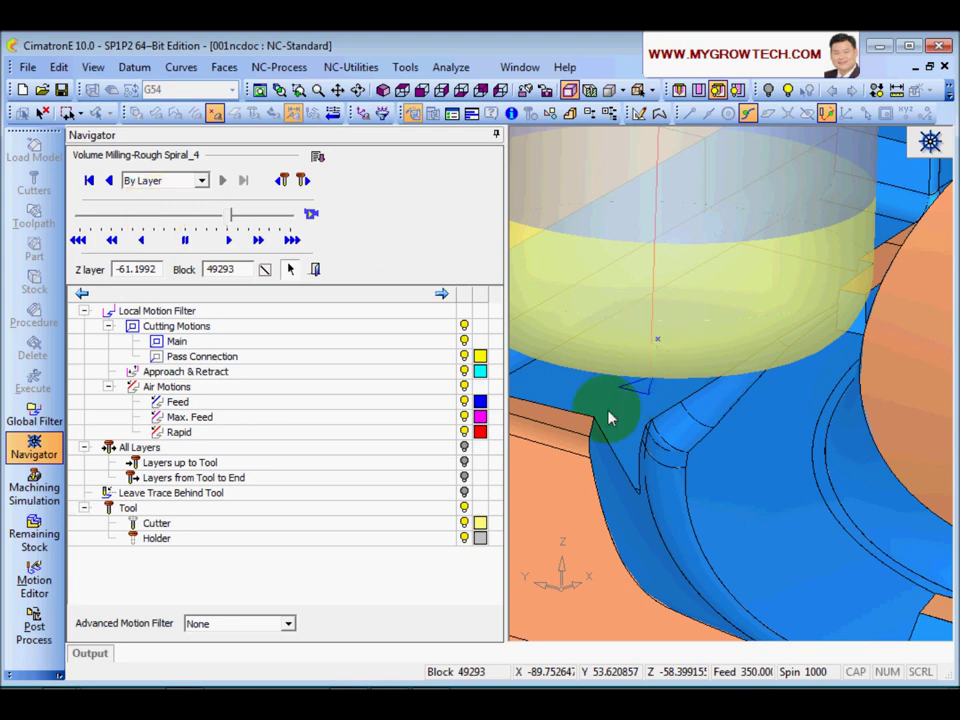
- Switch the Navigator to By Block and hide the motions of All Blocks
left_click(203, 182)
left_click(182, 196)
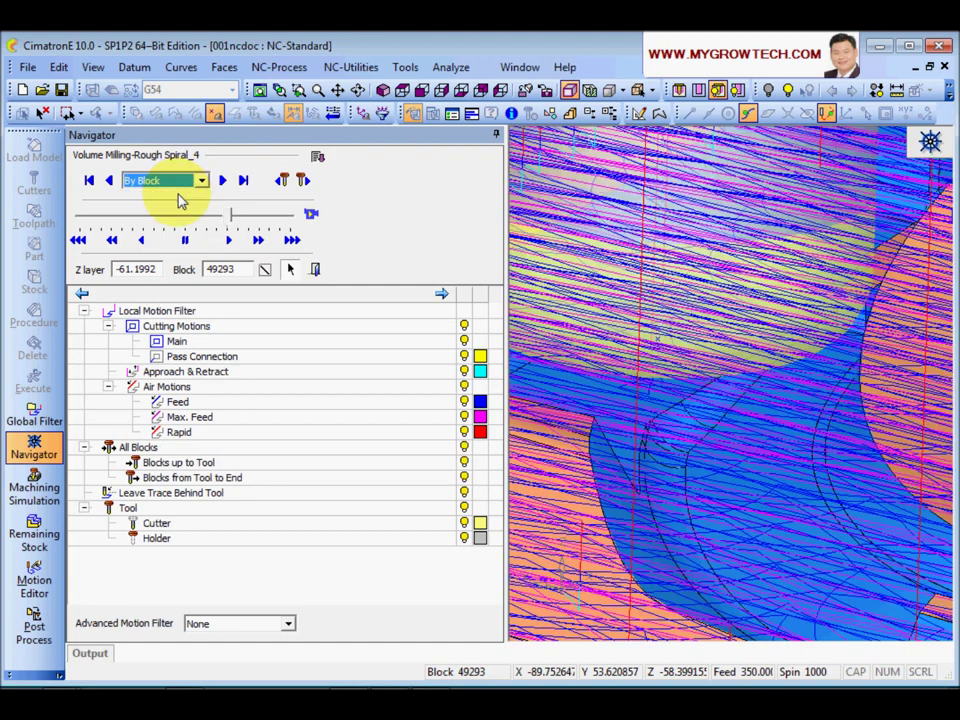
left_click(464, 448)
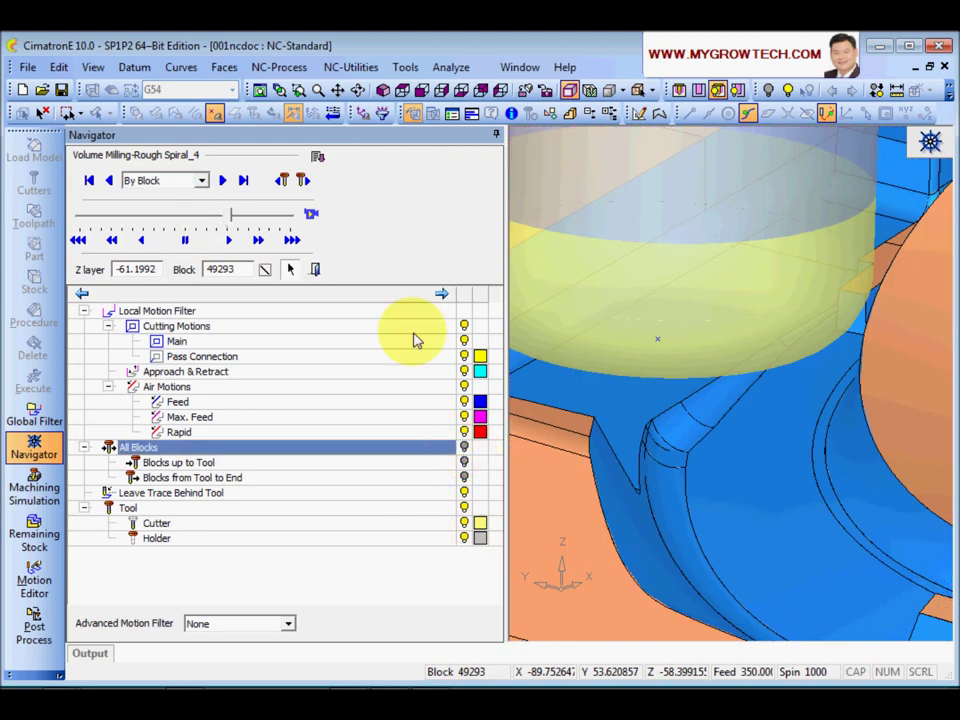
- Advance the cutter block by block through the plunge and small closed pass up to block 49310, and exit the Navigator
left_click(223, 181)
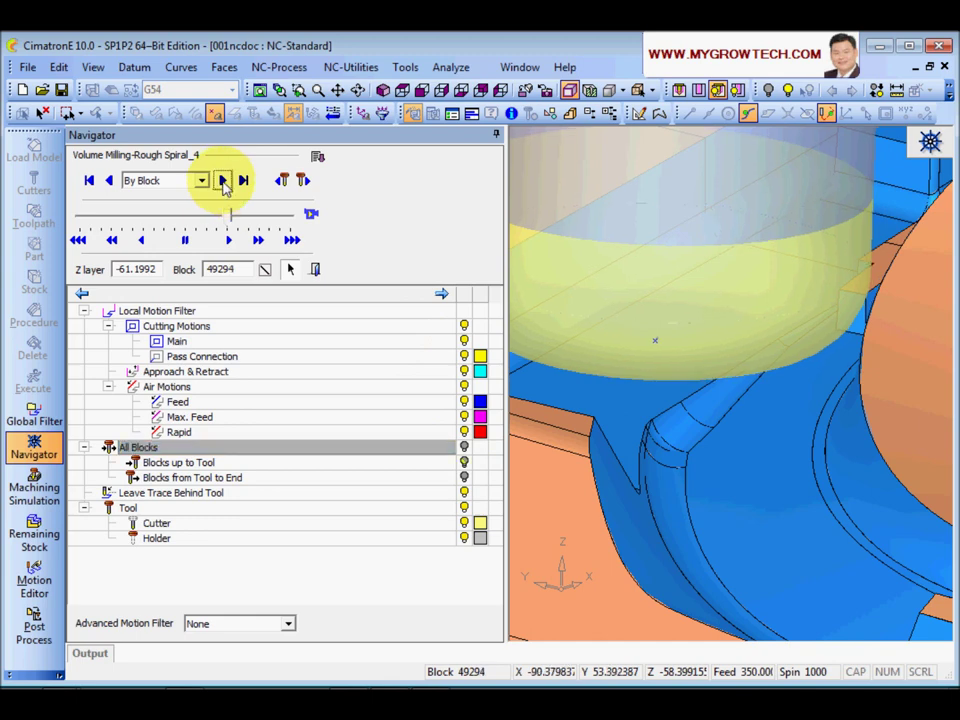
left_click(223, 181)
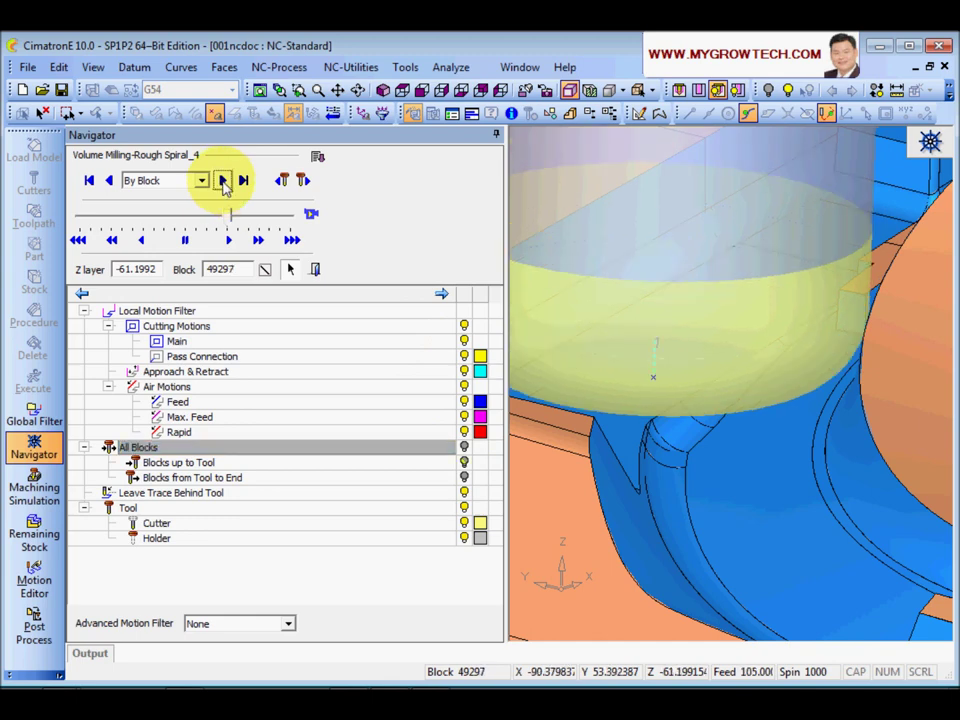
left_click(223, 181)
left_click(223, 181)
left_click(223, 181)
left_click(223, 181)
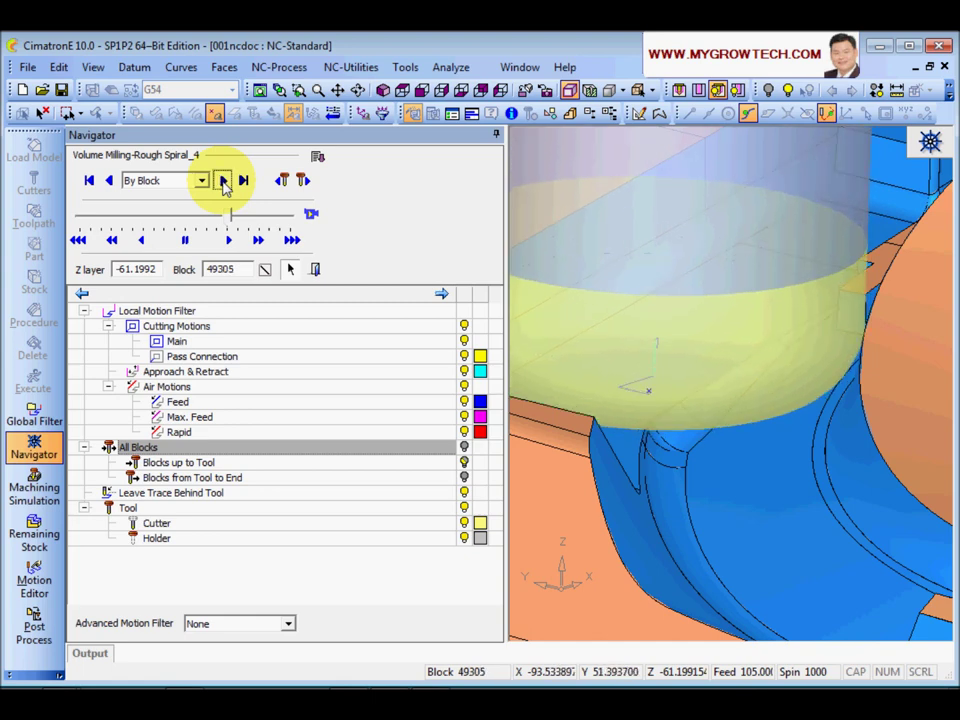
left_click(223, 181)
left_click(223, 181)
left_click(223, 181)
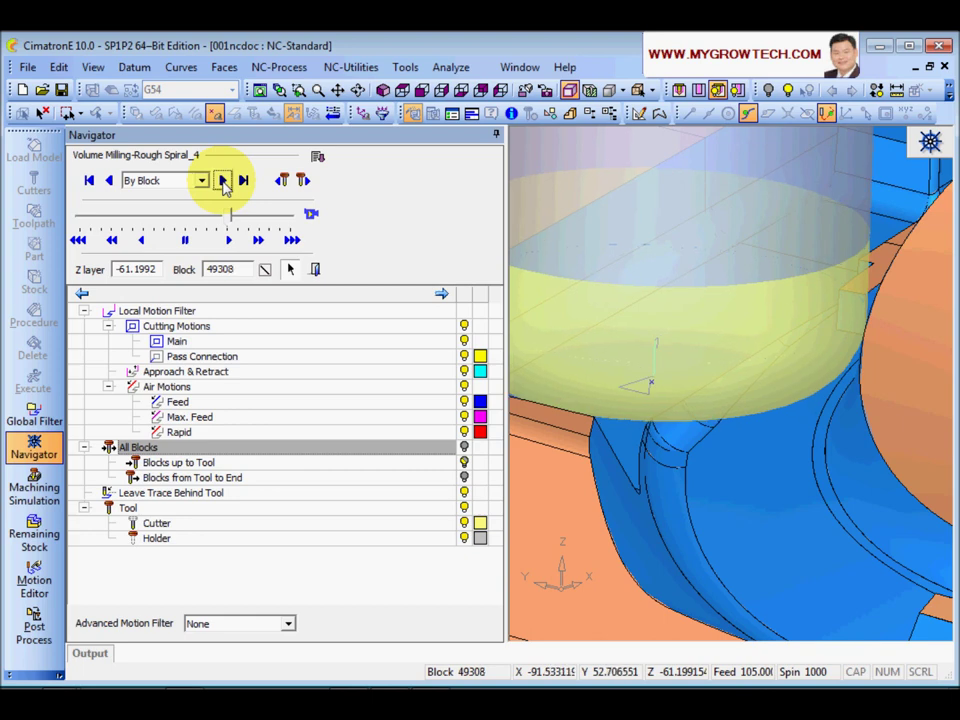
left_click(223, 181)
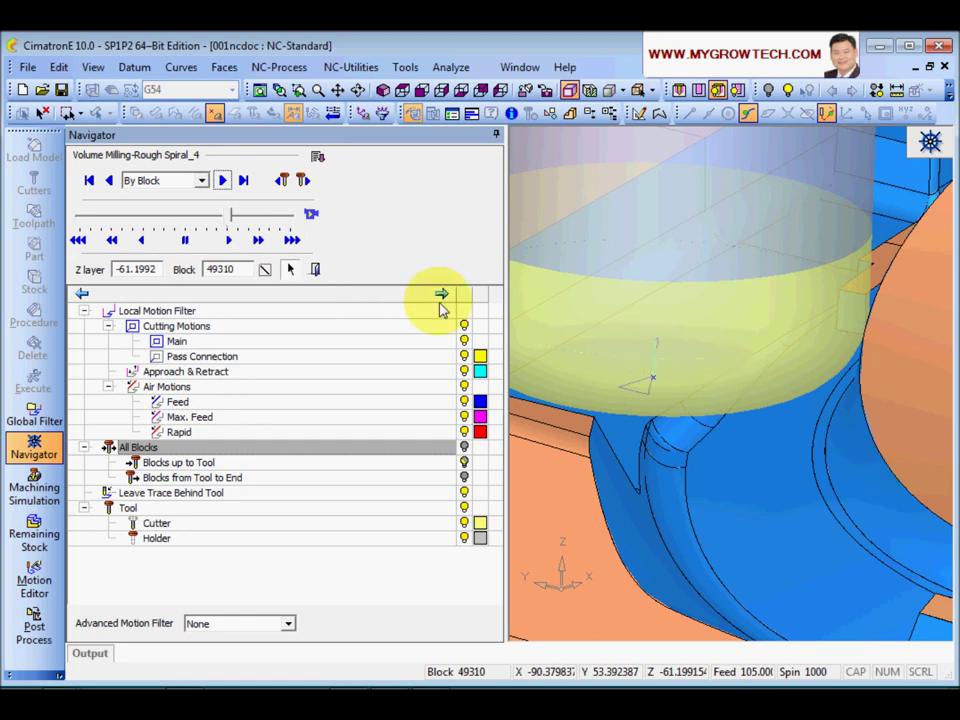
left_click(317, 271)
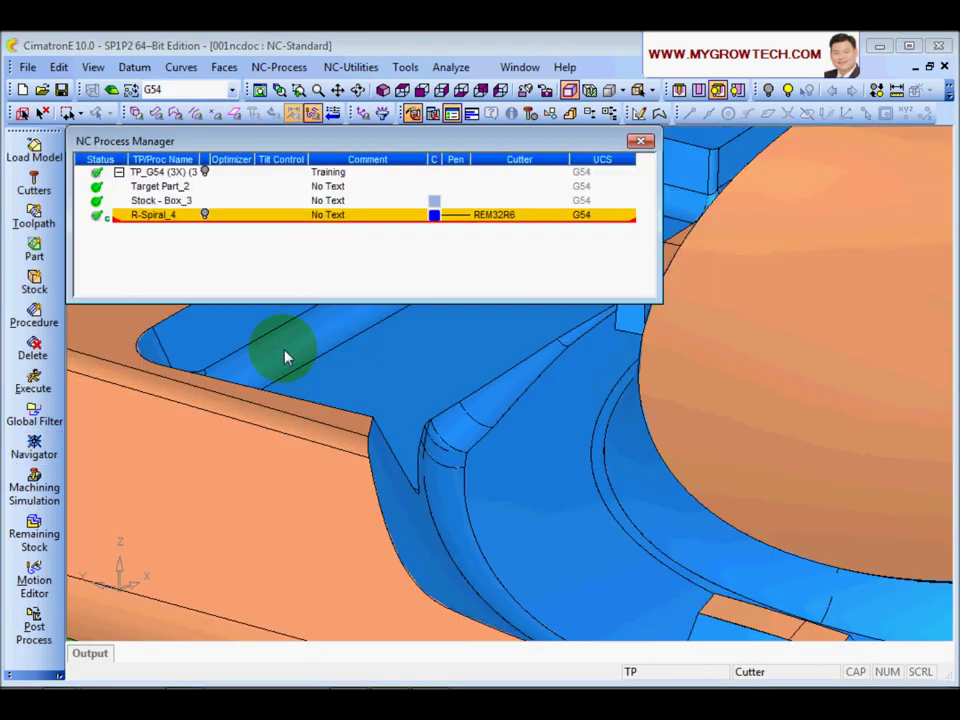
- Set the Ramp Angle of the R-Spiral_4 procedure's Entry & End Points to 3, check Max. Ramp Radius, and save and recalculate the procedure
double_click(155, 216)
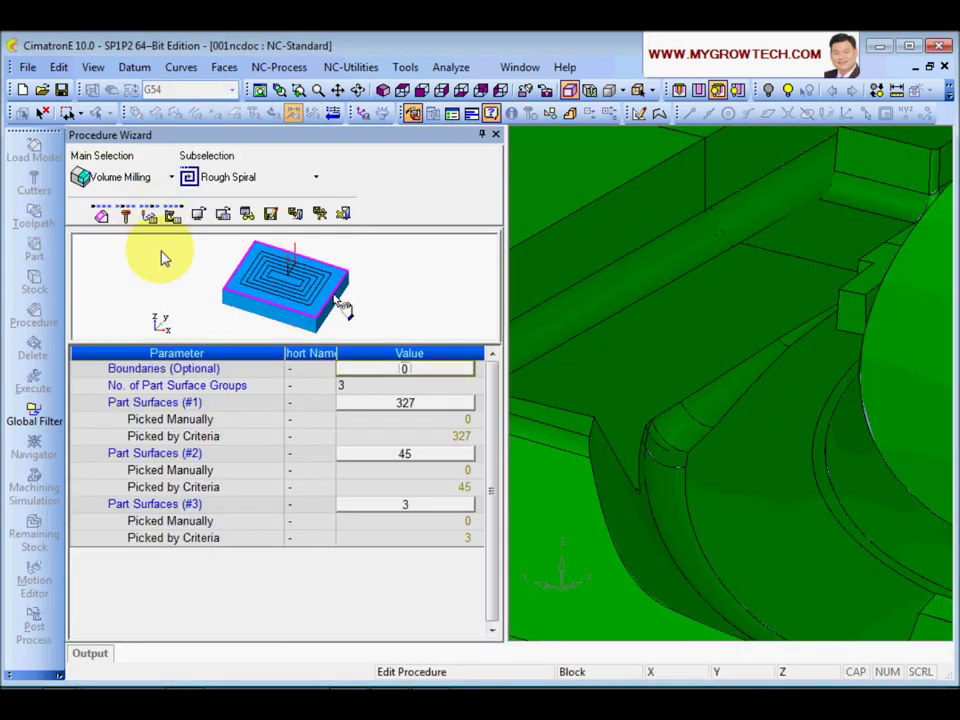
left_click(149, 216)
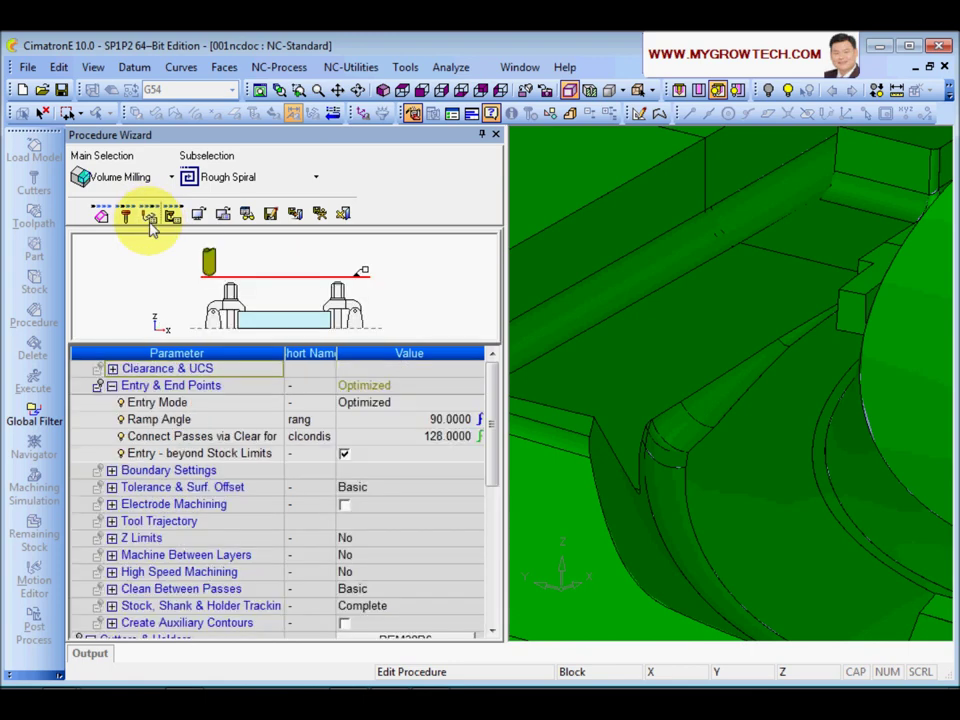
left_click(243, 421)
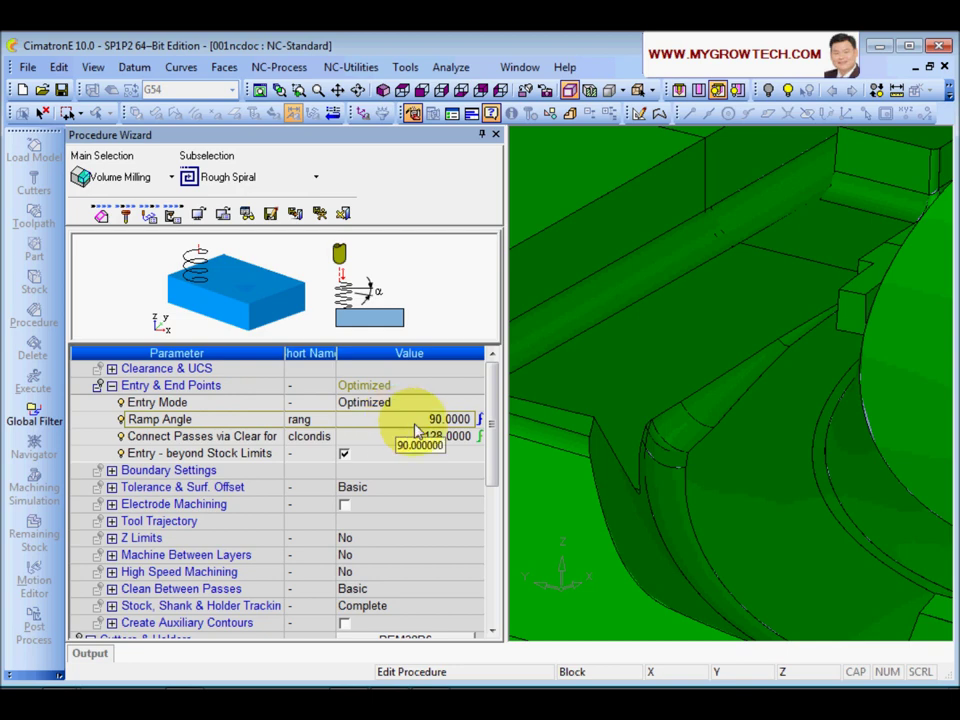
left_click(384, 421)
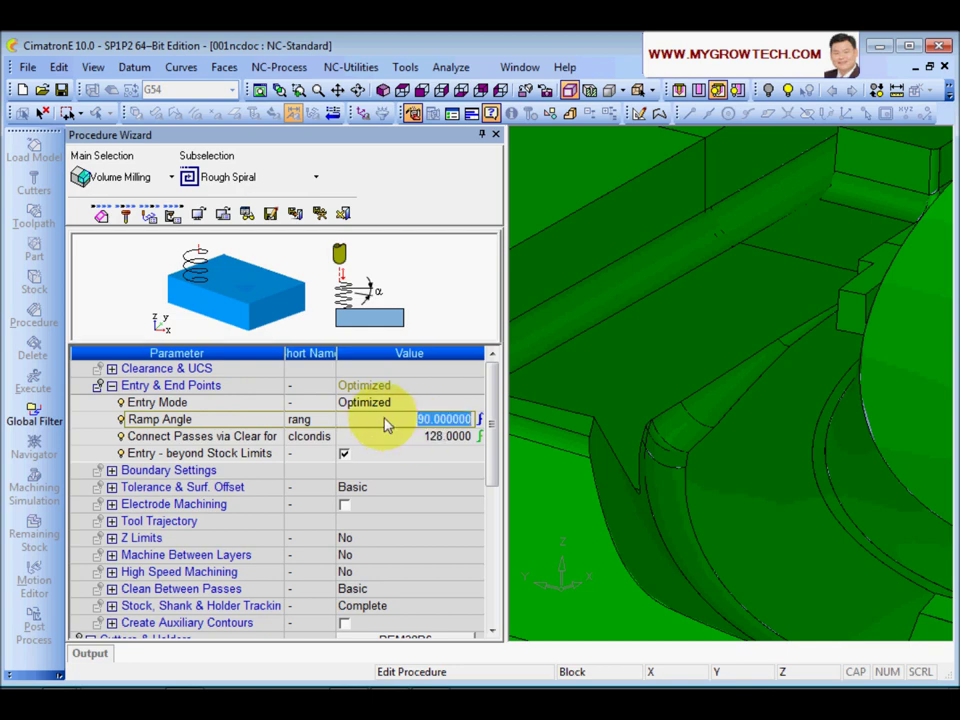
type("3")
left_click(200, 421)
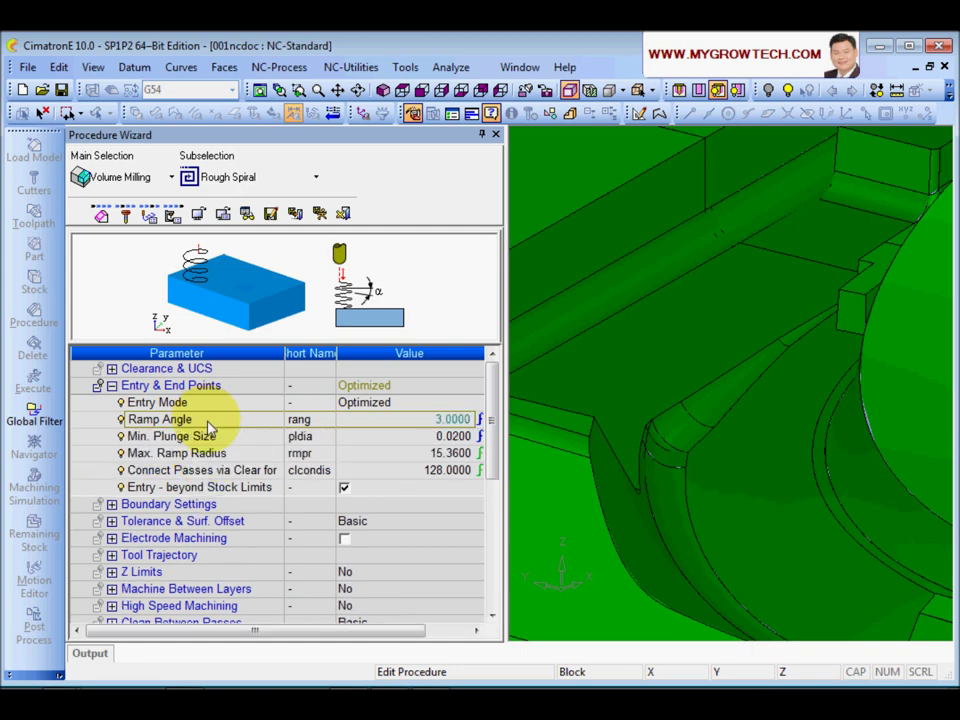
left_click(195, 453)
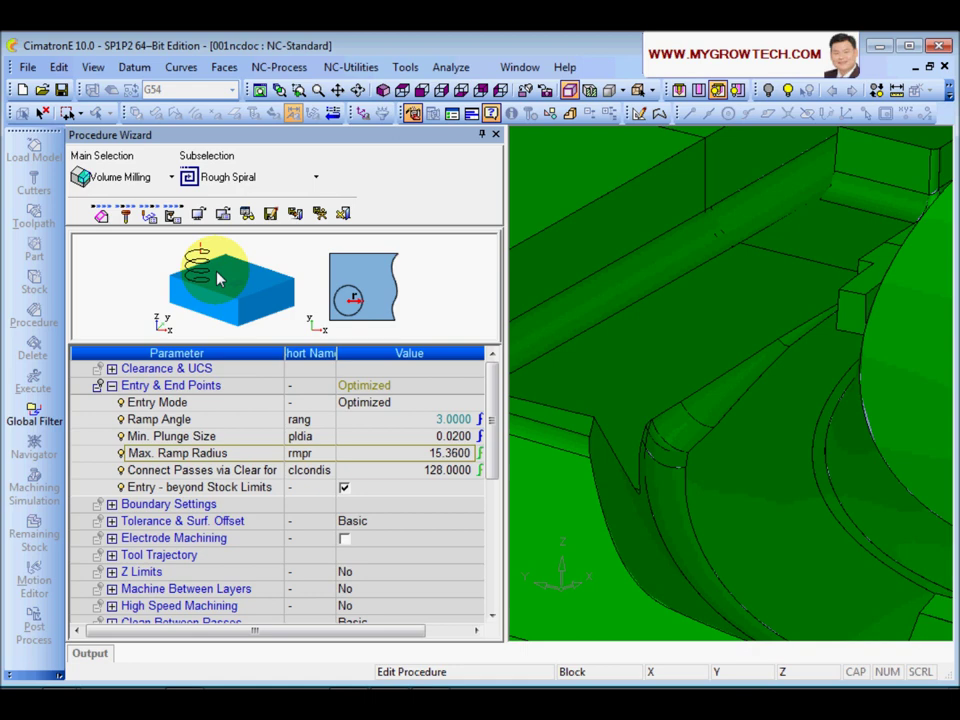
left_click(321, 215)
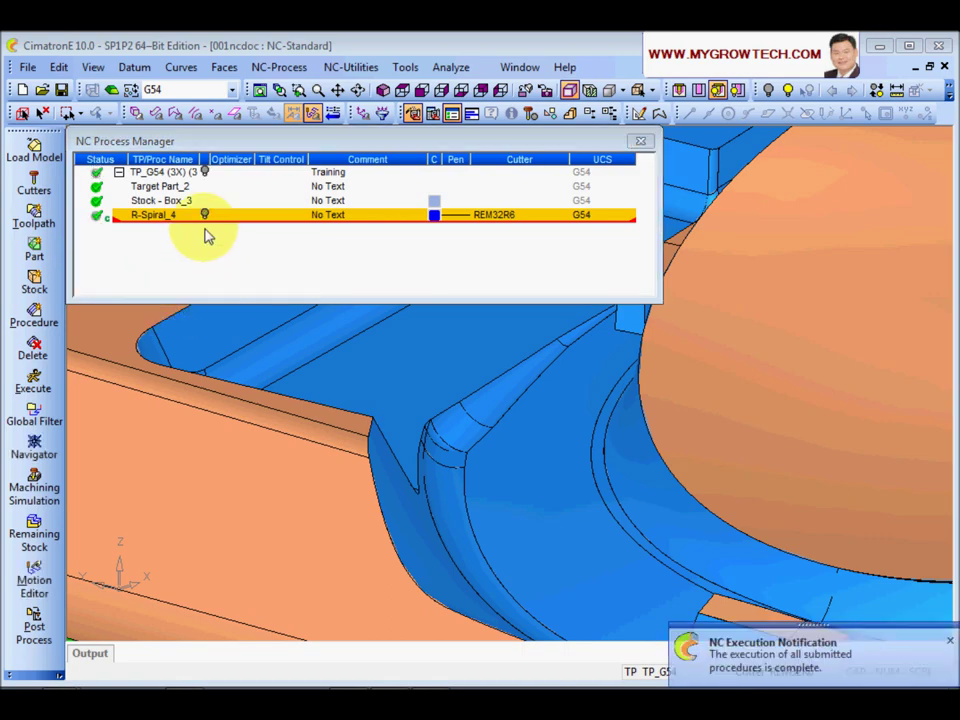
- Open the recalculated R-Spiral_4 toolpath in the Navigator By Layer, go to the last layer and examine the ramped entry under the cutter
right_click(160, 222)
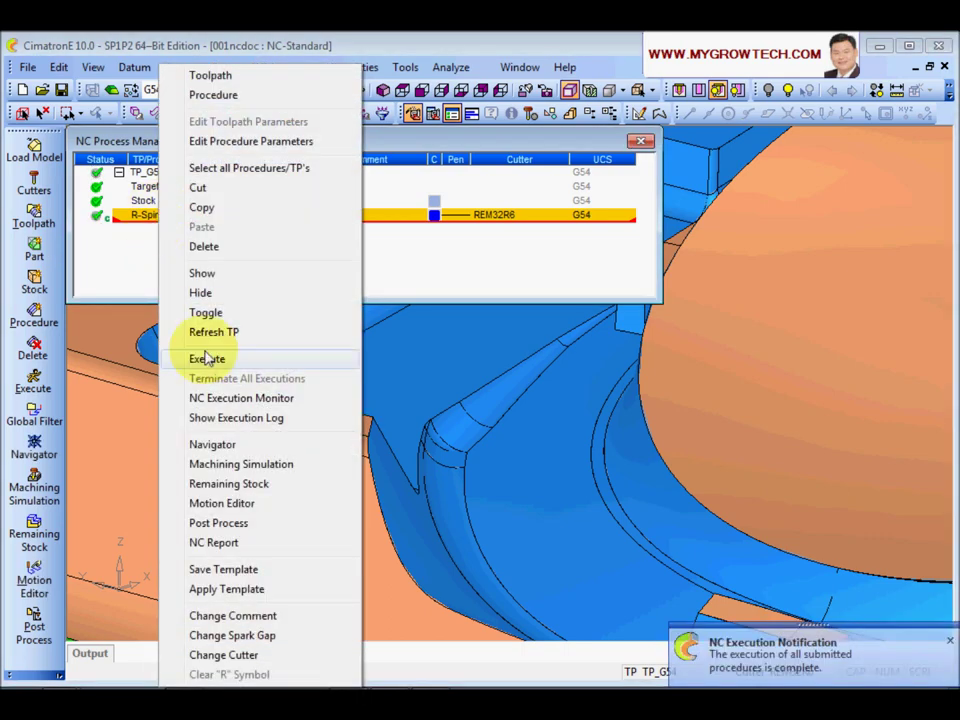
left_click(226, 448)
left_click(202, 181)
left_click(165, 208)
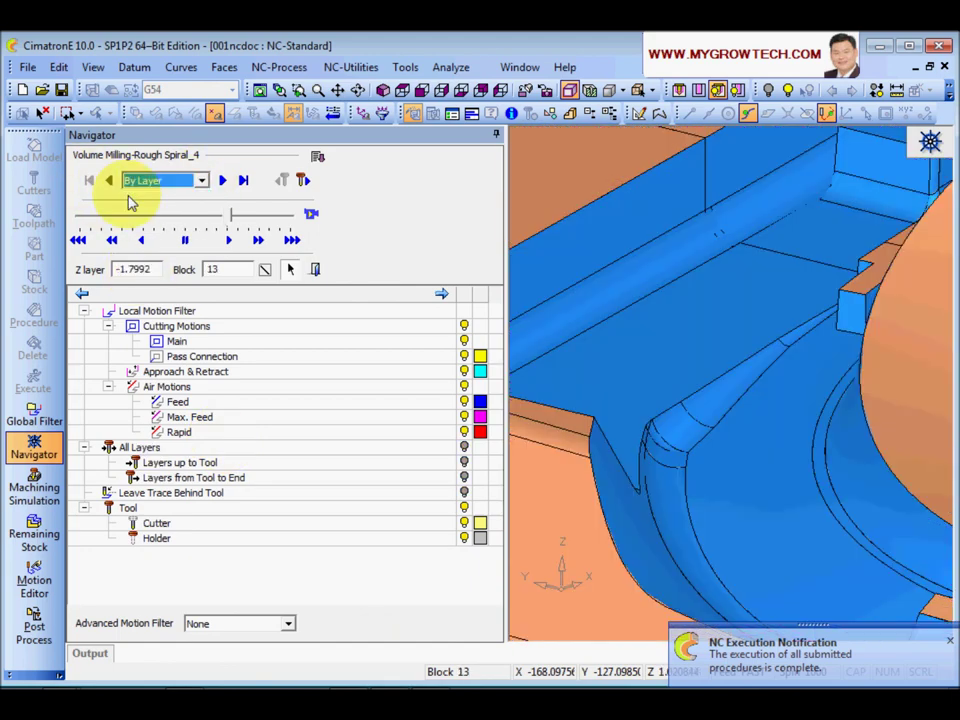
left_click(184, 236)
left_click(243, 181)
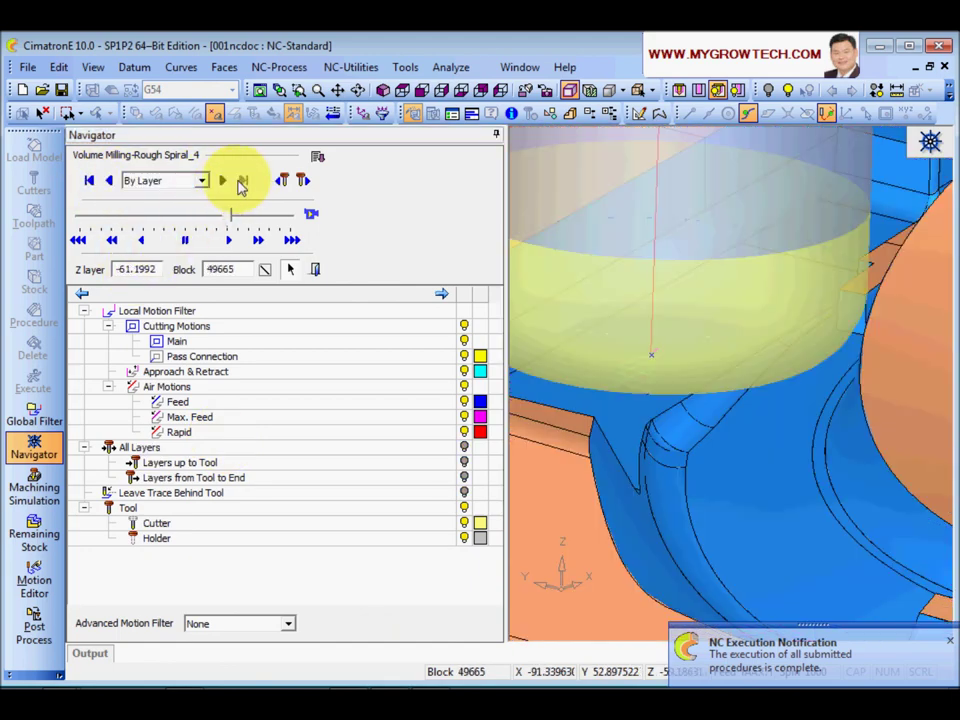
middle_click_drag(574, 386, 722, 362)
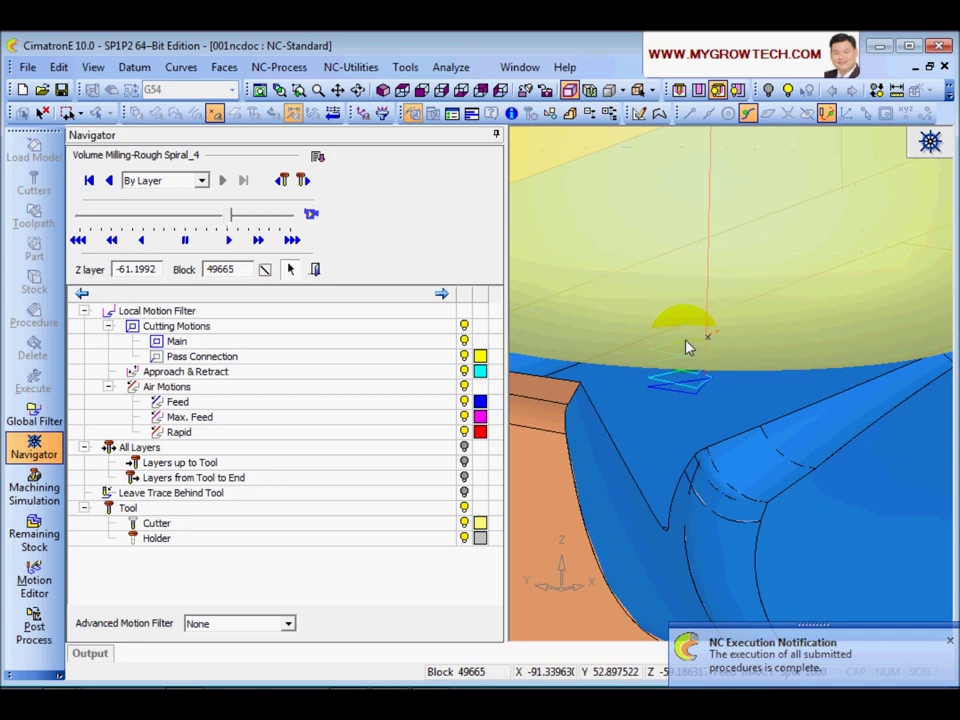
middle_click_drag(660, 370, 696, 435)
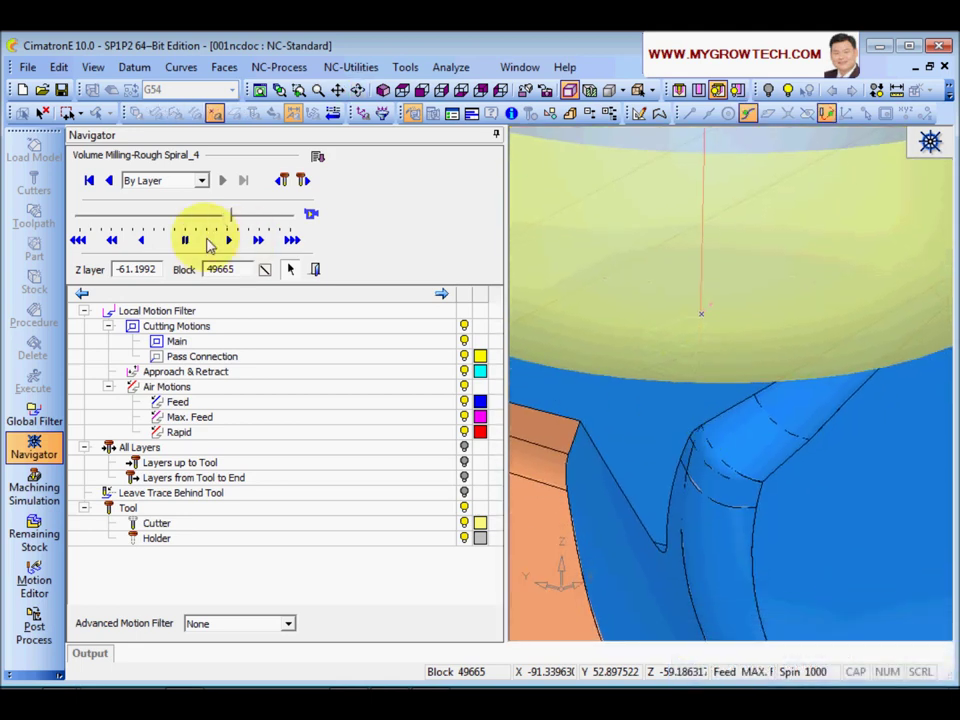
- Change the last layer's navigation mode to By Block and hide the All Blocks motions around the ramped entry
left_click(203, 180)
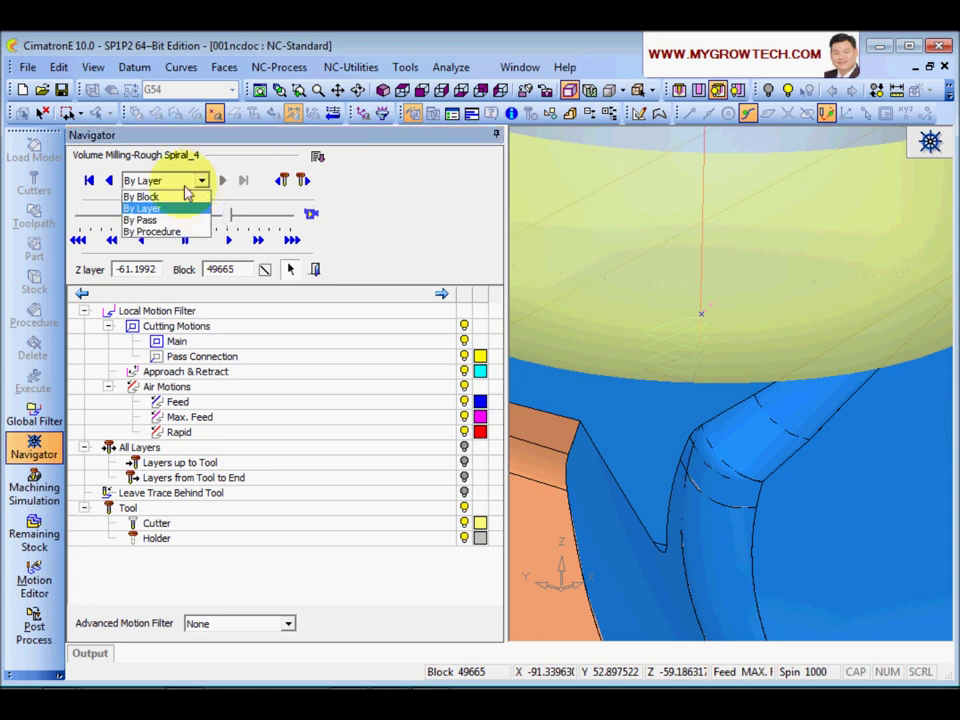
left_click(168, 195)
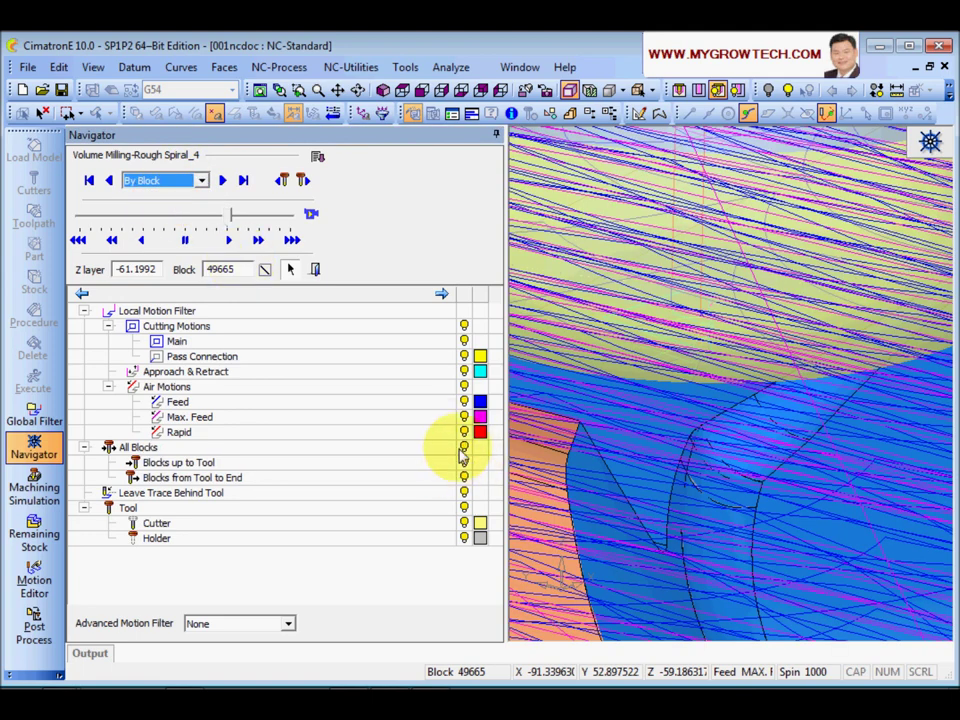
left_click(463, 448)
- Play the cutter's ramped entry and final pass to the last block, pausing at block 49709 to inspect it, and exit the Navigator
left_click_drag(222, 215, 230, 215)
left_click(312, 216)
middle_click_drag(713, 505, 674, 428)
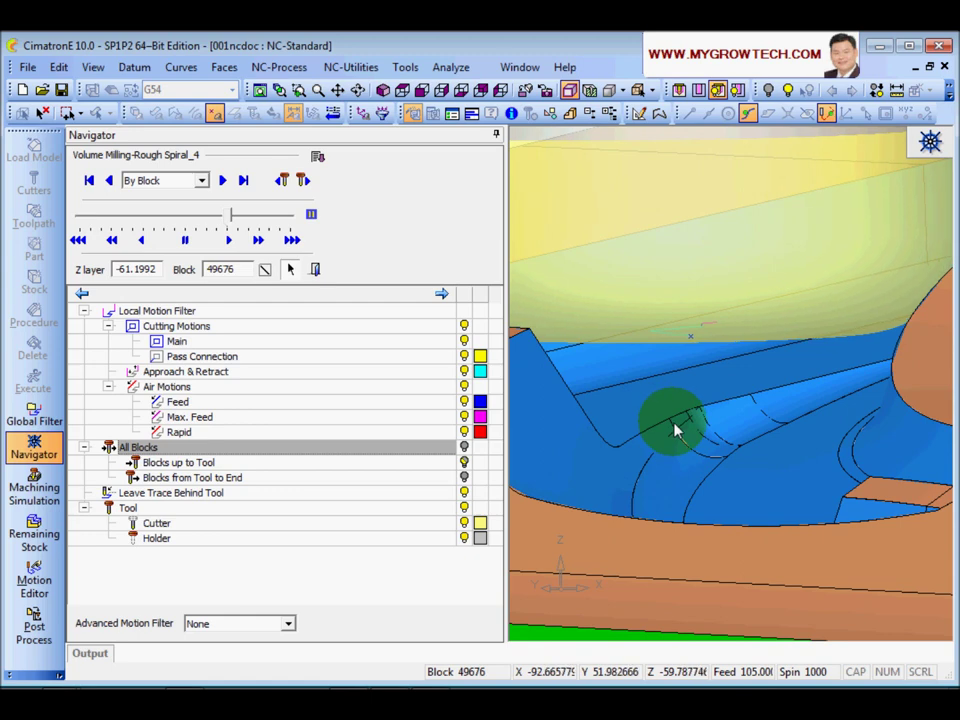
middle_click_drag(674, 428, 336, 363)
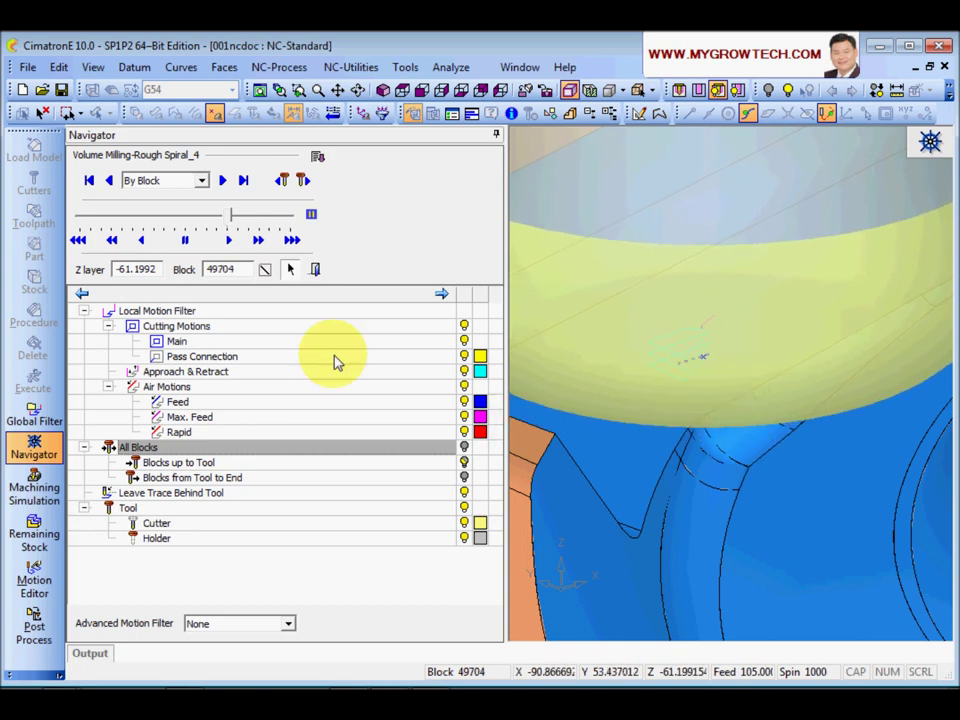
middle_click_drag(840, 460, 672, 400)
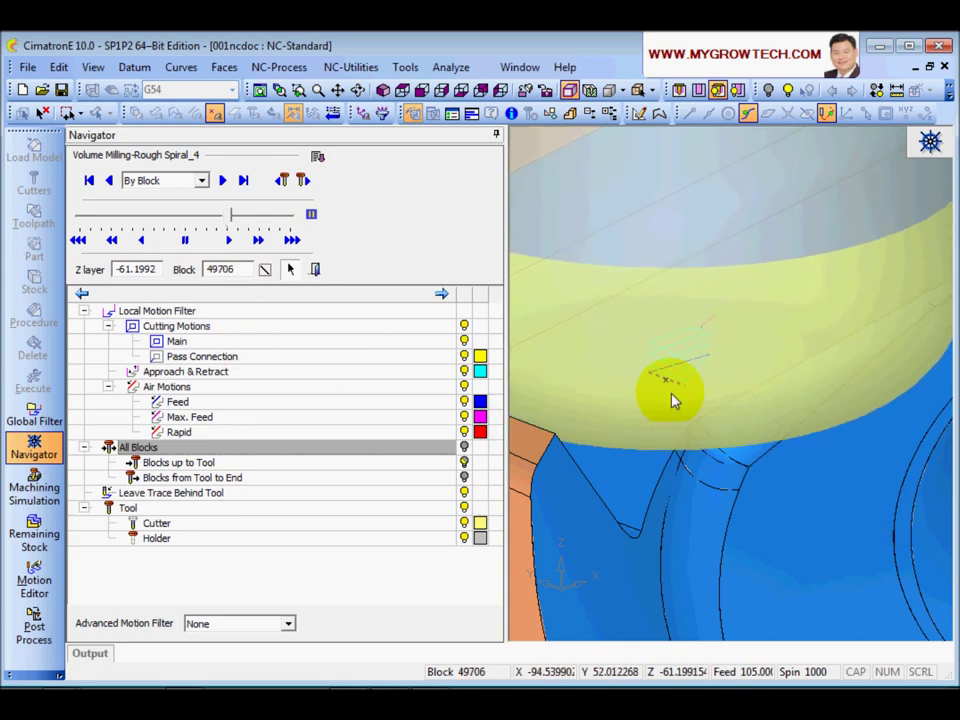
left_click(311, 214)
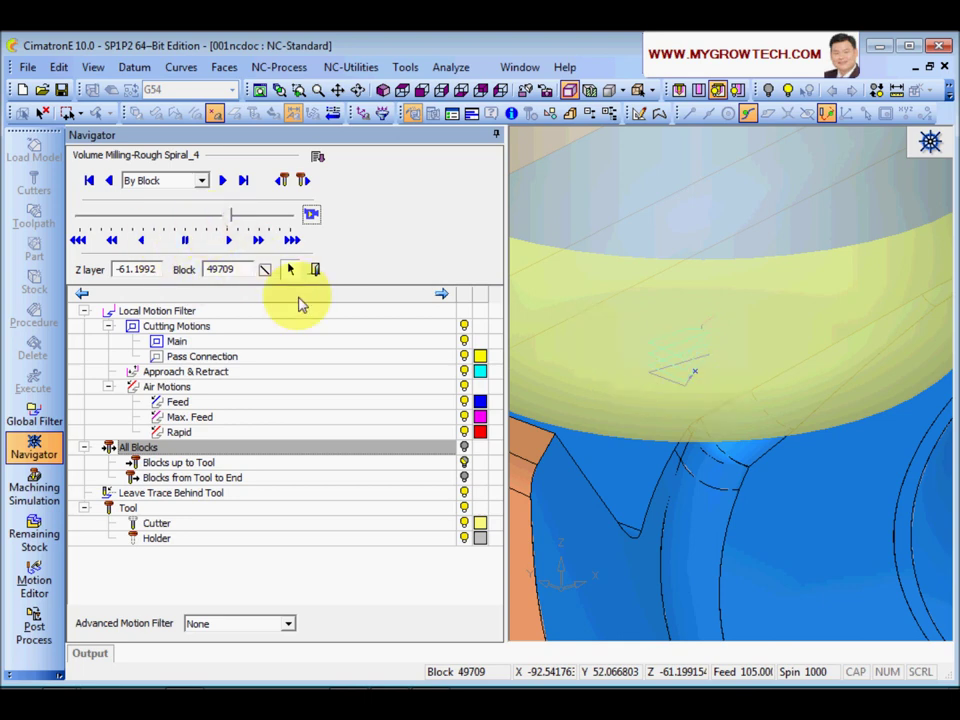
left_click(312, 217)
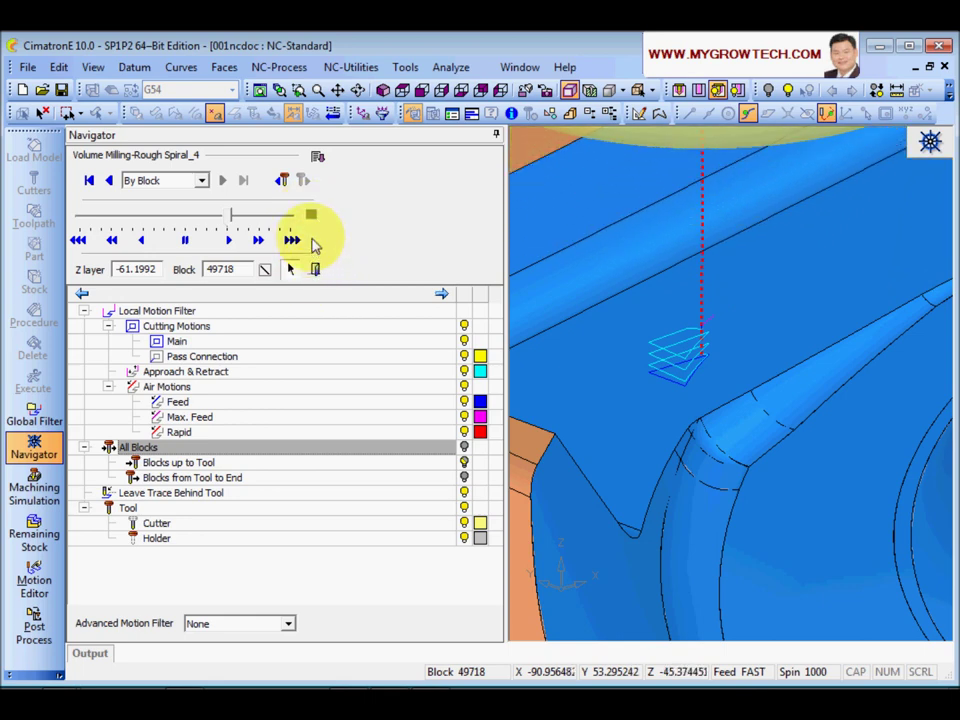
left_click(312, 270)
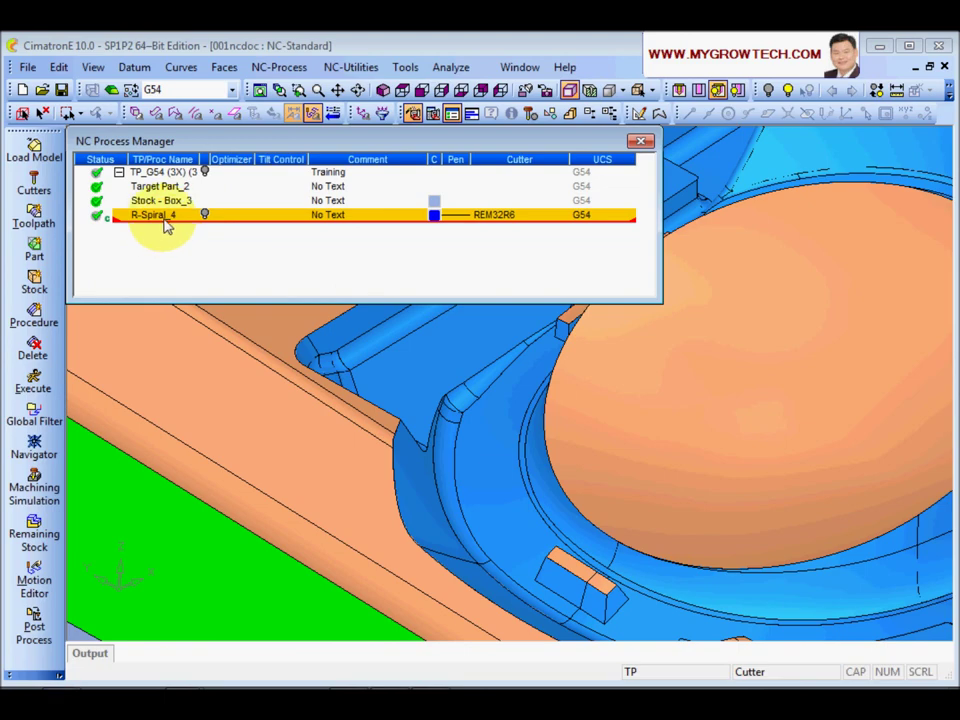
- Open the R-Spiral_4 toolpath in the Navigator By Layer, examine the cutter at the last layer's entry point up close, and exit the Navigator
right_click(165, 223)
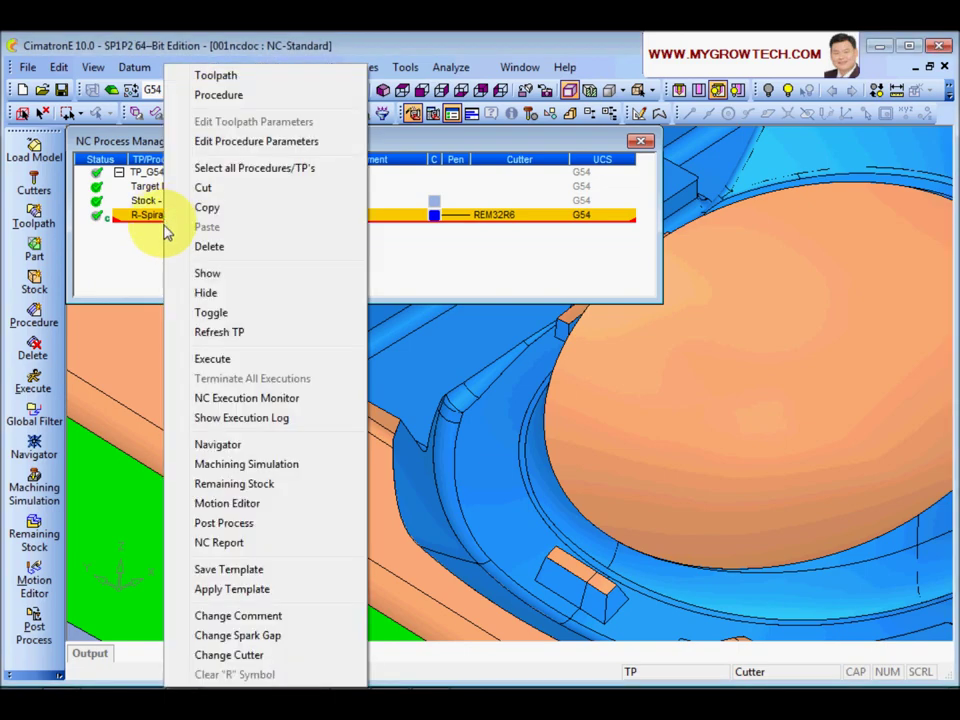
left_click(240, 446)
left_click(200, 180)
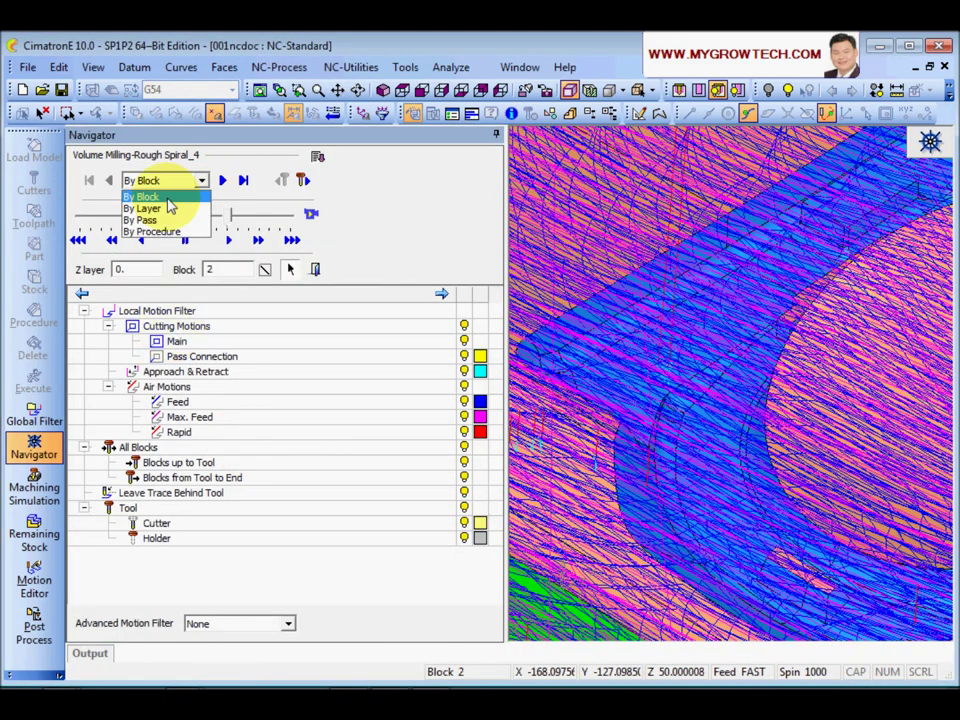
left_click(170, 207)
left_click(243, 181)
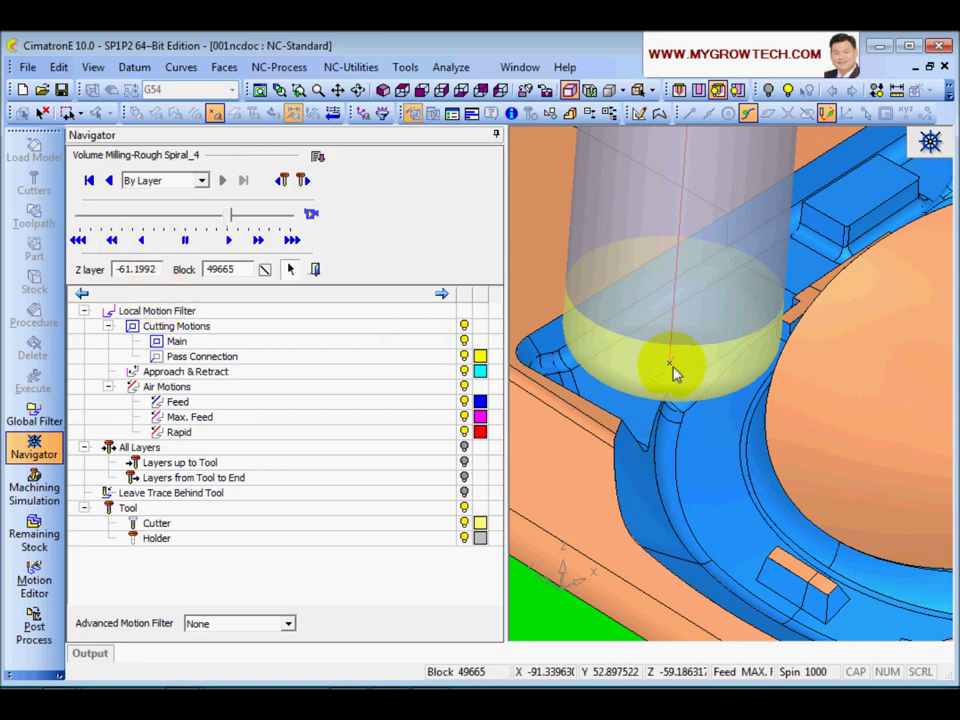
scroll(671, 336, "up", 5)
middle_click_drag(657, 452, 718, 405)
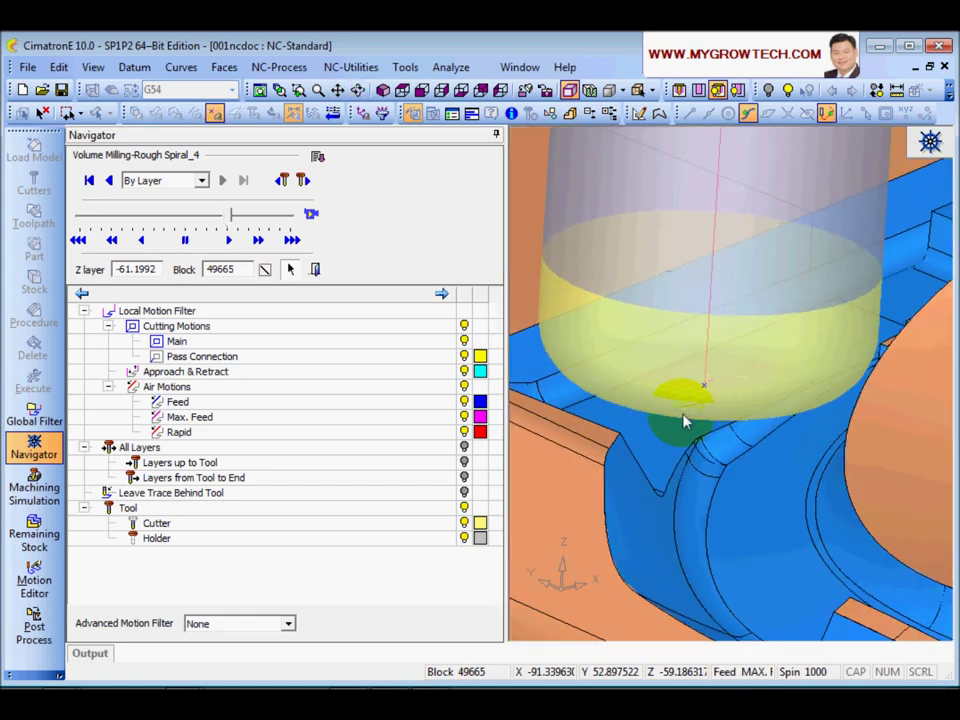
scroll(697, 404, "up", 2)
middle_click_drag(697, 404, 700, 378)
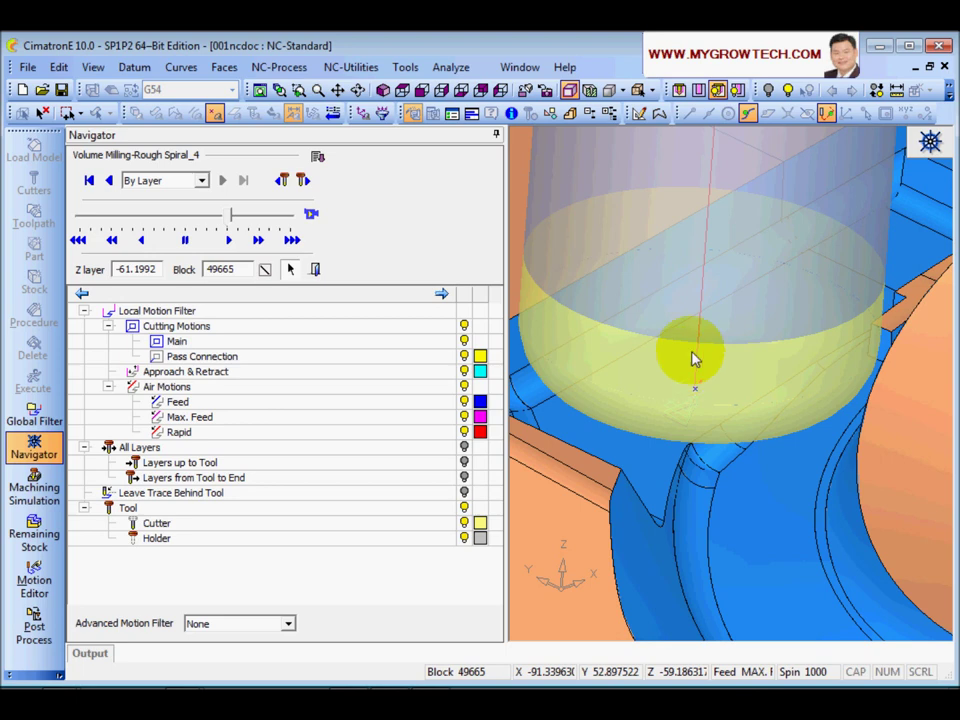
left_click(314, 269)
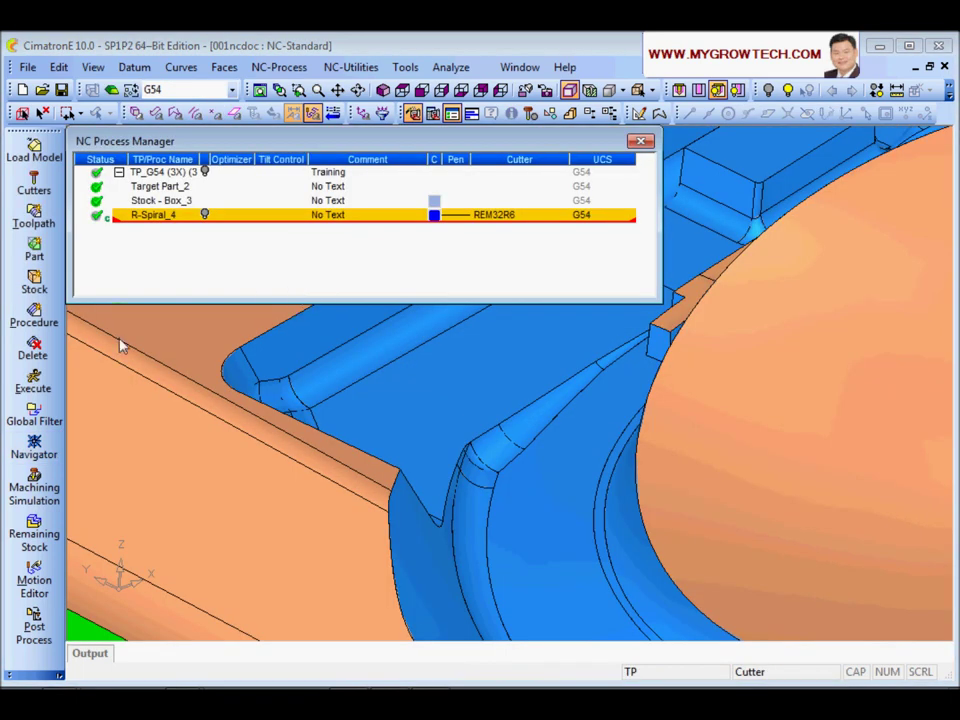
- Open the R-Spiral_4 procedure's motion parameters and read the help topic on Min. Plunge Size, including its illustrations
double_click(150, 217)
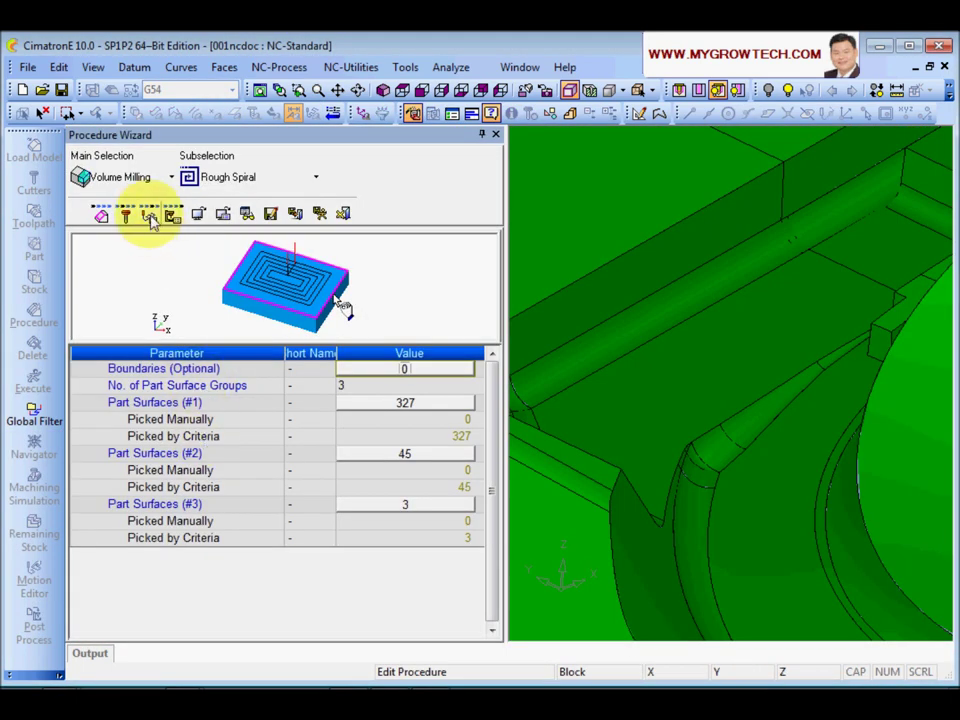
left_click(150, 216)
left_click(180, 436)
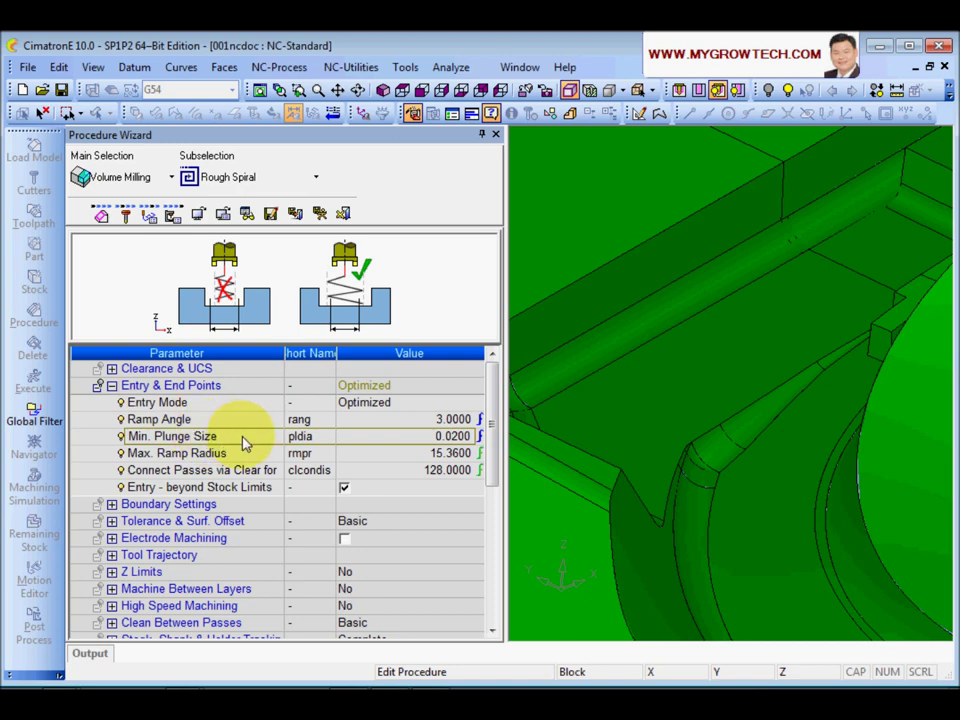
key("F1")
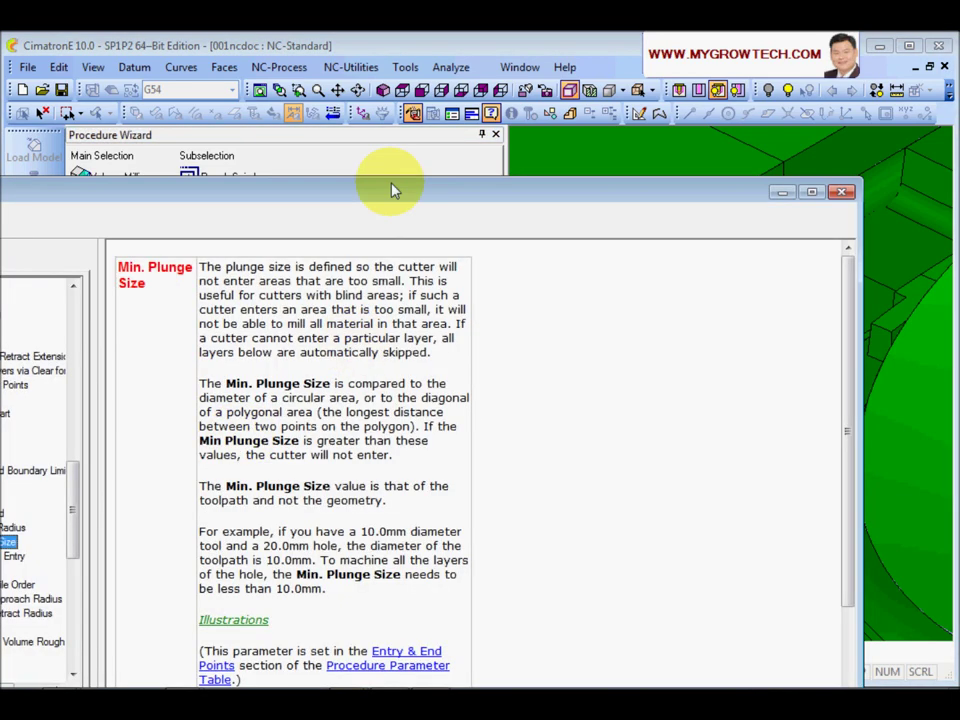
left_click_drag(394, 192, 422, 95)
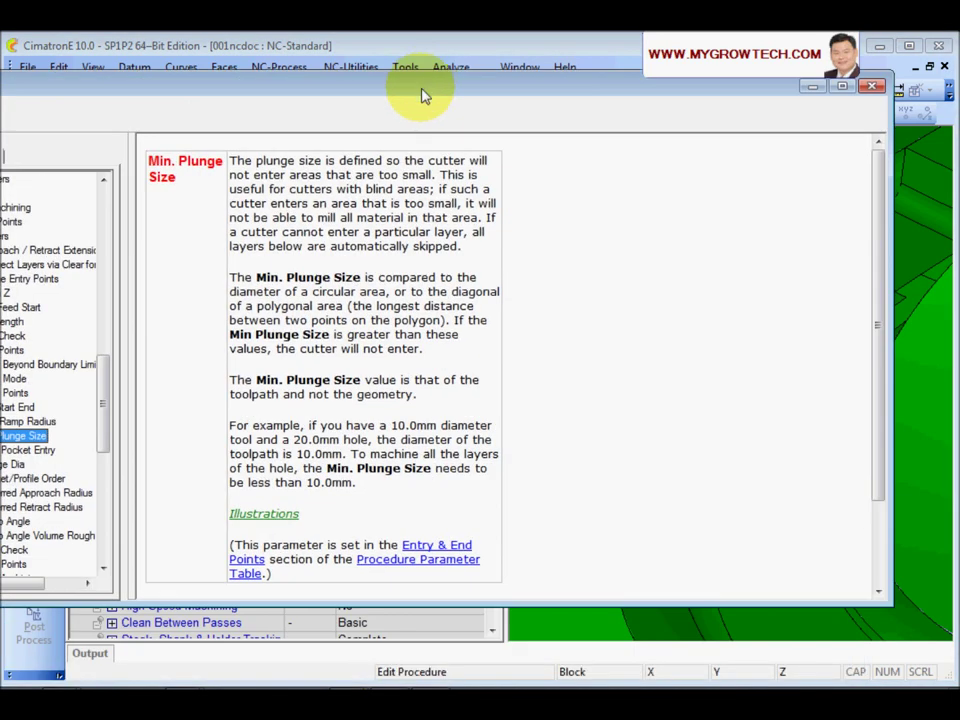
left_click(262, 514)
scroll(540, 437, "down", 5)
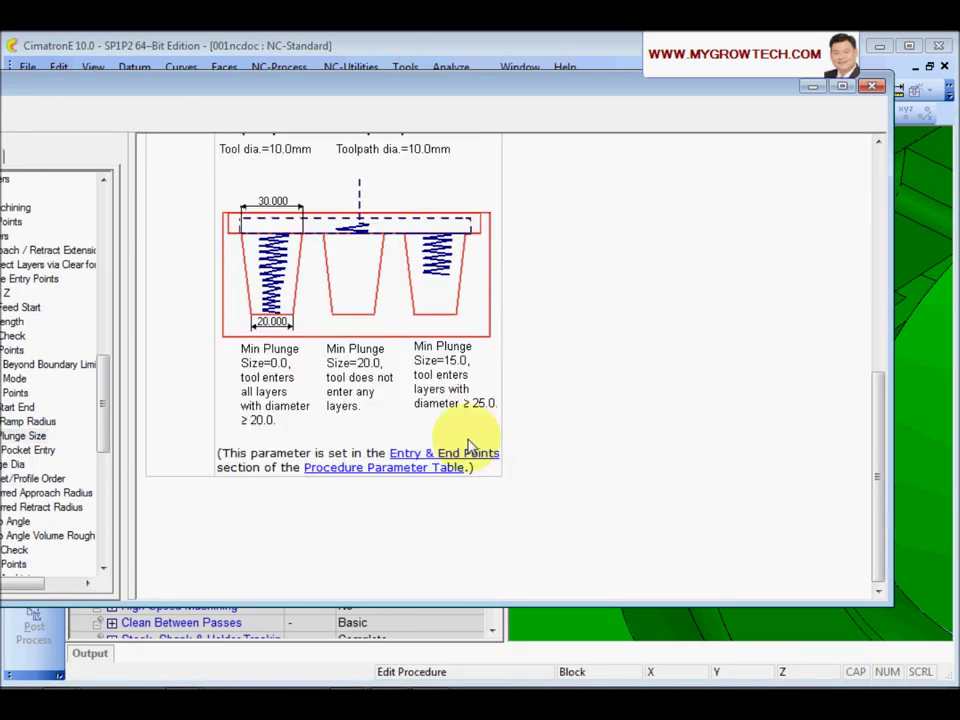
scroll(499, 444, "up", 1)
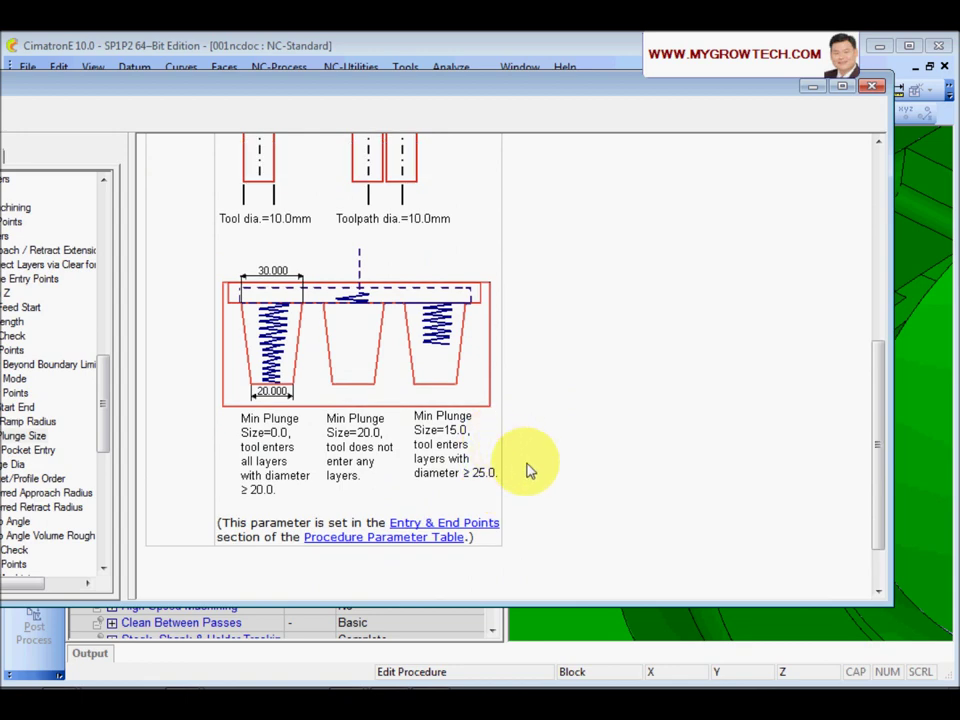
left_click(872, 86)
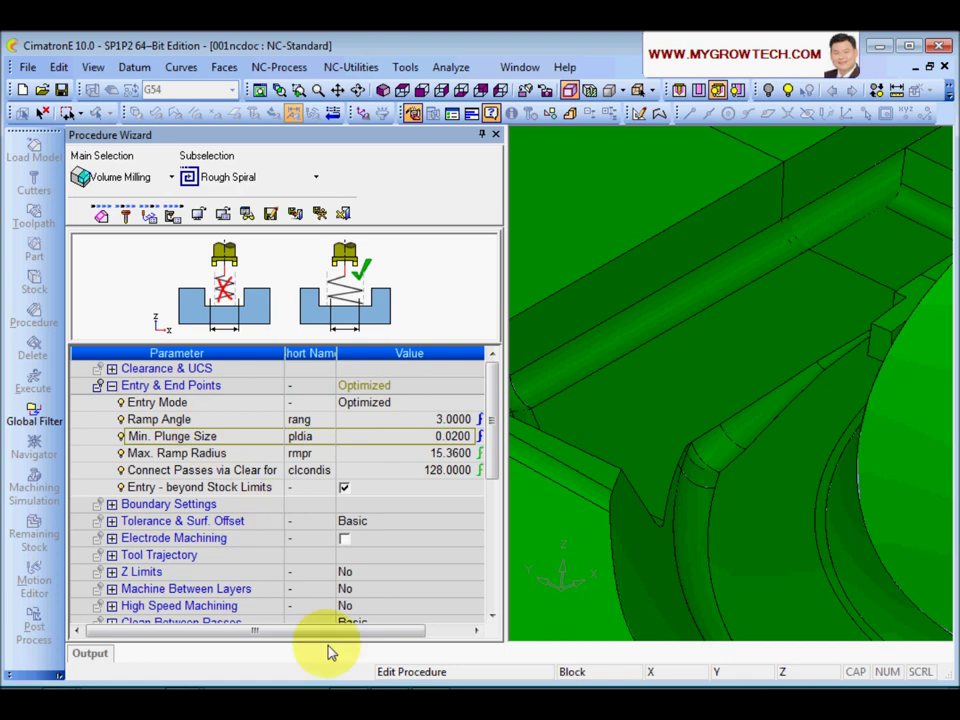
- Switch to the Snap11 diagram in HyperSnap, review the cutter's minimum plunge size and hole diameter formulas, and return to CimatronE
left_click(432, 684)
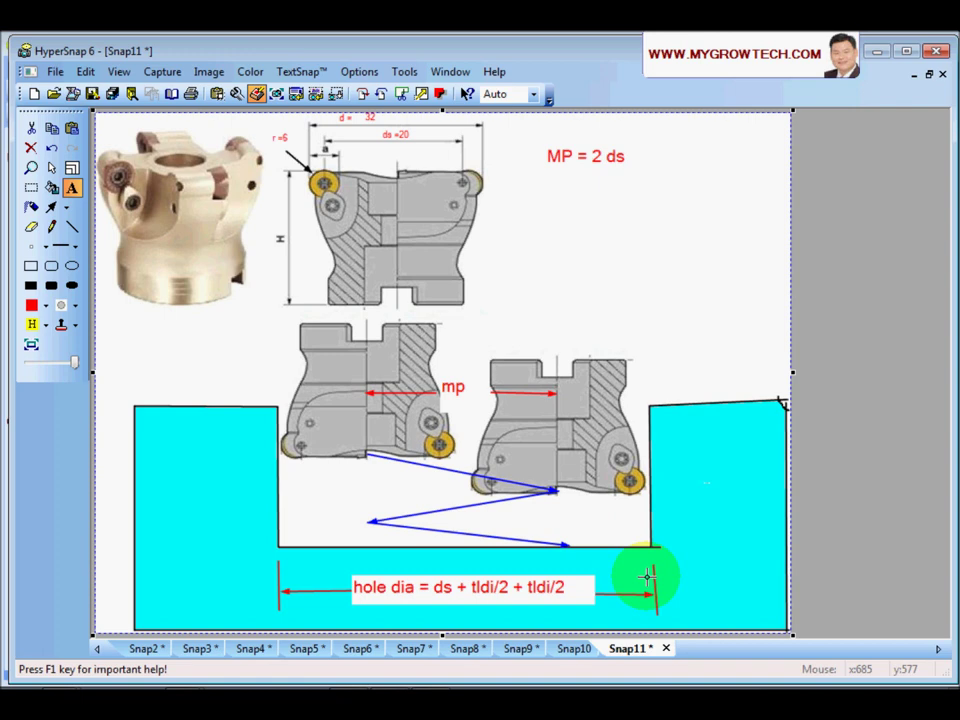
left_click_drag(647, 575, 652, 566)
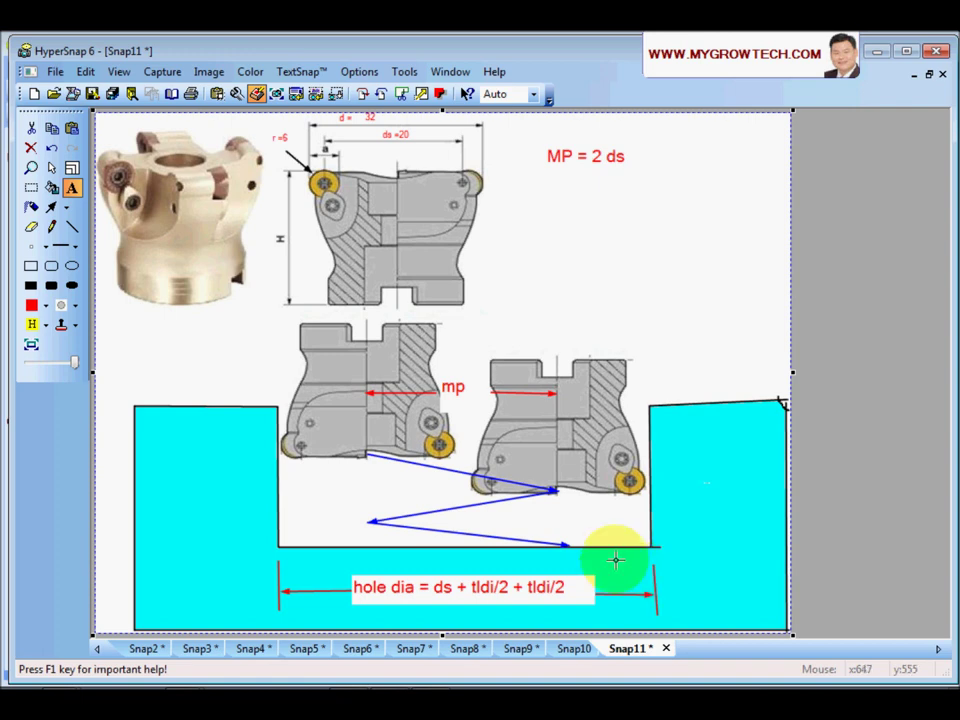
key("alt+Tab")
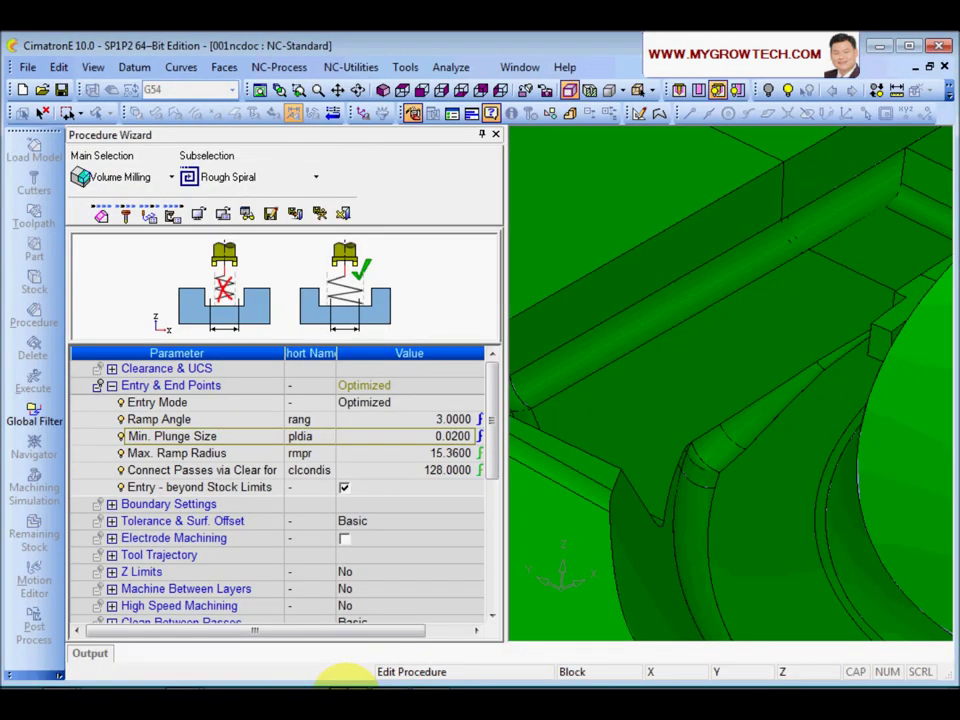
- Set Min. Plunge Size to 20 with a formula derived from tldi and crrd, and save and recalculate the procedure
left_click(376, 436)
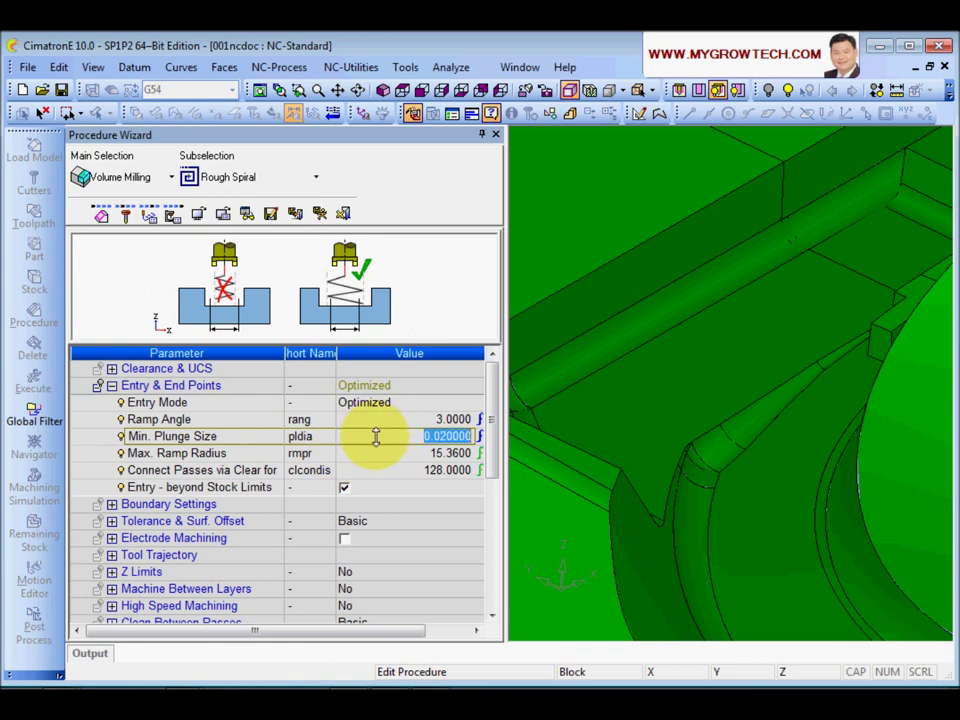
type("2")
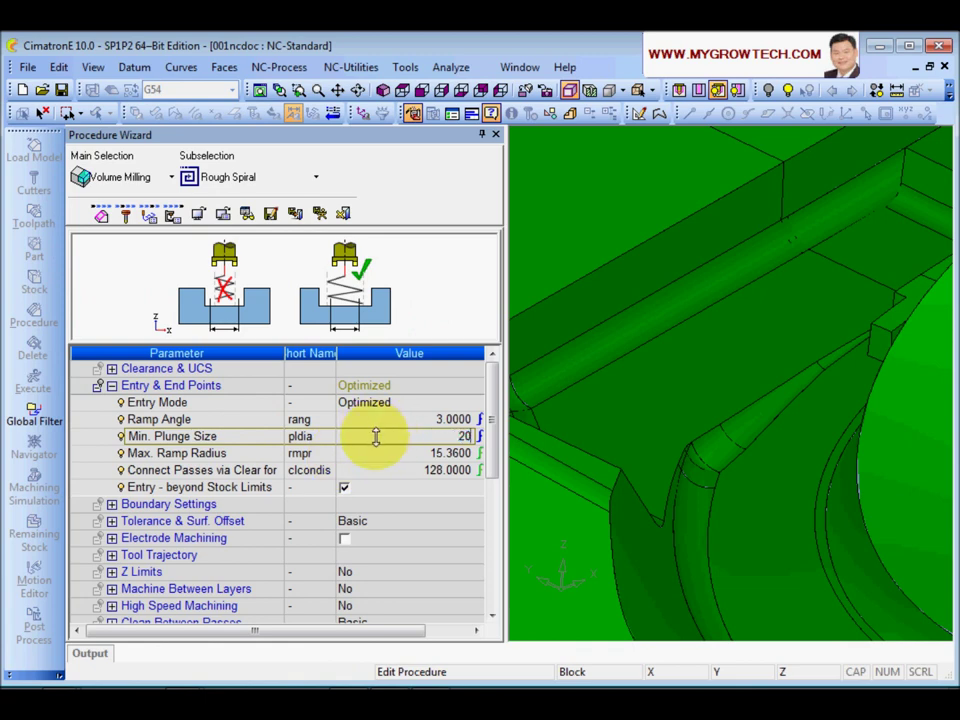
type("0")
left_click(208, 438)
left_click(381, 436)
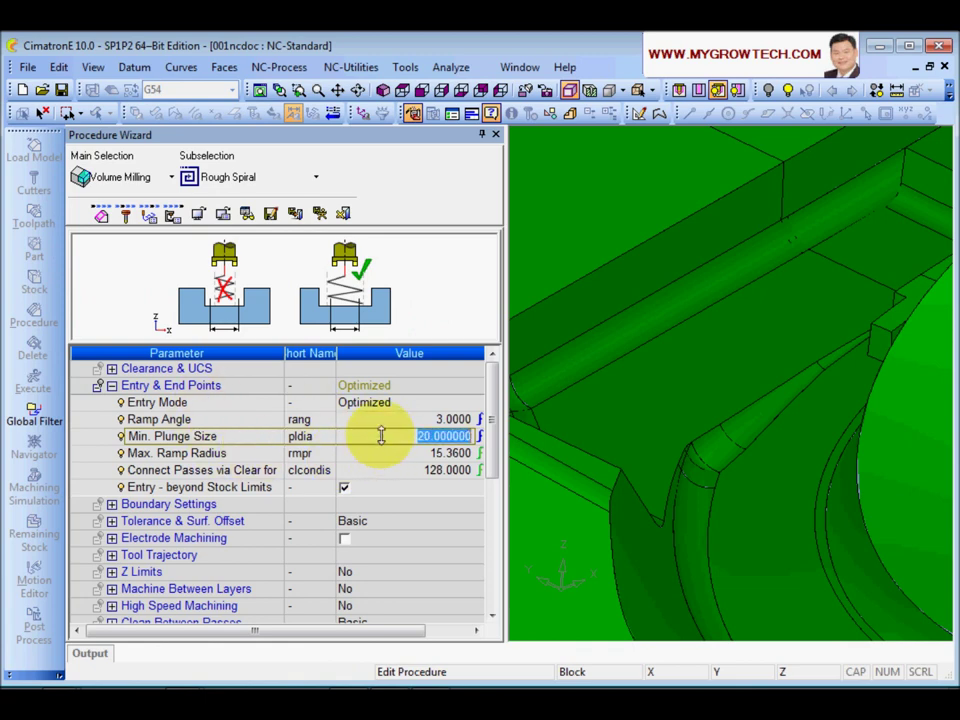
type("1")
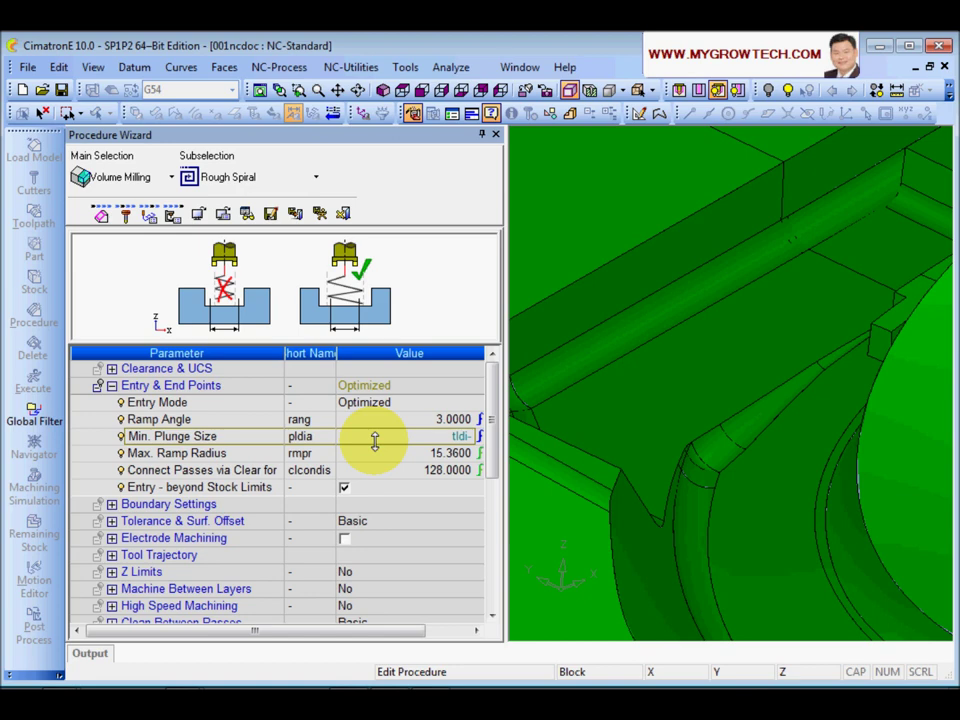
type("*crrd)")
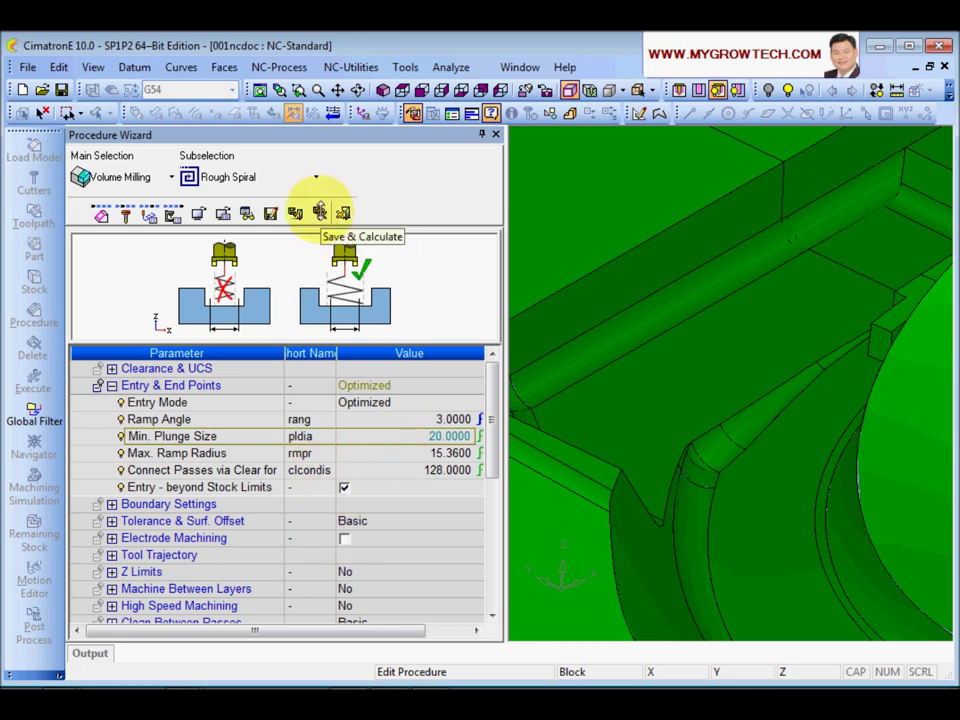
left_click(319, 211)
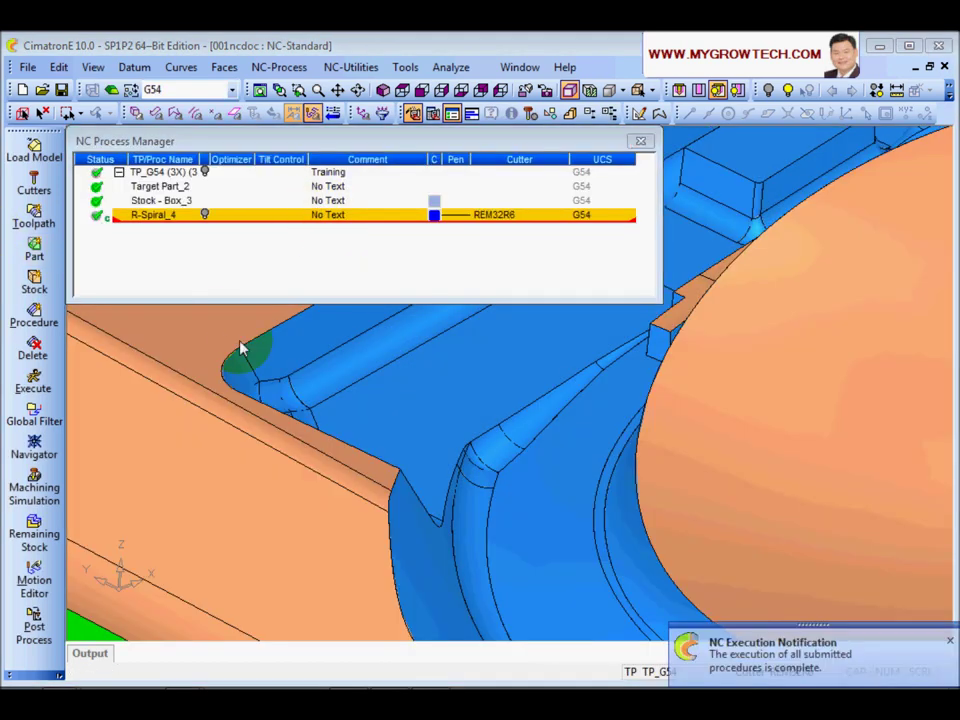
- Check the recalculated R-Spiral_4 toolpath display, open the toolpath in the Navigator By Layer and go to the last layer
left_click(205, 216)
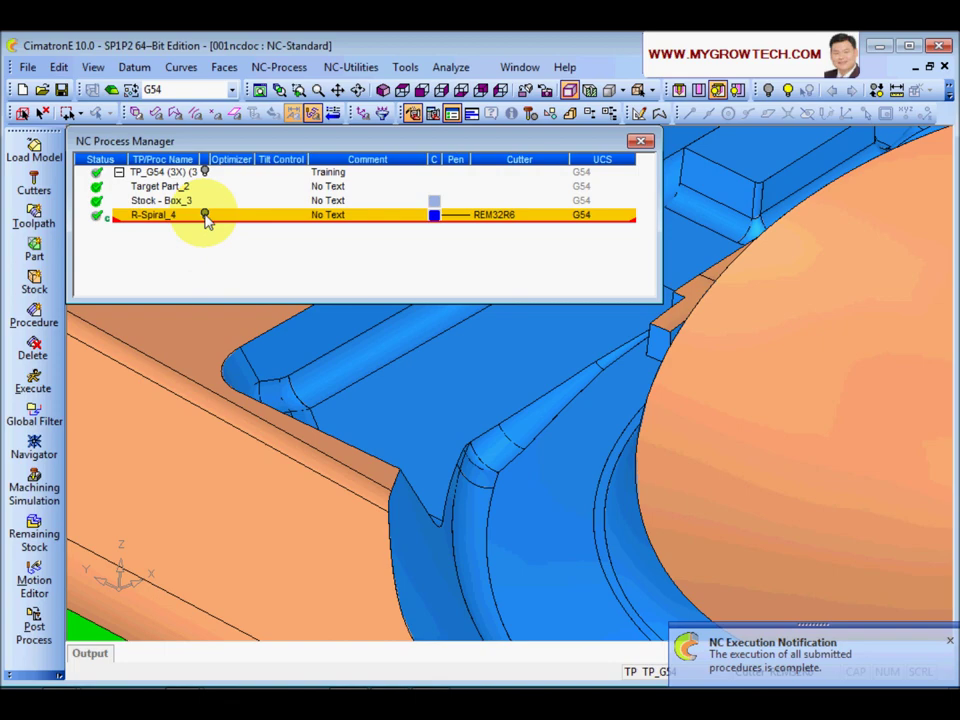
left_click(205, 216)
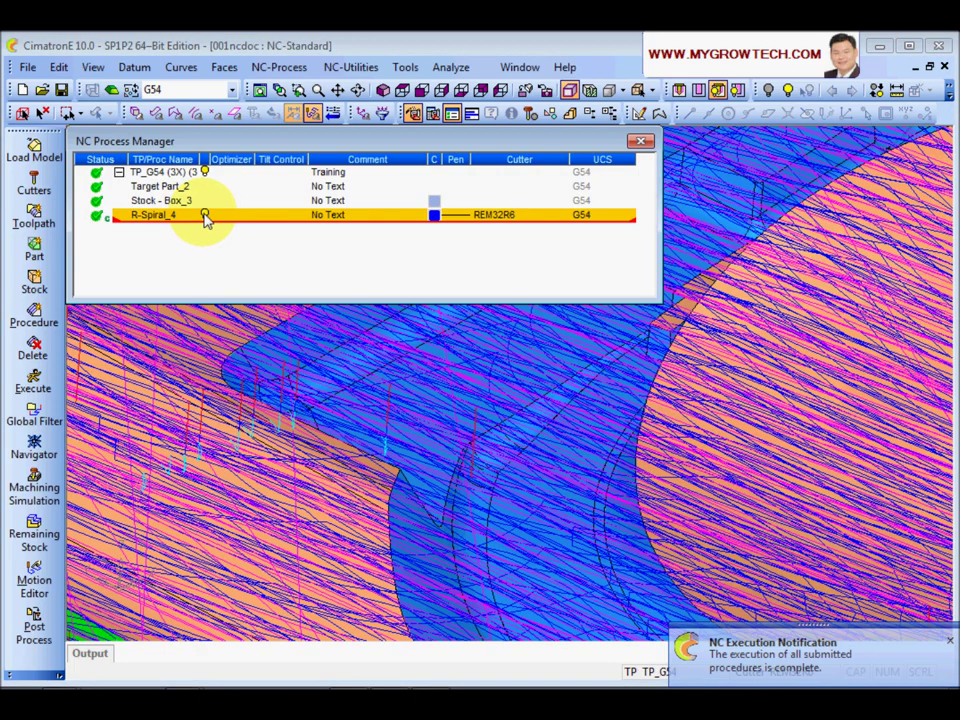
left_click(205, 216)
right_click(150, 216)
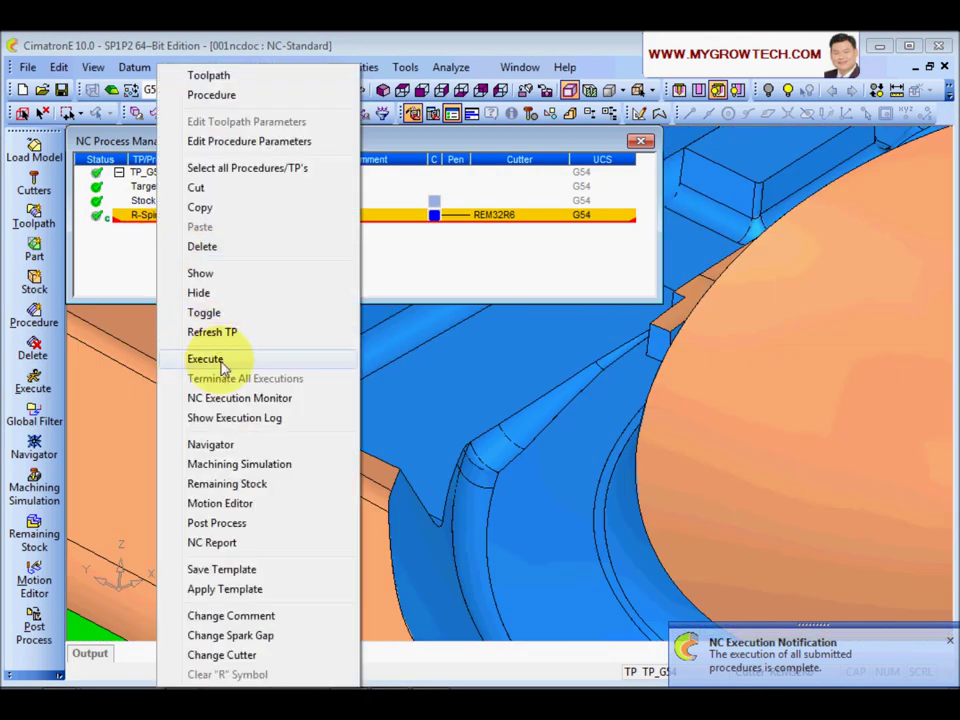
left_click(243, 446)
left_click(201, 181)
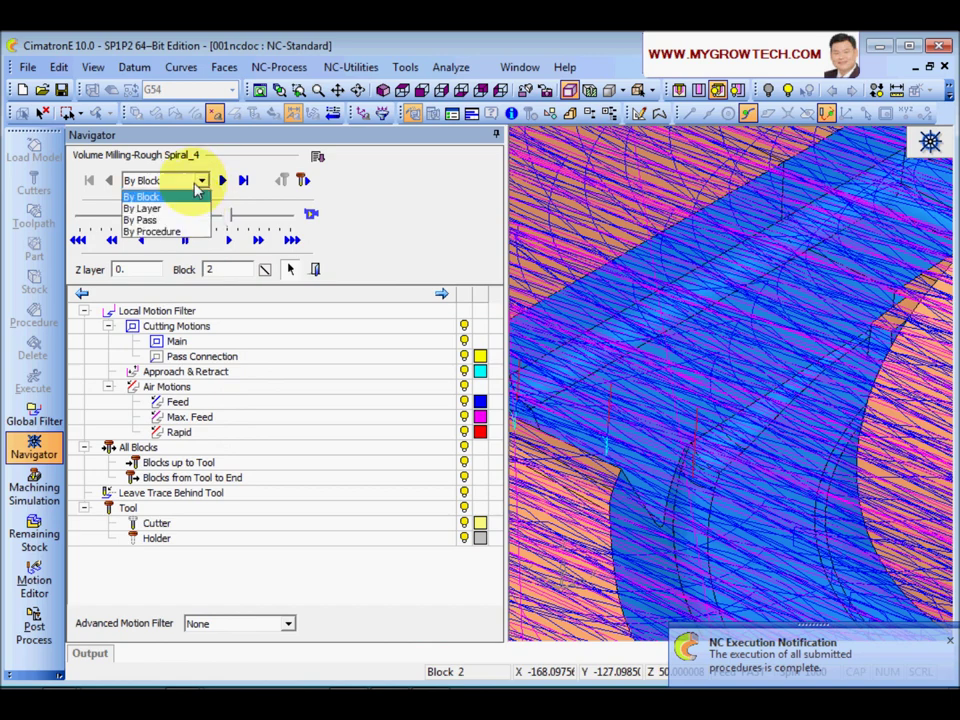
left_click(160, 208)
left_click(243, 181)
- Examine the narrow pocket beside the dome for remaining cutter entry at the last layer, and exit the Navigator
middle_click_drag(626, 400, 752, 509)
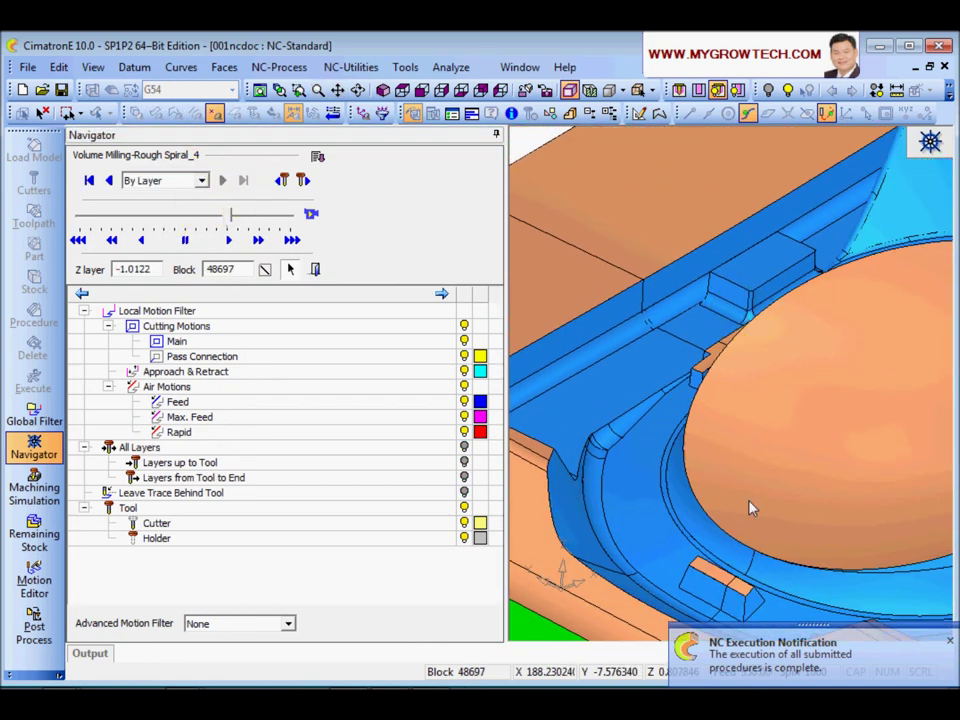
scroll(752, 509, "down", 3)
middle_click_drag(707, 459, 647, 484)
scroll(728, 455, "up", 3)
scroll(727, 455, "up", 3)
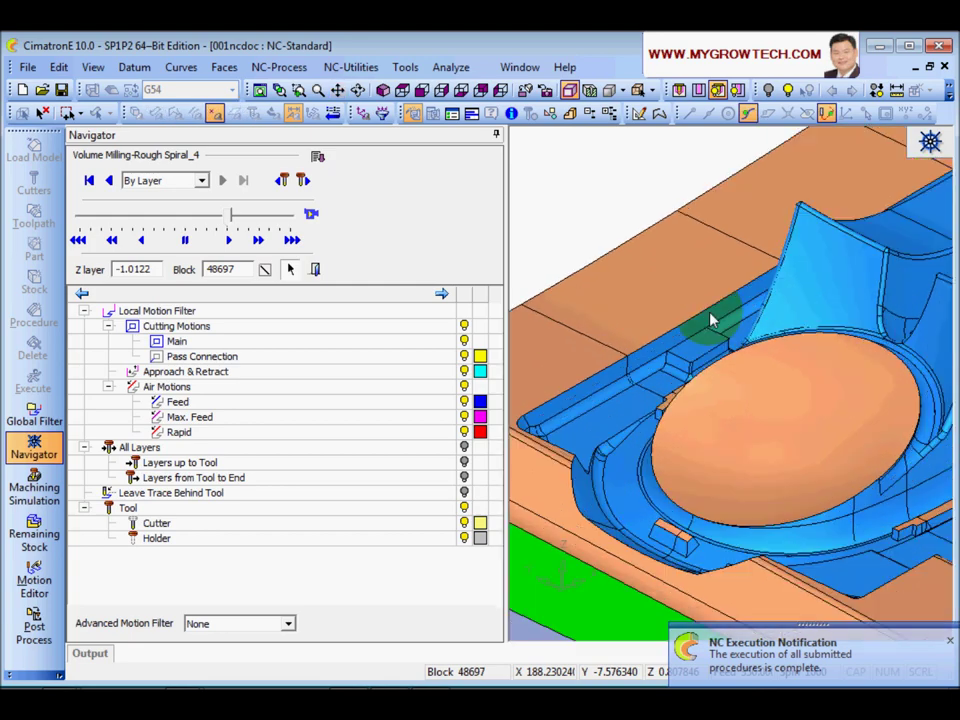
middle_click_drag(574, 443, 645, 352)
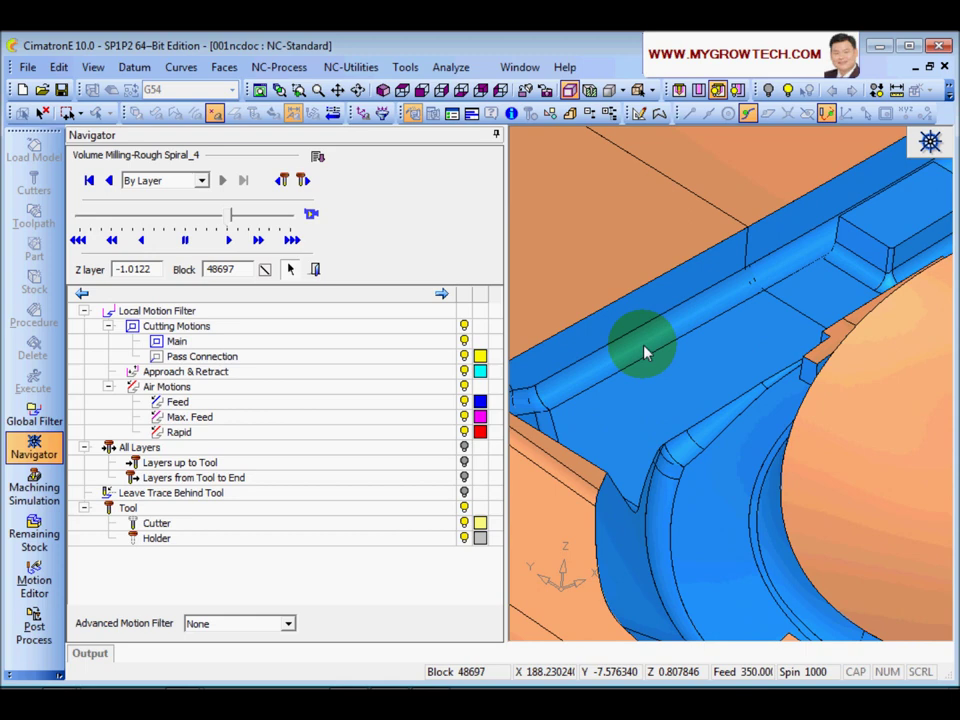
middle_click_drag(645, 352, 670, 383)
left_click(317, 270)
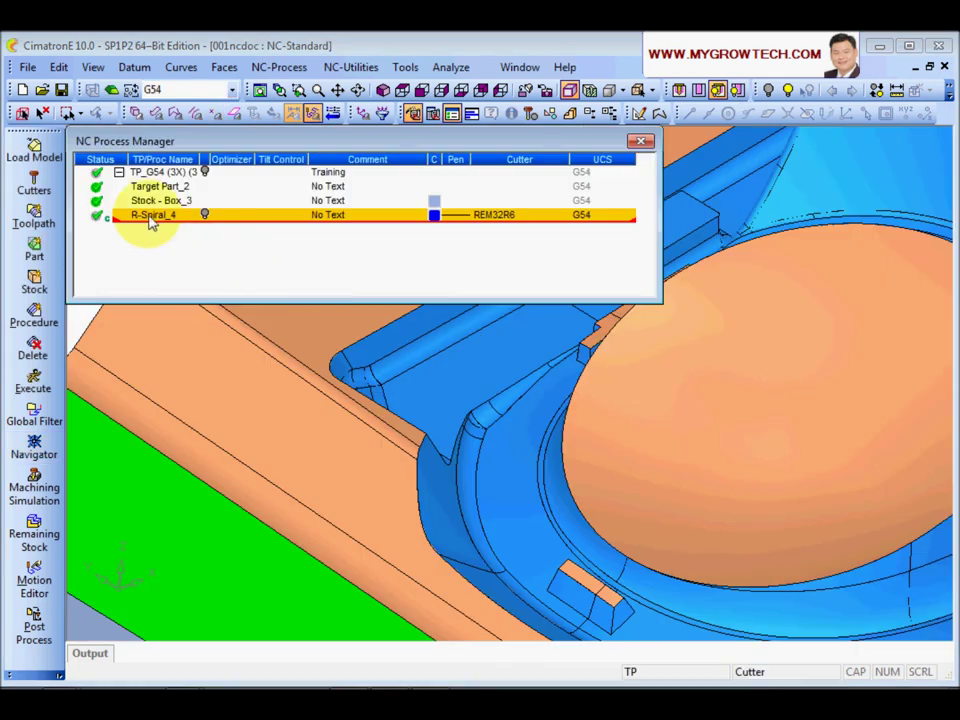
- Reopen the R-Spiral_4 procedure's motion parameters and review Min. Plunge Size under Entry & End Points
double_click(150, 216)
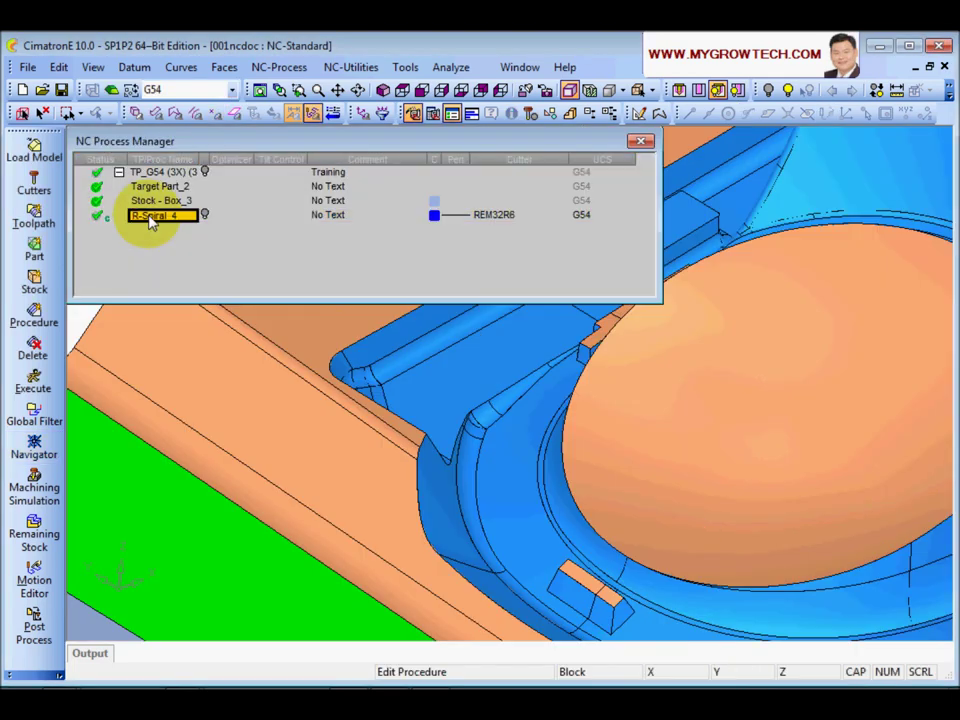
left_click(150, 214)
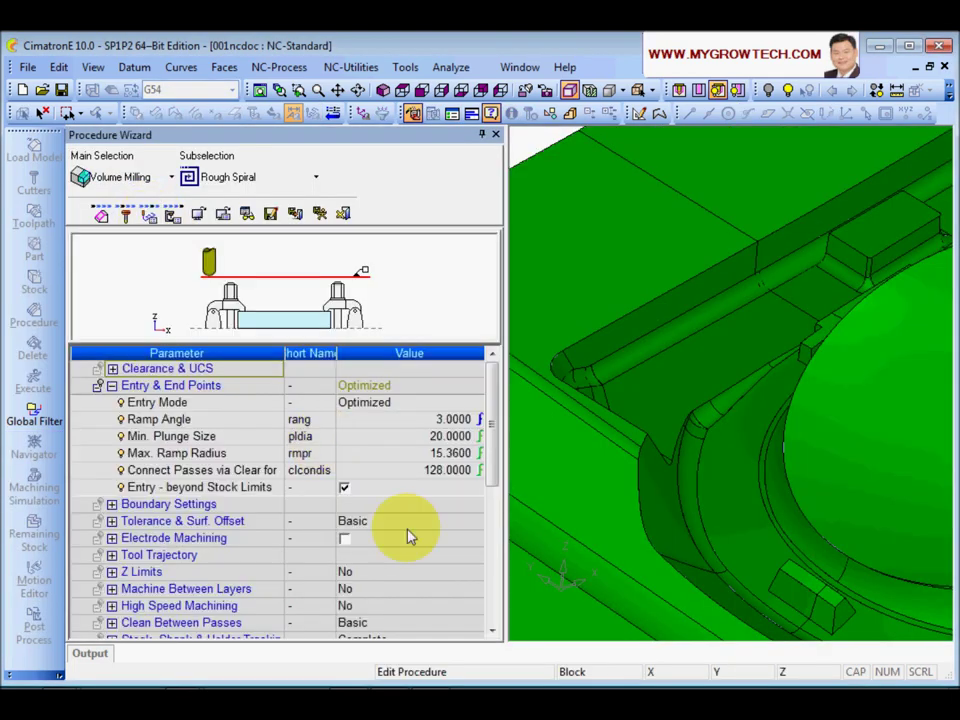
left_click(200, 437)
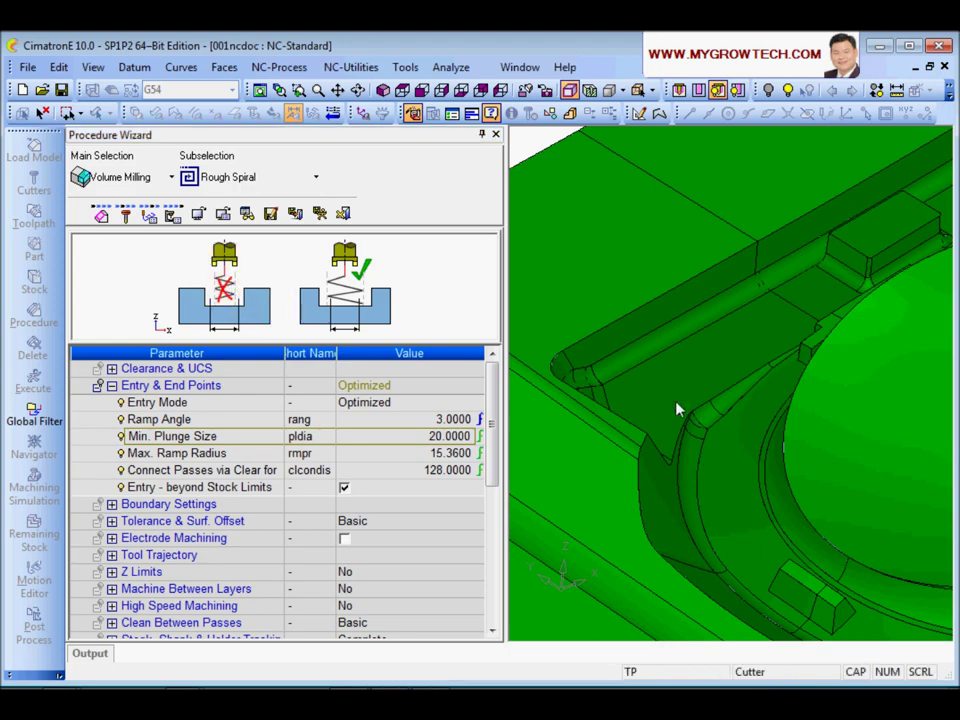
middle_click(532, 518)
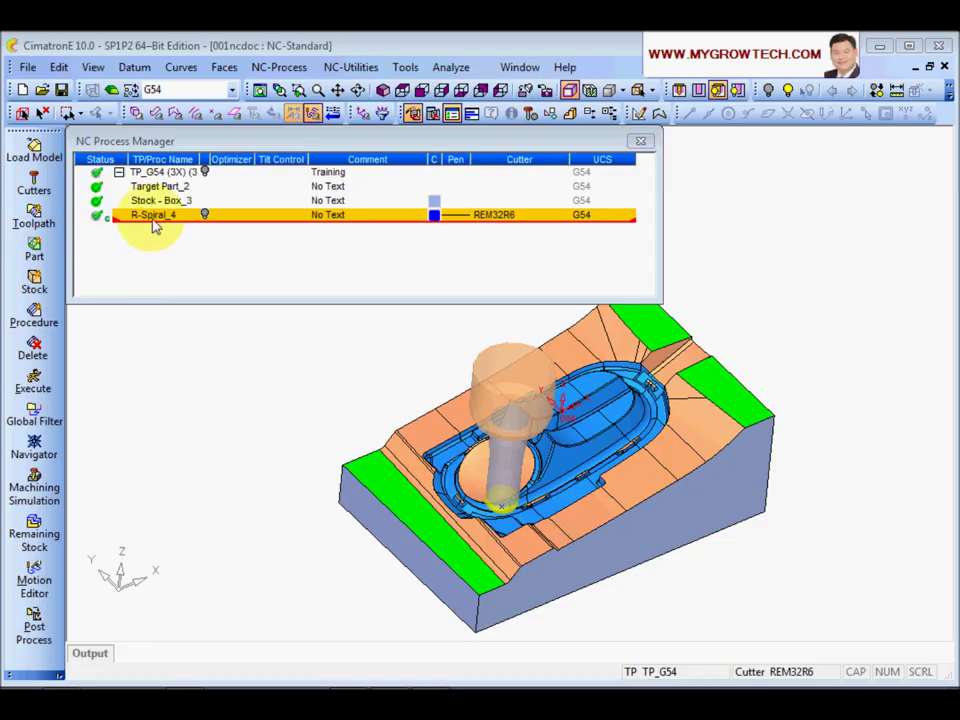
- Reopen the R-Spiral_4 procedure's motion parameters and adjust the parameter table columns to read Connect Passes via Clear for Distance
double_click(154, 217)
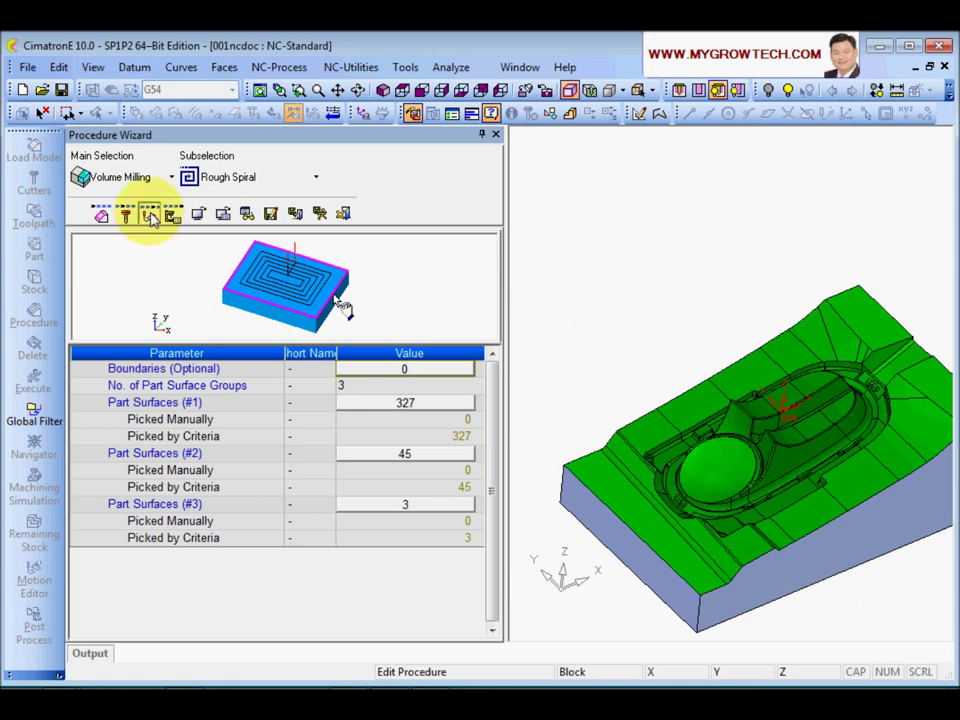
left_click(148, 215)
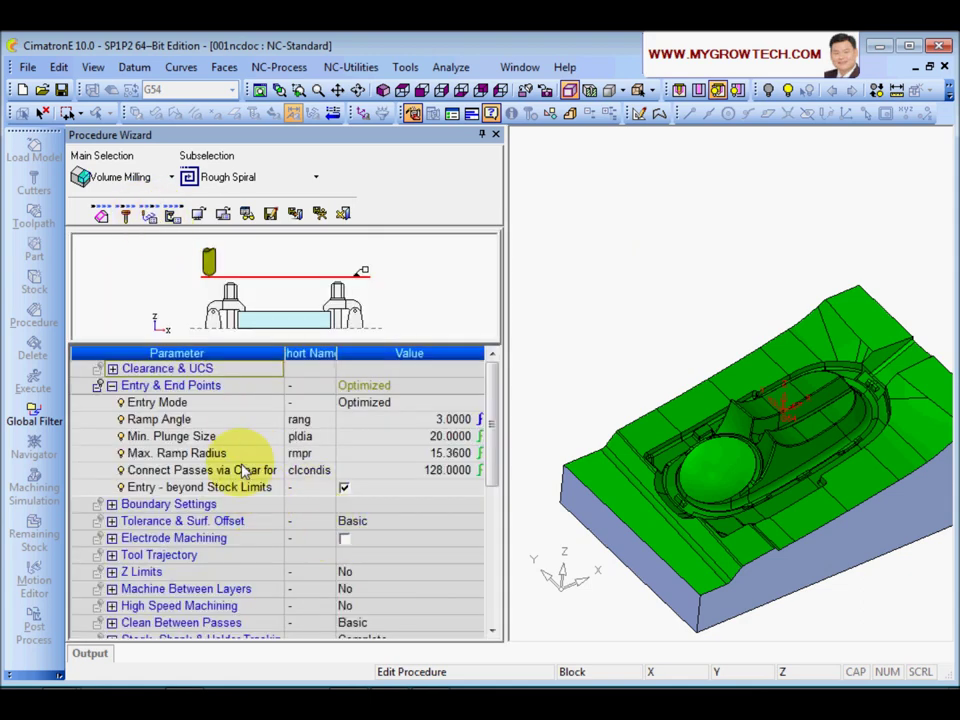
left_click(210, 468)
left_click_drag(287, 358, 350, 360)
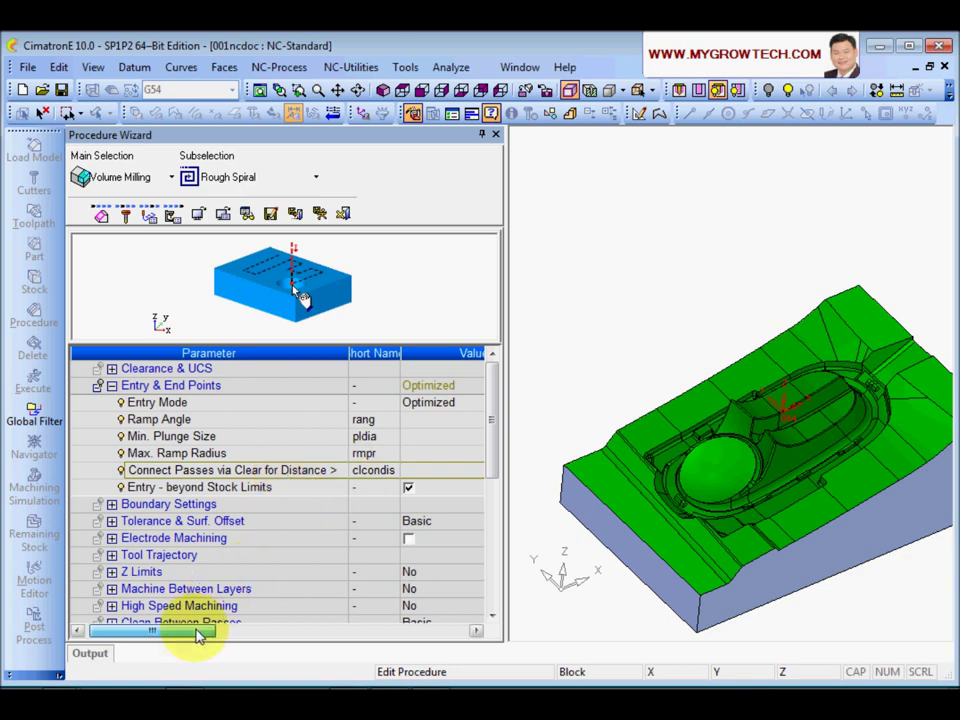
left_click_drag(199, 632, 285, 630)
left_click_drag(327, 353, 277, 355)
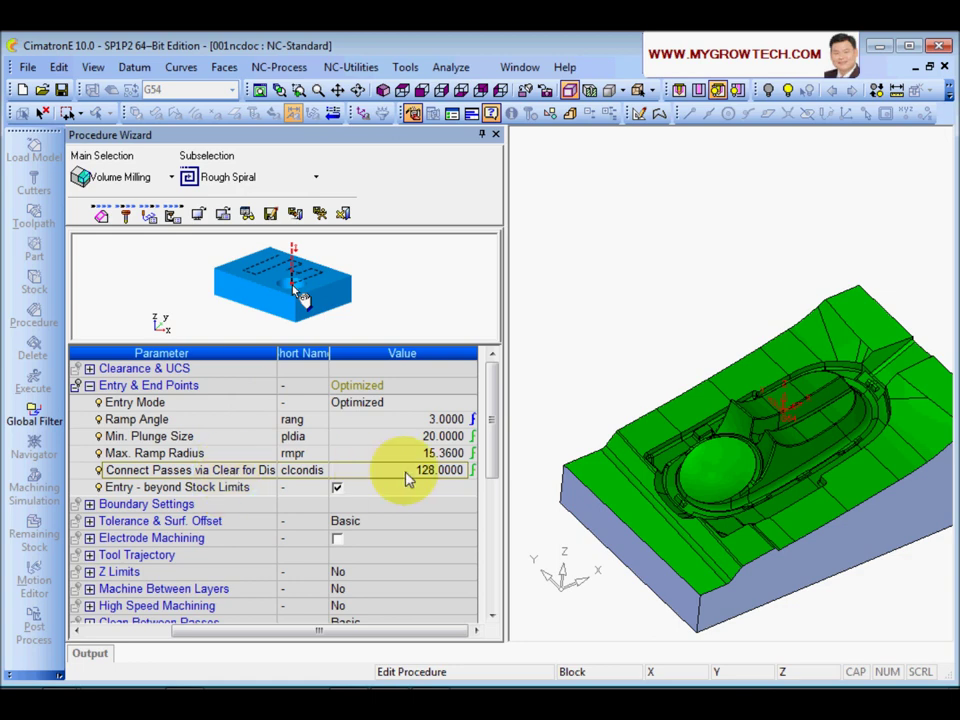
- Set Connect Passes via Clear for Distance to 0, and save and recalculate the R-Spiral_4 procedure
left_click(374, 476)
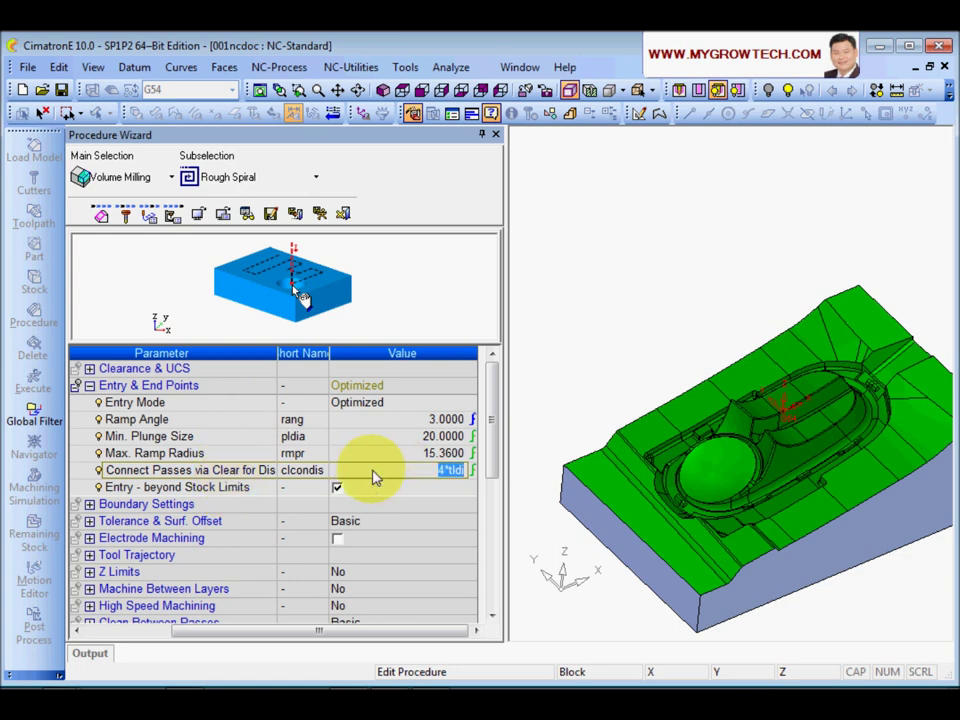
type("0")
key("Return")
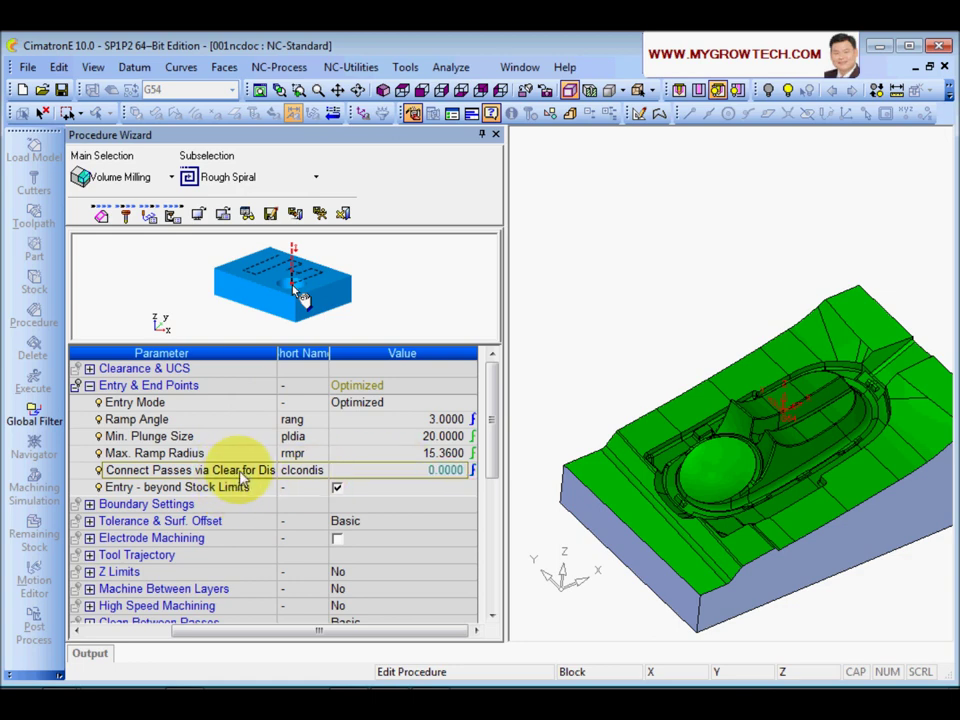
left_click(321, 214)
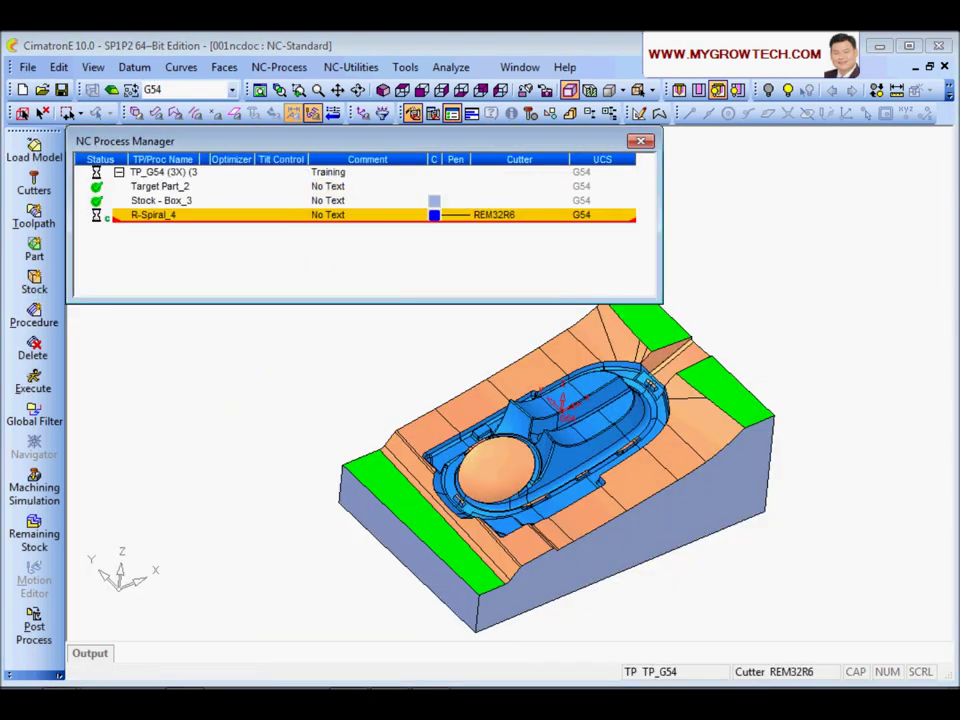
left_click(226, 388)
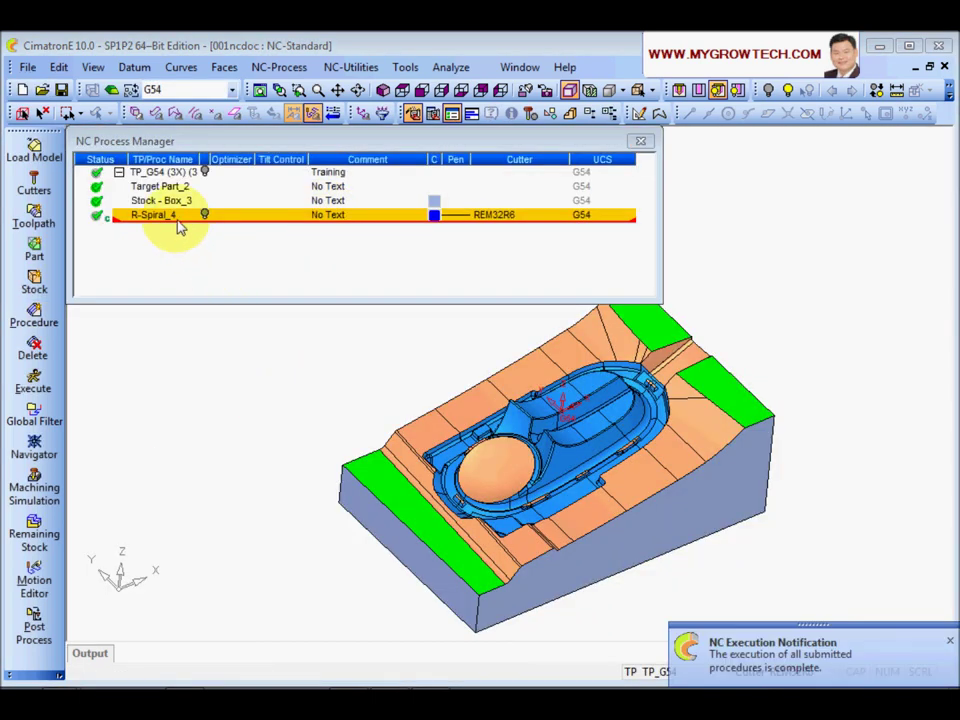
- Open the R-Spiral_4 toolpath in the Navigator By Layer, go to the Z -5.3992 layer and examine the retracted pass connection up close
right_click(173, 220)
left_click(252, 446)
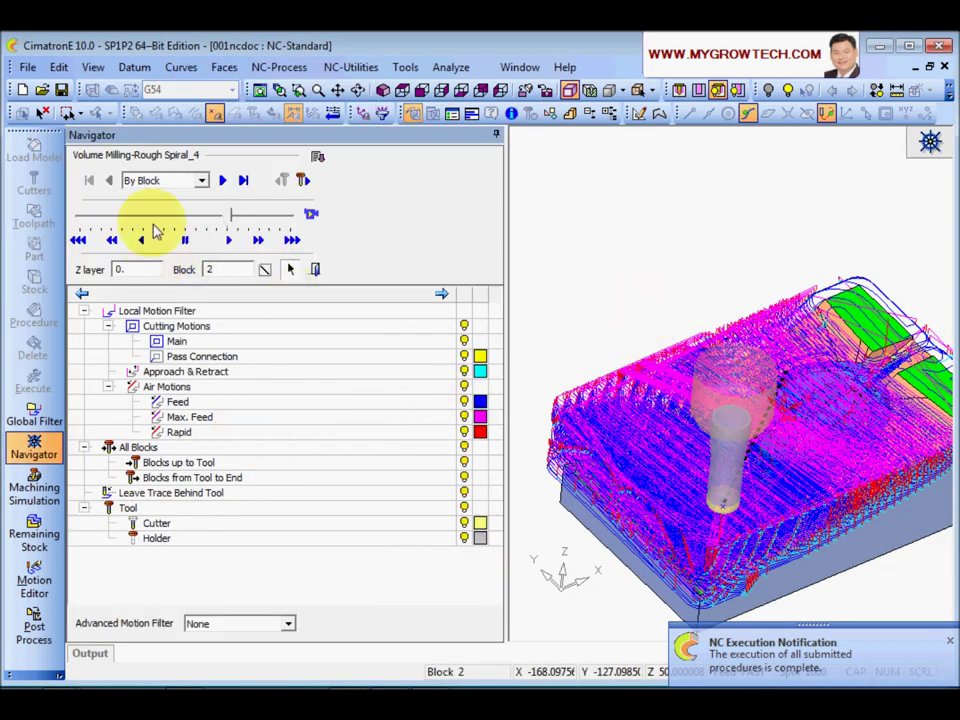
left_click(199, 181)
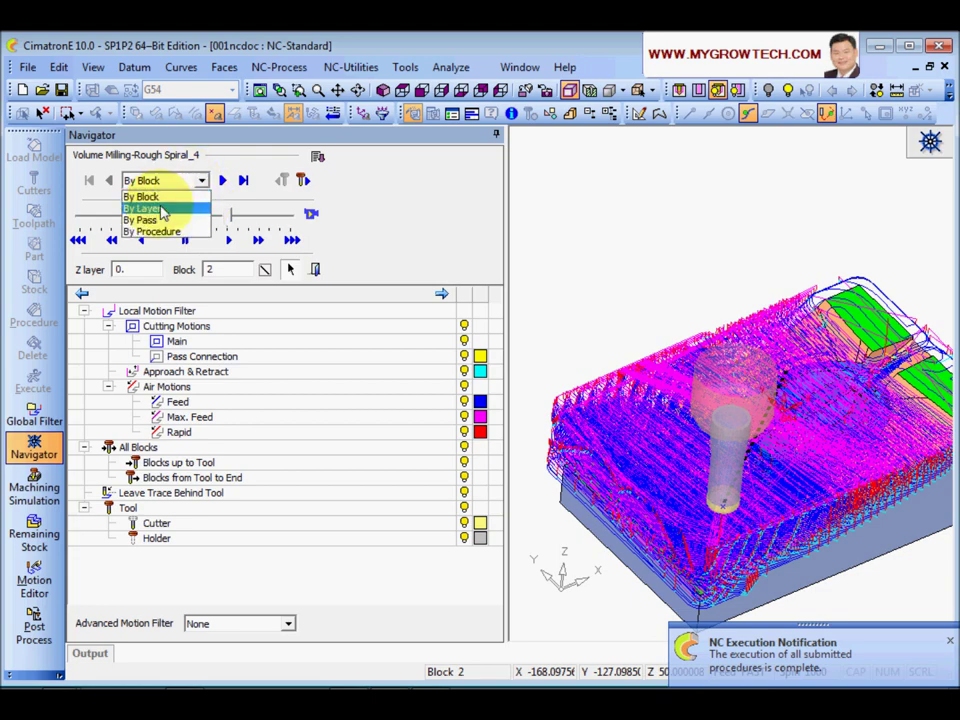
left_click(156, 206)
left_click(223, 181)
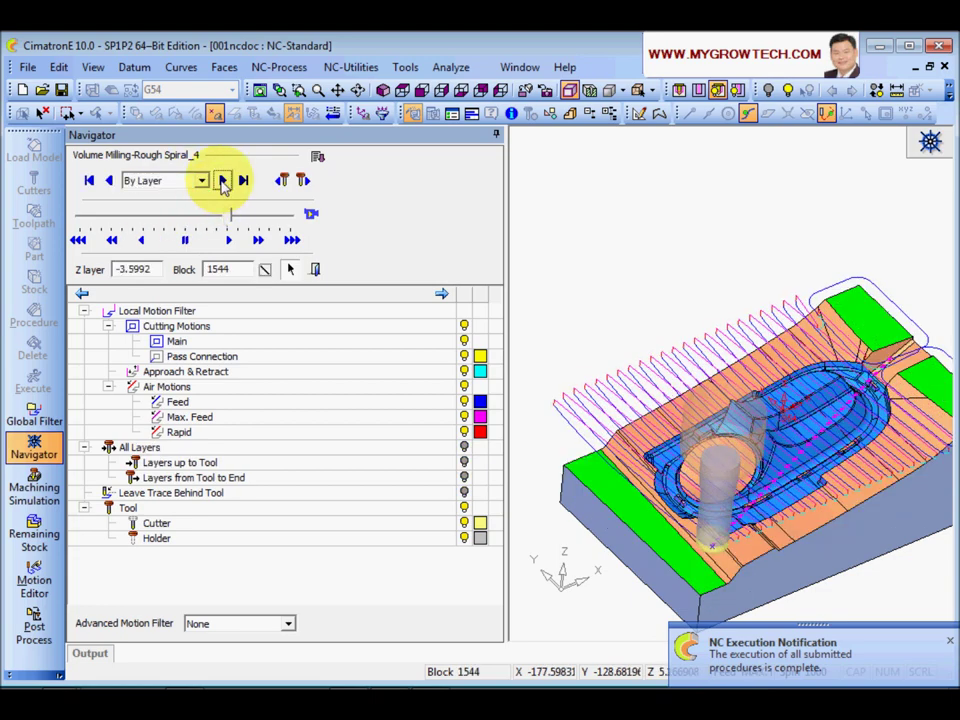
left_click(223, 181)
scroll(825, 480, "up", 8)
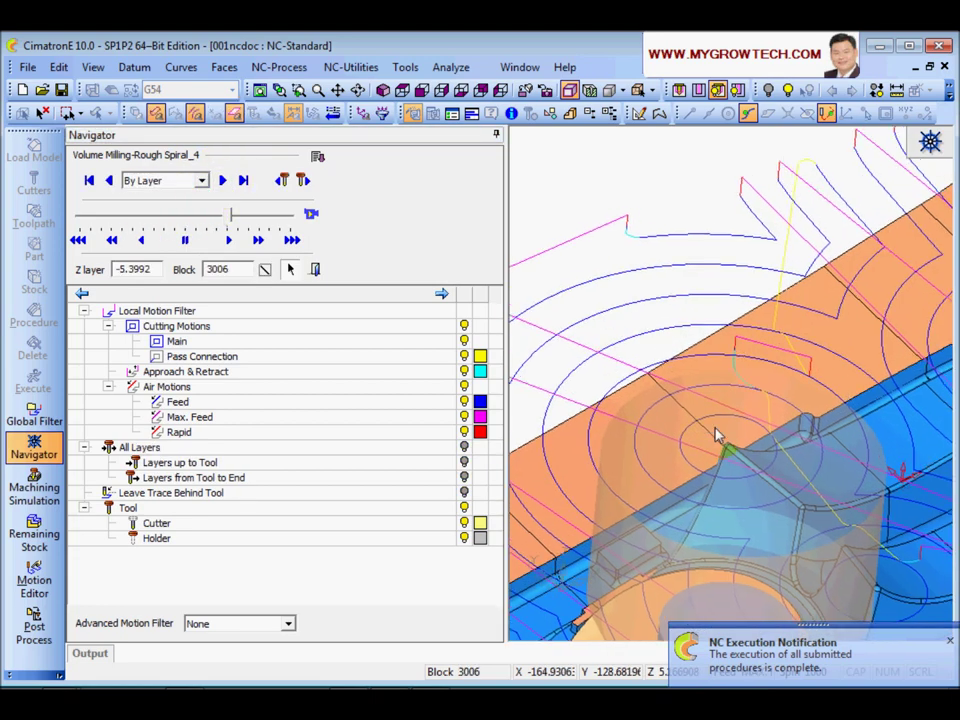
middle_click_drag(745, 395, 731, 356)
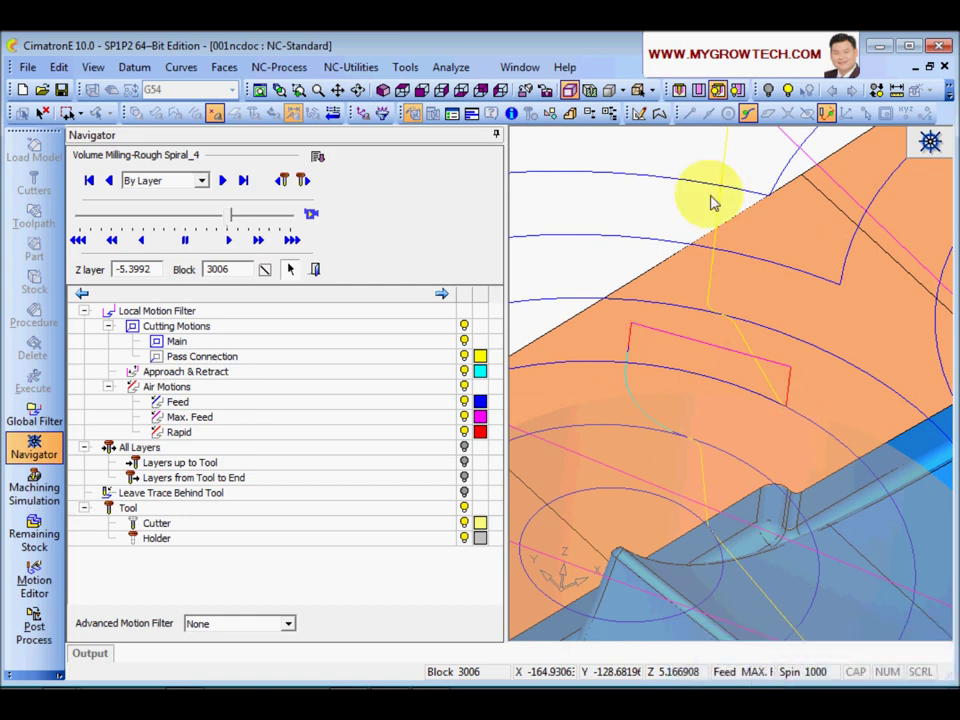
- Measure the distance between the two upper endpoints of the retracted pass connection, and exit the Navigator
left_click(897, 86)
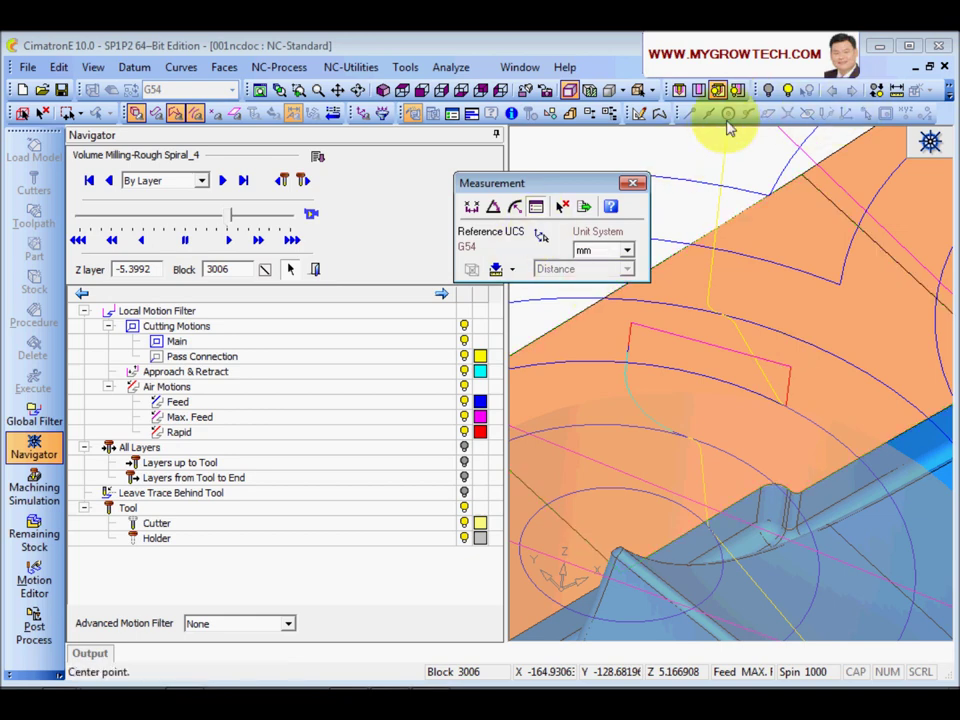
left_click(473, 207)
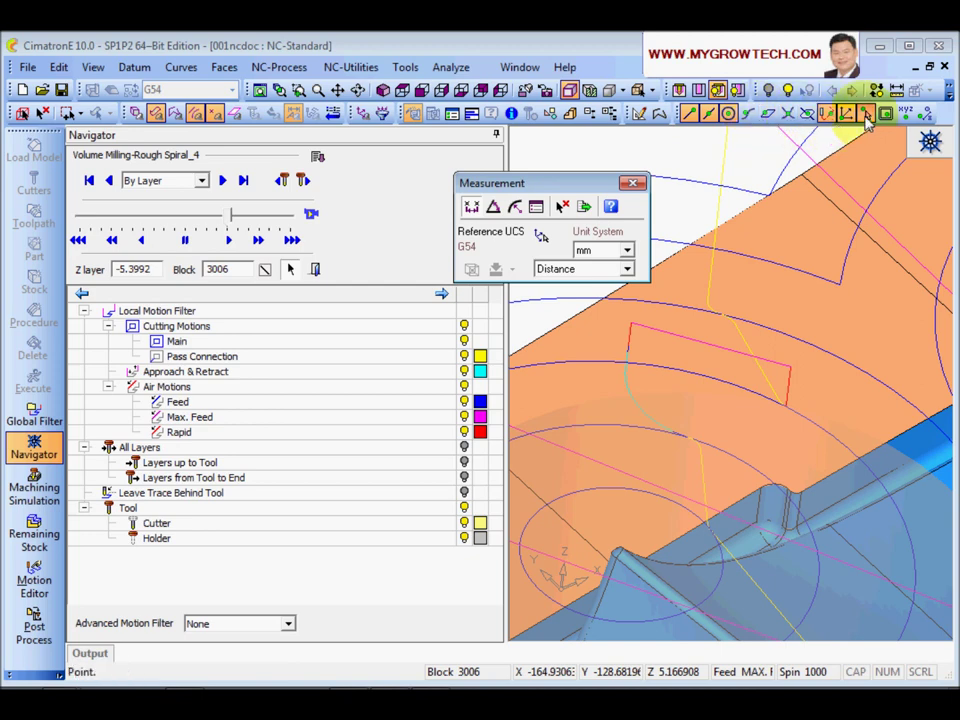
left_click(826, 113)
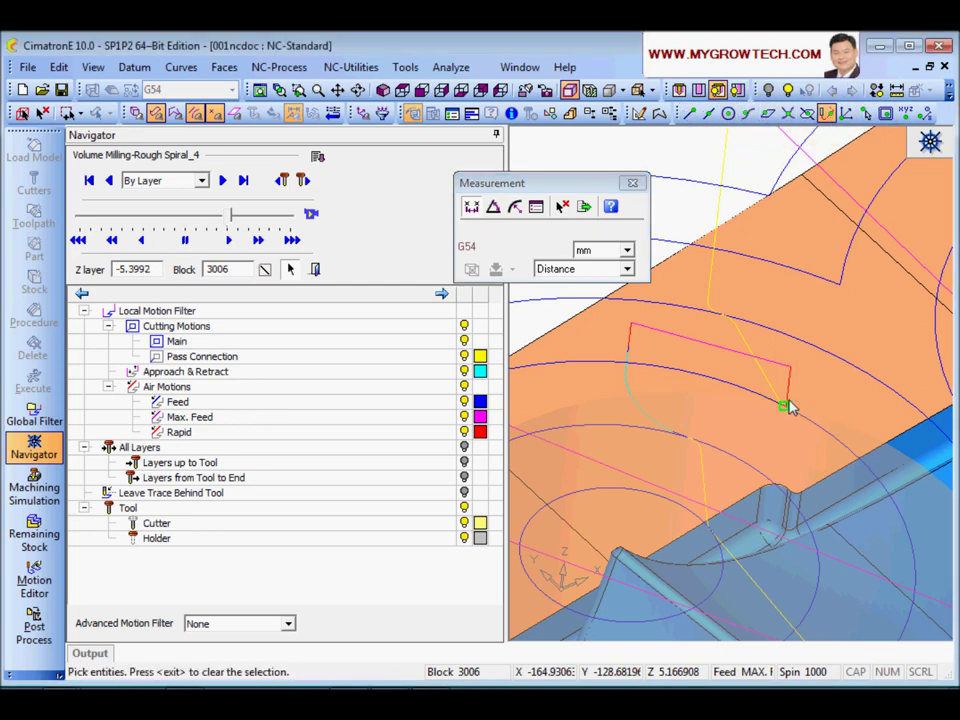
left_click(789, 370)
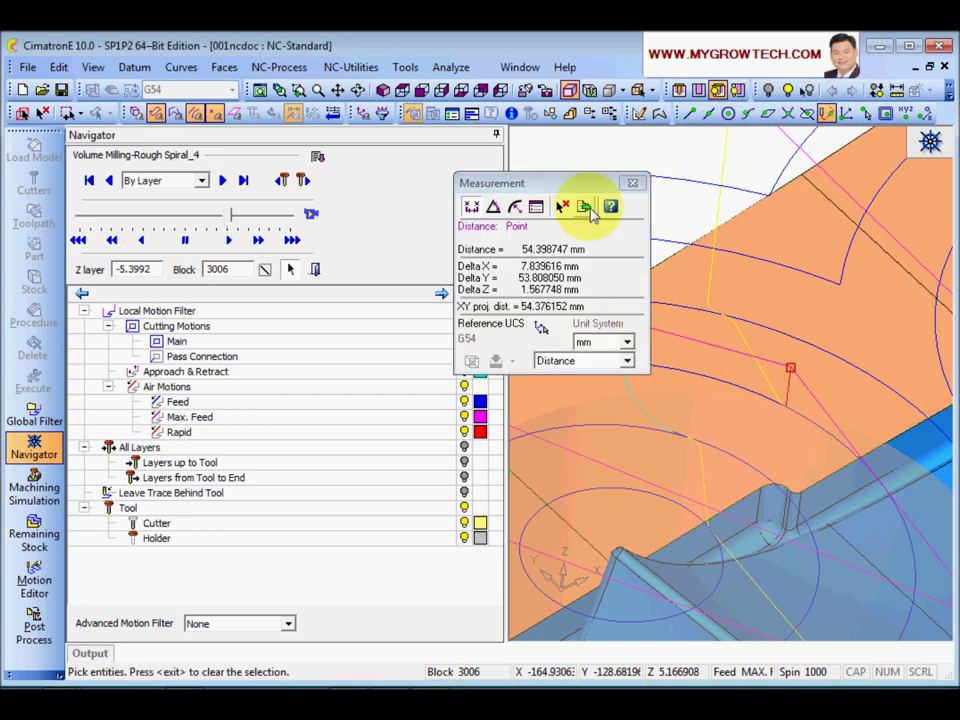
left_click_drag(594, 191, 473, 186)
left_click(631, 325)
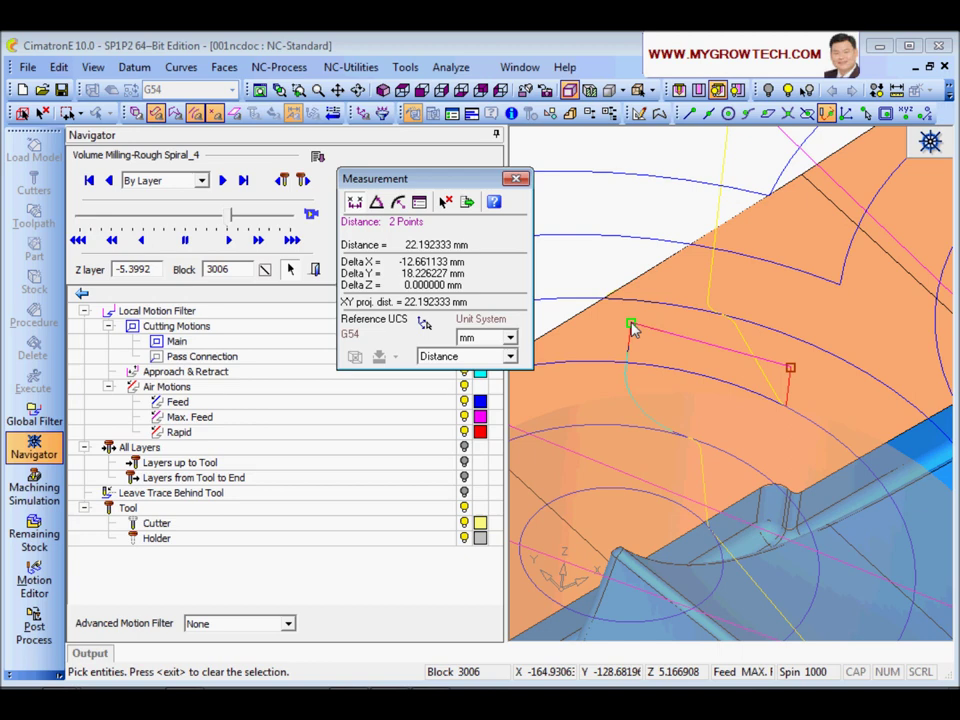
left_click(631, 327)
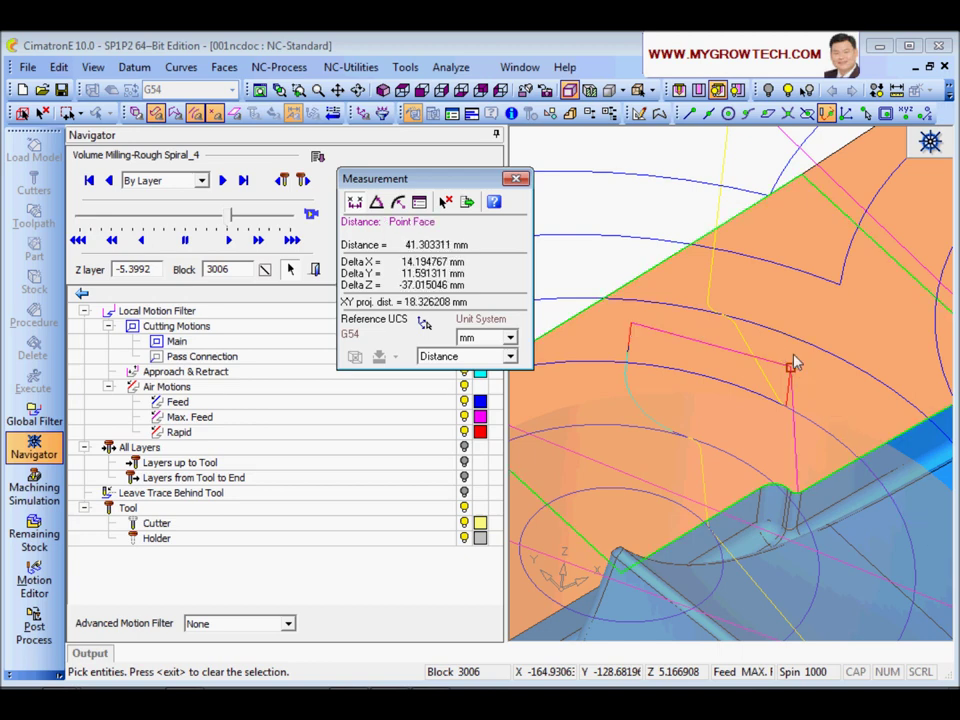
left_click(631, 327)
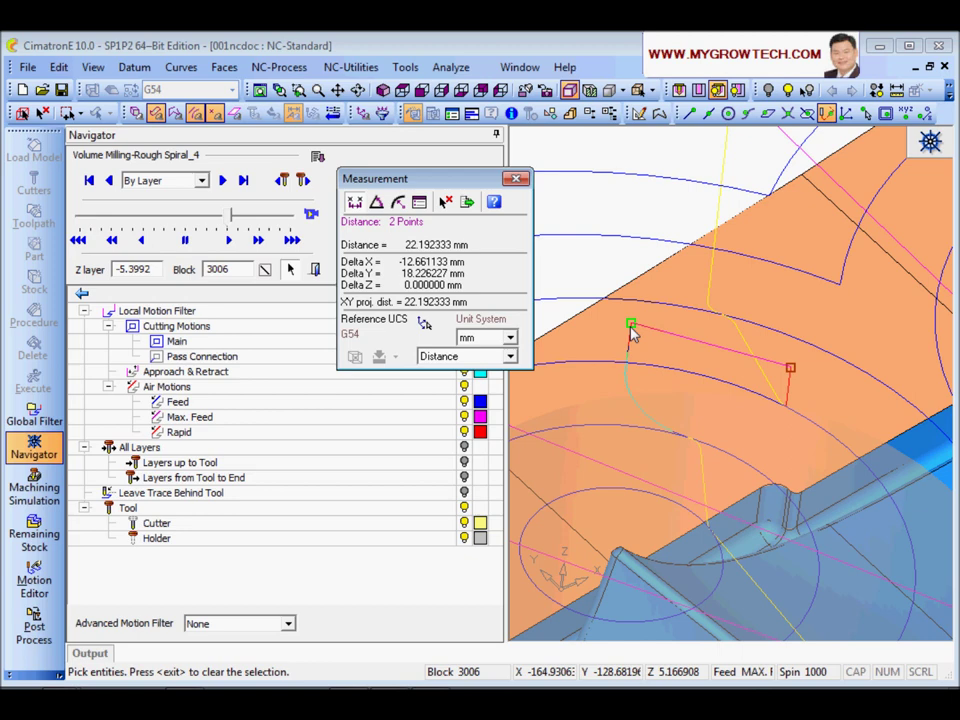
left_click(516, 178)
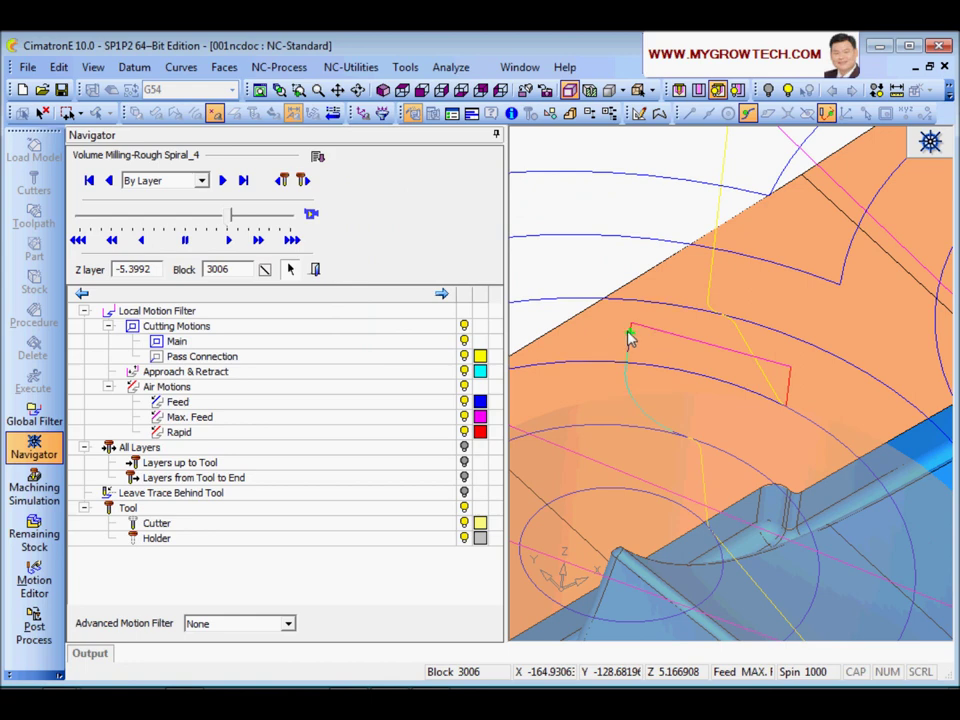
left_click(313, 270)
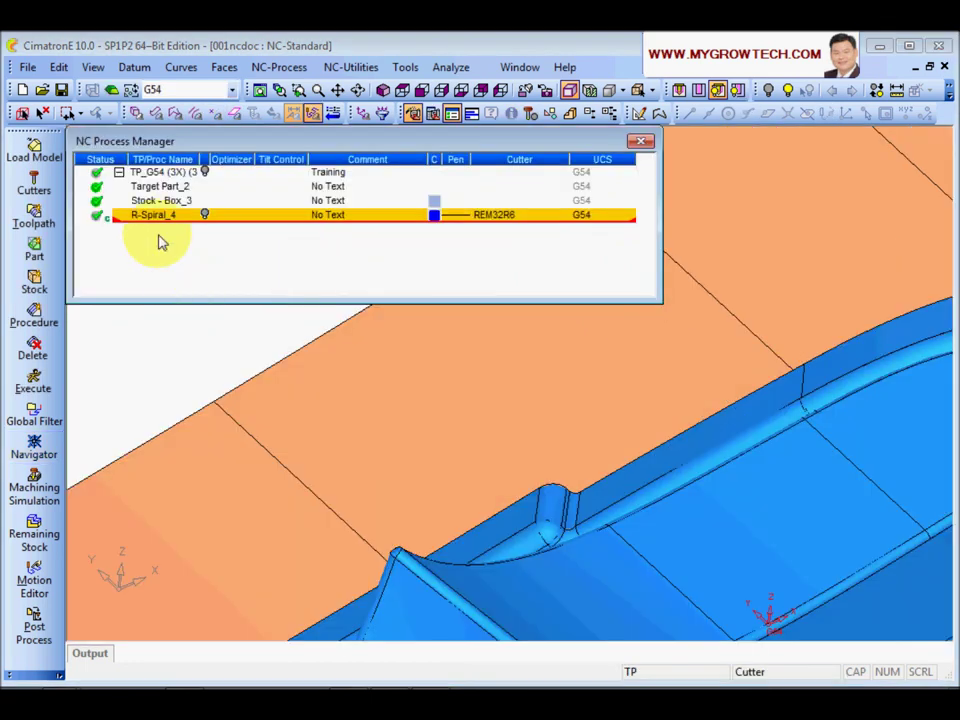
- Set R-Spiral_4's Connect Passes via Clear for Distance to 4*tldi under Entry & End Points, and save and recalculate the procedure
left_click(158, 218)
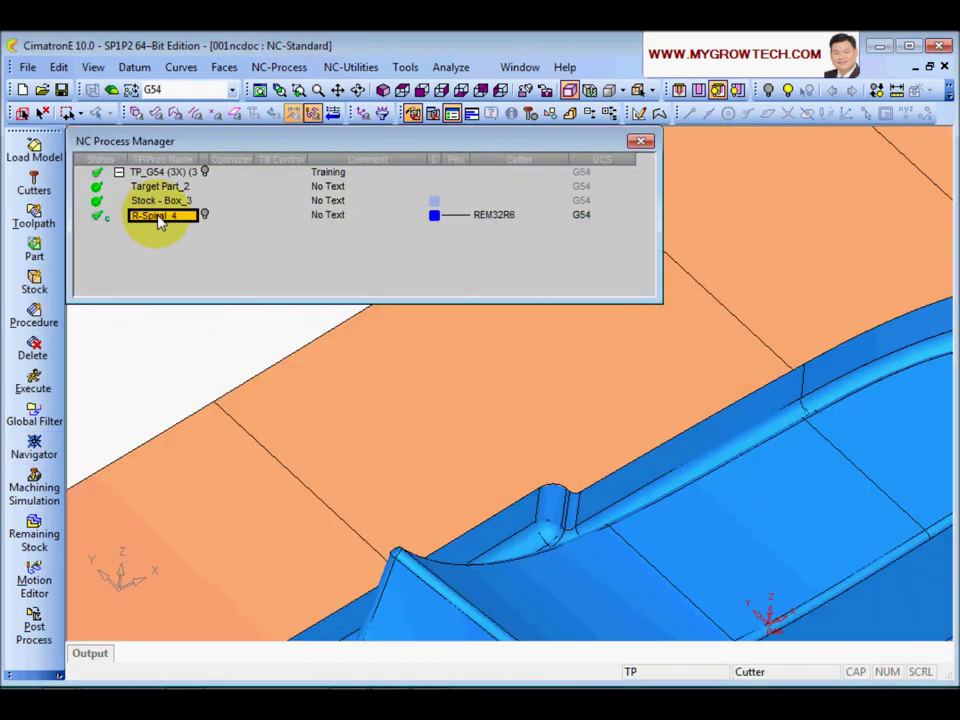
double_click(158, 218)
left_click(128, 215)
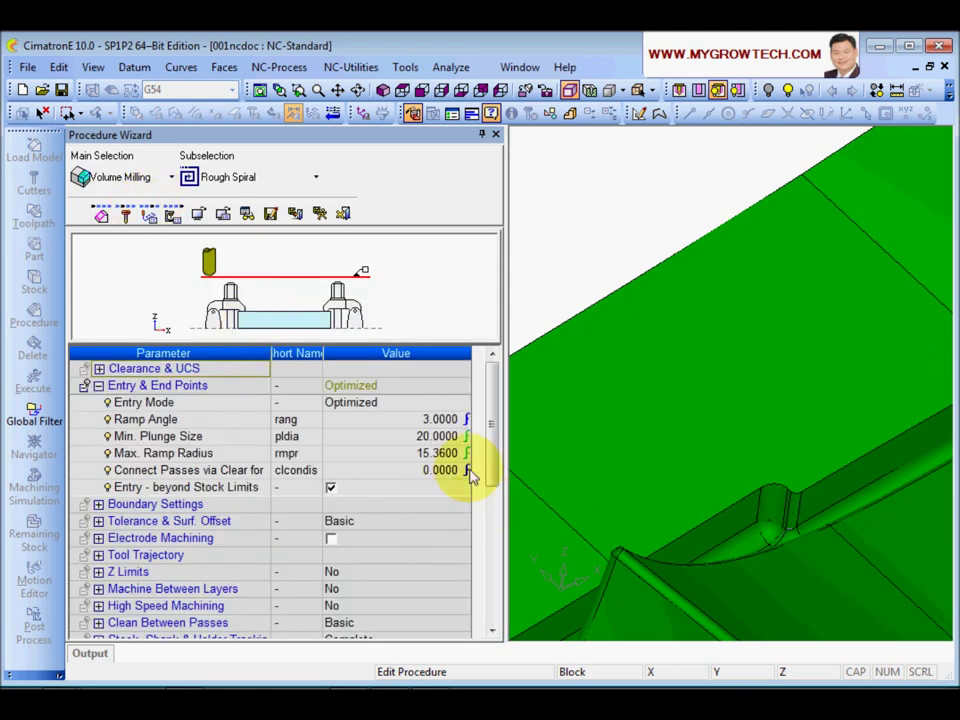
left_click(216, 470)
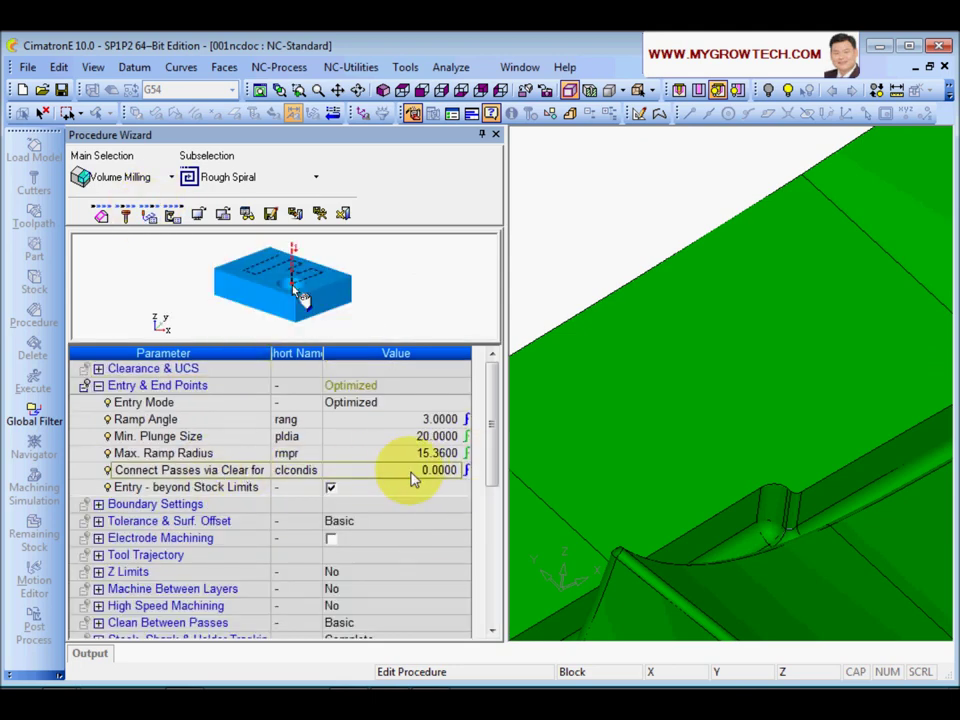
left_click(382, 473)
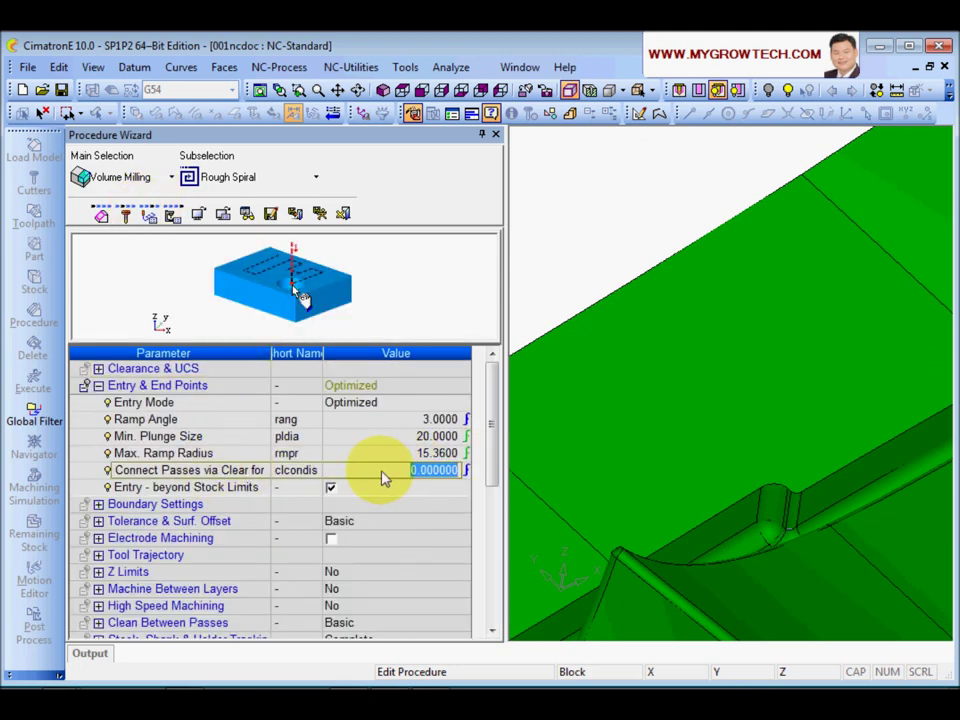
type("4*tldi")
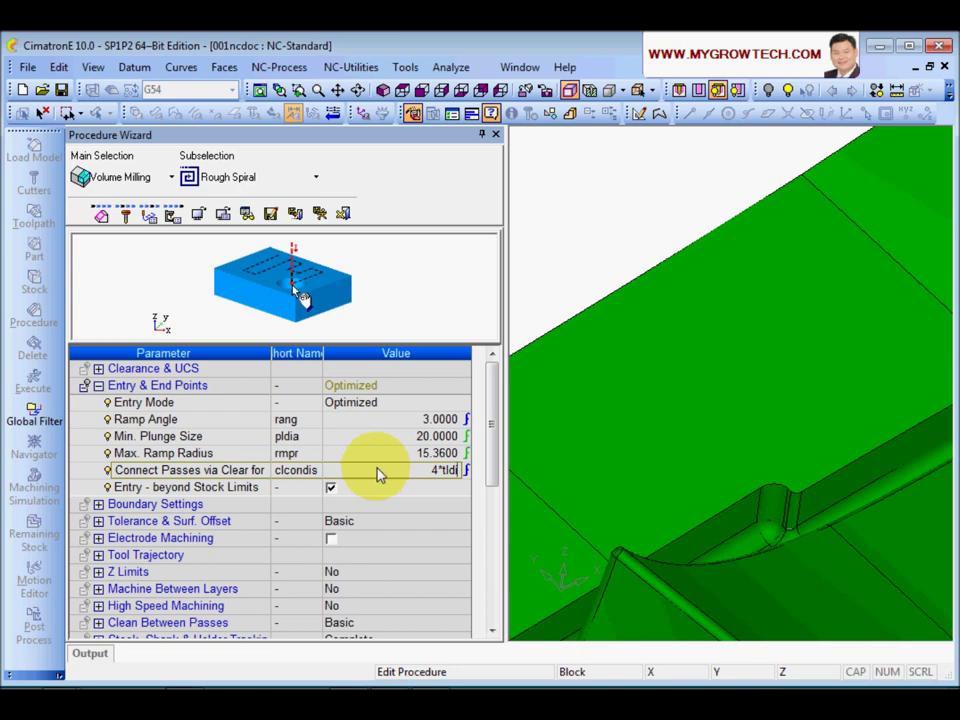
left_click(230, 478)
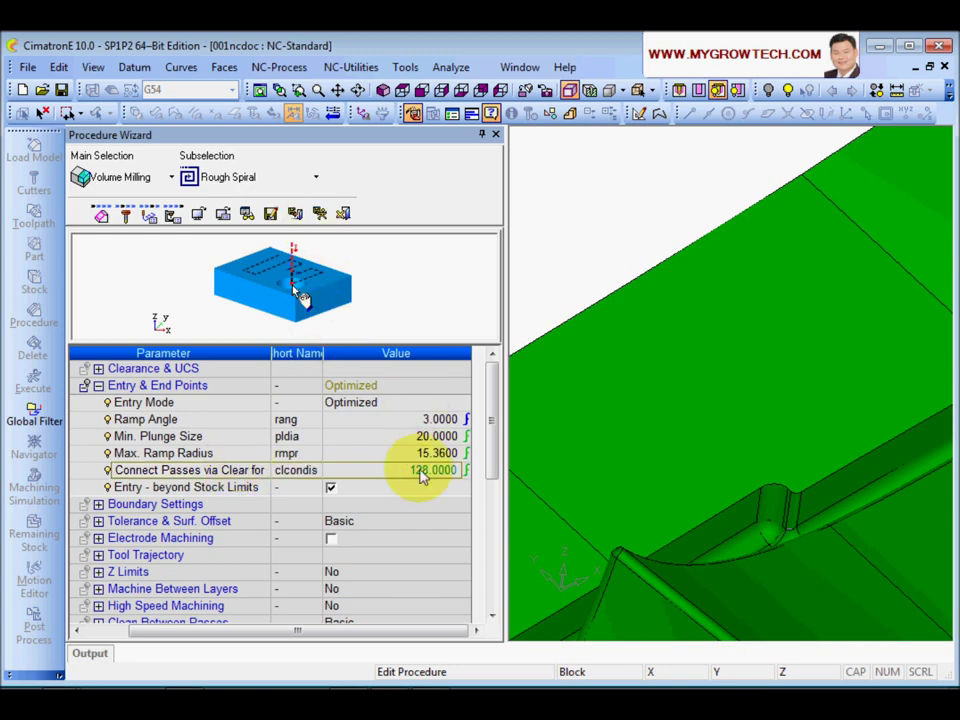
left_click(320, 213)
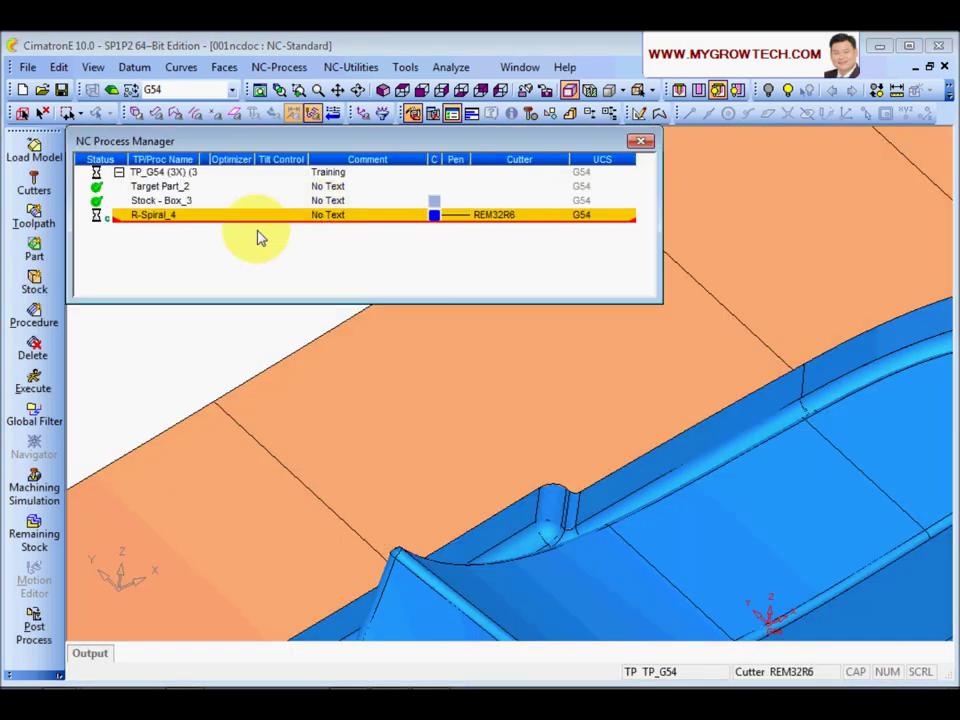
- Check the recalculated pass connection at the Z -5.3992 layer in the Navigator By Layer, place the tool on it, and exit
right_click(163, 220)
left_click(222, 443)
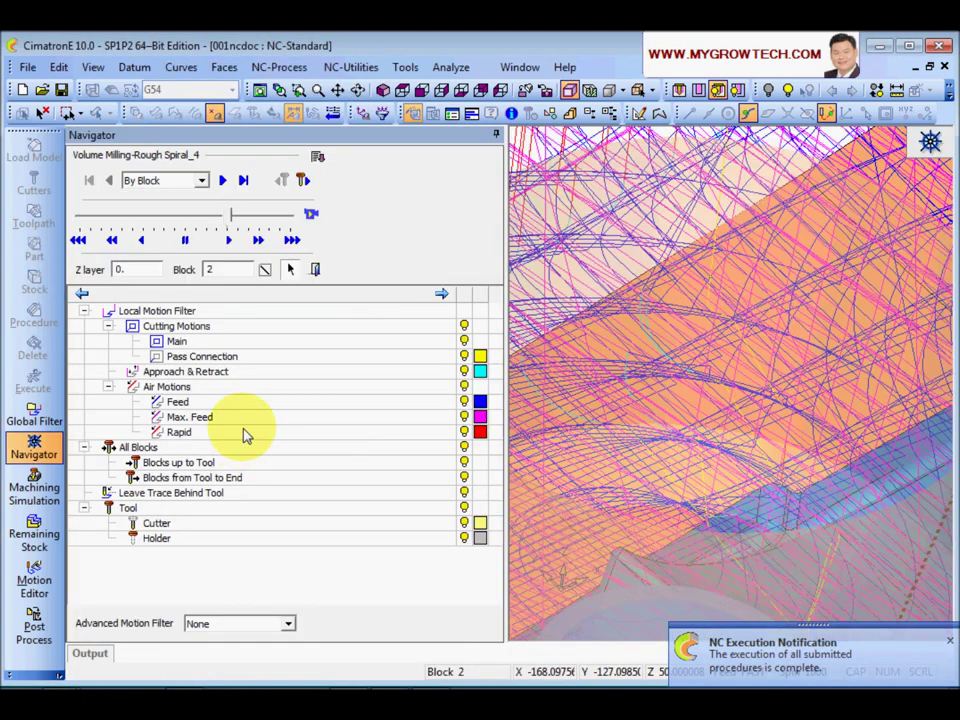
left_click(190, 181)
left_click(180, 207)
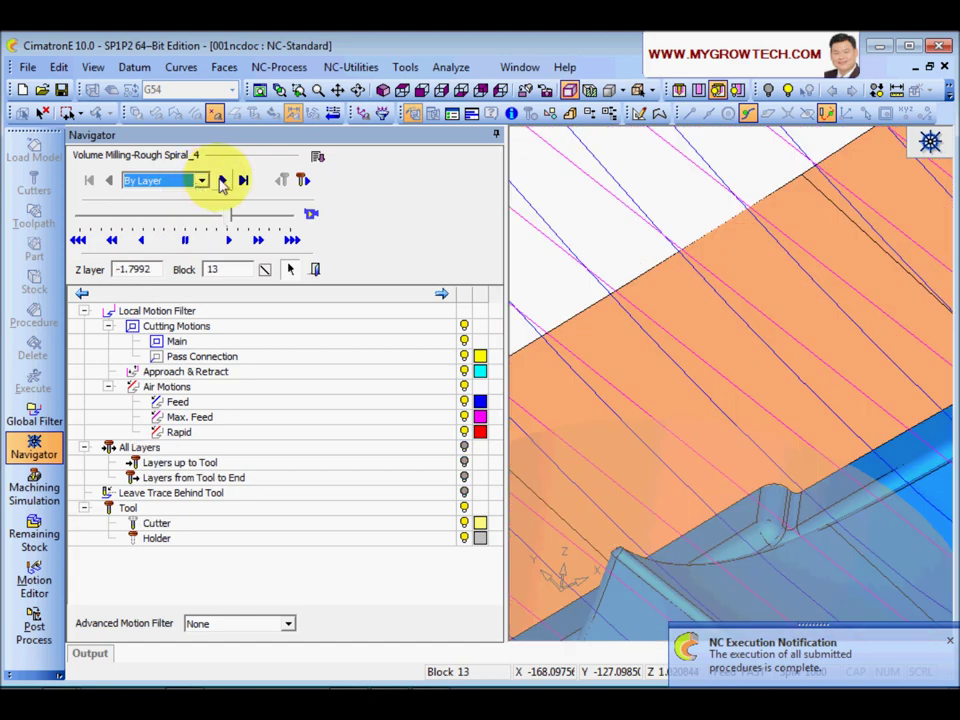
left_click(222, 181)
left_click(222, 181)
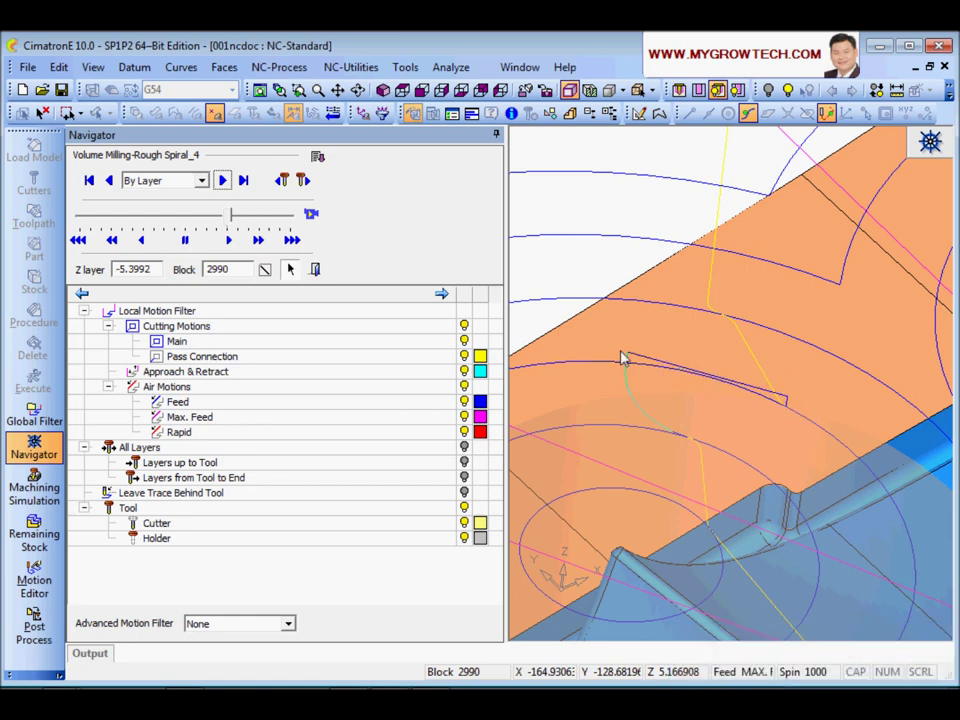
left_click(757, 390)
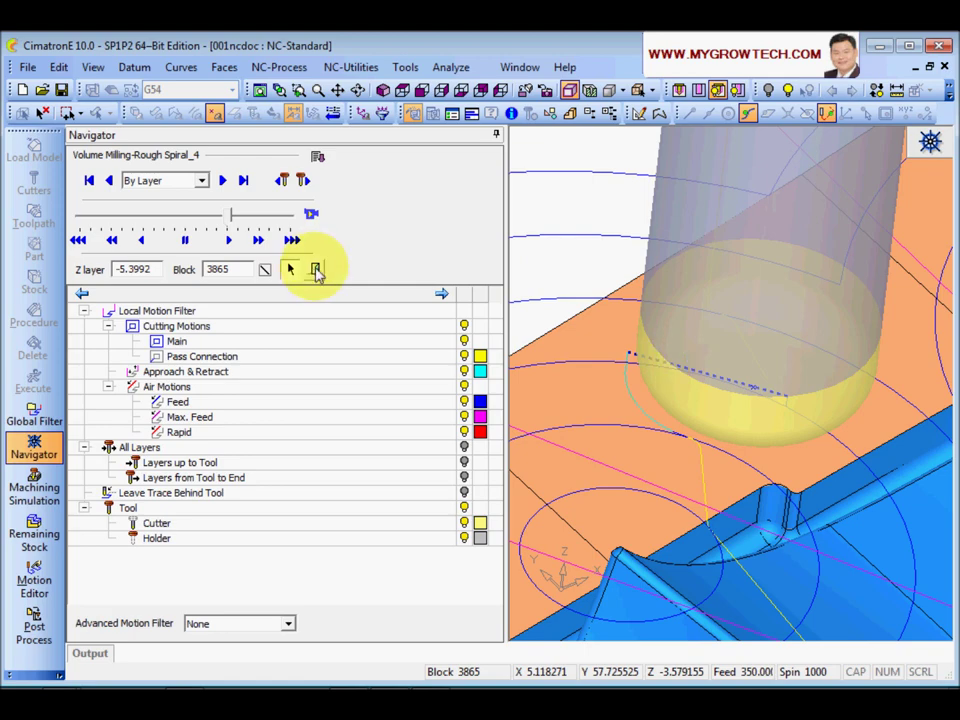
left_click(315, 271)
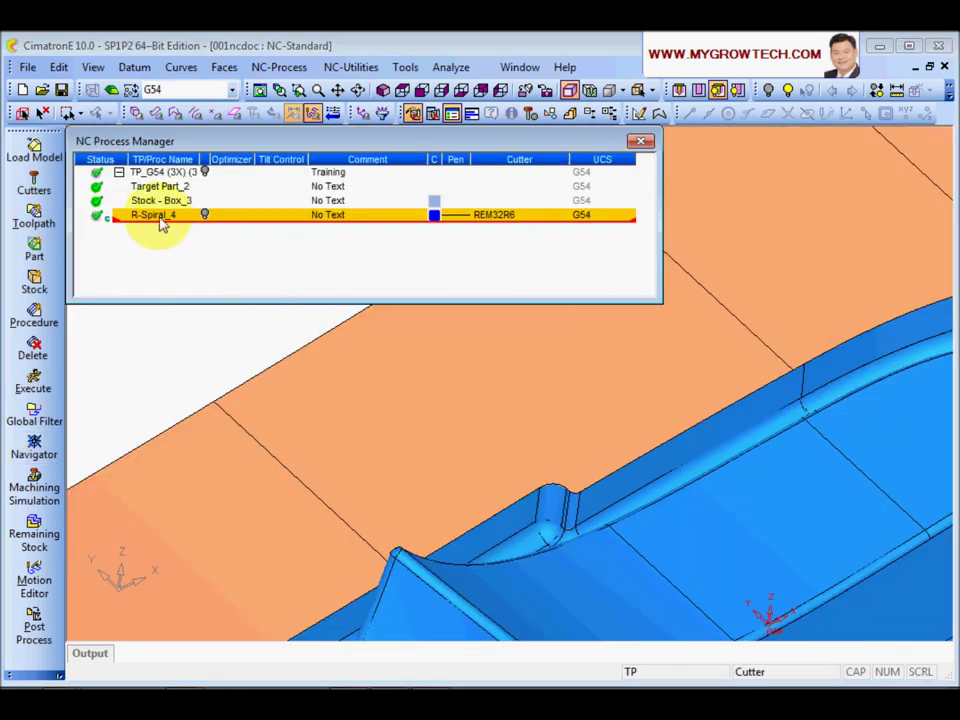
- Open the R-Spiral_4 procedure for editing and examine its Connect Passes via Clear for Distance parameter with the full name readable
double_click(163, 222)
left_click(149, 214)
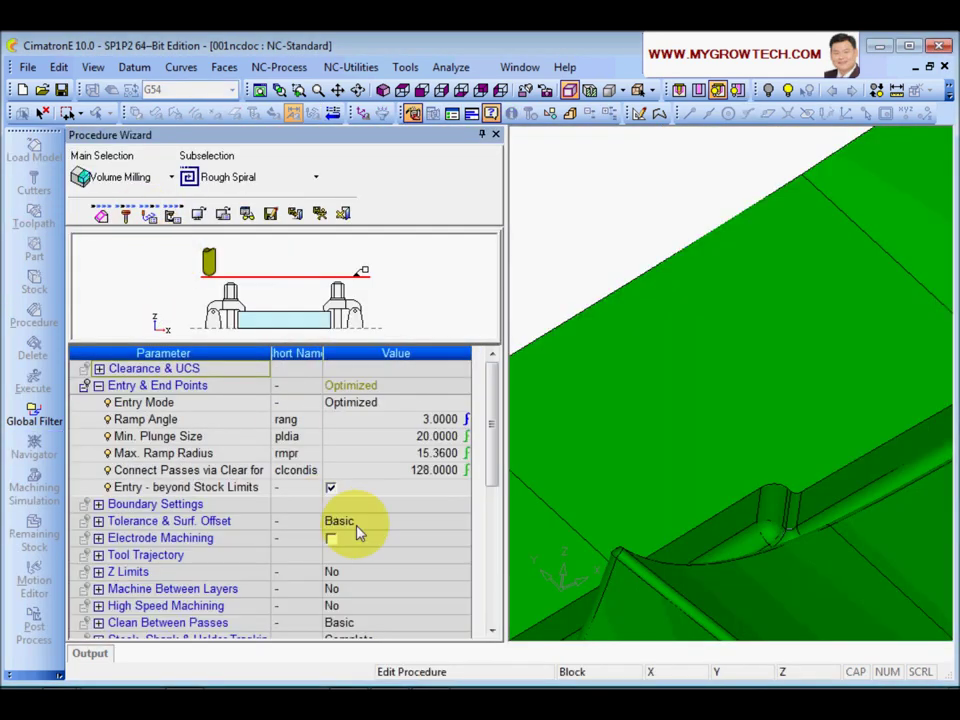
left_click(229, 472)
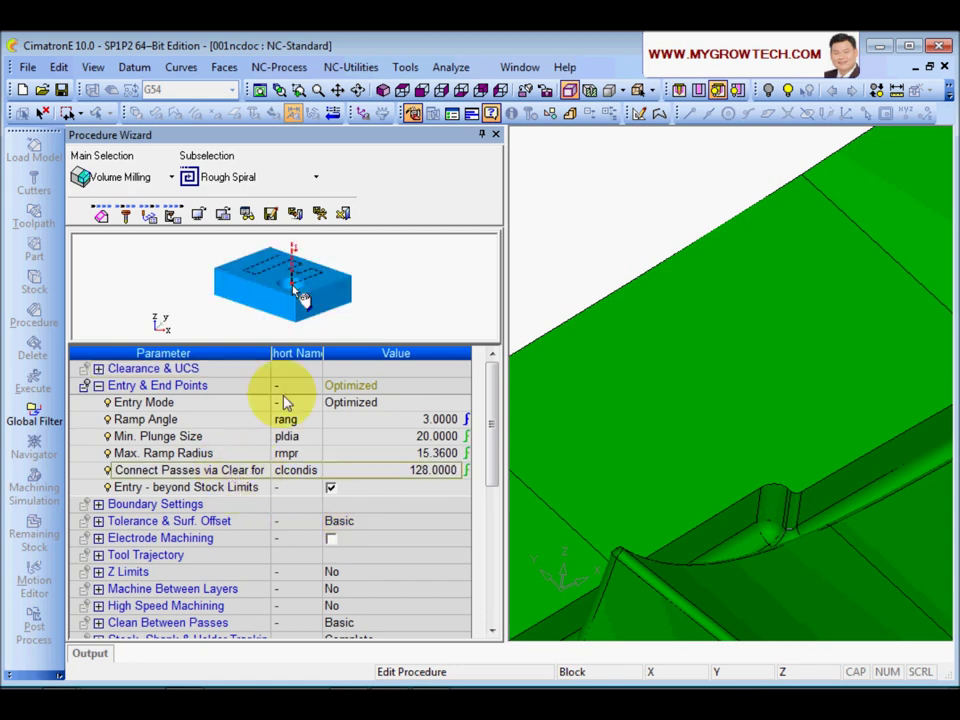
left_click_drag(272, 354, 341, 360)
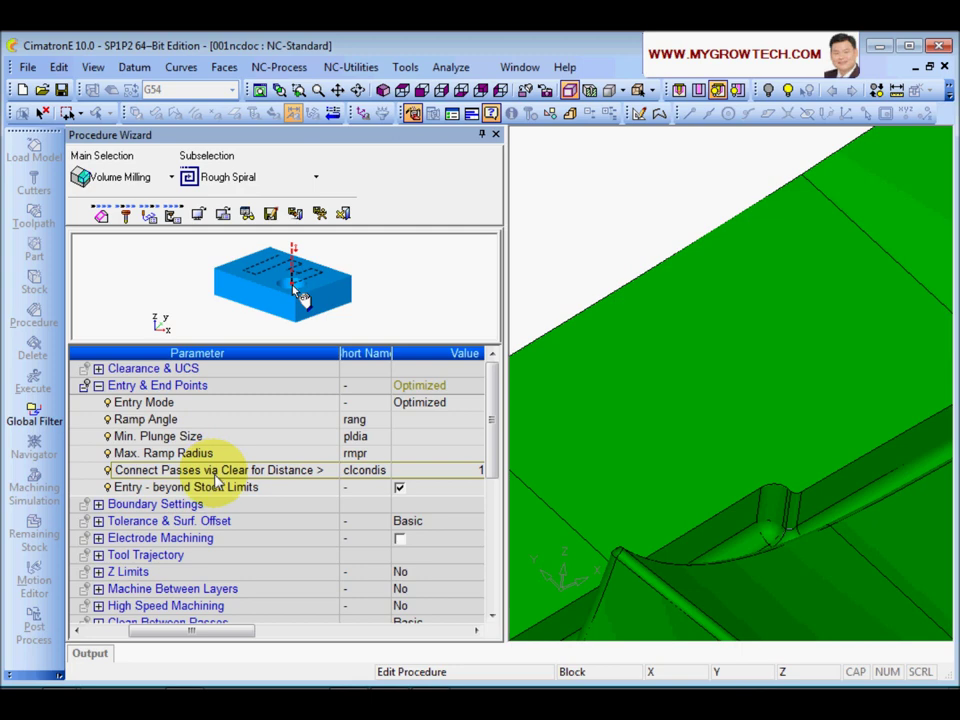
left_click_drag(337, 357, 264, 362)
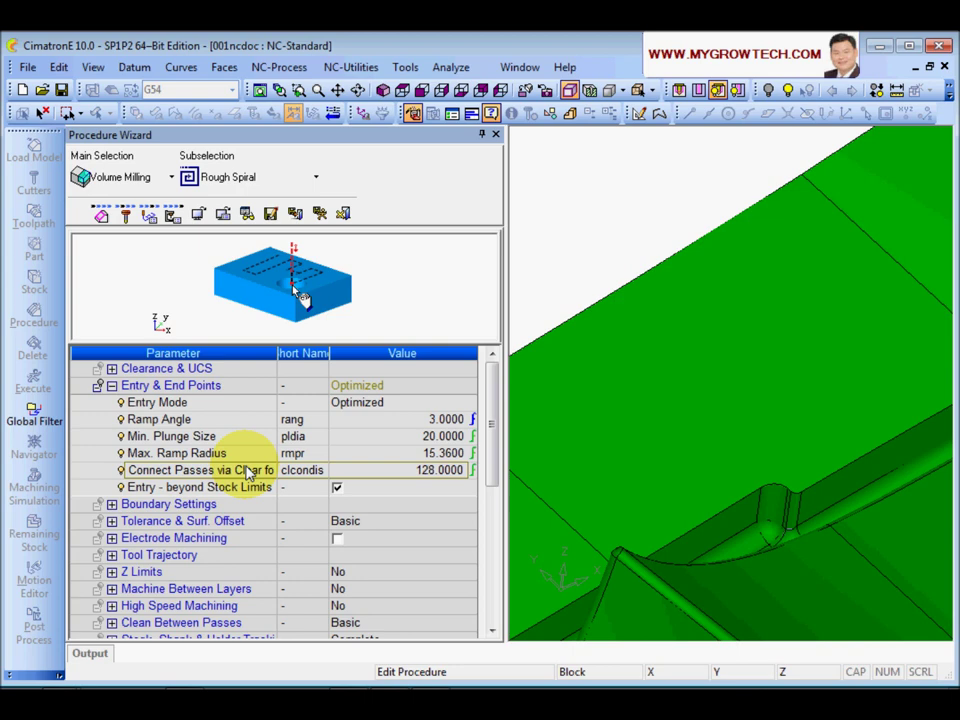
left_click(594, 248)
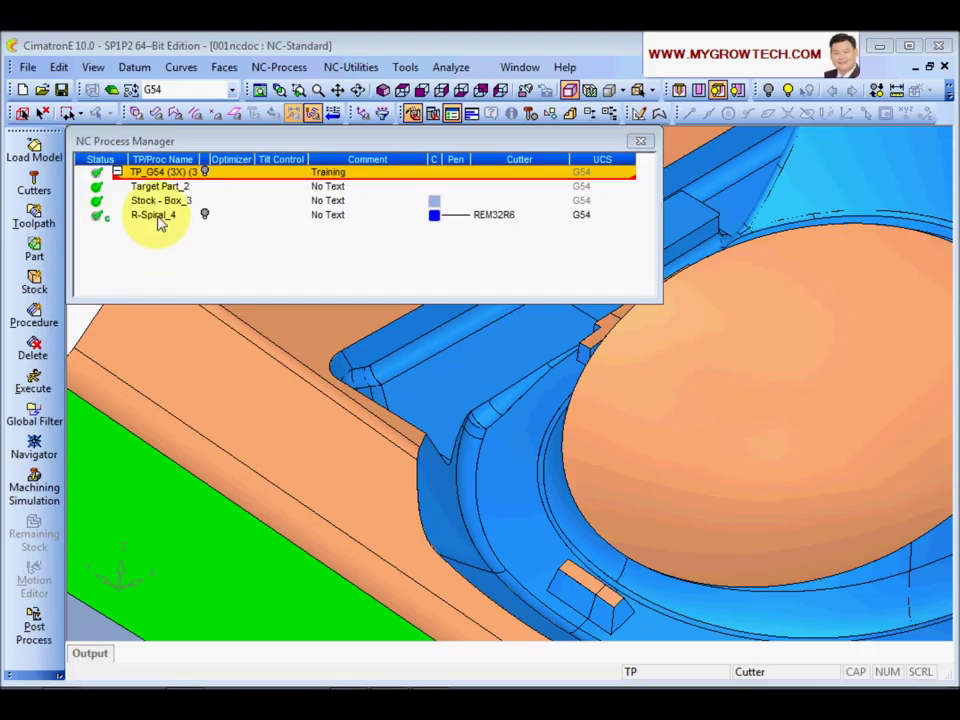
- Reopen R-Spiral_4 for editing, collapse Tool Trajectory and expand the Entry & End Points parameters
double_click(157, 219)
left_click(160, 221)
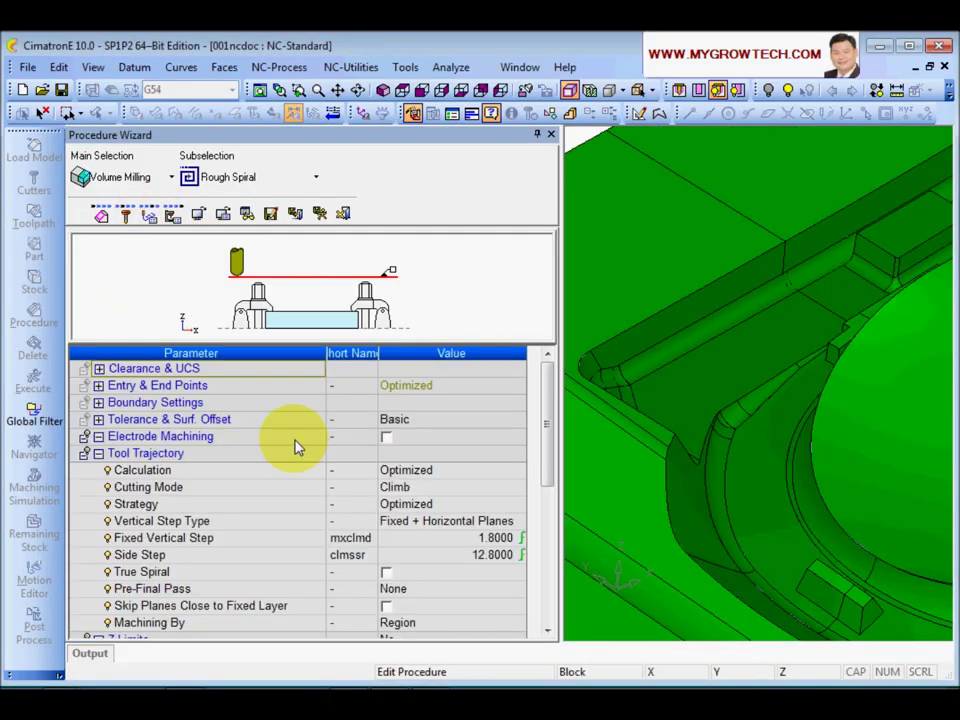
left_click(98, 453)
left_click(98, 387)
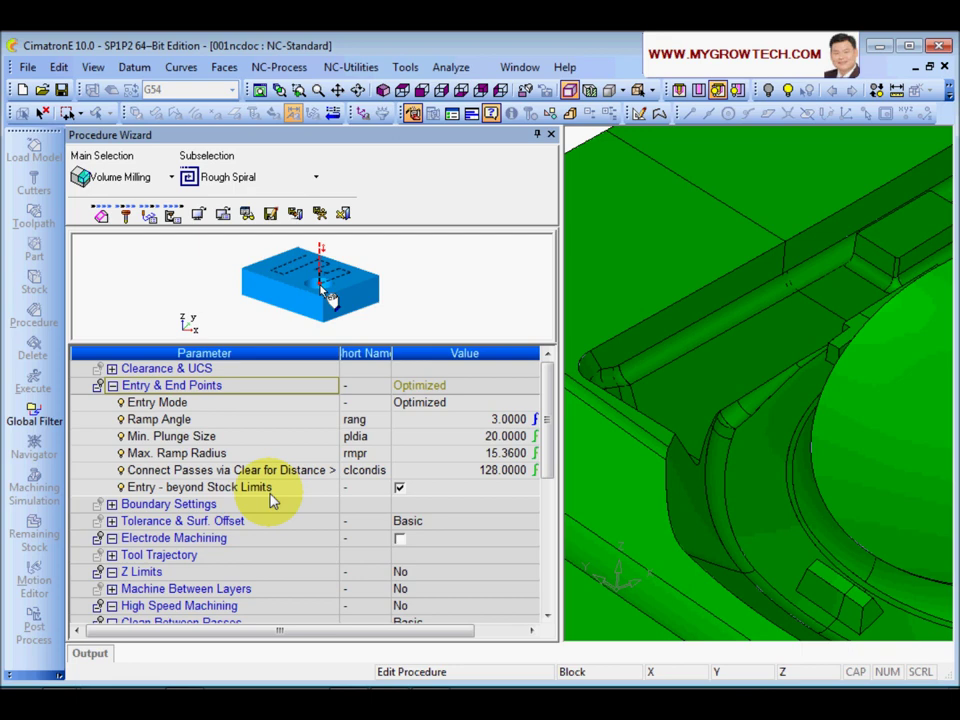
- Try the No Plunging and Drilling entry modes for the procedure, and return Entry Mode to Optimized
left_click(191, 407)
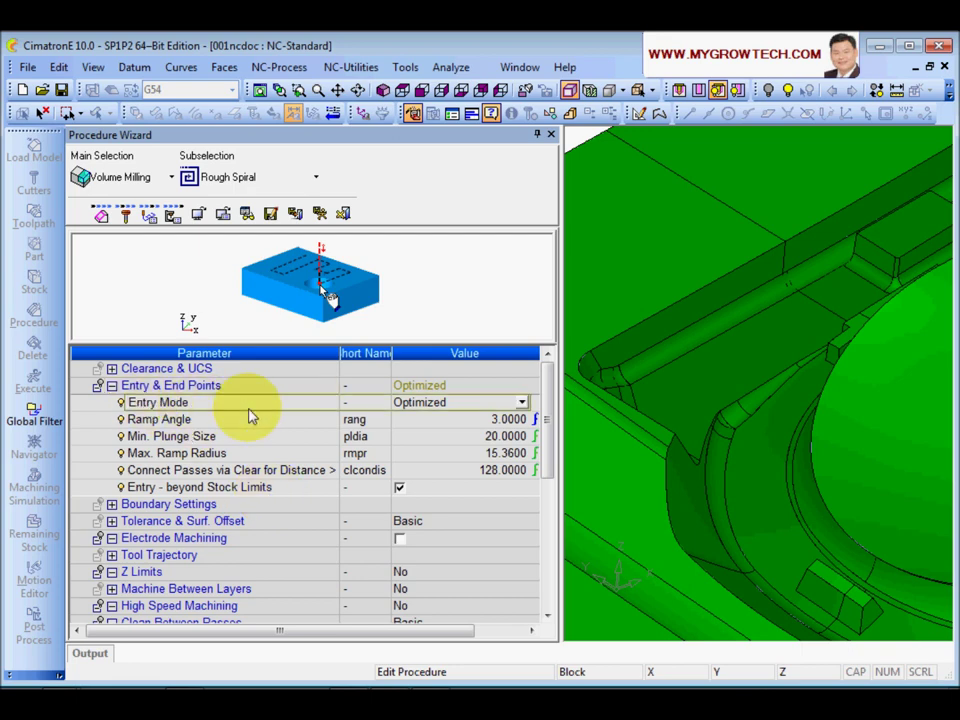
left_click(522, 402)
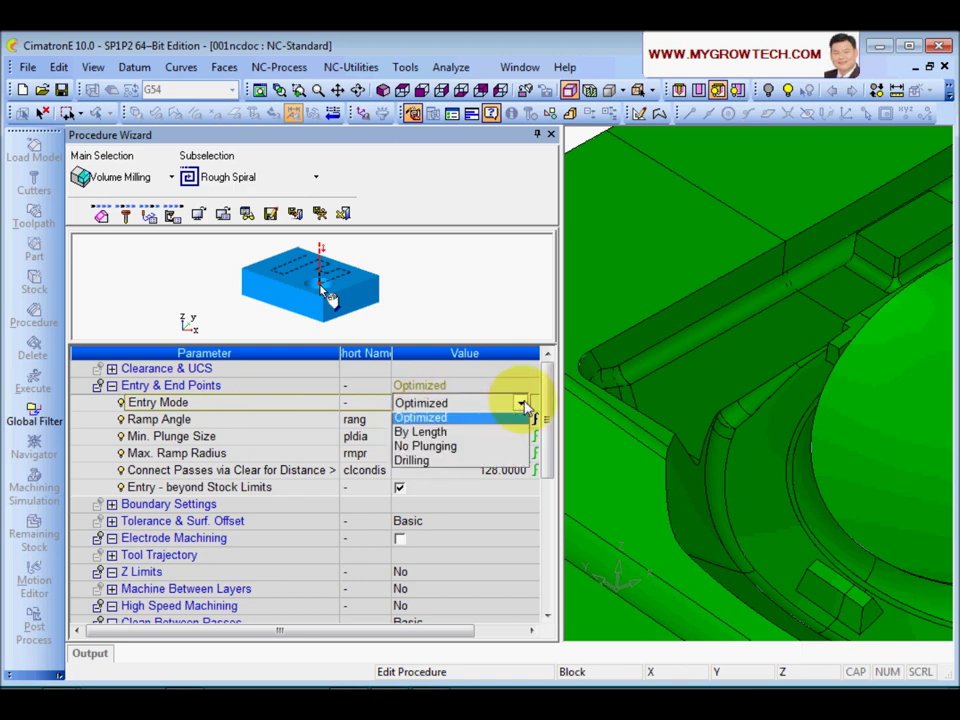
left_click(451, 450)
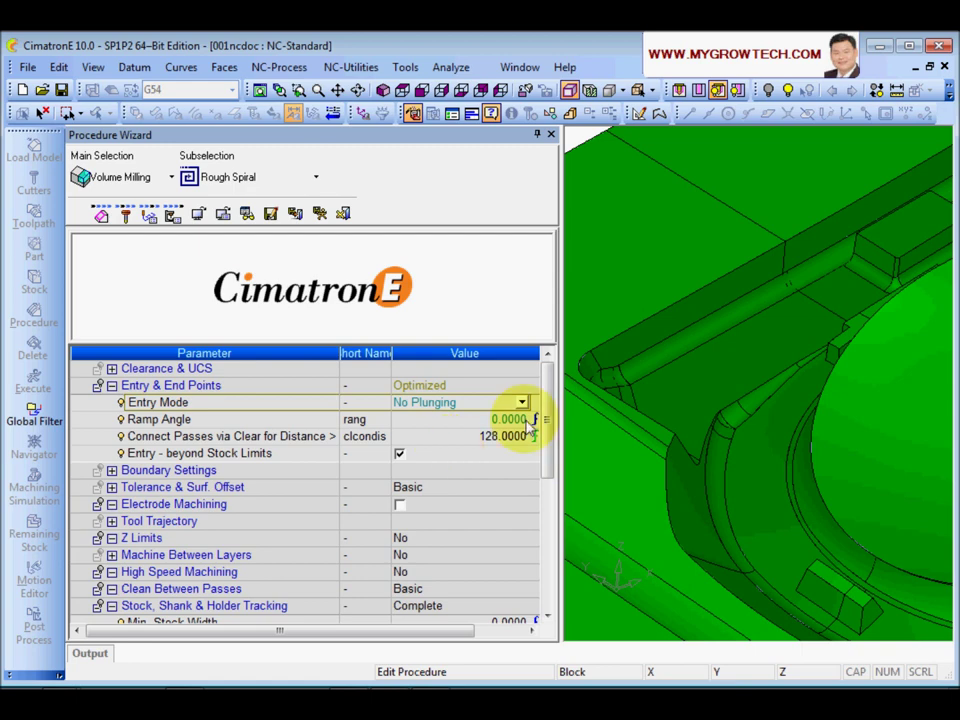
left_click(521, 402)
left_click(435, 465)
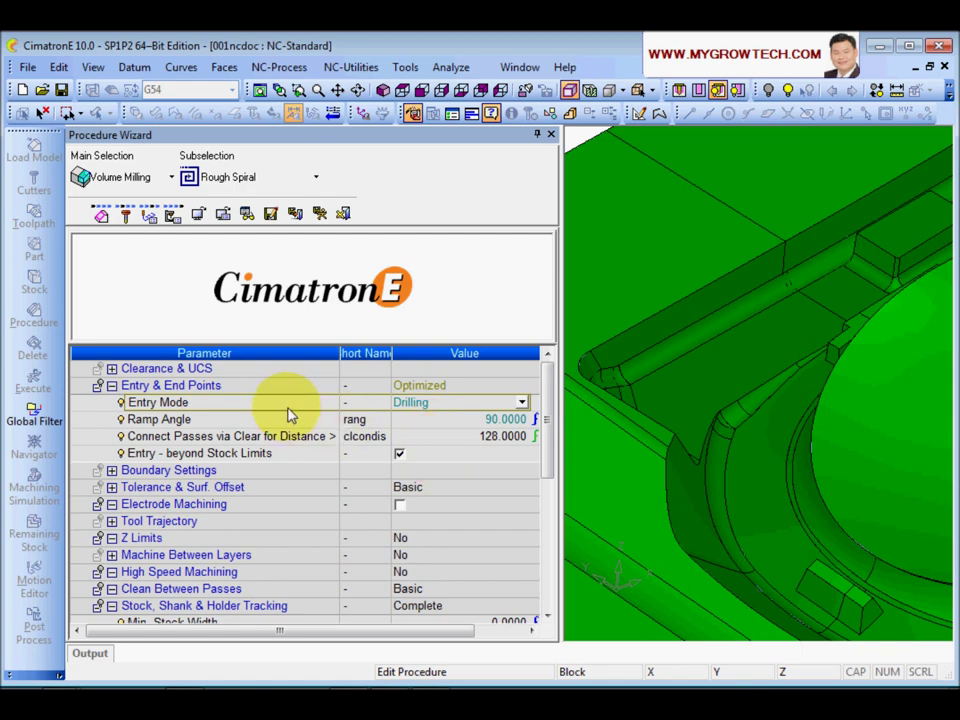
left_click(521, 402)
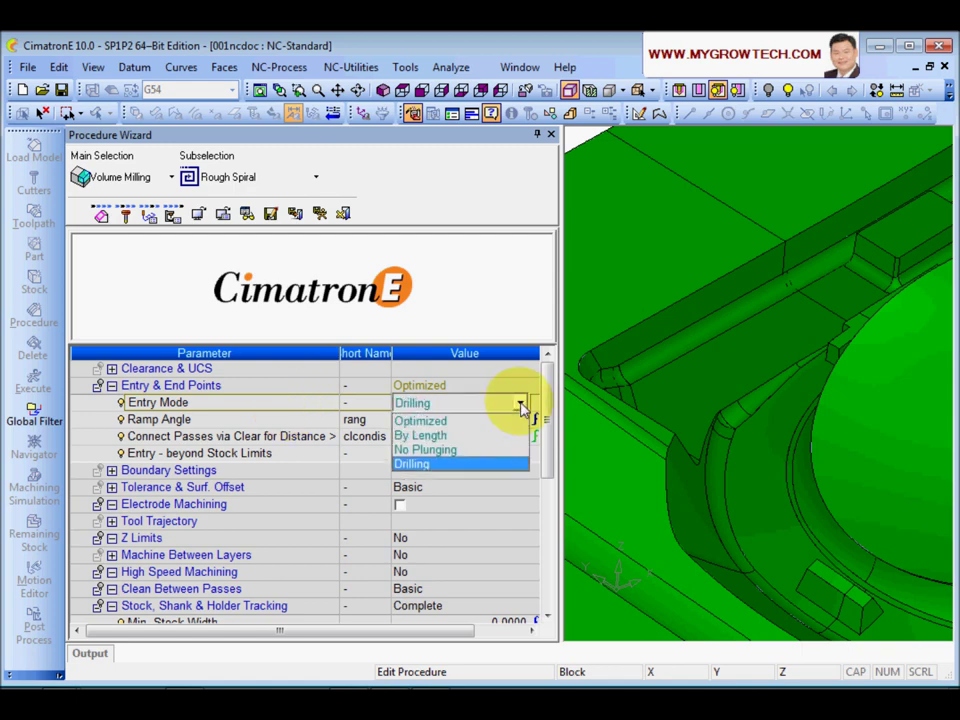
left_click(455, 427)
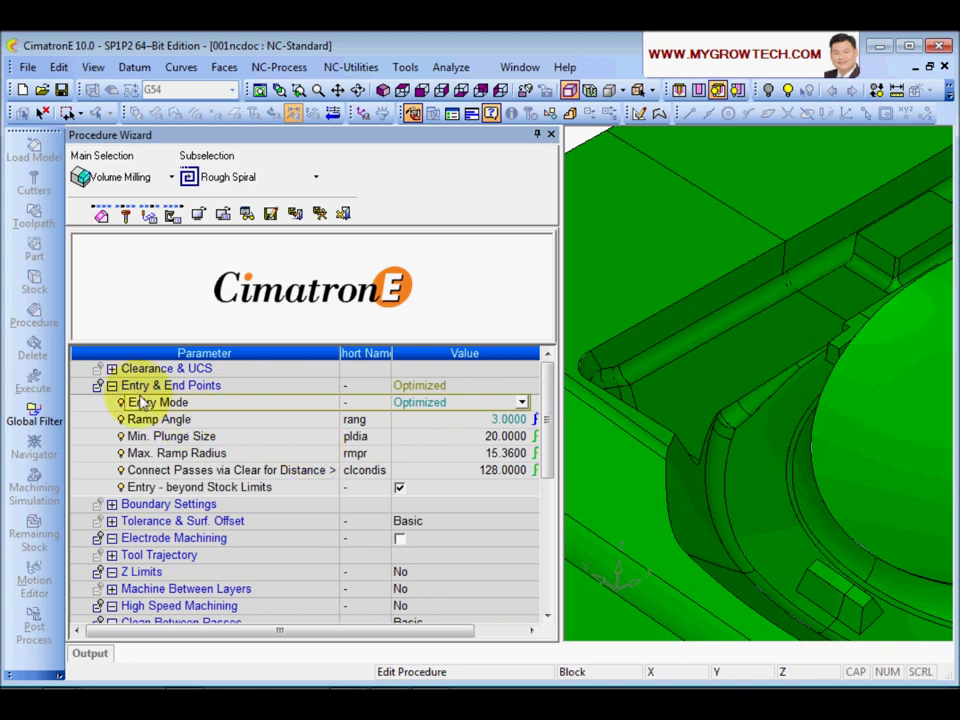
- Collapse Entry & End Points, review the Boundary Settings parameters and collapse that group as well
left_click(113, 390)
left_click(111, 386)
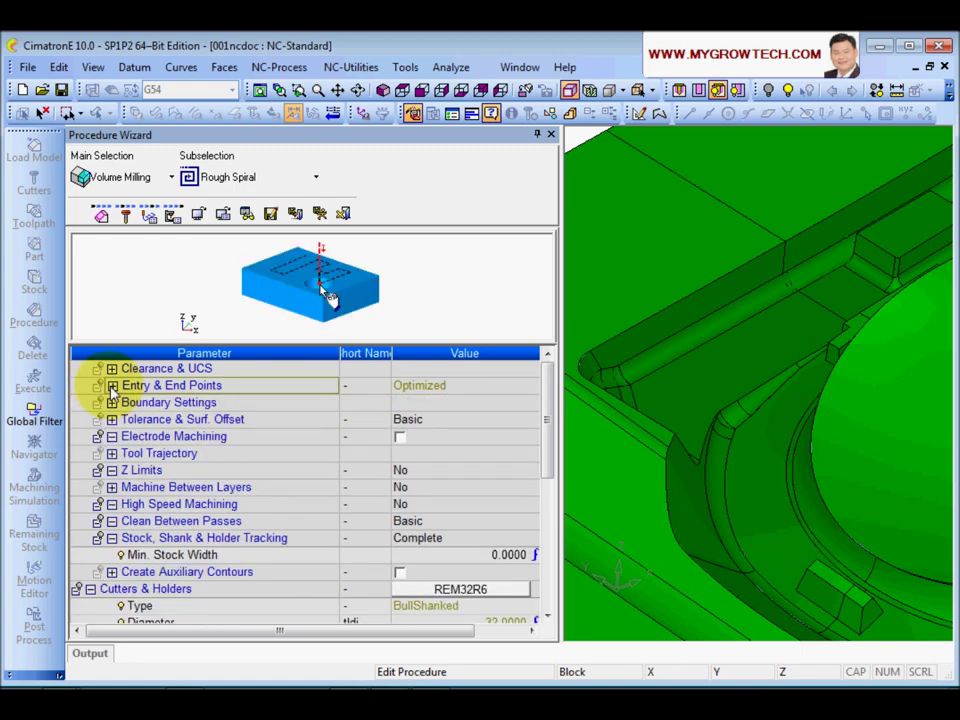
left_click(112, 402)
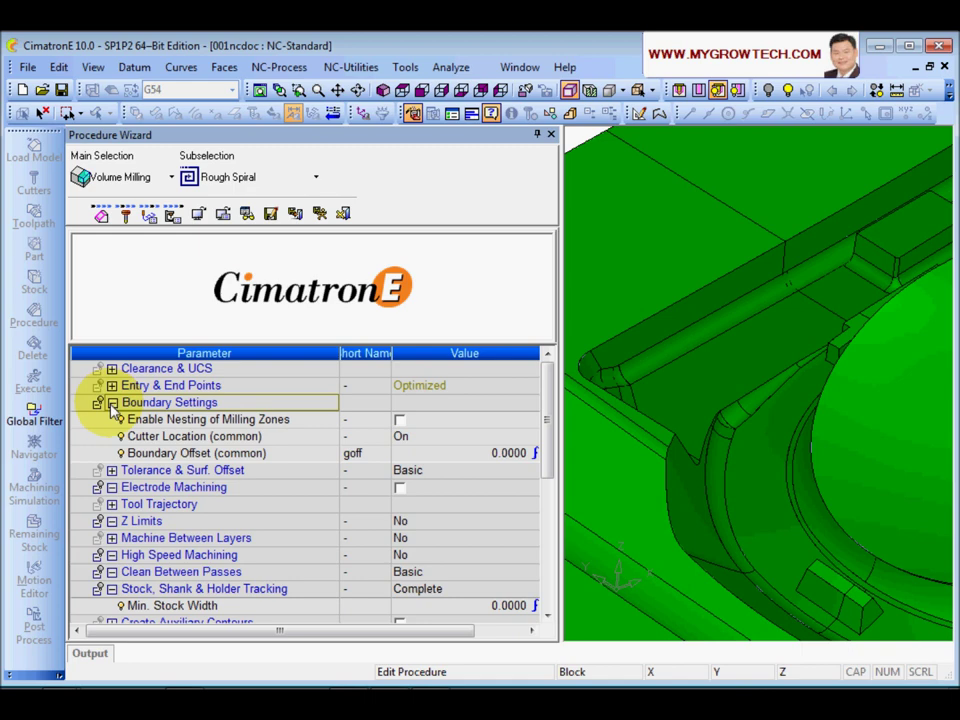
left_click(112, 403)
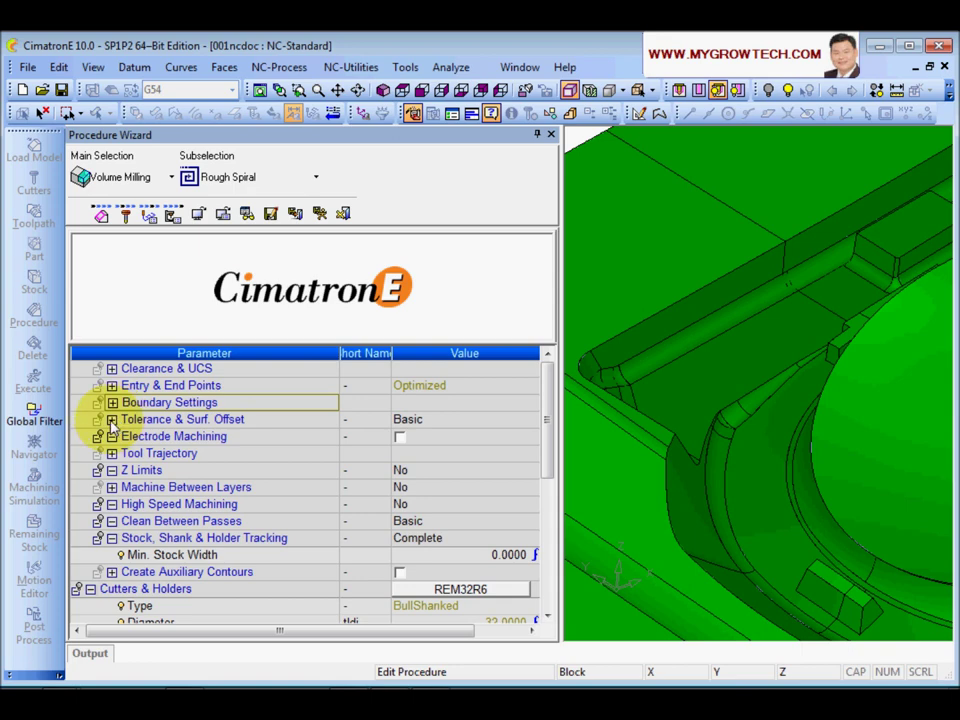
- Set the Surface Tolerance to 0.1 under Tolerance & Surf. Offset
left_click(112, 421)
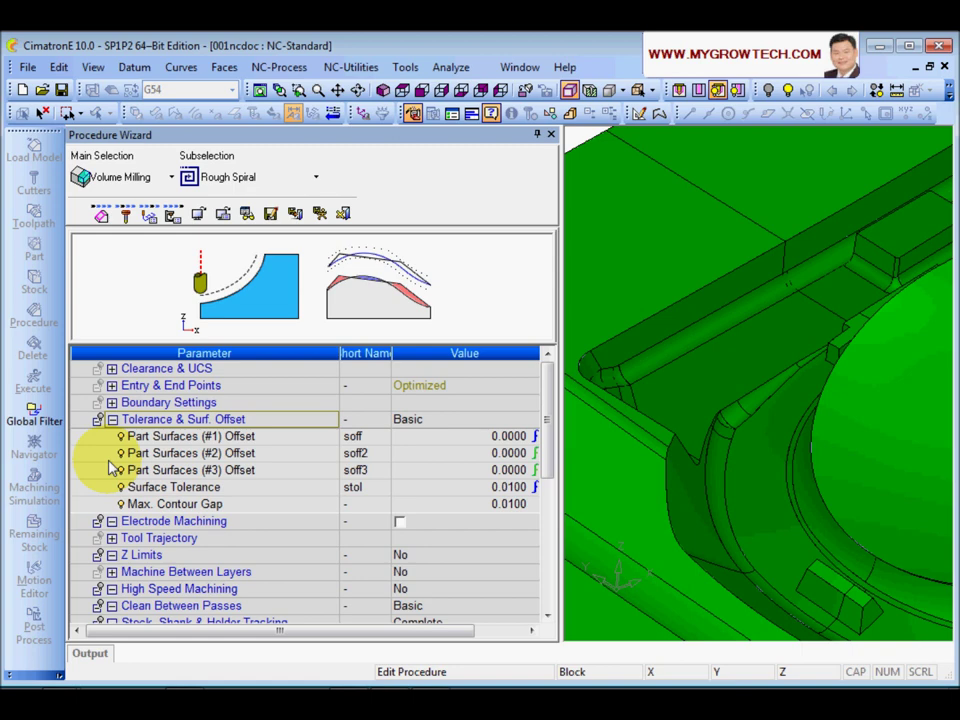
left_click(194, 488)
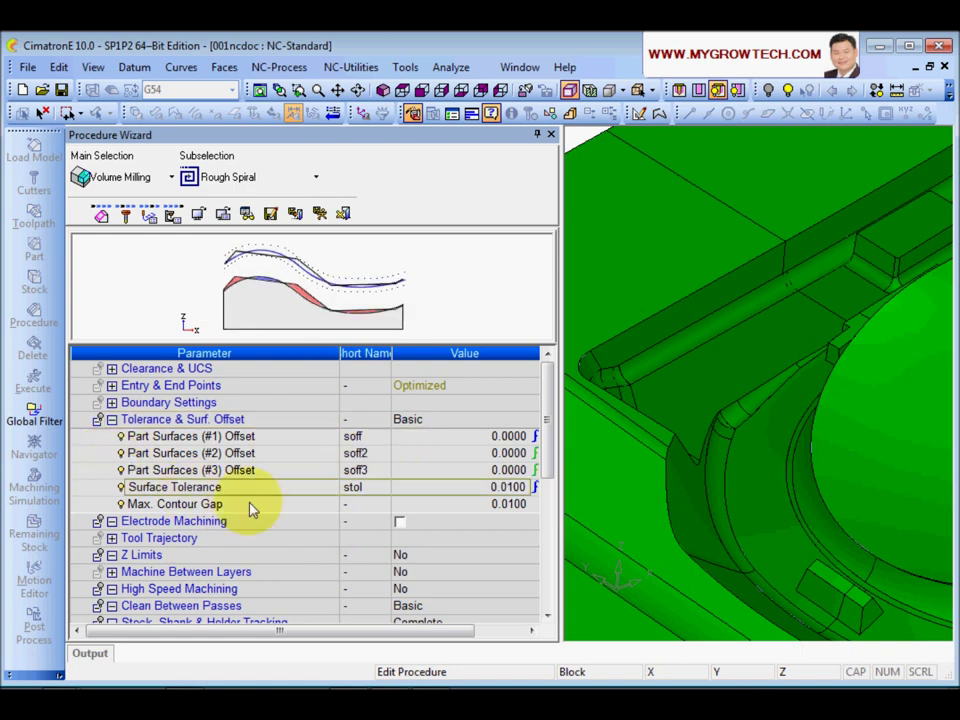
left_click(430, 497)
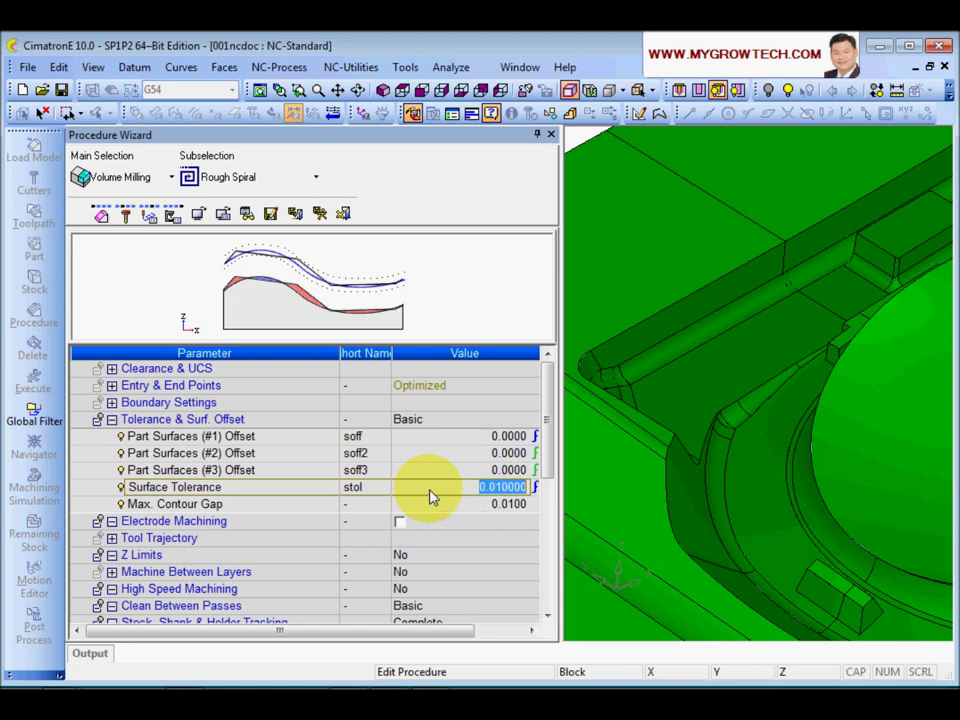
type(".1")
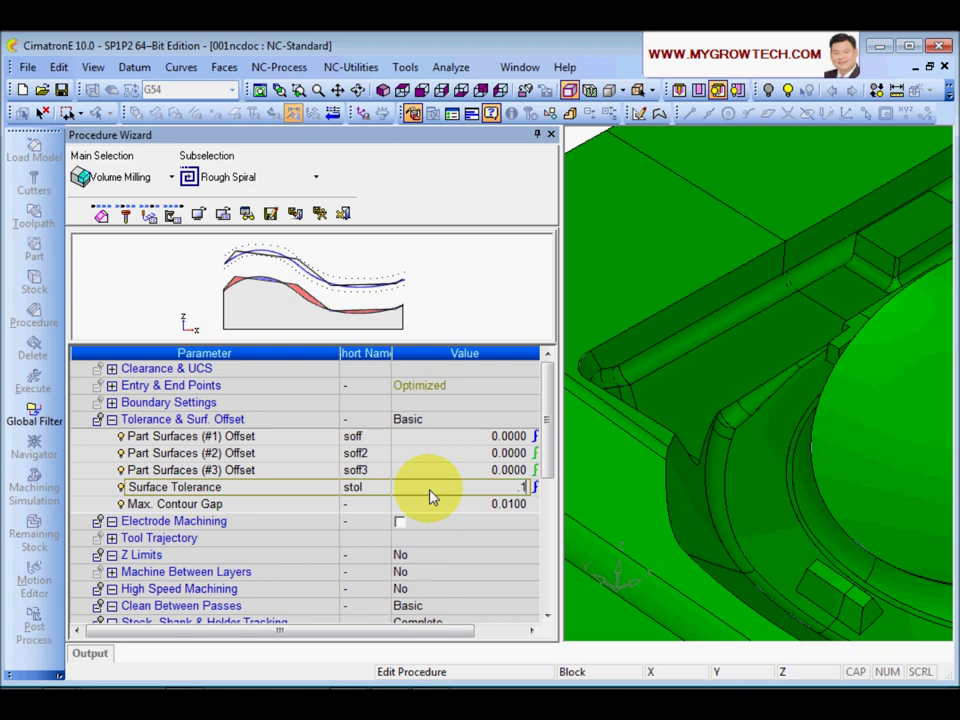
key("Return")
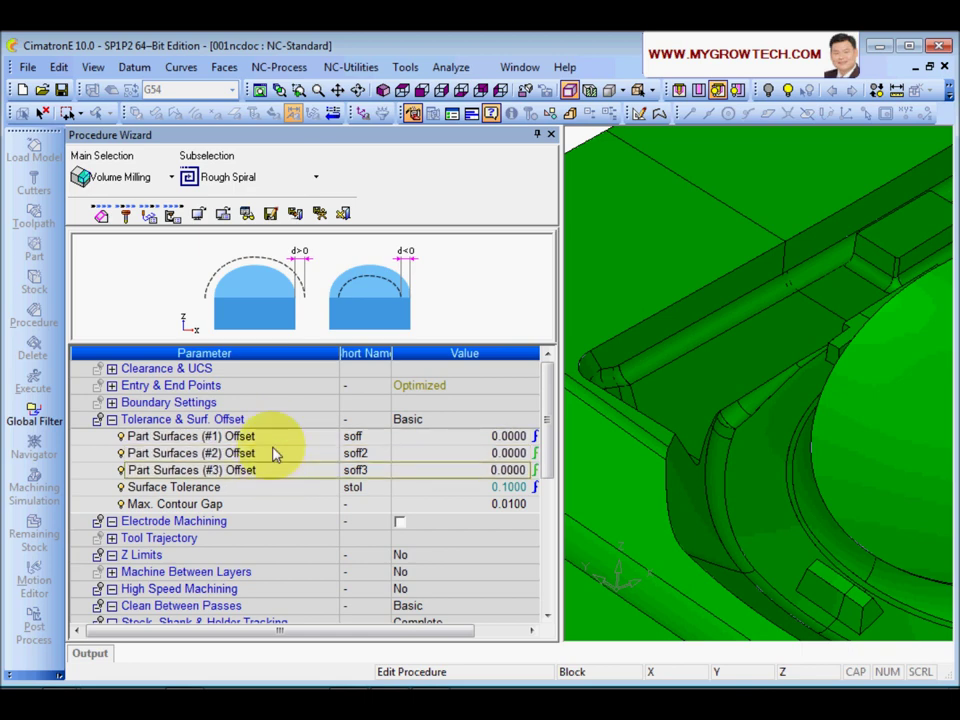
- Review the part surface groups in the procedure's geometry parameters and return to the motion parameters
left_click(101, 214)
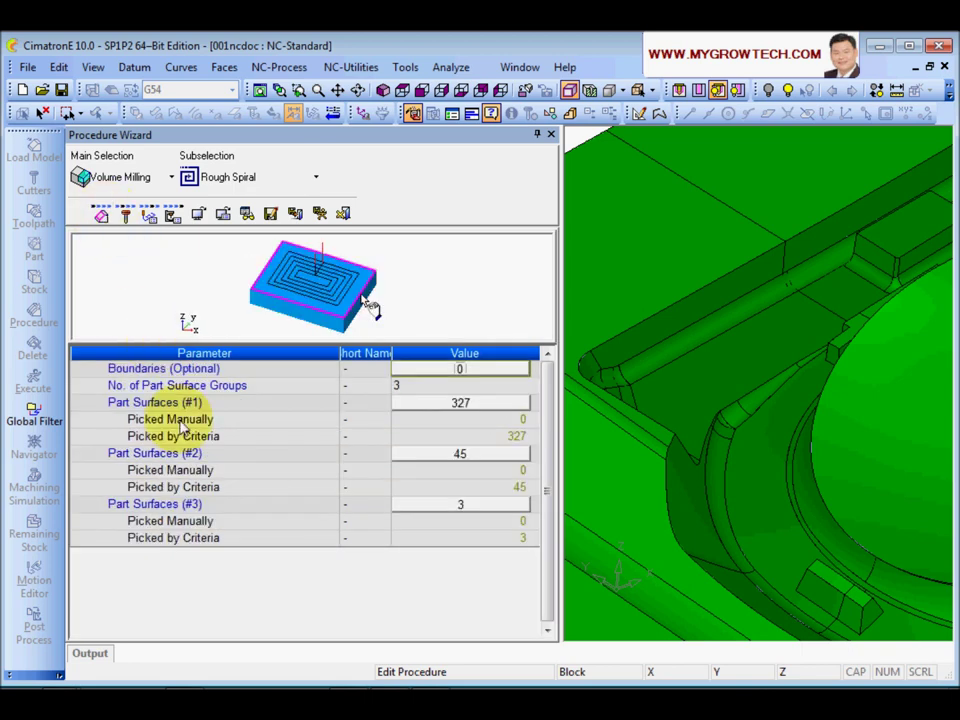
left_click(274, 388)
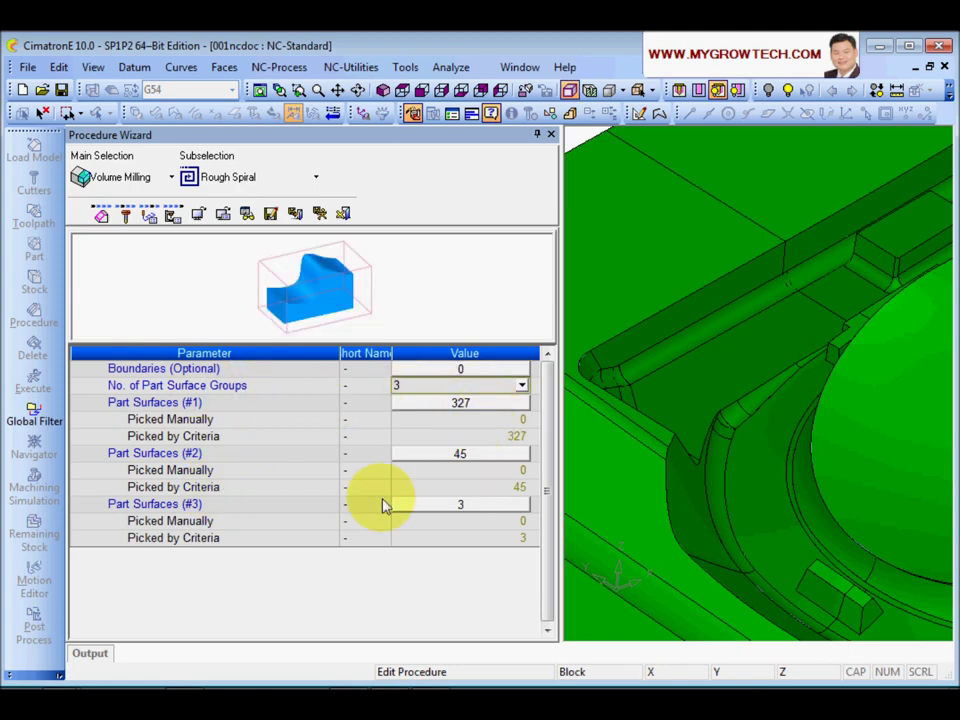
left_click(150, 218)
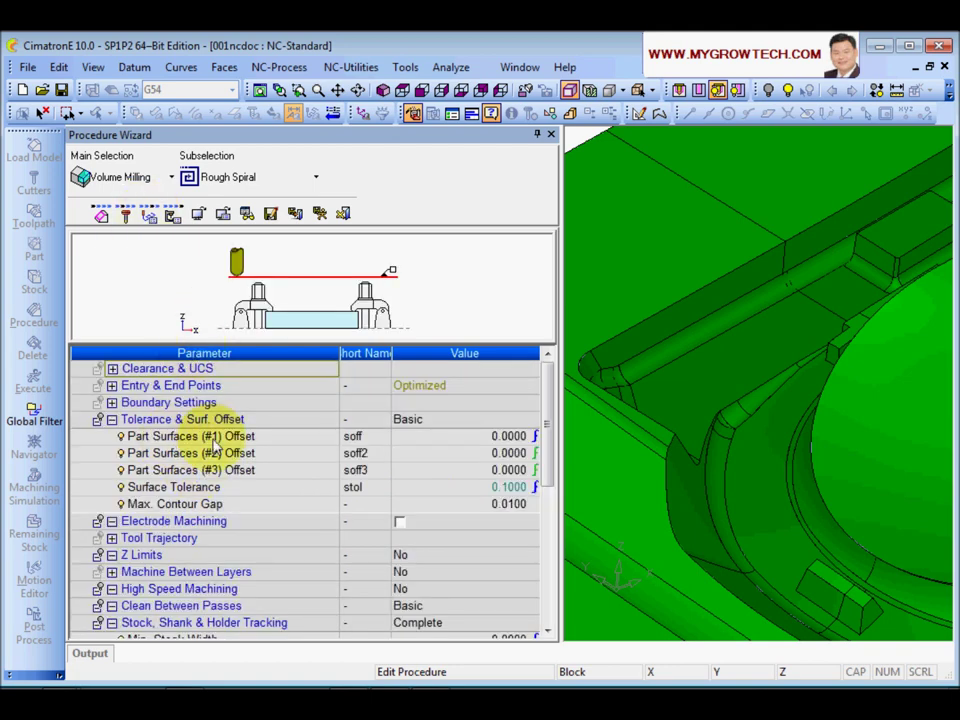
- Set the offsets of Part Surfaces #1, #2 and #3 to 1, 0.5 and 0.3, and collapse Tolerance & Surf. Offset
left_click(421, 438)
type("1")
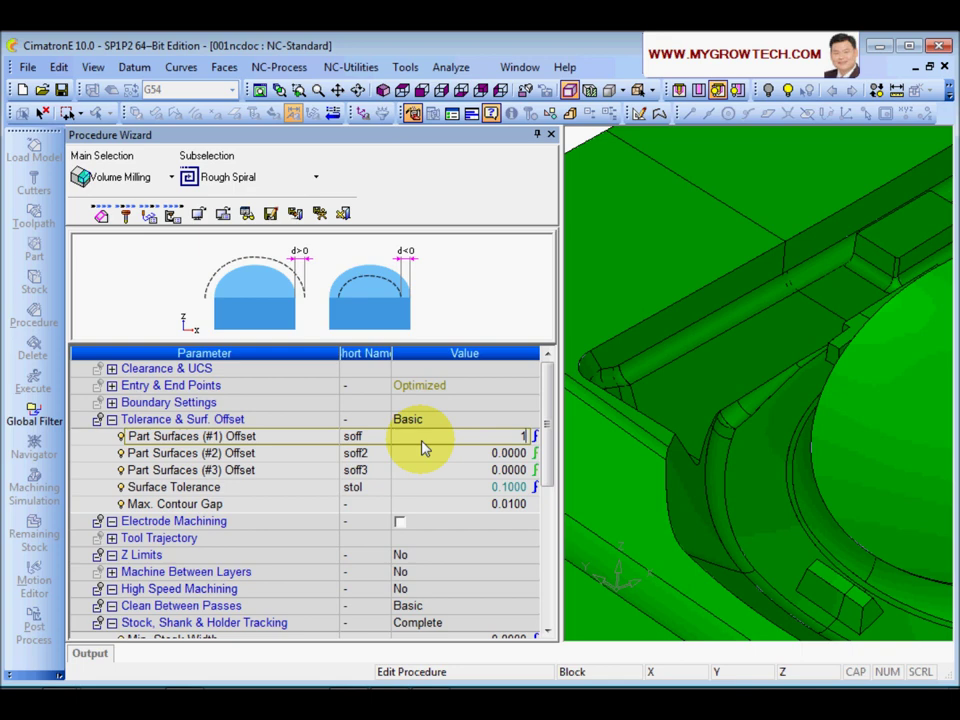
left_click(428, 455)
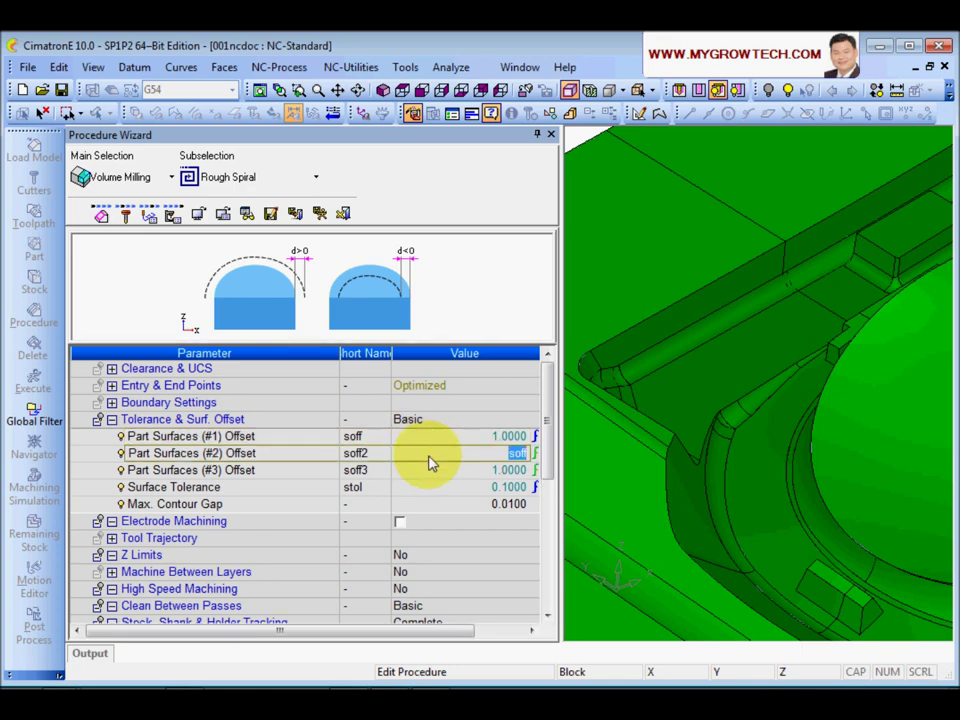
type("0.5")
left_click(447, 476)
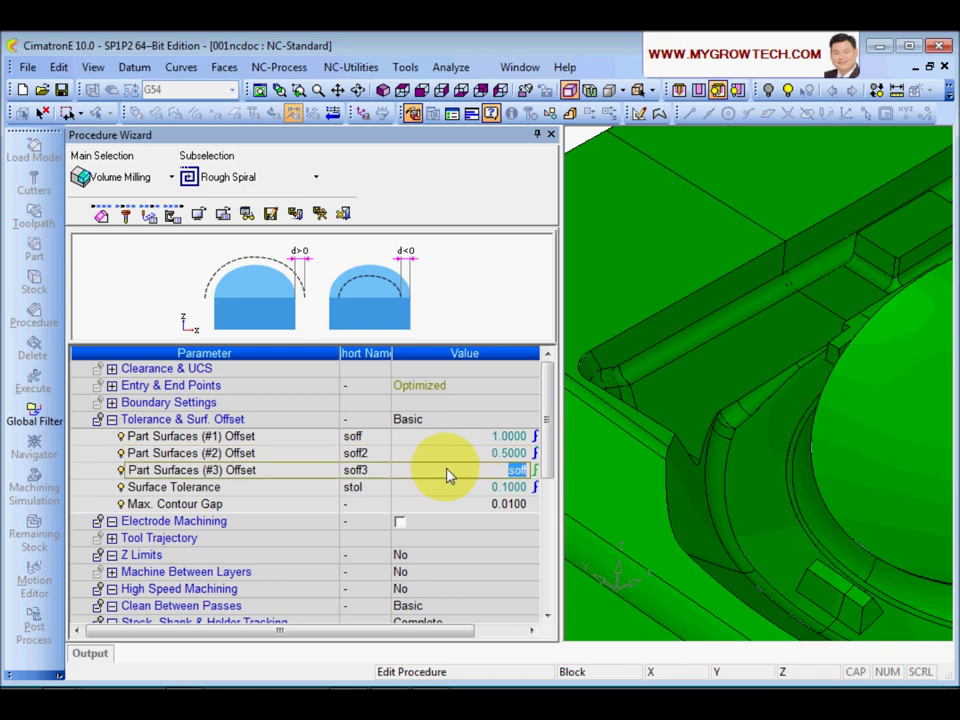
type("0.3")
left_click(317, 473)
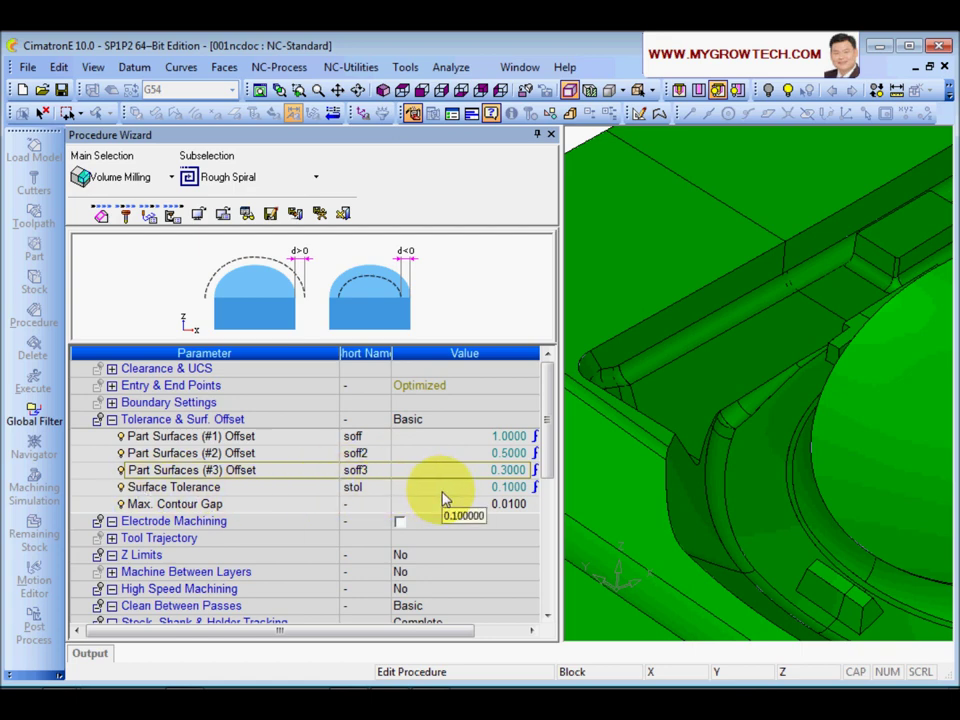
left_click(335, 489)
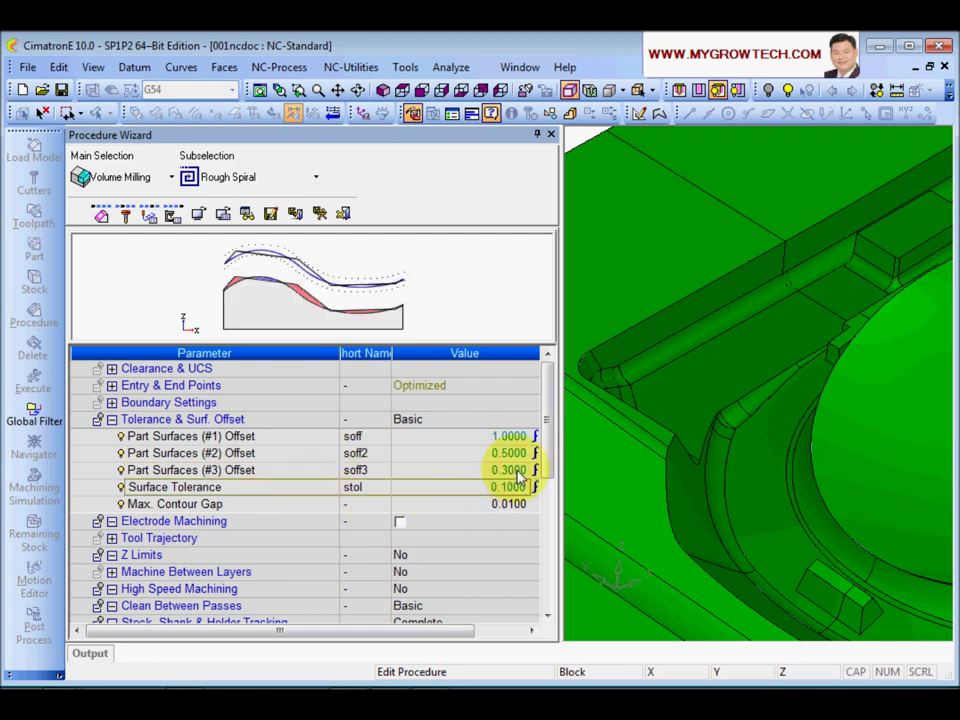
left_click(212, 506)
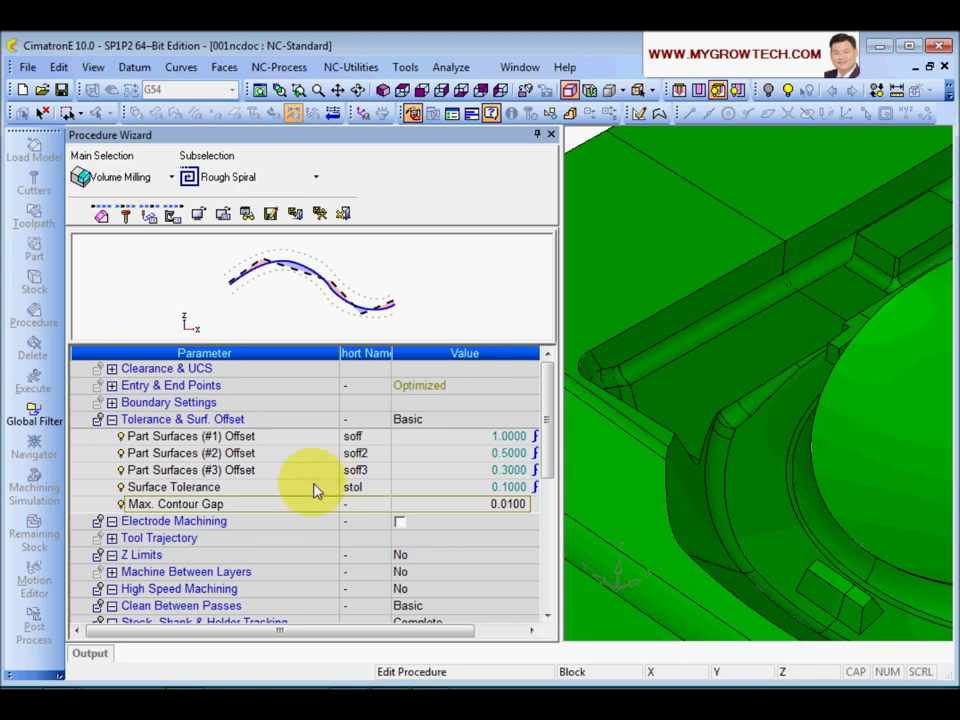
left_click(112, 420)
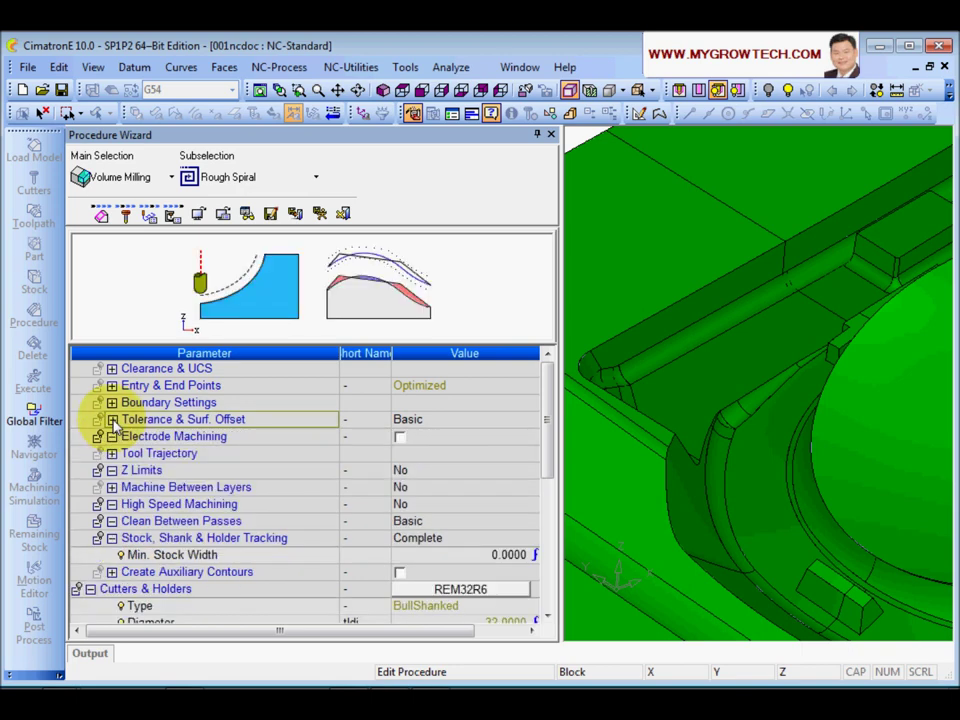
- Try enabling Electrode Machining to view its orbit and spark gap parameters, and disable it again
left_click(240, 441)
left_click(400, 440)
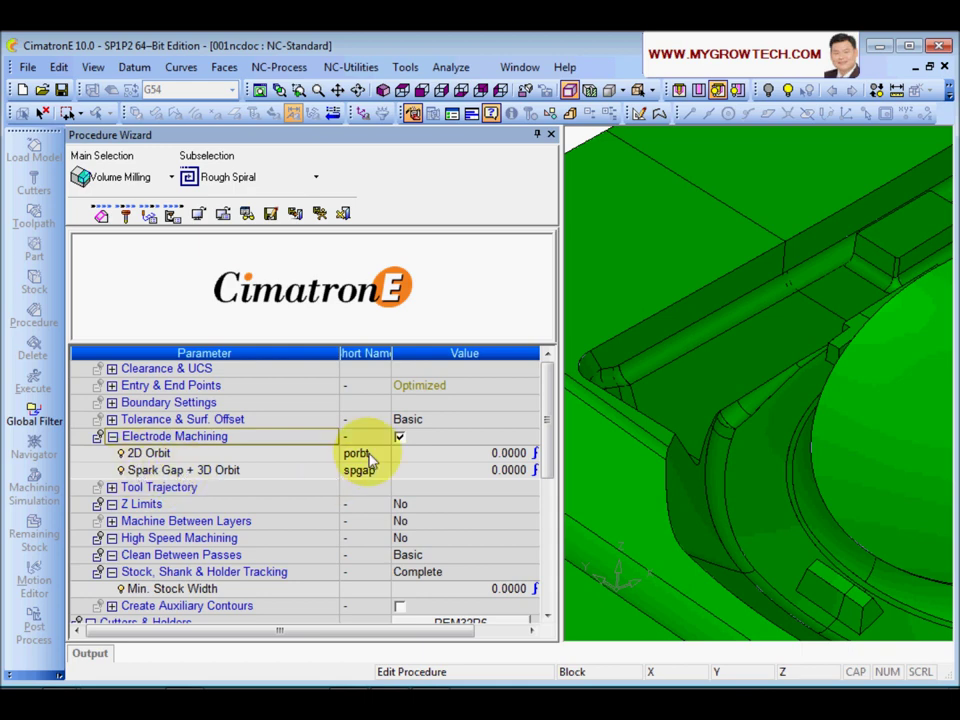
left_click(400, 440)
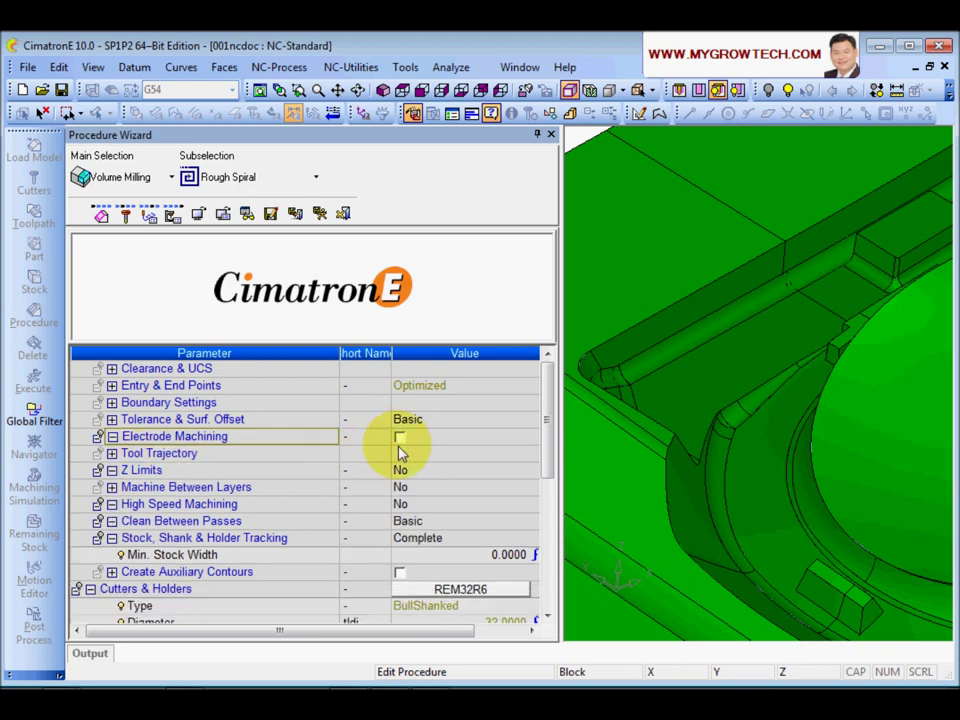
- Expand Tool Trajectory and review the available Calculation and Cutting Mode options without changing them
left_click(112, 453)
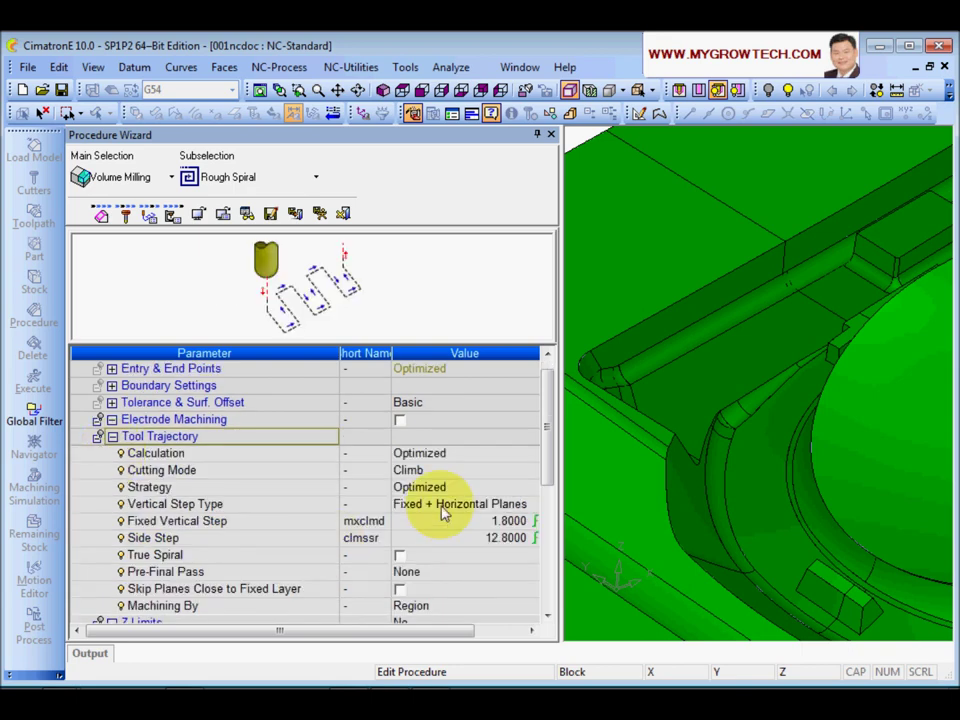
mouse_move(546, 420)
left_mouse_down()
mouse_move(547, 411)
mouse_move(549, 427)
left_mouse_up()
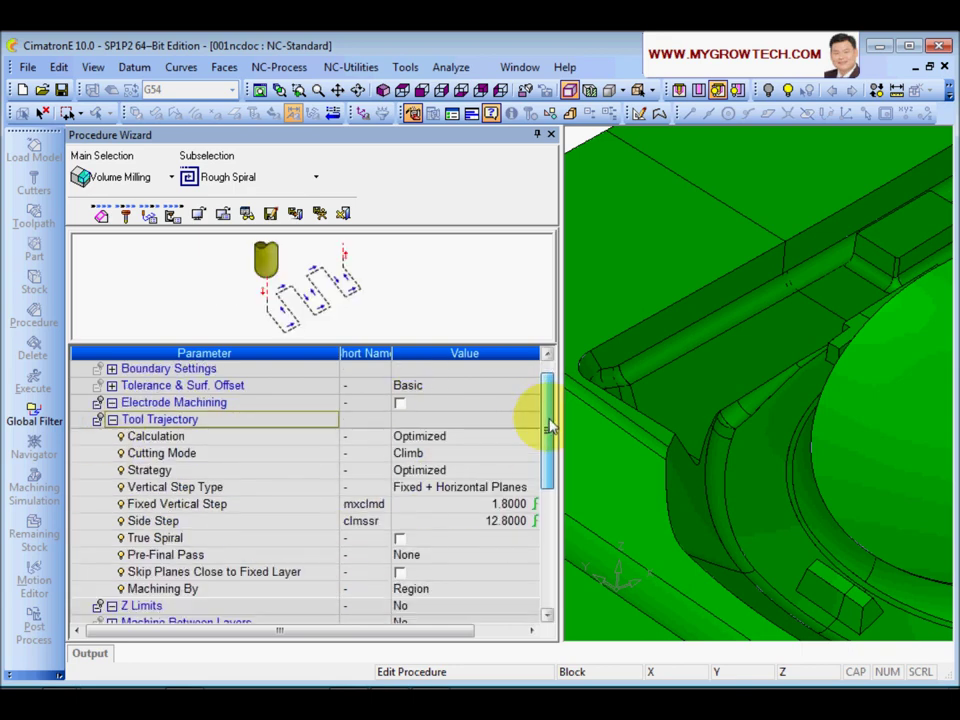
left_click(140, 437)
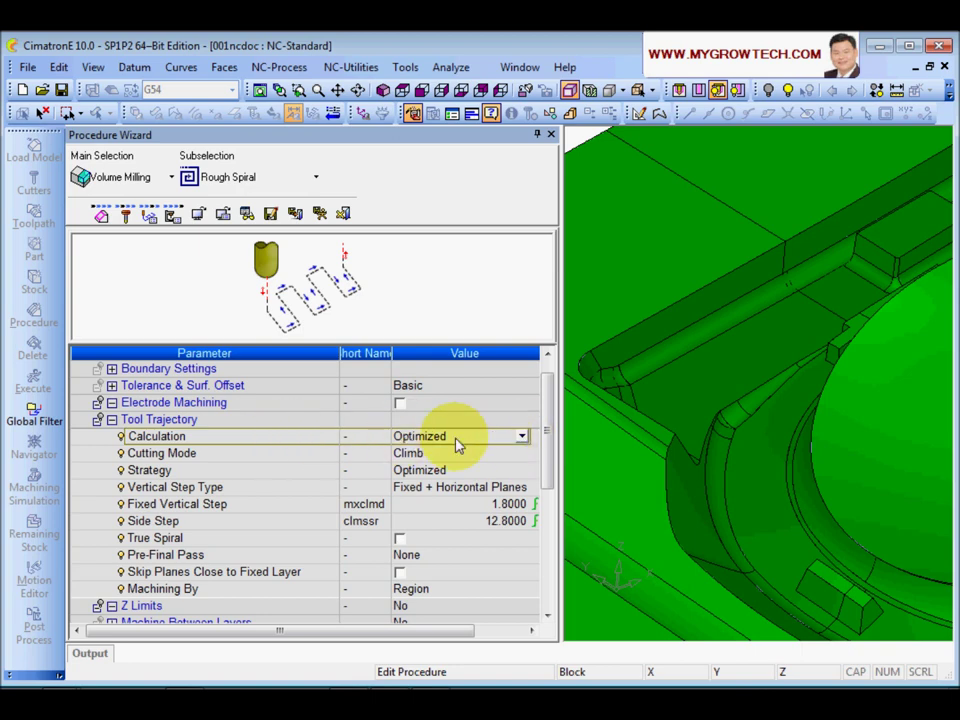
left_click(521, 437)
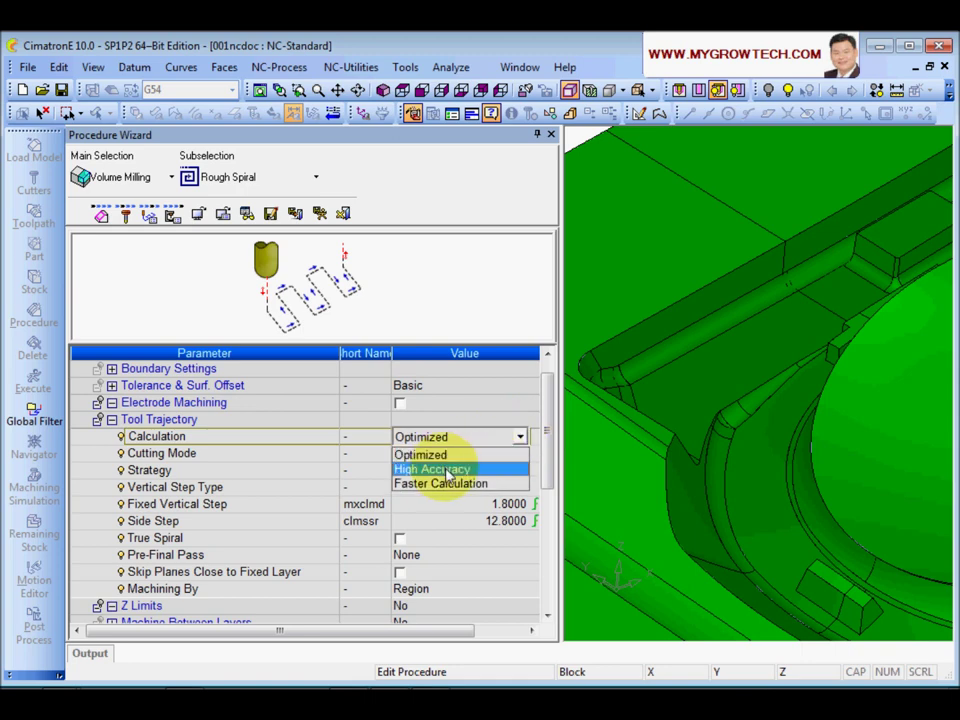
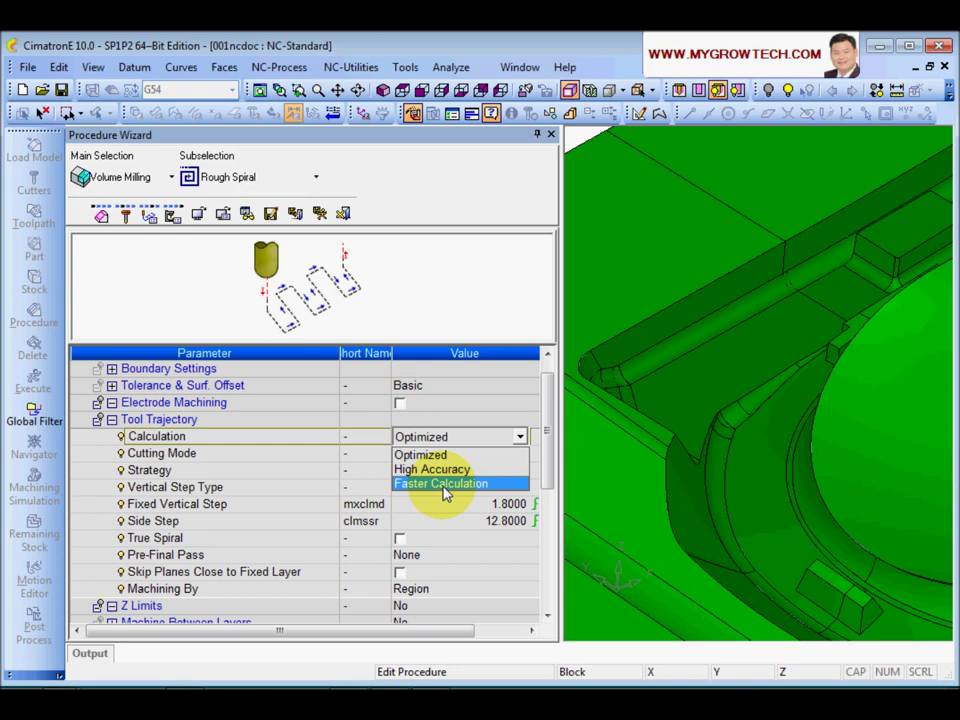
left_click(279, 448)
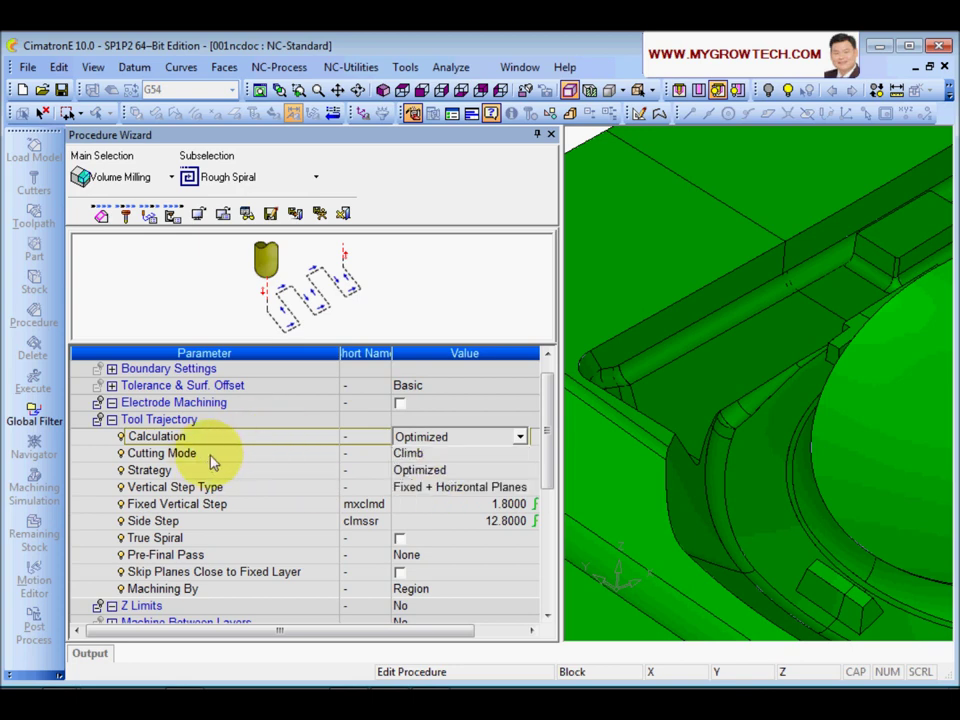
left_click(282, 459)
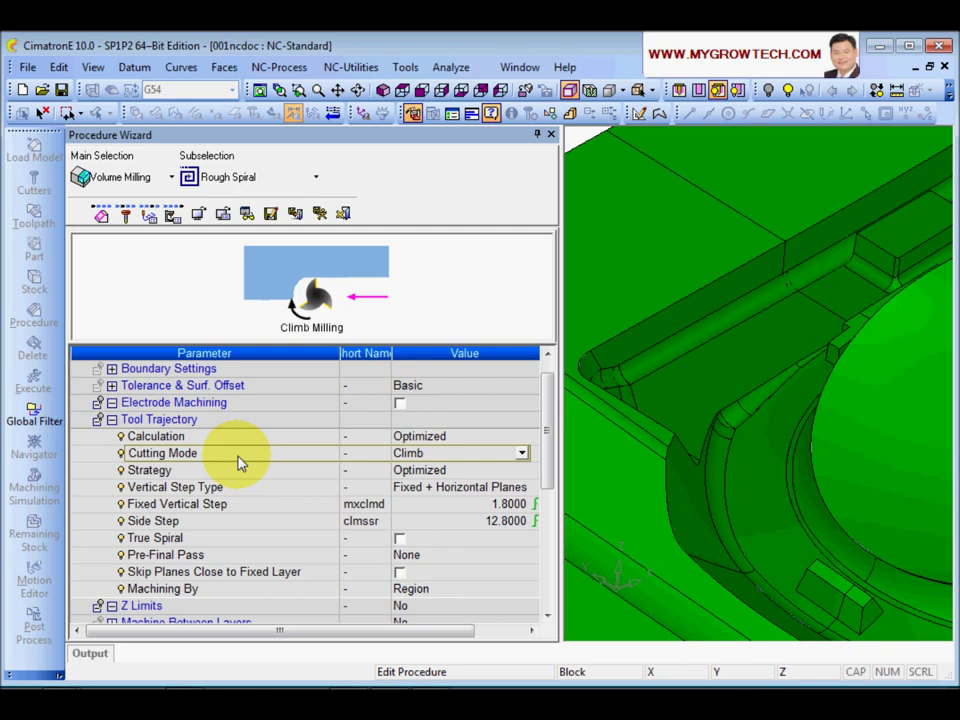
left_click(521, 453)
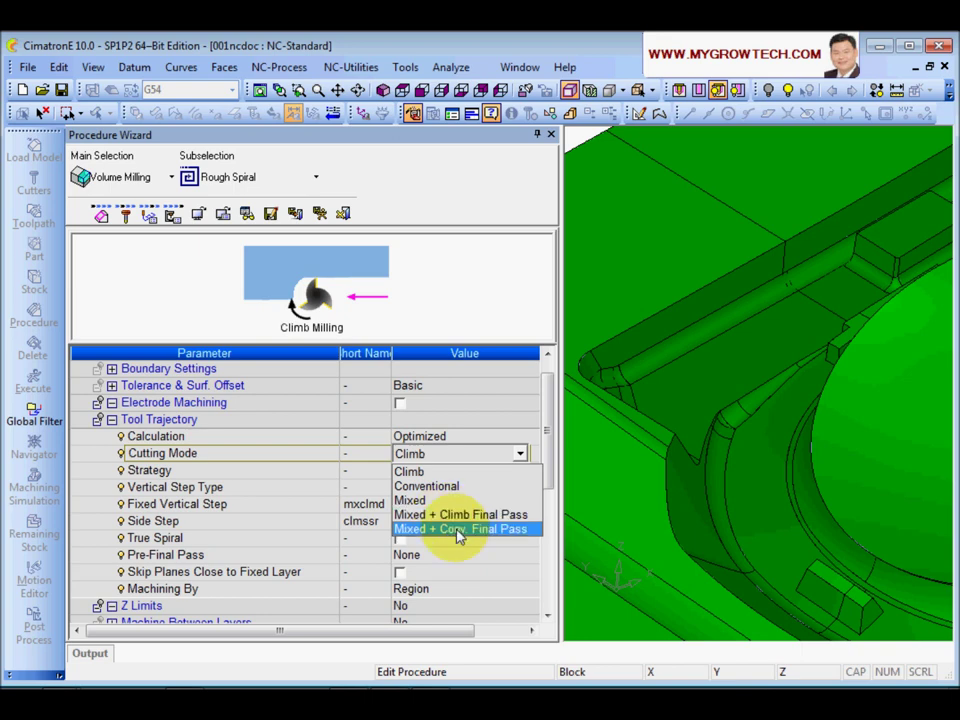
left_click(283, 457)
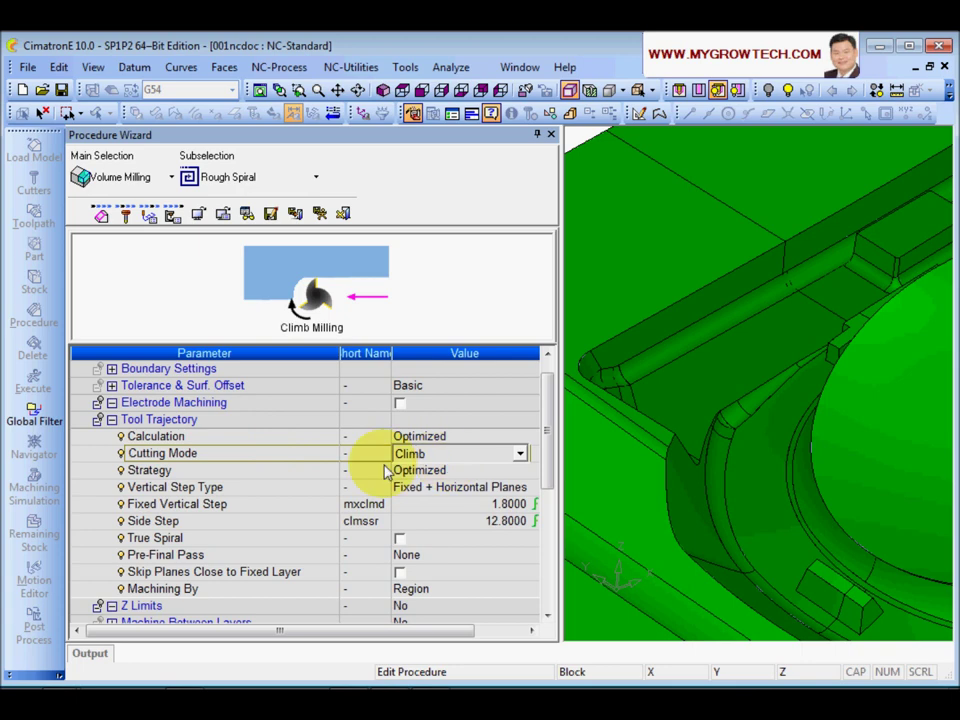
- Try the User-Defined strategy to view its additional parameters, and set Strategy back to Optimized
left_click(290, 470)
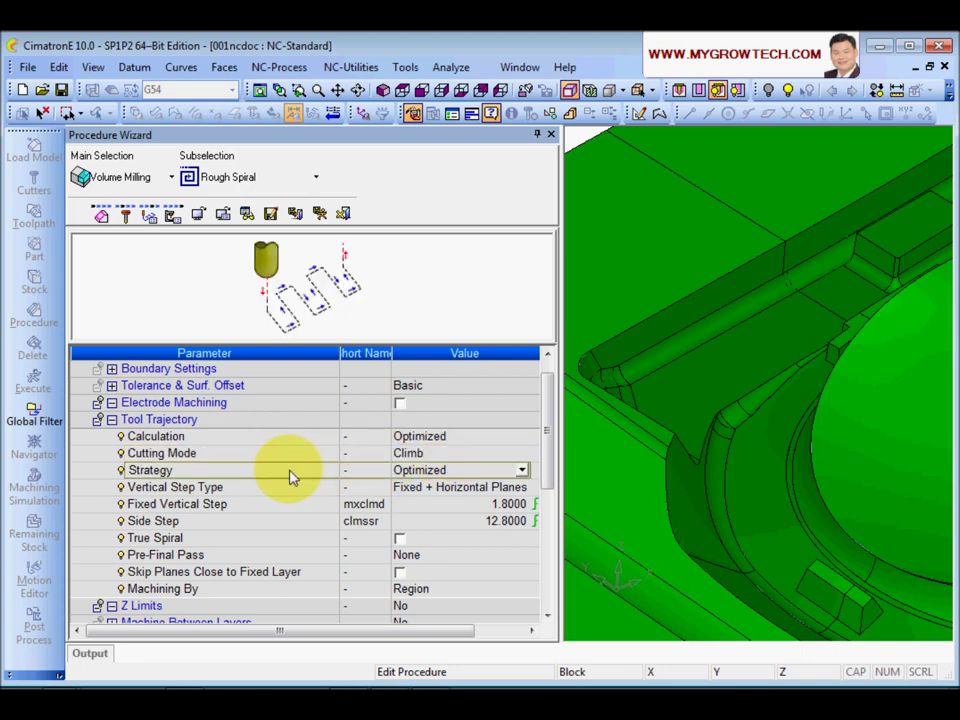
left_click(520, 472)
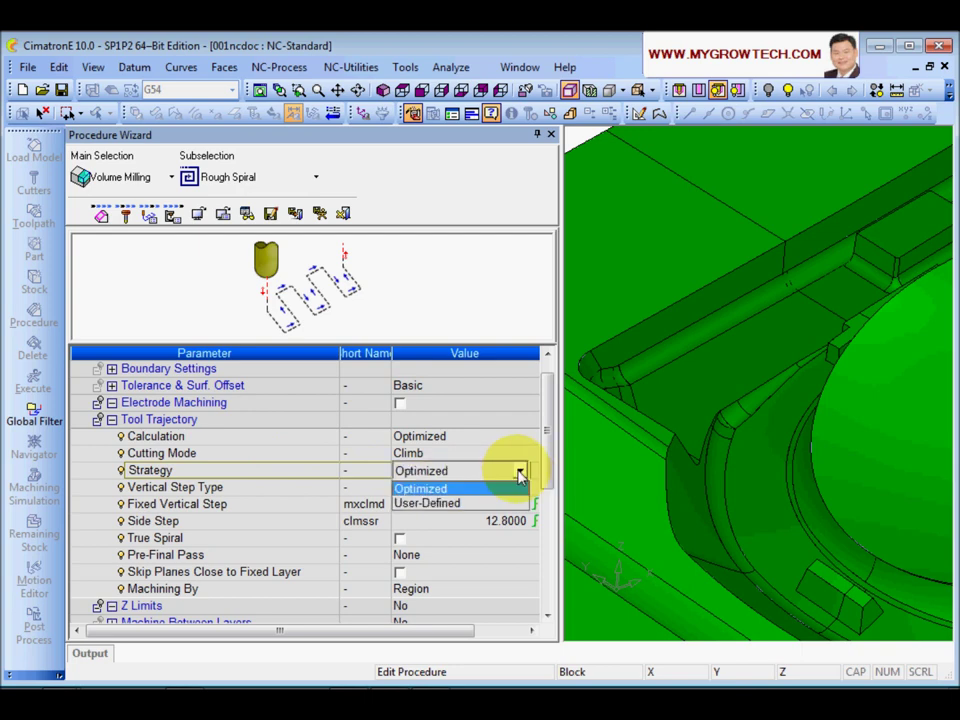
left_click(428, 504)
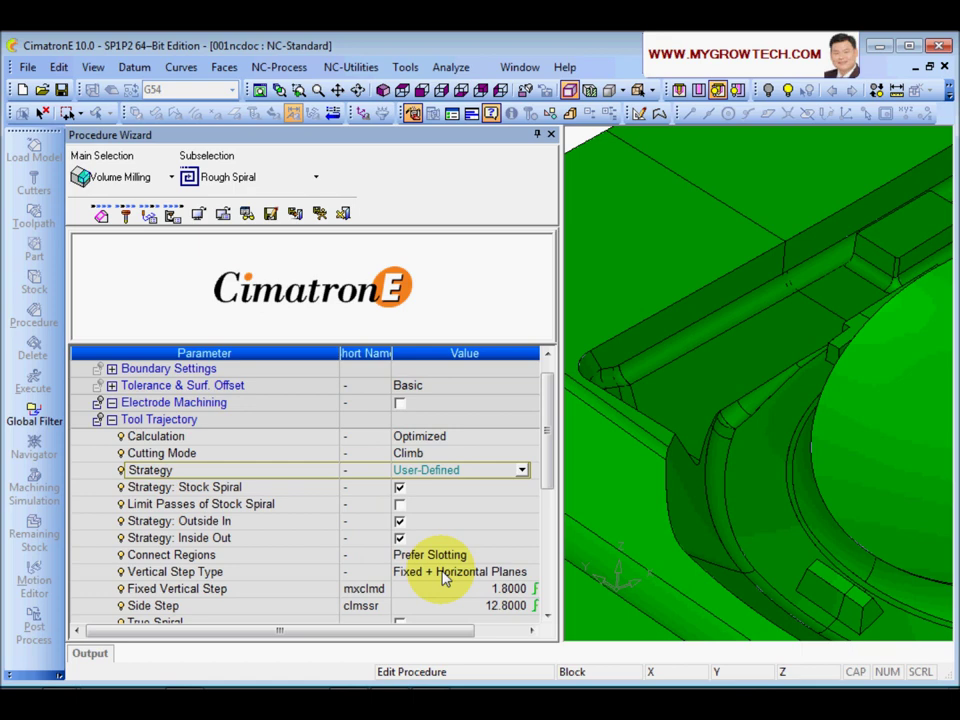
left_click(521, 470)
left_click(420, 488)
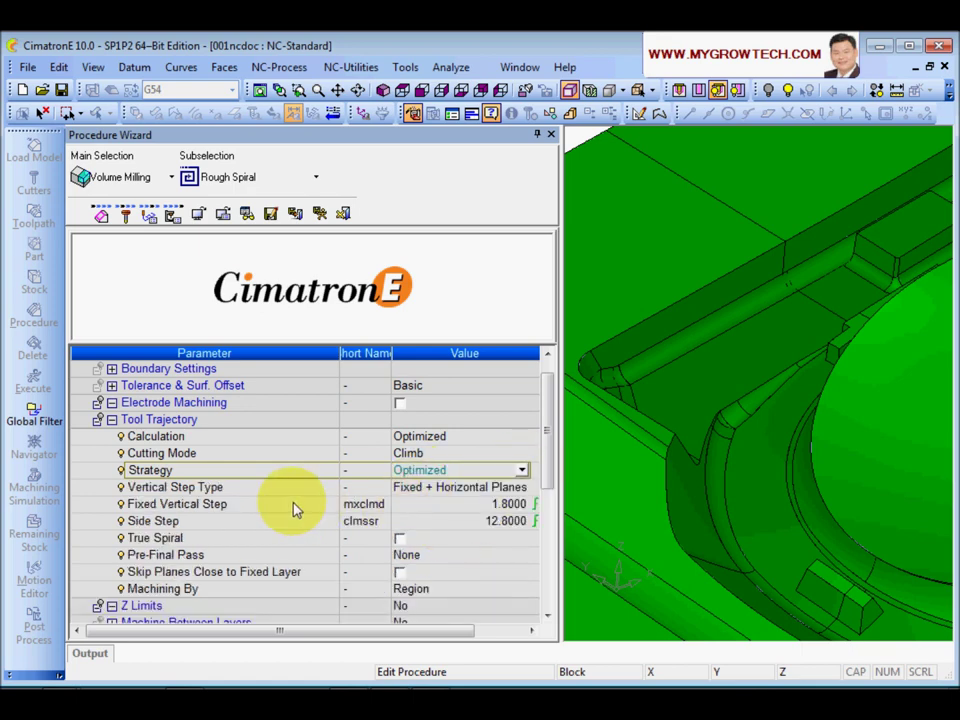
- Try Fixed as the Vertical Step Type to compare its preview, and switch back to Fixed + Horizontal Planes
left_click(197, 488)
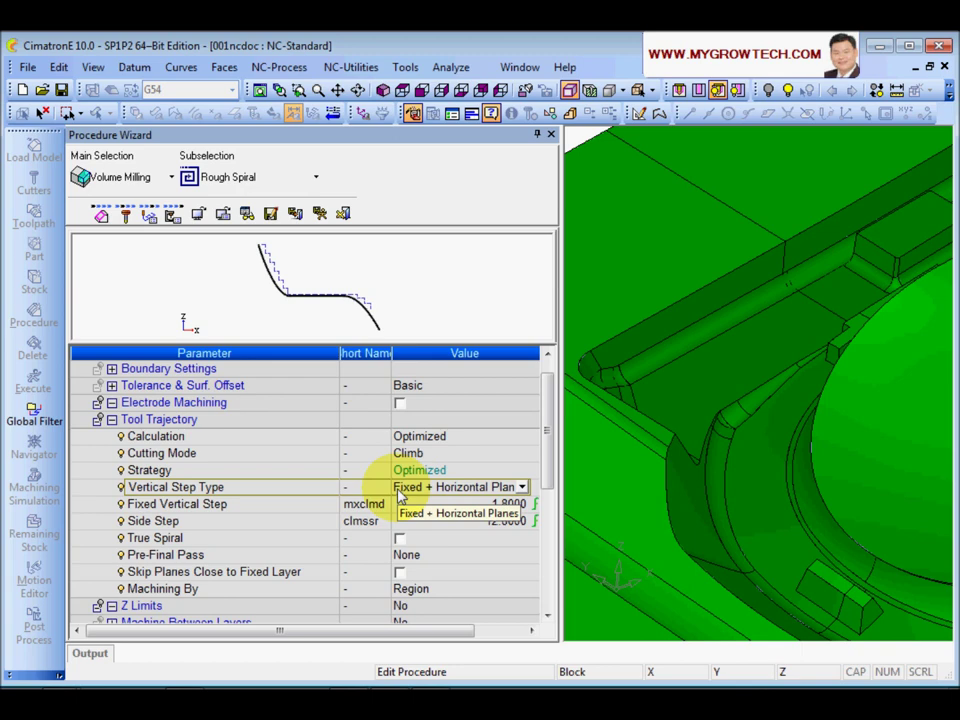
left_click(520, 488)
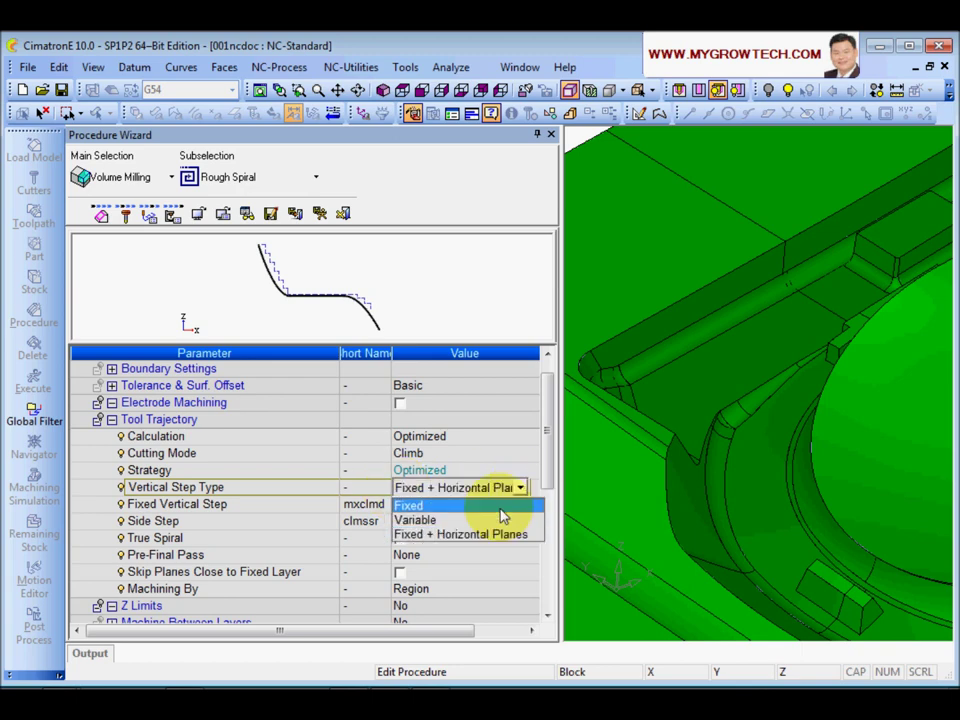
left_click(475, 536)
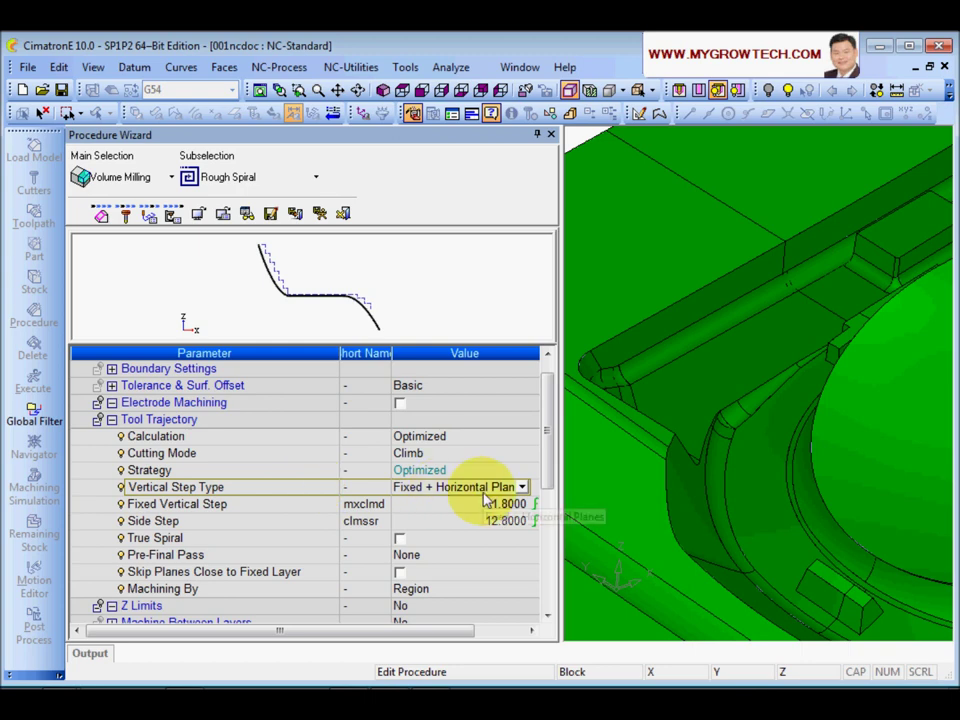
left_click(516, 489)
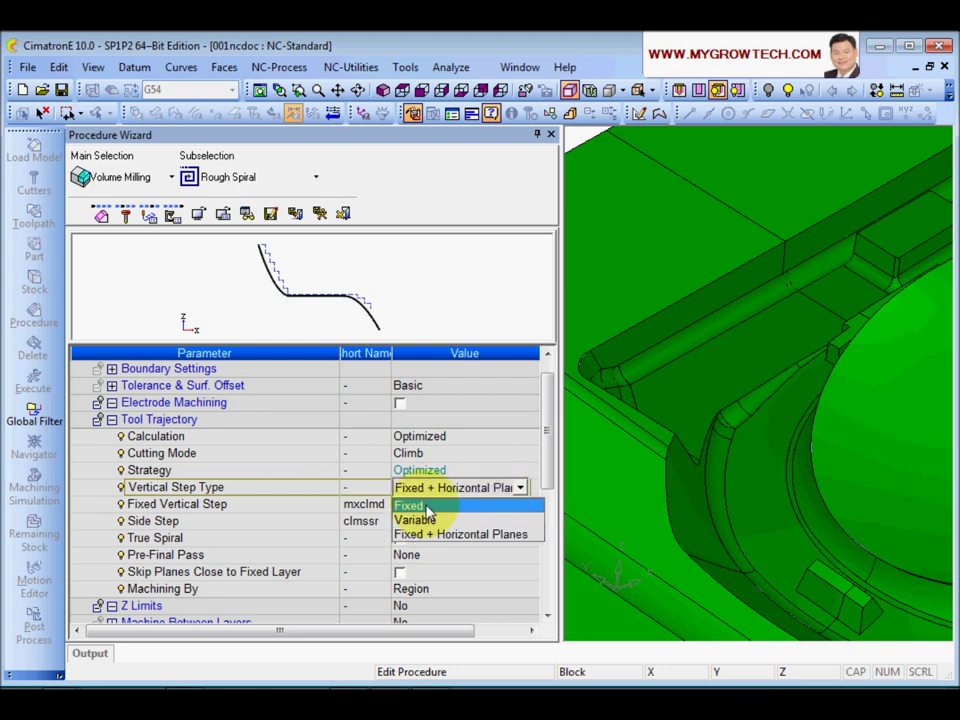
left_click(425, 505)
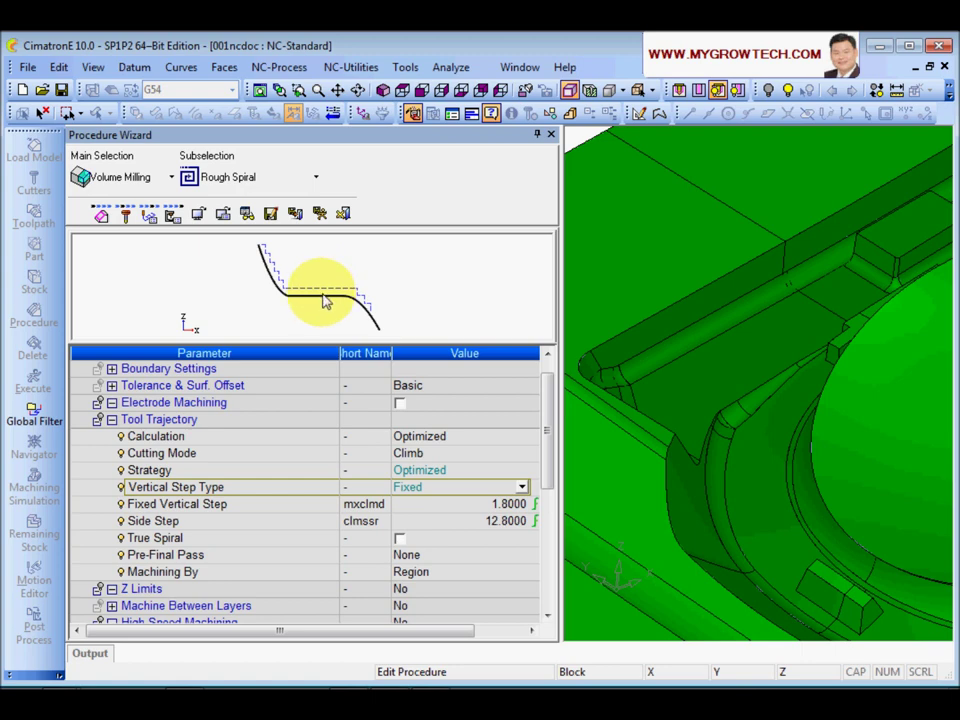
left_click(521, 487)
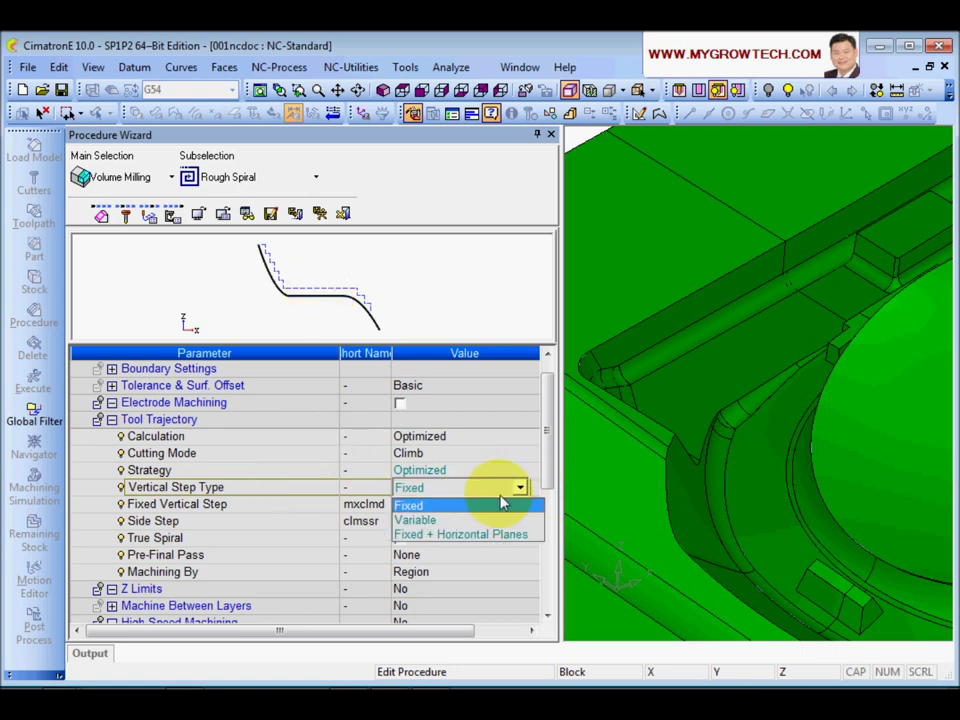
left_click(446, 540)
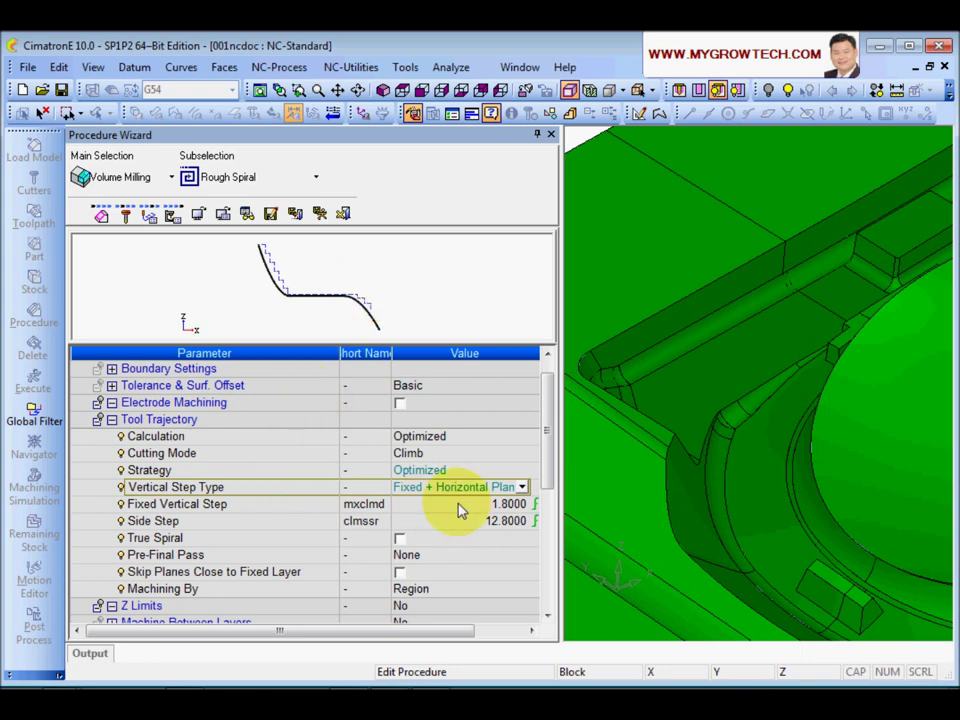
- Enable Skip Planes Close to Fixed Layer in the tool trajectory parameters
left_click(212, 572)
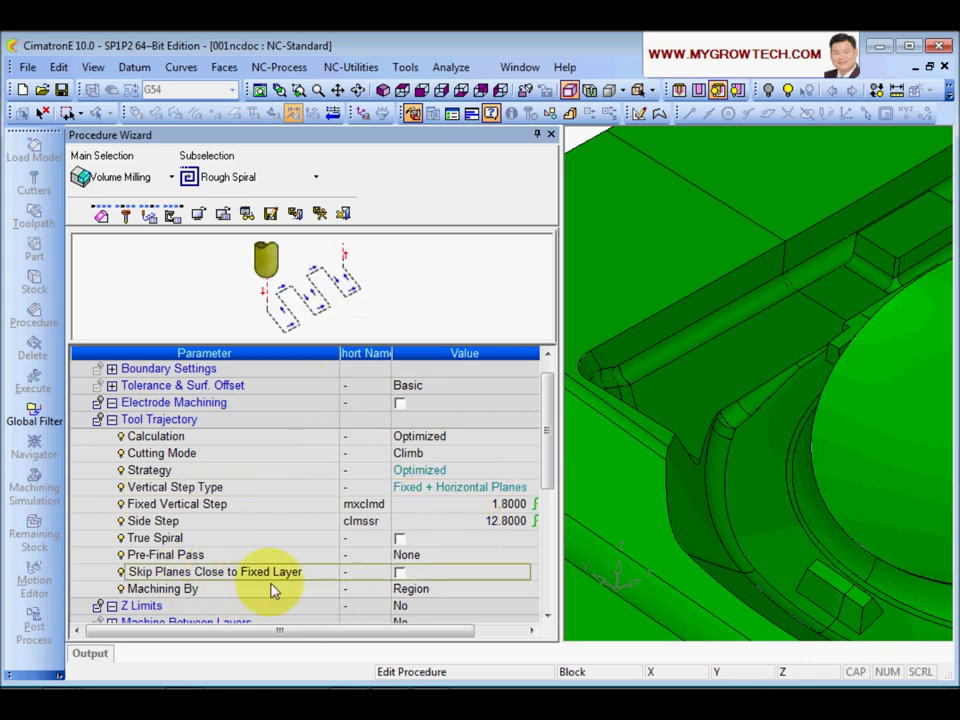
left_click(547, 616)
left_click(547, 616)
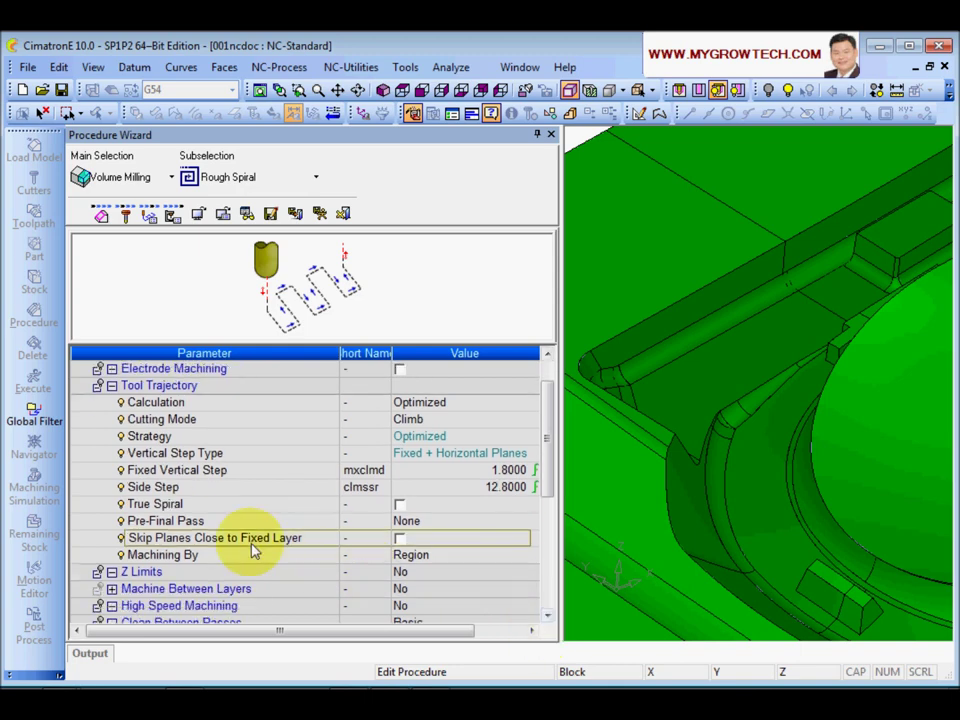
left_click(399, 539)
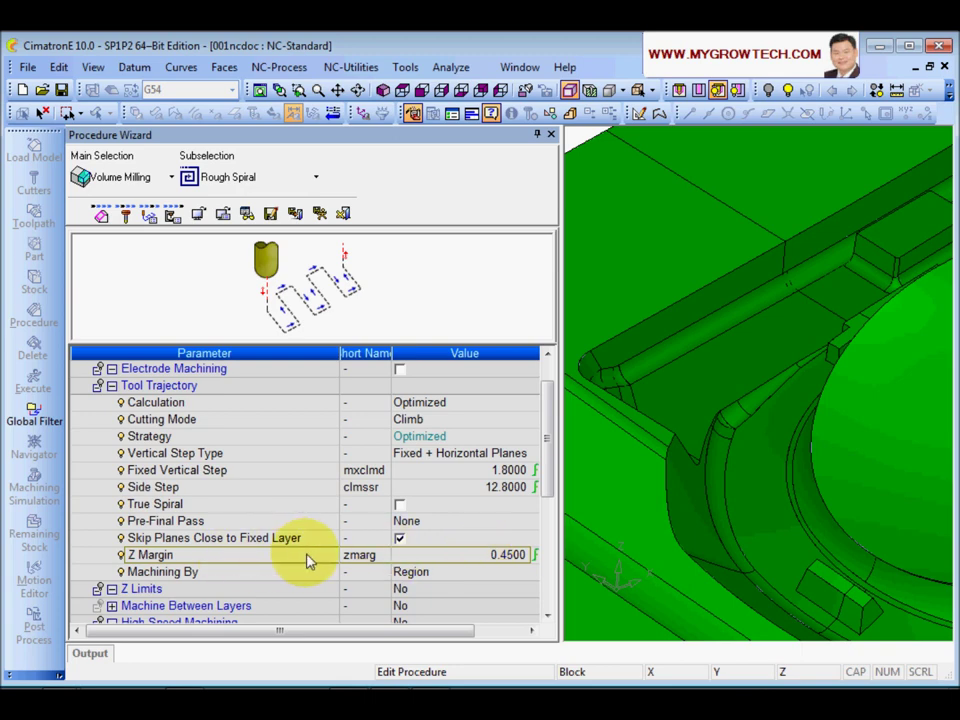
- Enable True Spiral and read its help topic comparing true spiral and spiral toolpaths
left_click(255, 510)
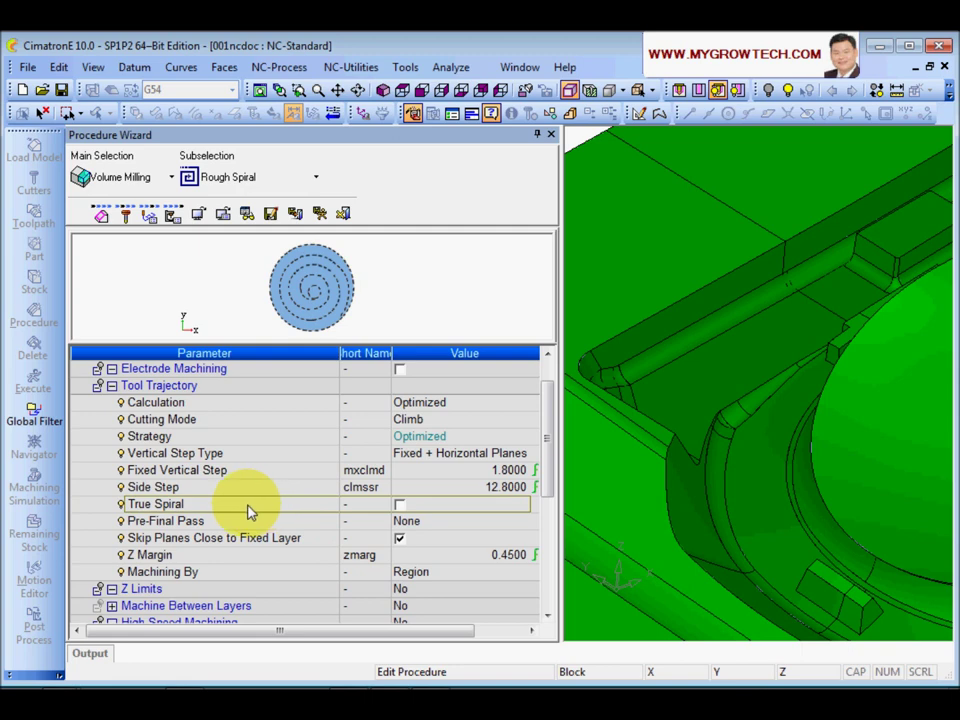
left_click(400, 505)
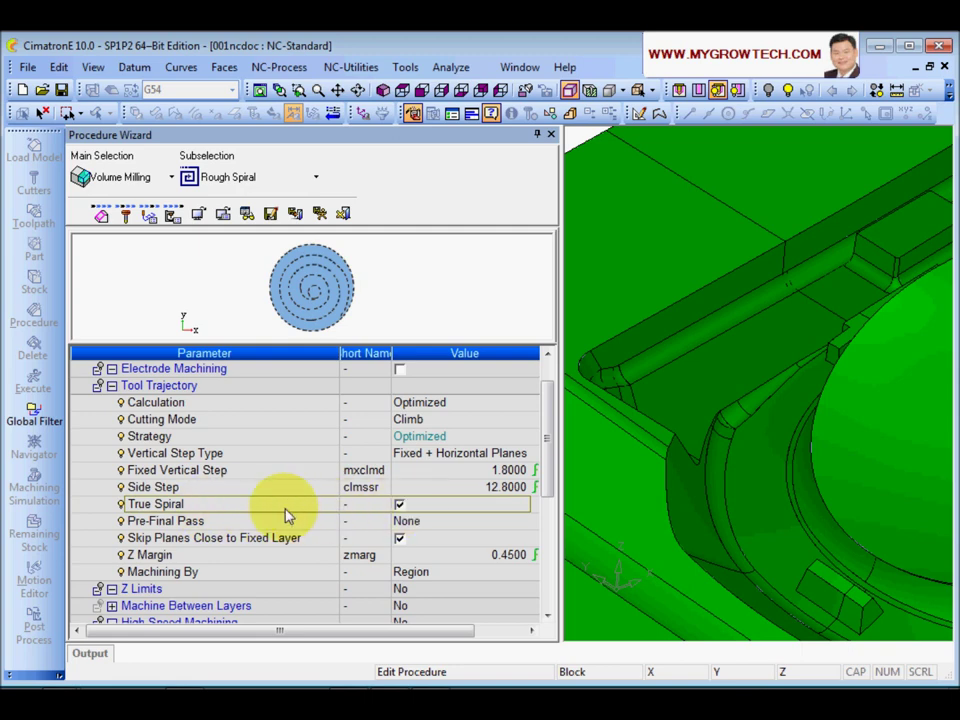
key("F1")
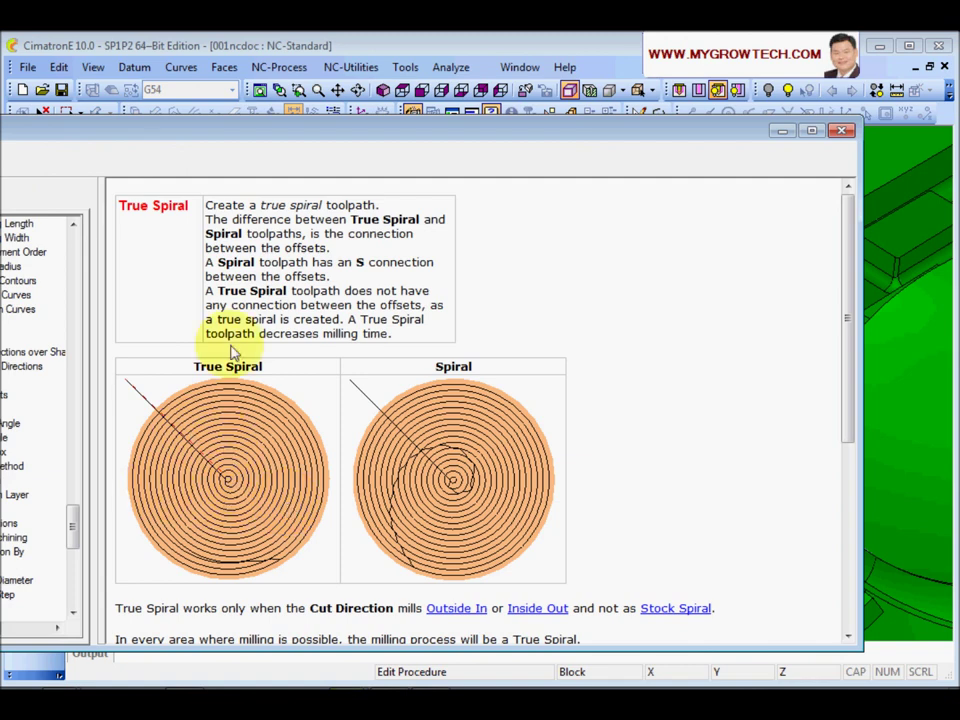
left_click(842, 131)
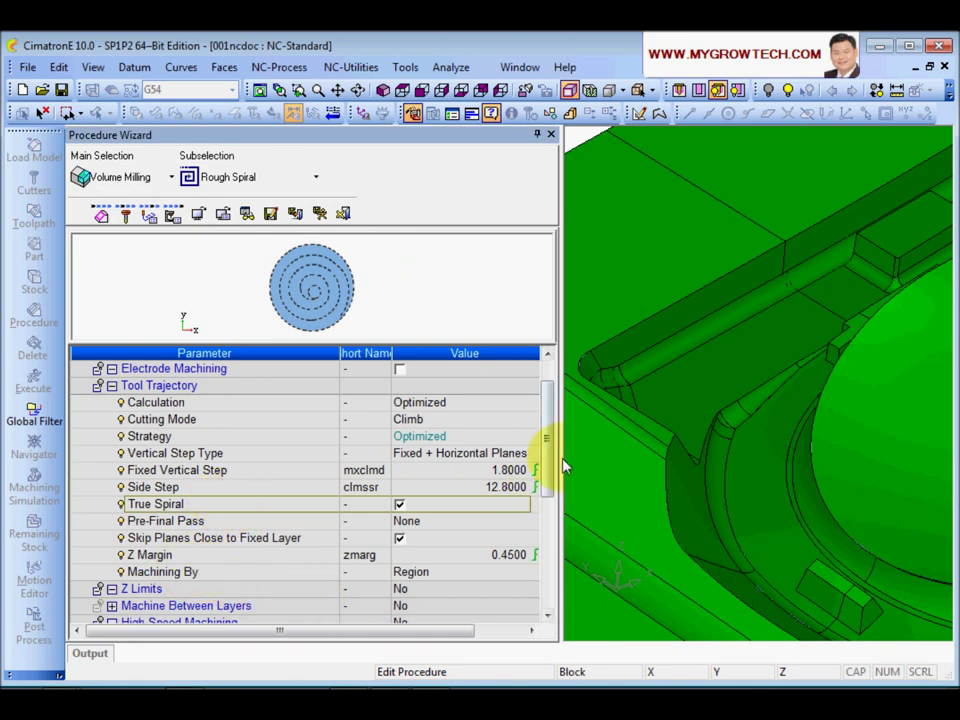
- Choose Region for the Machining By parameter under Tool Trajectory
left_click_drag(546, 444, 549, 469)
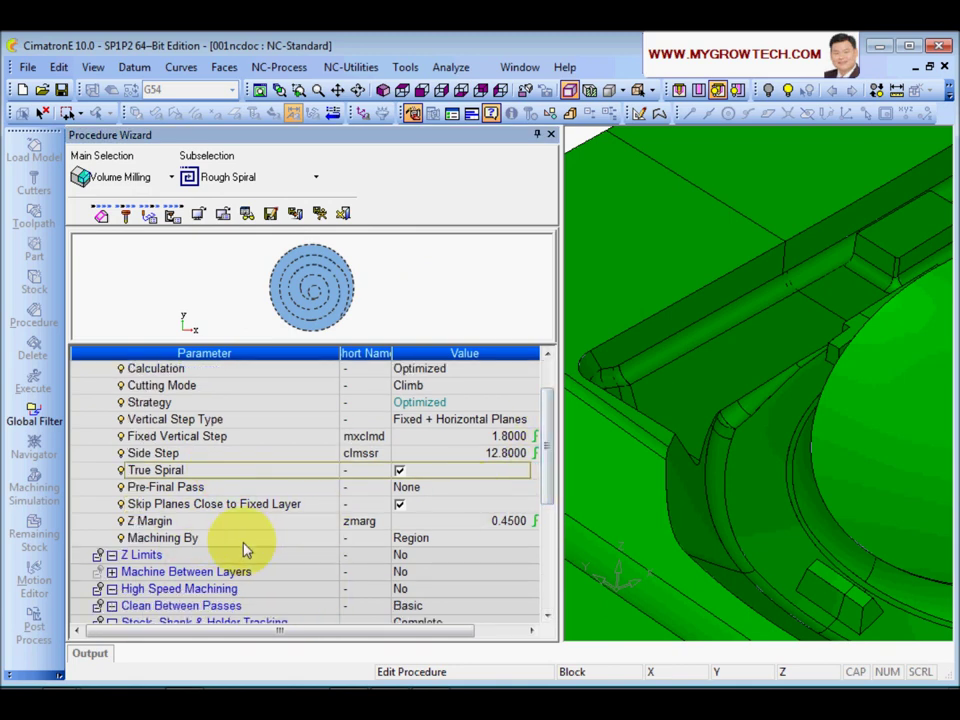
left_click(213, 540)
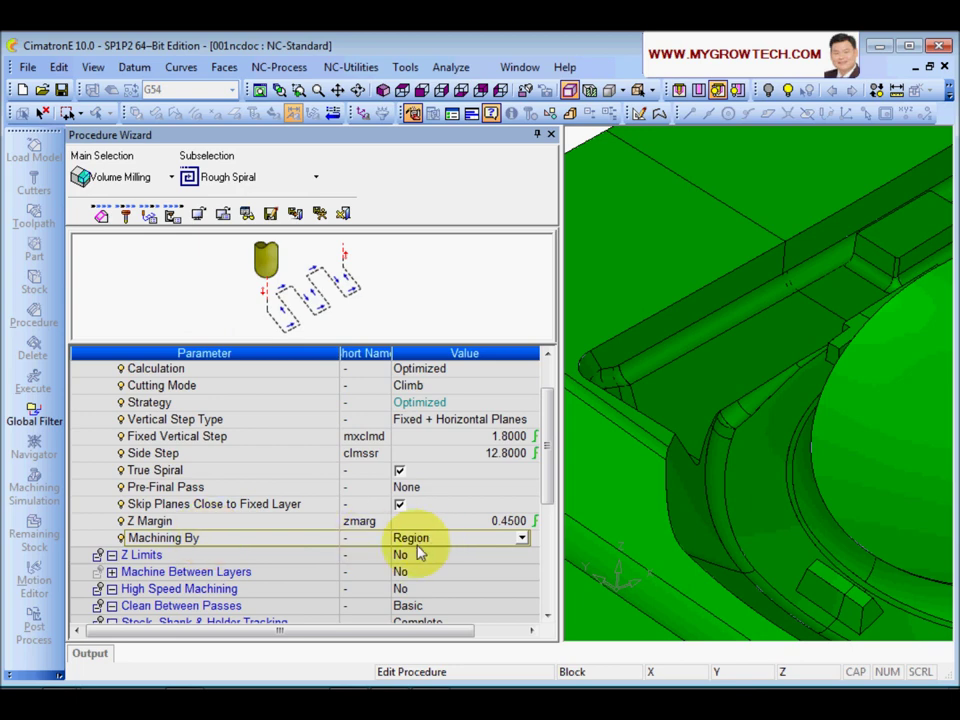
left_click(522, 538)
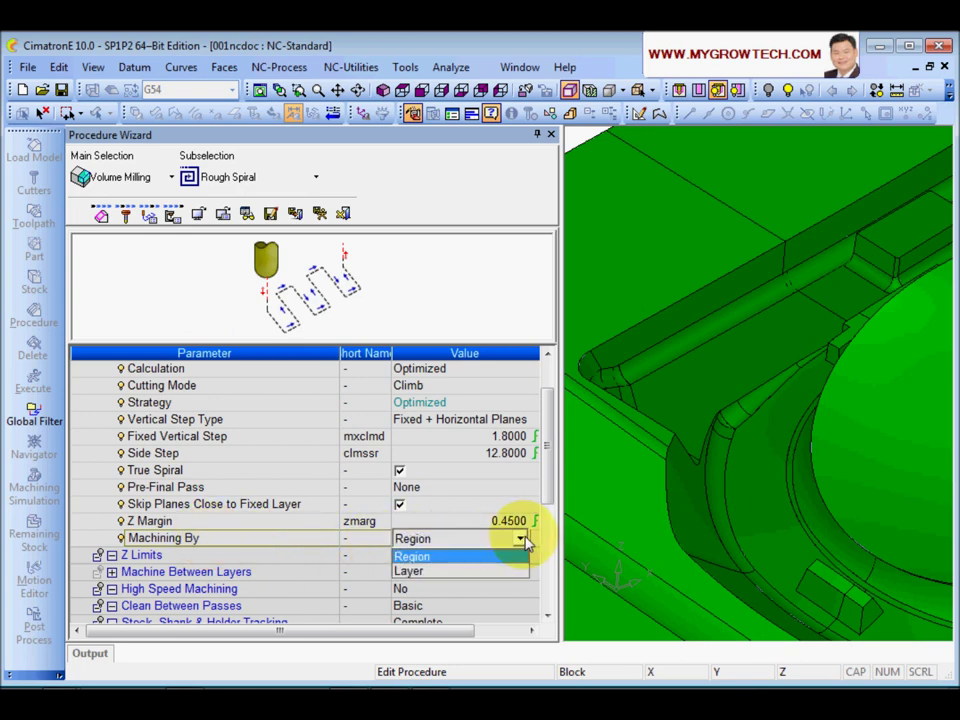
left_click(450, 555)
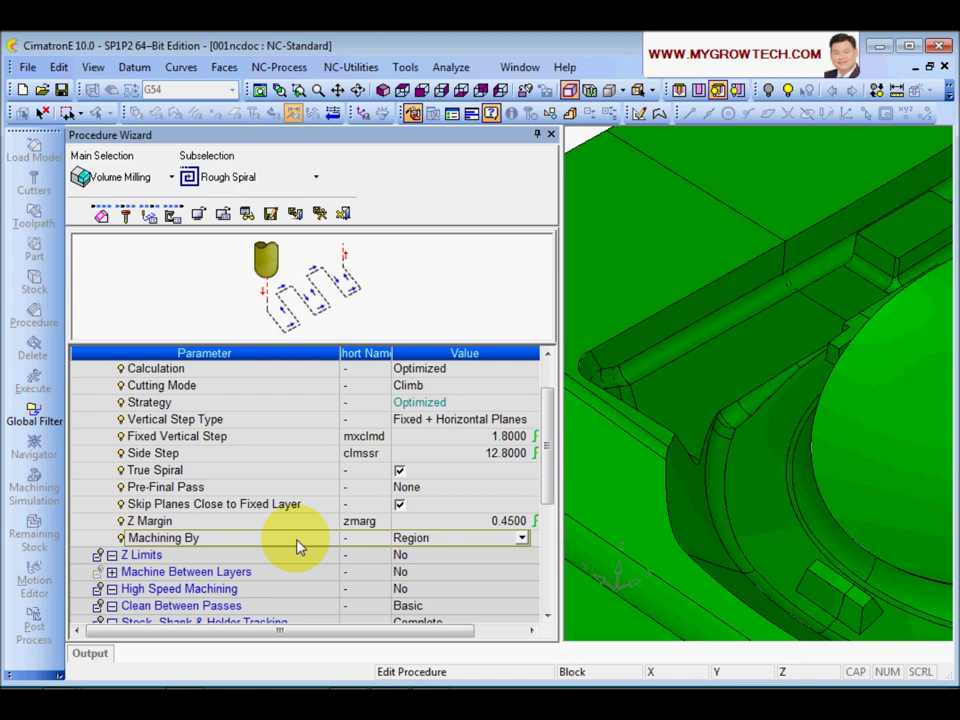
- Examine the Region and Layer illustrations in the Machining By help topic and close the help
key("F1")
left_click(200, 335)
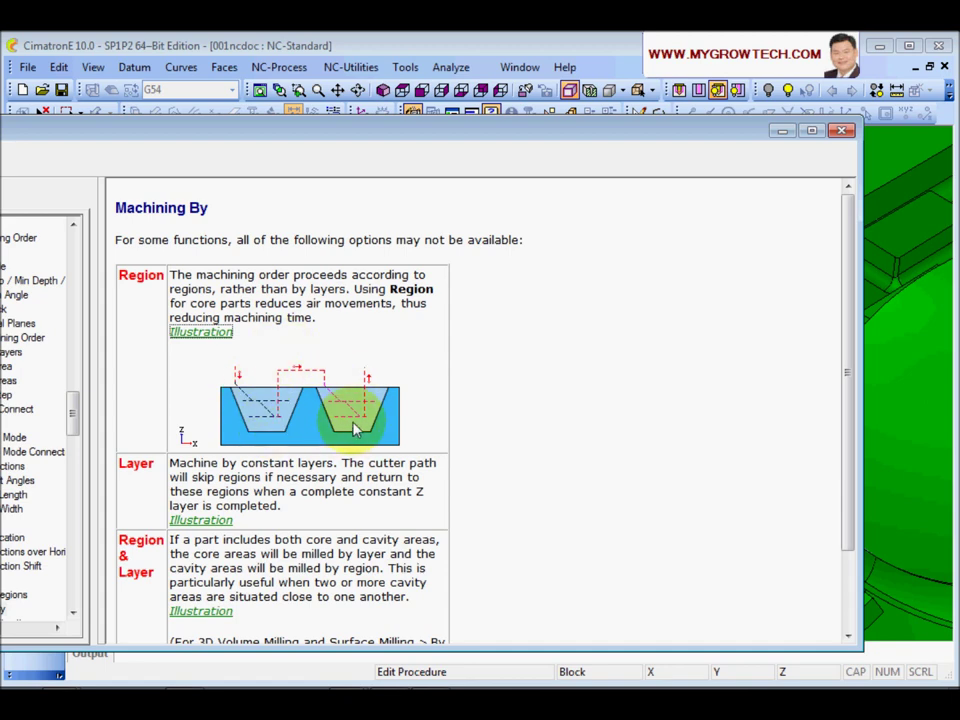
left_click(200, 521)
scroll(490, 489, "down", 2)
scroll(495, 488, "down", 3)
scroll(470, 490, "up", 2)
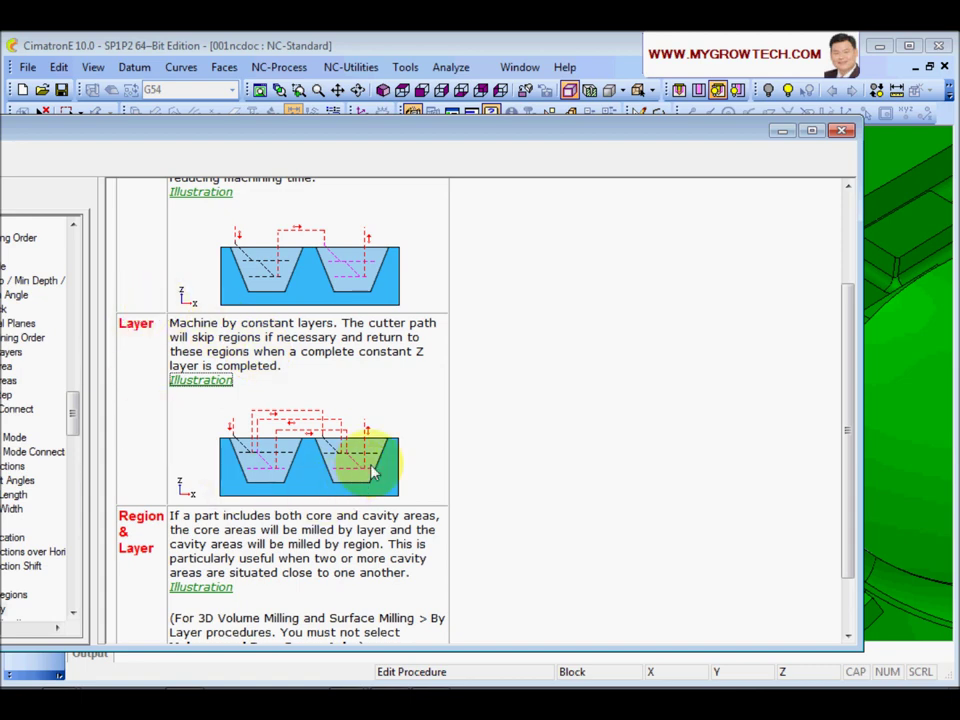
scroll(360, 478, "up", 1)
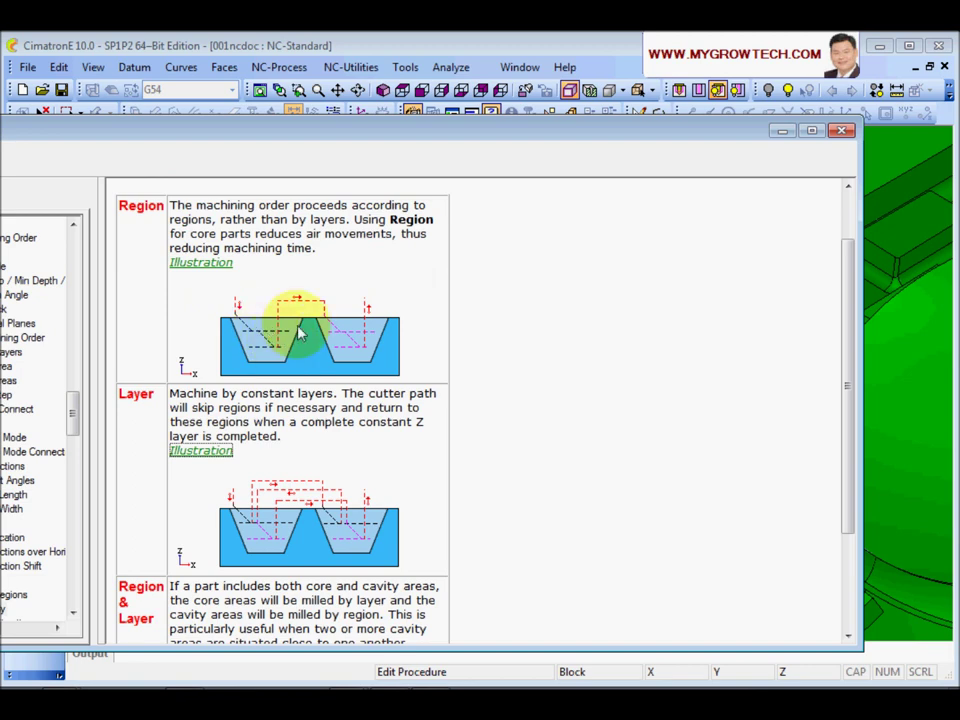
left_click(842, 130)
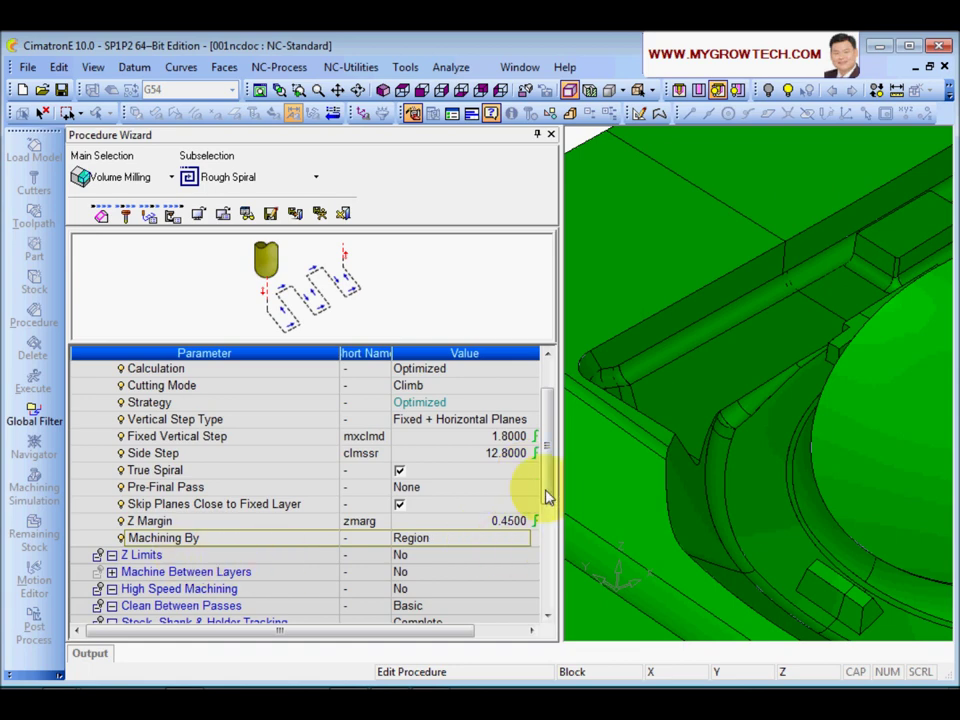
- Collapse the Tool Trajectory group in the motion parameters
scroll(546, 497, "down", 1)
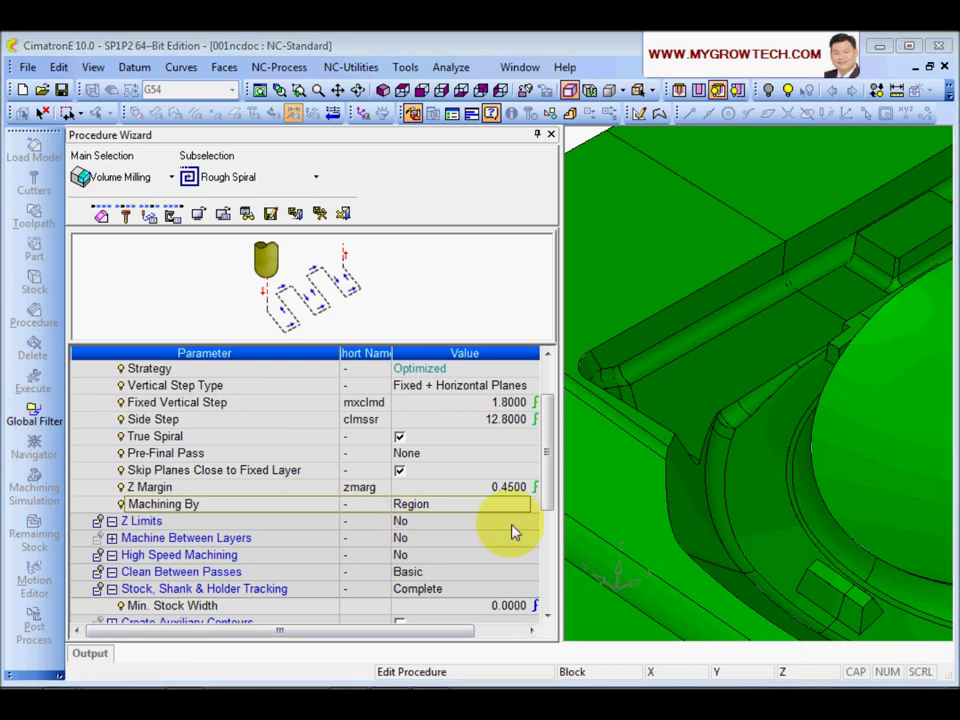
scroll(551, 476, "up", 2)
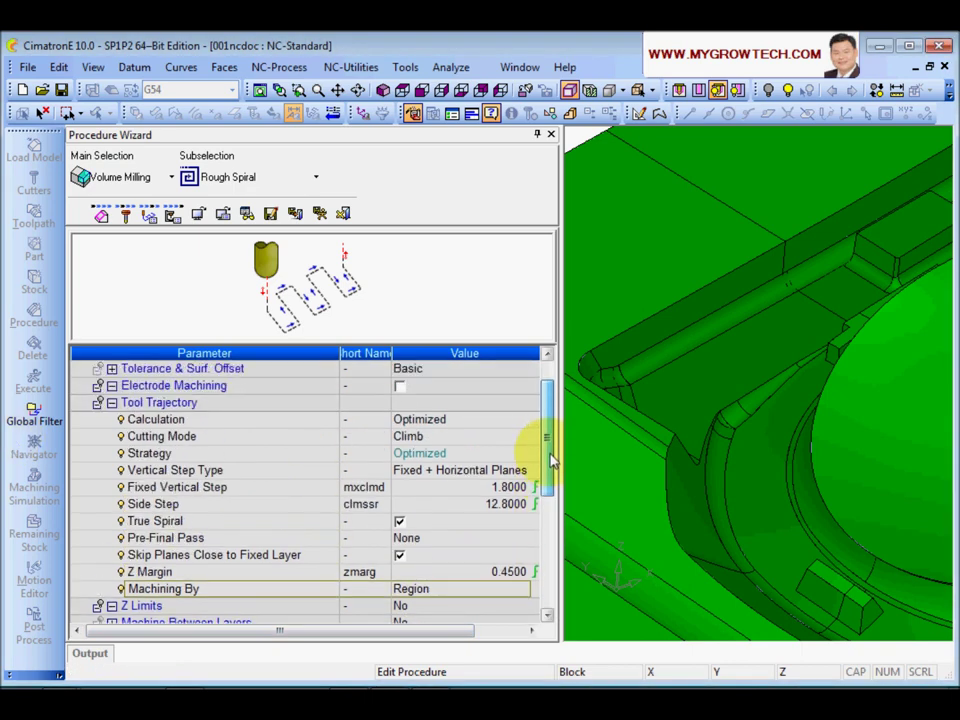
left_click(112, 402)
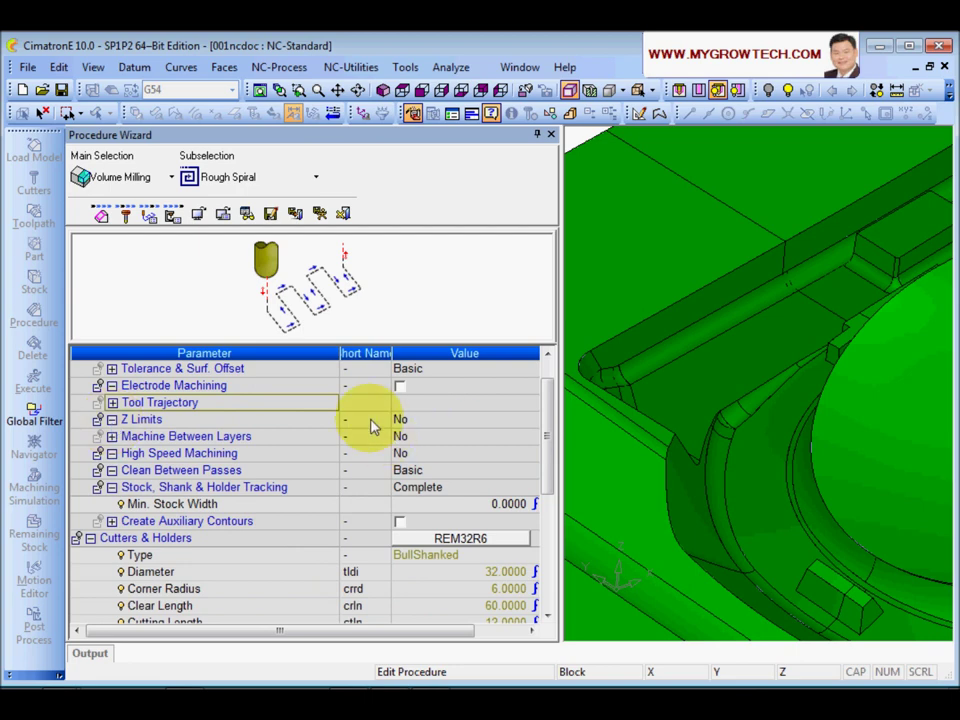
- Set Z Limits to Bottom Only and pick a point on the part for Z-Bottom at about -58.55
left_click(318, 427)
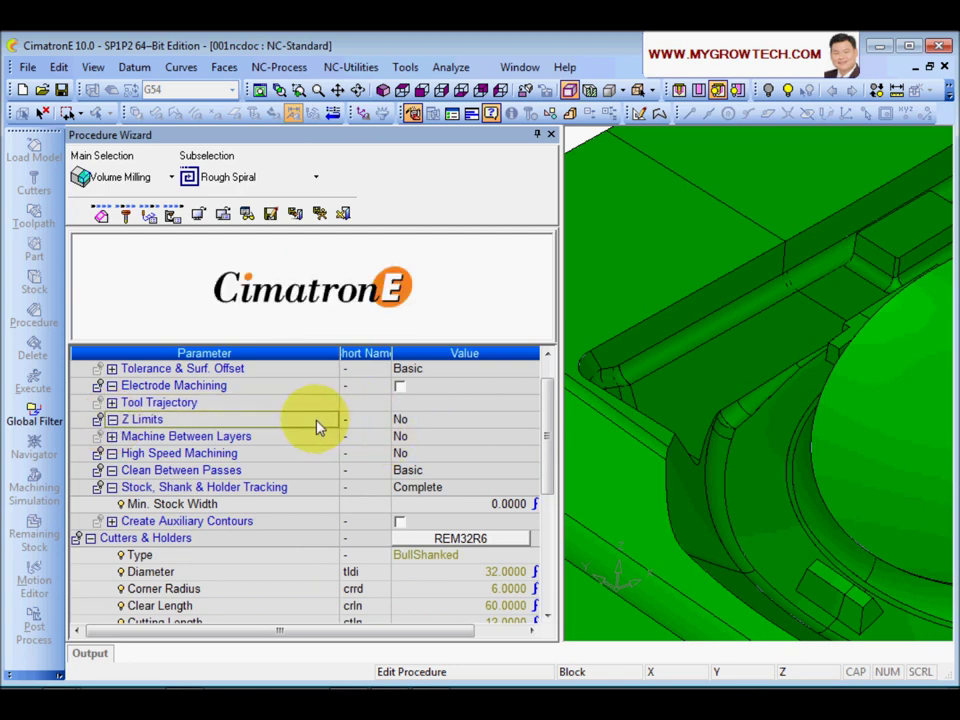
left_click(437, 424)
left_click(437, 424)
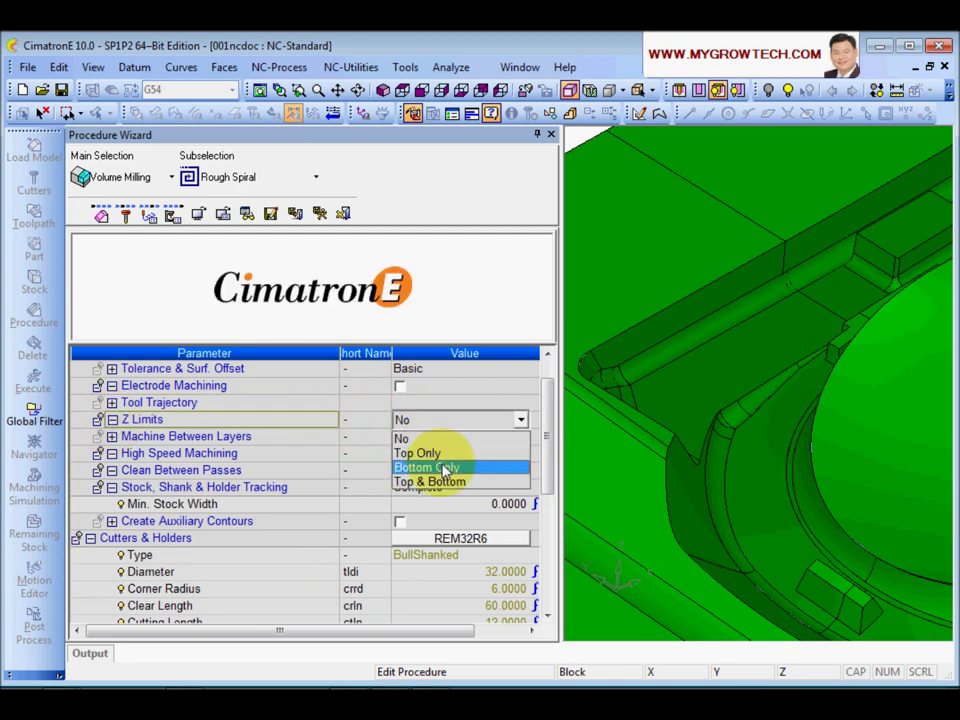
left_click(439, 470)
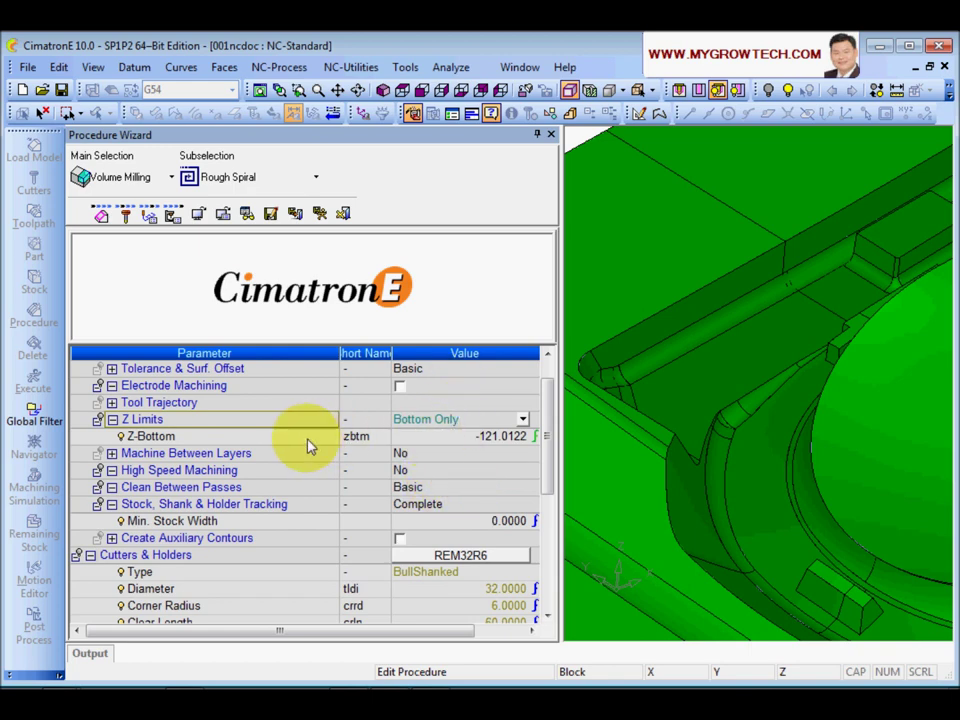
left_click(449, 440)
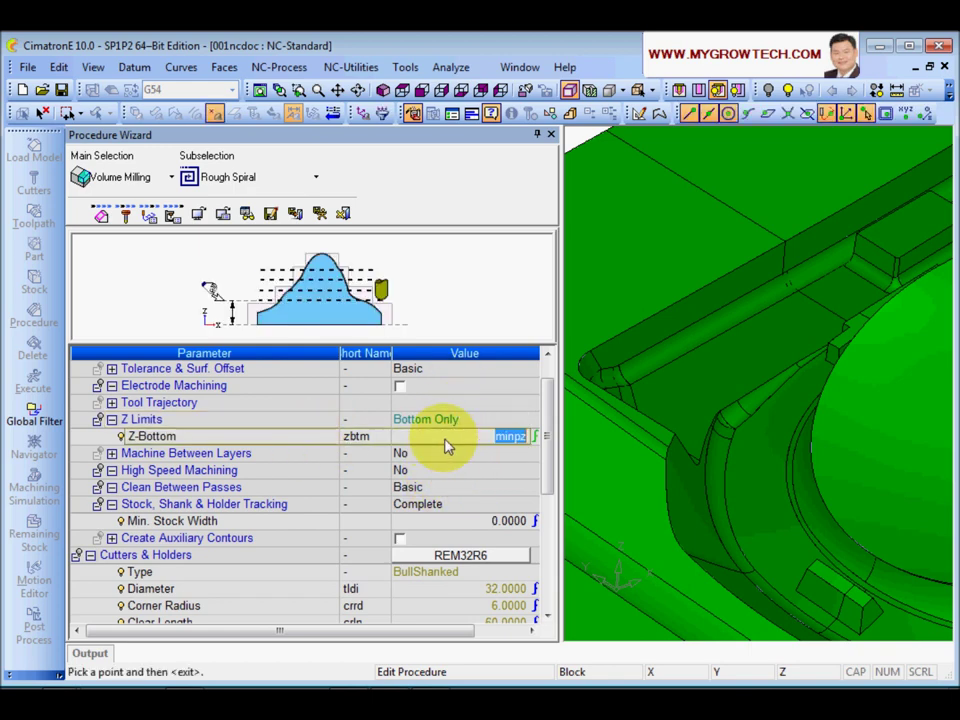
left_click(679, 442)
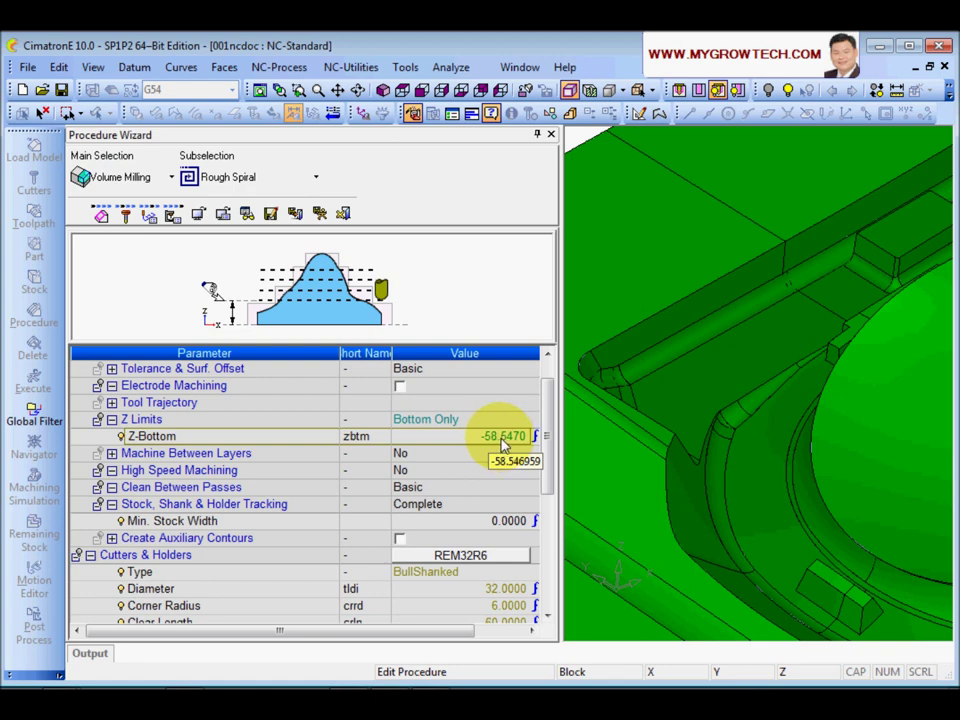
- Switch Z Limits back to No
left_click(463, 421)
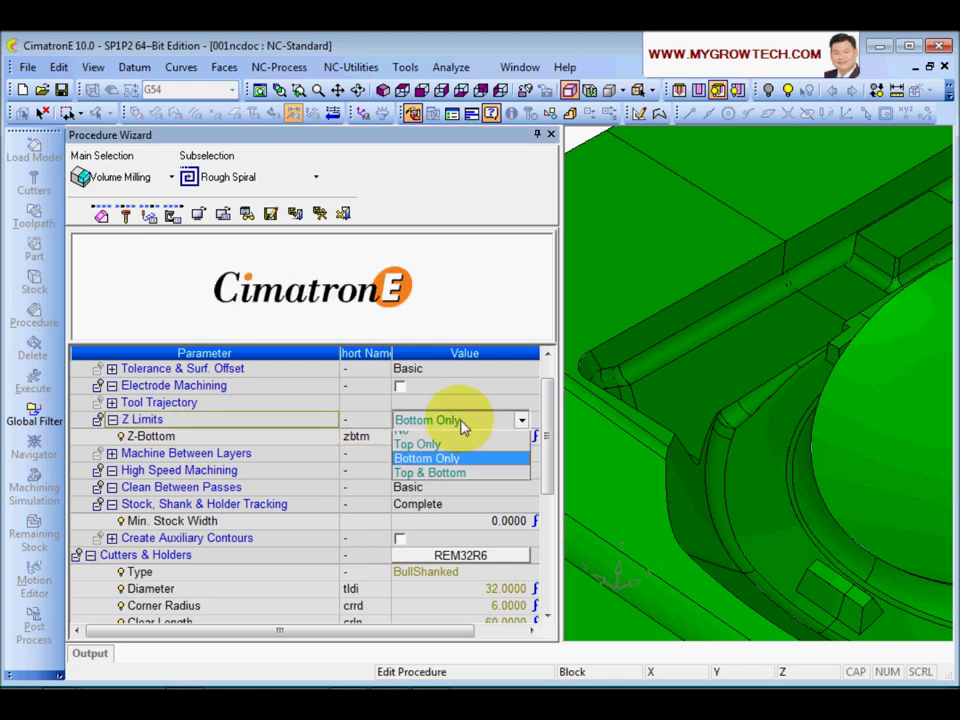
left_click(439, 440)
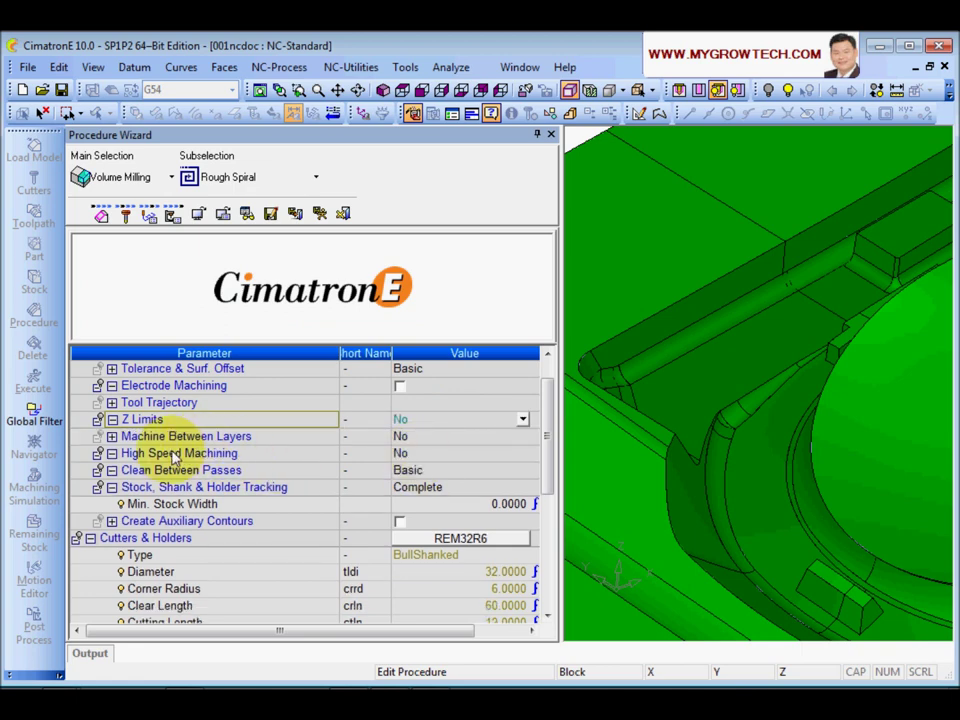
- Set High Speed Machining to Basic and open the help topic for its Preferred Corner Radius parameter
left_click(100, 453)
left_click(445, 455)
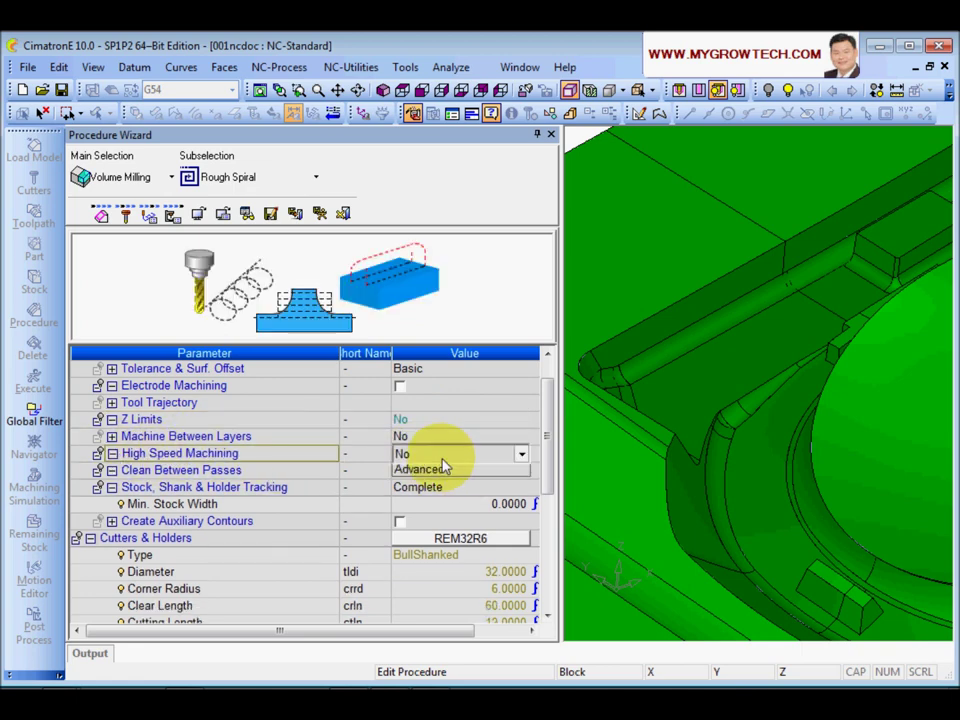
left_click(422, 488)
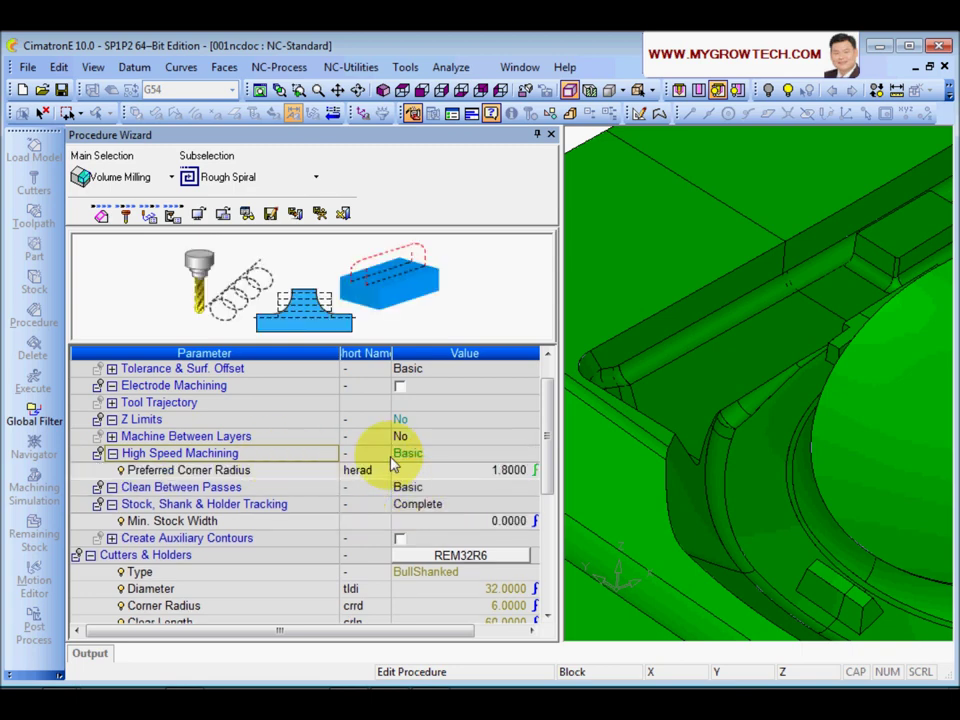
left_click(283, 472)
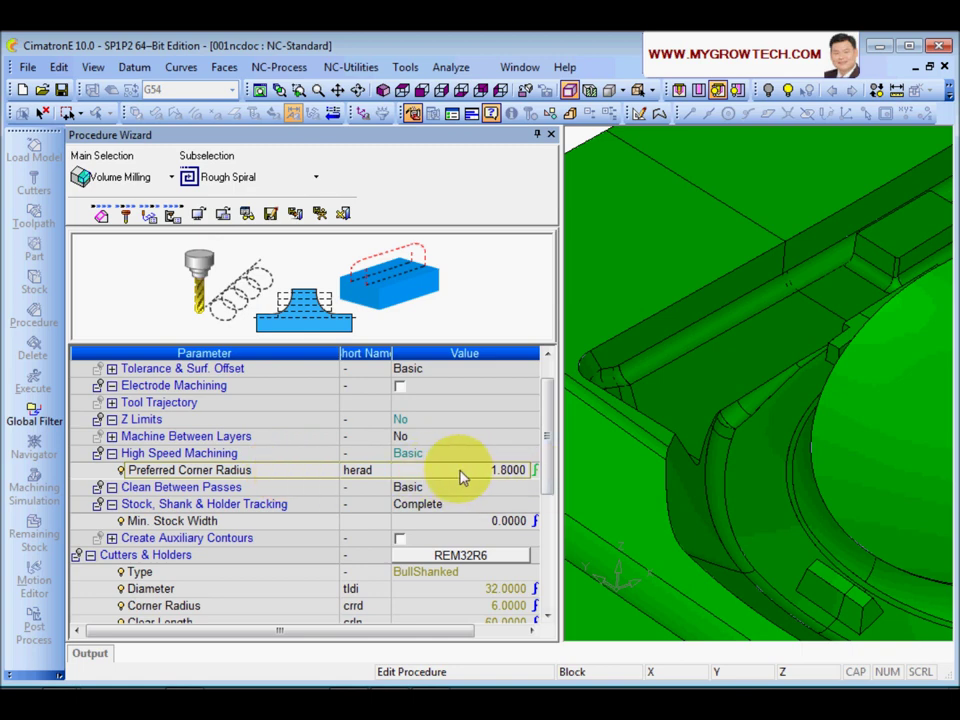
key("F1")
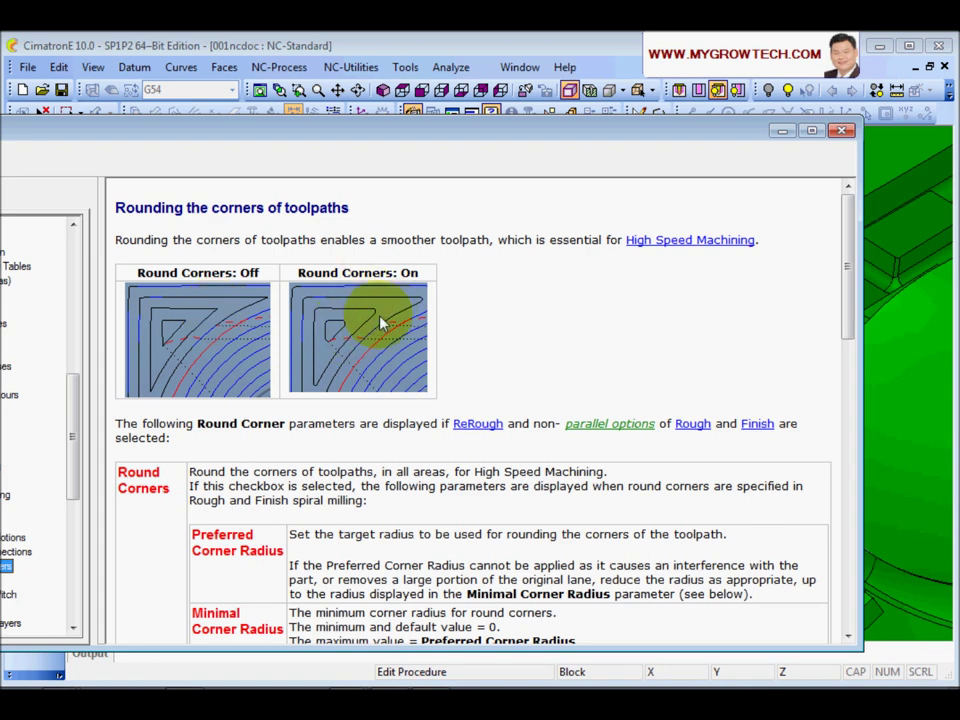
- Close the corner-rounding help page and review the Clean Between Passes and Stock, Shank & Holder Tracking parameters
left_click(843, 131)
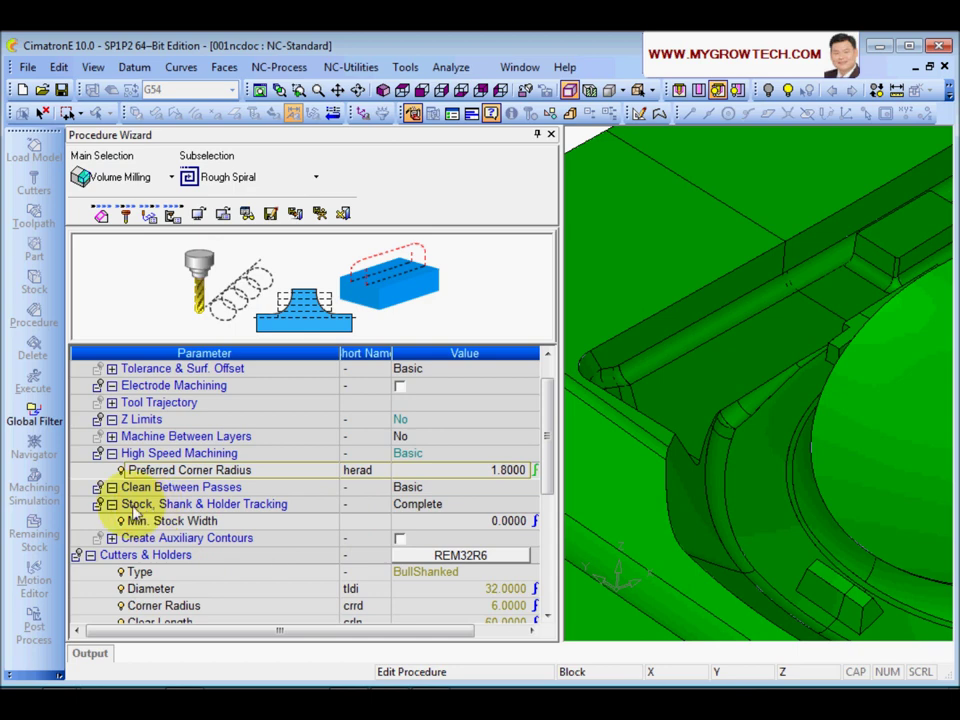
left_click(170, 488)
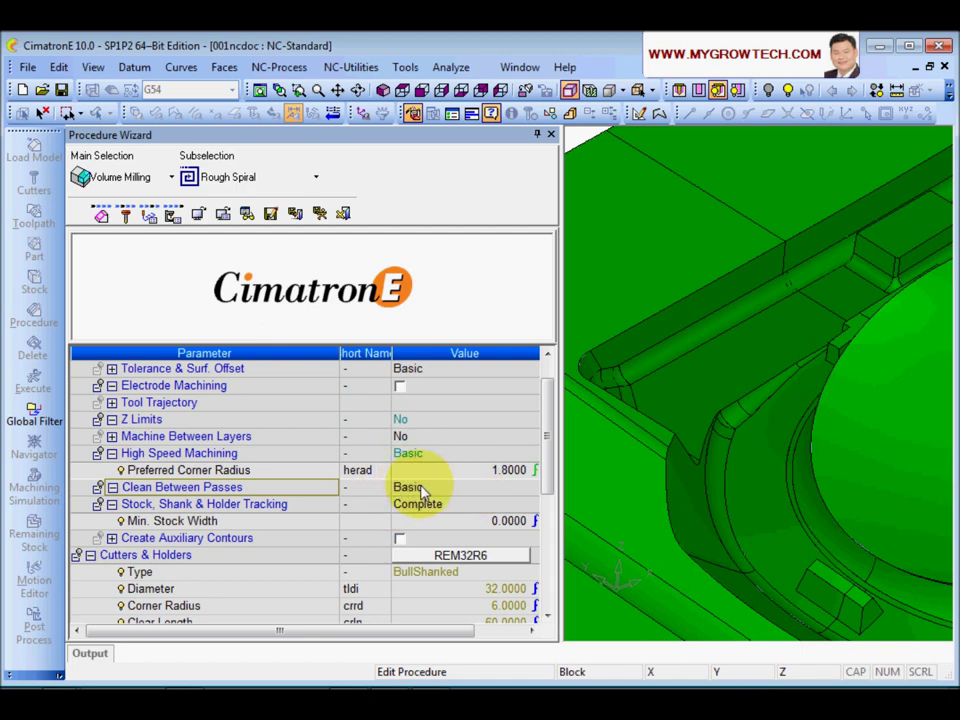
left_click(195, 506)
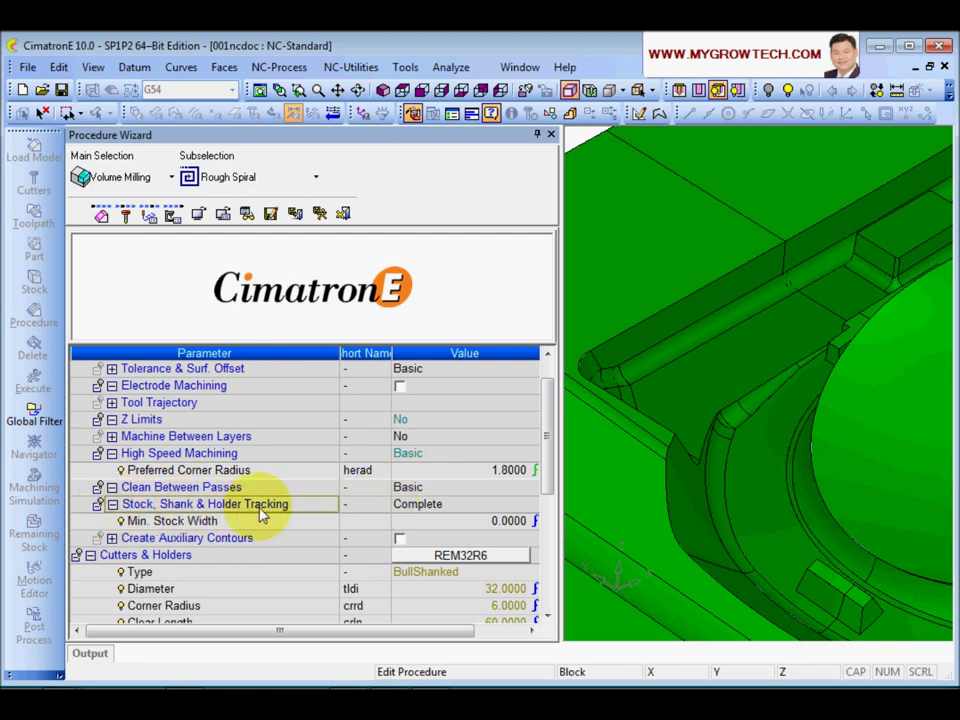
- Try the Advanced option for Stock, Shank & Holder Tracking and return it to Complete
left_click(439, 506)
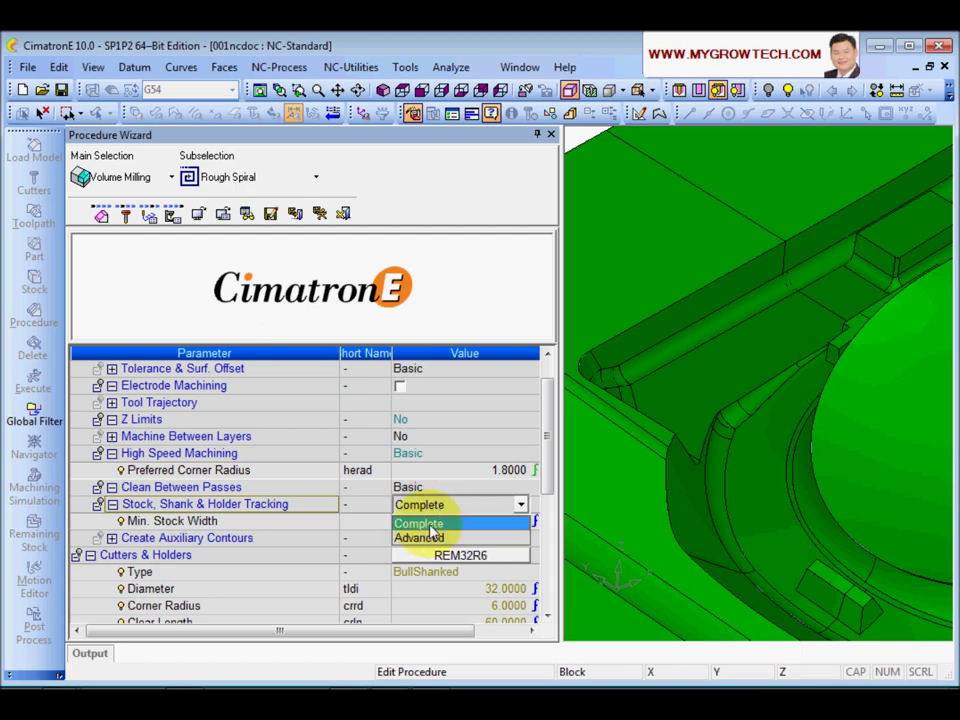
left_click(436, 537)
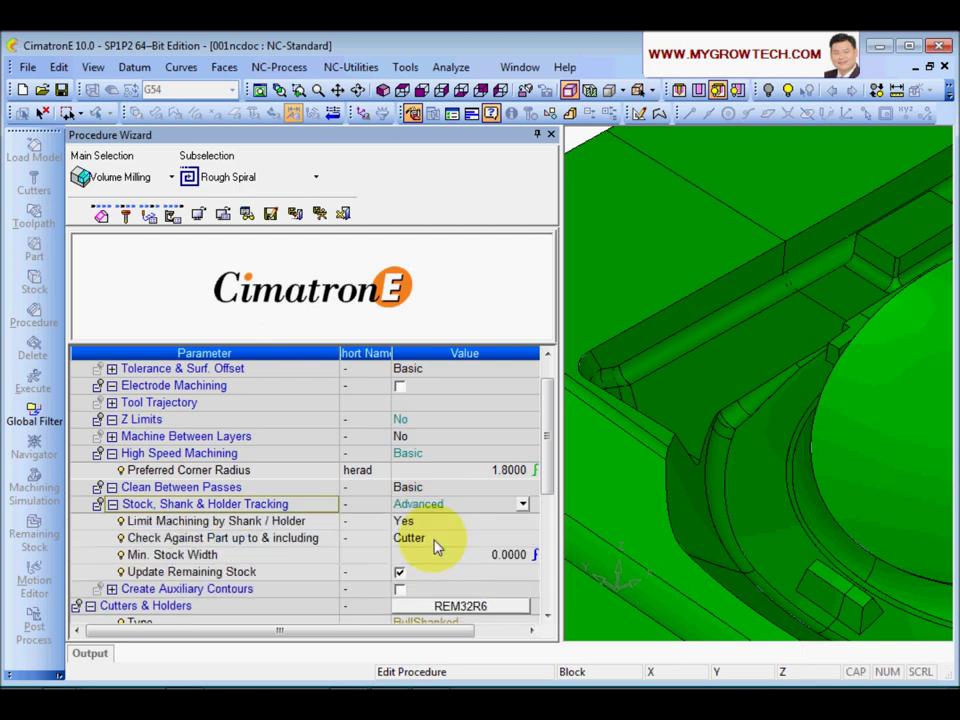
left_click(521, 504)
left_click(436, 525)
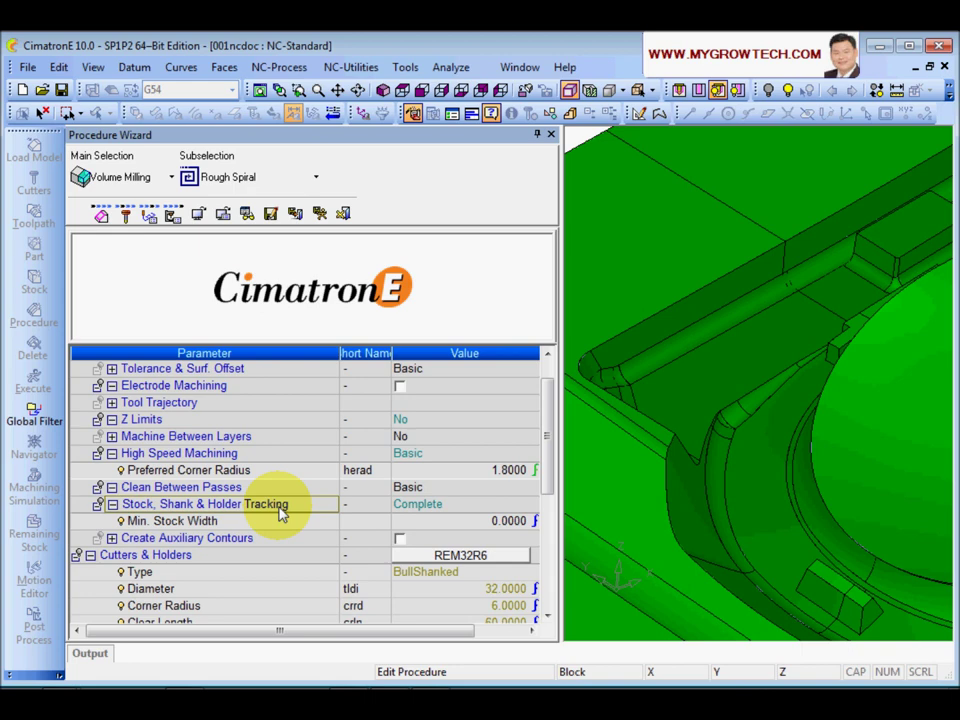
- Set the minimum stock width of the Rough Spiral procedure to 0.5
left_click(205, 521)
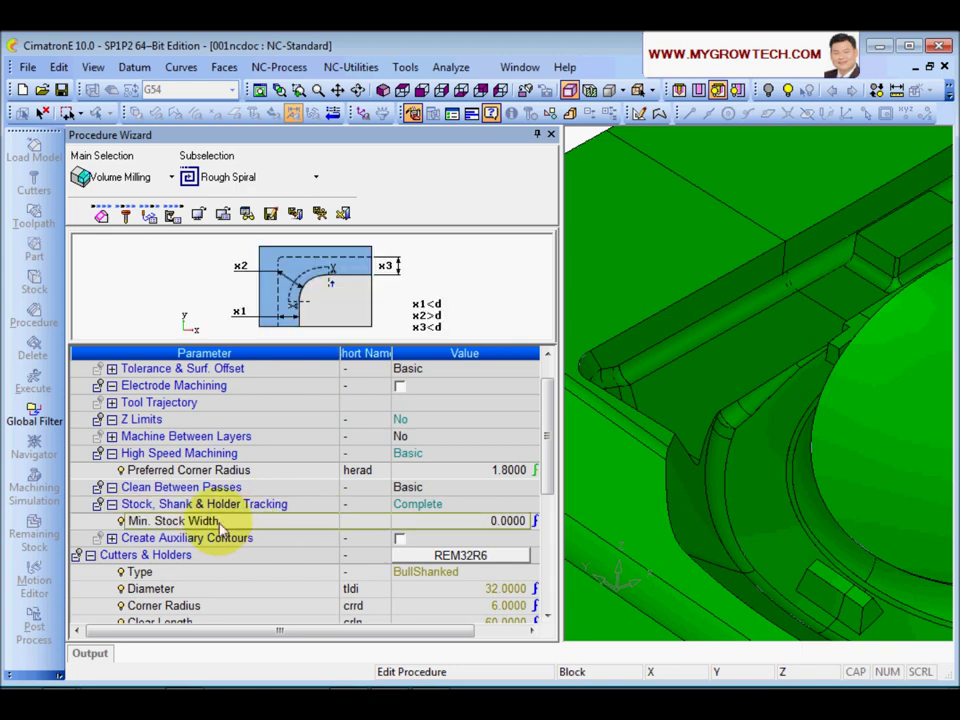
left_click(417, 522)
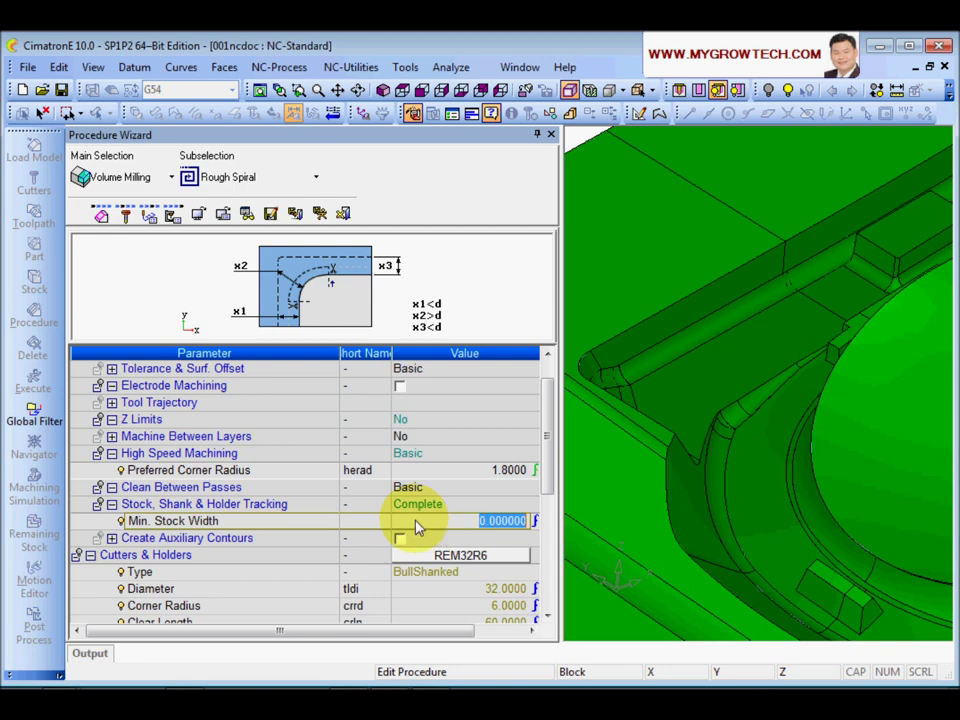
key("BackSpace")
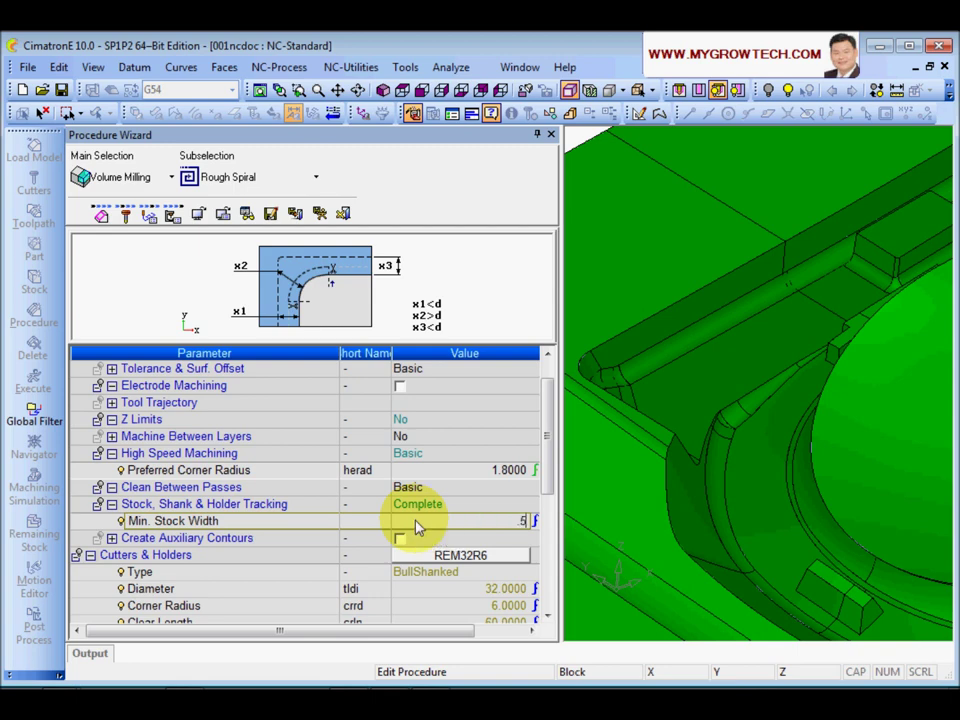
type(".5")
key("Return")
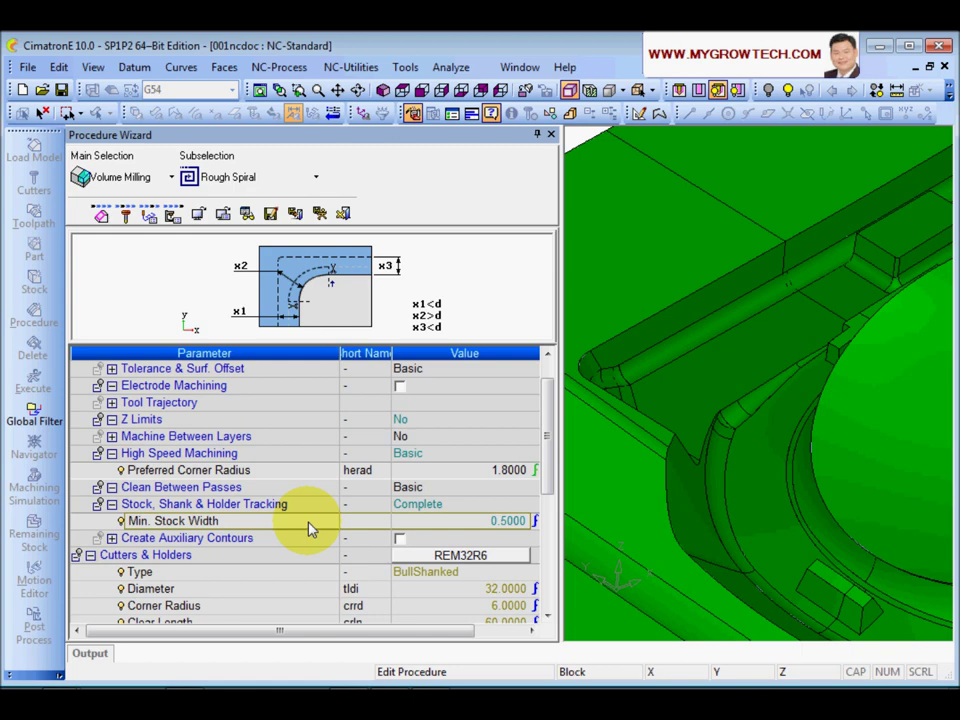
left_click_drag(547, 433, 537, 397)
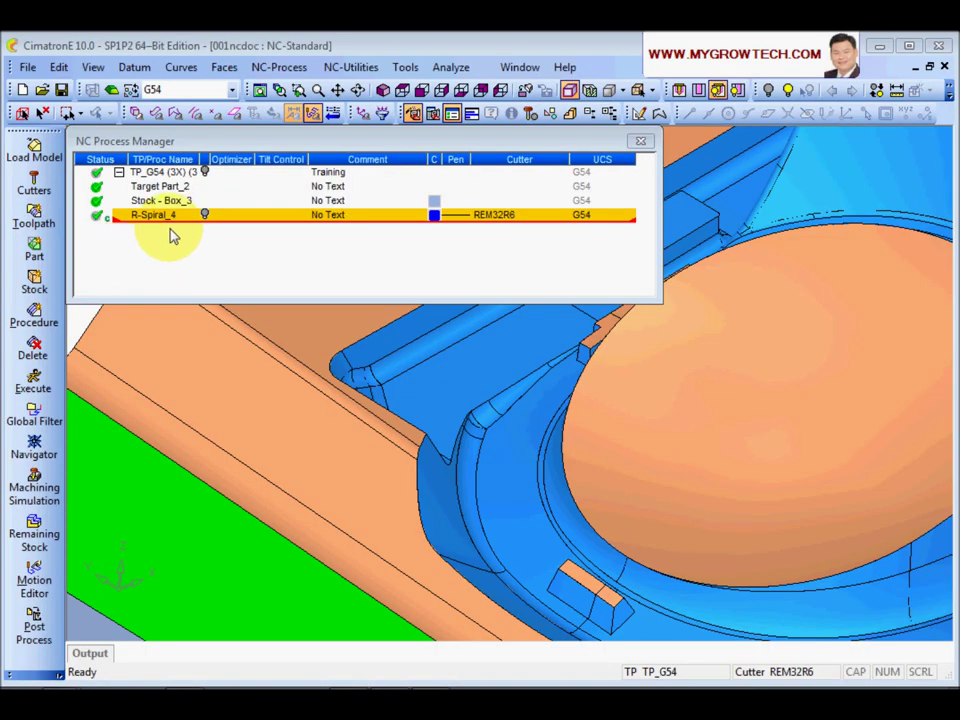
- Reopen the R-Spiral_4 procedure, go to its machine parameters and check the Feed and Spin Calculator without changing it
double_click(162, 214)
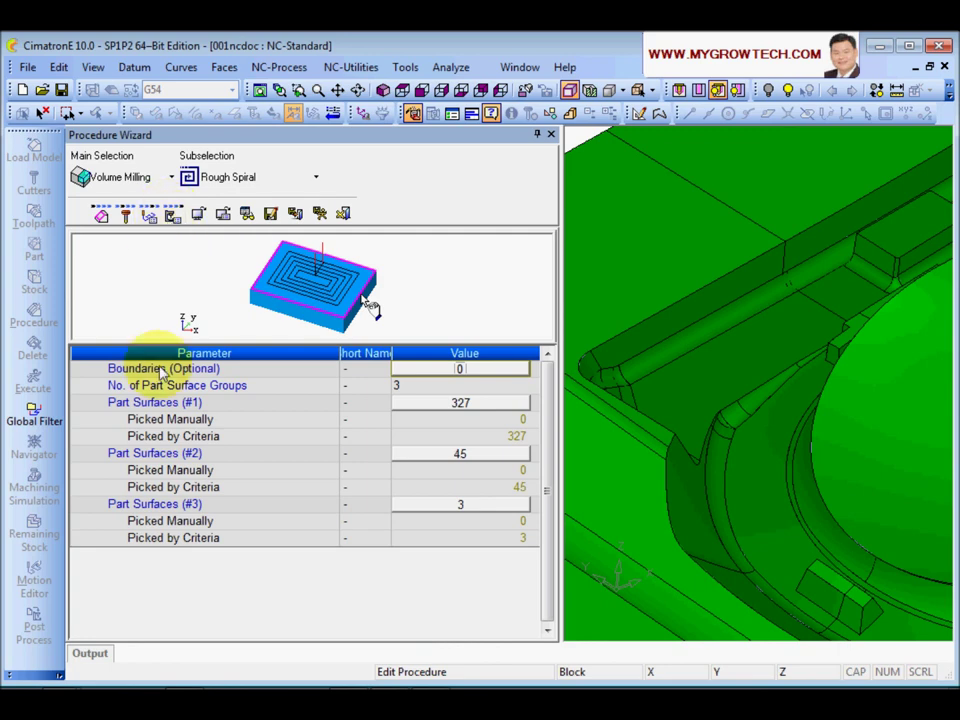
left_click(173, 217)
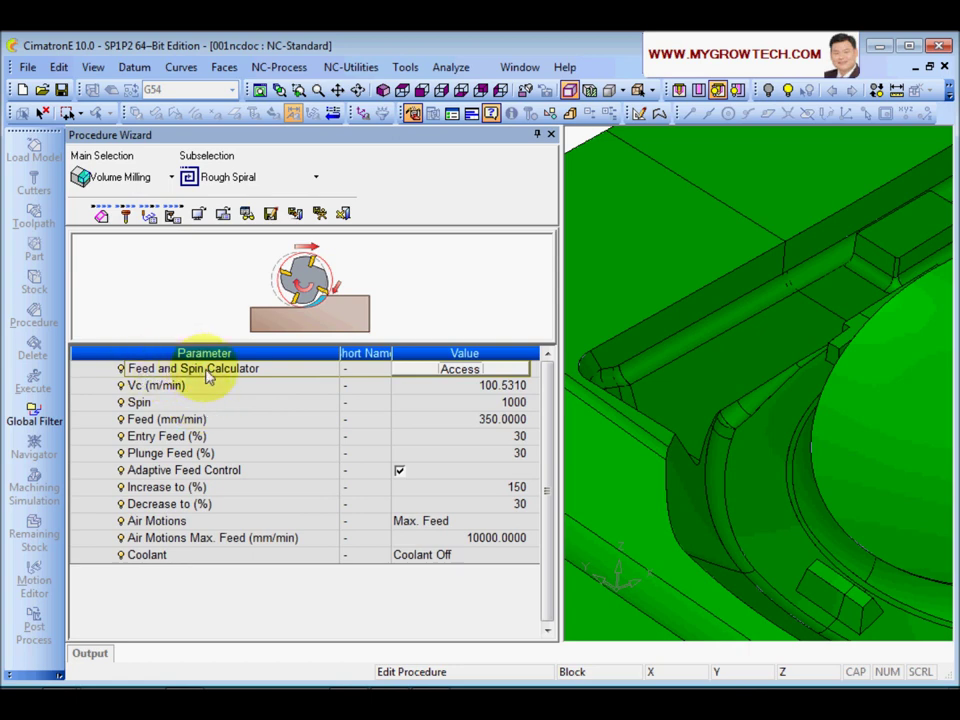
left_click(452, 372)
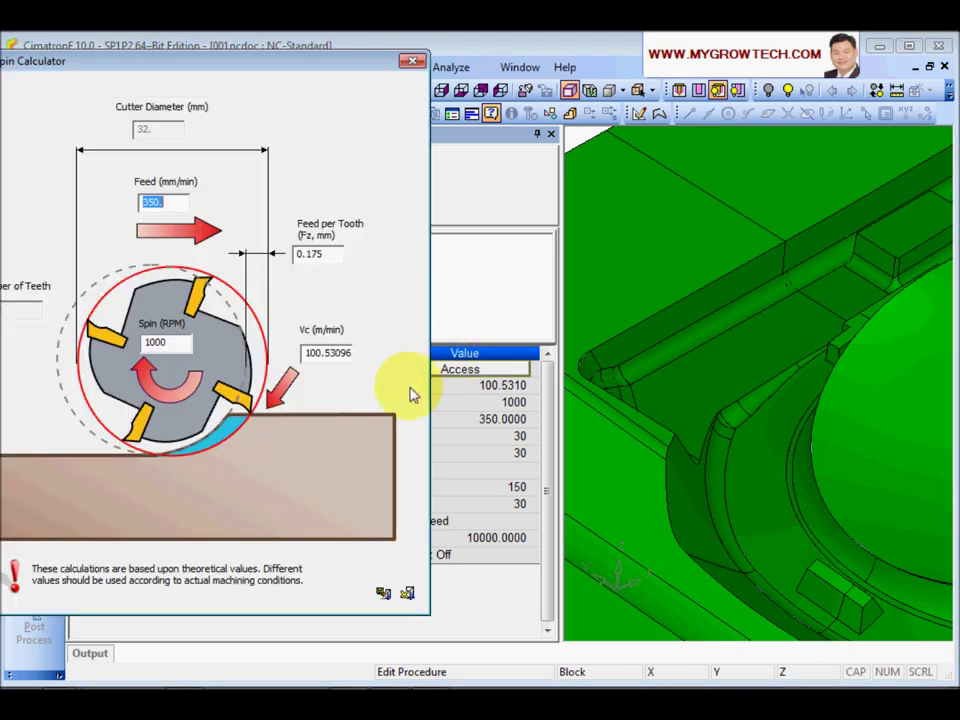
left_click(407, 595)
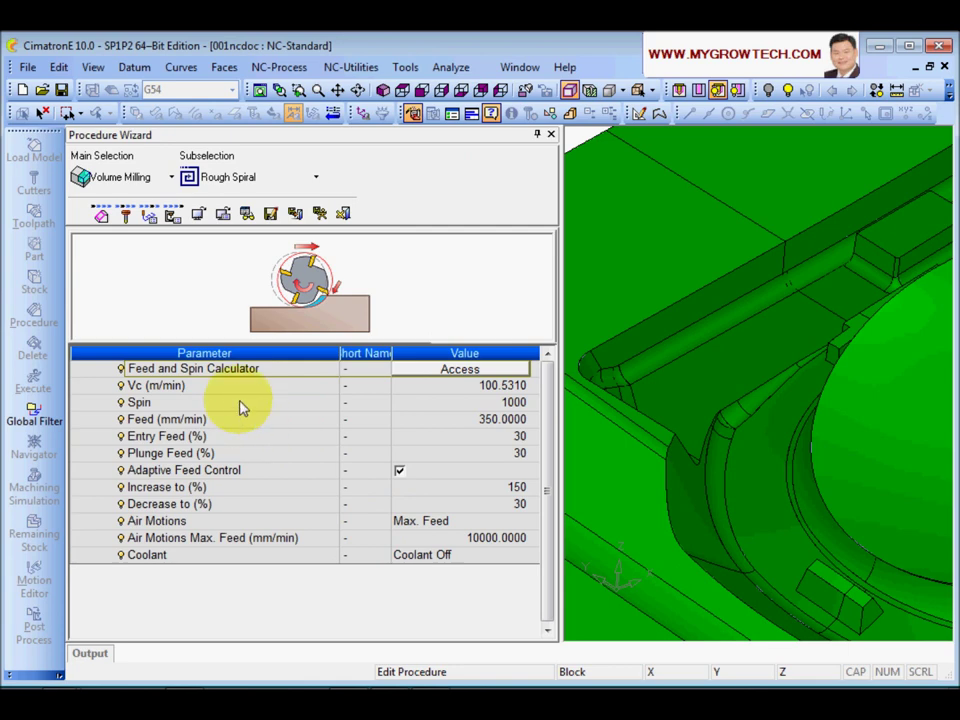
- Set the cutting speed Vc to 200 m/min
left_click(418, 390)
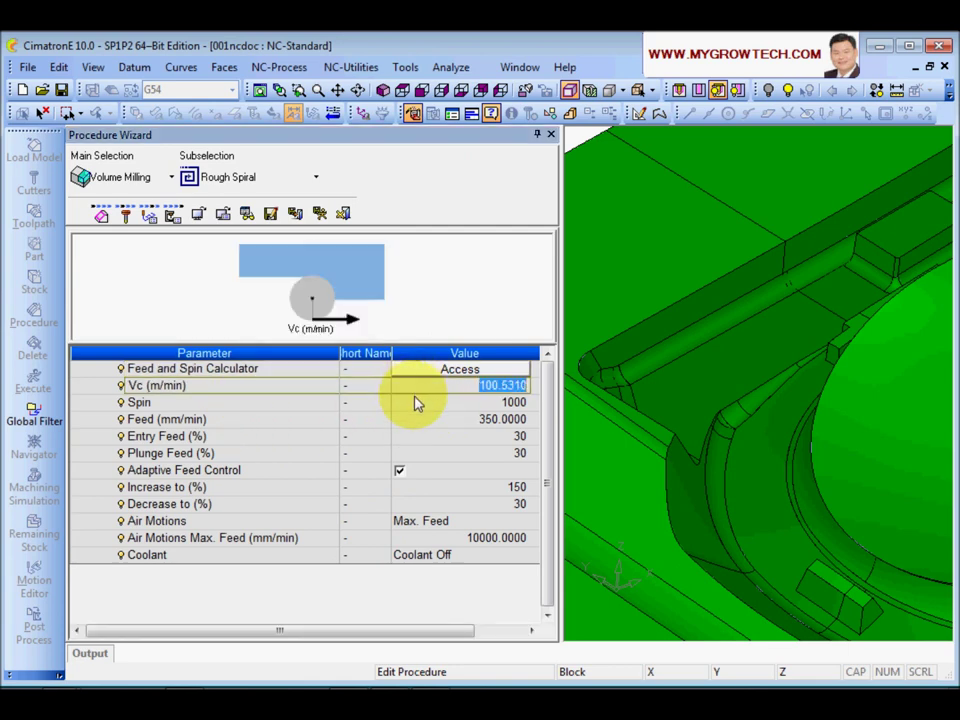
type("200")
key("Return")
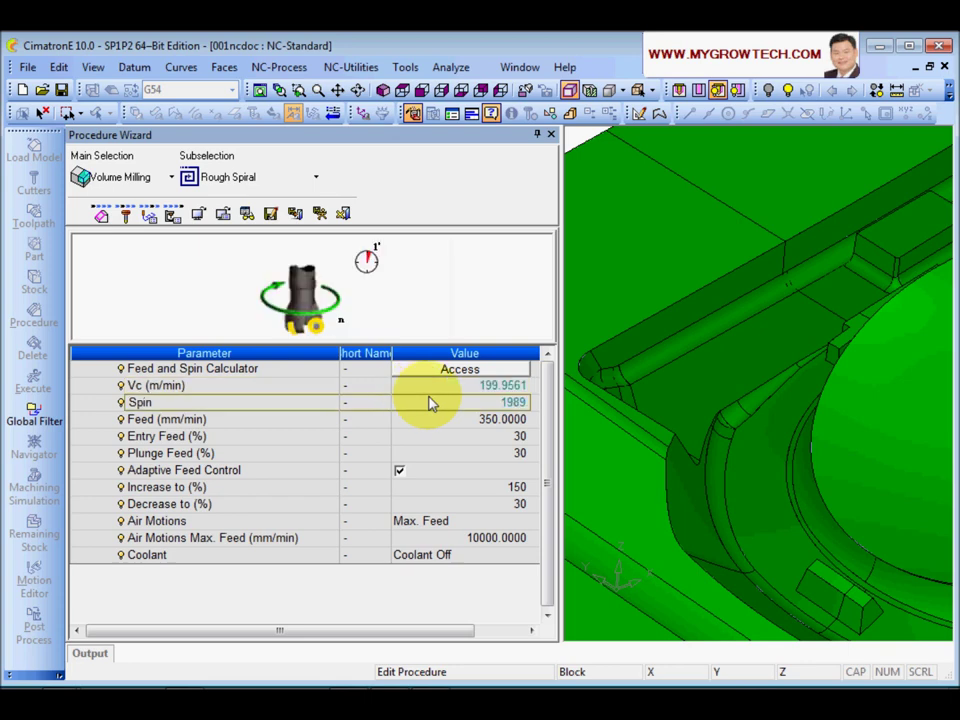
- Set the spindle spin to 3000 and the feed to 3000 mm/min
left_click(445, 404)
type("3000")
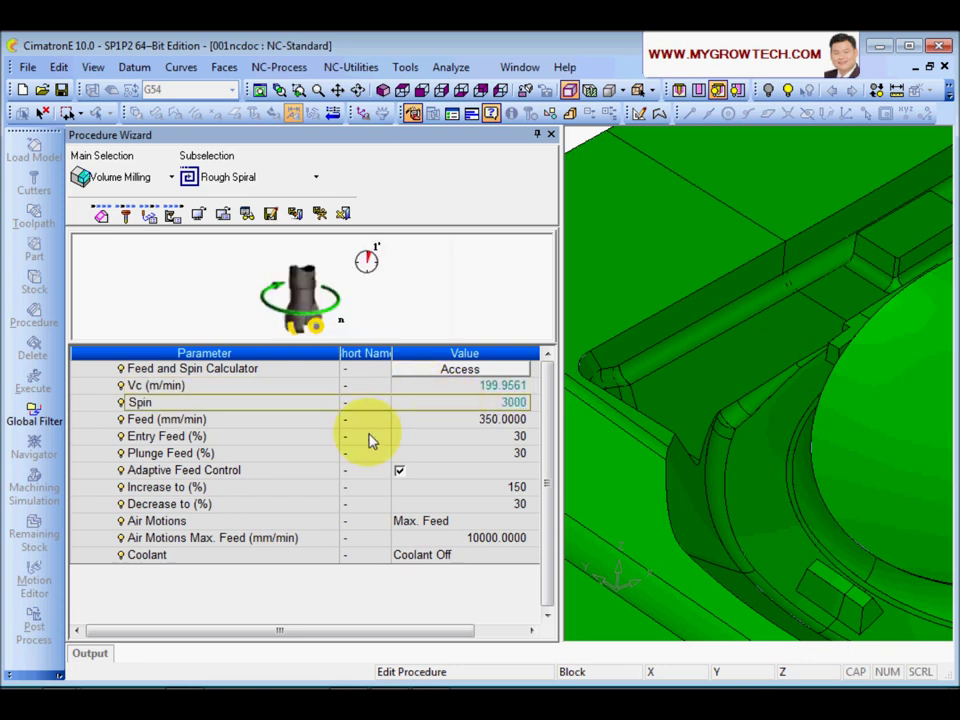
key("Return")
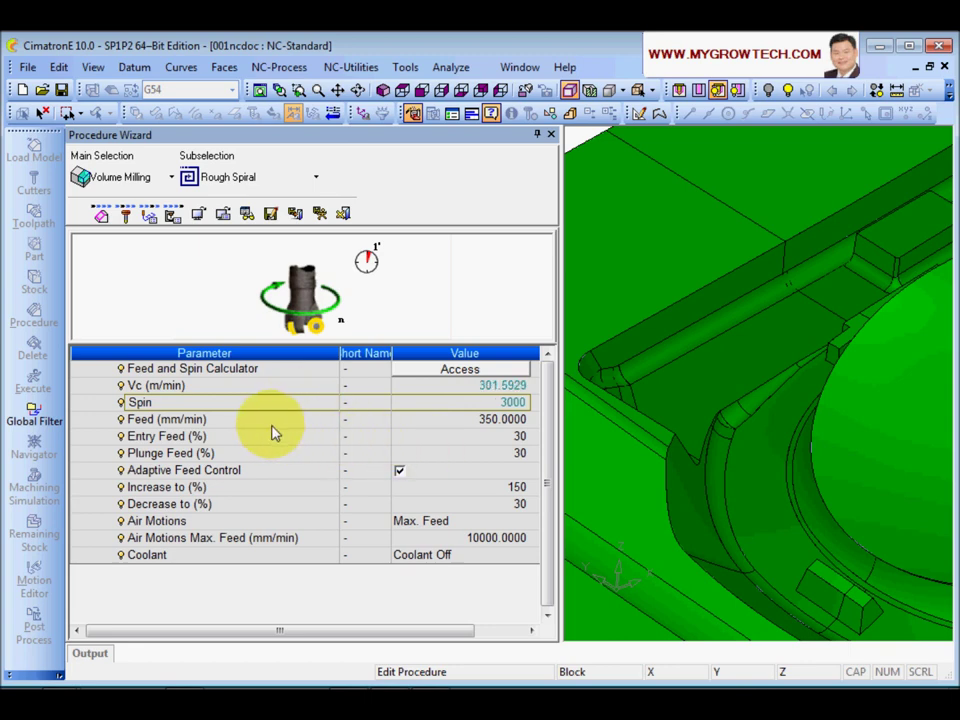
left_click(372, 421)
left_click(421, 424)
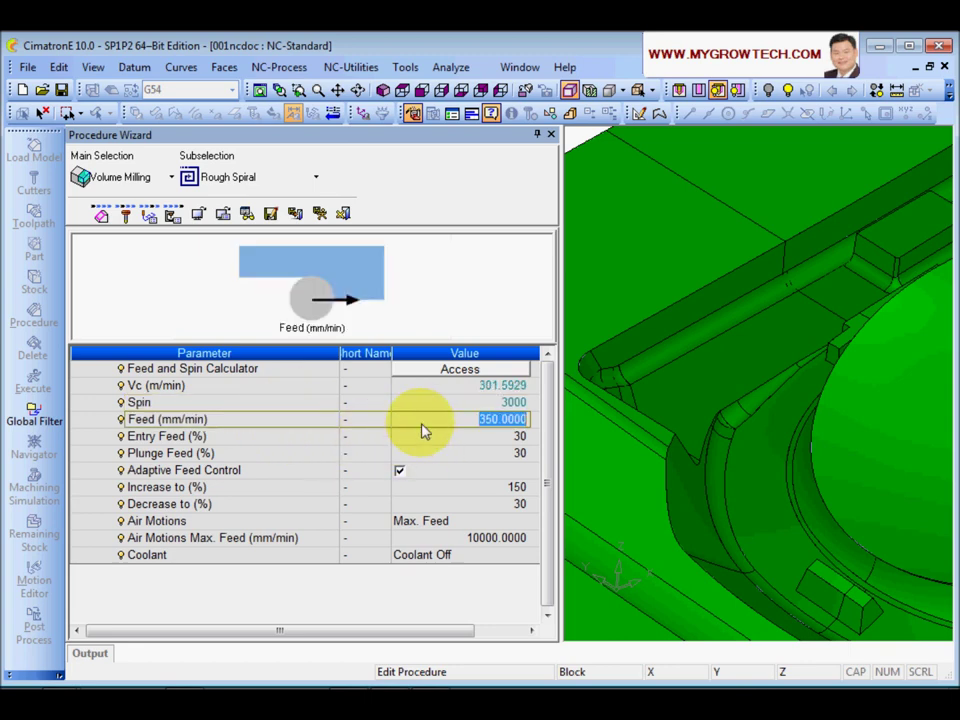
type("3000")
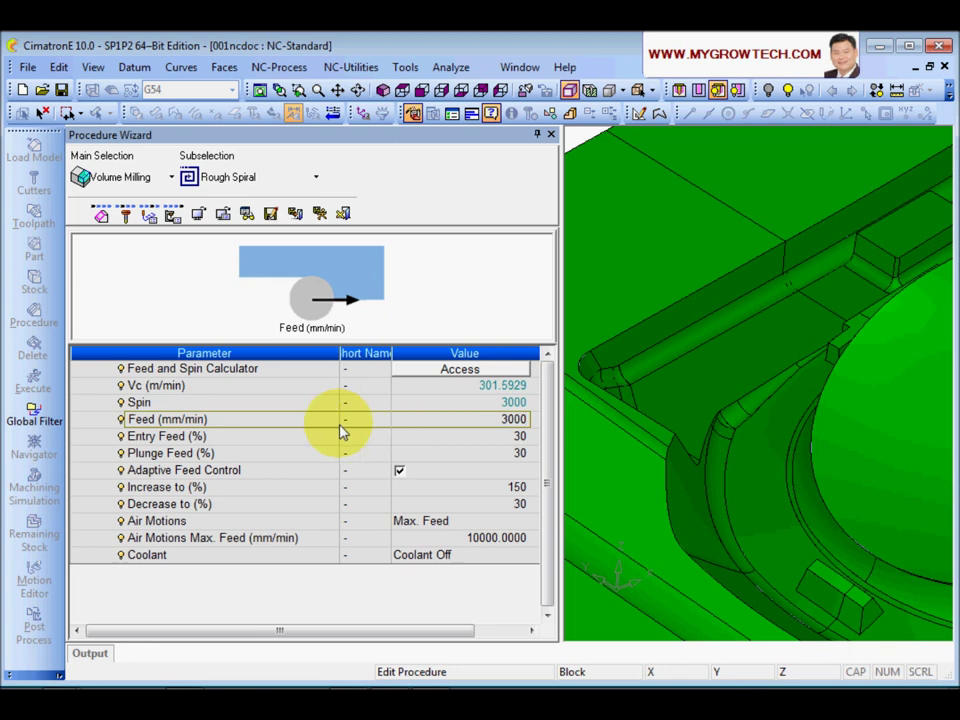
key("Return")
- Examine the entry and plunge feed percentages, Adaptive Feed Control with its increase and decrease limits, and the Air Motions setting
left_click(284, 445)
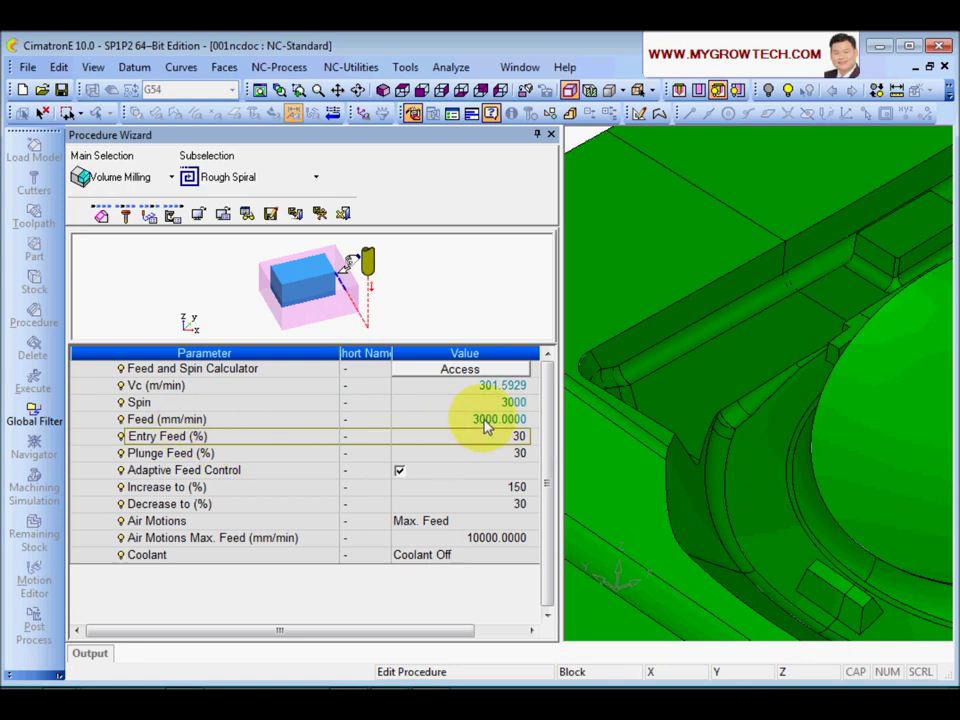
left_click(317, 456)
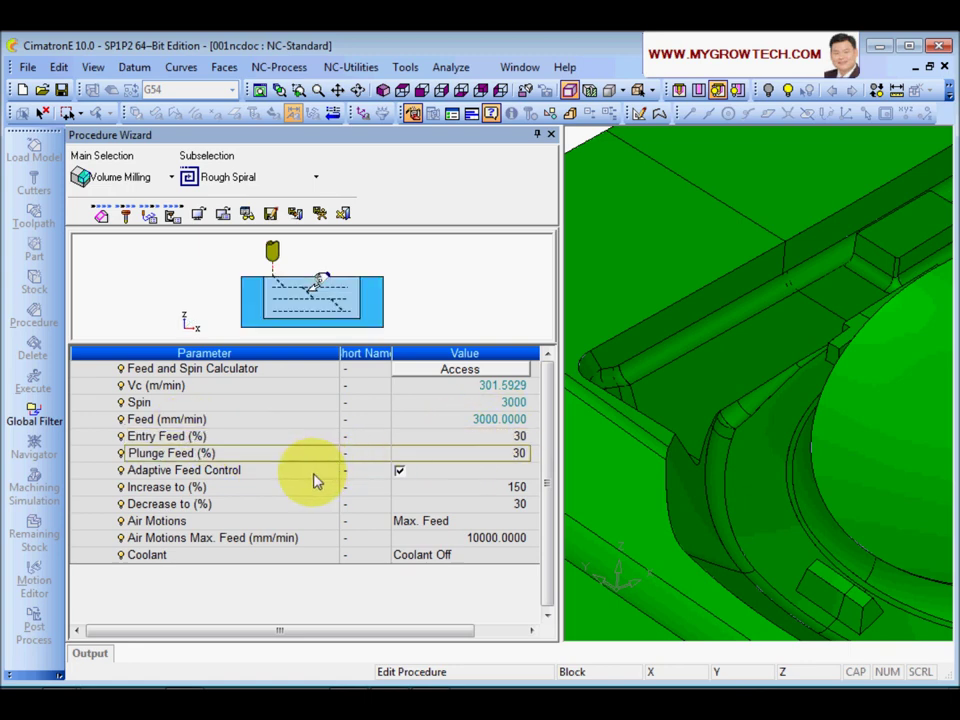
left_click(305, 474)
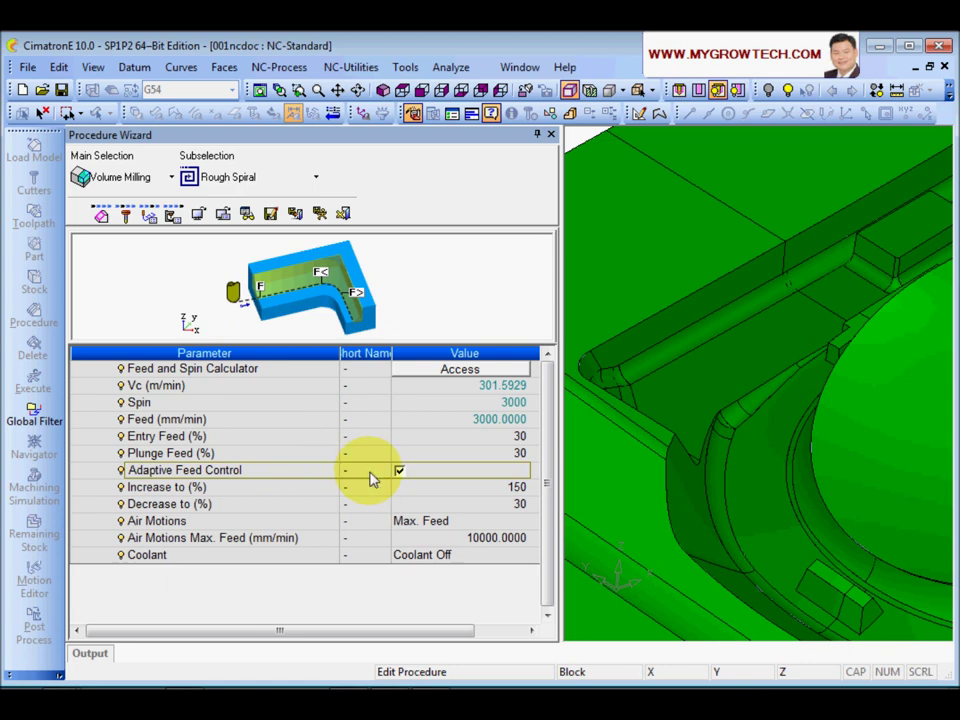
left_click(399, 472)
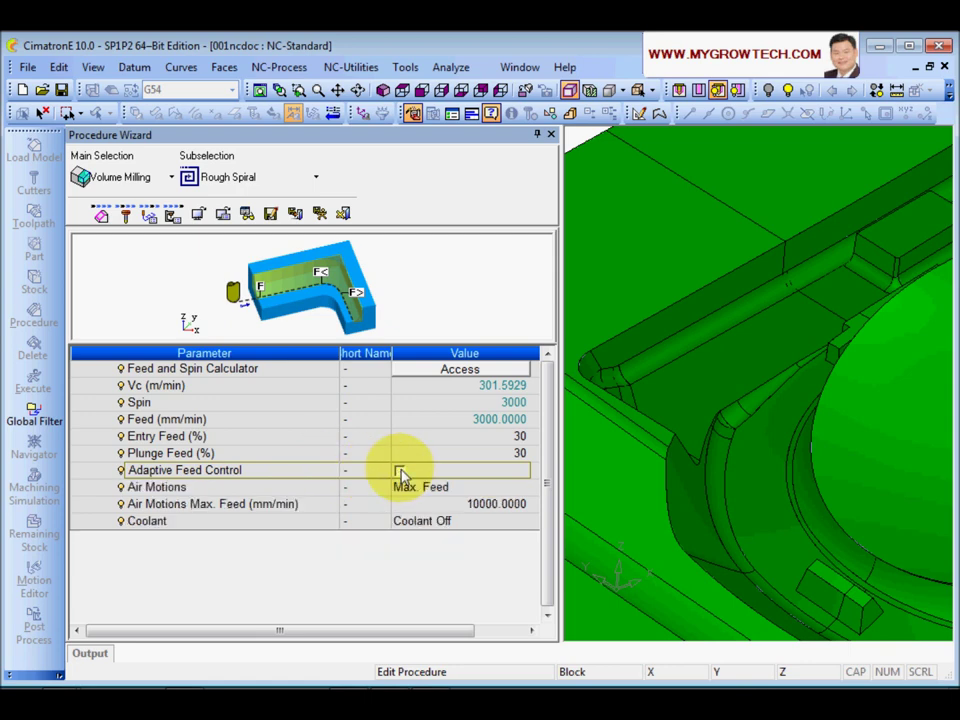
left_click(399, 472)
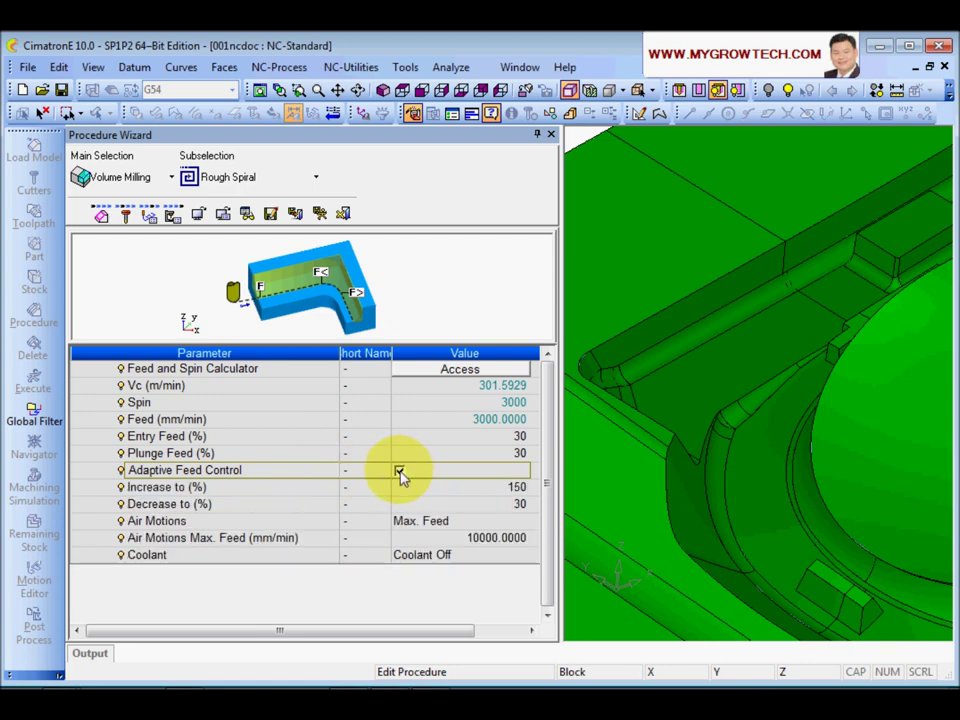
left_click(313, 491)
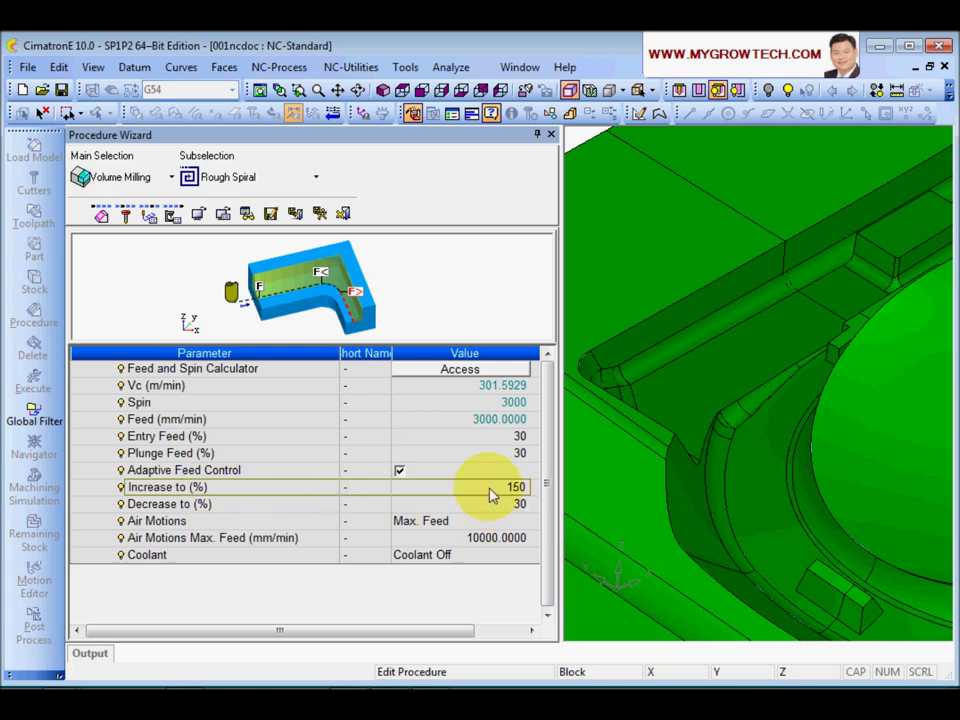
left_click(272, 510)
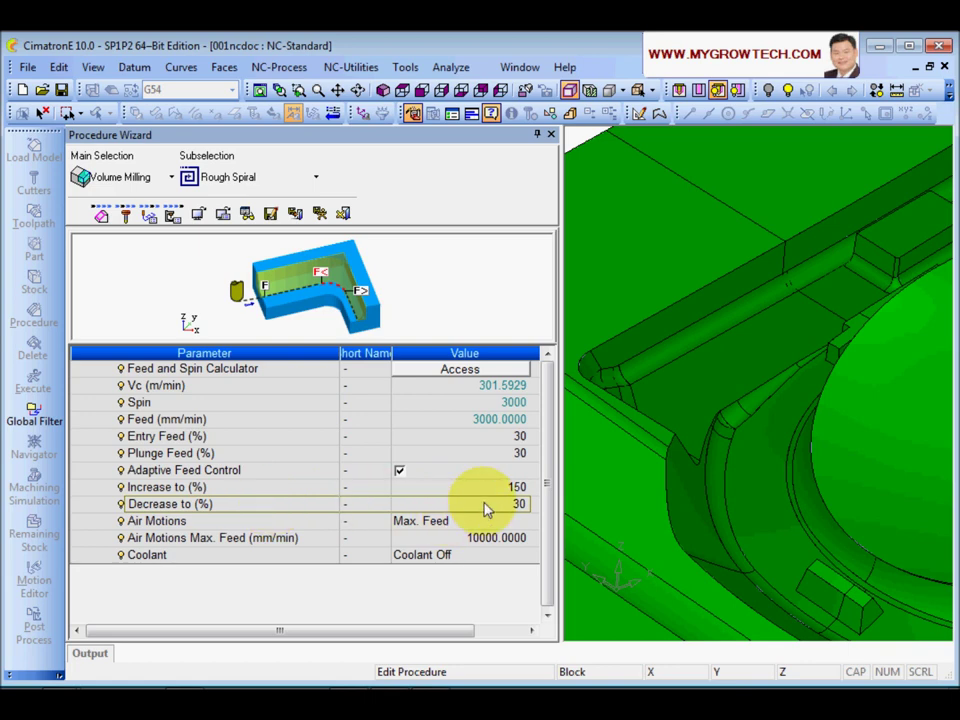
left_click(299, 471)
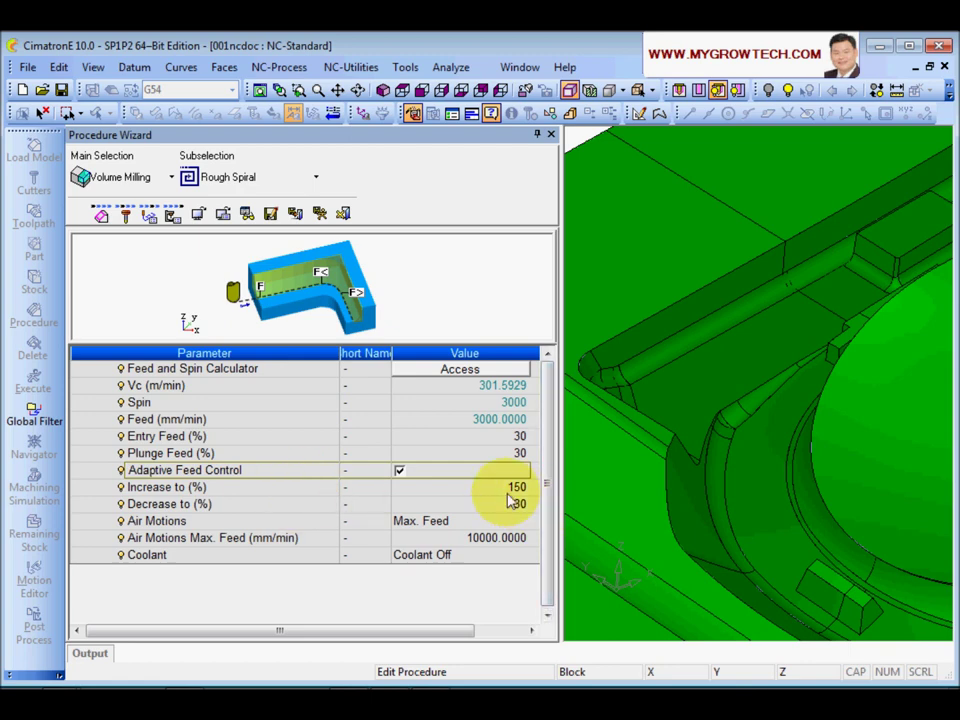
left_click(510, 489)
left_click(499, 506)
left_click(324, 505)
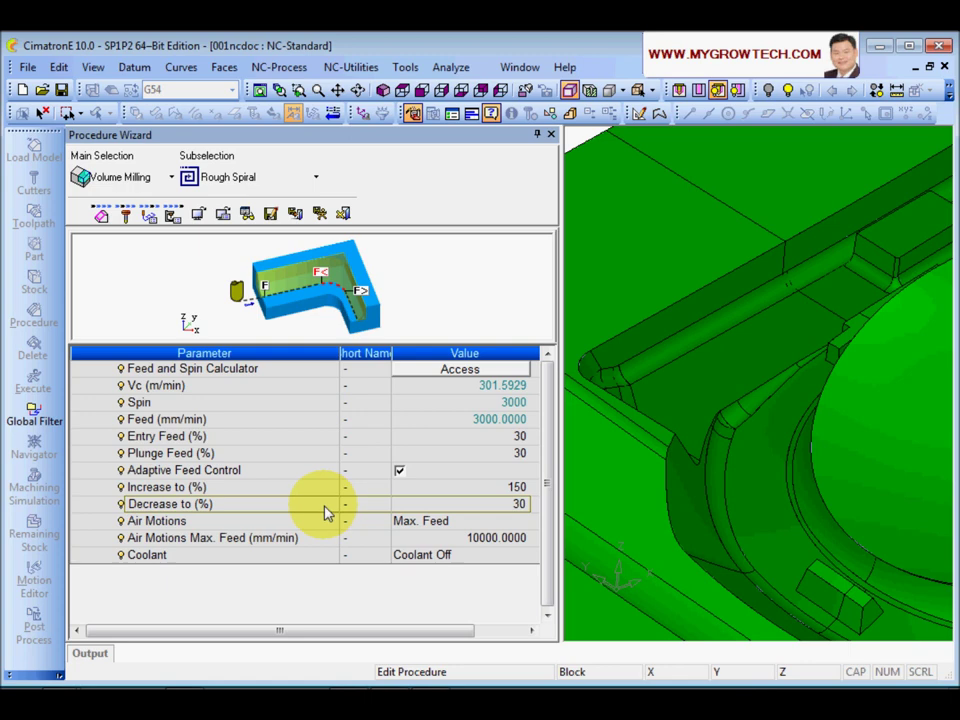
left_click(318, 523)
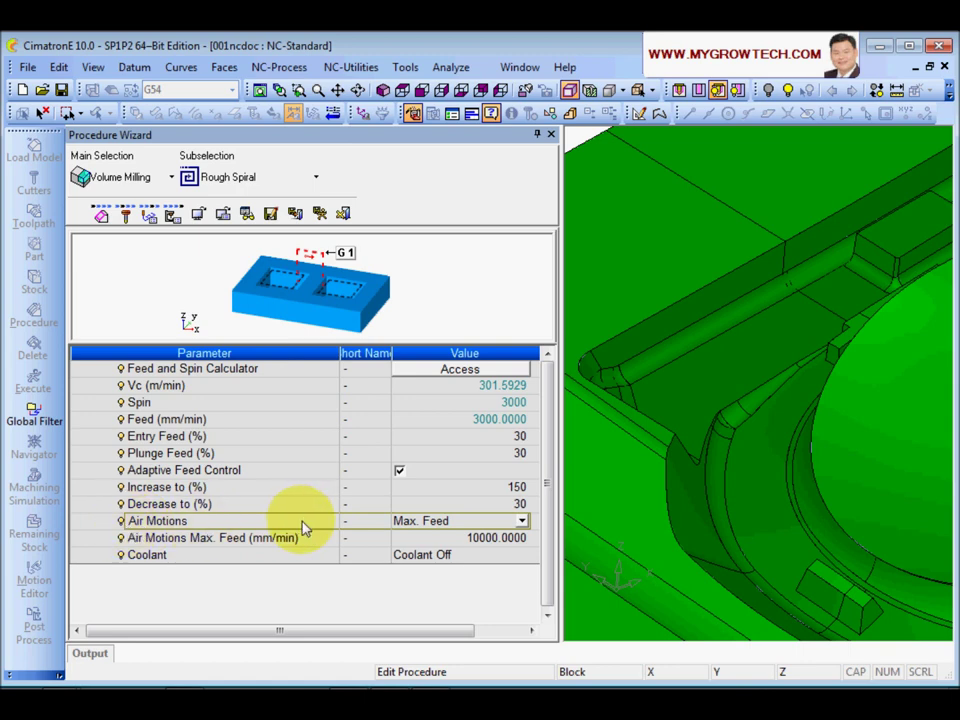
- Try Flood as the procedure's coolant and settle on Air
left_click(228, 556)
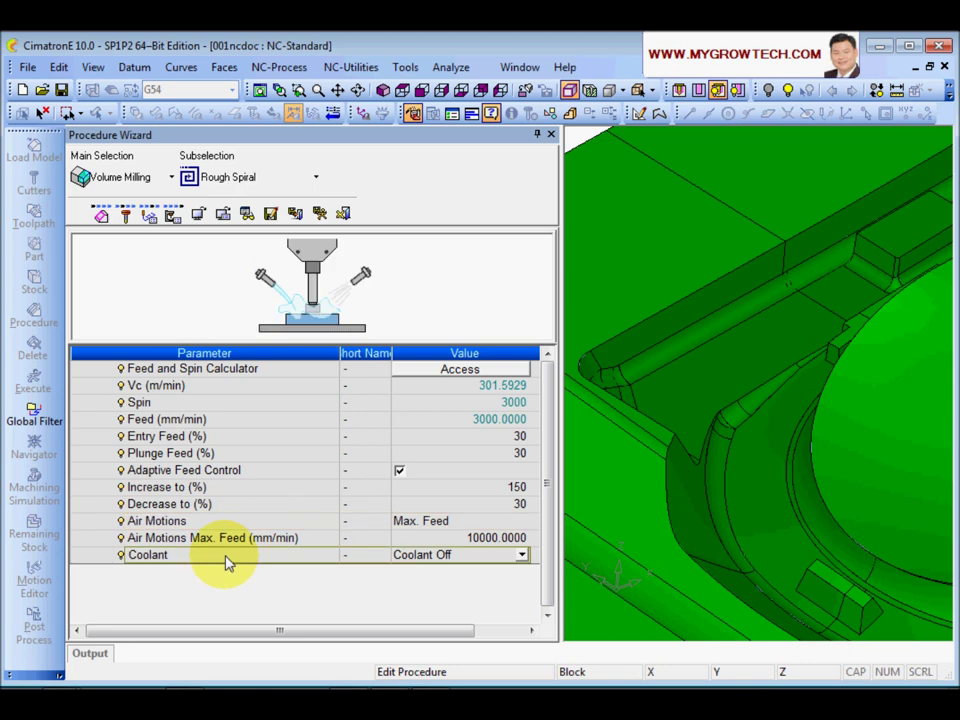
left_click(521, 556)
left_click(408, 585)
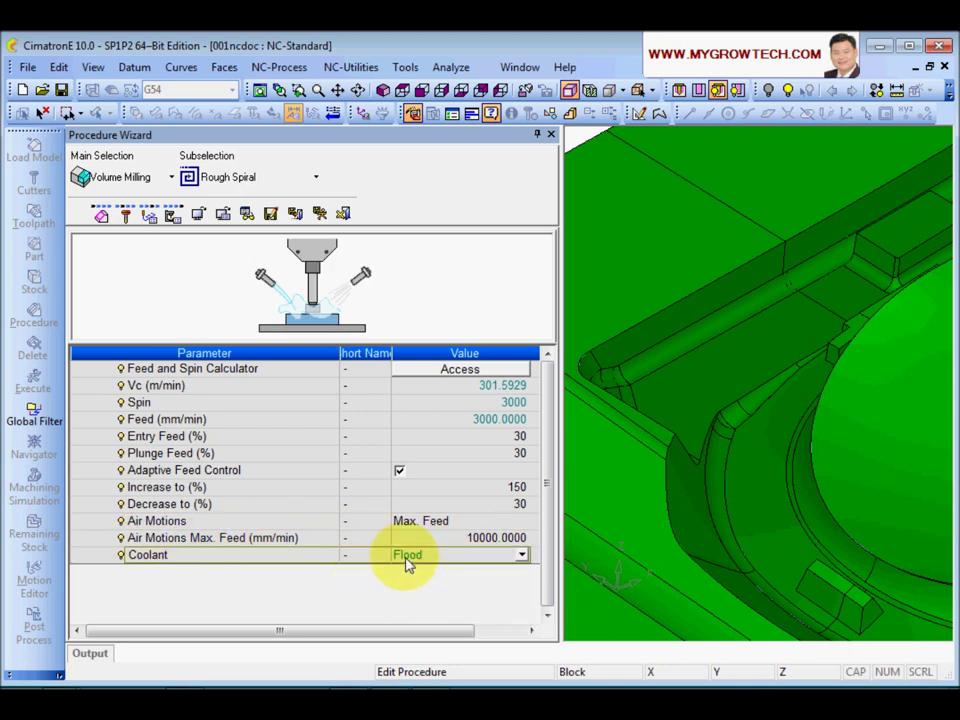
left_click(521, 556)
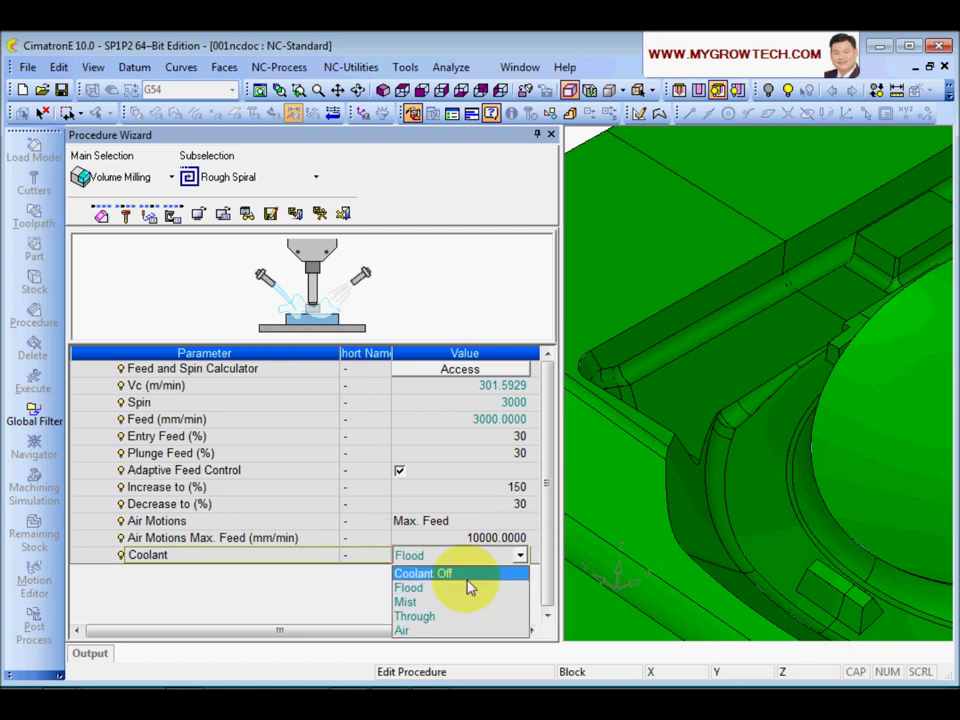
left_click(403, 630)
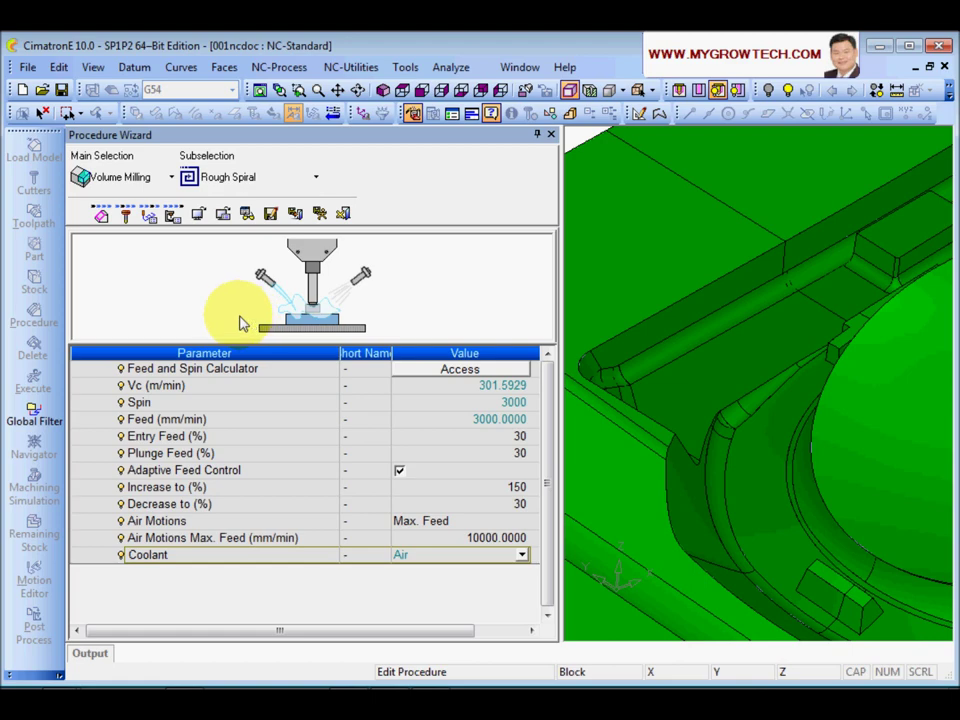
- Save and calculate the Rough Spiral procedure, and show its toolpath briefly before hiding it again
left_click(321, 215)
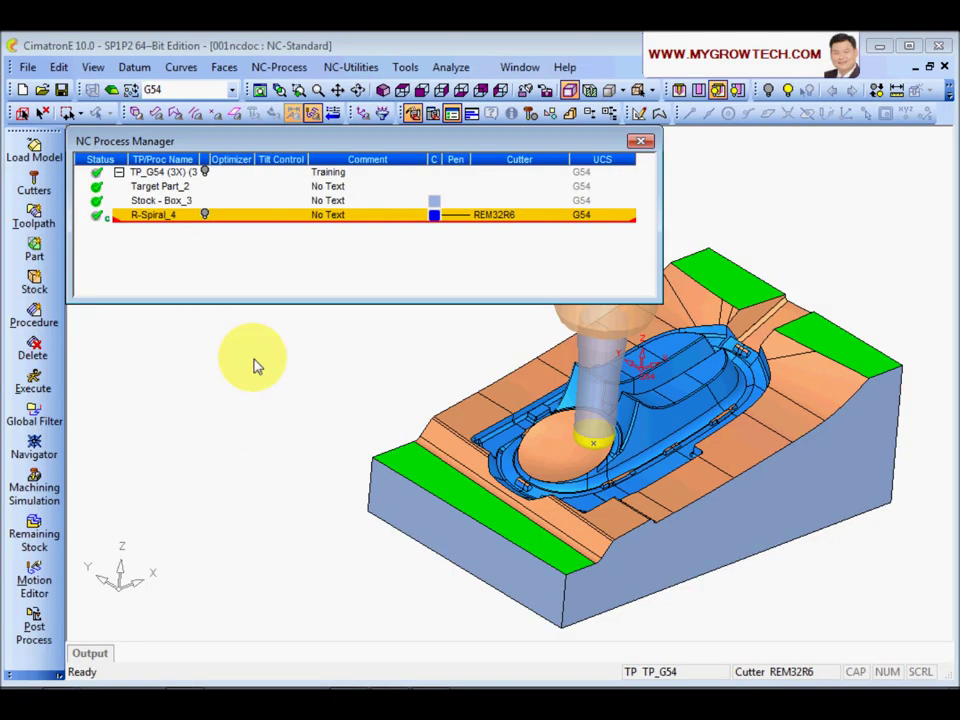
left_click(205, 216)
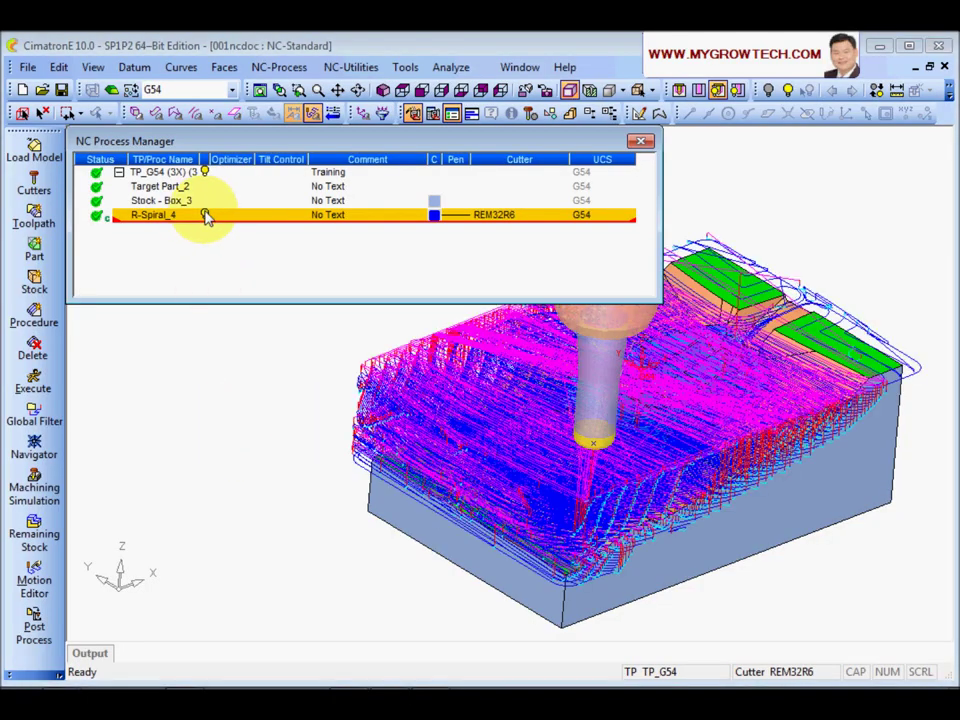
left_click(205, 216)
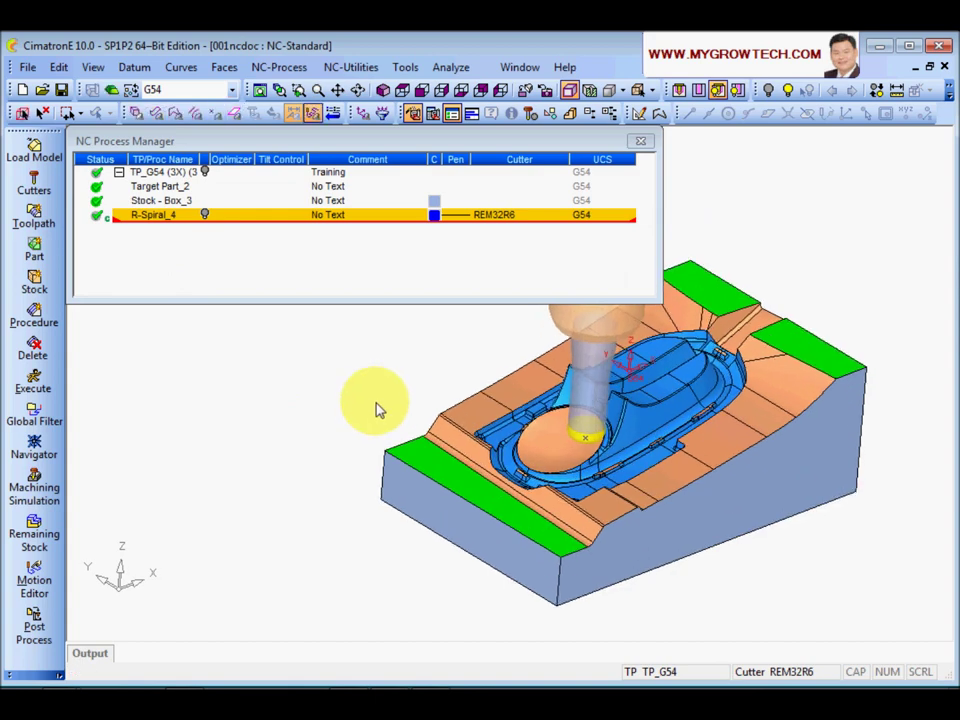
- Examine the remaining stock after the Rough Spiral procedure, displayed fully opaque, from several angles
right_click(161, 219)
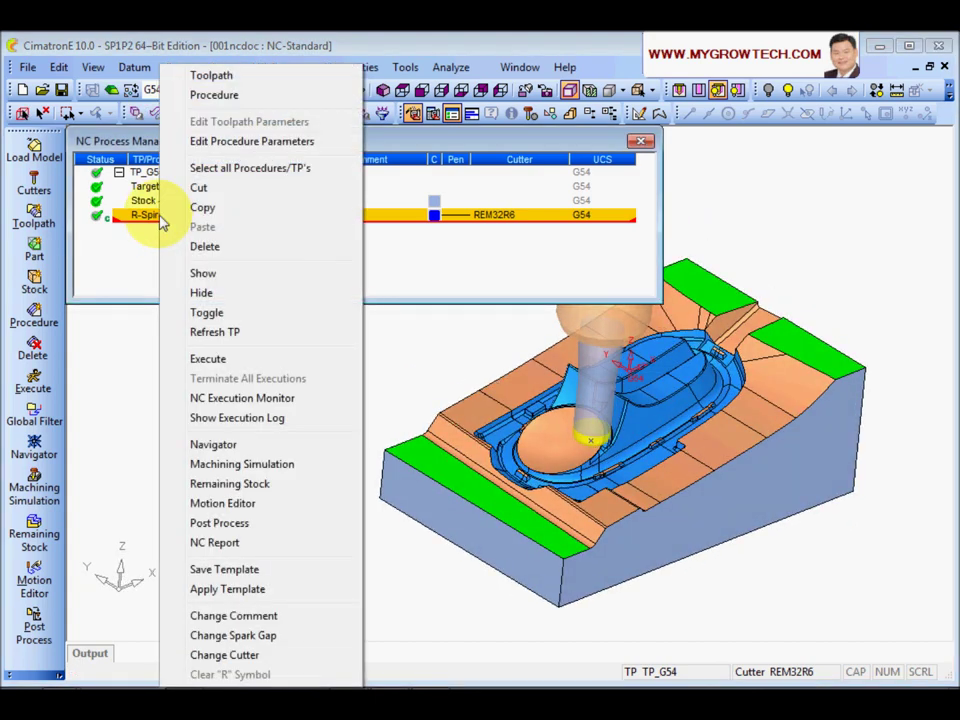
left_click(256, 490)
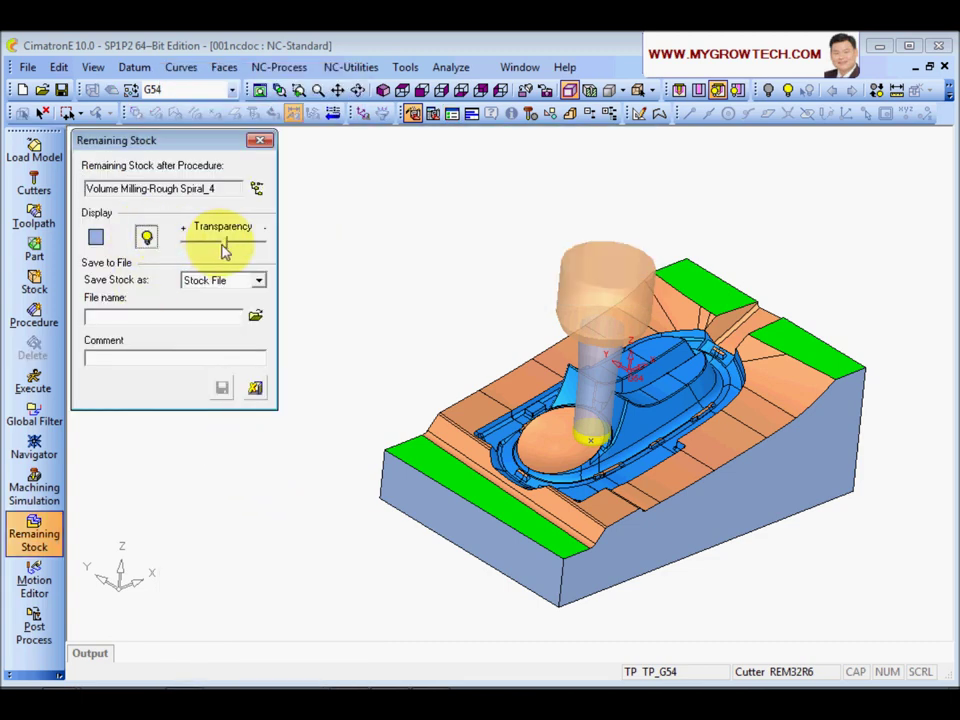
left_click_drag(224, 251, 288, 260)
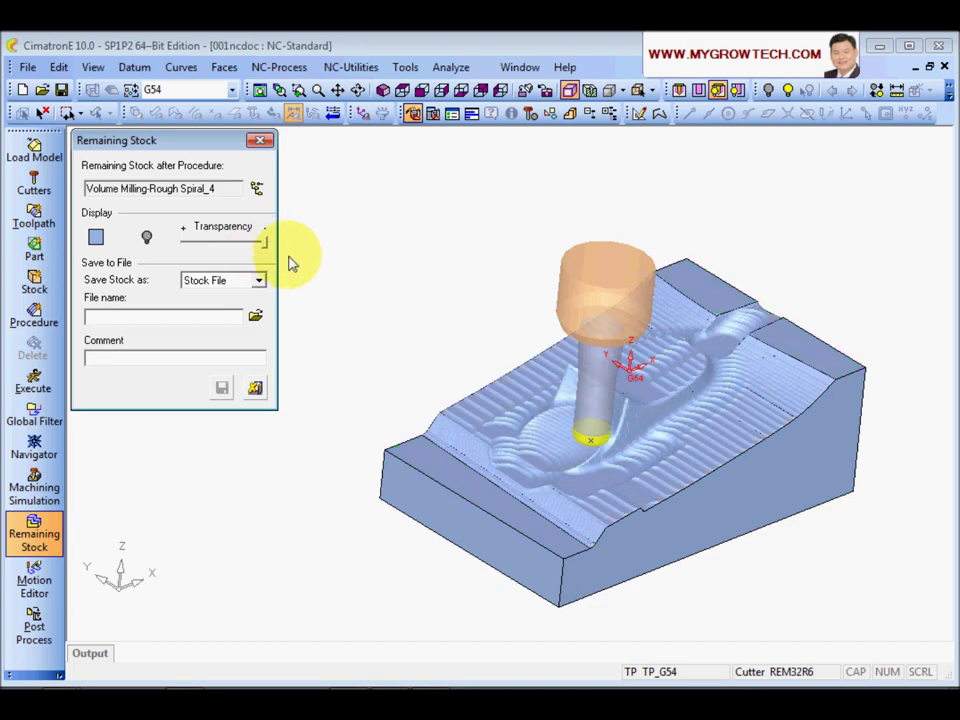
mouse_move(621, 454)
middle_mouse_down()
mouse_move(614, 447)
mouse_move(617, 461)
middle_mouse_up()
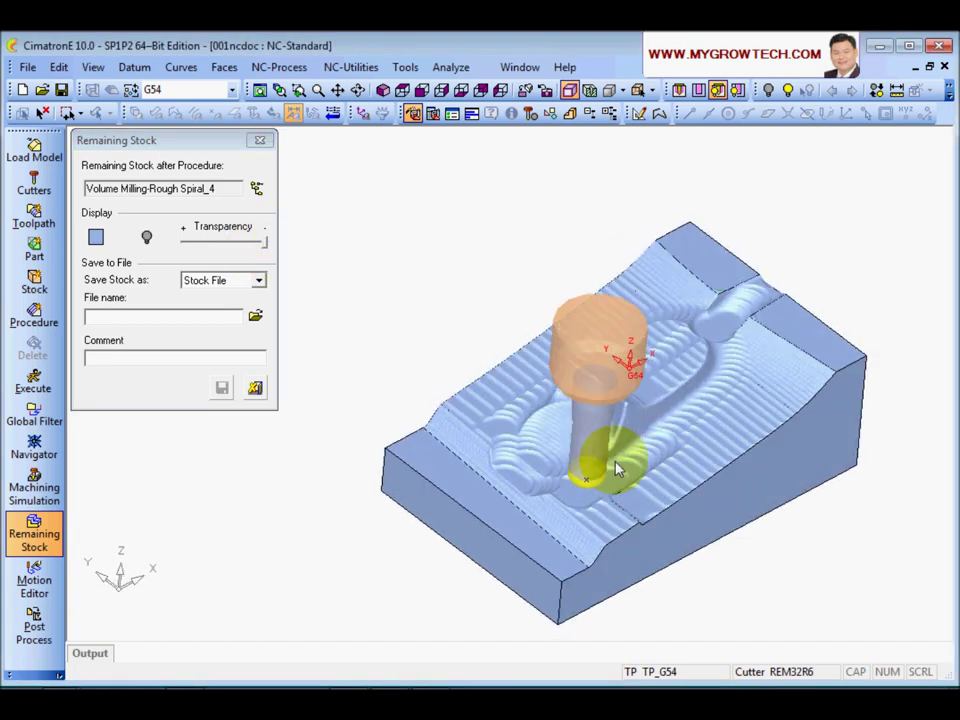
scroll(669, 435, "up", 5)
middle_click_drag(663, 366, 439, 332)
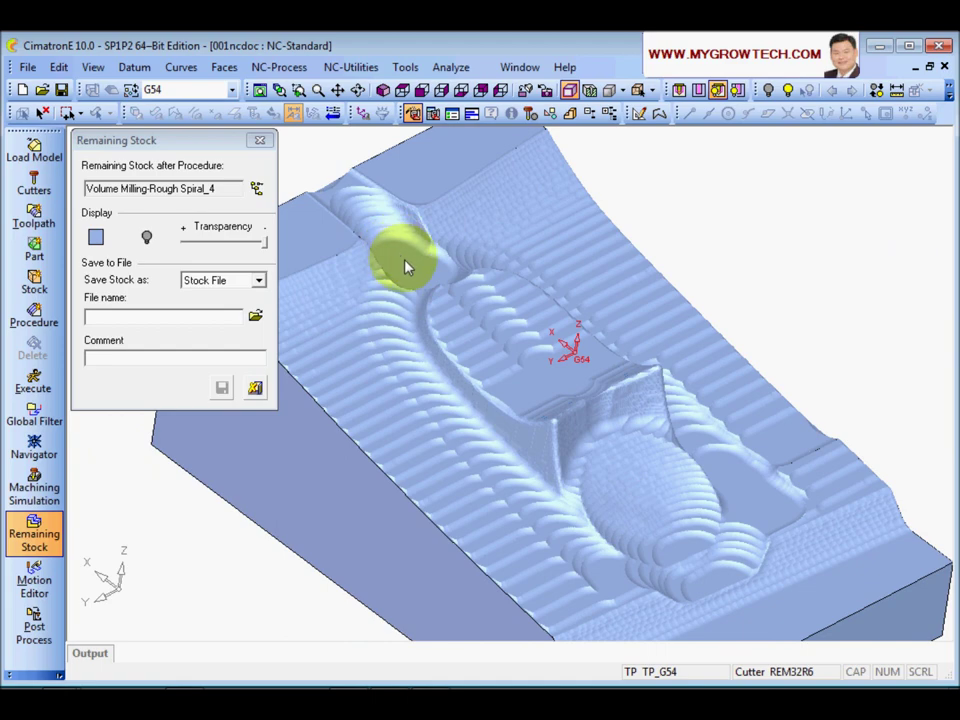
middle_click_drag(540, 489, 594, 424)
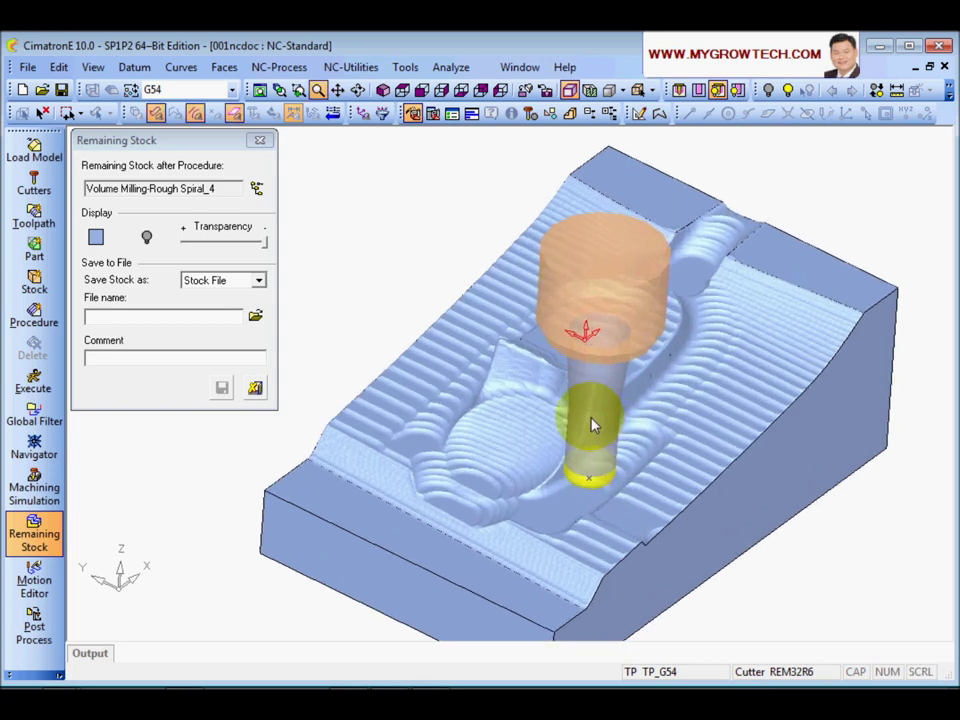
left_click(255, 388)
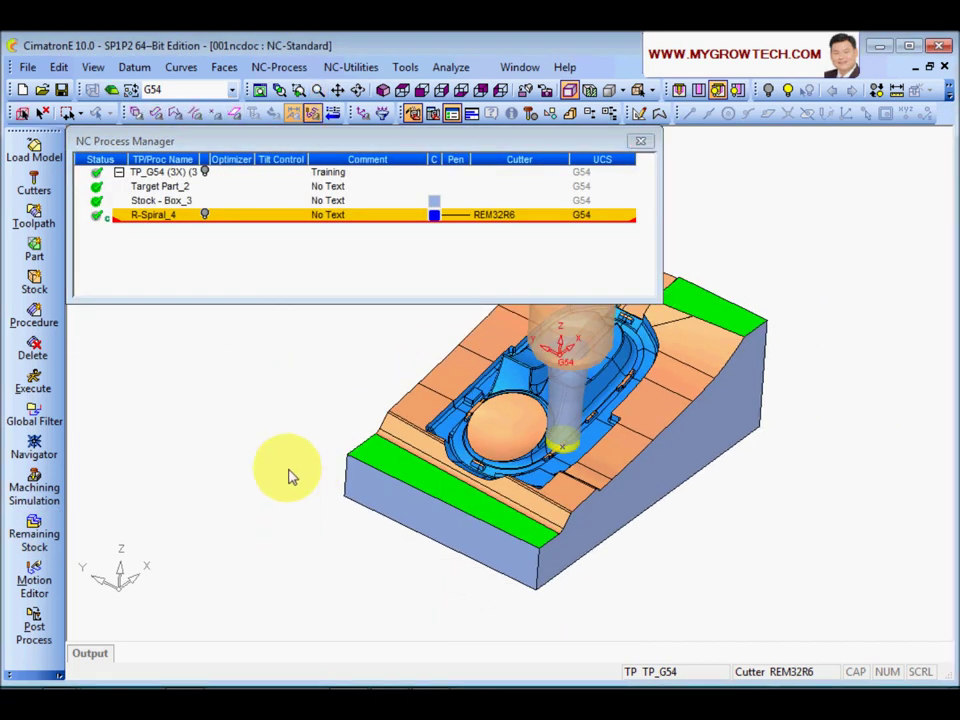
scroll(496, 491, "up", 2)
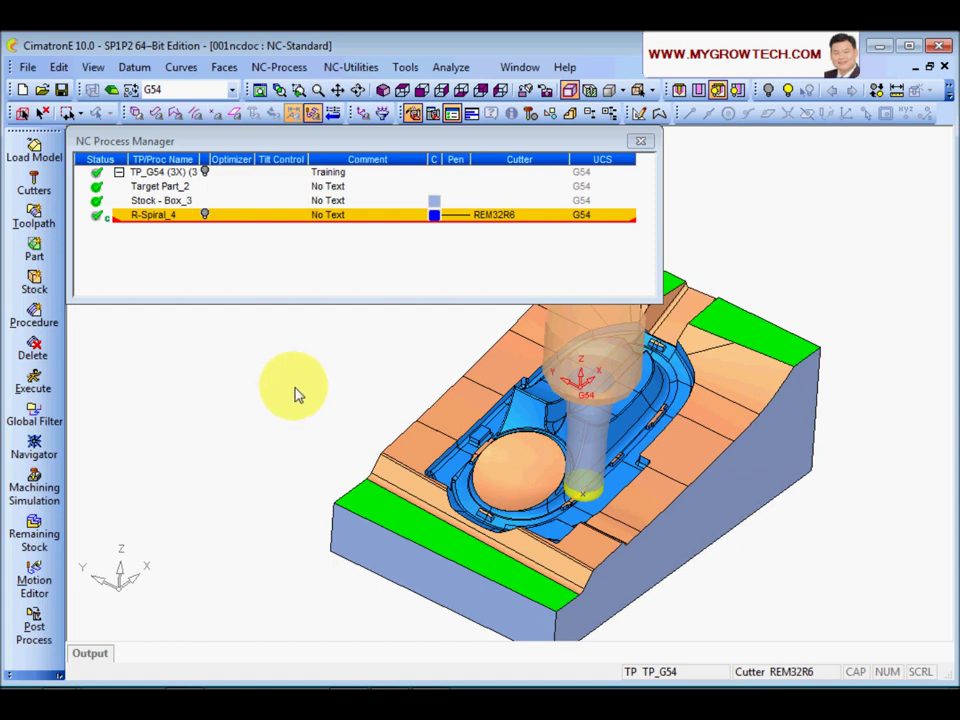
- Add a new cutter based on REM32R6 and name it REM16R4
left_click(33, 190)
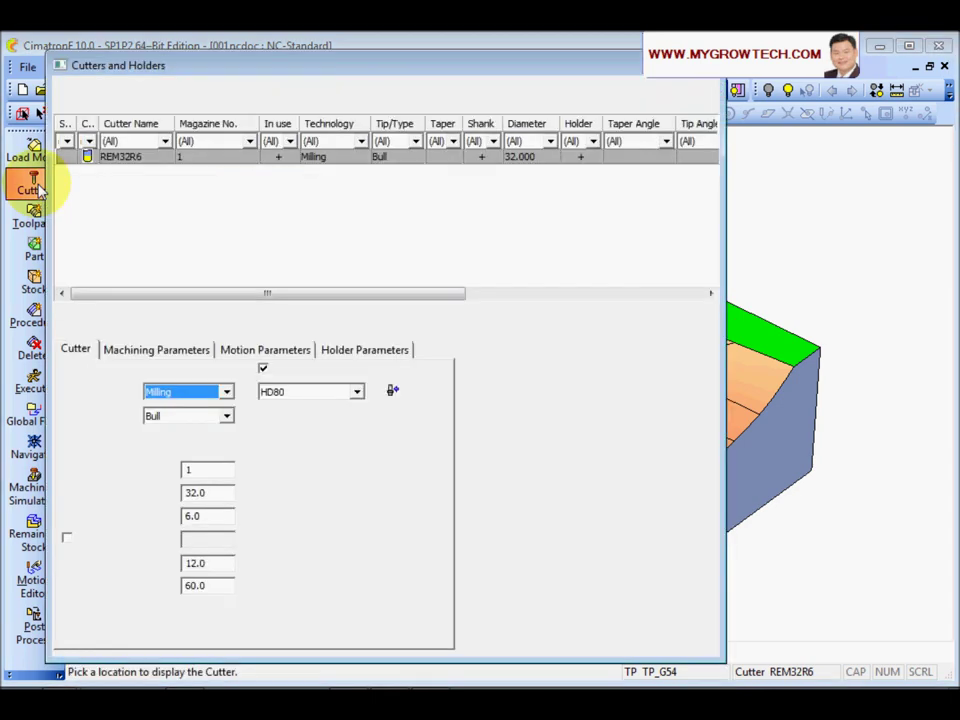
left_click(155, 94)
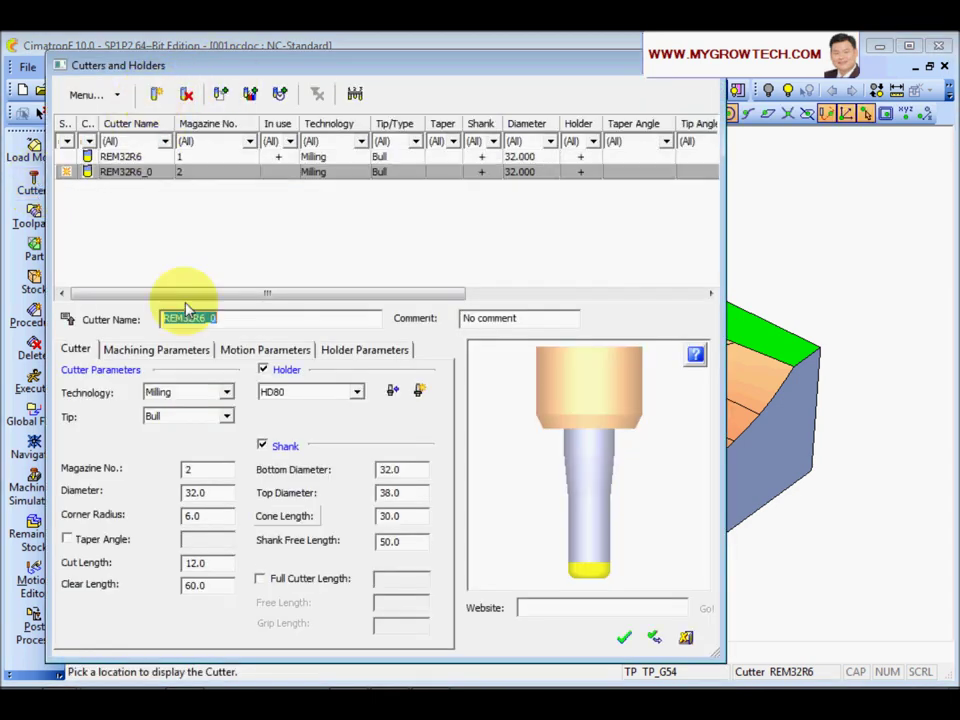
left_click(235, 322)
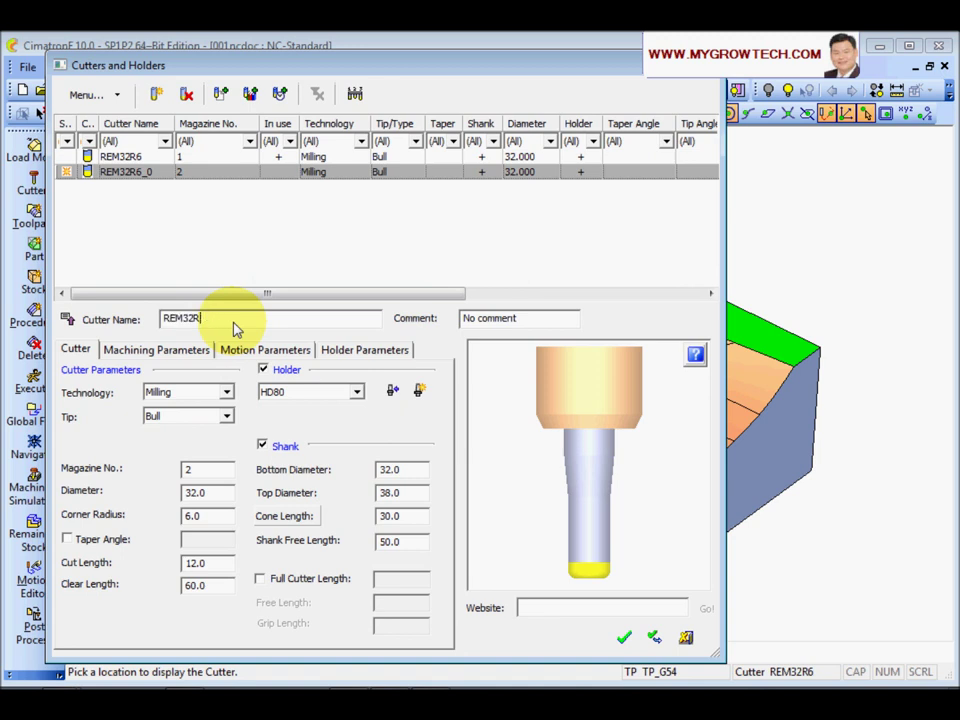
key("BackSpace")
key("BackSpace")
type("16R4")
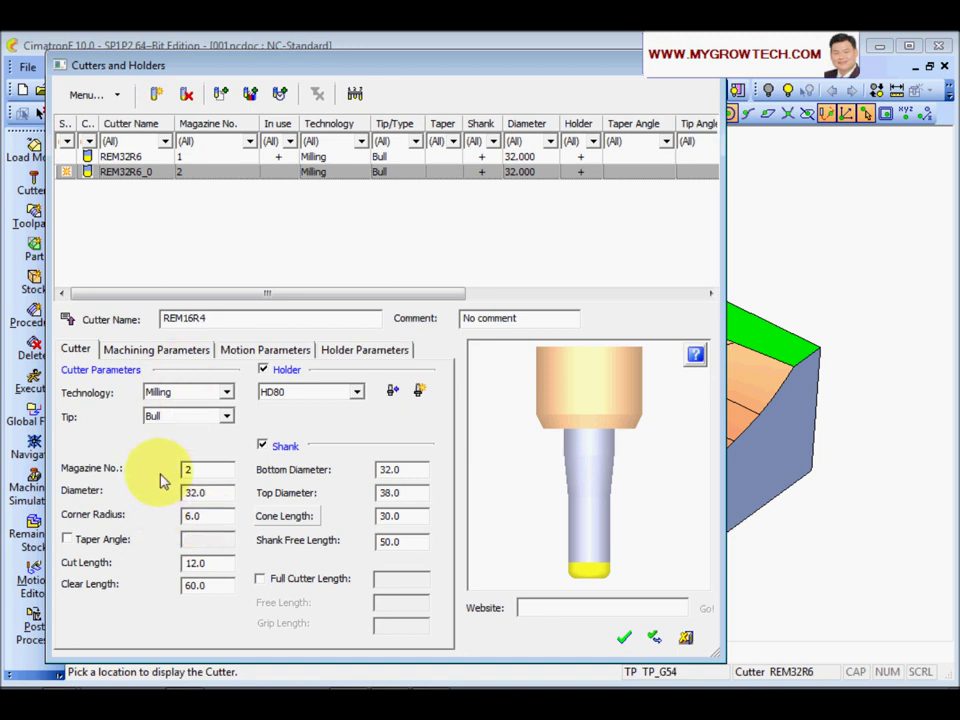
- Set the REM16R4 cutter's diameter to 16 and its corner radius to 4
double_click(213, 500)
type("16")
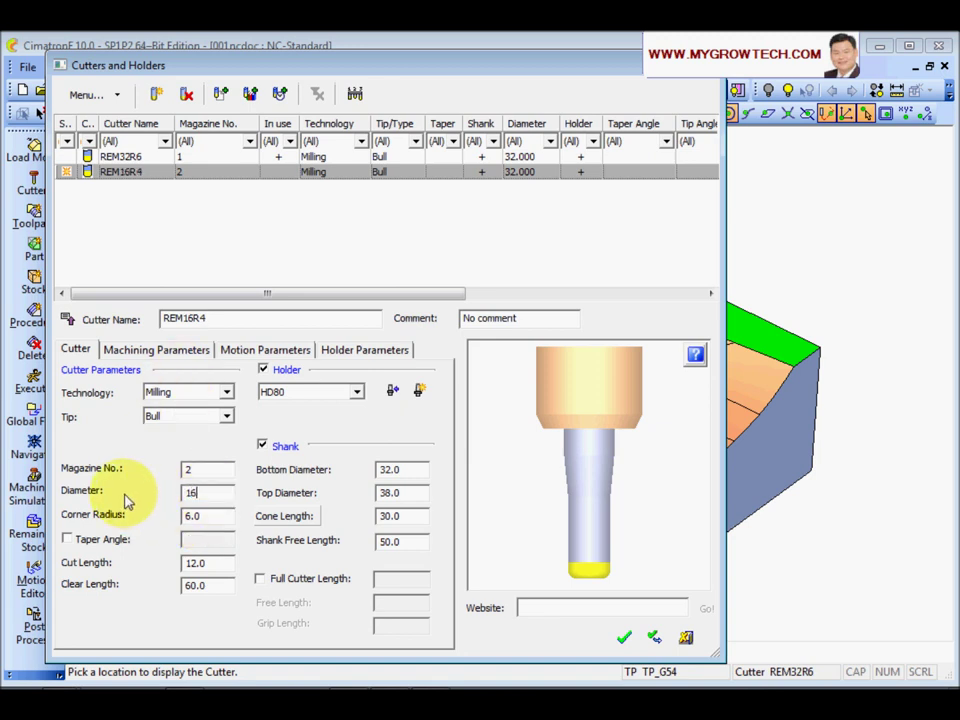
key("Return")
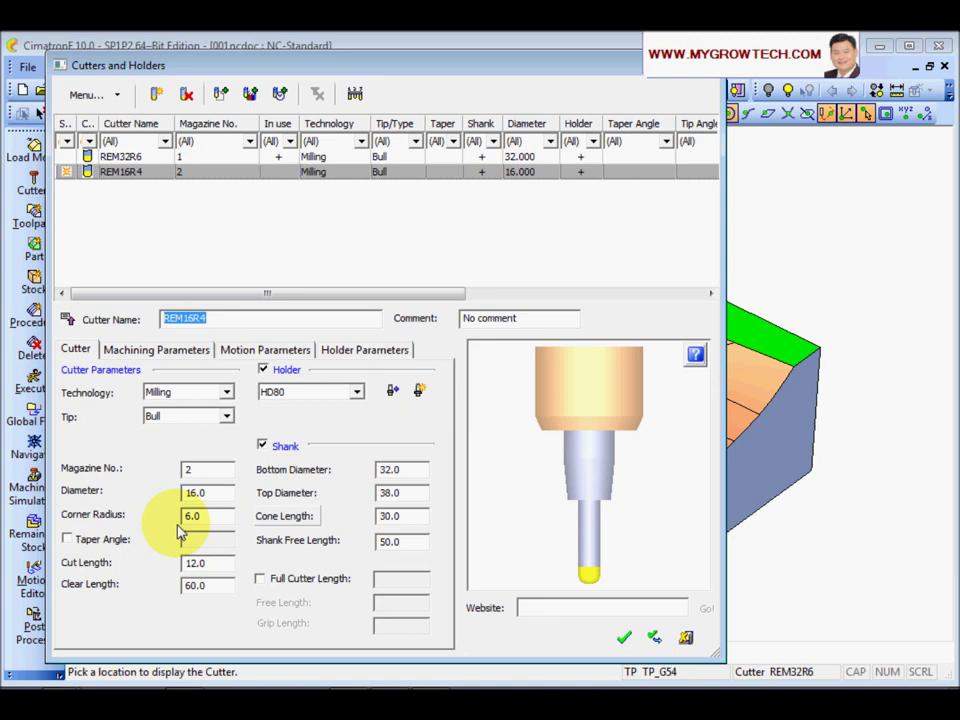
left_click_drag(190, 518, 135, 516)
type("4")
key("Return")
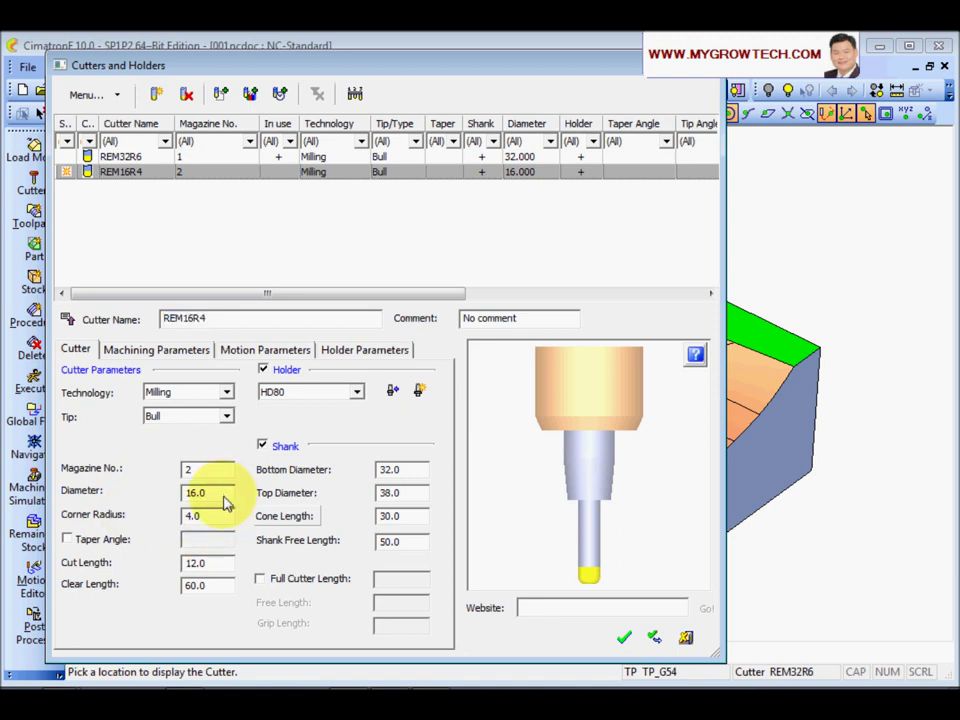
- Set the REM16R4 cutter's cut length to 8 and clear length to 60, and turn off its shank
left_click_drag(217, 568, 139, 569)
type("8")
left_click(211, 595)
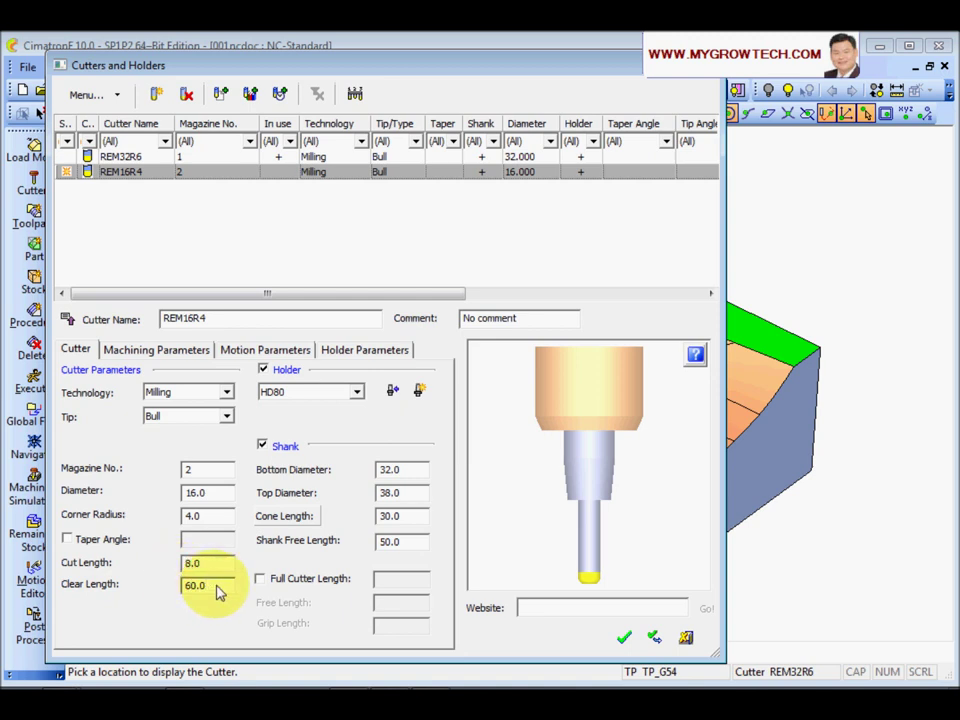
left_click_drag(220, 592, 150, 591)
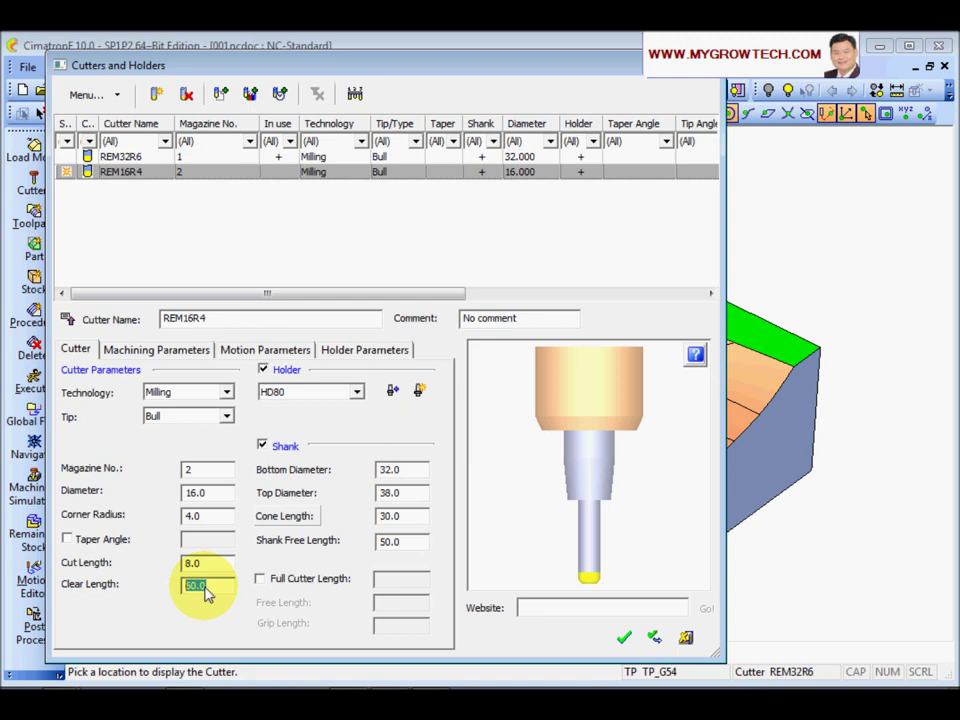
type("60")
left_click(220, 566)
left_click(220, 587)
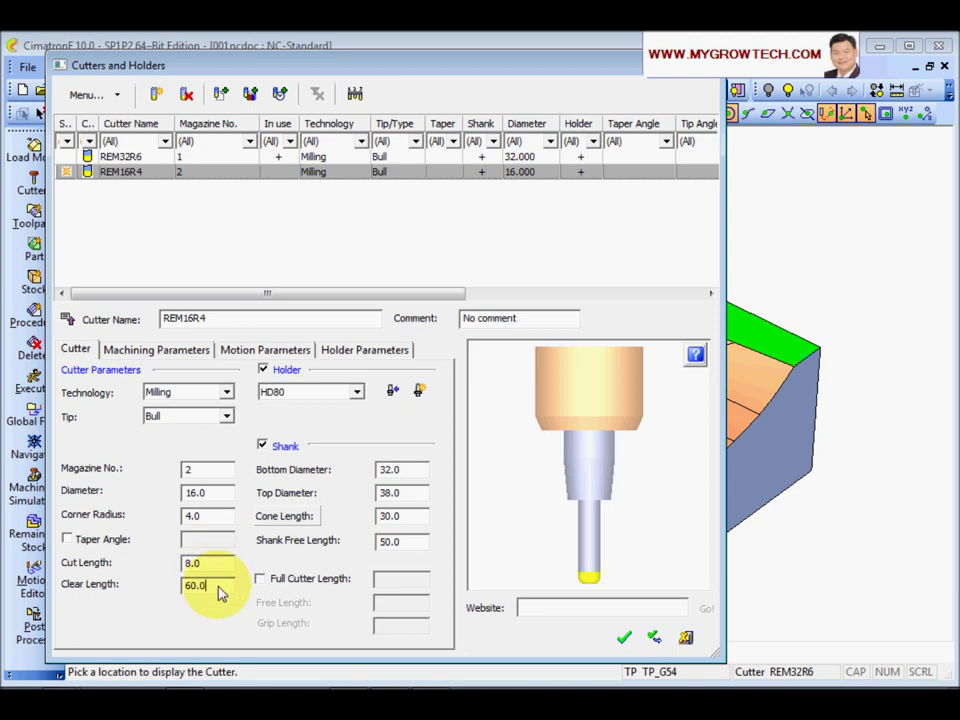
left_click(262, 446)
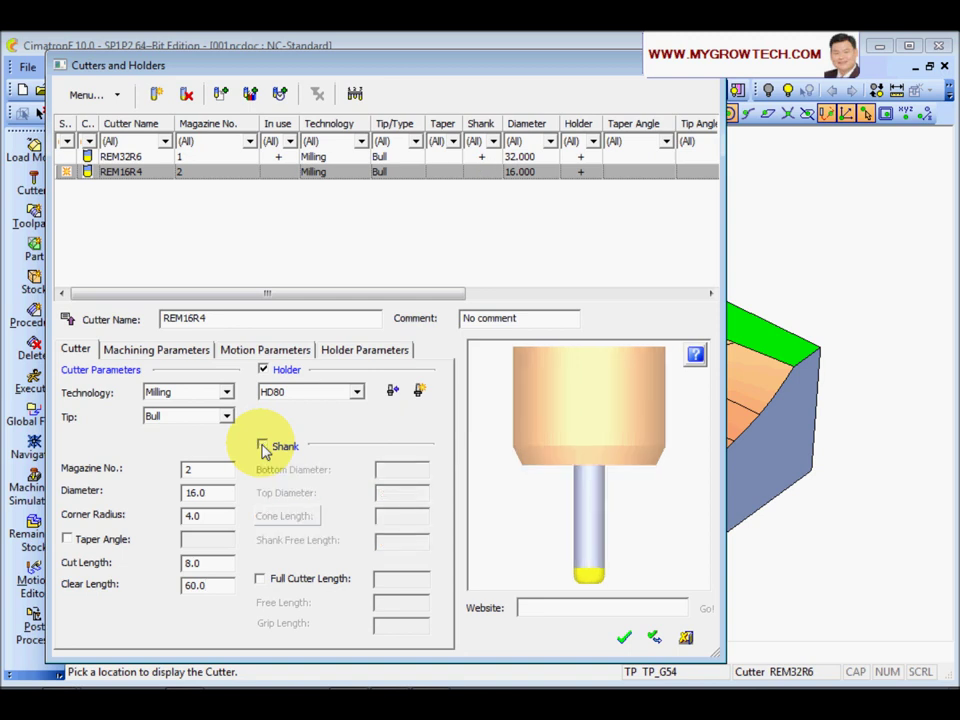
- Create a new holder named HD50 for the REM16R4 cutter as a straight cylinder with a diameter of 50
left_click(420, 393)
double_click(190, 377)
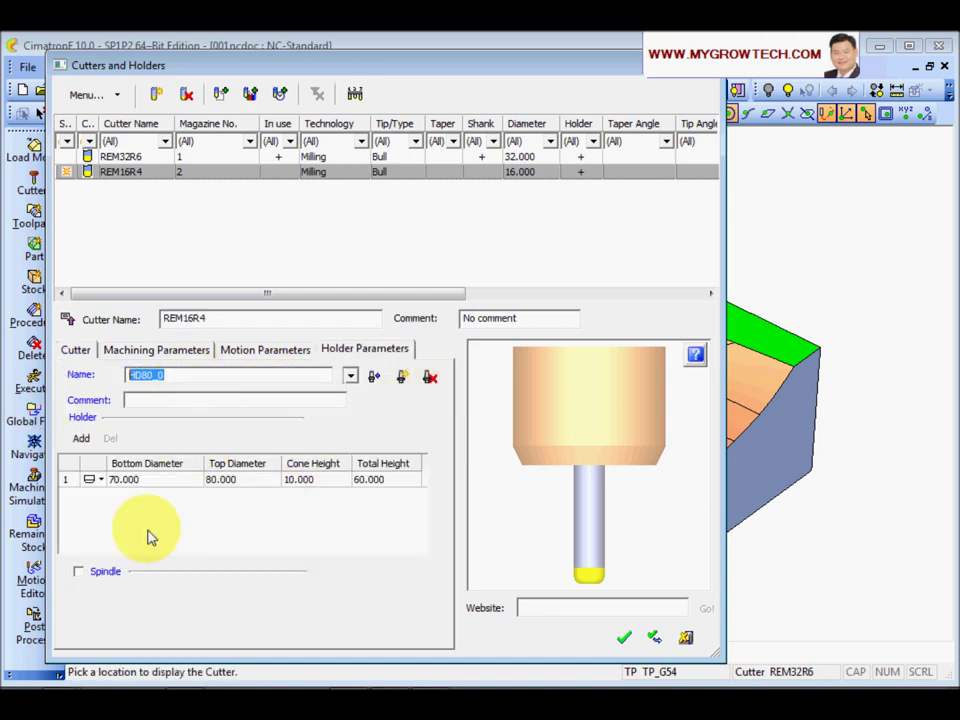
type("H")
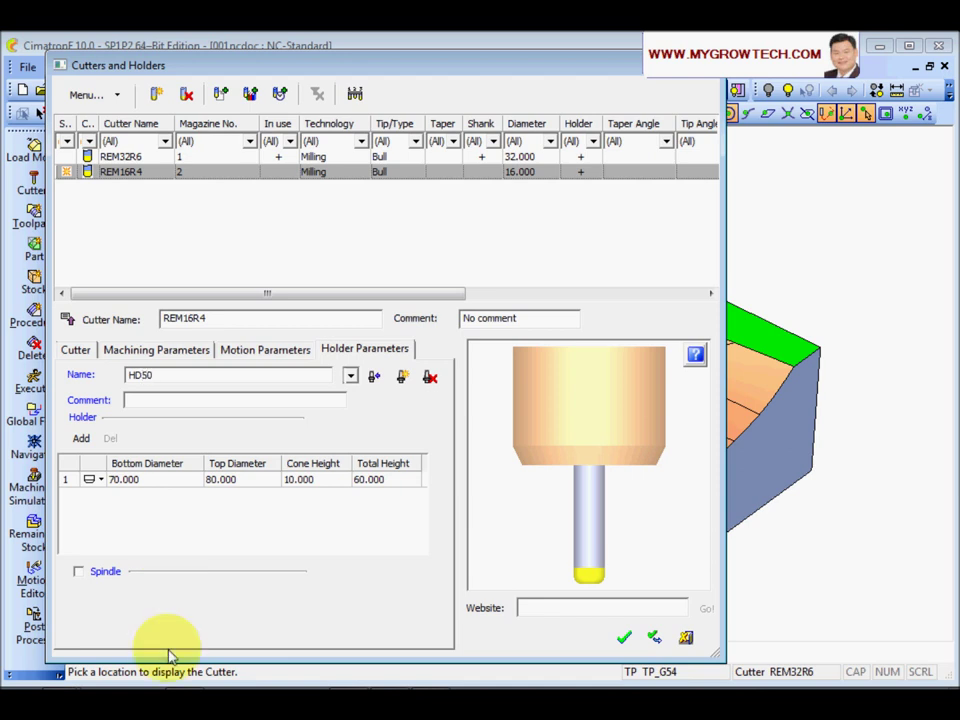
double_click(152, 482)
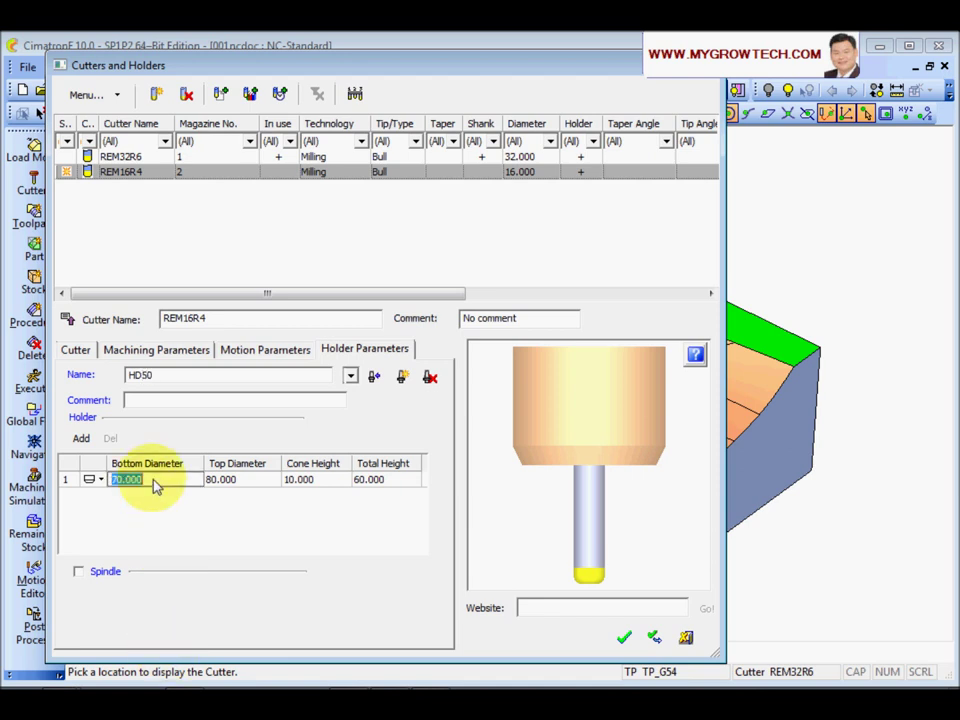
left_click(90, 480)
type("50")
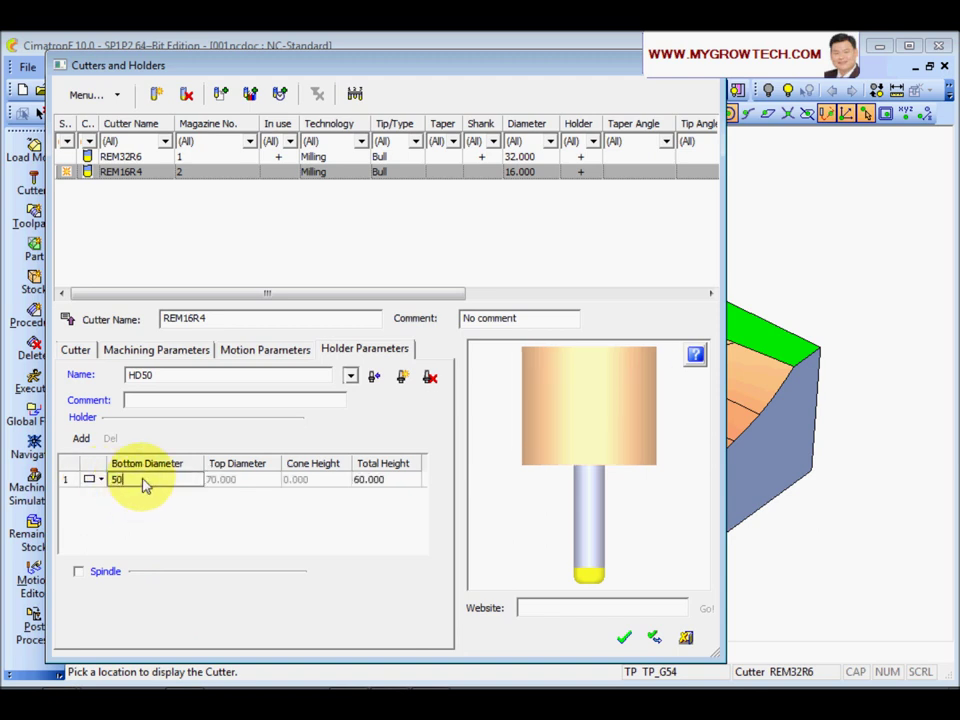
key("Return")
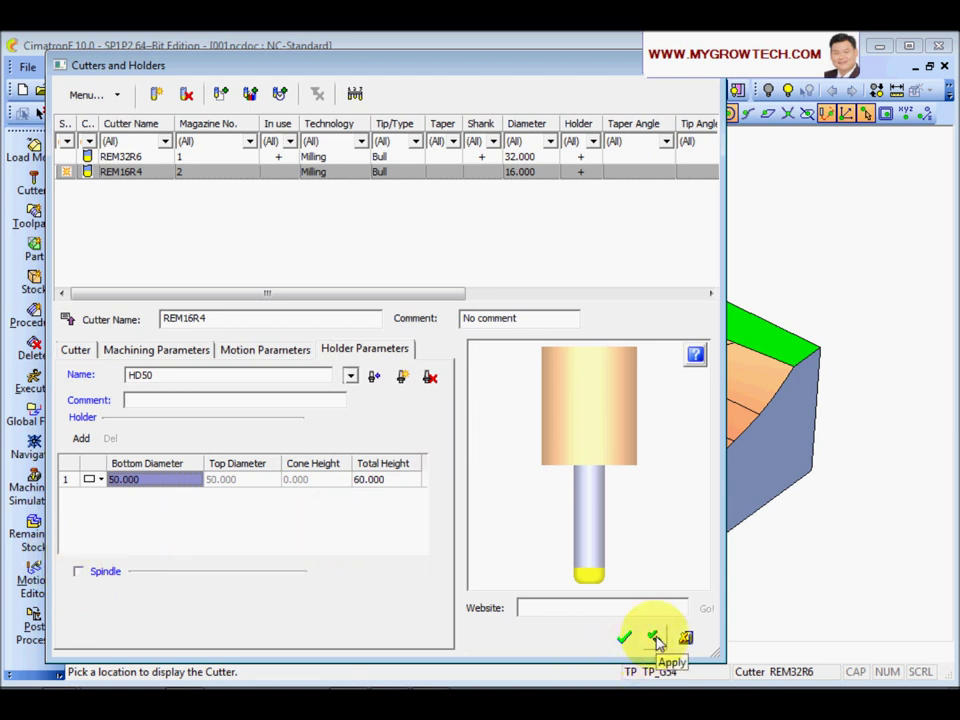
- Apply the REM16R4 cutter definition with the HD50 holder and close the cutter definitions
left_click(76, 349)
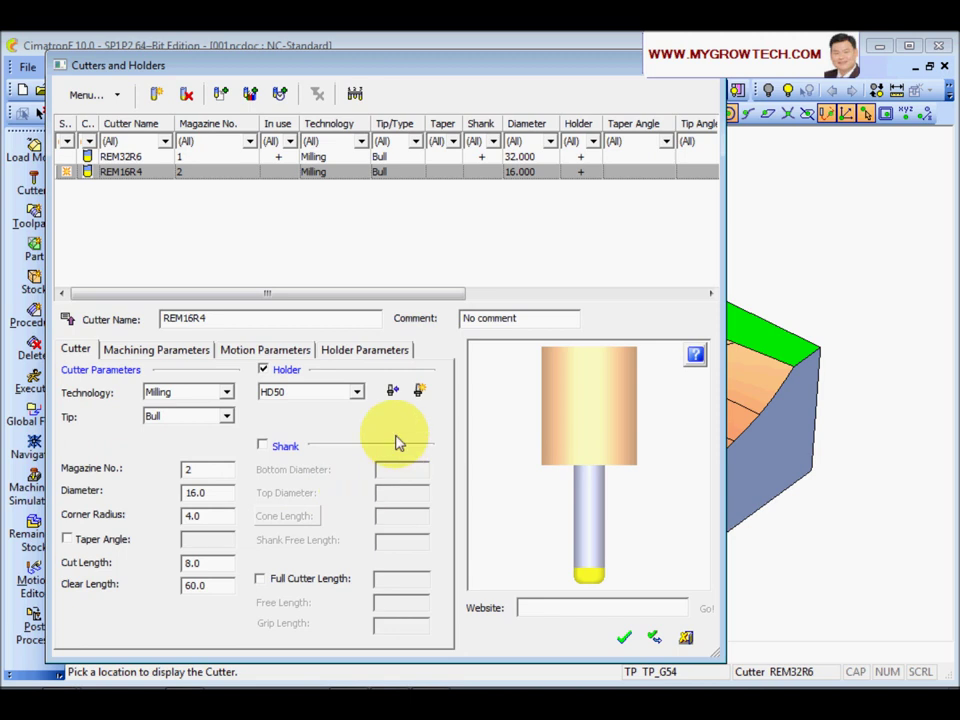
left_click(654, 638)
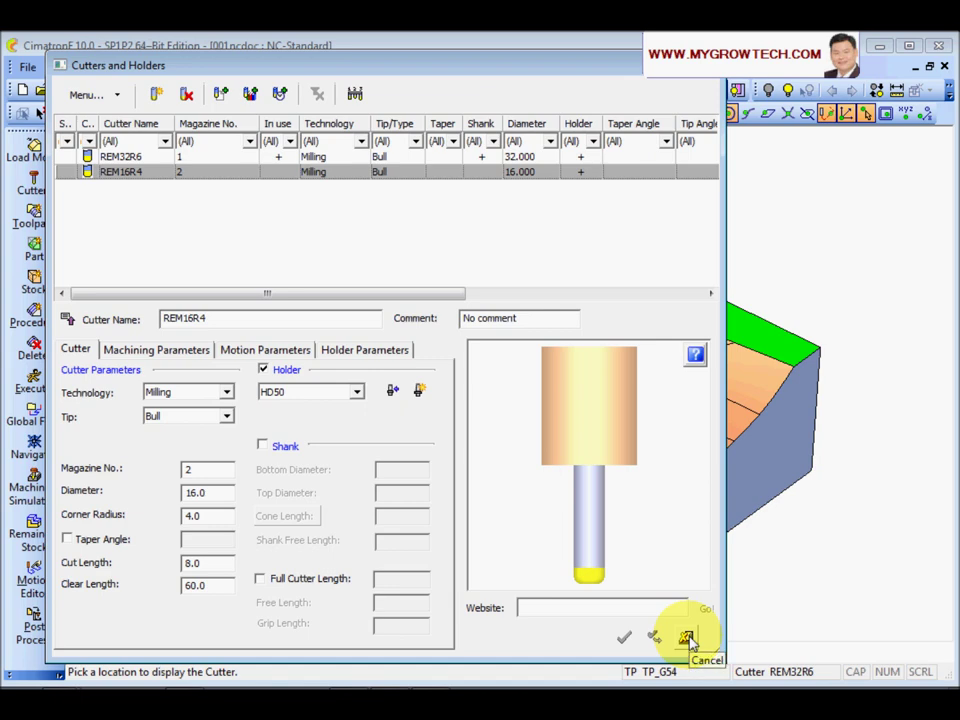
left_click(688, 638)
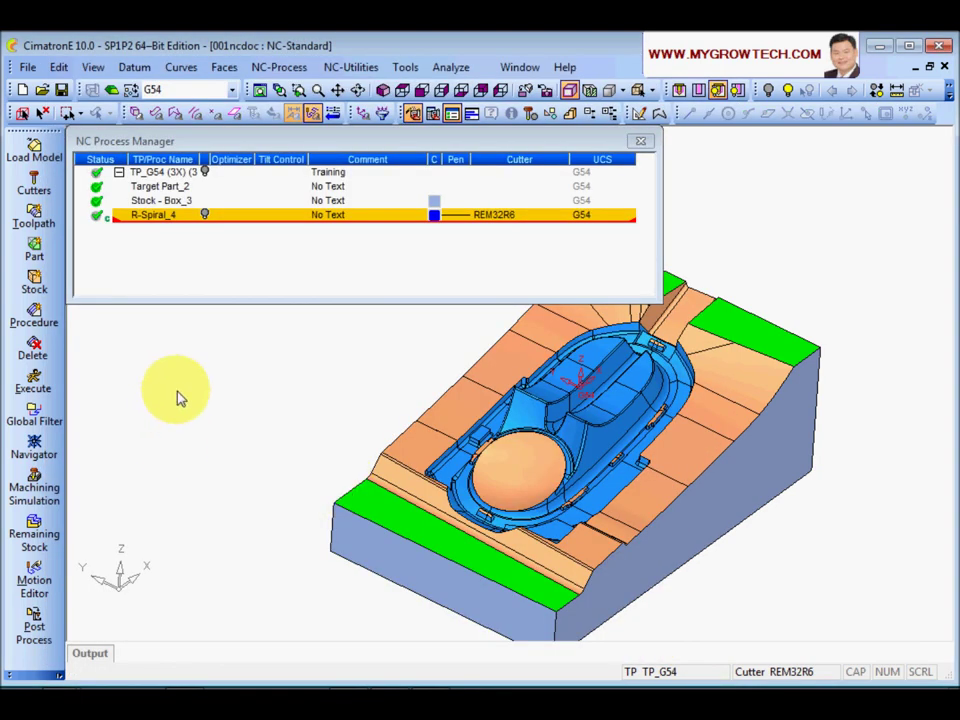
- Duplicate the R-Spiral_4 procedure directly below the original in the toolpath
mouse_move(636, 549)
middle_mouse_down()
mouse_move(640, 452)
mouse_move(510, 500)
mouse_move(543, 444)
mouse_move(546, 488)
mouse_move(535, 497)
mouse_move(559, 471)
mouse_move(549, 392)
mouse_move(545, 400)
middle_mouse_up()
scroll(553, 407, "up", 3)
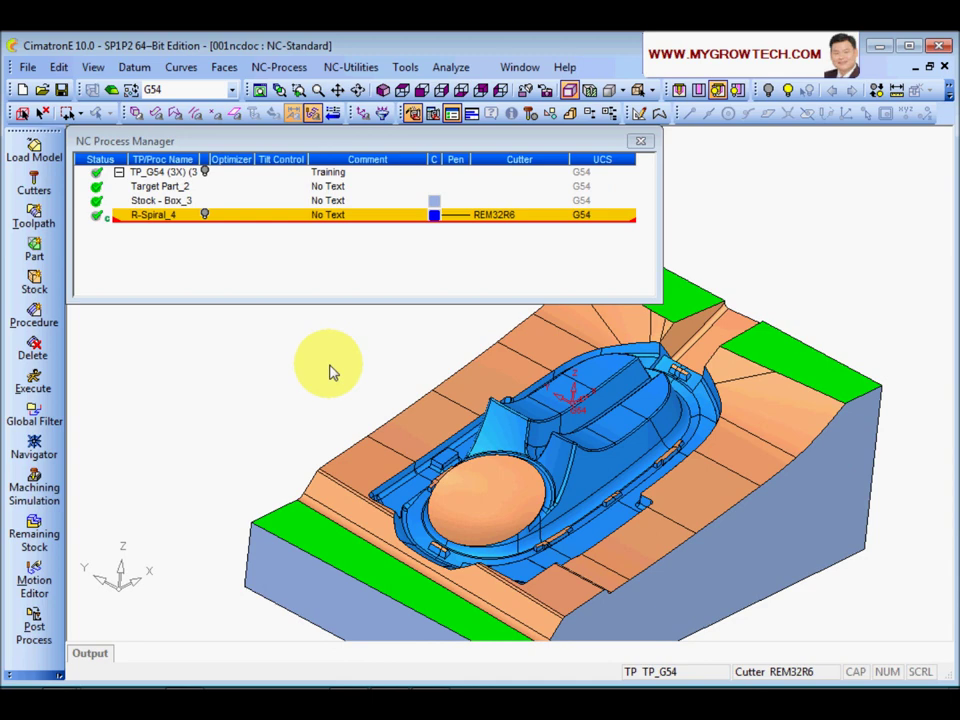
right_click(150, 222)
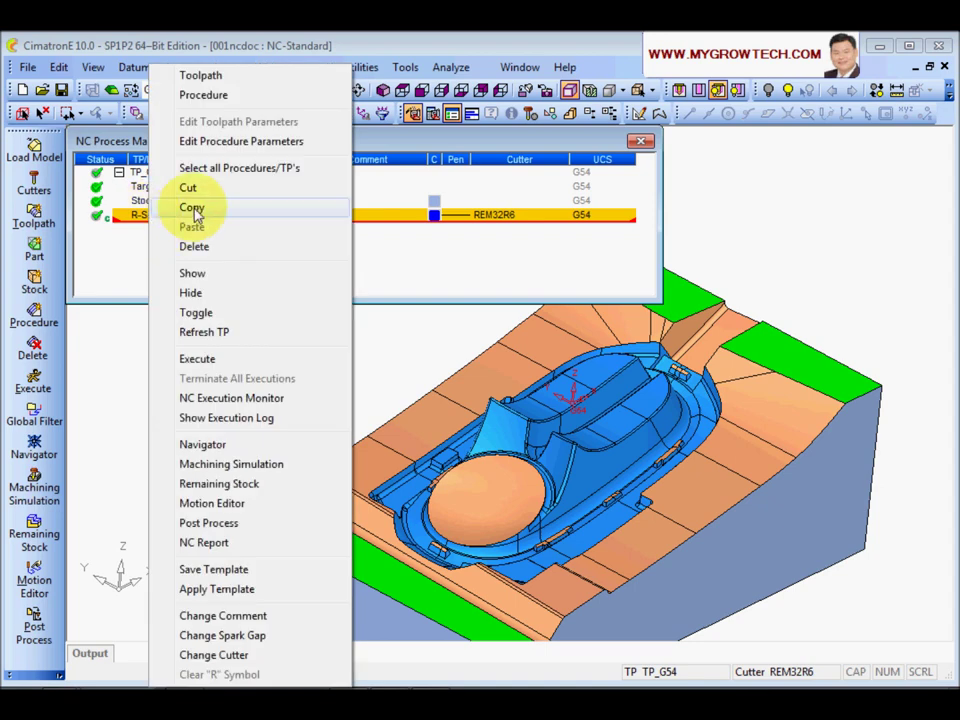
left_click(163, 212)
right_click(165, 223)
left_click(215, 226)
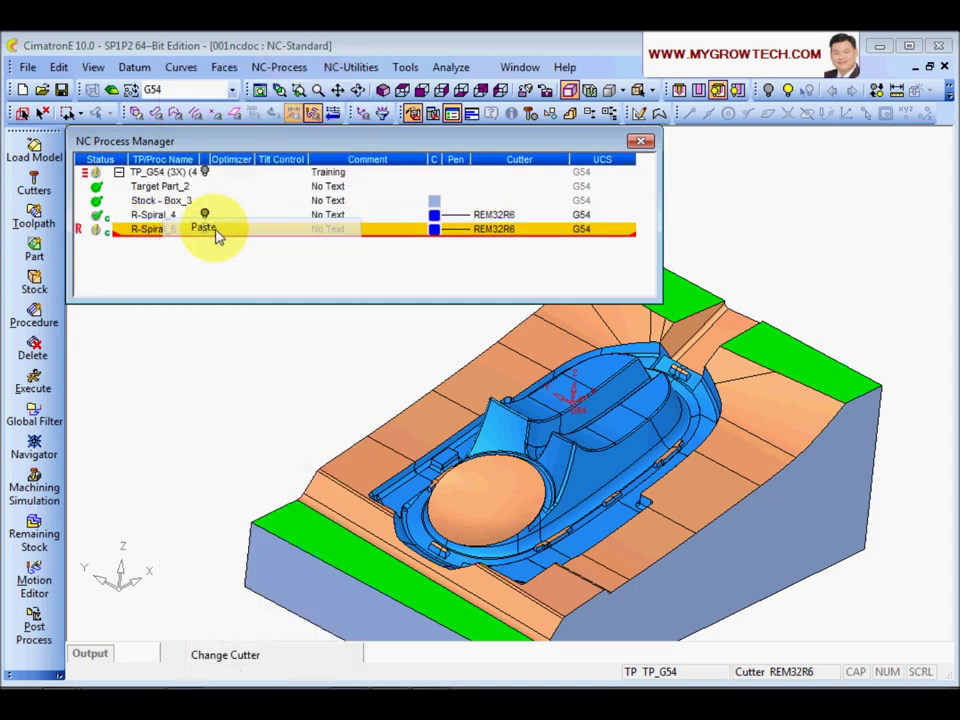
- Set the comment of the original R-Spiral_4 procedure to "1st rough"
double_click(332, 229)
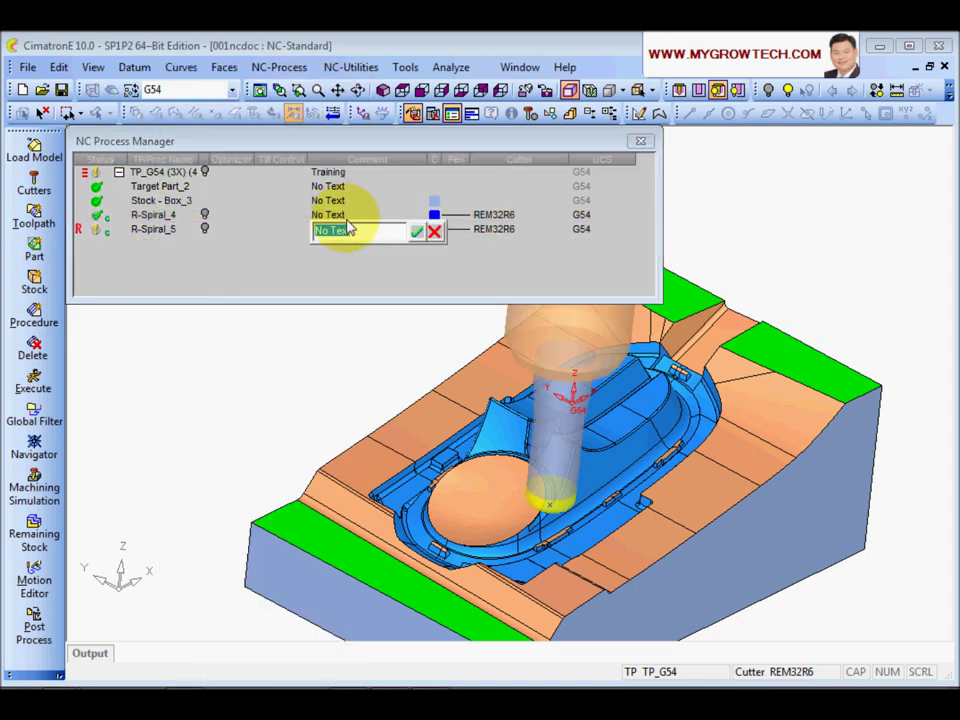
type("1st rough")
key("Return")
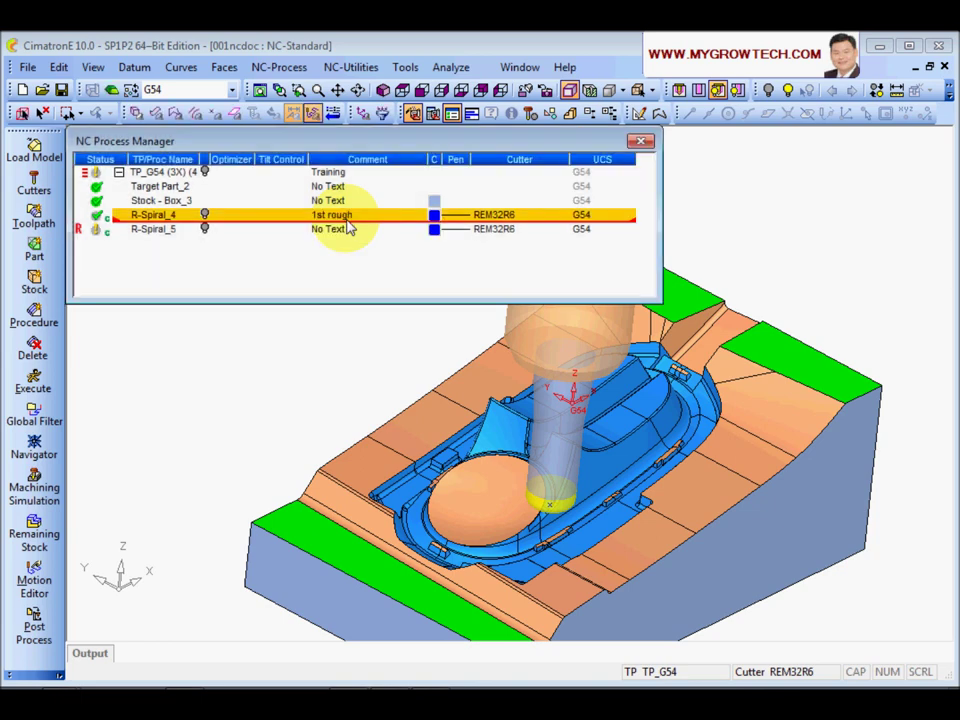
- Set the comment of the copied R-Spiral_5 procedure to "2nd rough"
double_click(347, 228)
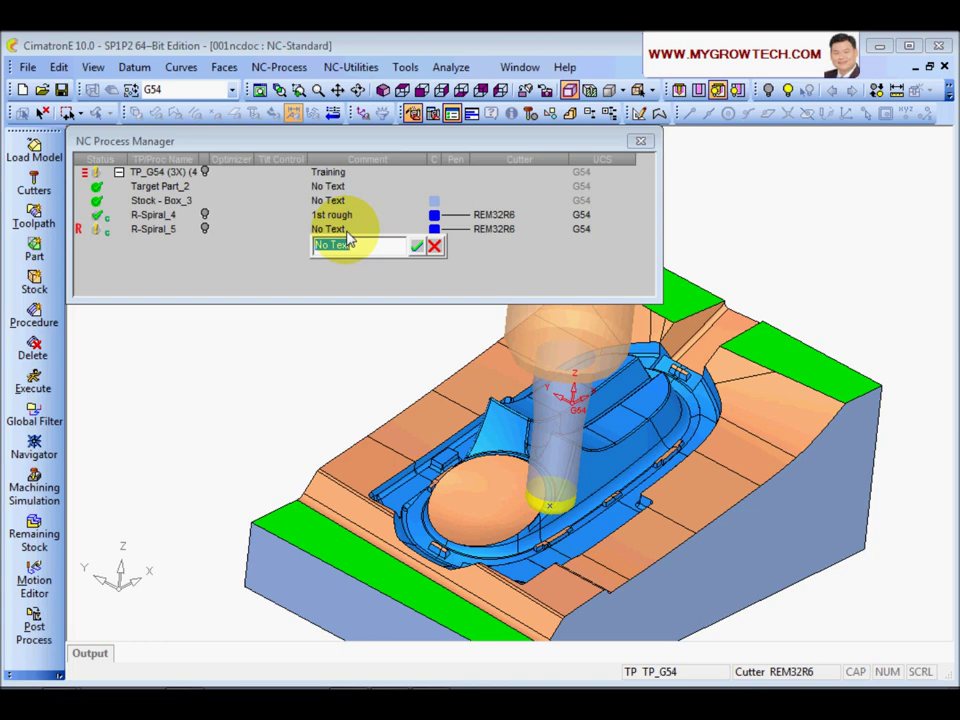
type("2nd rough")
key("Return")
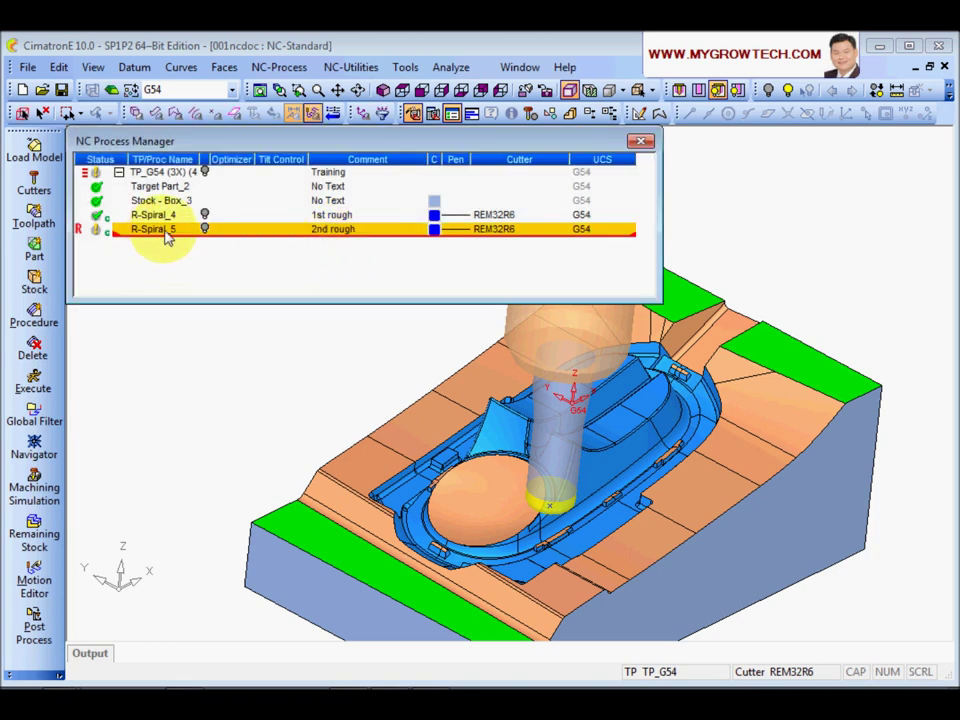
- Edit the R-Spiral_5 procedure and assign cutter REM16R4 to it
double_click(165, 236)
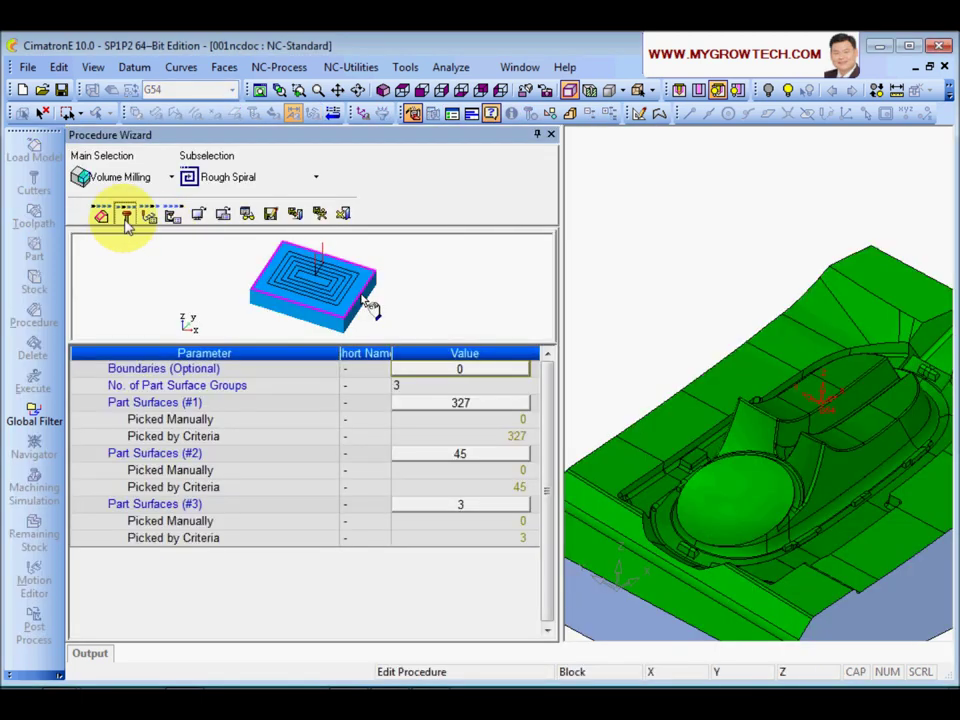
left_click(125, 216)
left_click(168, 179)
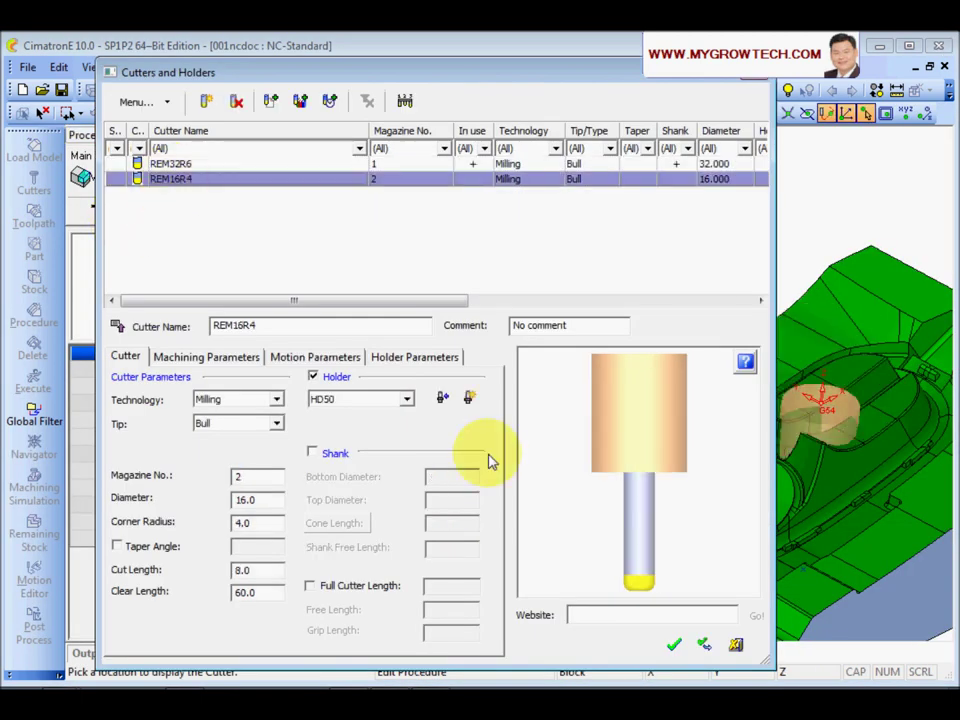
left_click(676, 646)
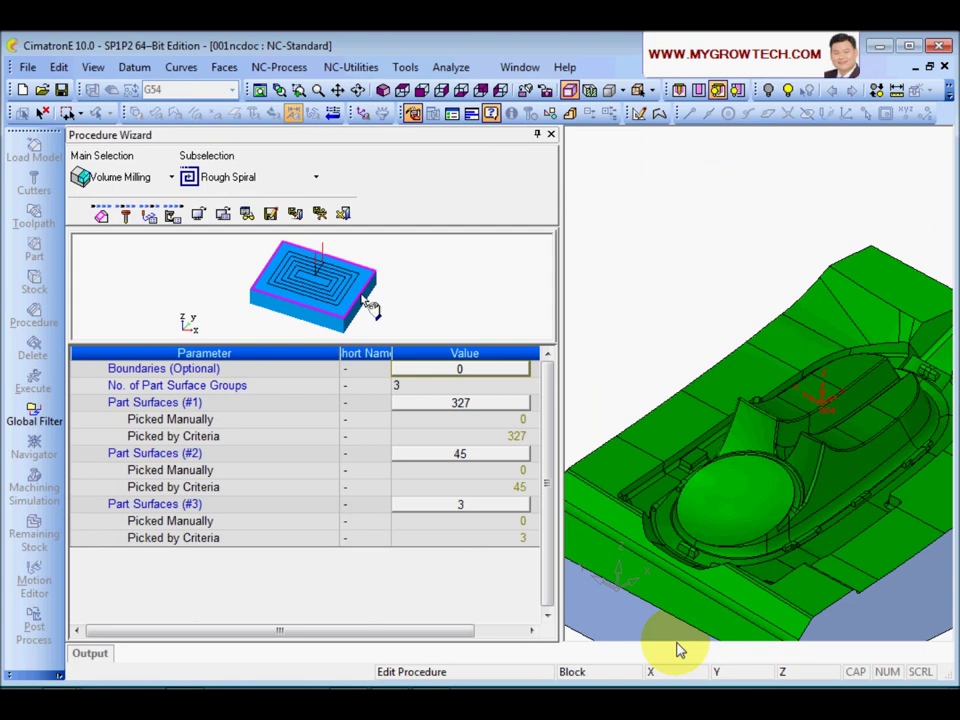
- Preview the estimated minimum clear length for the second roughing and return to its procedure settings
scroll(675, 332, "down", 4)
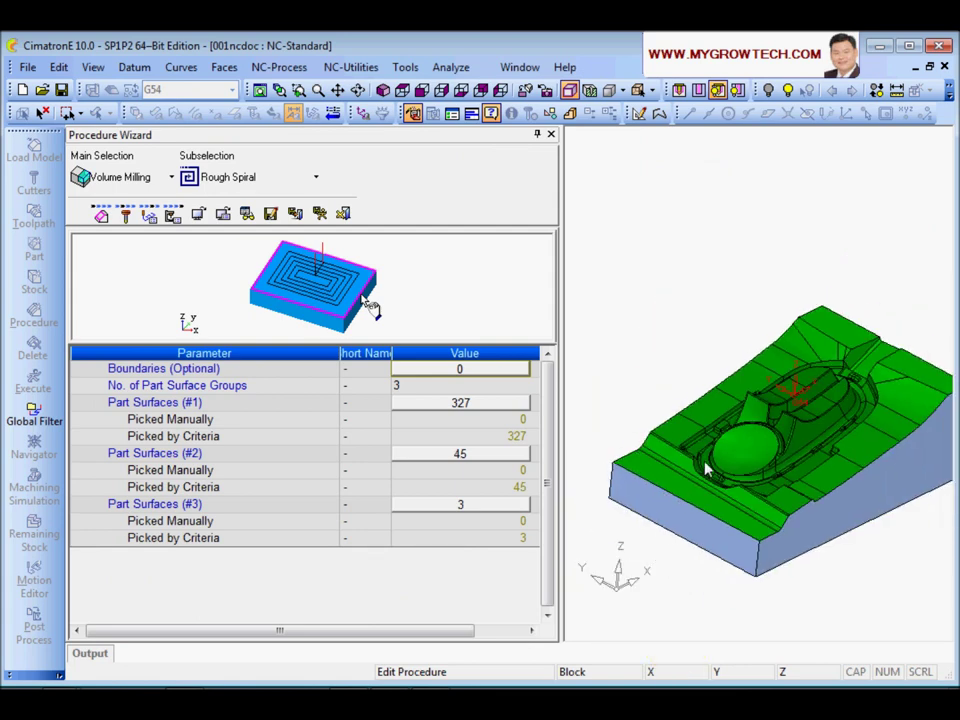
scroll(735, 510, "up", 1)
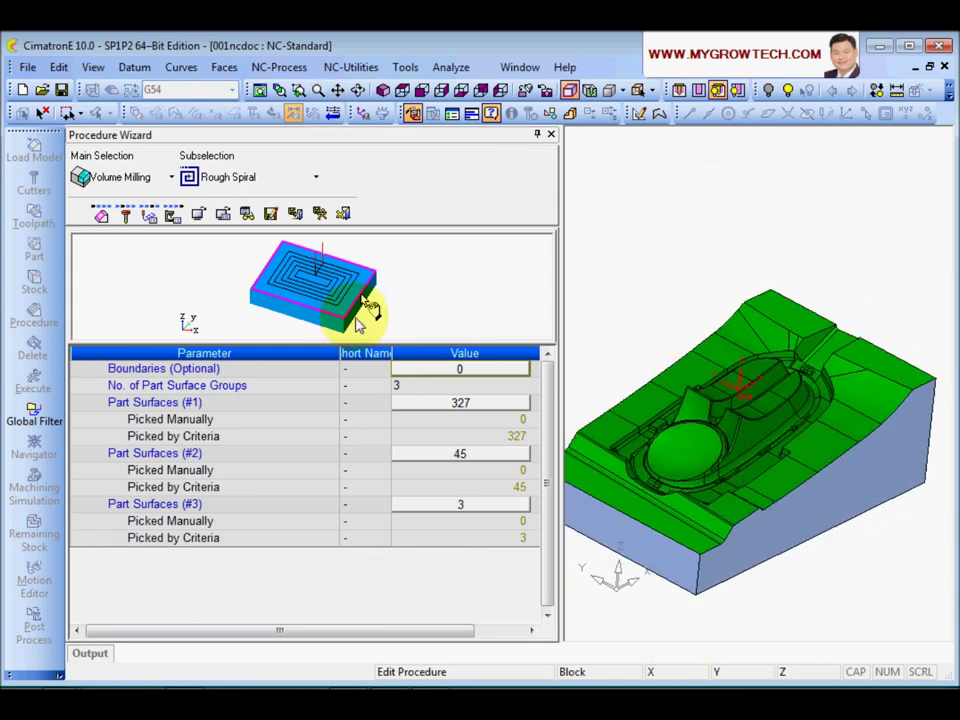
left_click(246, 213)
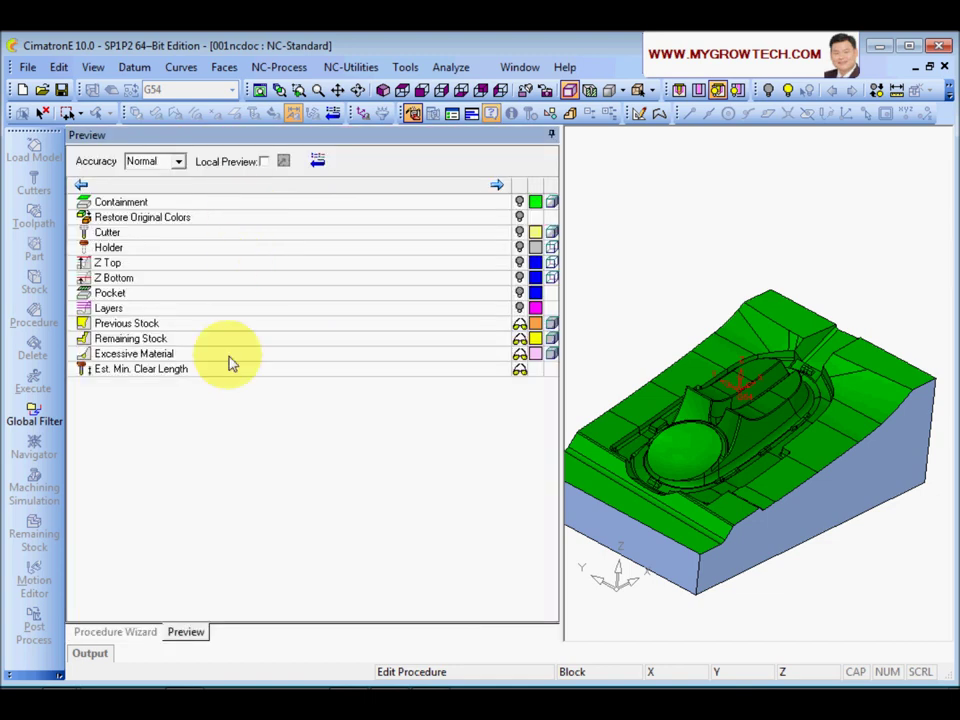
left_click(135, 371)
left_click(520, 370)
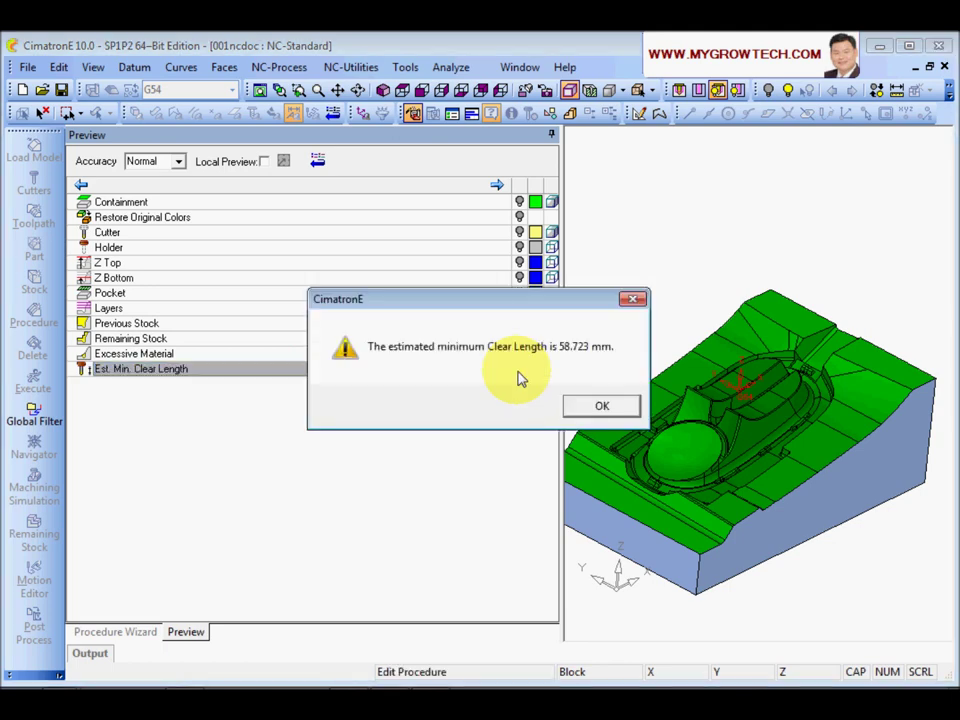
left_click(598, 408)
left_click(130, 632)
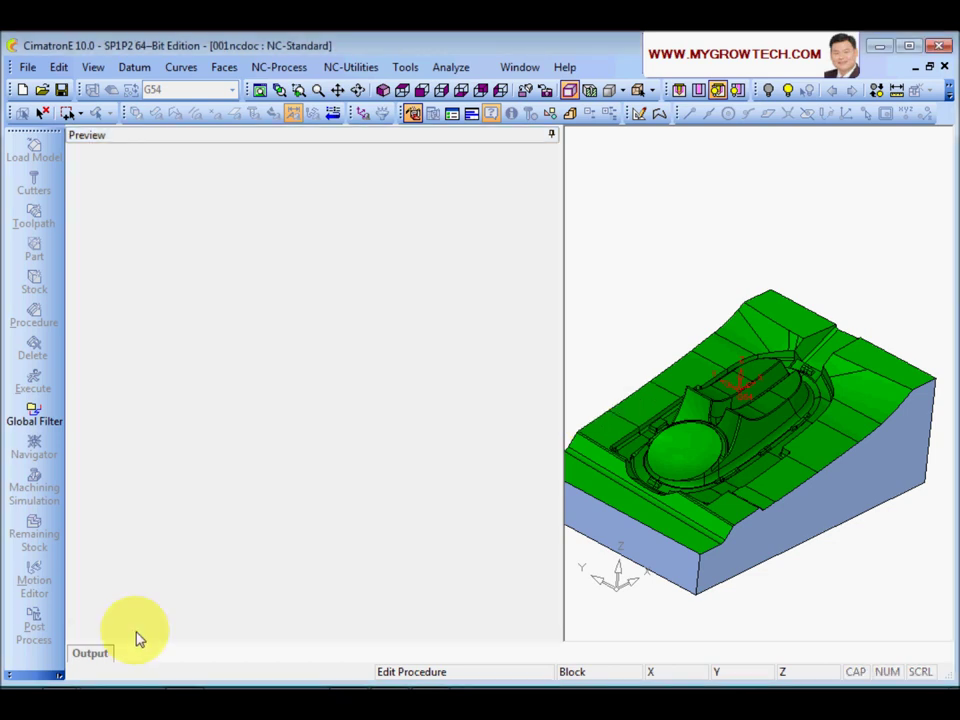
- Examine the second roughing's tool trajectory parameters, especially the Fixed Vertical Step, its formula and the Side Step
left_click(149, 214)
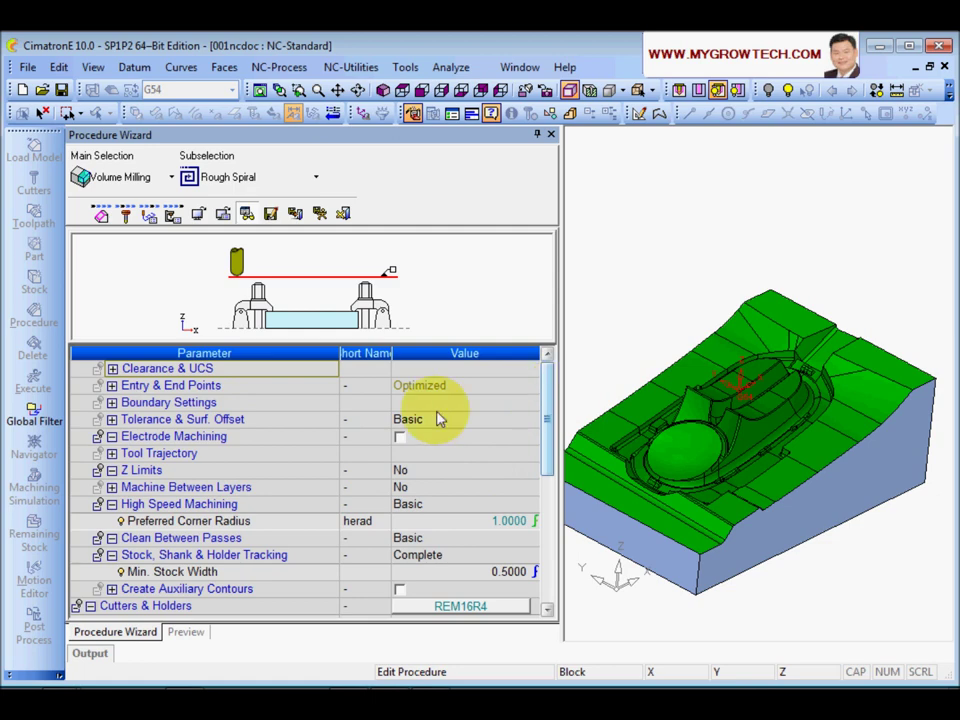
left_click(112, 453)
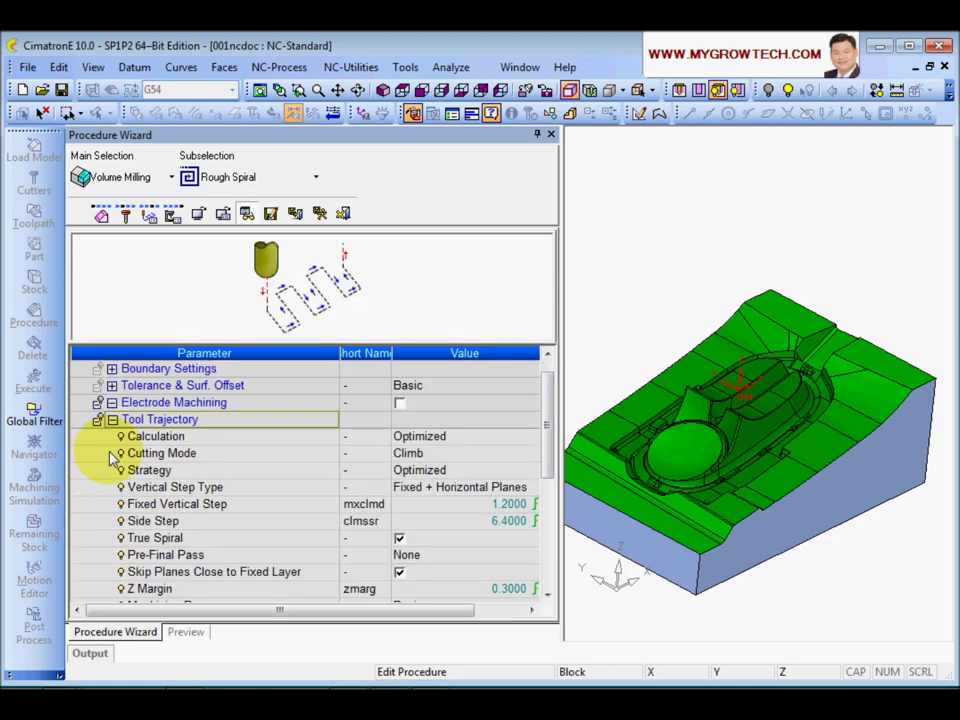
scroll(547, 432, "down", 1)
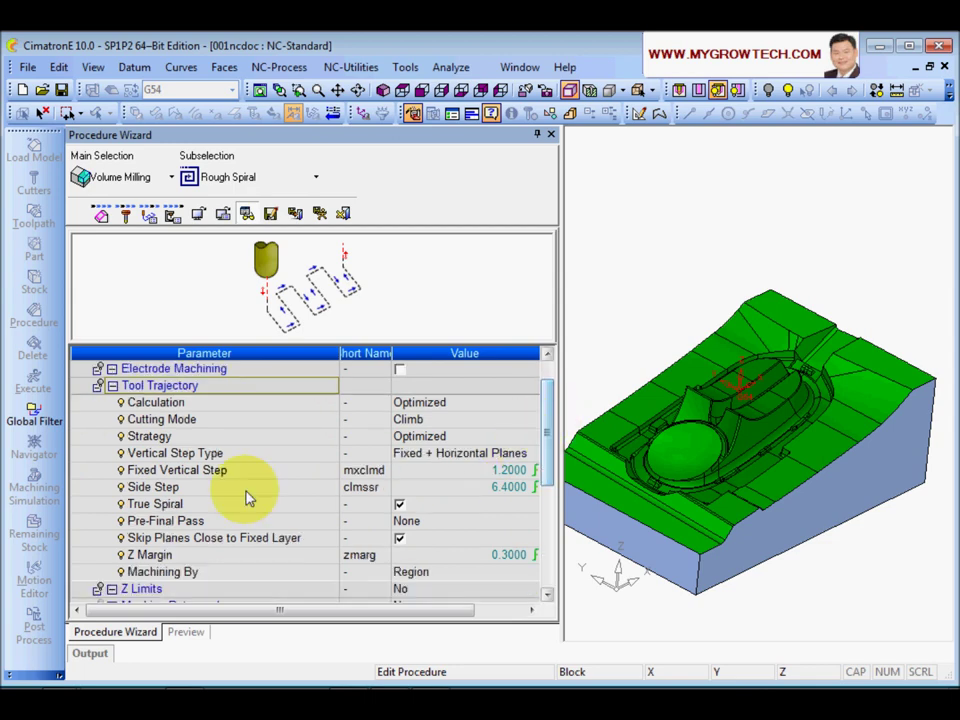
left_click(194, 476)
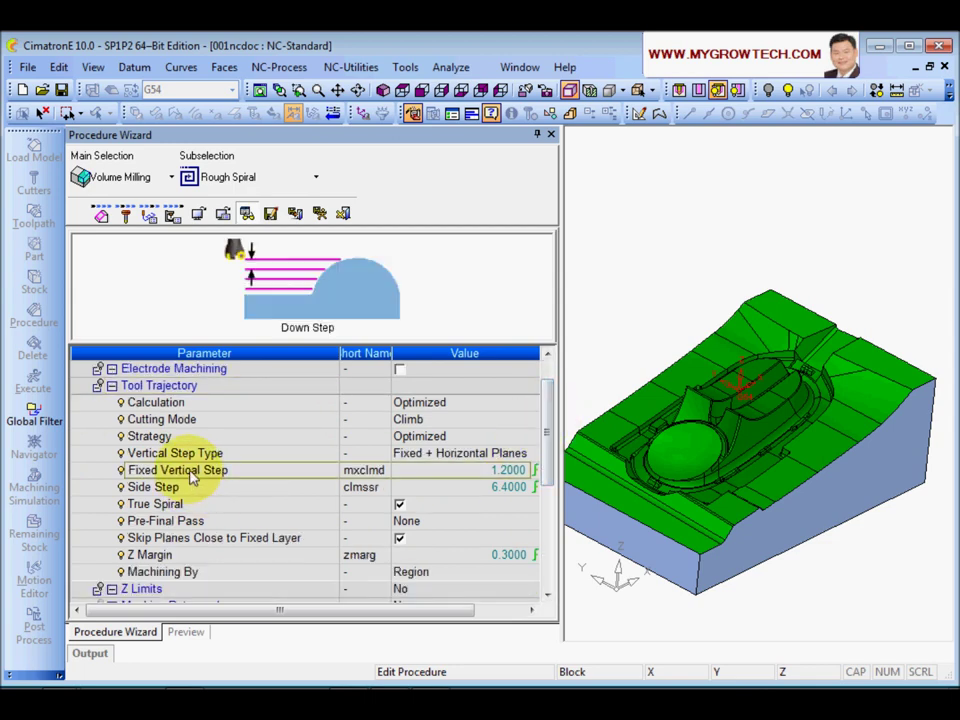
left_click(422, 474)
left_click(454, 497)
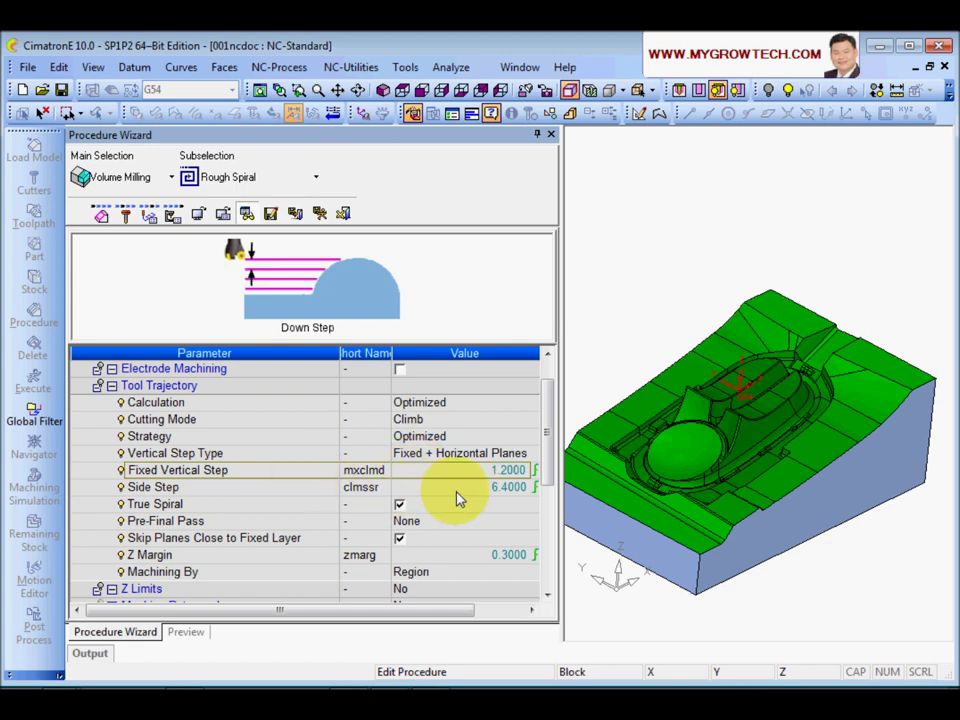
left_click(454, 497)
left_click(296, 497)
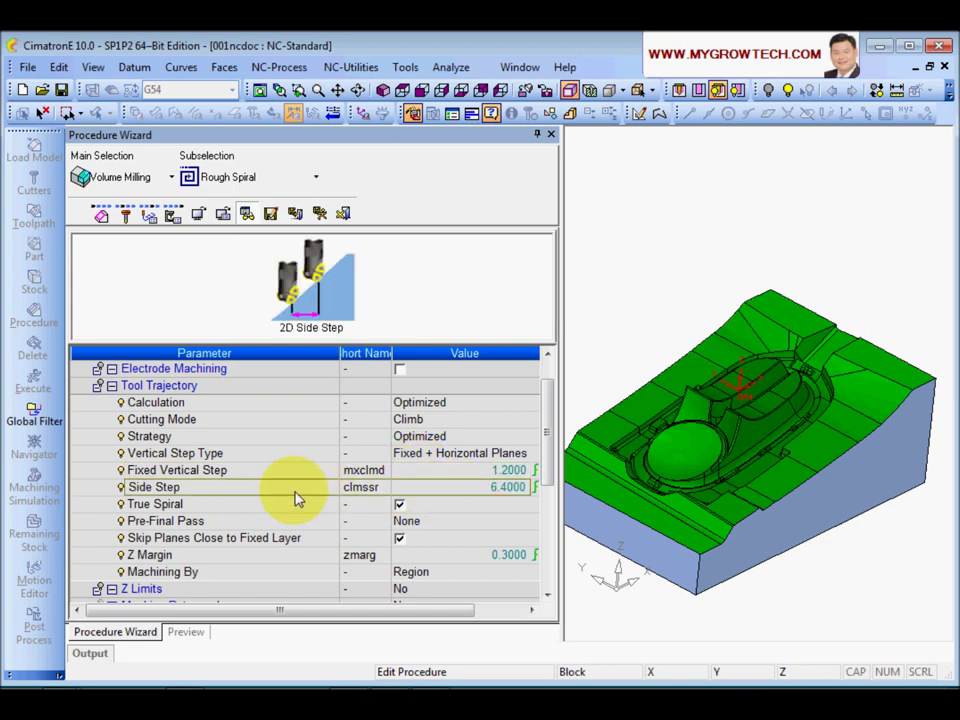
mouse_move(546, 439)
left_mouse_down()
mouse_move(547, 468)
mouse_move(551, 439)
left_mouse_up()
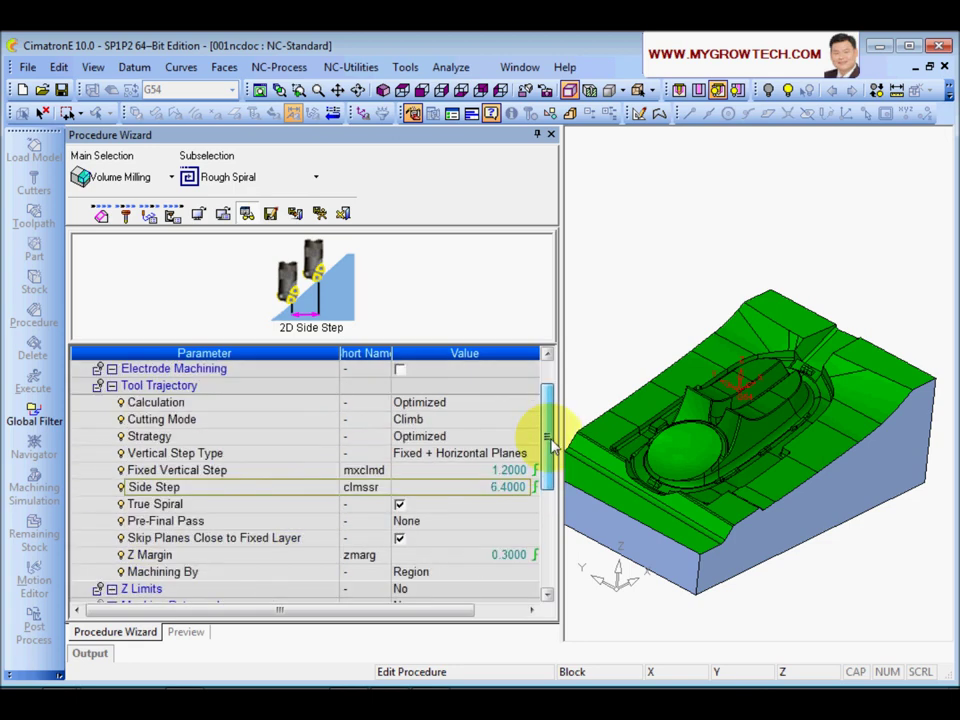
left_click(281, 474)
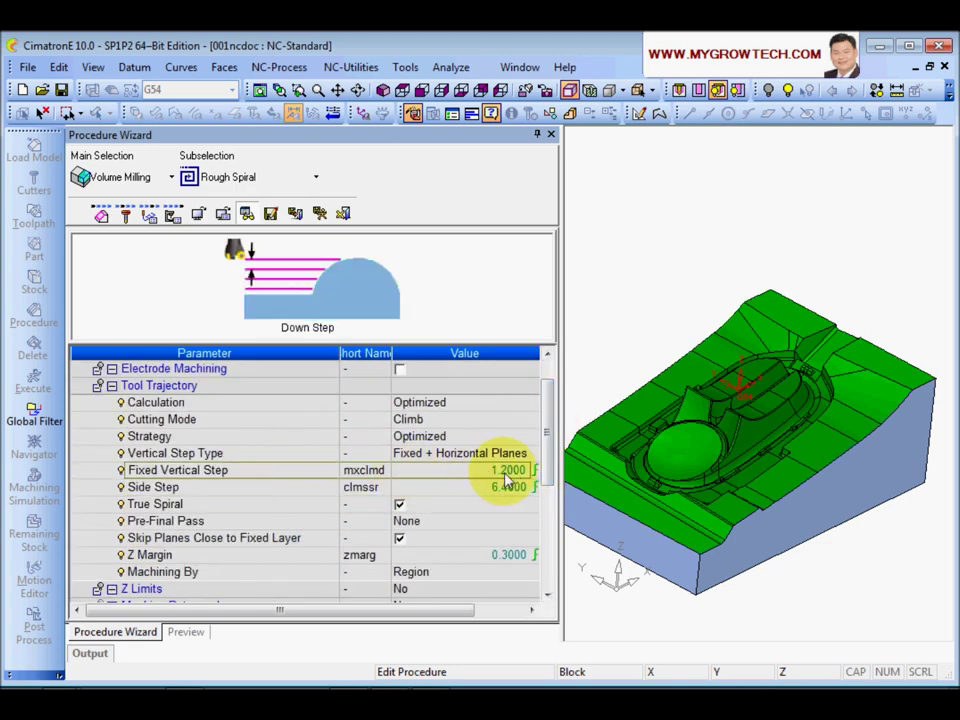
left_click(510, 471)
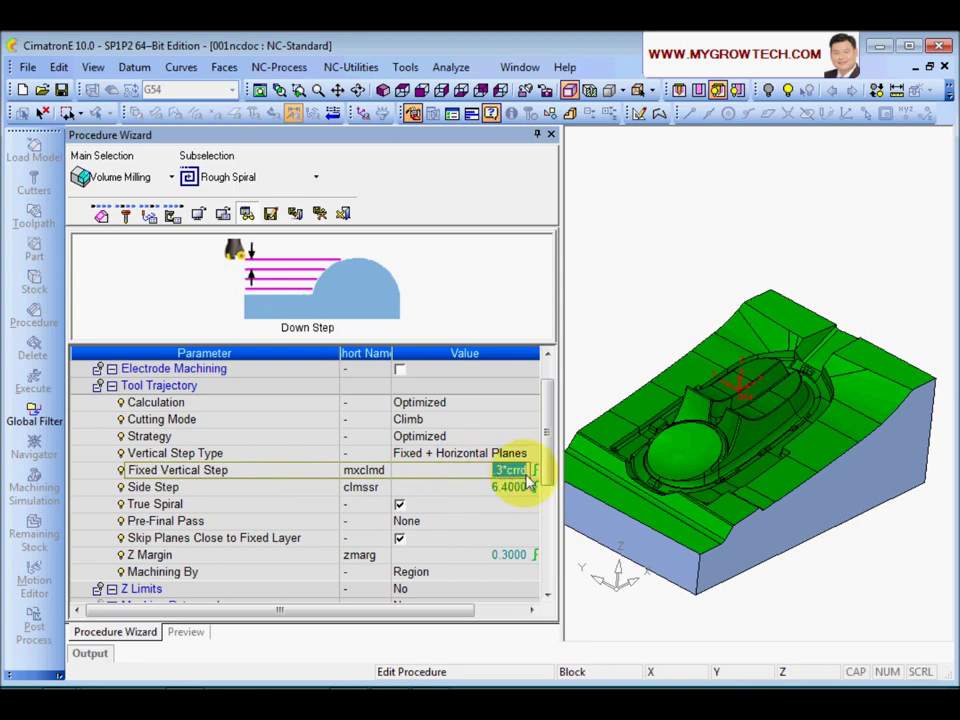
left_click(311, 474)
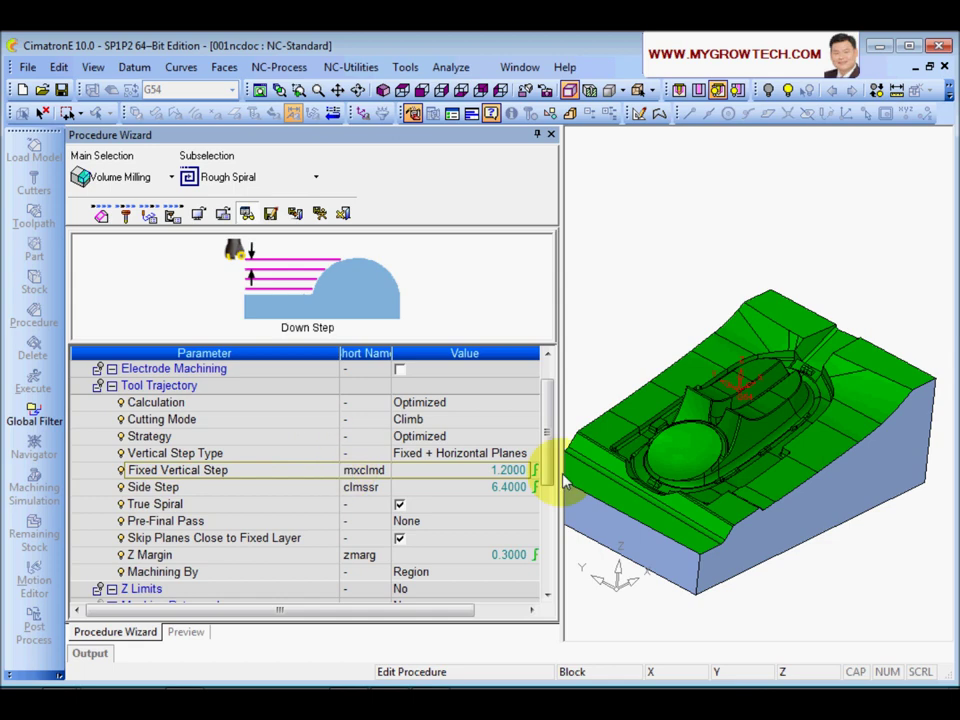
left_click_drag(548, 445, 576, 391)
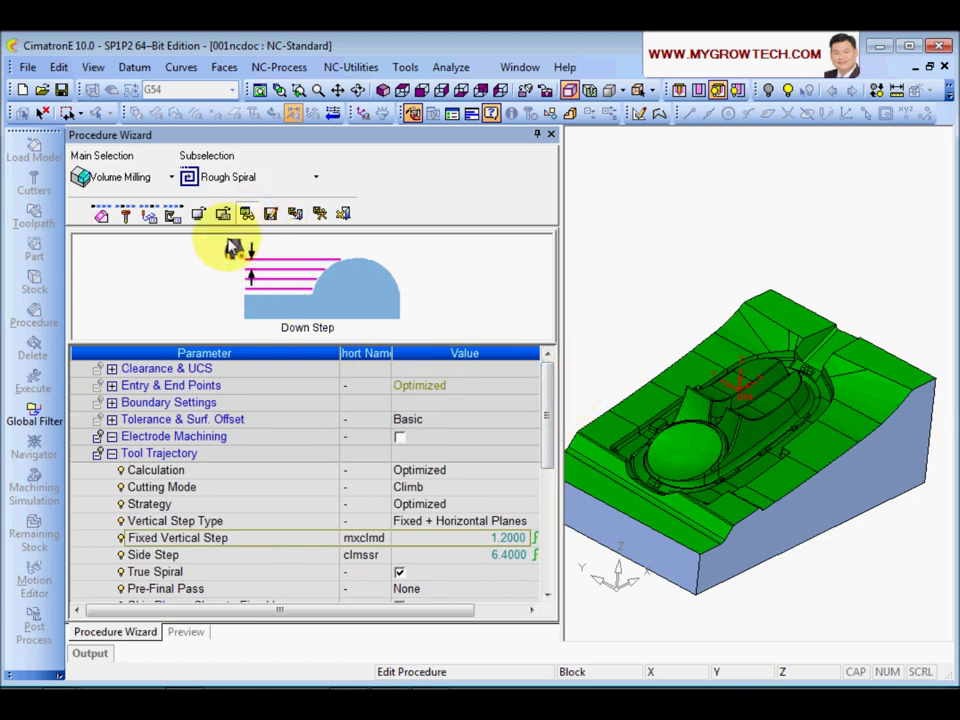
- In the second roughing's machine parameters, try a Vc of 200 m/min and set the spin to 3600
left_click(173, 216)
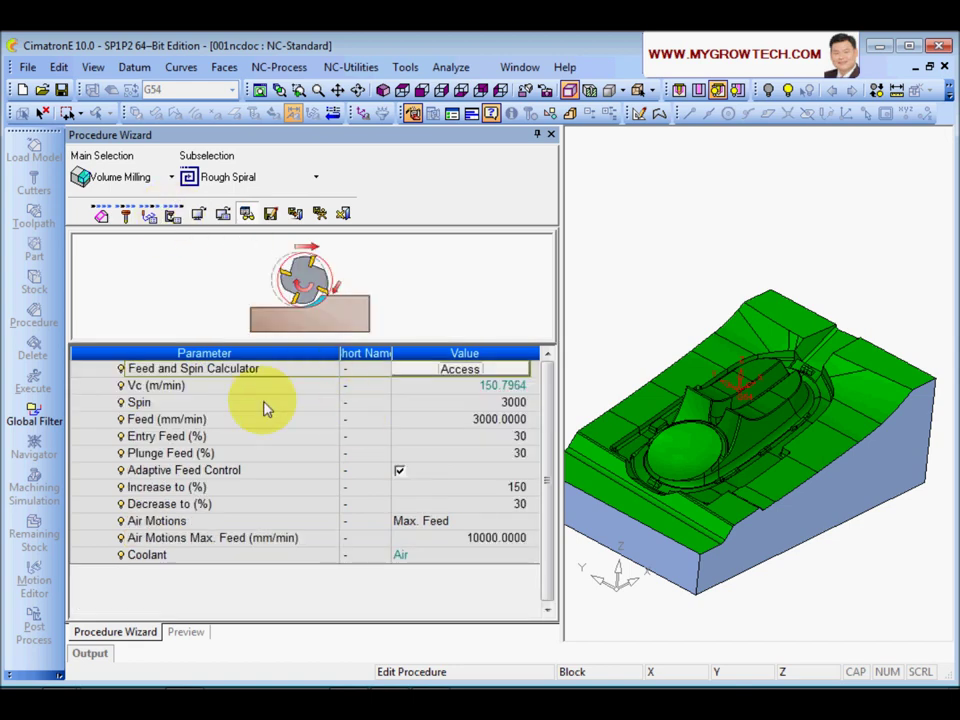
left_click(426, 387)
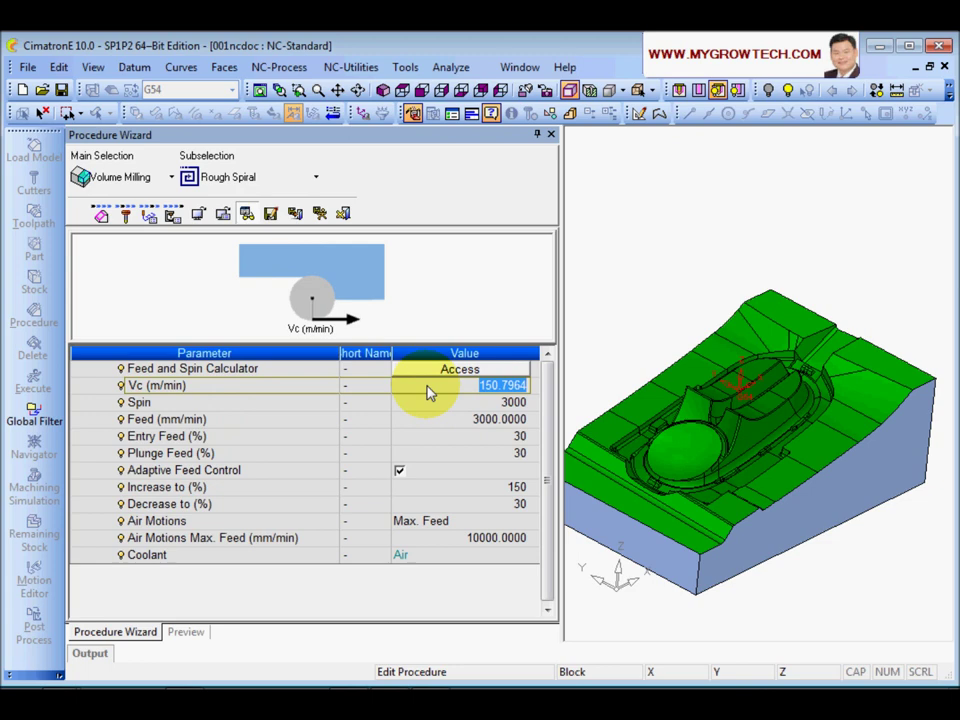
type("200")
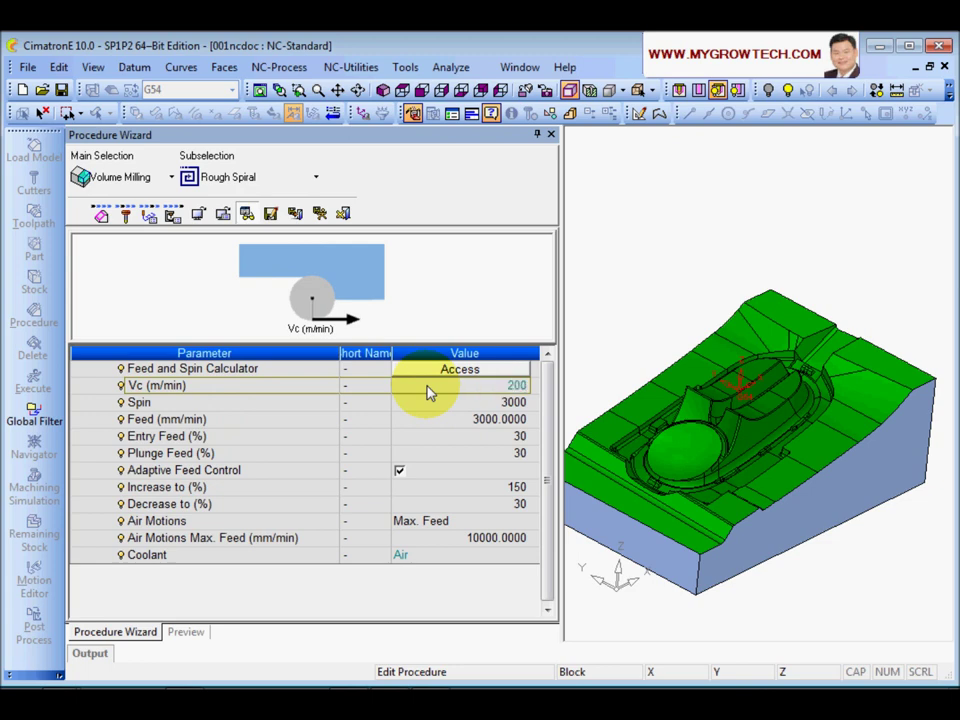
key("Return")
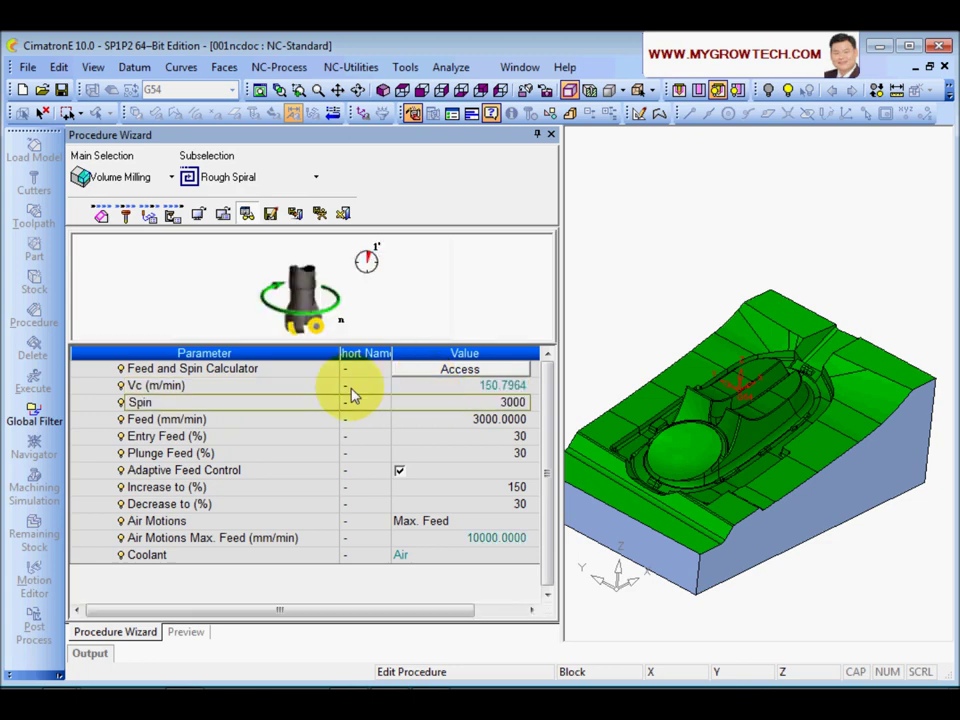
left_click(450, 408)
type("3600")
key("Return")
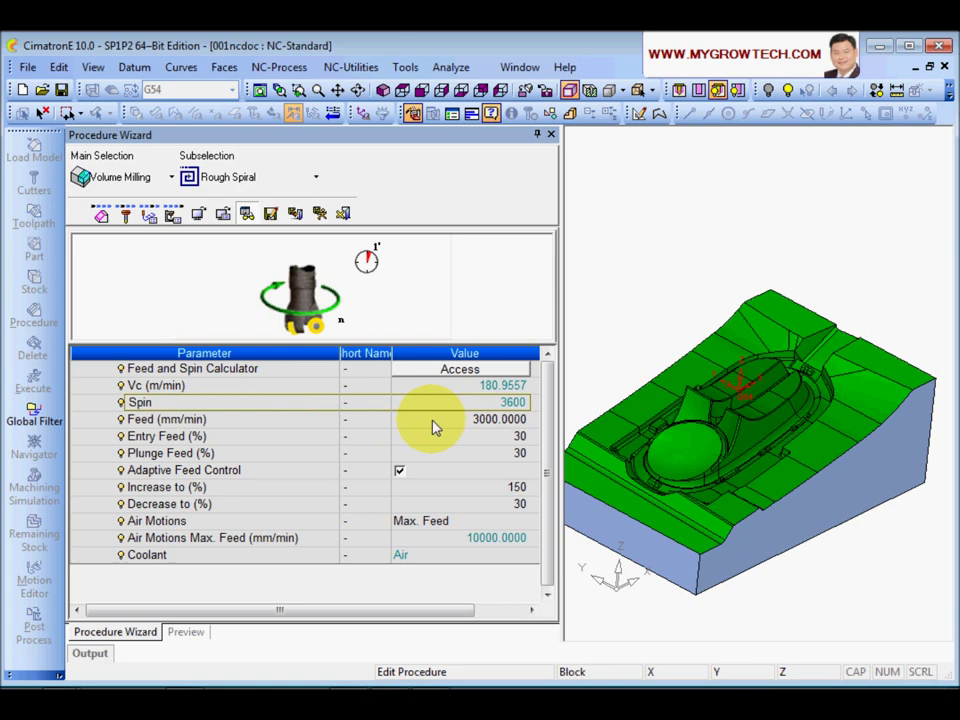
left_click(313, 405)
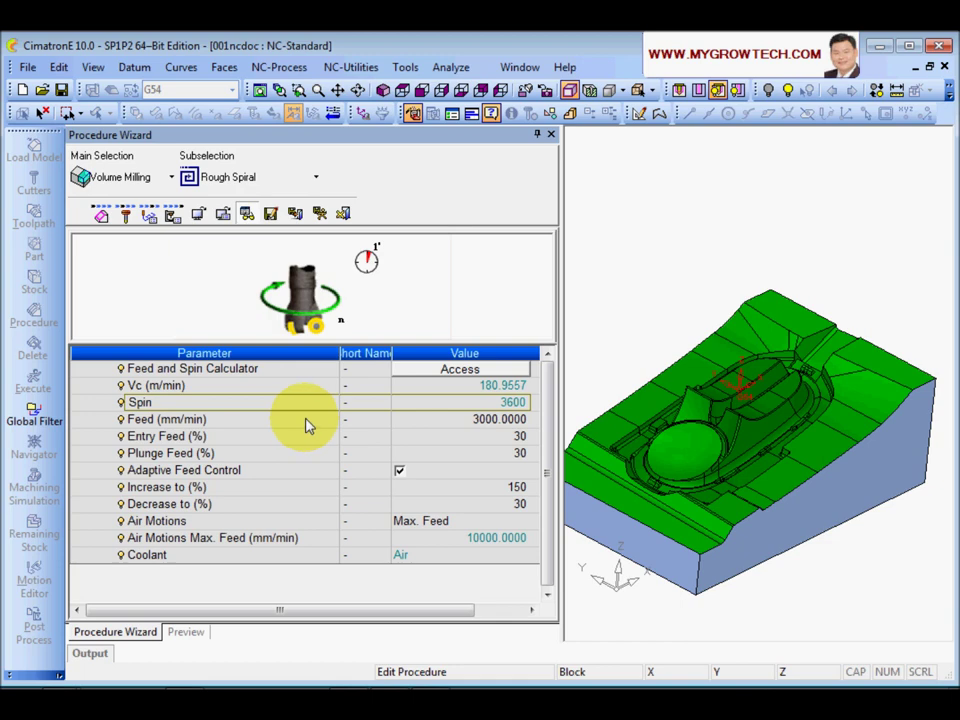
- Save and calculate the second roughing procedure, and show its toolpath on the model for inspection
left_click(320, 213)
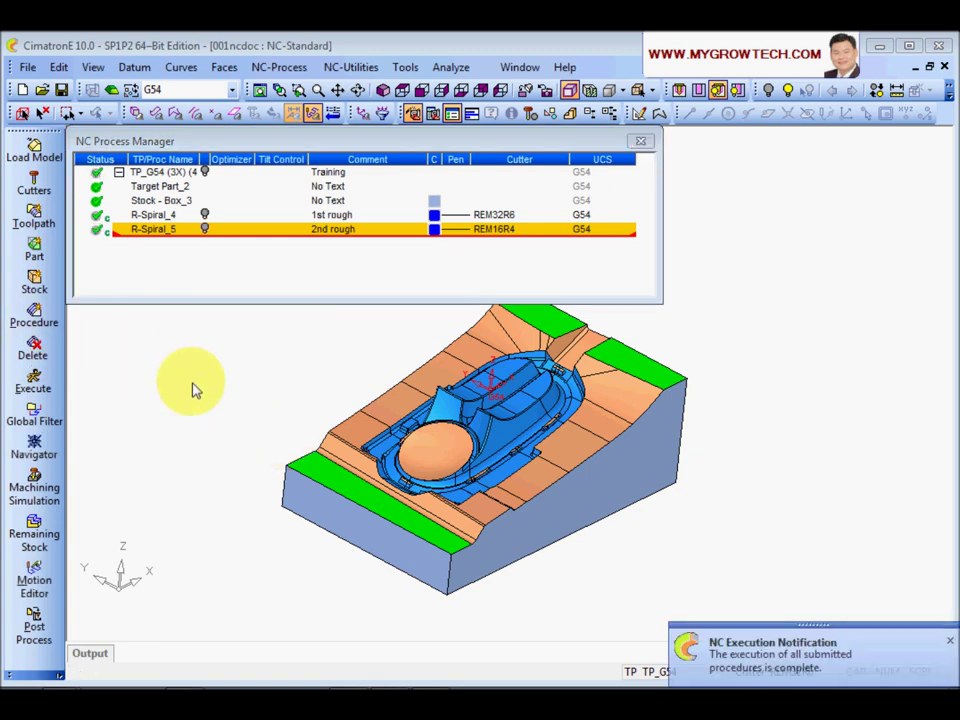
left_click(205, 231)
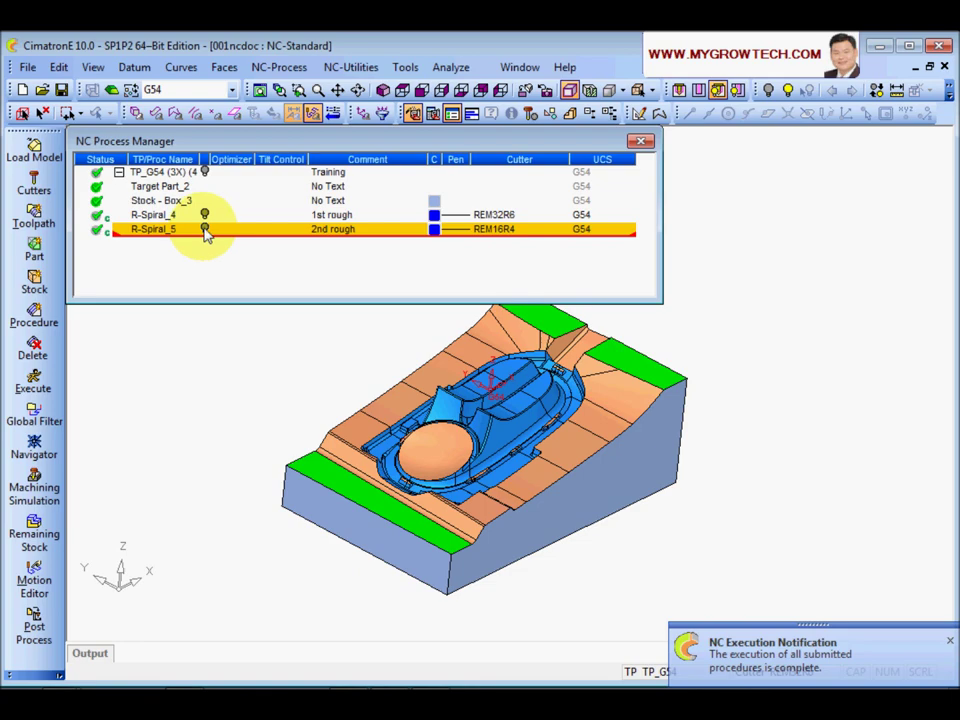
left_click(205, 229)
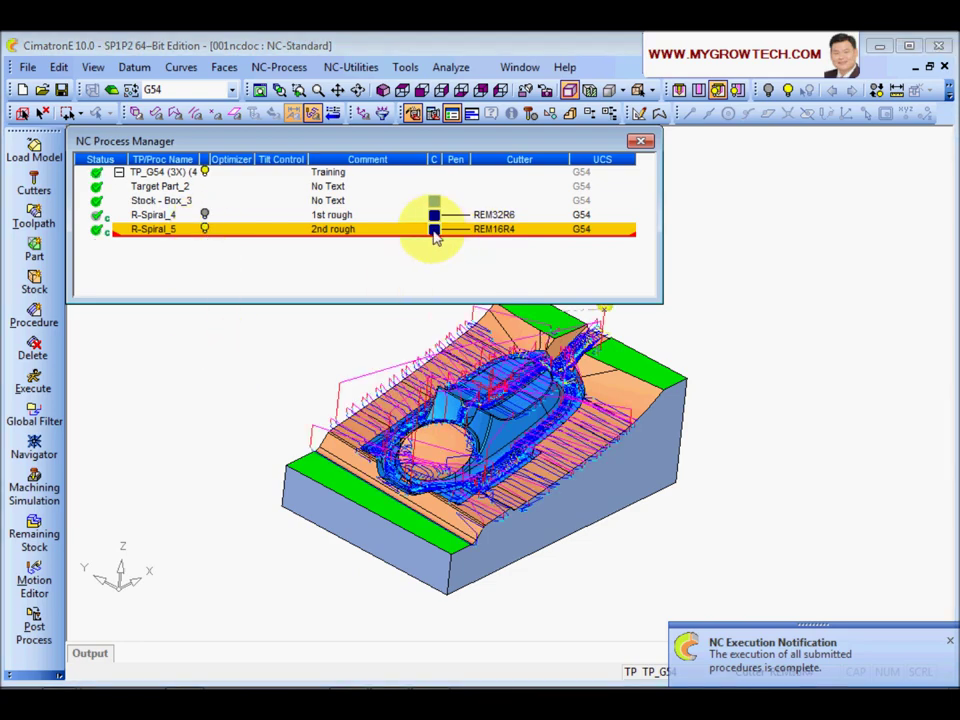
scroll(470, 445, "up", 5)
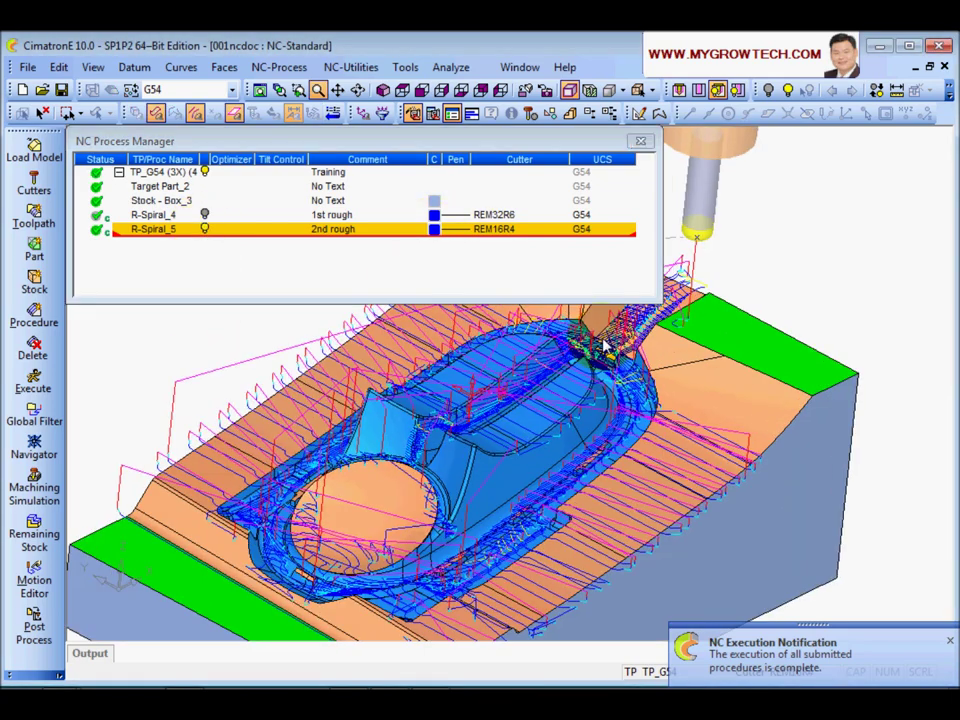
scroll(466, 443, "down", 5)
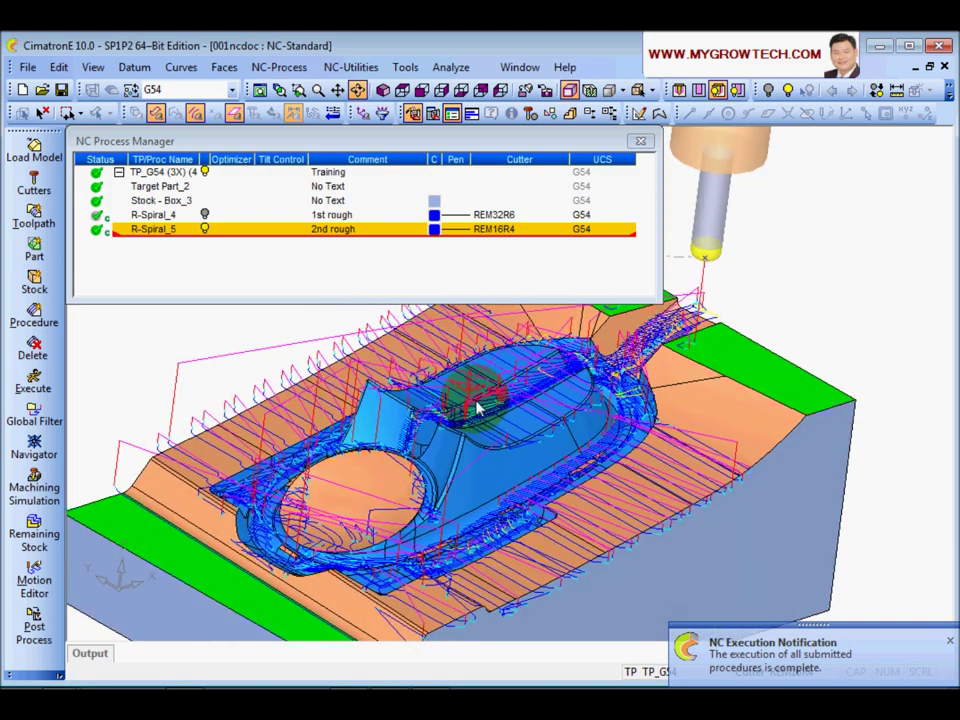
middle_click_drag(425, 500, 256, 391)
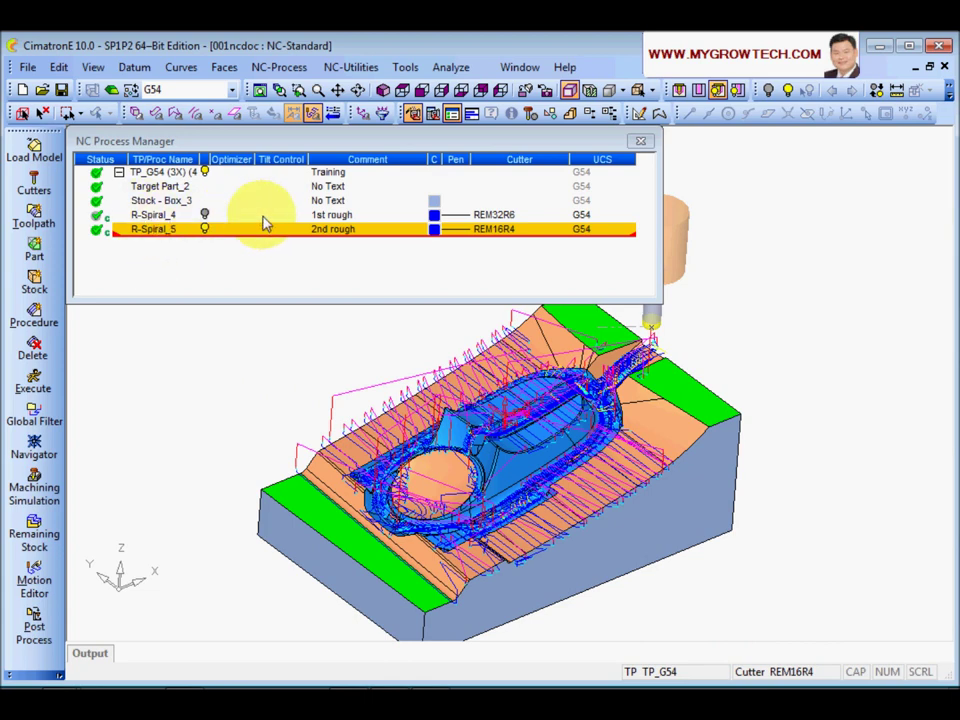
- Open the machining simulation for only the second roughing procedure, R-Spiral_5
left_click(155, 173)
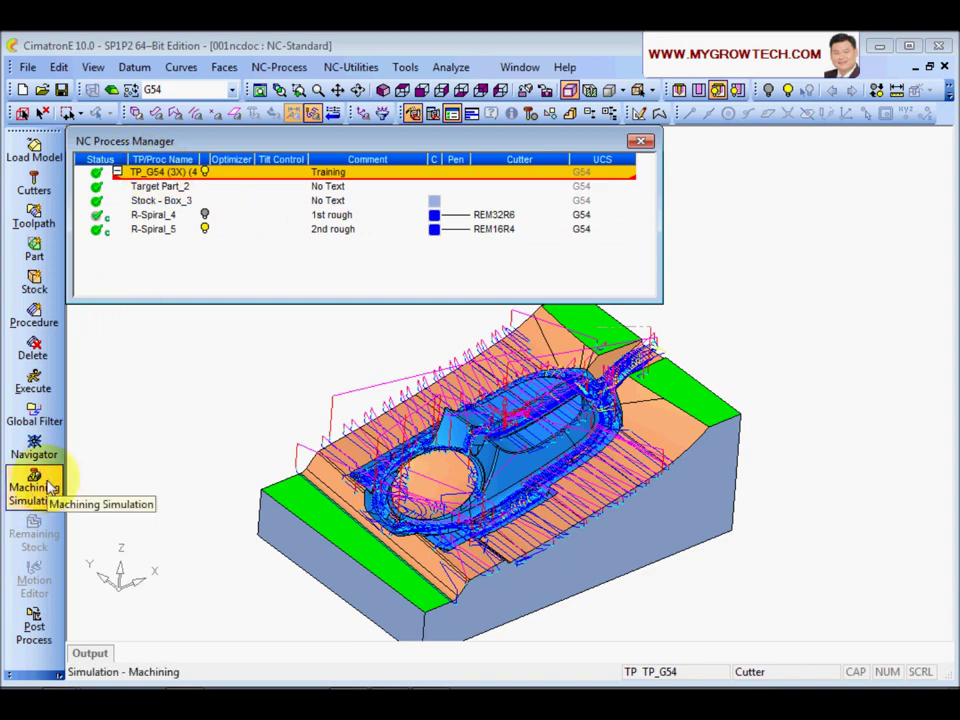
left_click(153, 216)
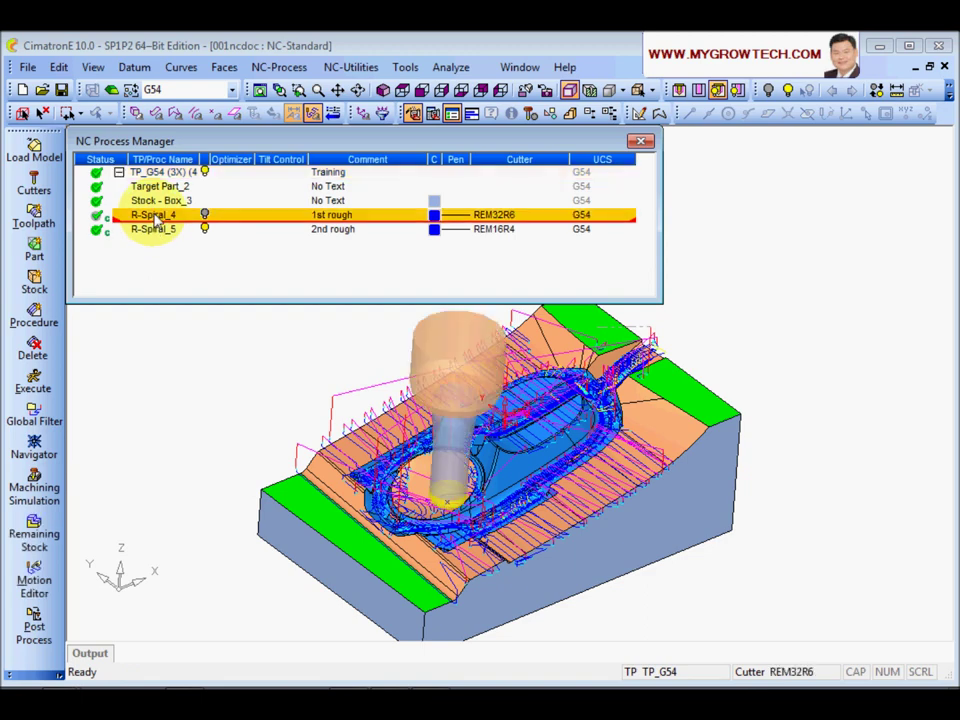
left_click(155, 230, "ctrl")
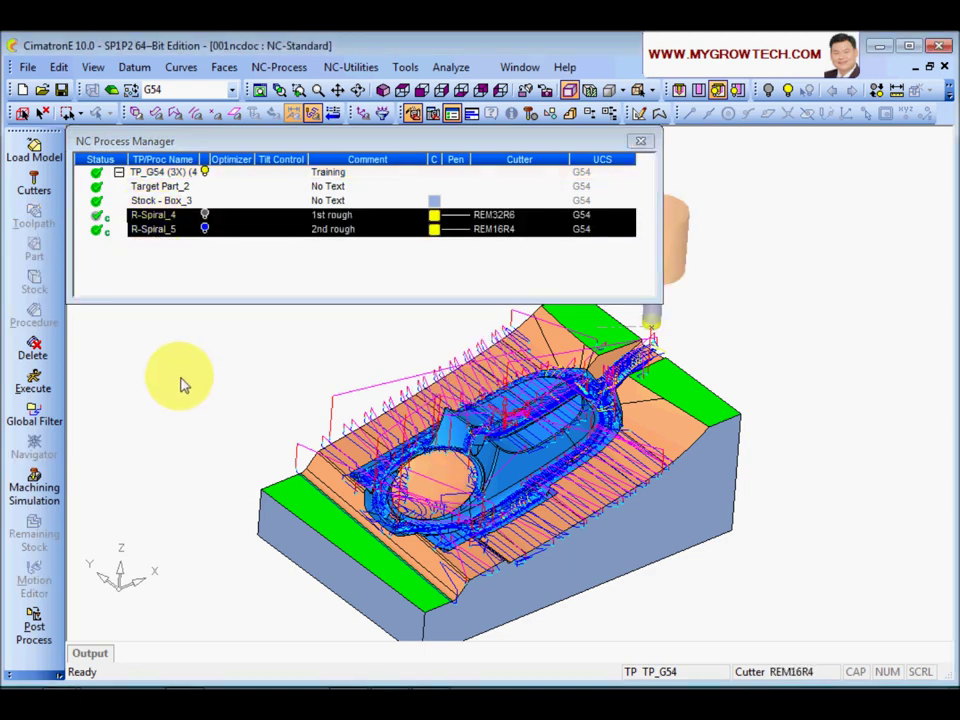
left_click(152, 231)
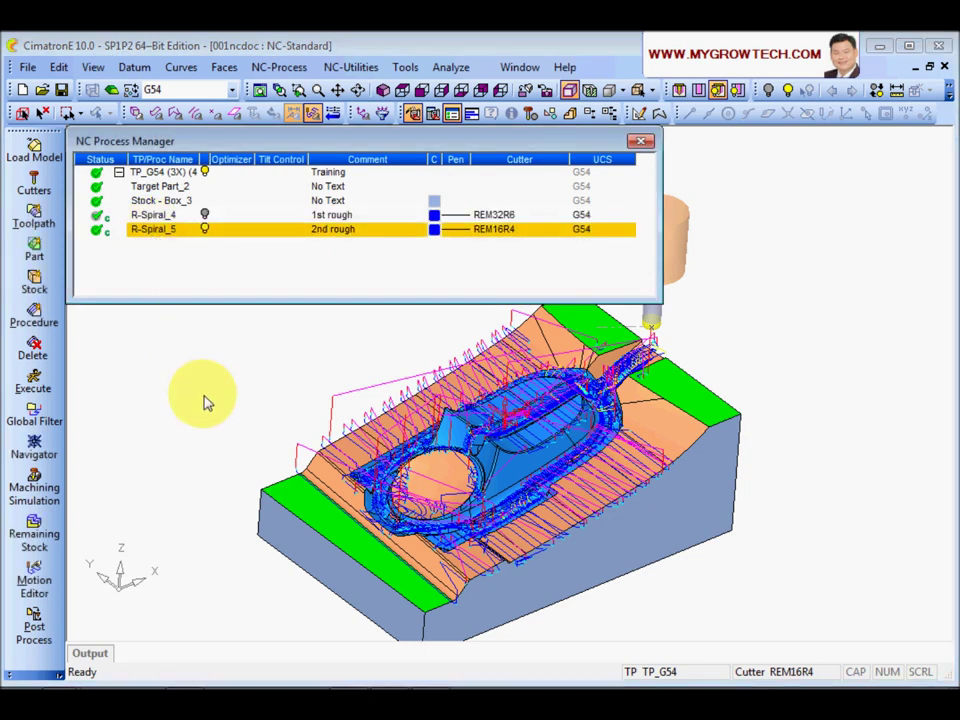
left_click(155, 231)
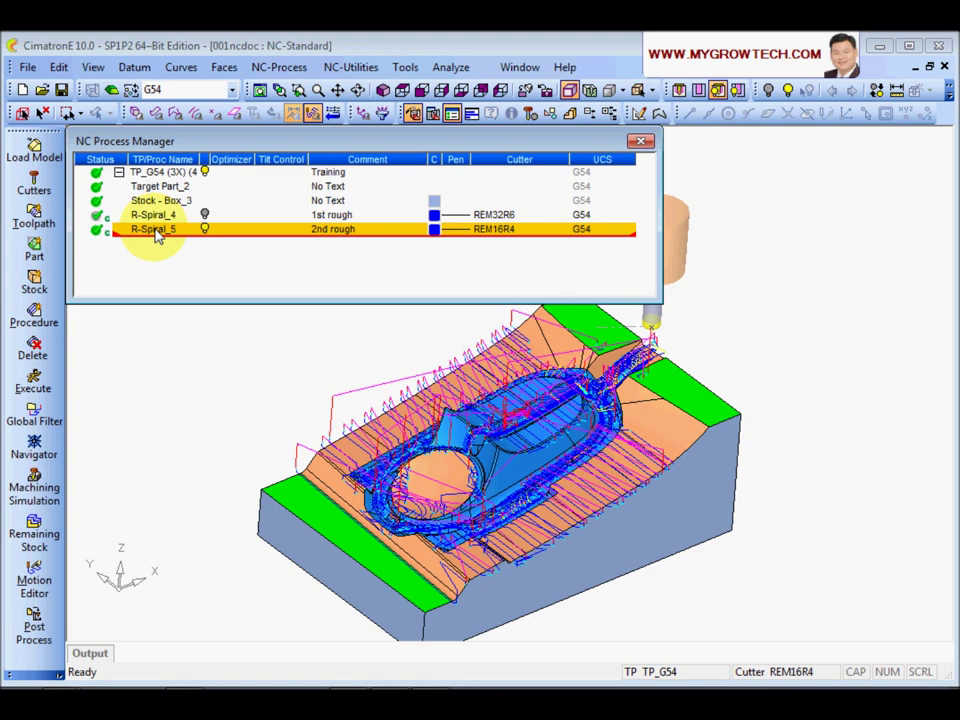
left_click(30, 490)
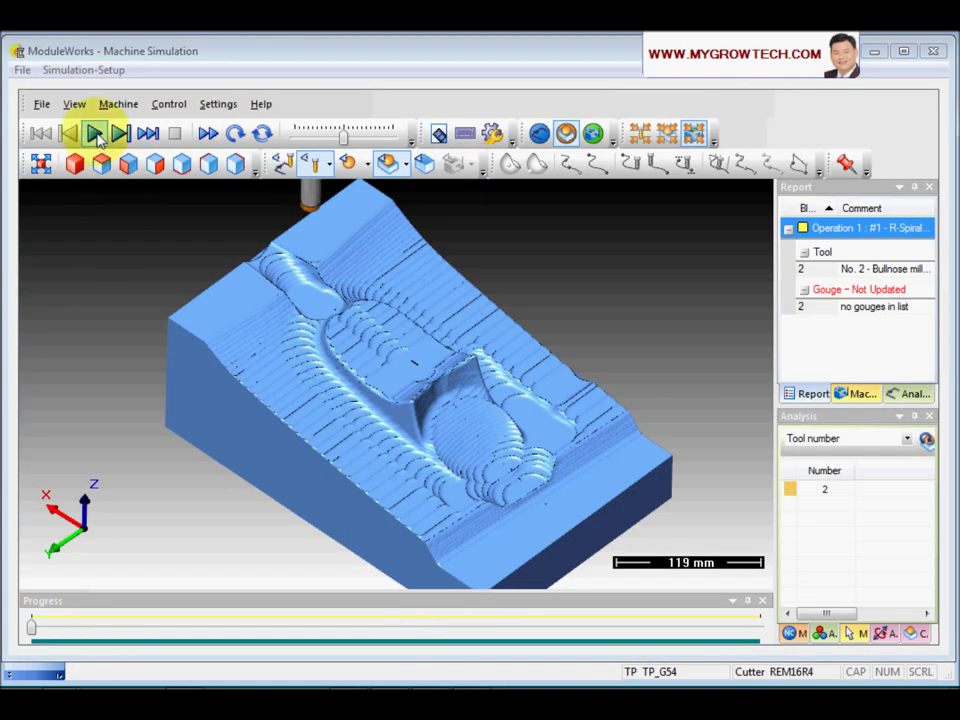
- Play the second roughing's material removal simulation through to the end at increasing playback speed, and close the simulator
left_click(94, 132)
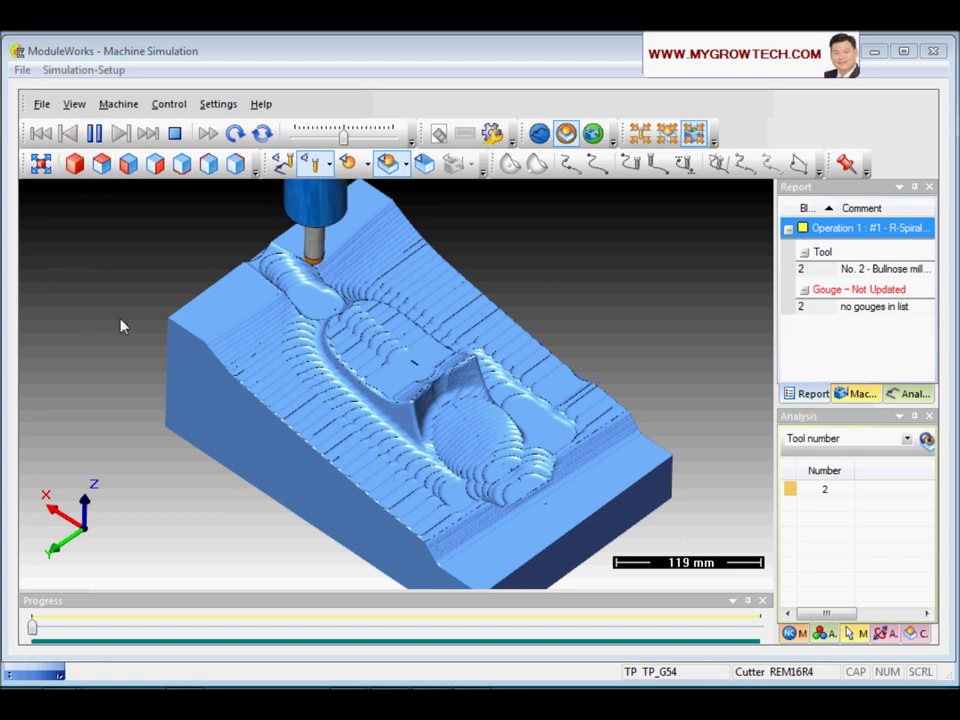
left_click(348, 134)
left_click_drag(350, 136, 354, 134)
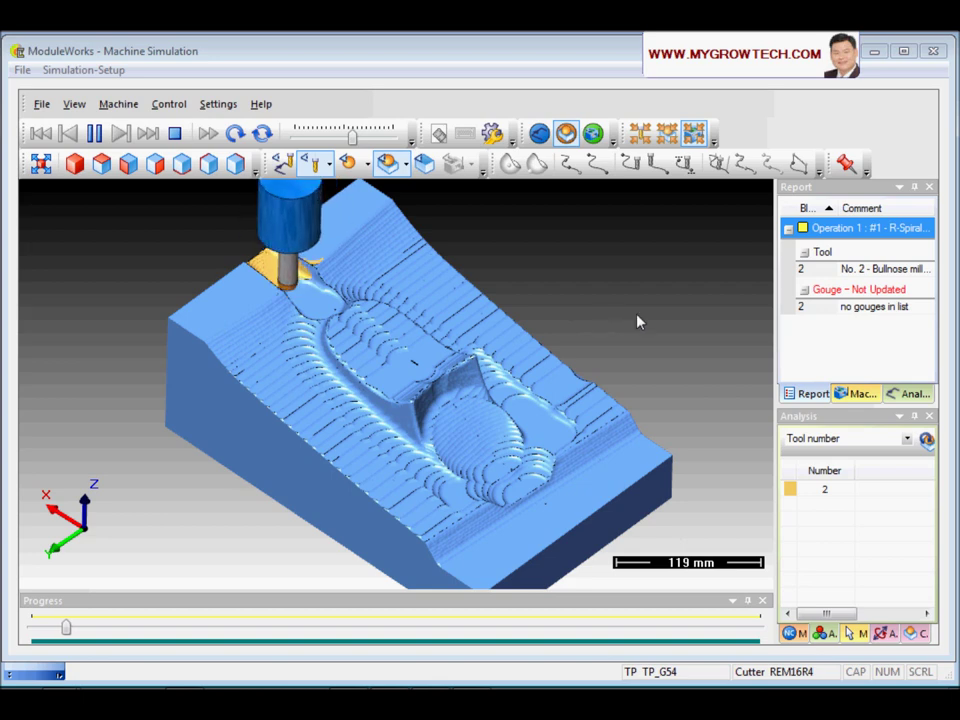
left_click(352, 135)
left_click_drag(358, 136, 363, 136)
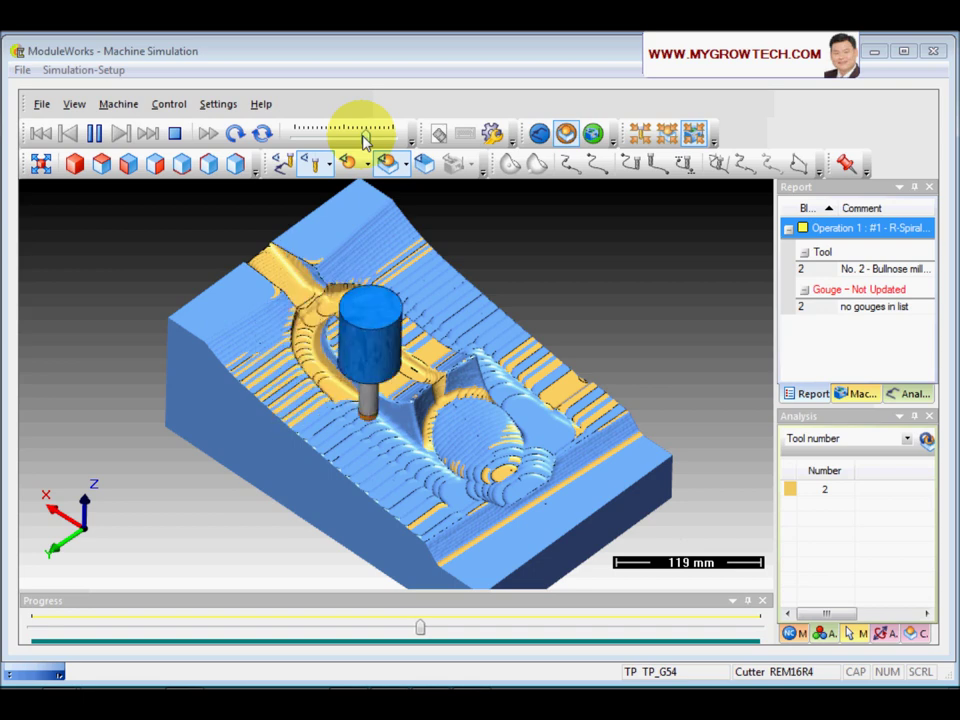
left_click_drag(367, 141, 381, 145)
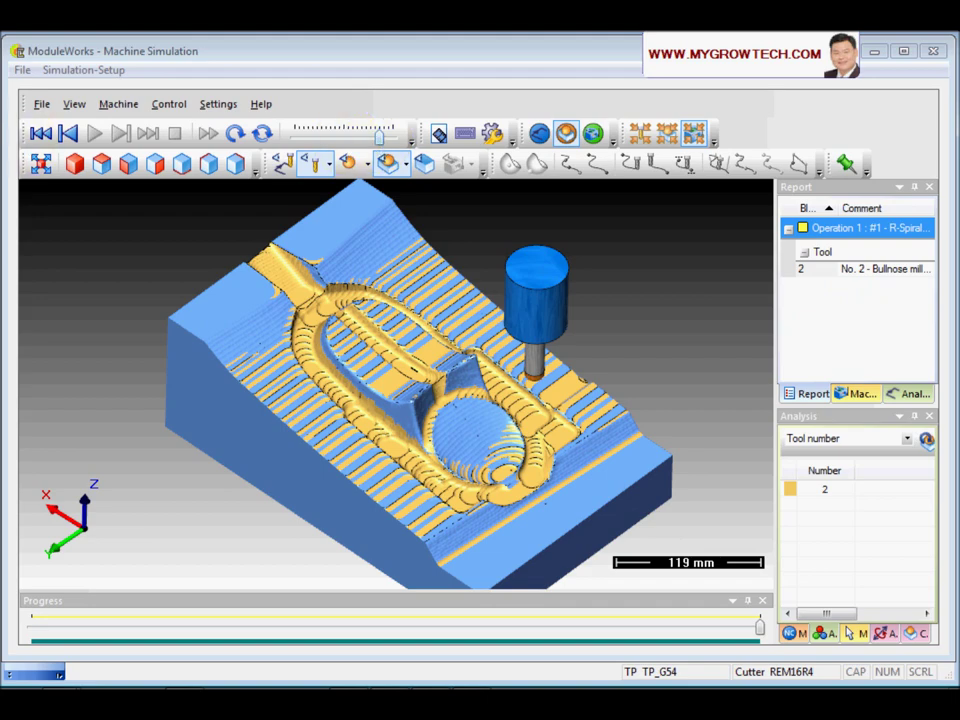
left_click(934, 53)
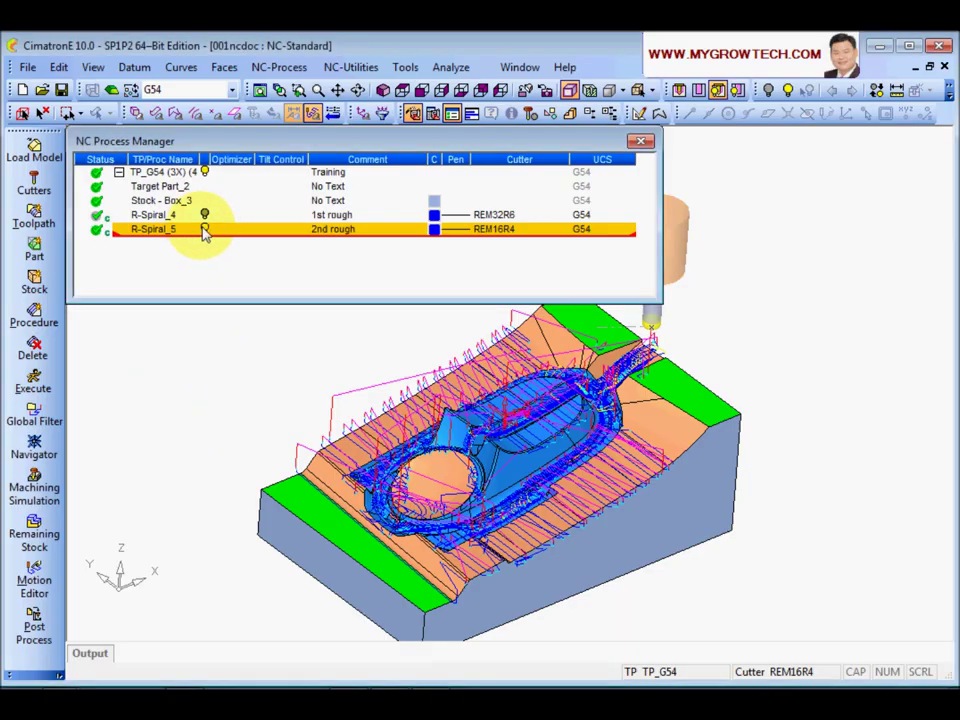
- Hide the second roughing's toolpath and display the remaining stock after R-Spiral_5 as fully opaque
left_click(175, 233)
right_click(172, 236)
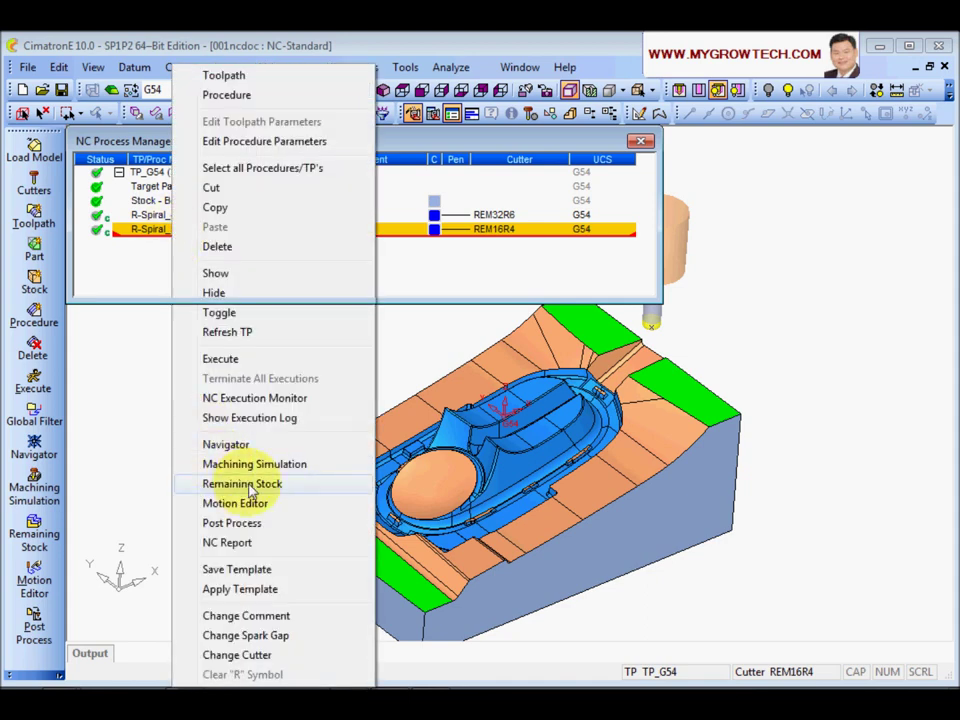
left_click(250, 487)
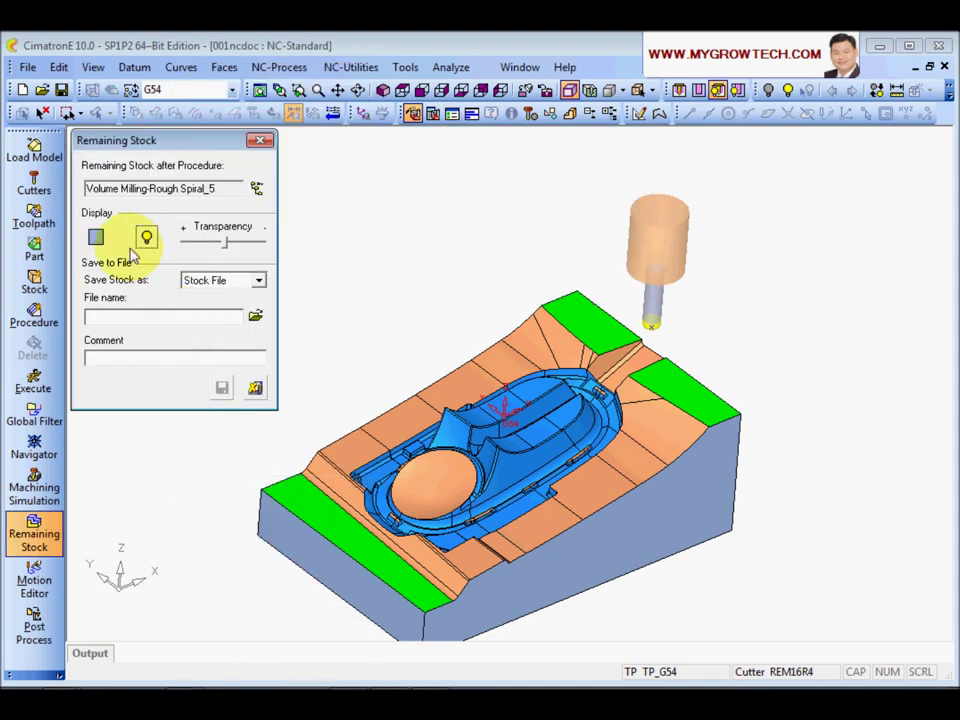
left_click(226, 244)
left_click_drag(228, 246, 272, 242)
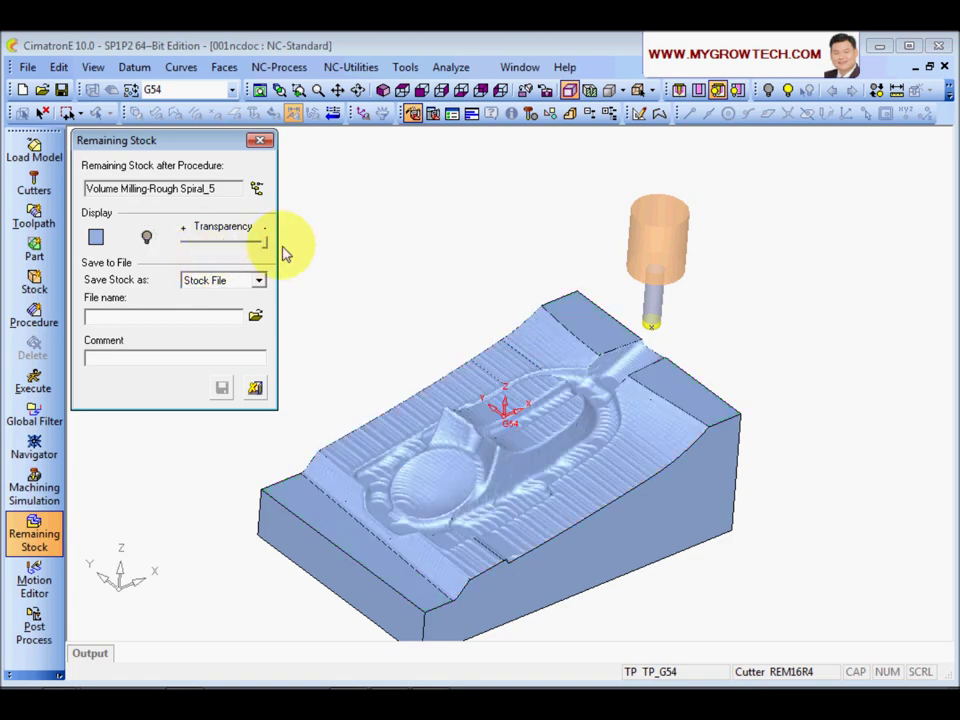
- Examine the remaining stock's surface after the second roughing from several angles, and close the stock display
scroll(572, 547, "up", 6)
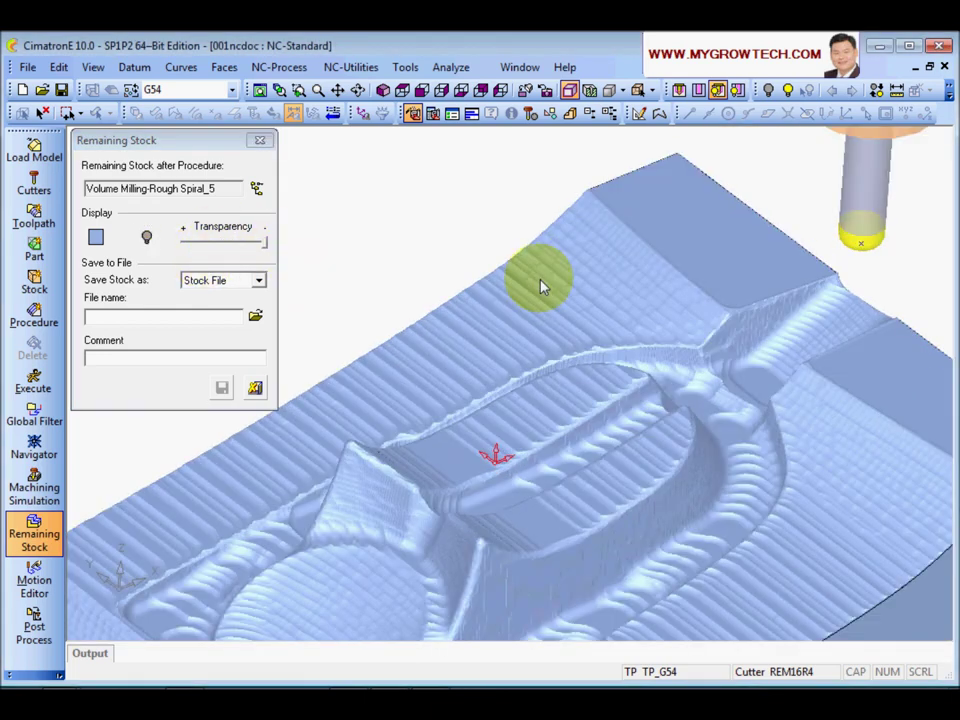
middle_click_drag(405, 443, 698, 422)
scroll(698, 422, "down", 6)
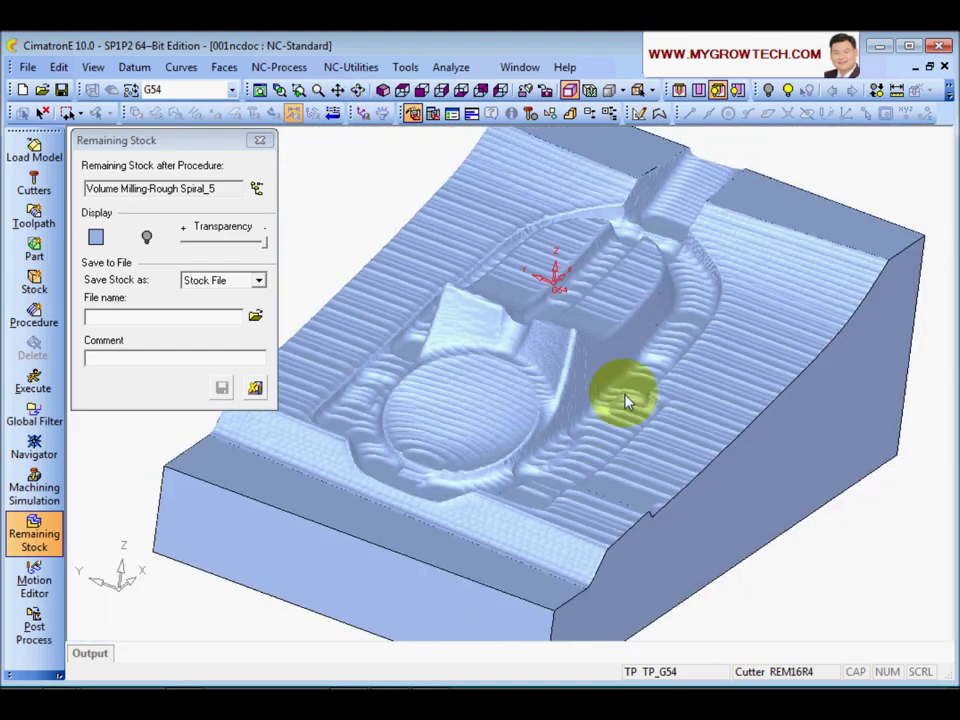
middle_click_drag(625, 400, 452, 364)
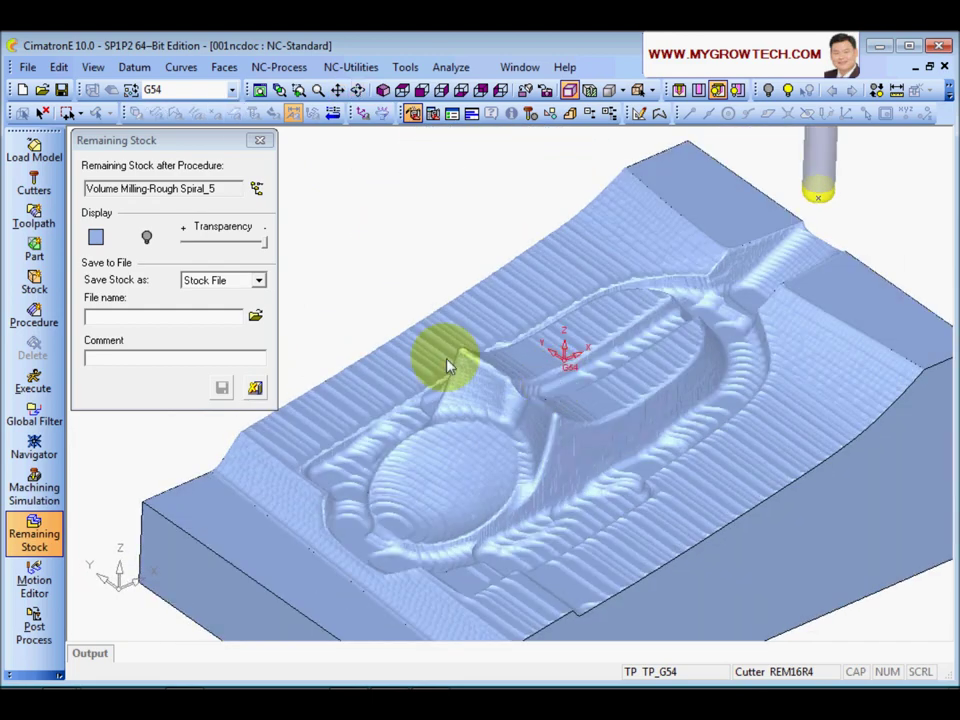
left_click(255, 387)
scroll(476, 493, "down", 3)
middle_click_drag(476, 493, 561, 489)
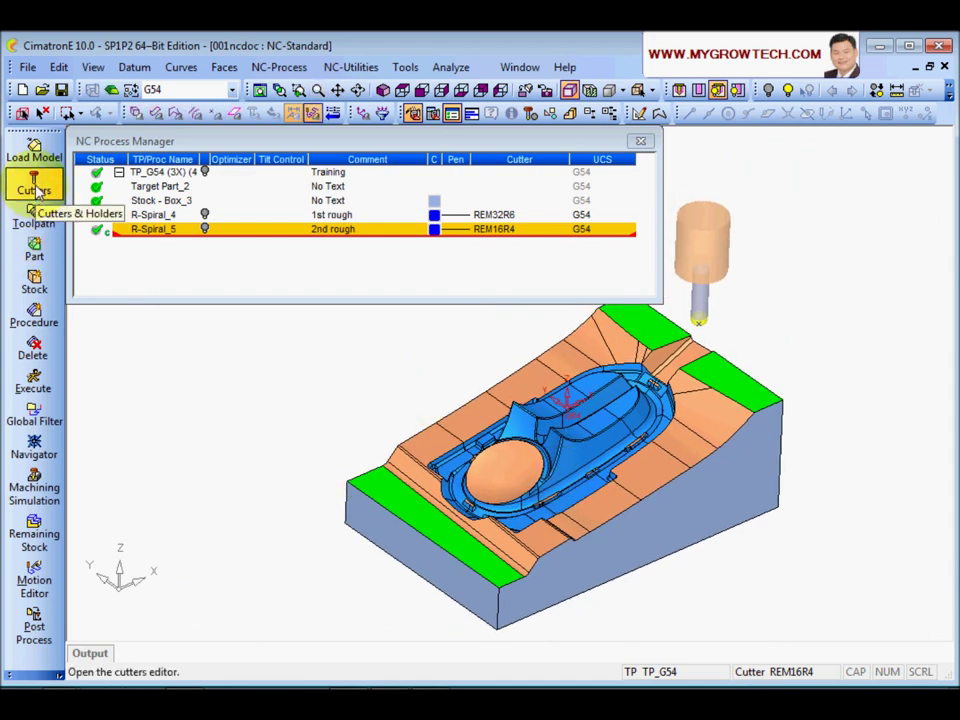
- Create a new milling cutter named RBN8 with a Ball tip and a diameter of 8
left_click(33, 192)
left_click(155, 94)
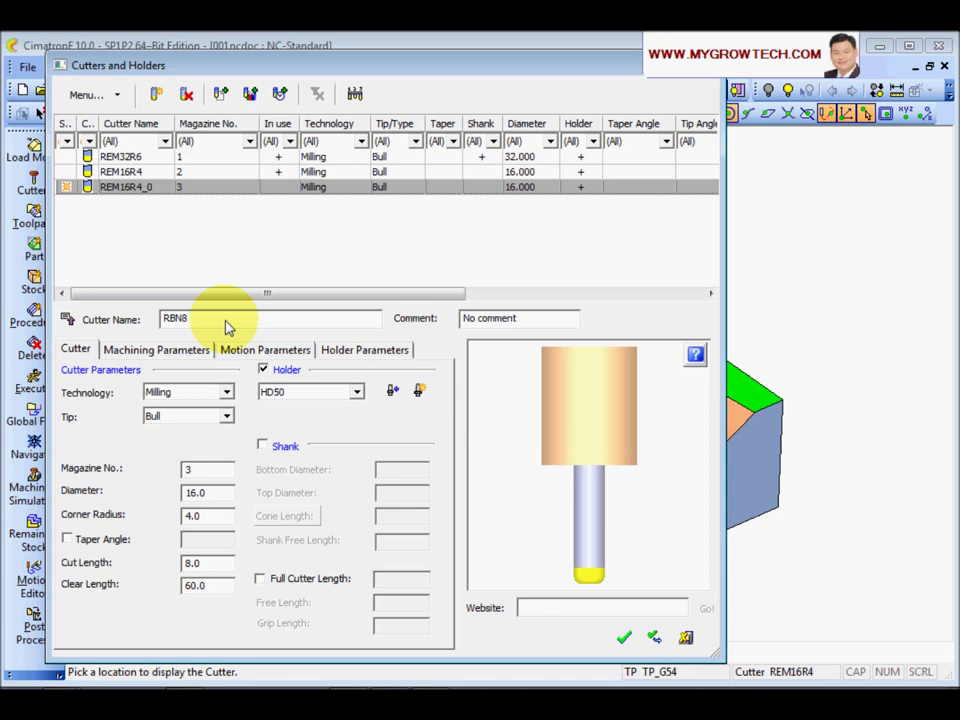
left_click(228, 420)
left_click(165, 441)
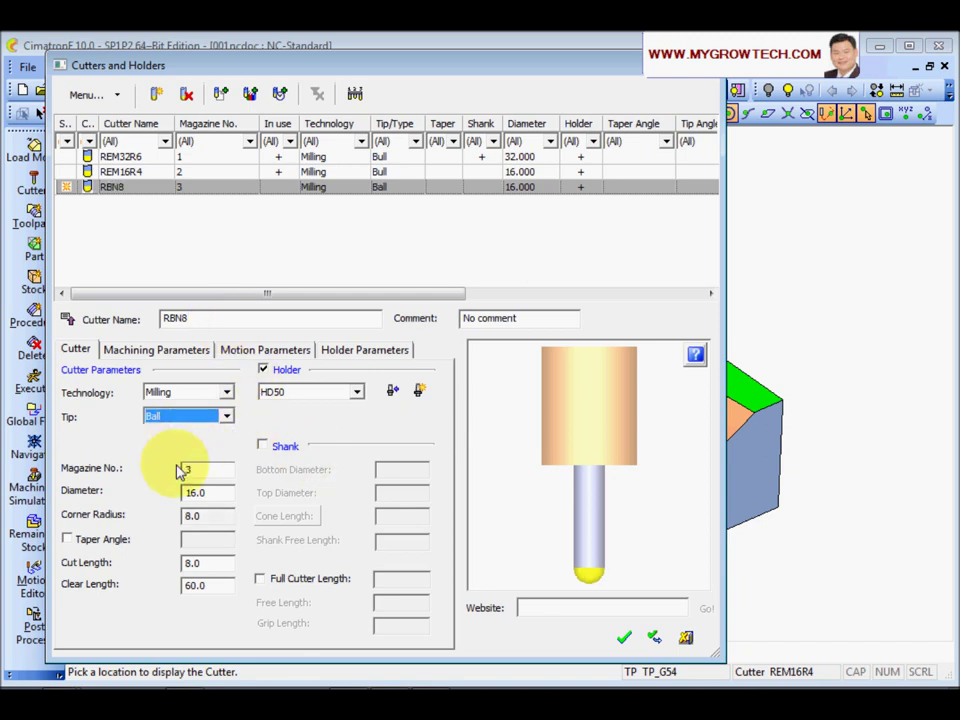
left_click(197, 493)
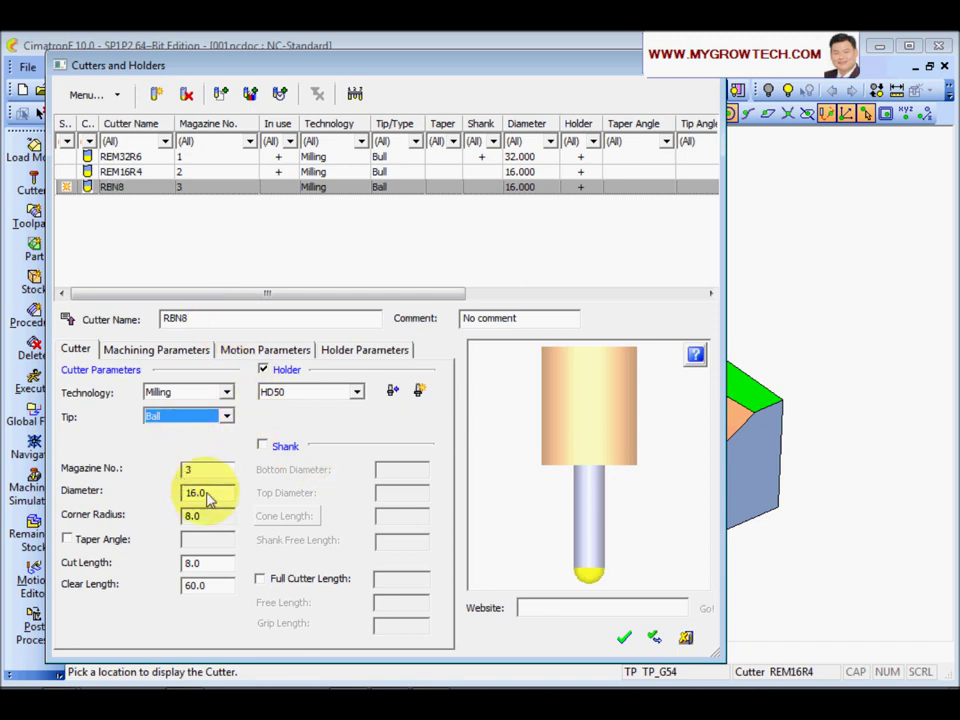
type("8")
key("Return")
- Set the RBN8 cutter's clear length to 40 and its cut length to 20
left_click(210, 566)
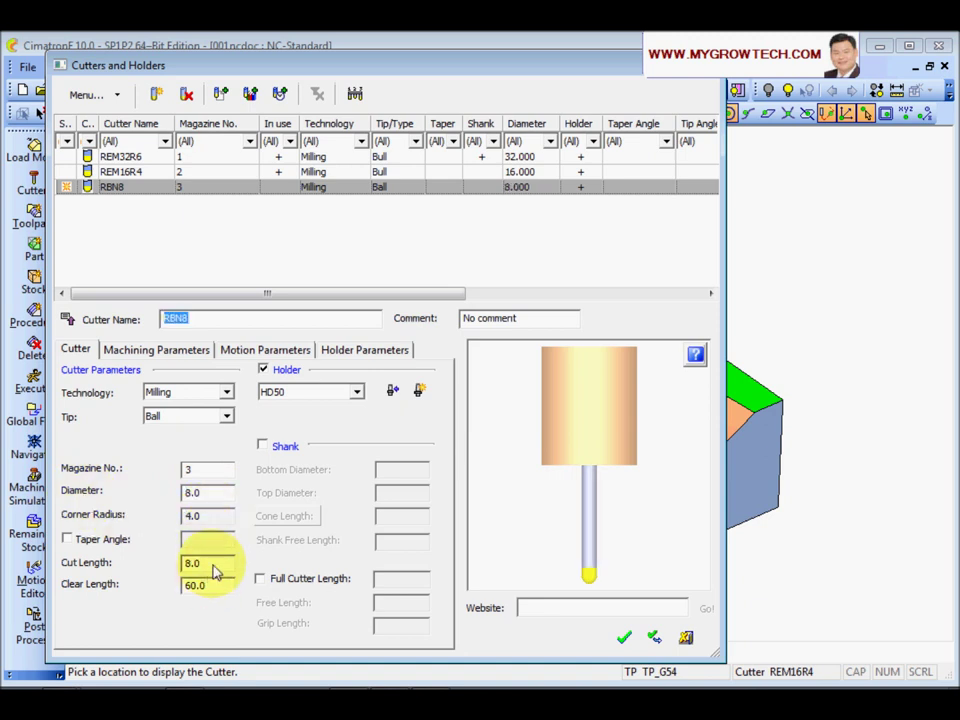
left_click(222, 593)
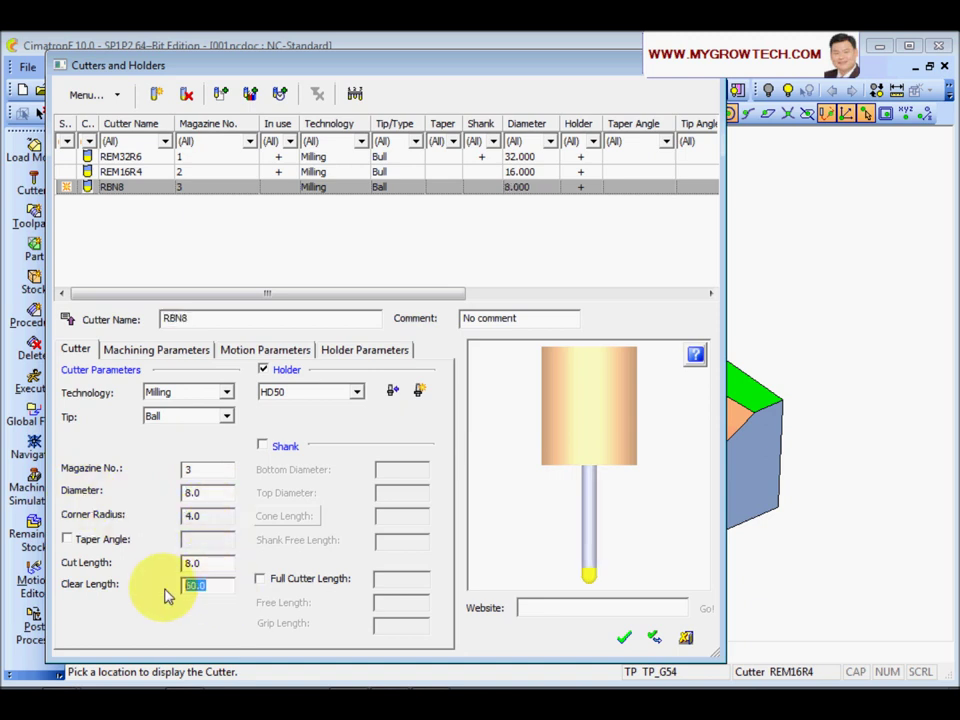
type("40")
left_click(226, 567)
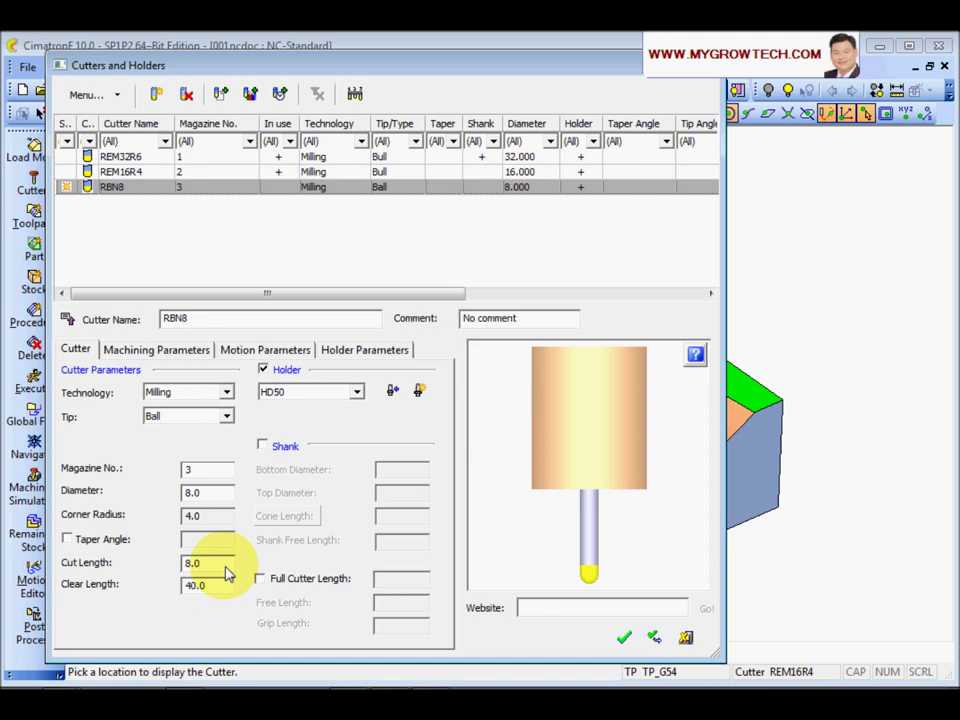
double_click(226, 572)
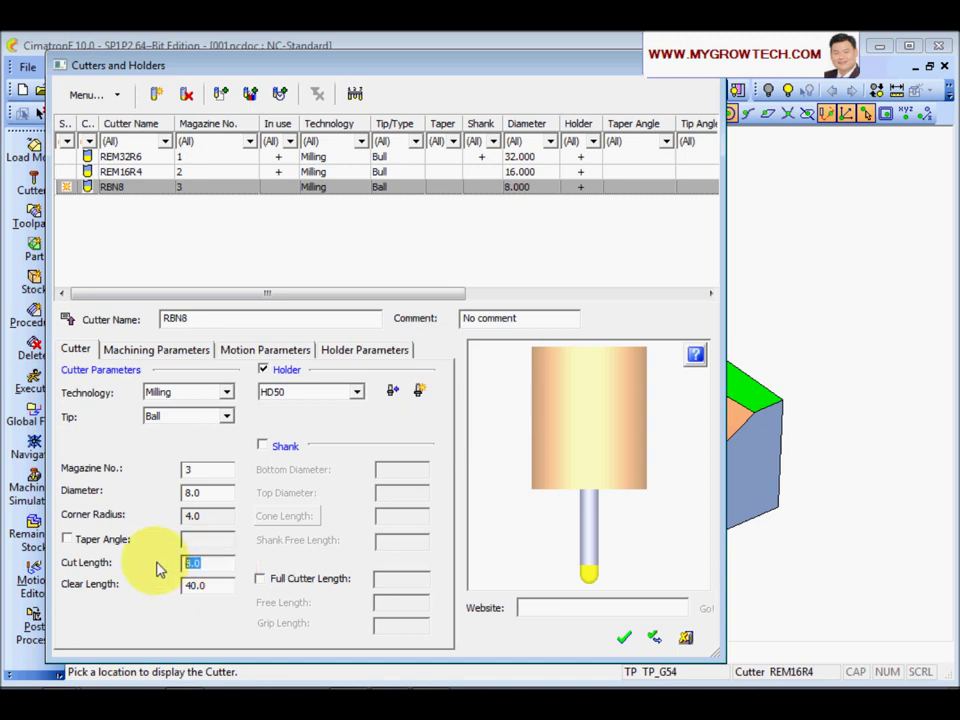
type("20")
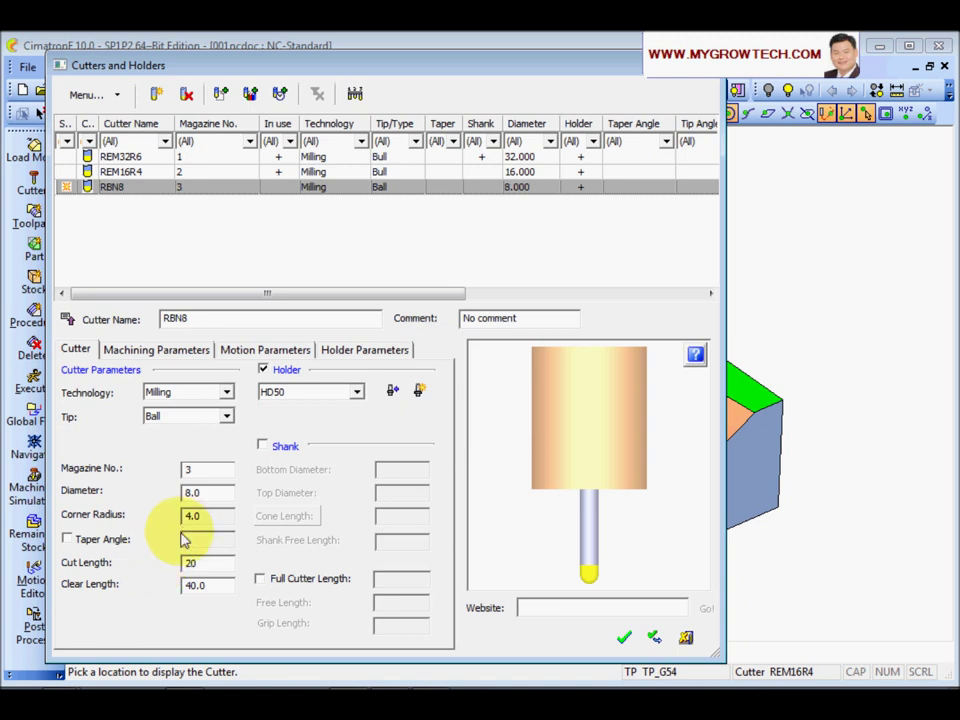
left_click(205, 585)
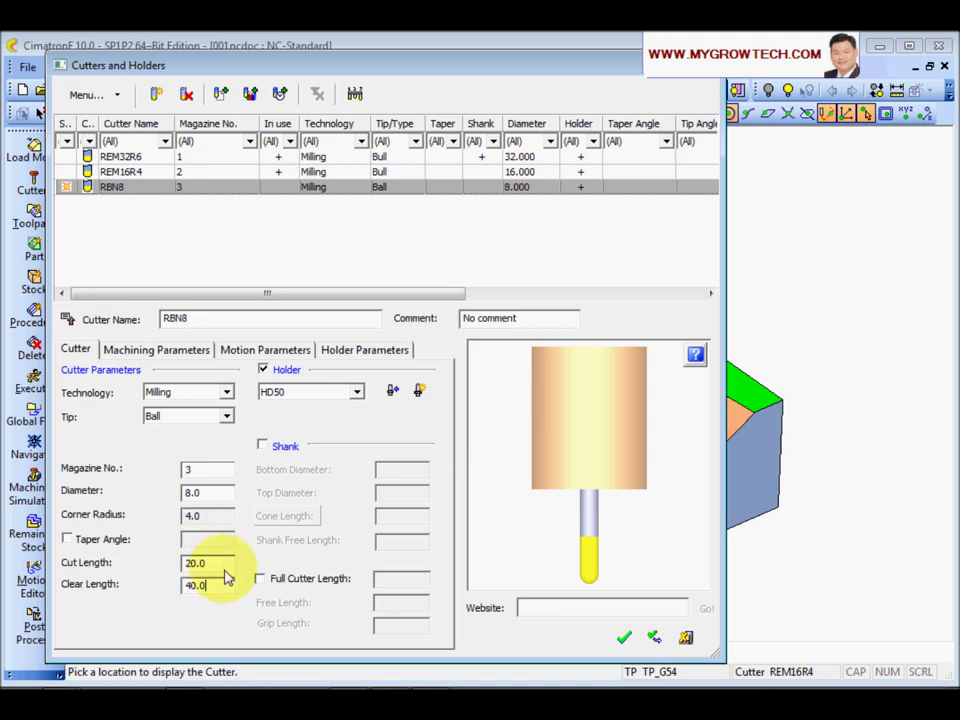
- Create a new holder for the RBN8 cutter and name it HD16
left_click(420, 391)
left_click(198, 380)
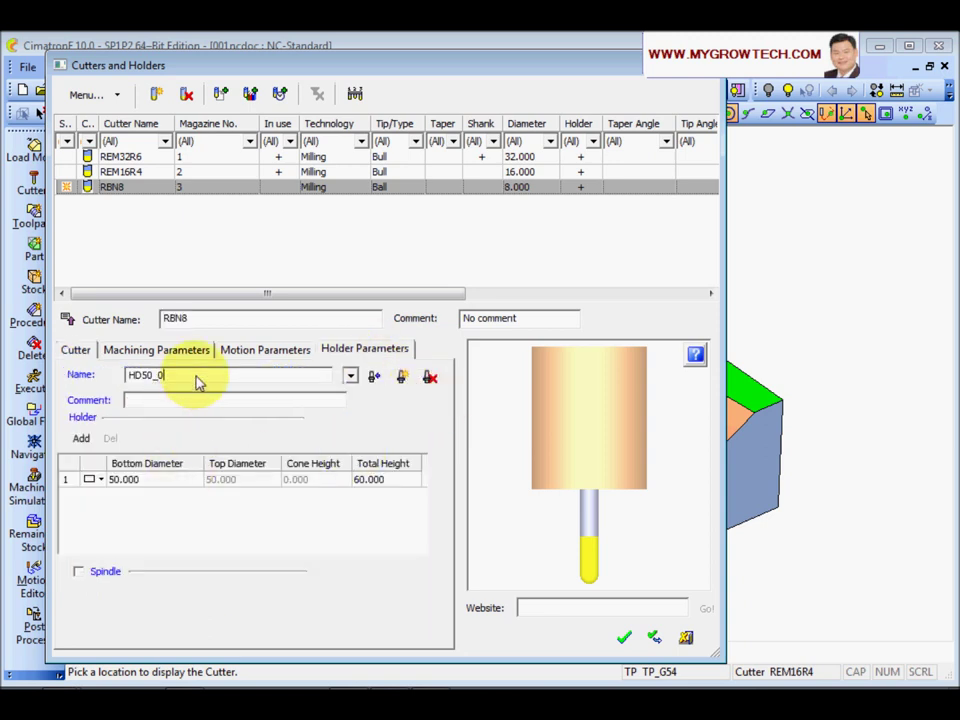
double_click(198, 380)
type("HD1")
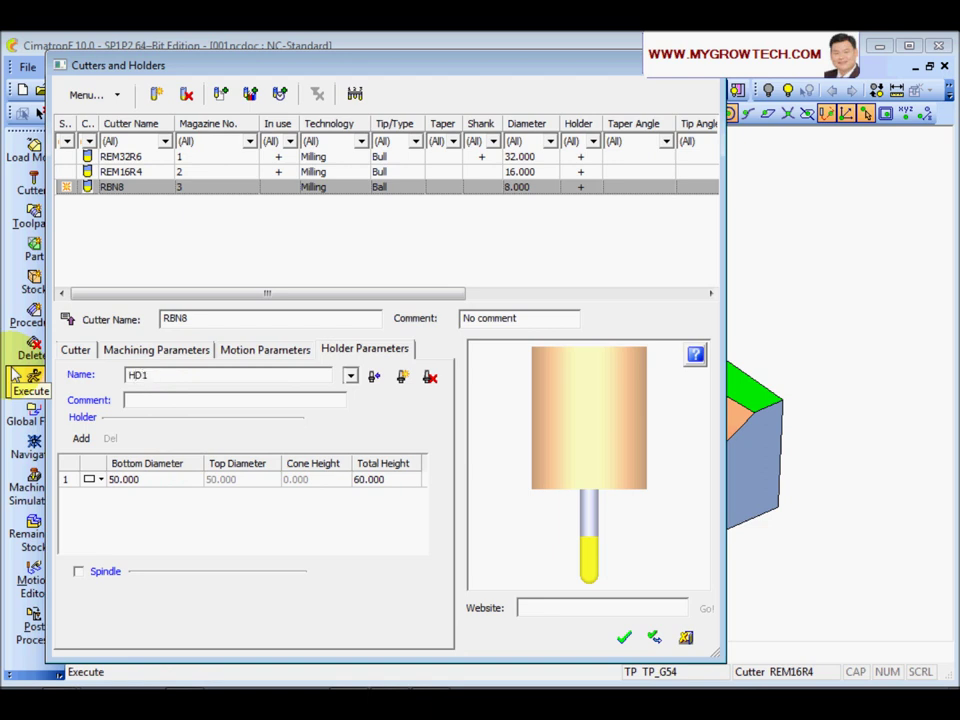
type("6")
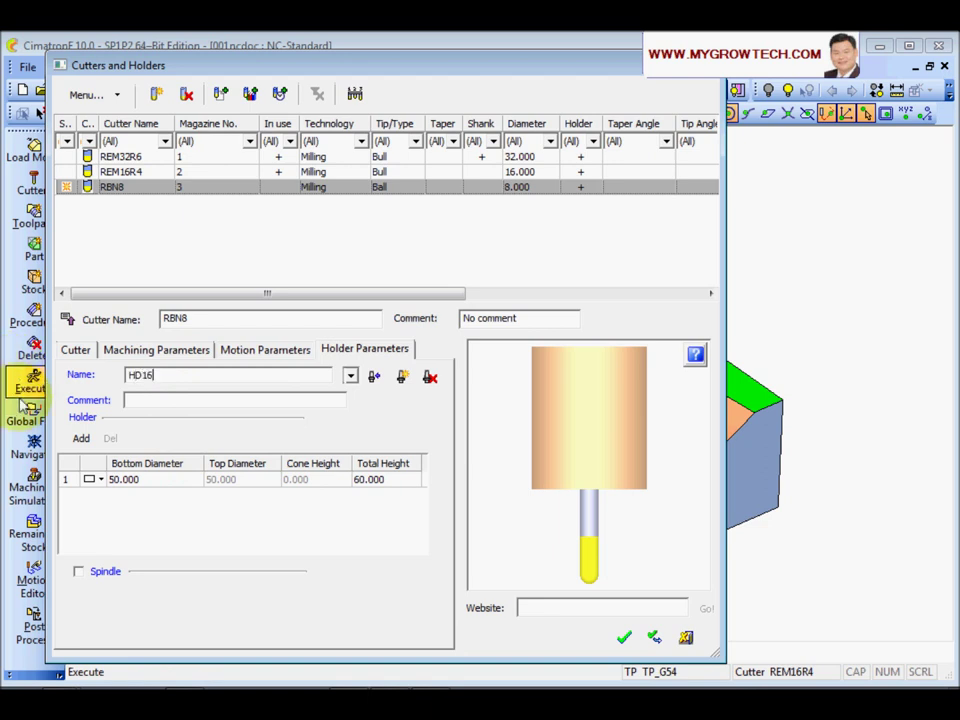
- Set the HD16 holder's first section to a bottom diameter of 16 and a total height of 50
double_click(155, 484)
key("BackSpace")
type("16")
key("Return")
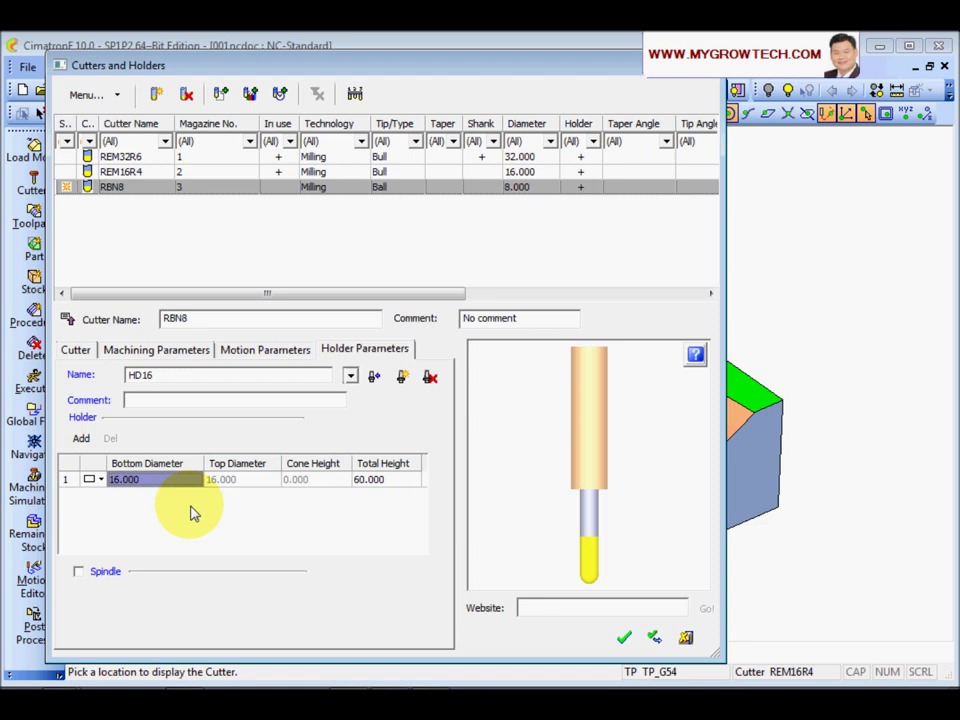
left_click(378, 485)
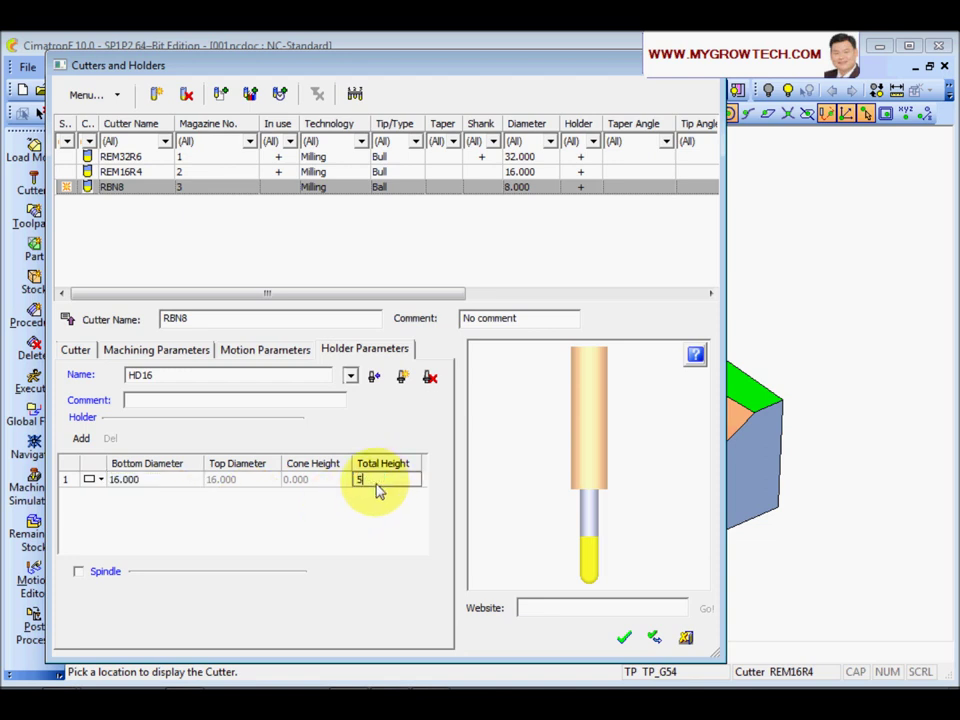
key("Return")
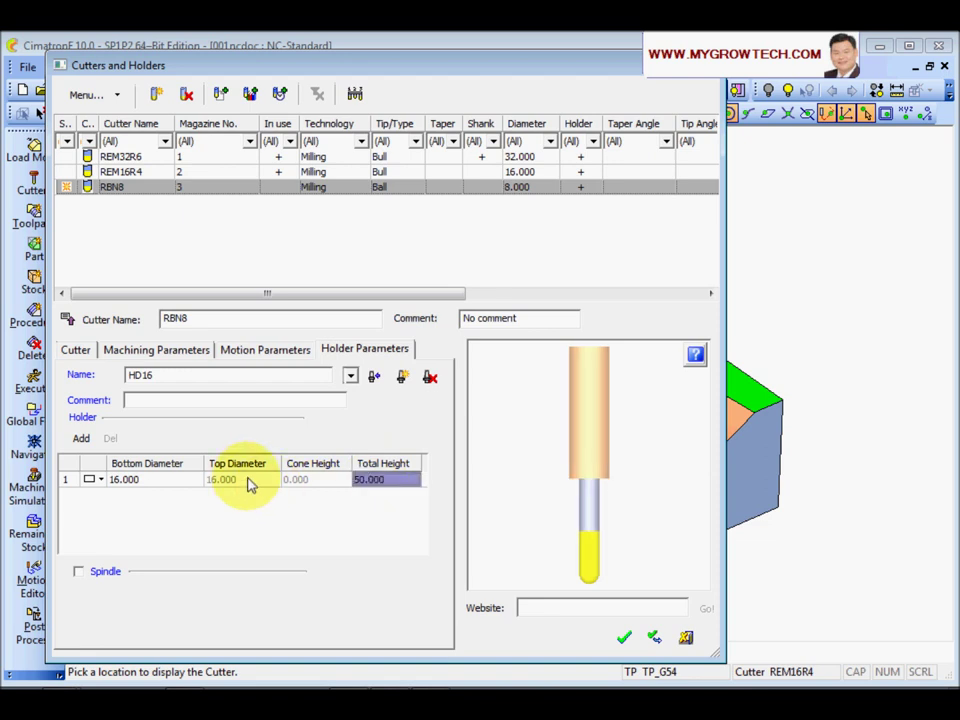
- Add a second section with a bottom diameter of 50 to the HD16 holder, apply it and close the cutter definitions
left_click(81, 438)
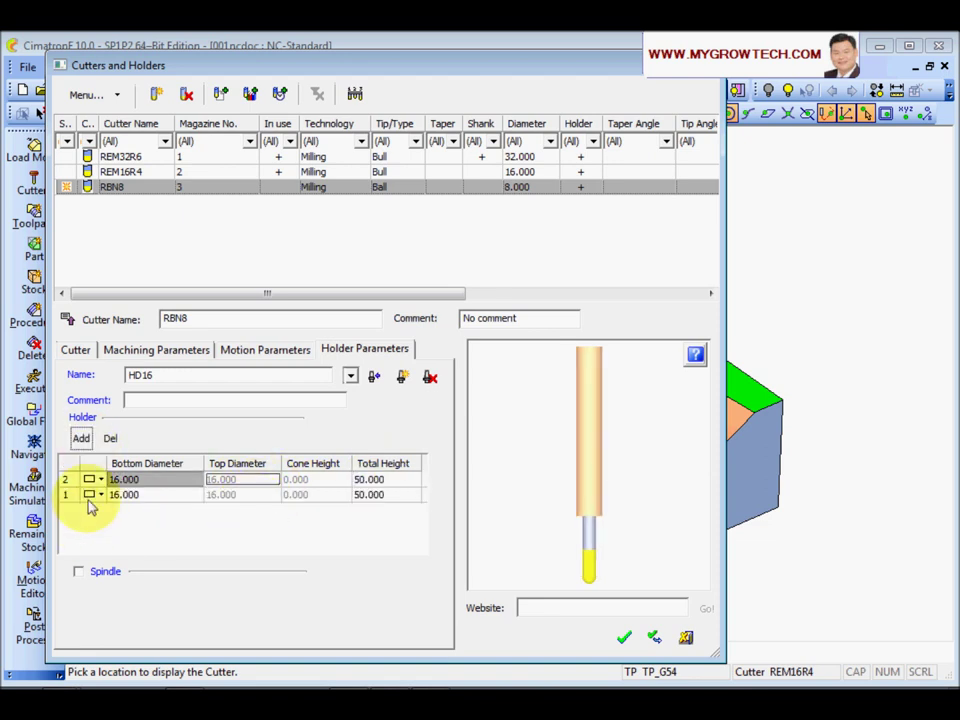
left_click(150, 487)
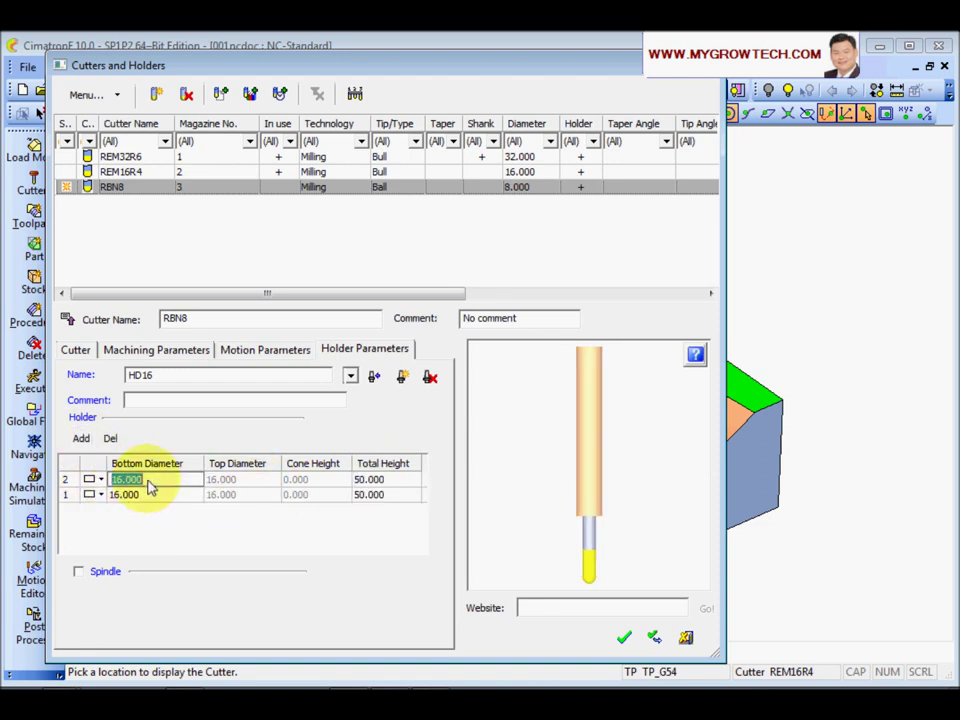
type("50")
key("Return")
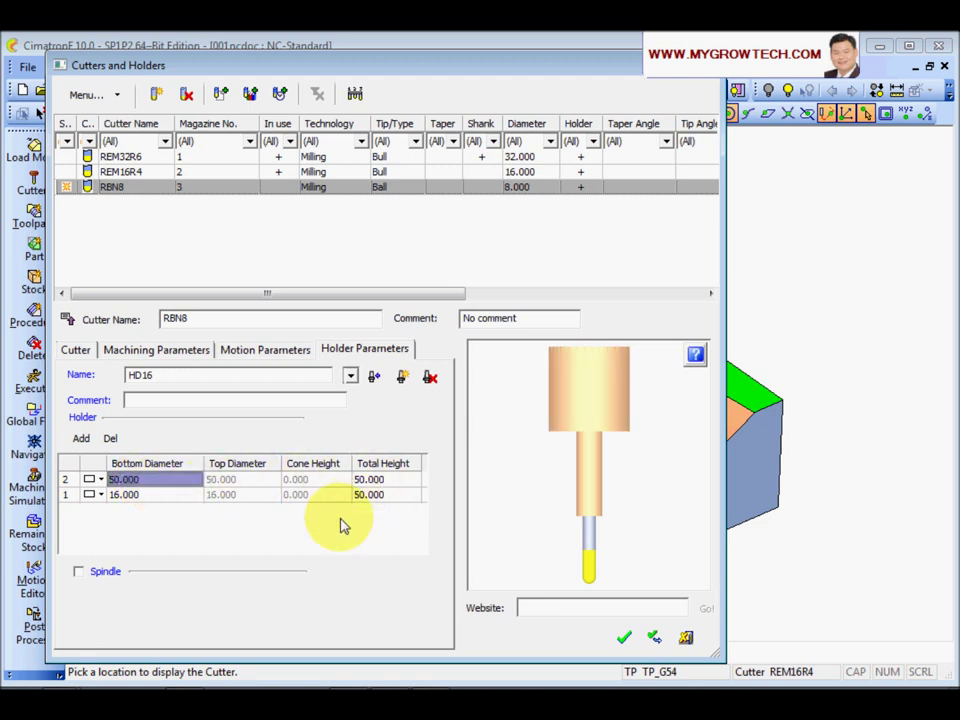
left_click(656, 638)
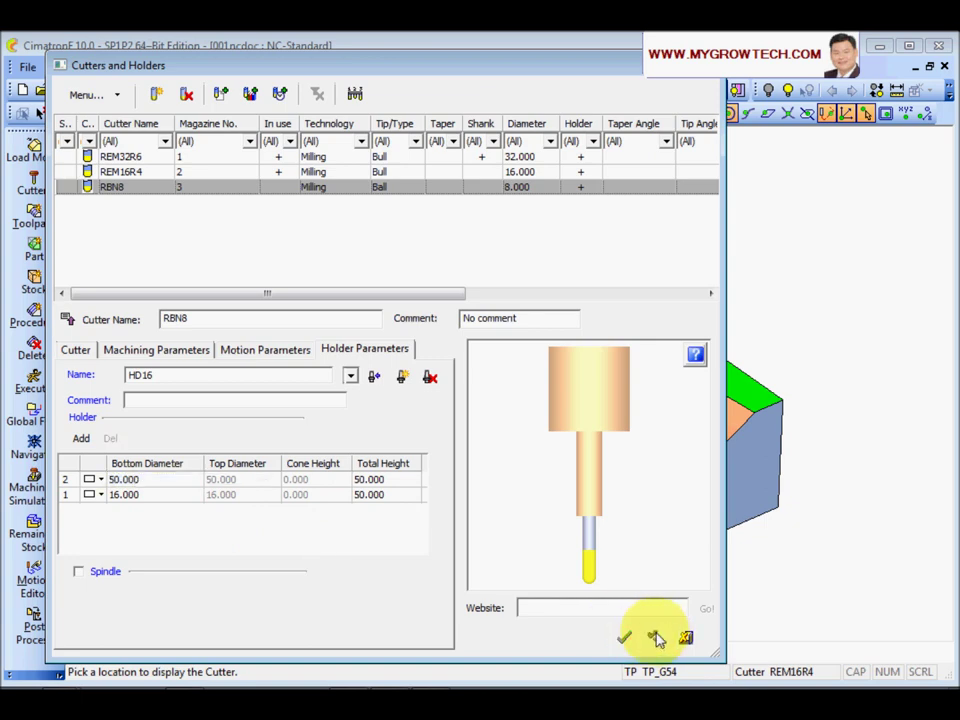
left_click(685, 637)
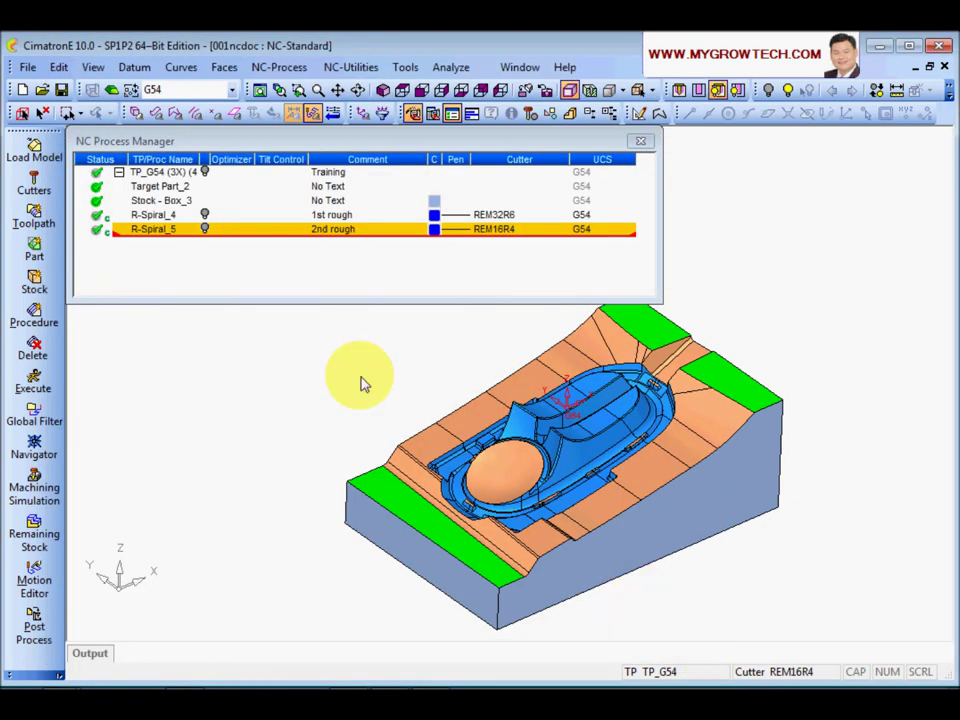
- Duplicate the 2nd rough procedure R-Spiral_5 directly below itself in the TP_G54 toolpath
middle_click_drag(462, 507, 497, 435)
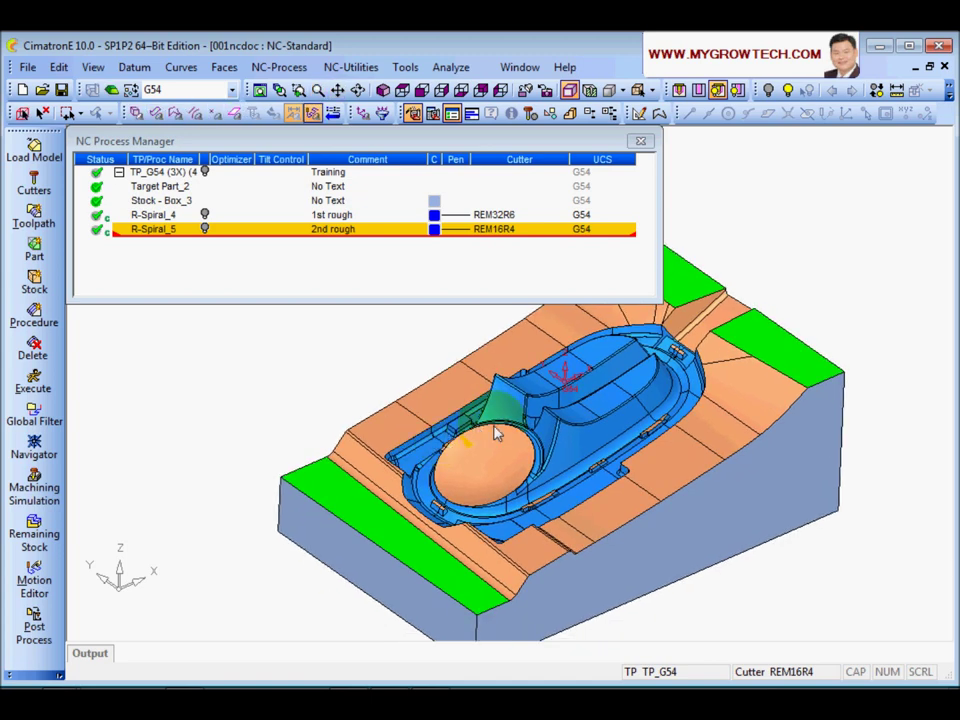
right_click(173, 237)
left_click(236, 209)
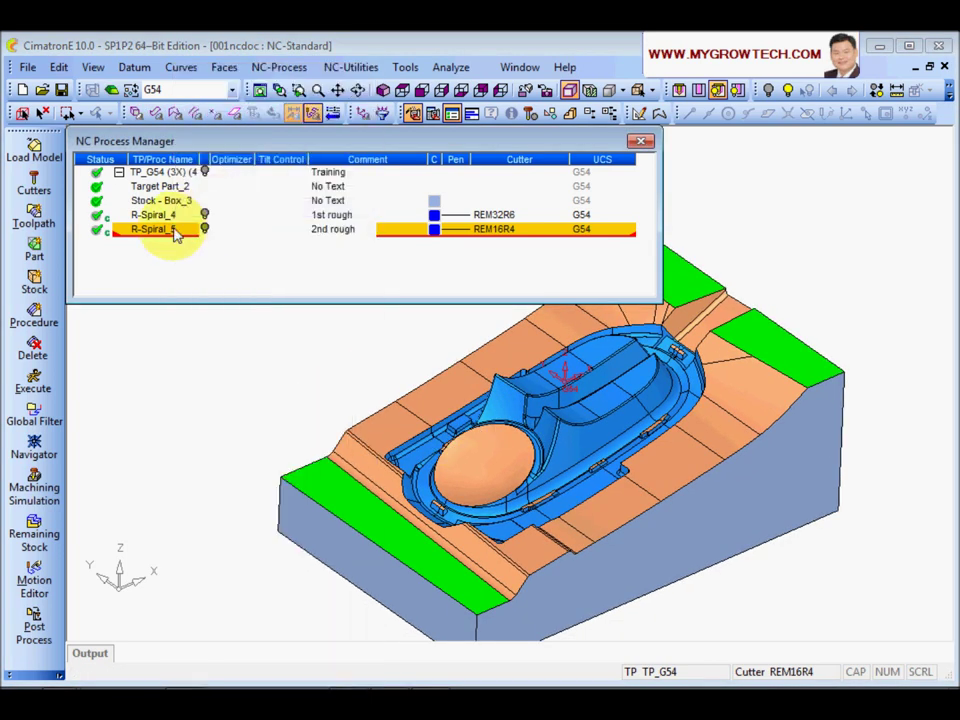
right_click(176, 236)
left_click(238, 229)
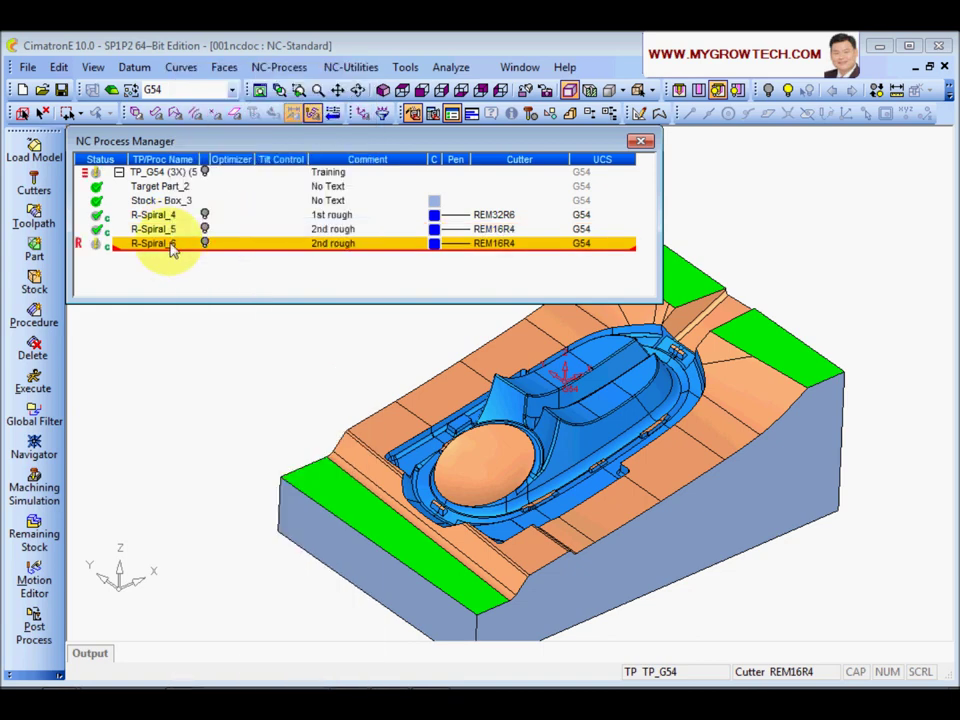
- Change the comment of the copied R-Spiral_6 procedure to 3rd rough
double_click(338, 247)
double_click(322, 262)
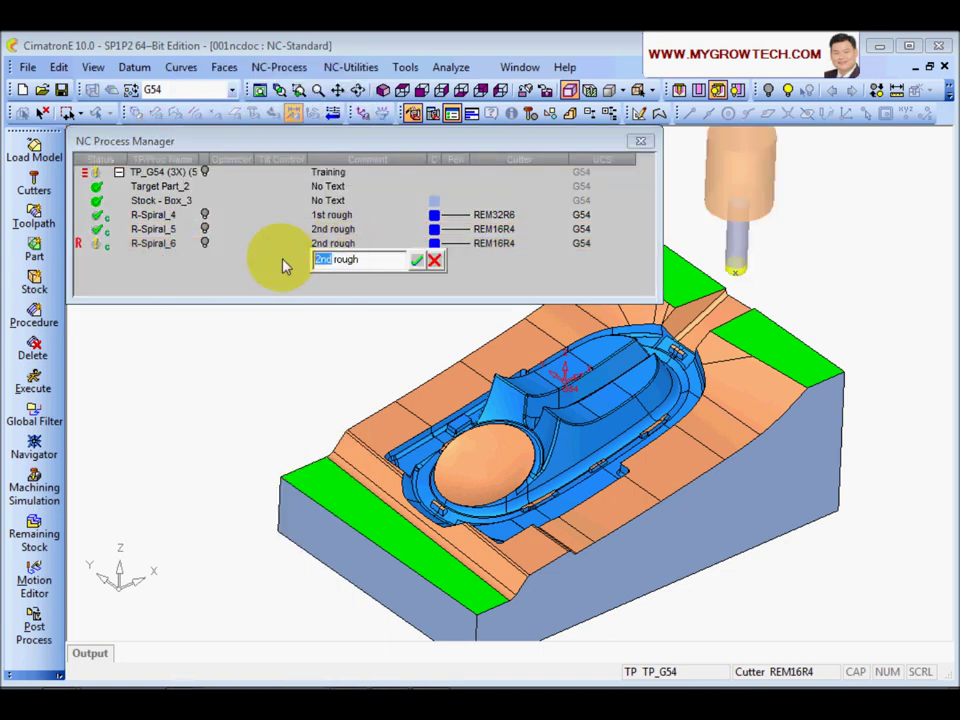
key("BackSpace")
type("3rd")
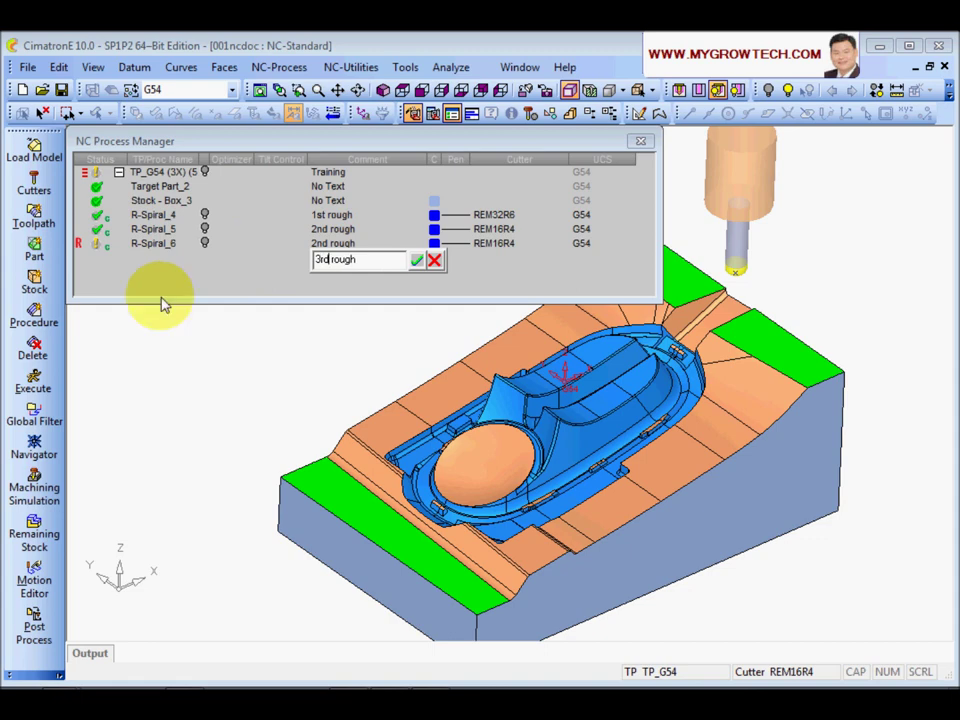
left_click(414, 260)
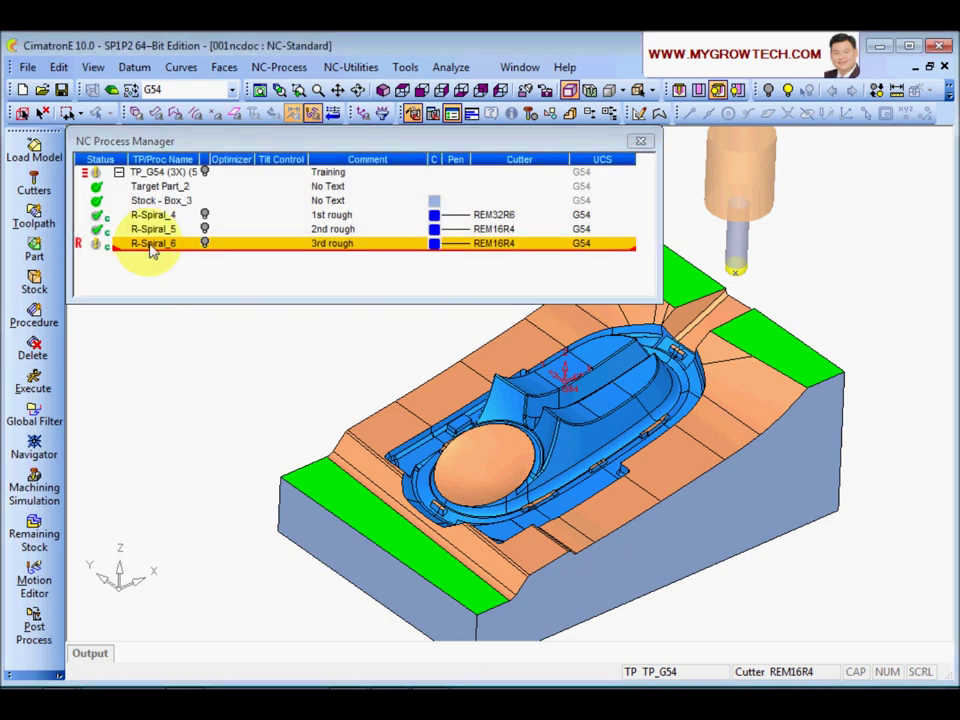
- Assign the RBN8 cutter to the 3rd rough procedure and send it to background calculation
double_click(150, 245)
left_click(126, 216)
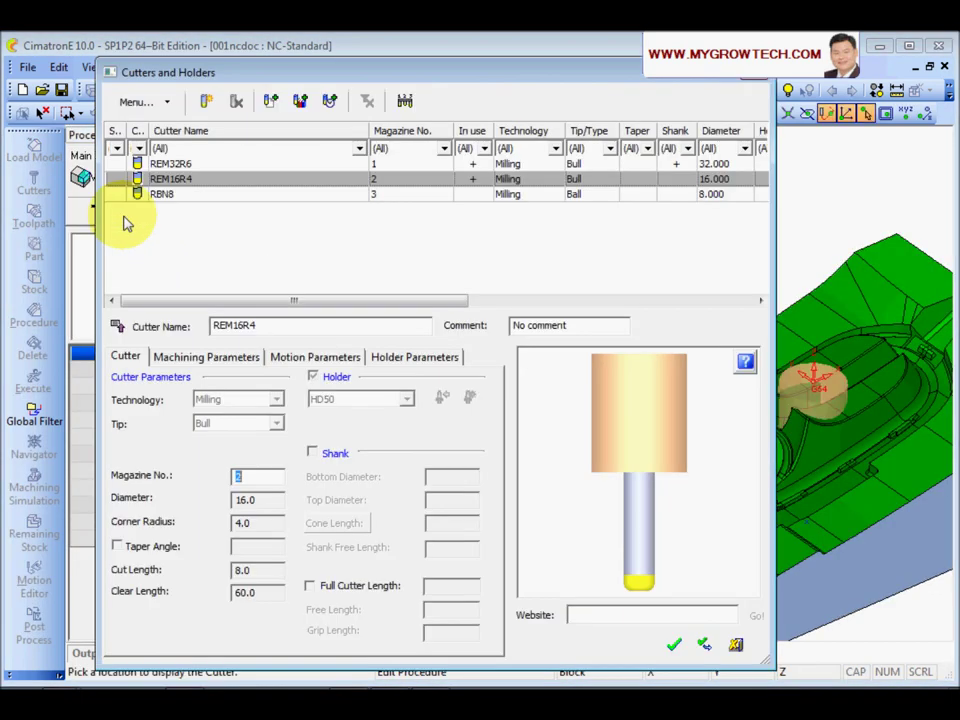
left_click(165, 194)
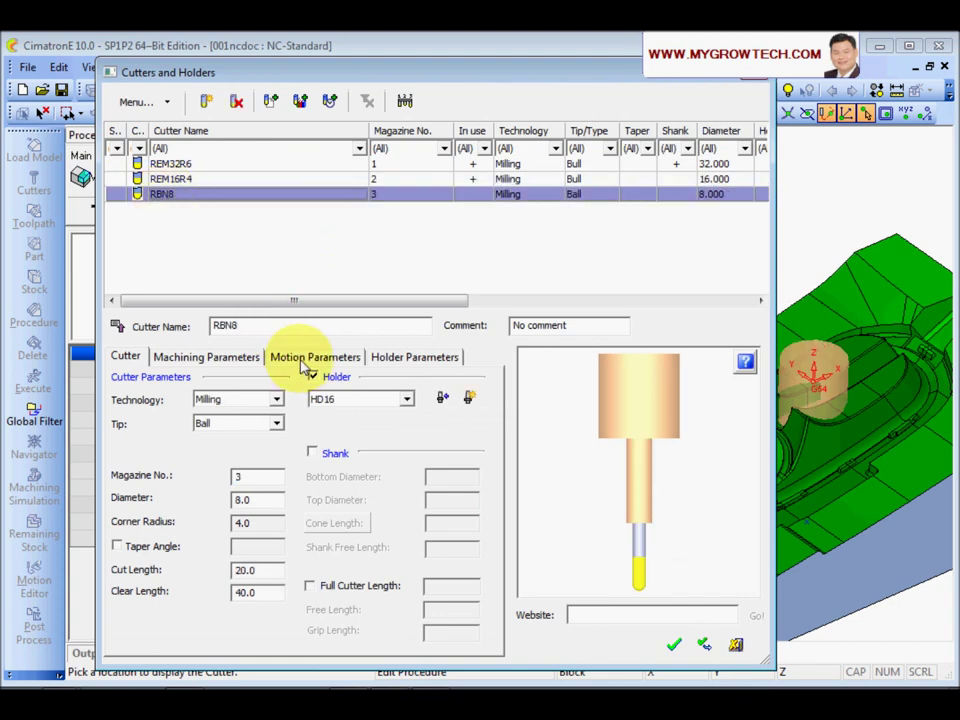
left_click(674, 644)
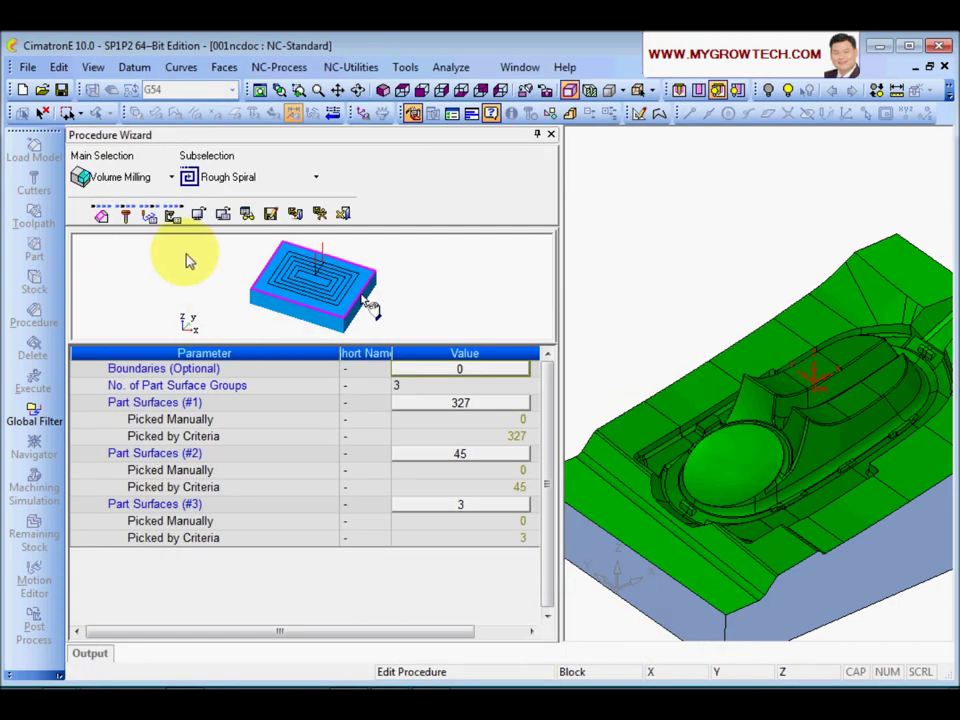
scroll(669, 429, "down", 5)
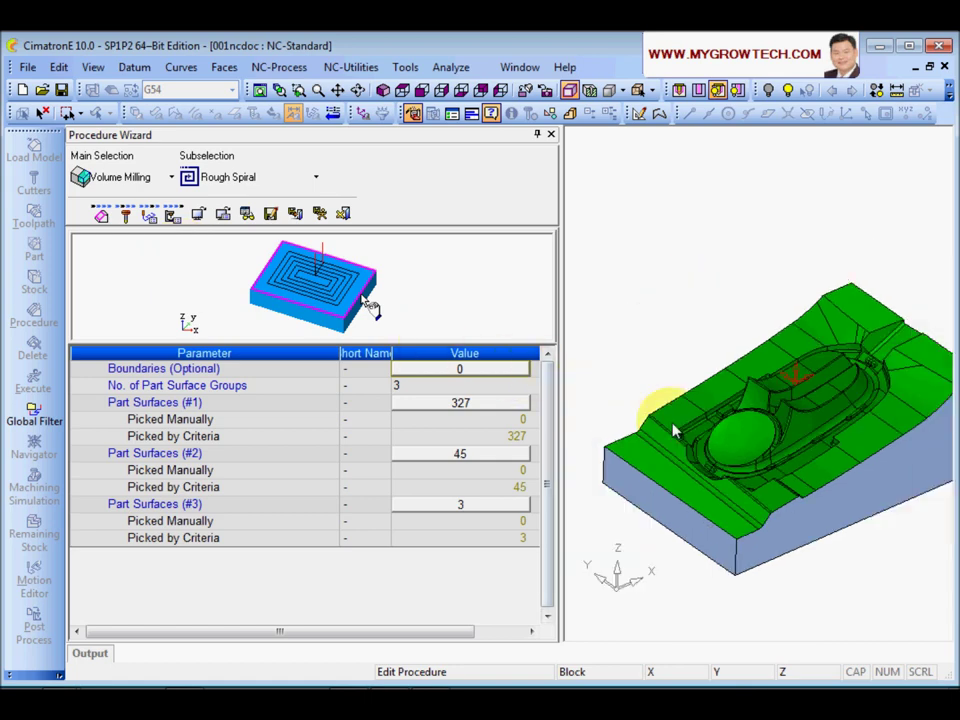
left_click(320, 213)
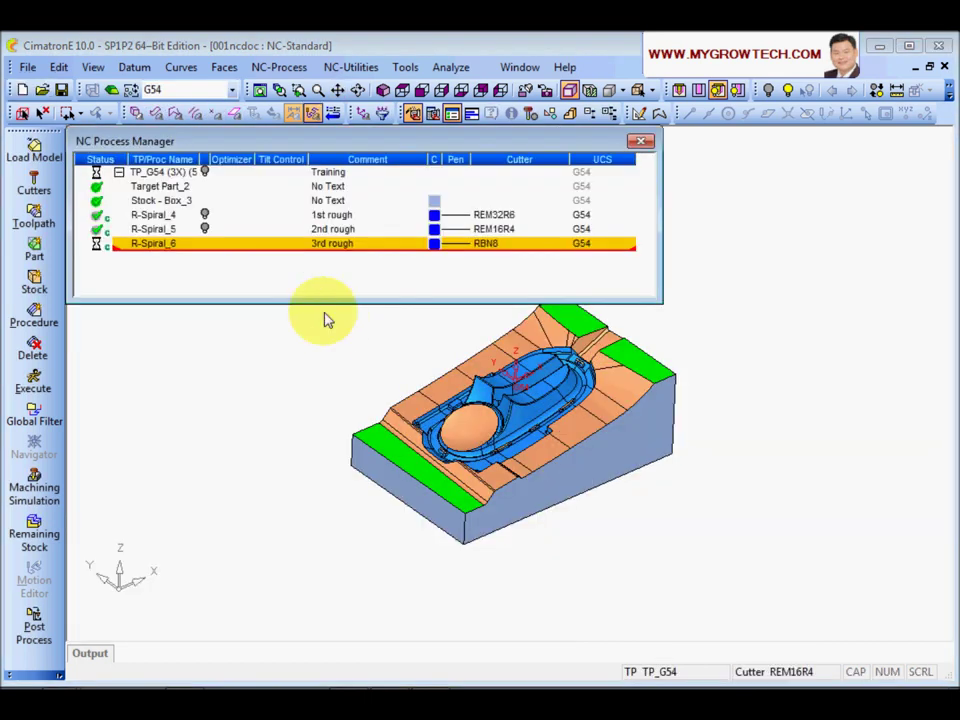
- Reopen the 3rd rough procedure and preview its estimated minimum clear length
double_click(155, 246)
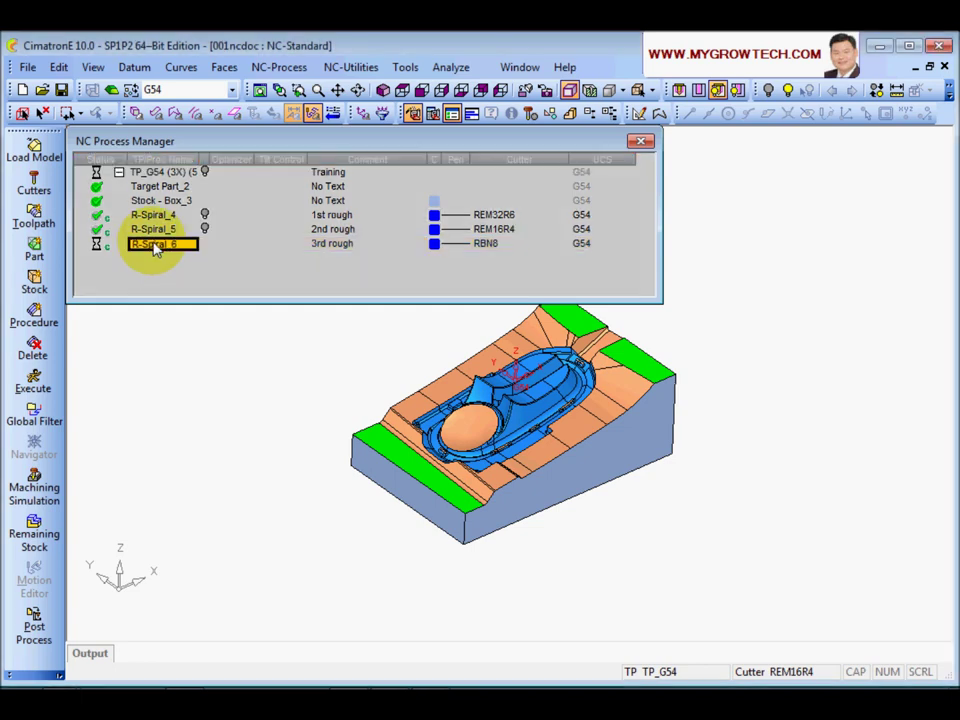
left_click(250, 216)
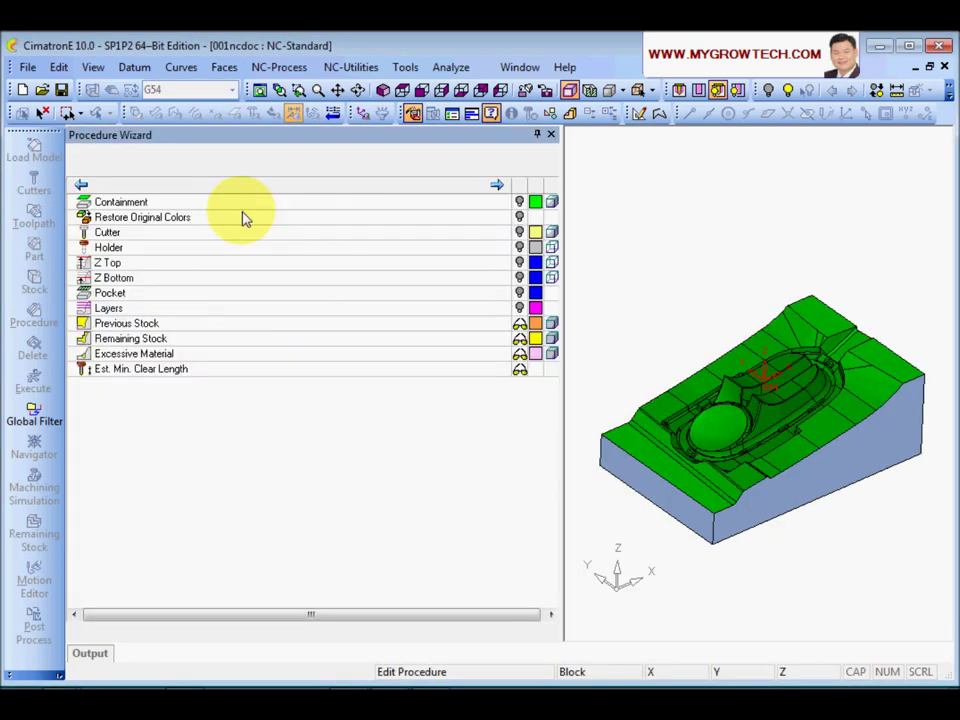
left_click(520, 372)
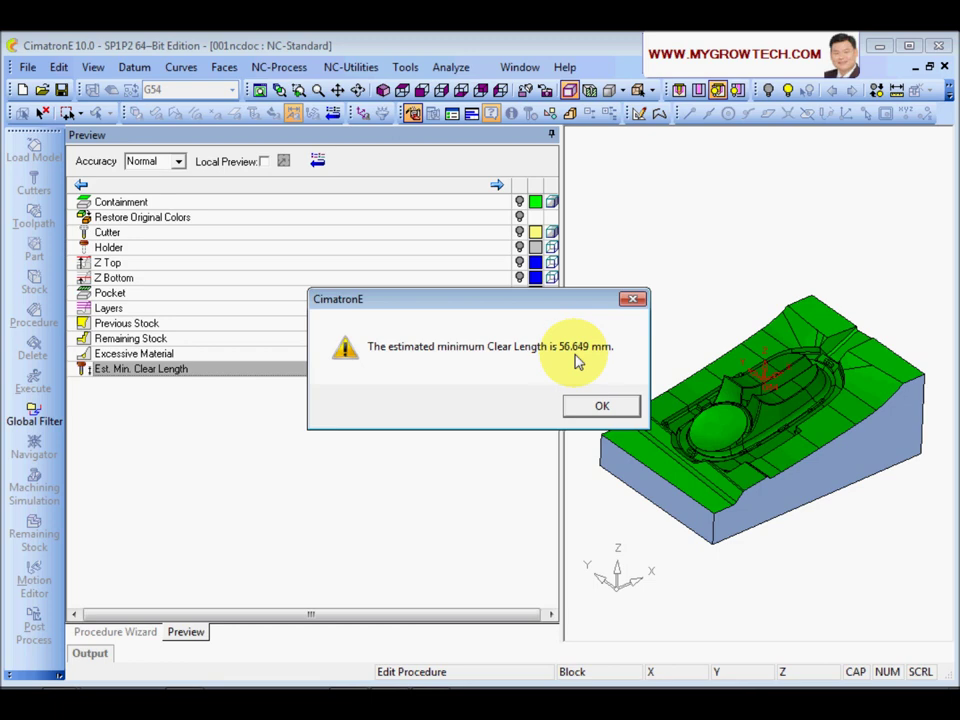
left_click(599, 407)
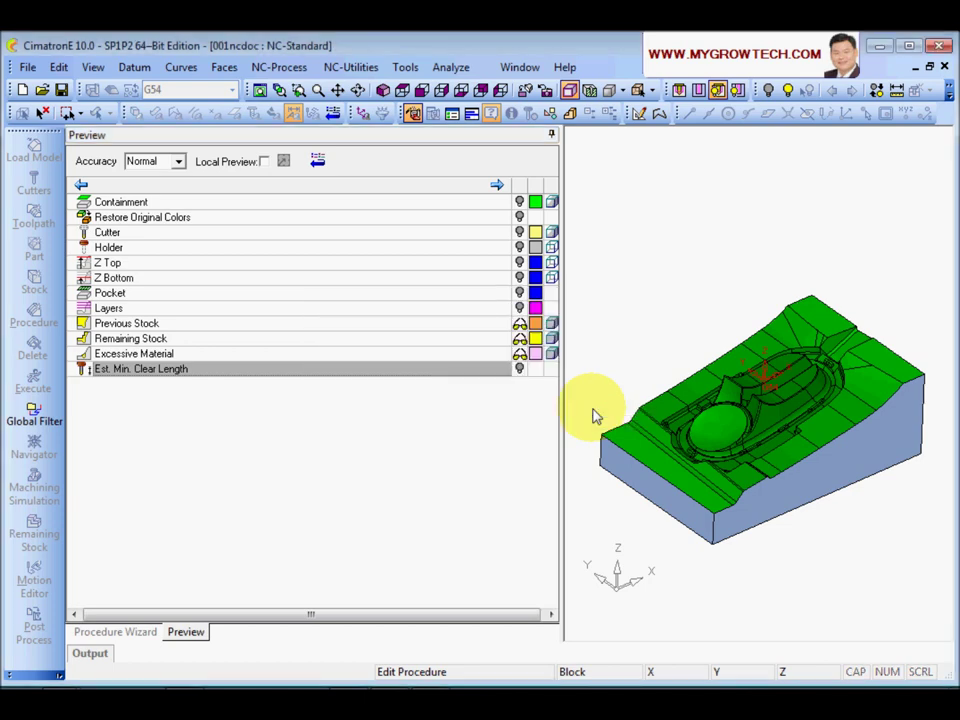
left_click(92, 656)
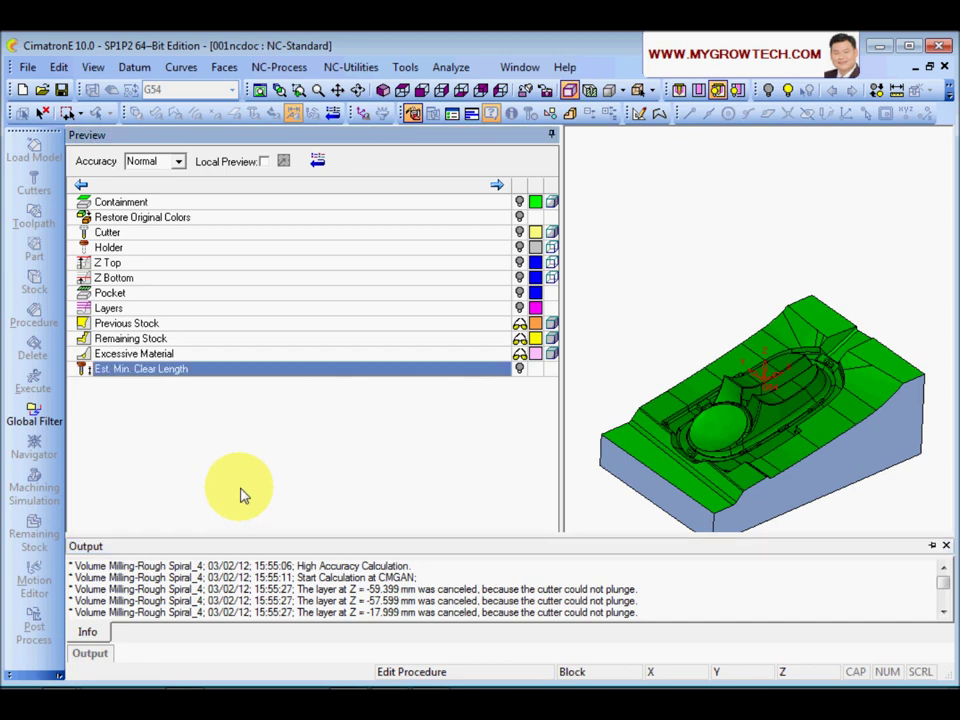
left_click(944, 546)
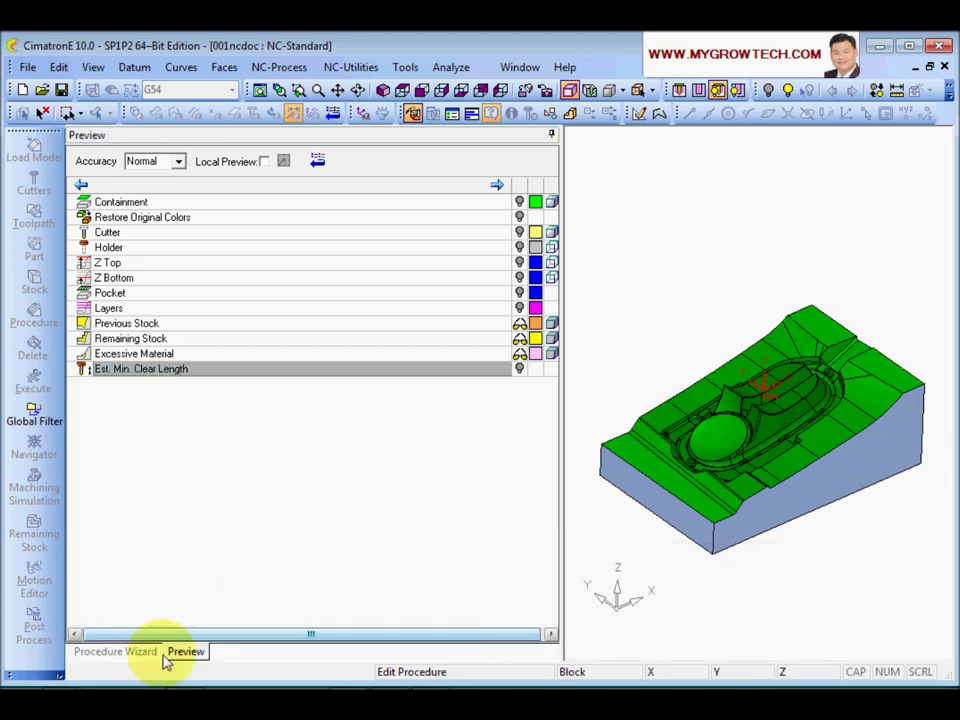
- Set the Fixed Vertical Step of the 3rd rough procedure to 0.5 in its motion parameters
left_click(122, 652)
left_click(173, 214)
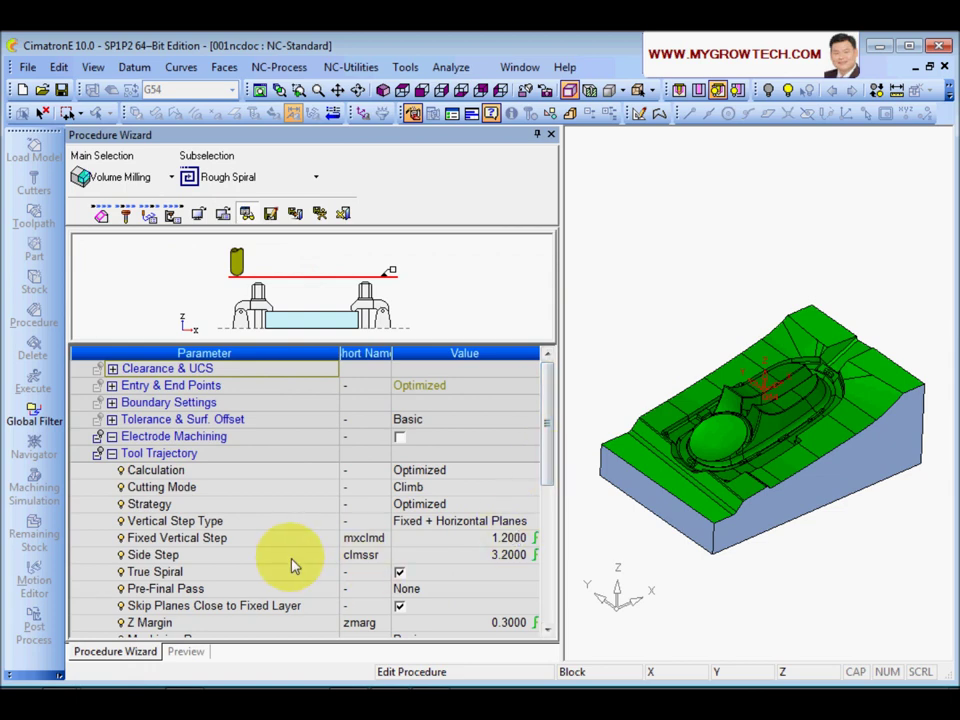
left_click(253, 540)
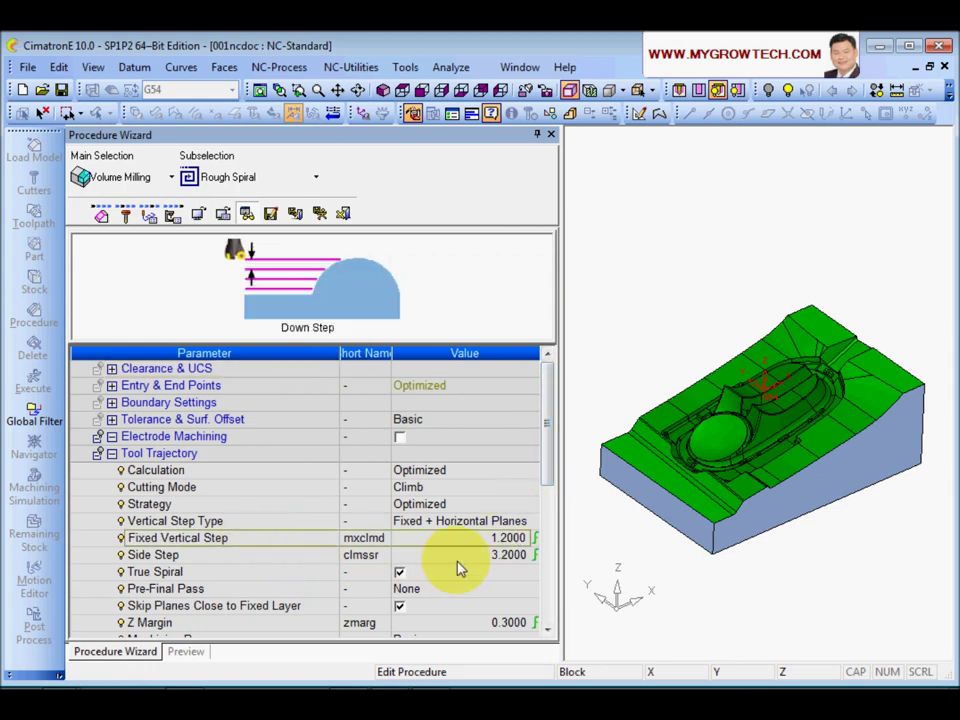
left_click(303, 543)
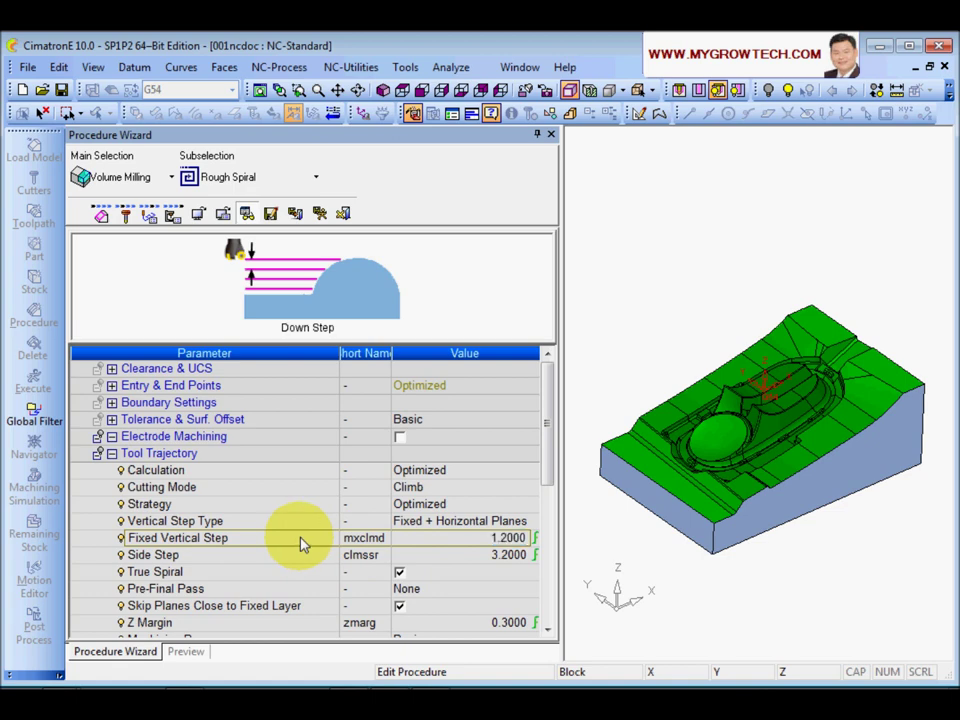
left_click(450, 543)
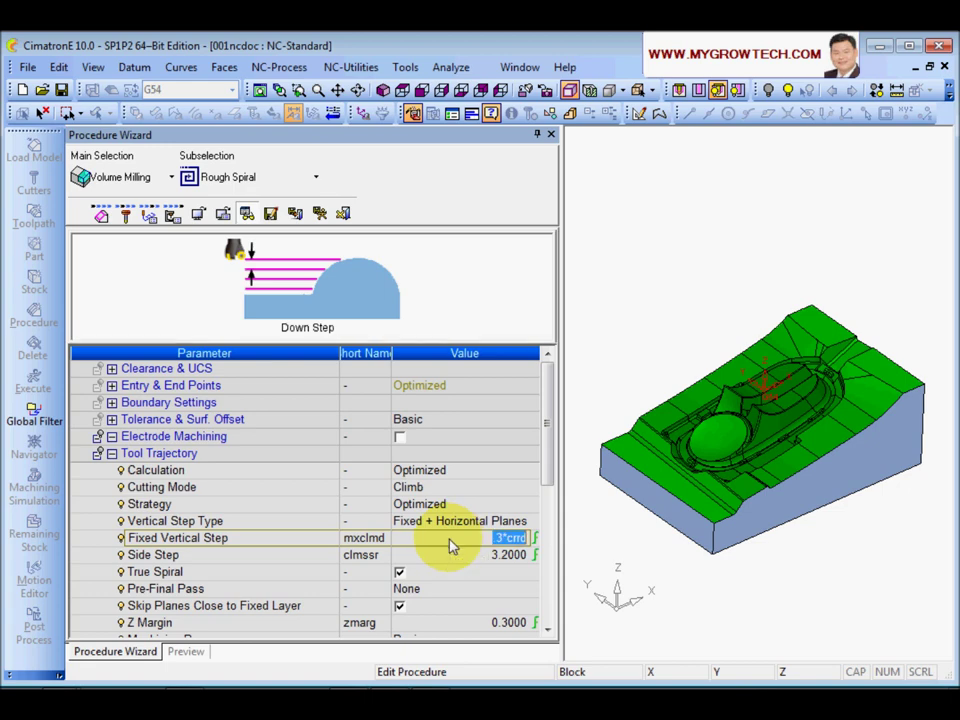
left_click(127, 218)
left_click_drag(549, 456, 553, 411)
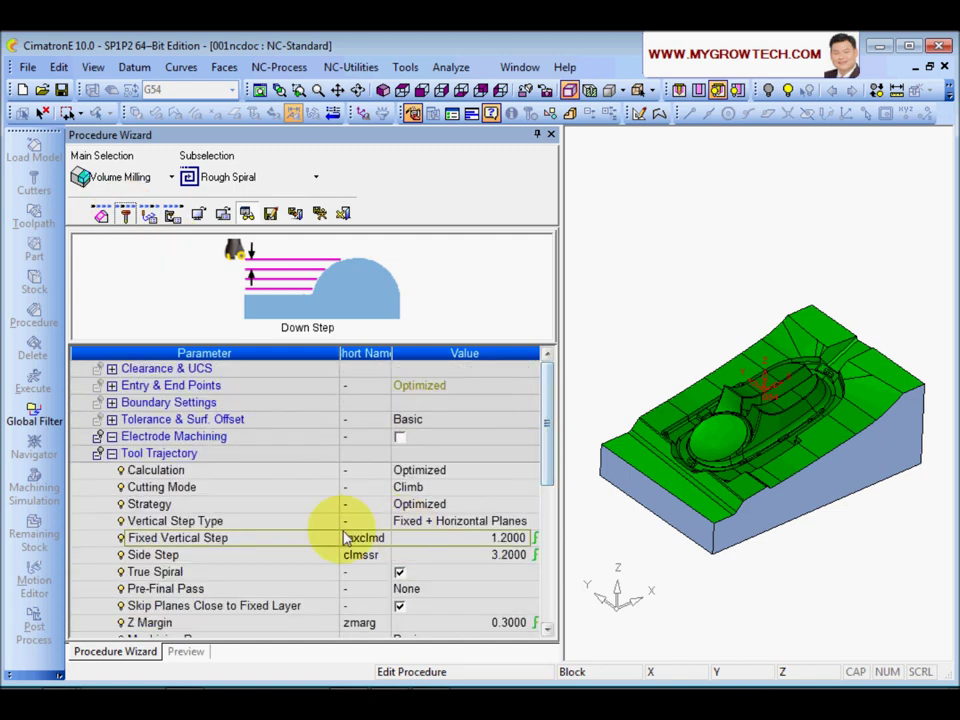
left_click(490, 540)
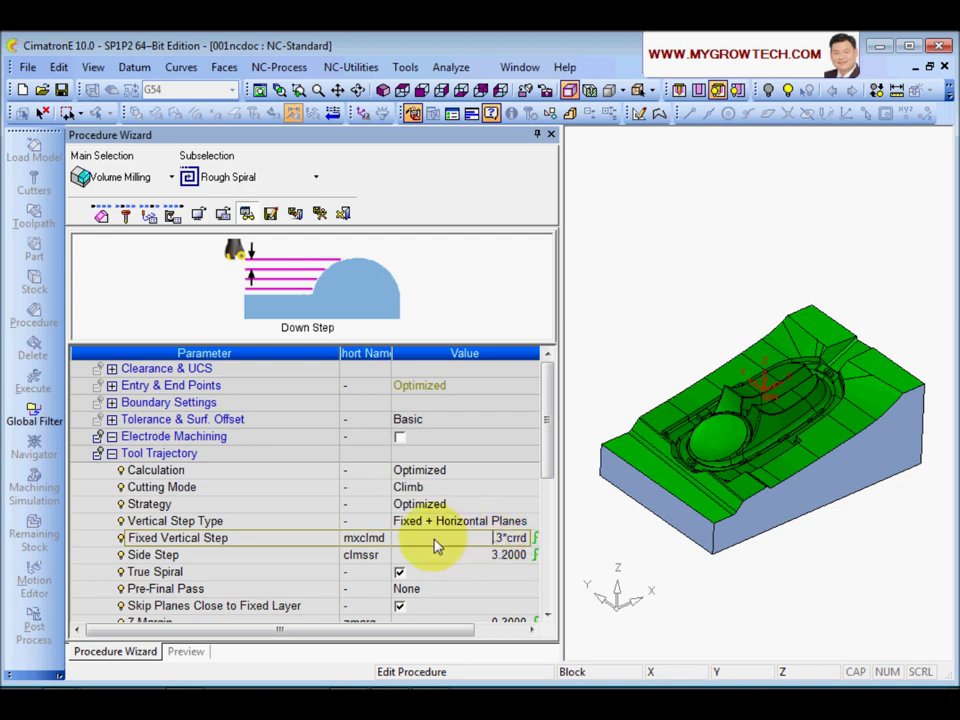
left_click_drag(470, 547, 546, 557)
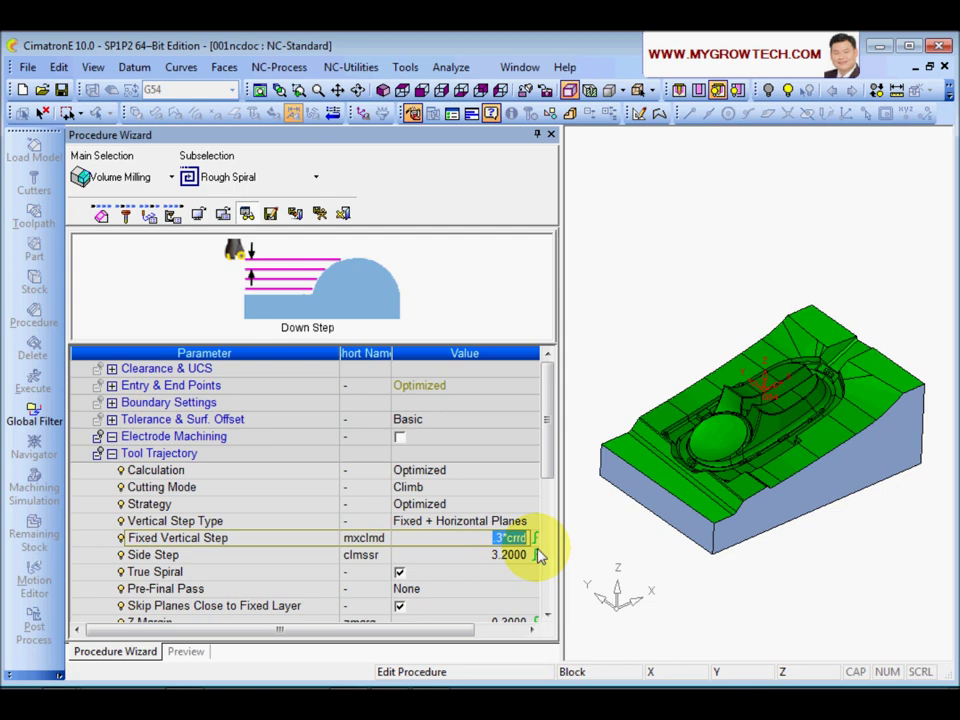
key("BackSpace")
type(".5")
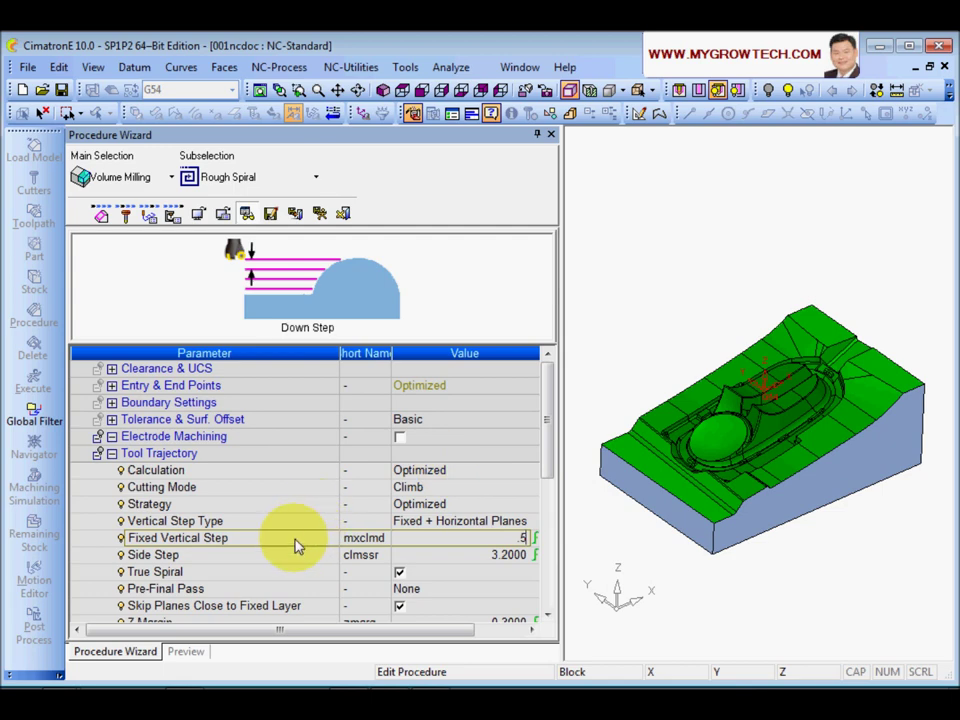
key("Return")
- Review the remaining motion parameters of the 3rd rough procedure and restart its background calculation
scroll(545, 440, "down", 1)
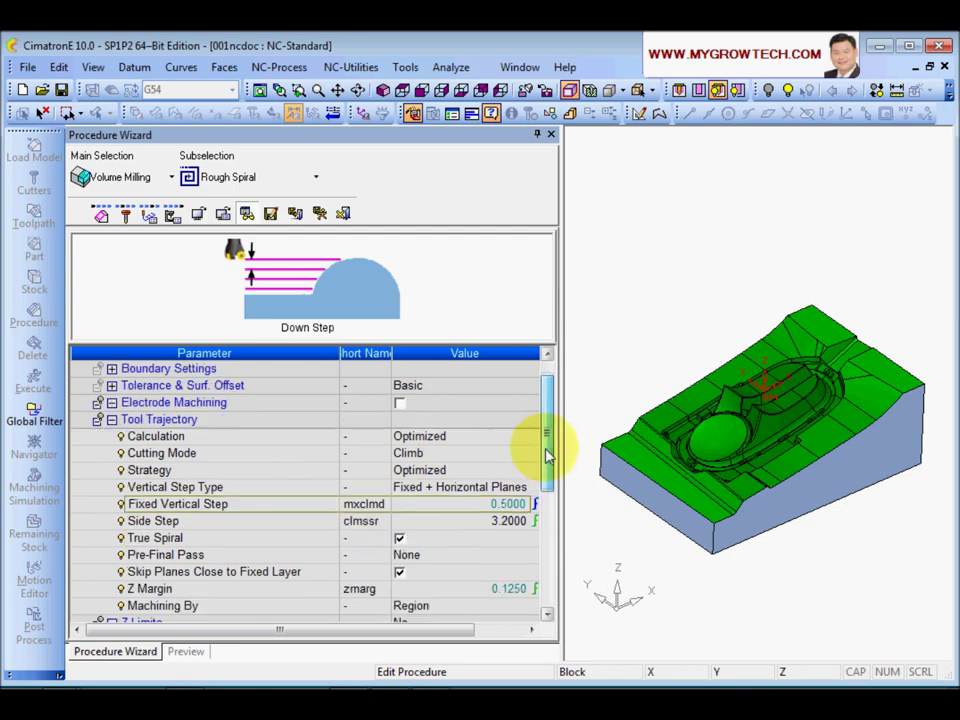
left_click(338, 522)
key("Escape")
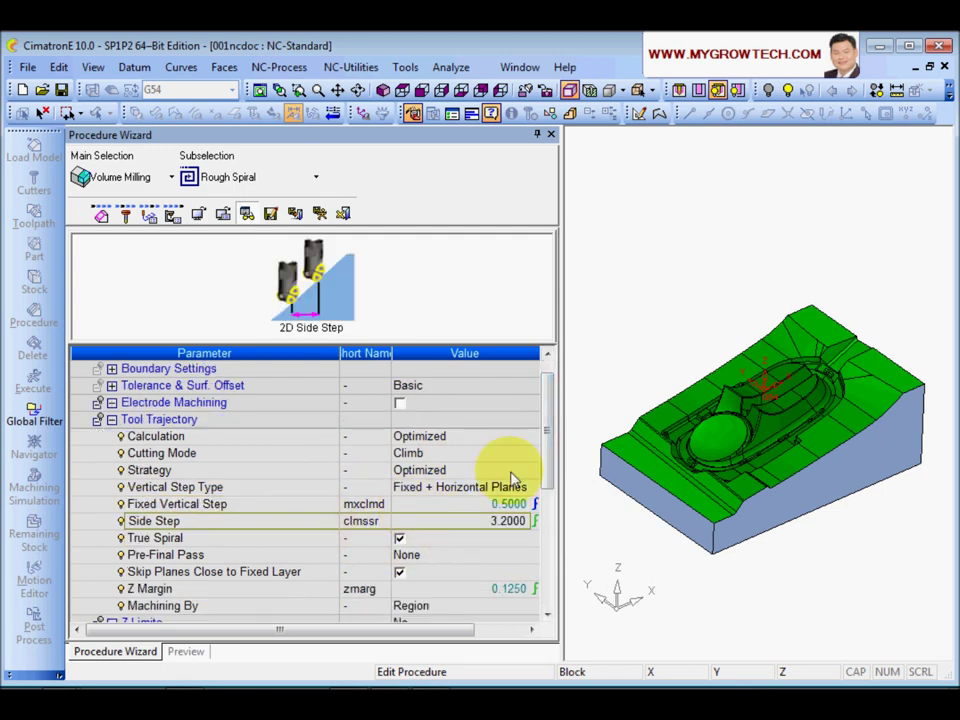
scroll(548, 449, "down", 9)
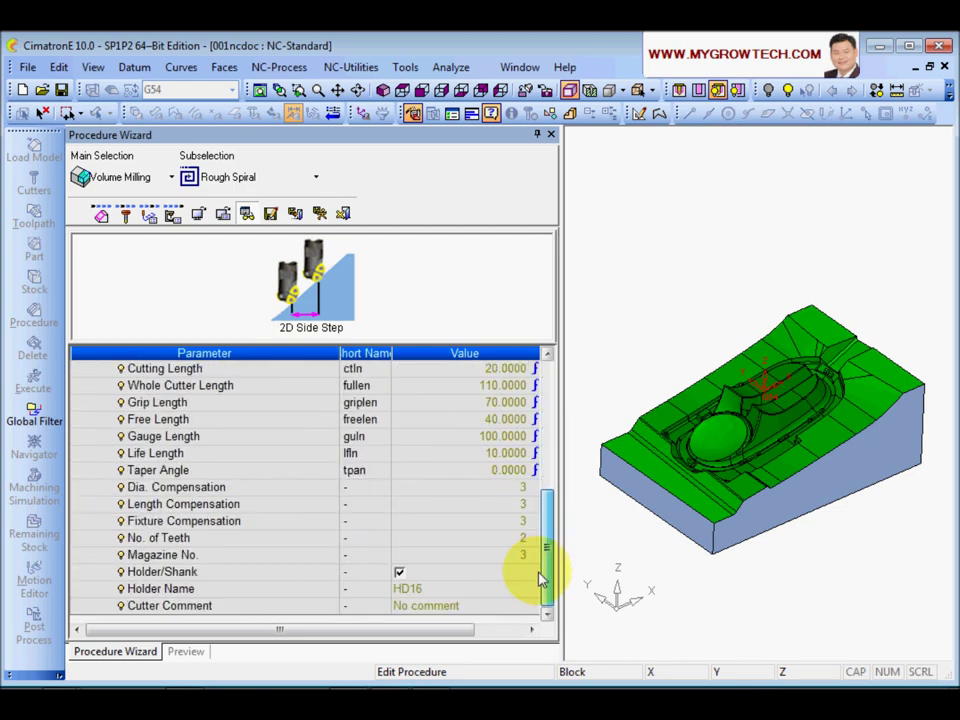
left_click_drag(540, 583, 546, 396)
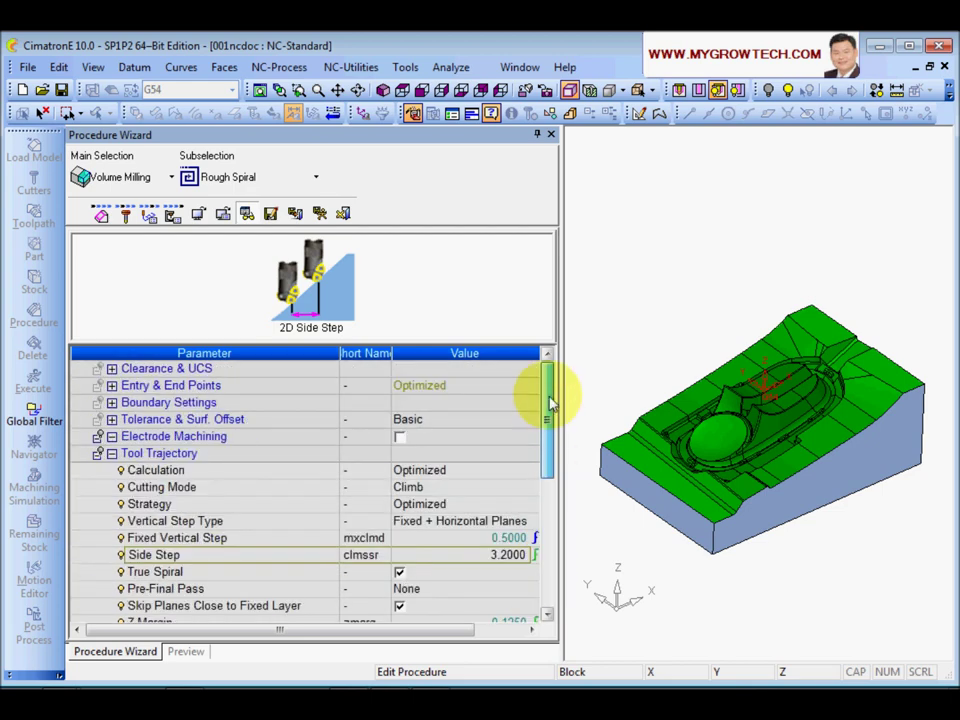
left_click(319, 215)
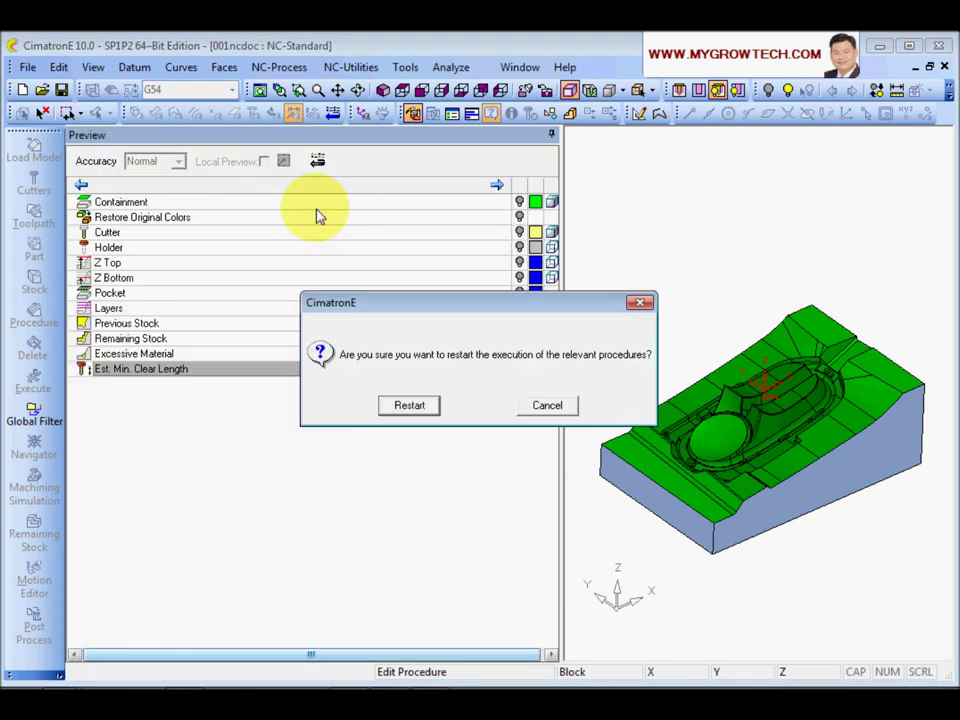
left_click(410, 406)
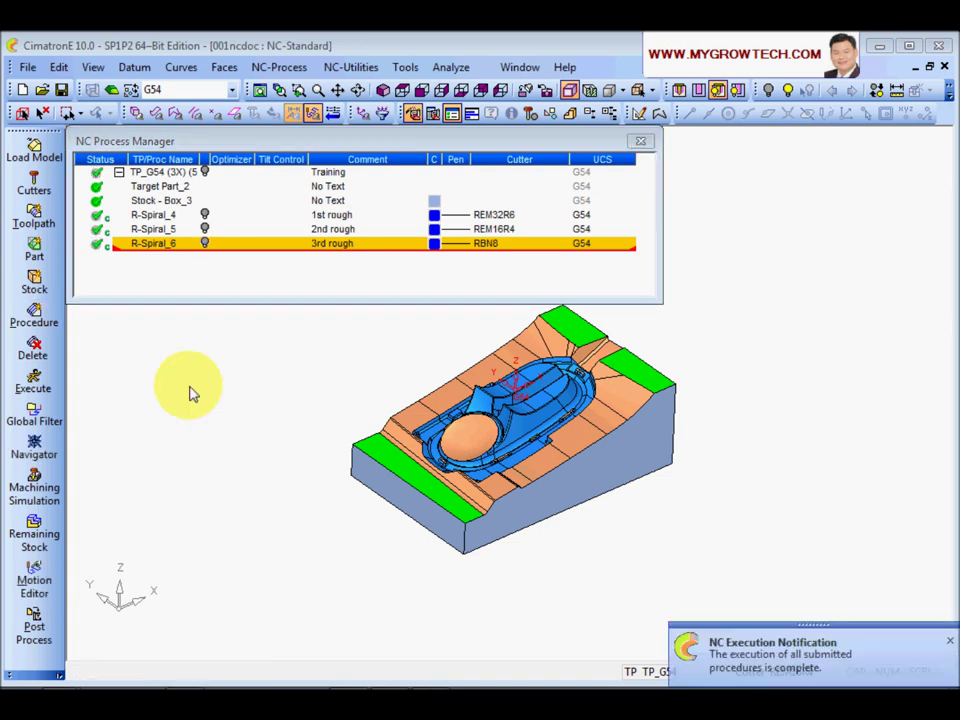
- Show the toolpath of the 3rd rough procedure and launch its standard Machining Simulation with material removal from the current stock
left_click(206, 246)
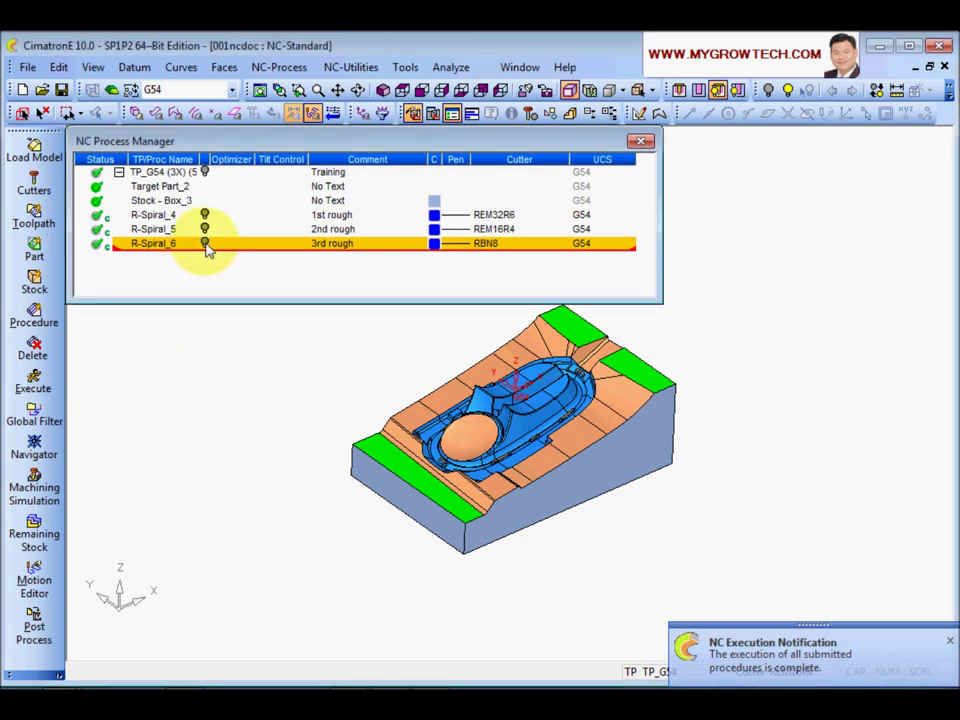
left_click(205, 245)
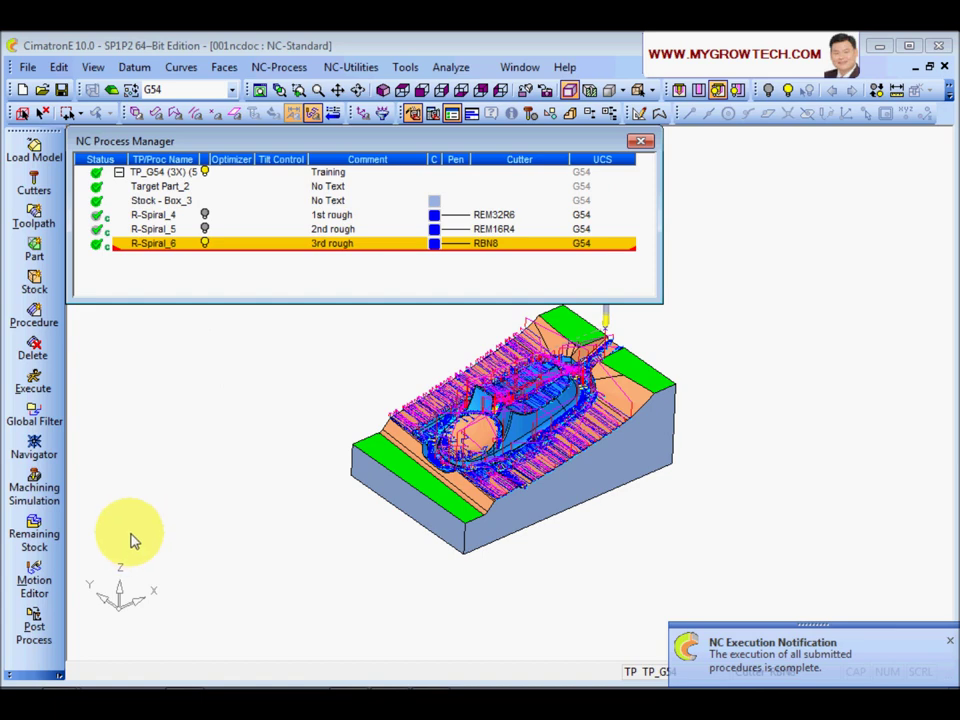
left_click(34, 489)
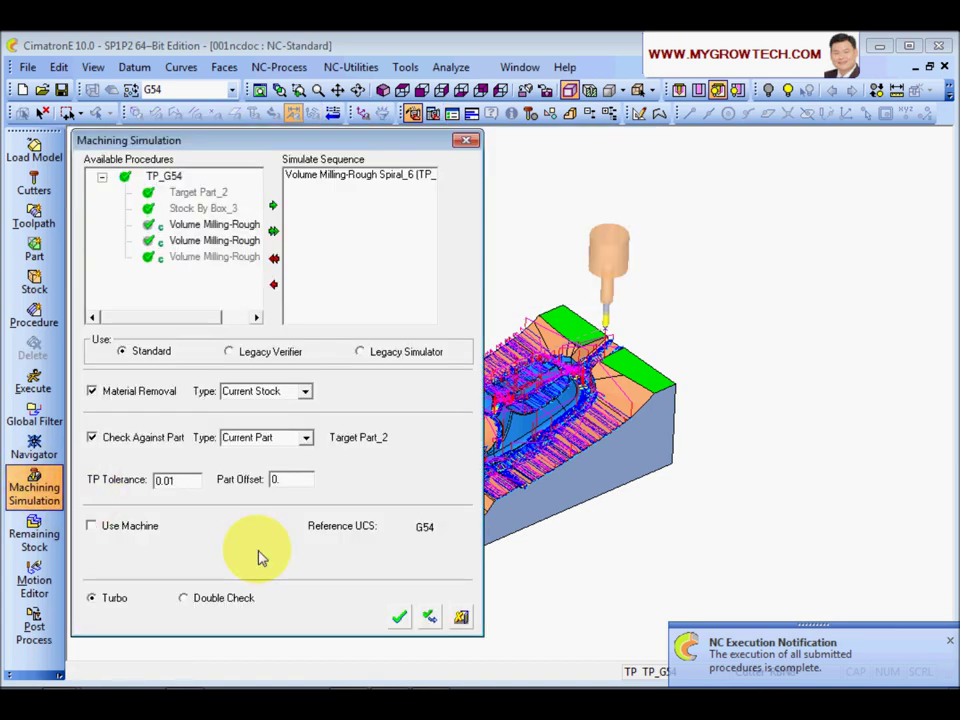
left_click(399, 617)
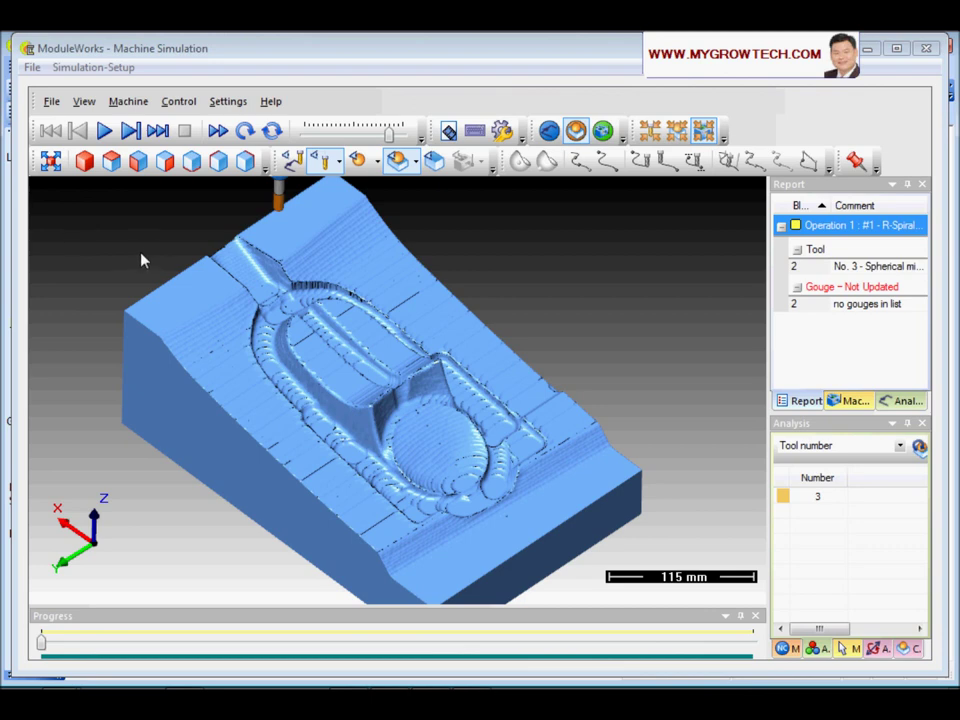
- Play the 3rd rough simulation to the end at adjusted speed and close the simulator
left_click(389, 136)
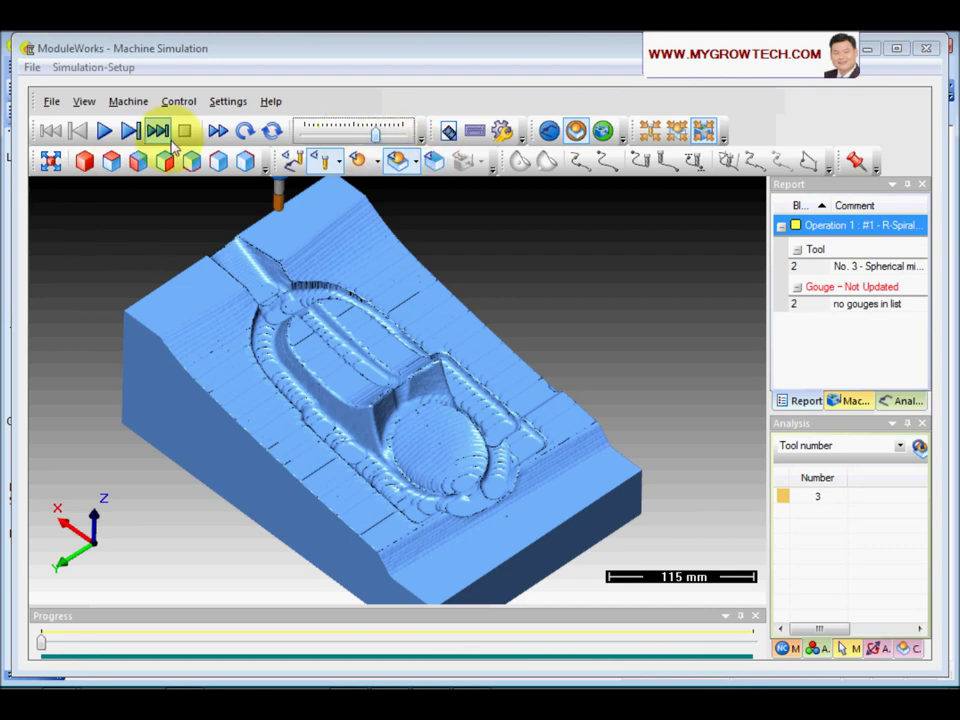
left_click(104, 130)
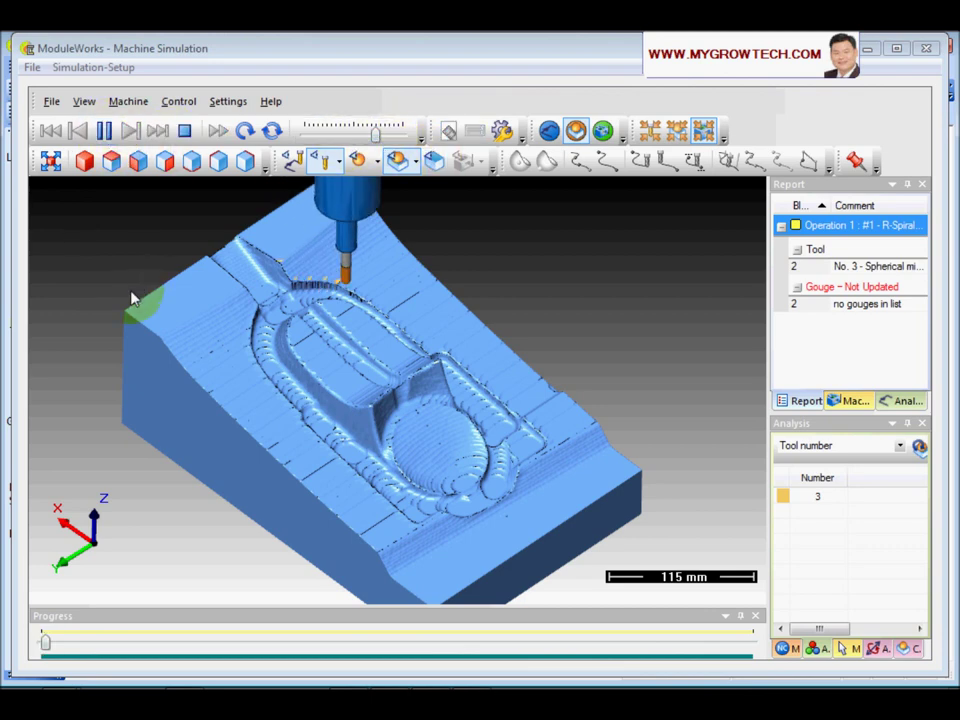
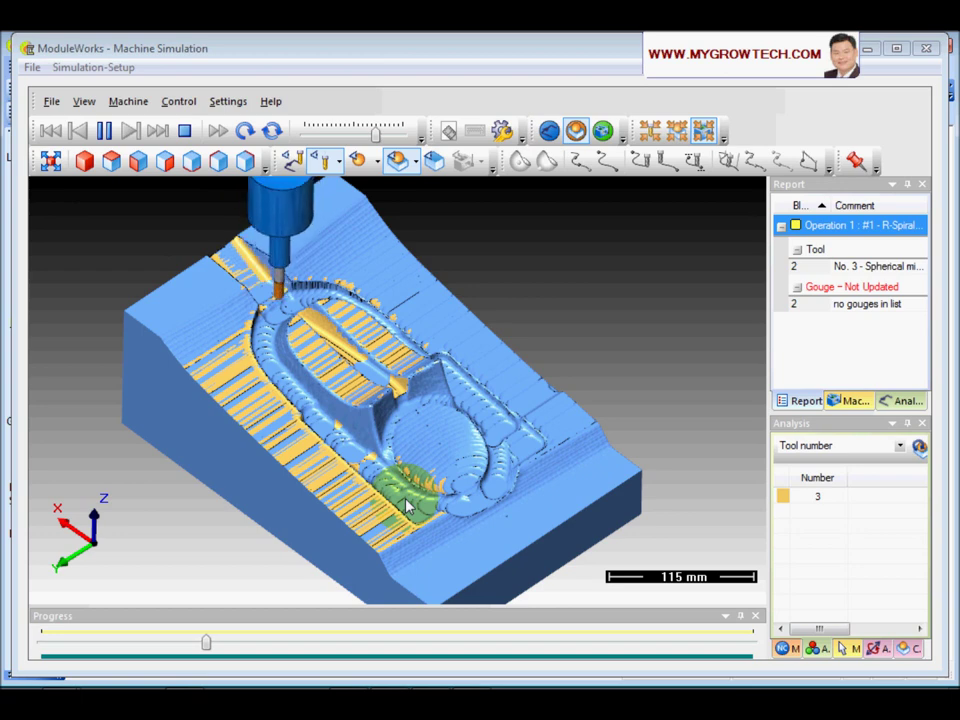
left_click_drag(375, 135, 398, 137)
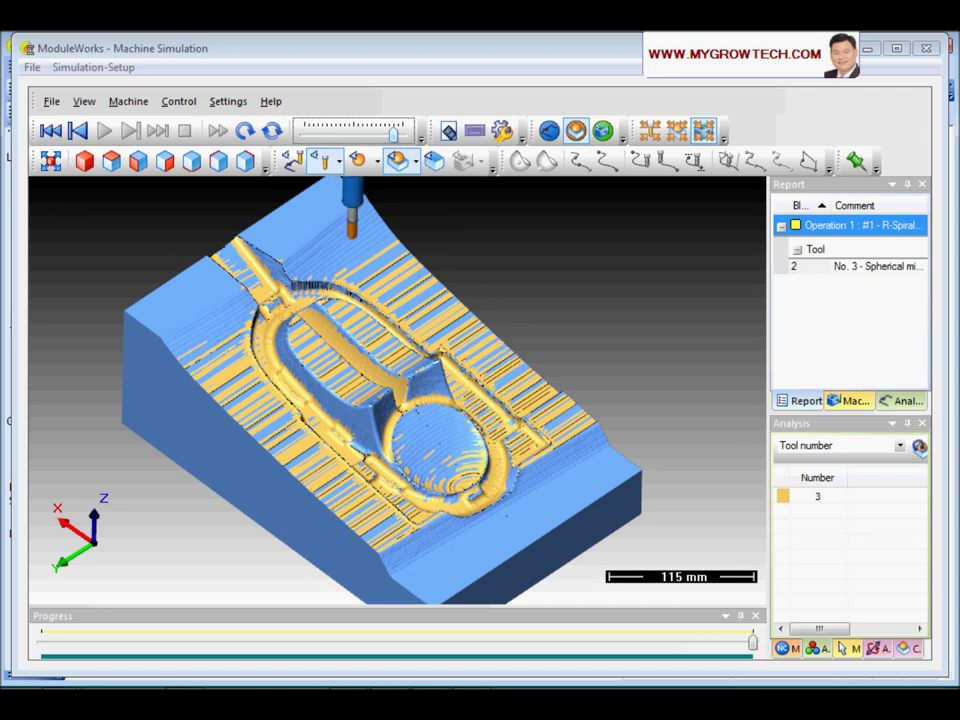
left_click(927, 48)
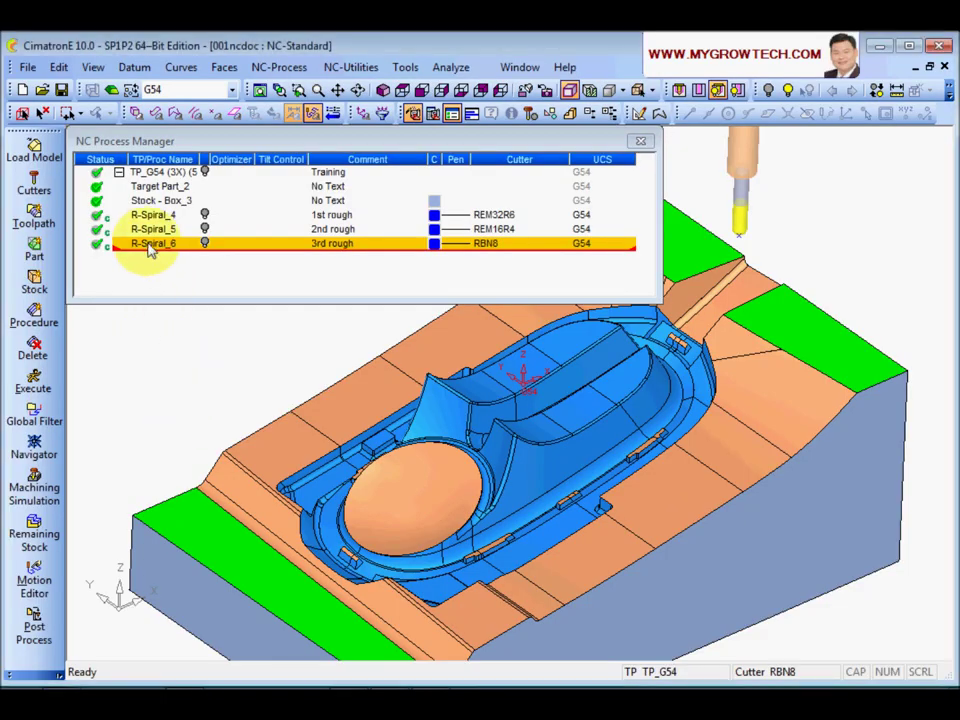
- Display the remaining stock after the 3rd rough procedure with its transparency reduced to fully opaque
right_click(153, 252)
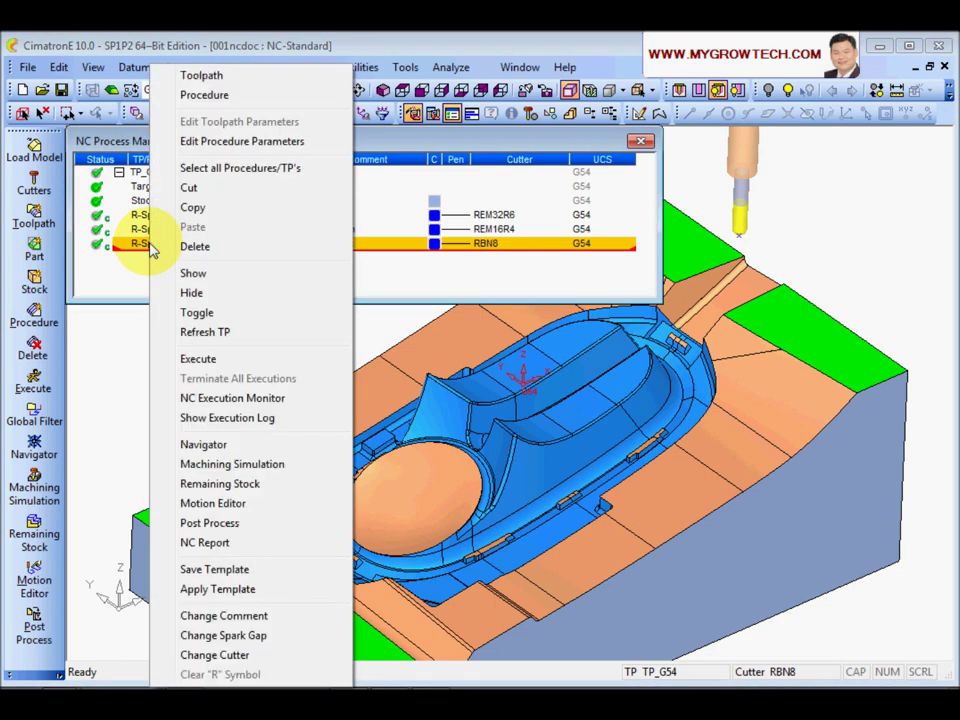
left_click(244, 484)
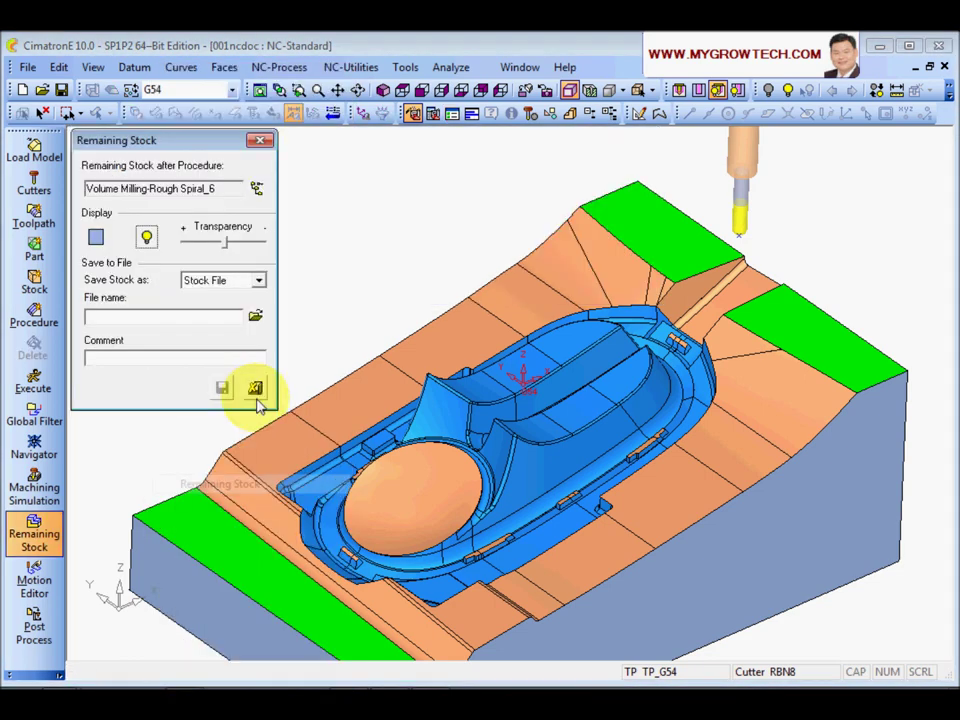
left_click(147, 237)
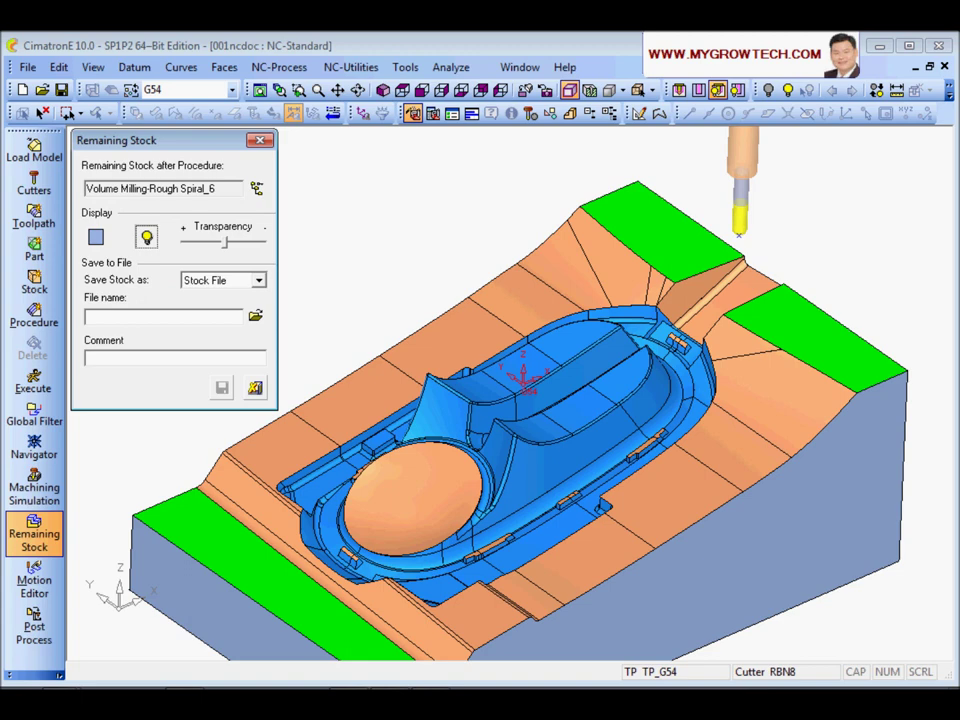
left_click(211, 243)
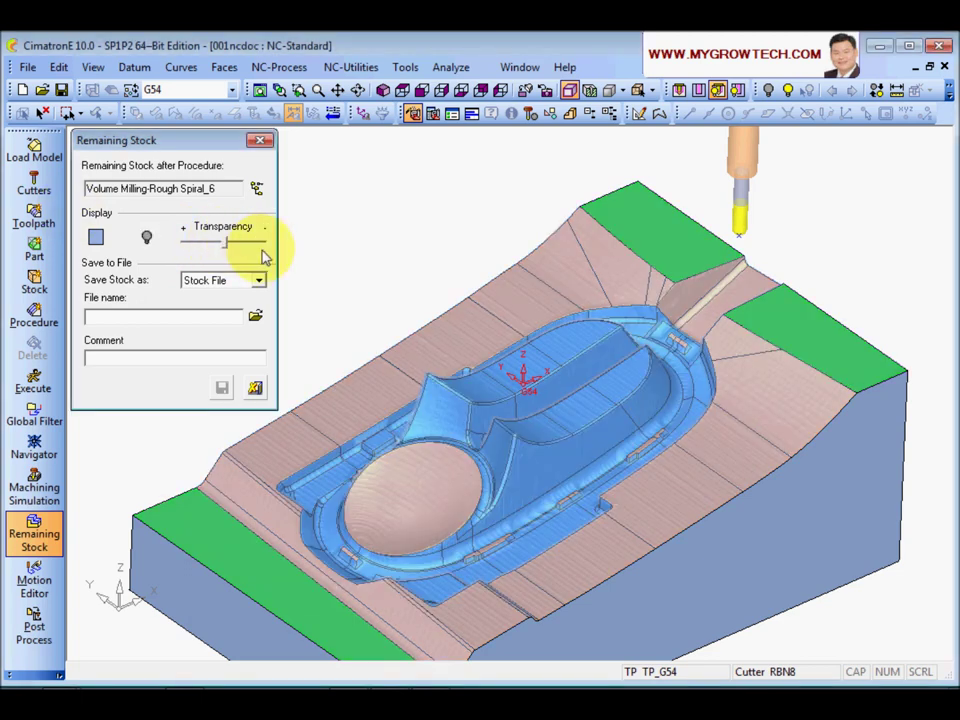
left_click_drag(228, 244, 279, 253)
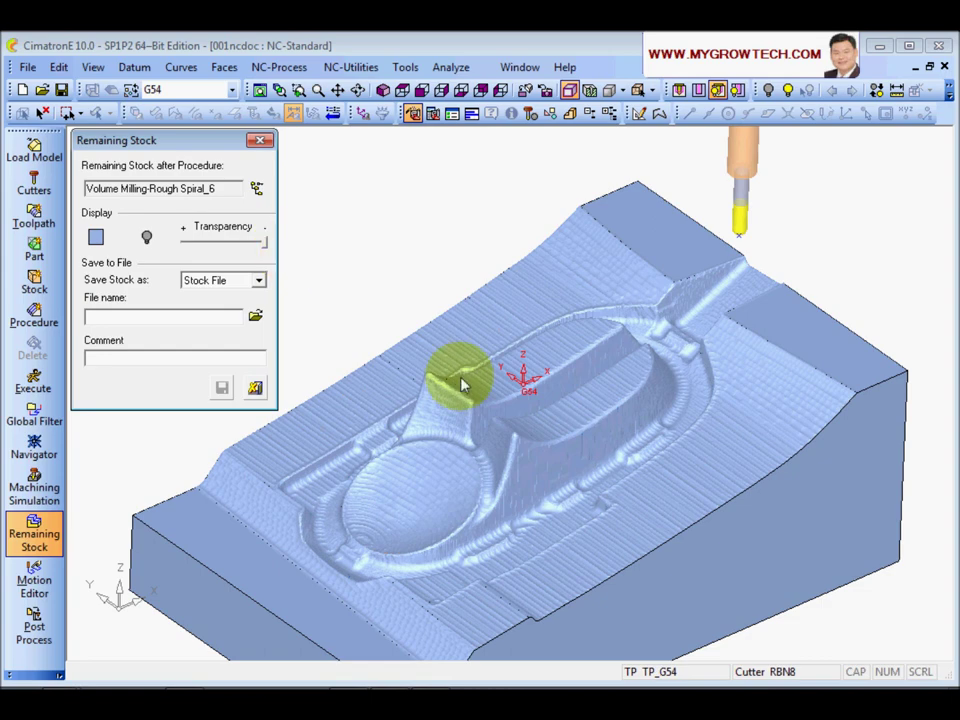
- Examine the remaining stock on the steep walls, dome, stepped top faces and surrounding groove, and close the Remaining Stock display
scroll(560, 452, "up", 5)
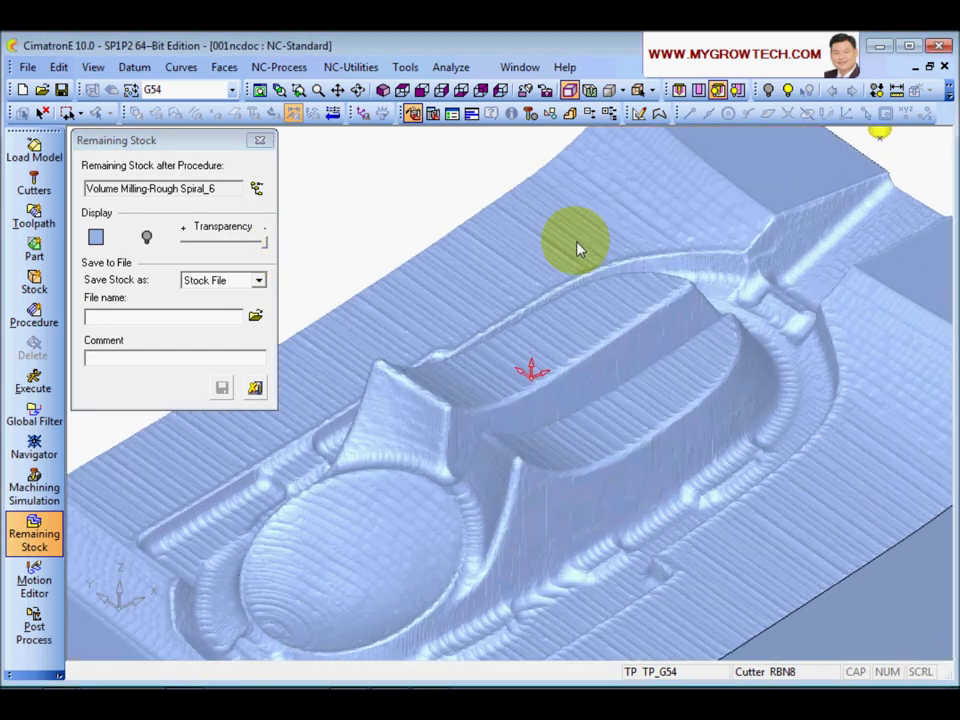
middle_click_drag(483, 362, 514, 328)
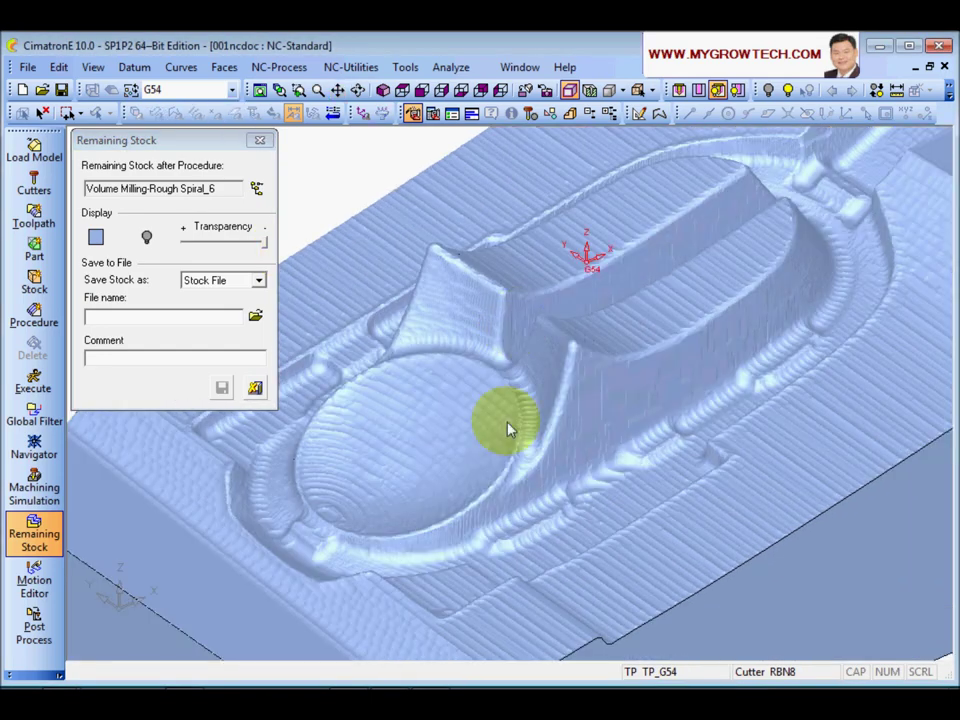
middle_click_drag(557, 461, 448, 508)
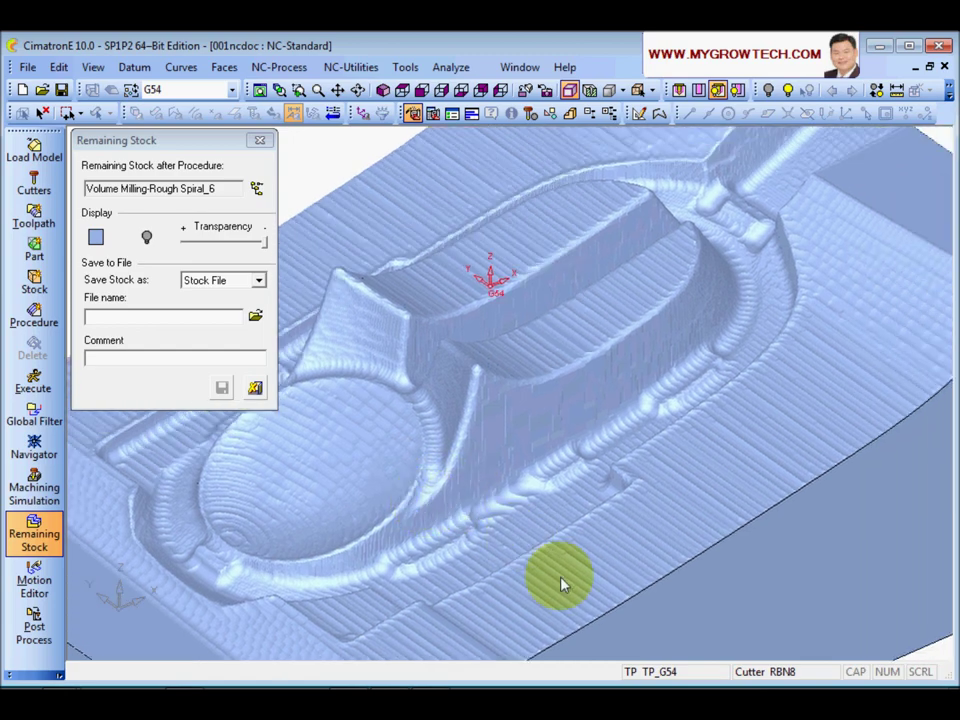
scroll(572, 452, "up", 5)
middle_click_drag(562, 443, 484, 435)
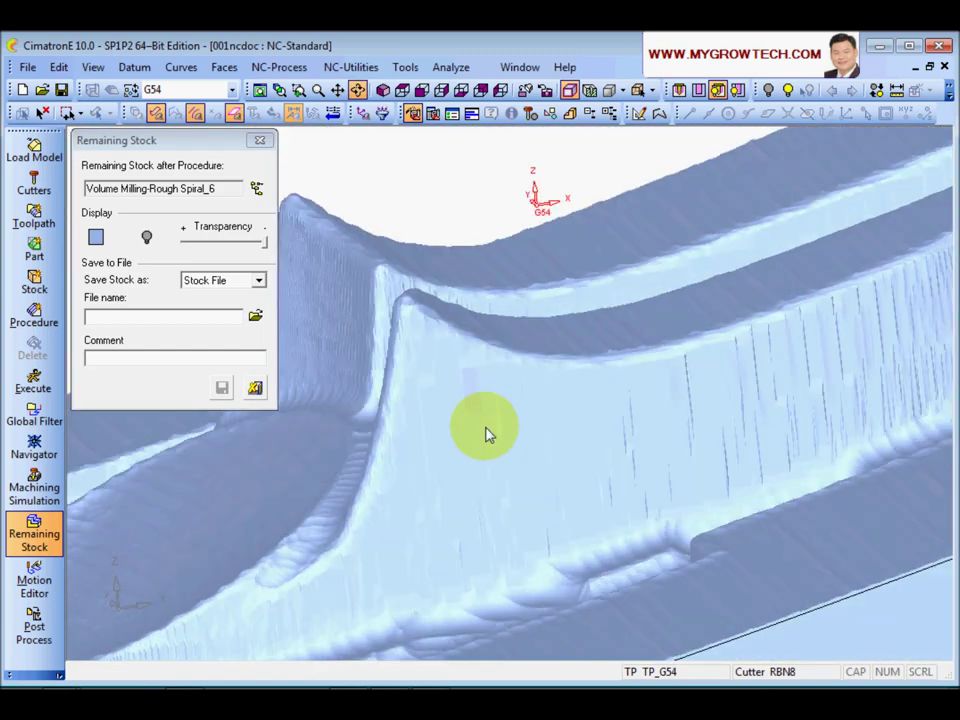
middle_click_drag(486, 486, 516, 476)
middle_click_drag(482, 414, 476, 493)
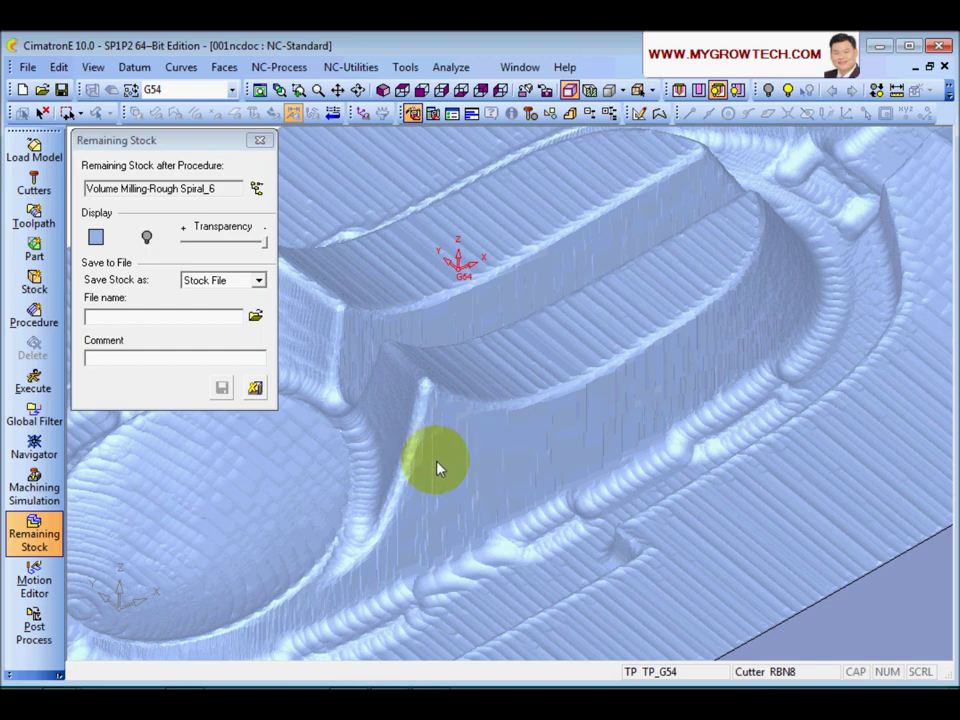
mouse_move(477, 470)
middle_mouse_down()
mouse_move(469, 452)
mouse_move(476, 467)
middle_mouse_up()
middle_click_drag(563, 435, 477, 367)
scroll(576, 476, "up", 2)
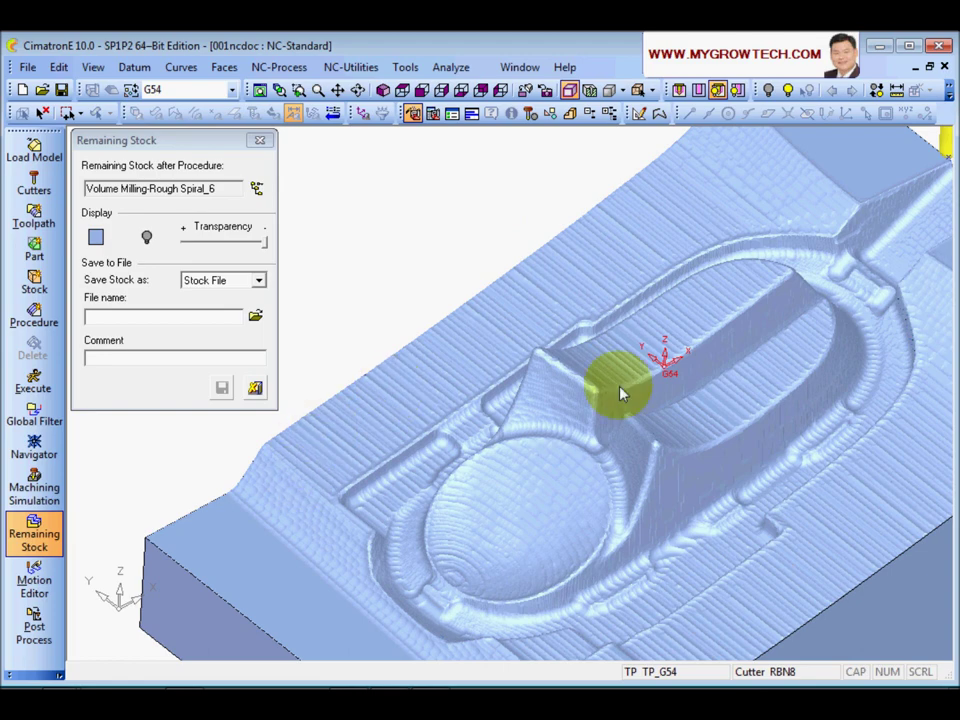
scroll(471, 456, "up", 5)
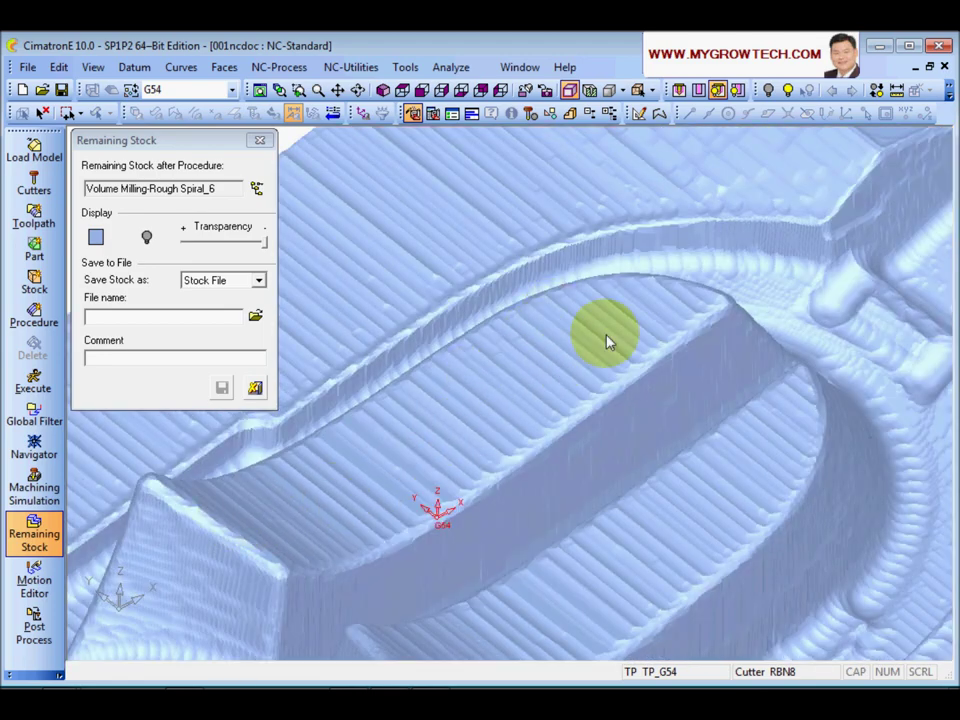
left_click_drag(643, 315, 476, 445, "ctrl")
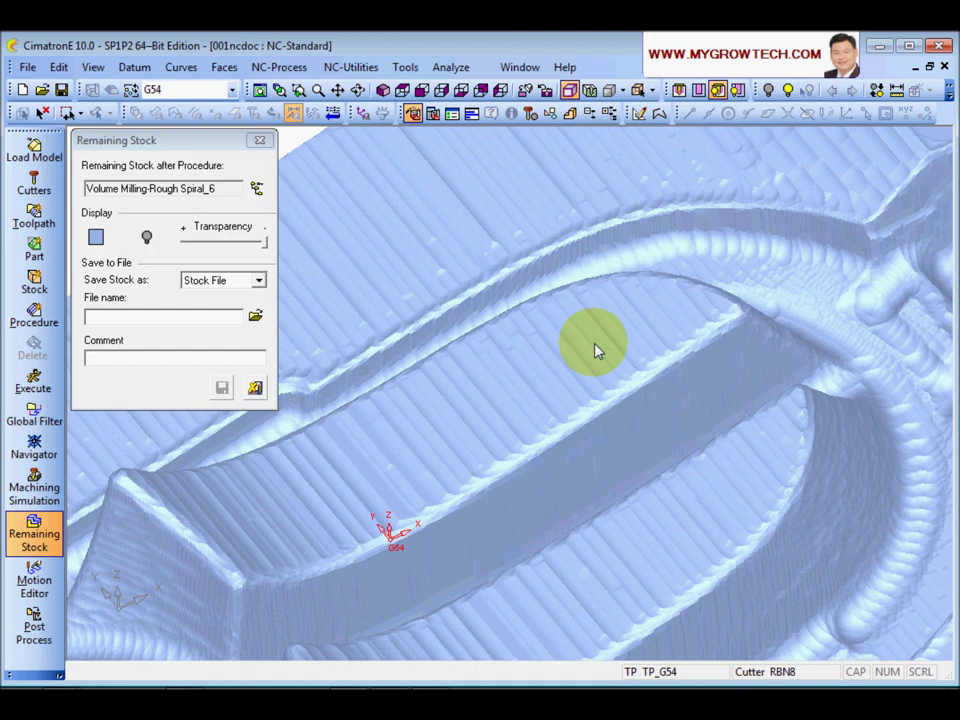
scroll(617, 339, "down", 5)
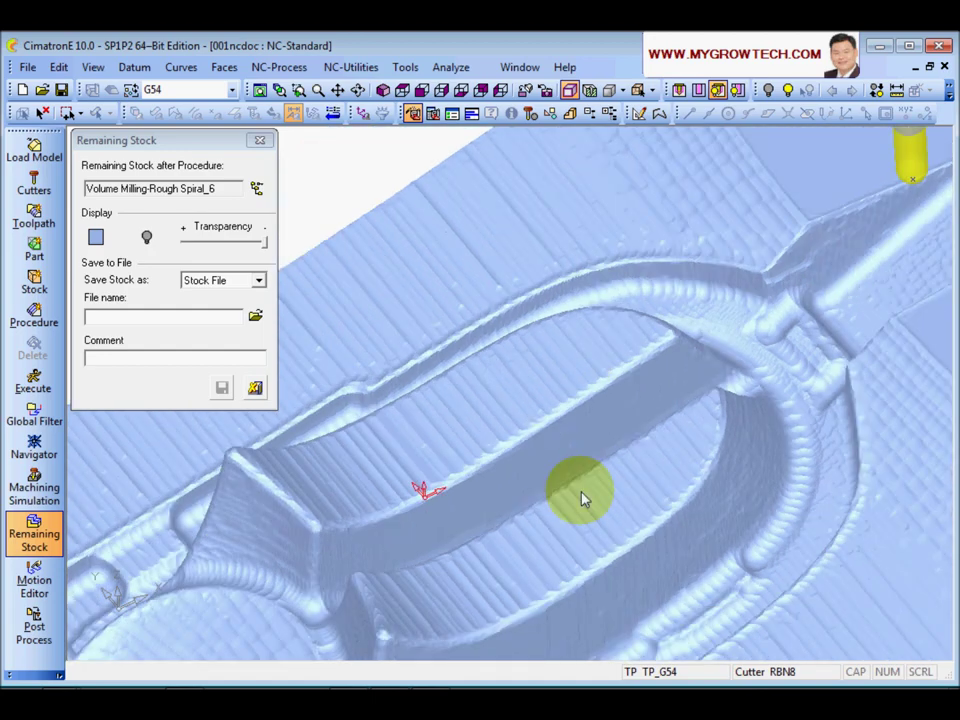
middle_click_drag(540, 482, 615, 461)
middle_click_drag(563, 407, 583, 428)
middle_click_drag(609, 501, 615, 456)
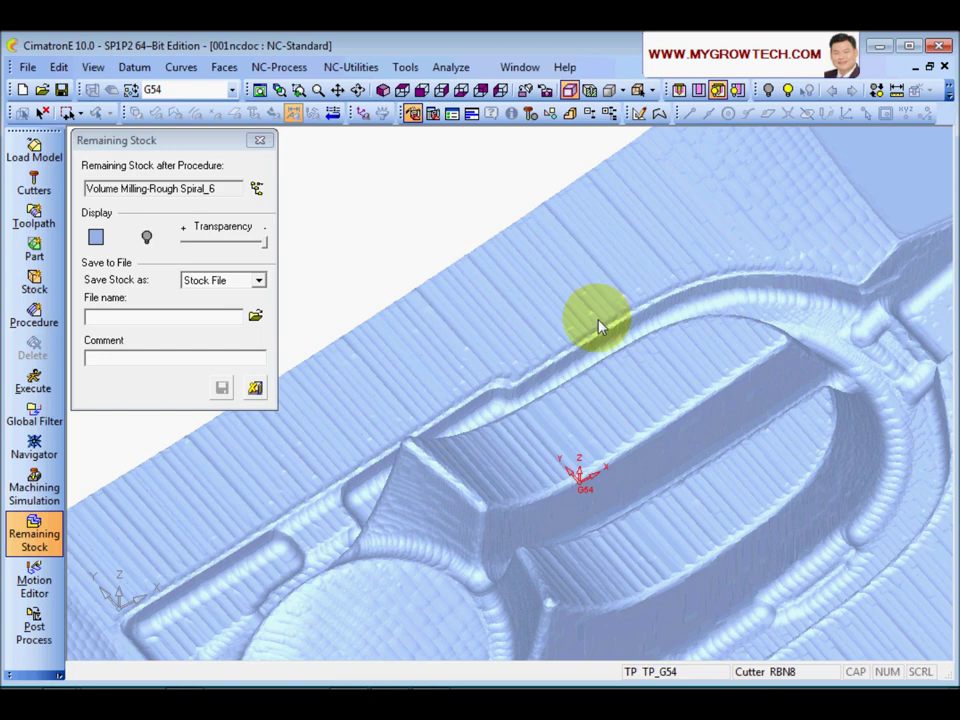
scroll(574, 484, "down", 3)
scroll(570, 420, "down", 2)
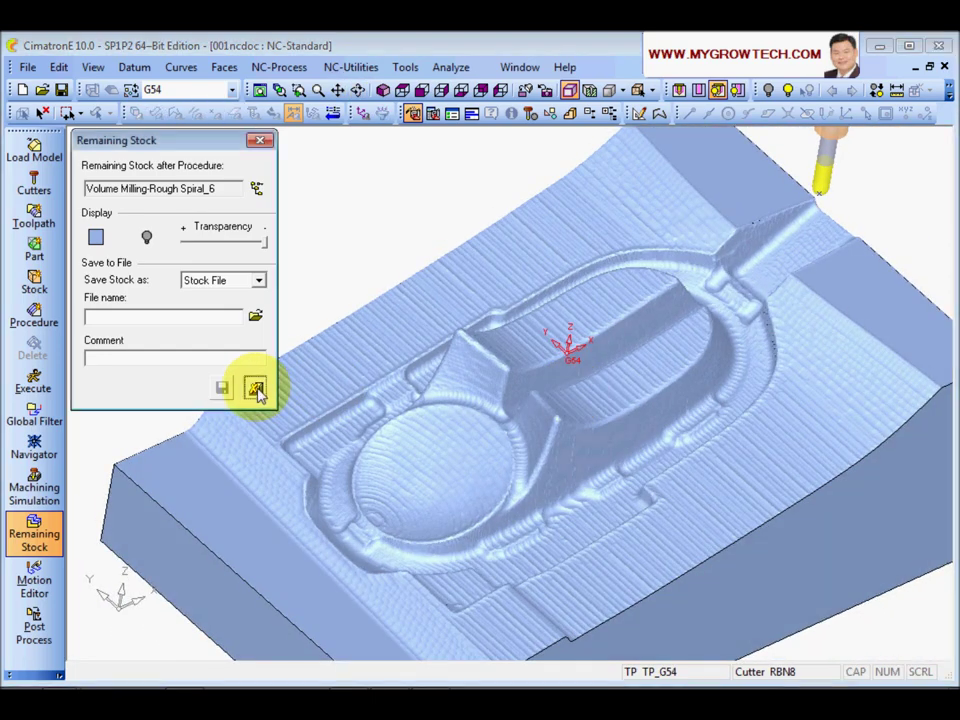
left_click(256, 389)
- Copy the R-Spiral_6 procedure in the NC Process Manager
middle_click_drag(776, 497, 478, 480)
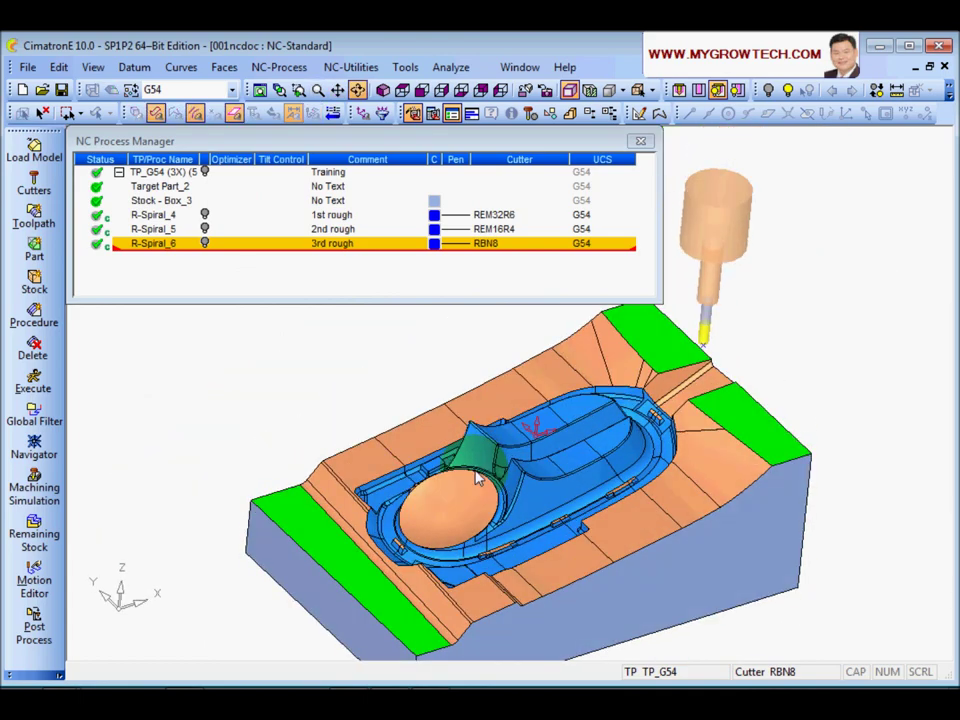
left_click(460, 403)
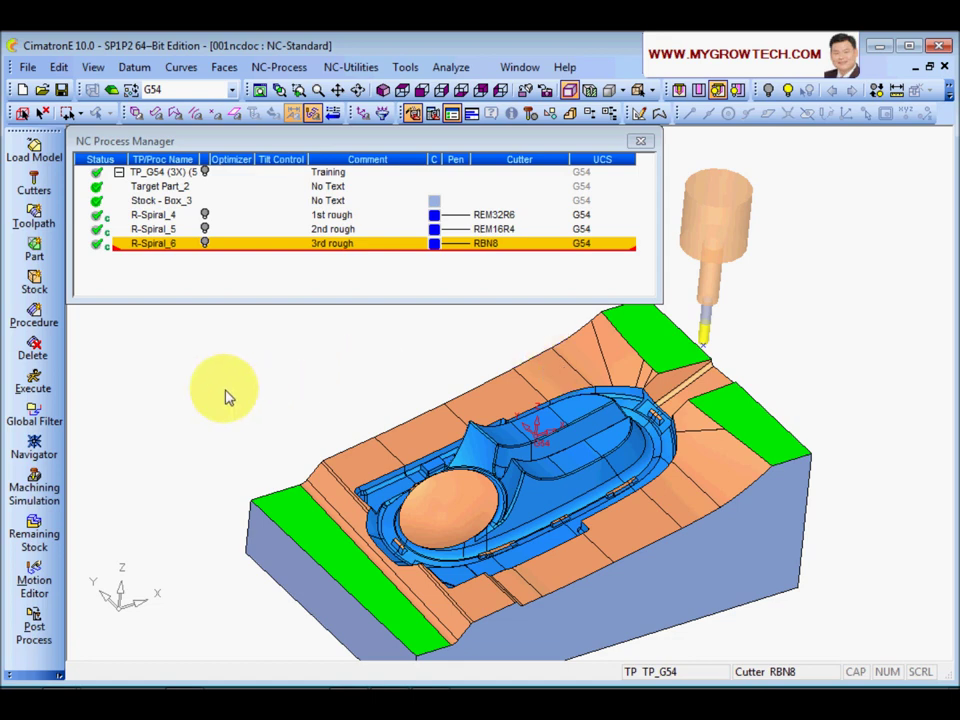
right_click(159, 250)
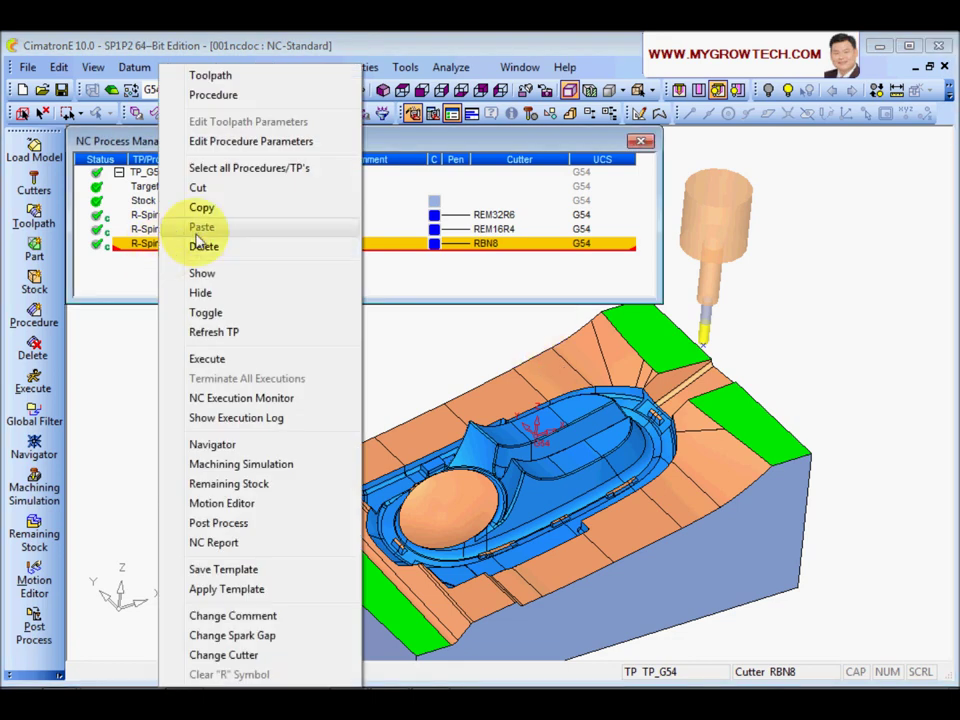
left_click(211, 210)
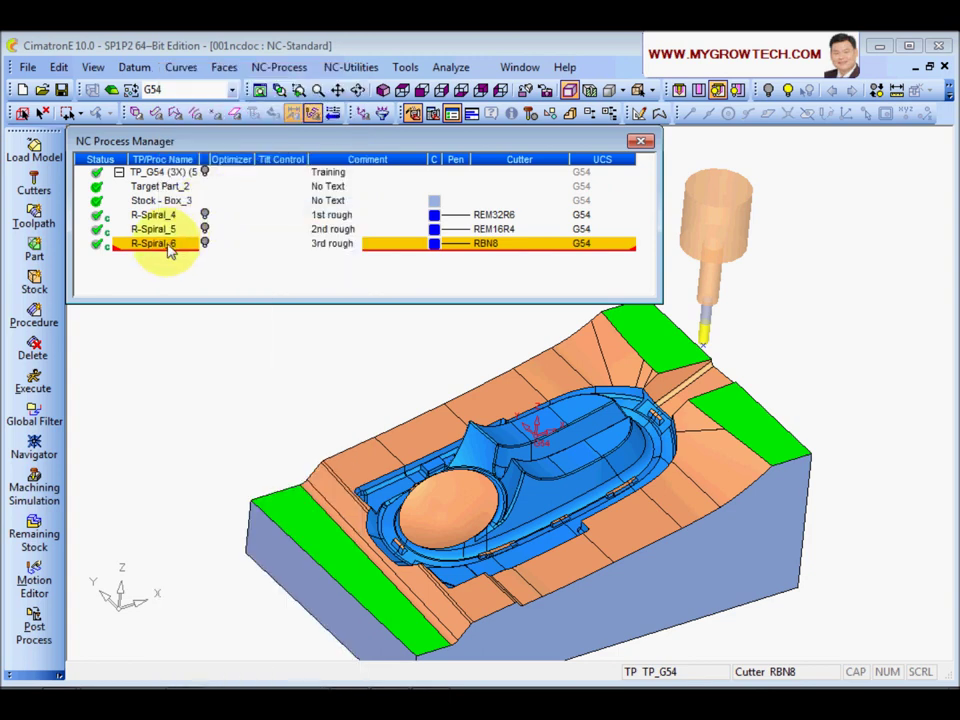
- Paste the copied procedure after R-Spiral_6 and set its comment to "semi hor 0-40 deg"
right_click(169, 247)
left_click(208, 227)
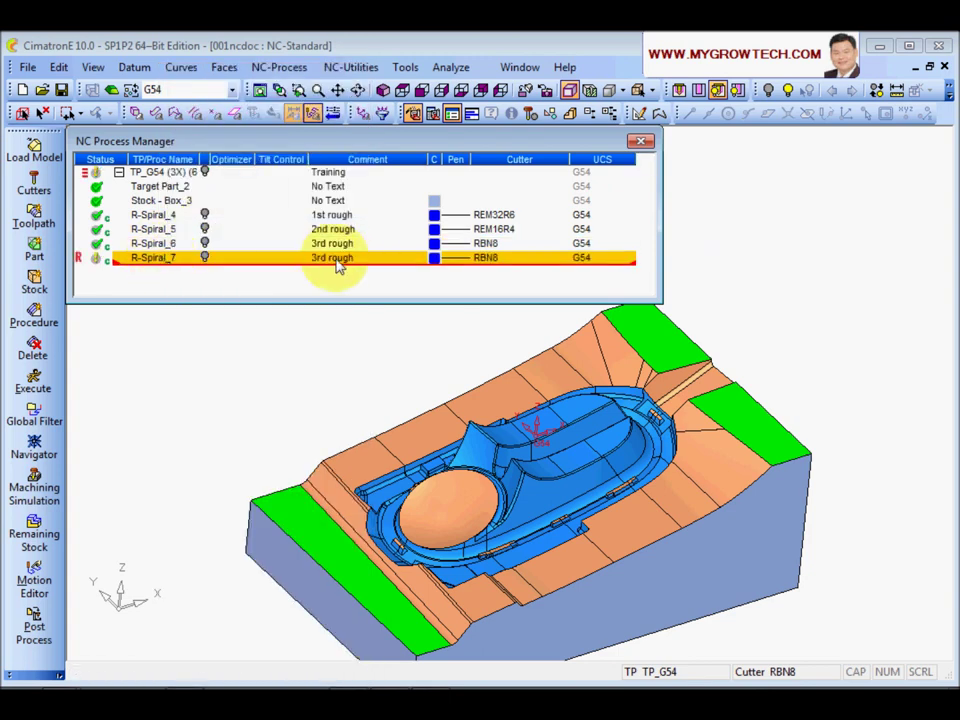
double_click(339, 259)
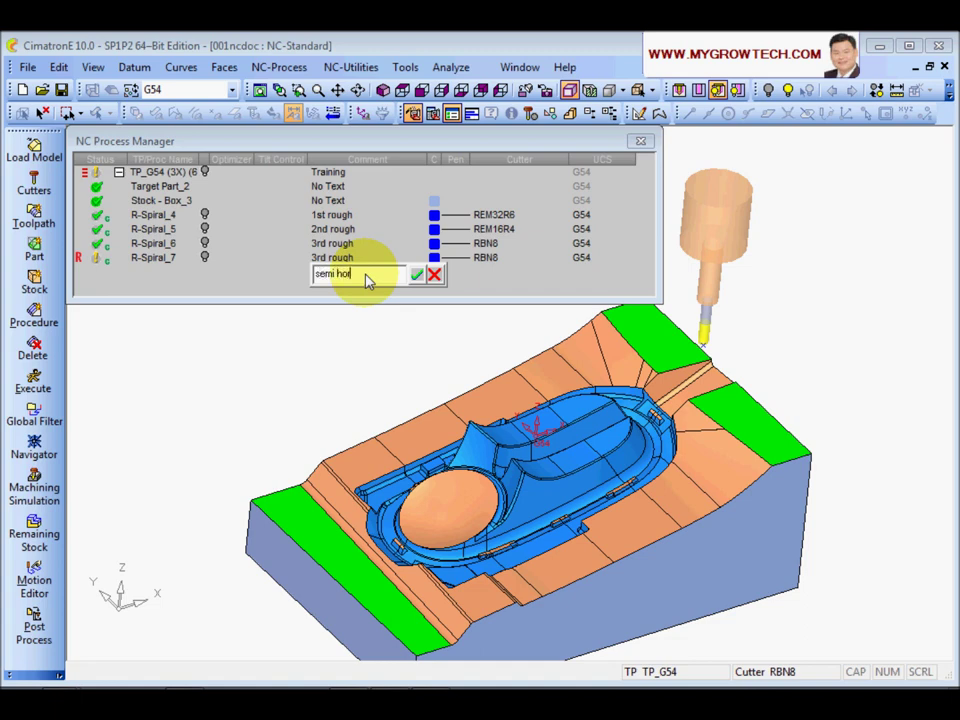
type("0-40 deg")
key("Return")
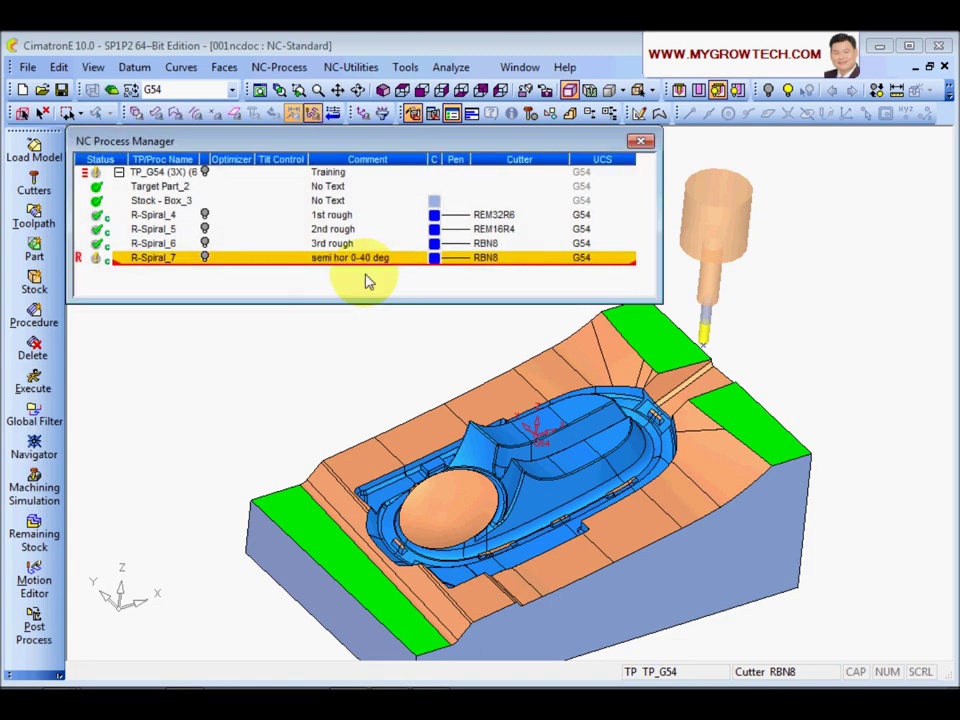
- Edit the pasted R-Spiral_7 procedure and change its technology to Surface Milling with Finish Mill By Limit Angle
double_click(153, 260)
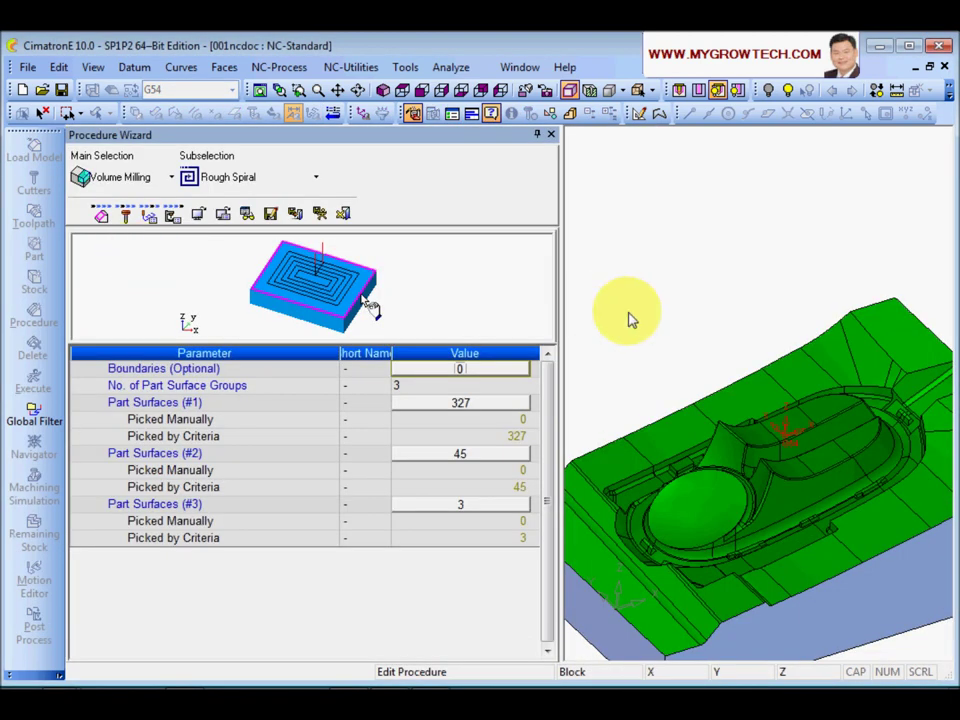
scroll(615, 422, "down", 3)
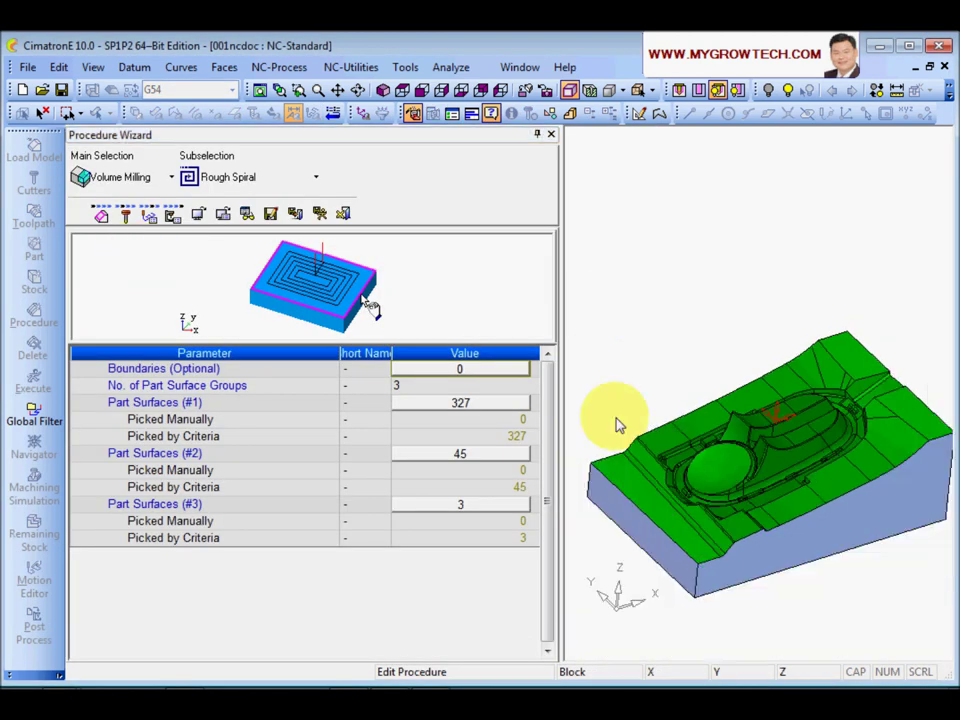
left_click(167, 181)
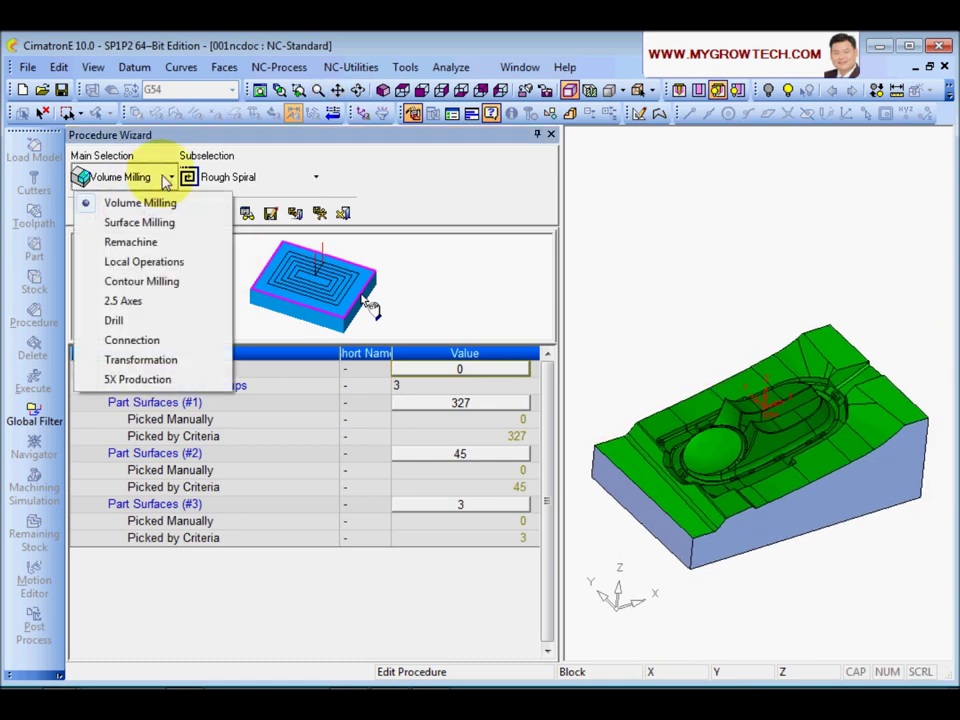
left_click(138, 225)
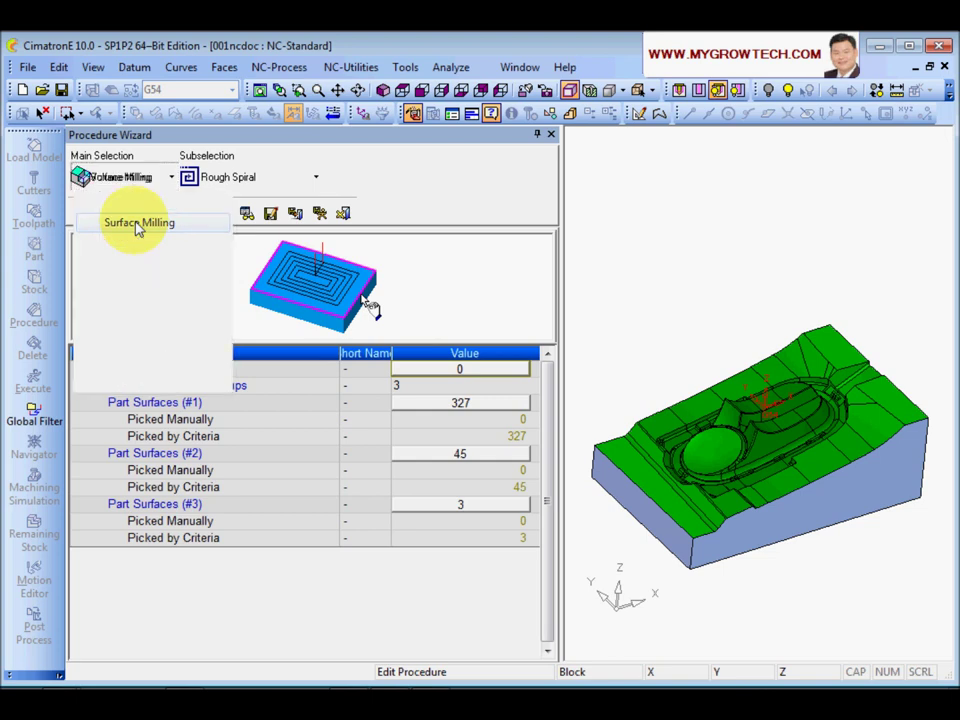
left_click(277, 178)
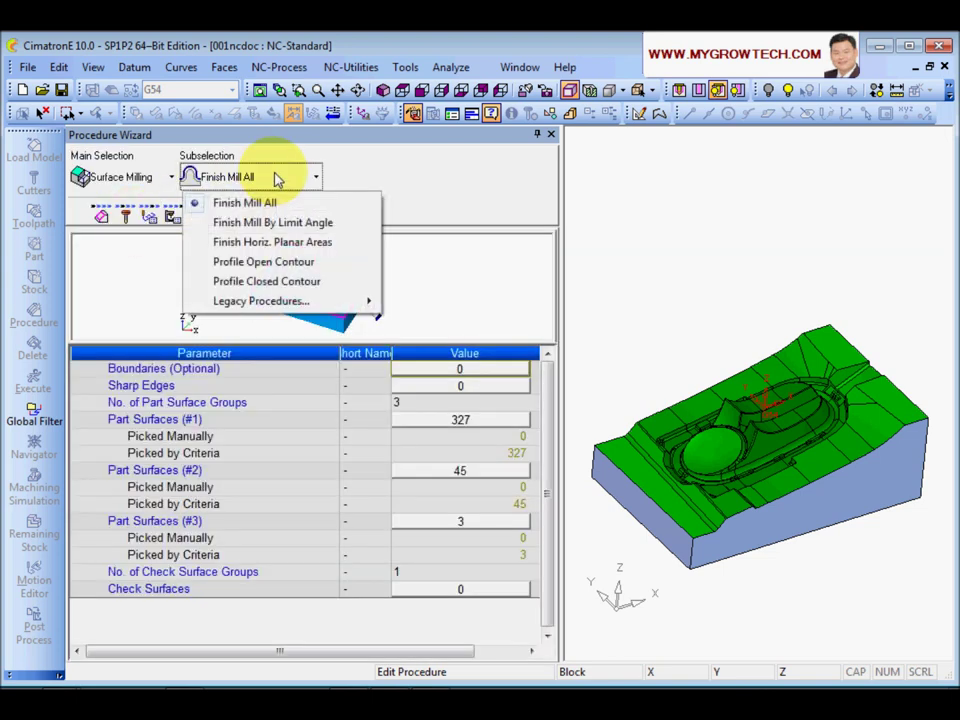
left_click(222, 226)
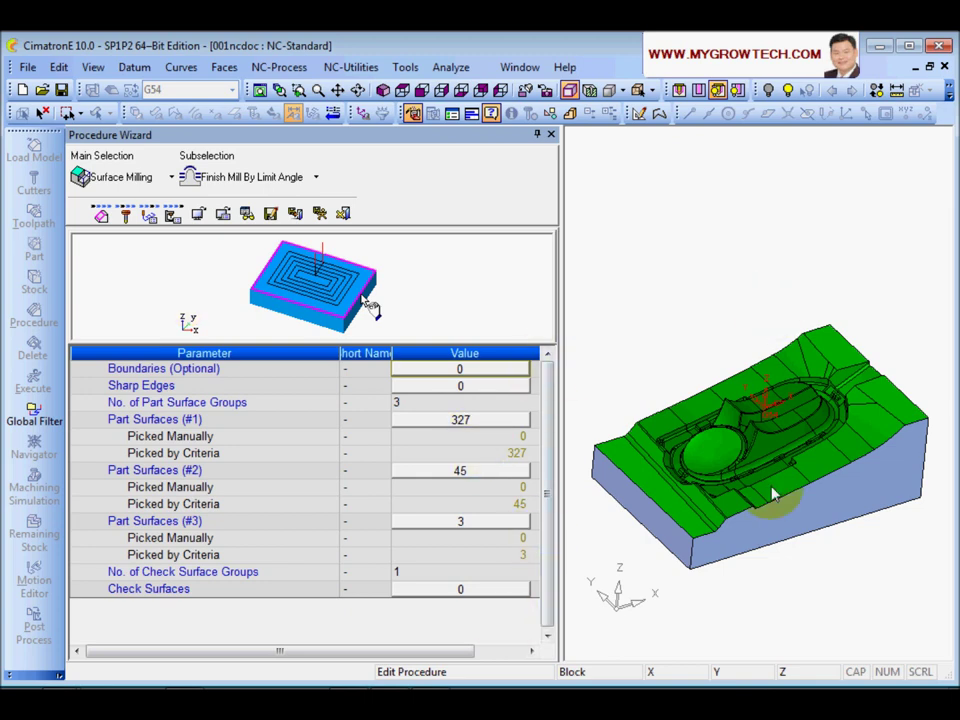
scroll(820, 450, "up", 3)
scroll(716, 369, "down", 3)
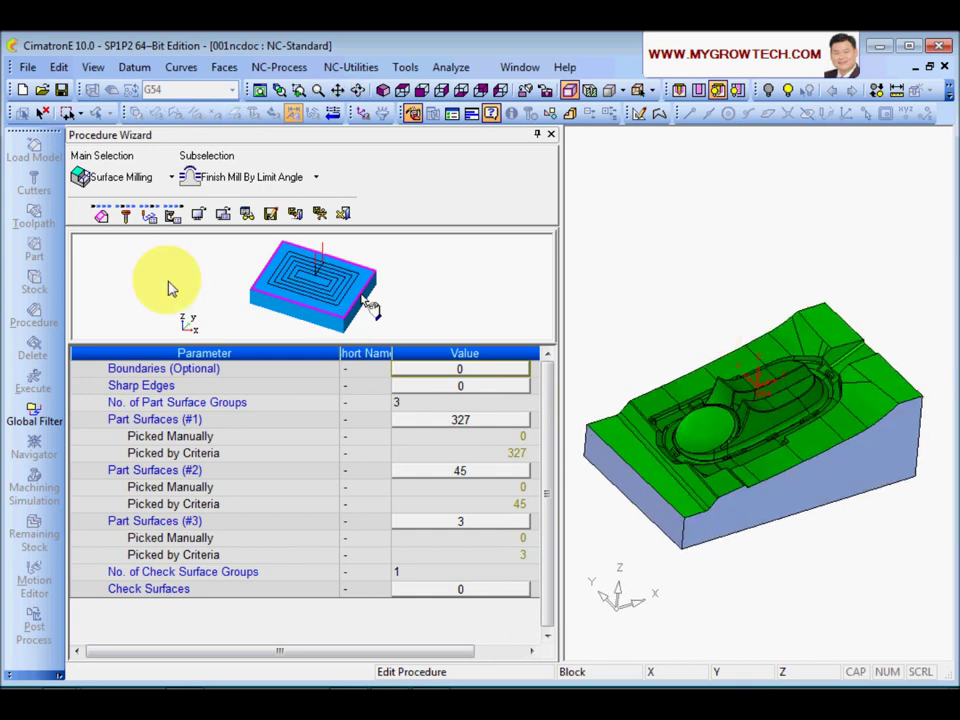
- Review the Clearance & UCS, Entry & End Points and Tolerance & Surf. Offset groups of the motion parameters
left_click(148, 217)
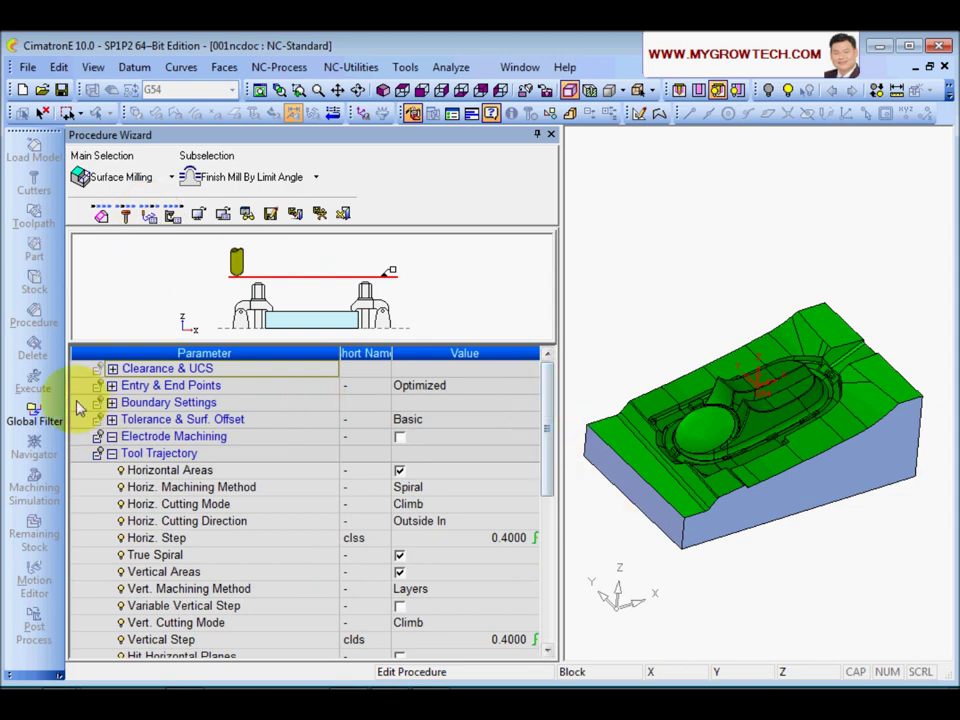
left_click(112, 369)
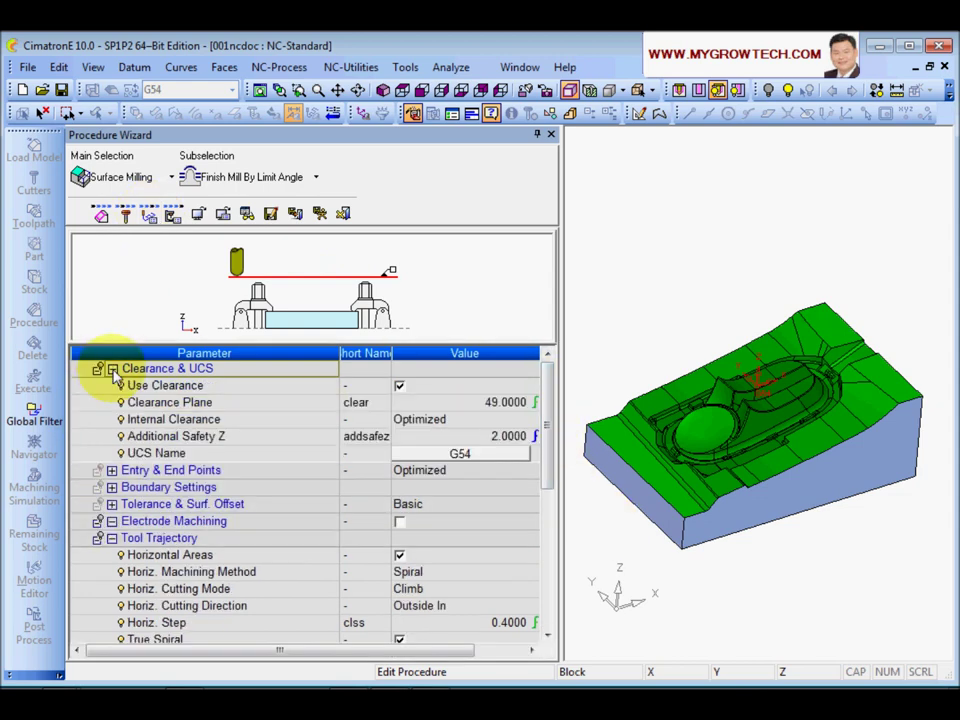
left_click(112, 369)
left_click(112, 386)
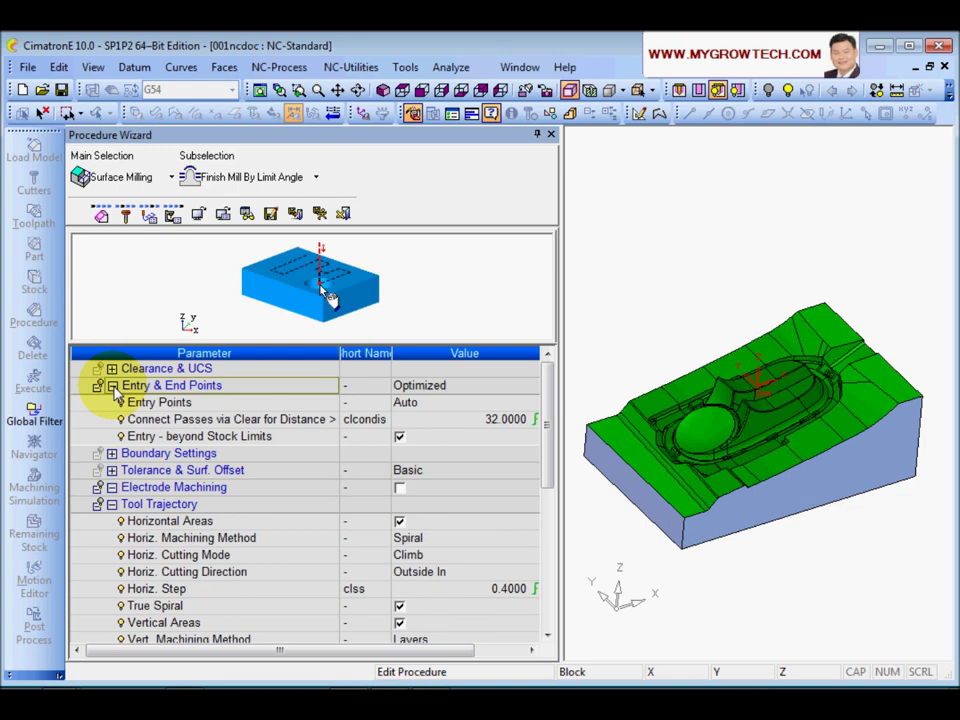
left_click(112, 386)
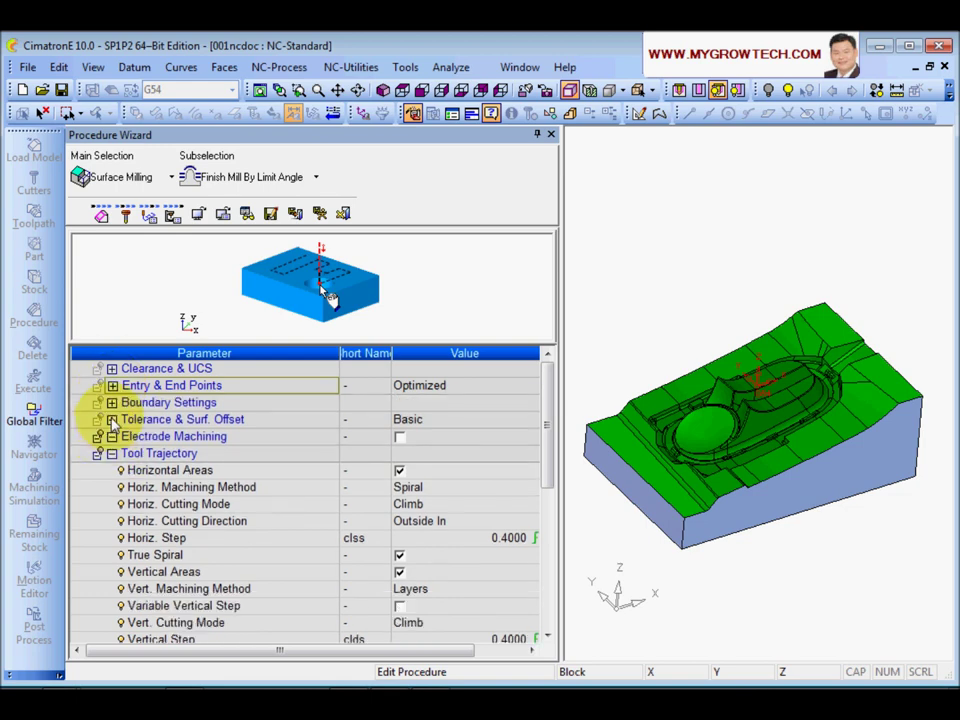
left_click(112, 420)
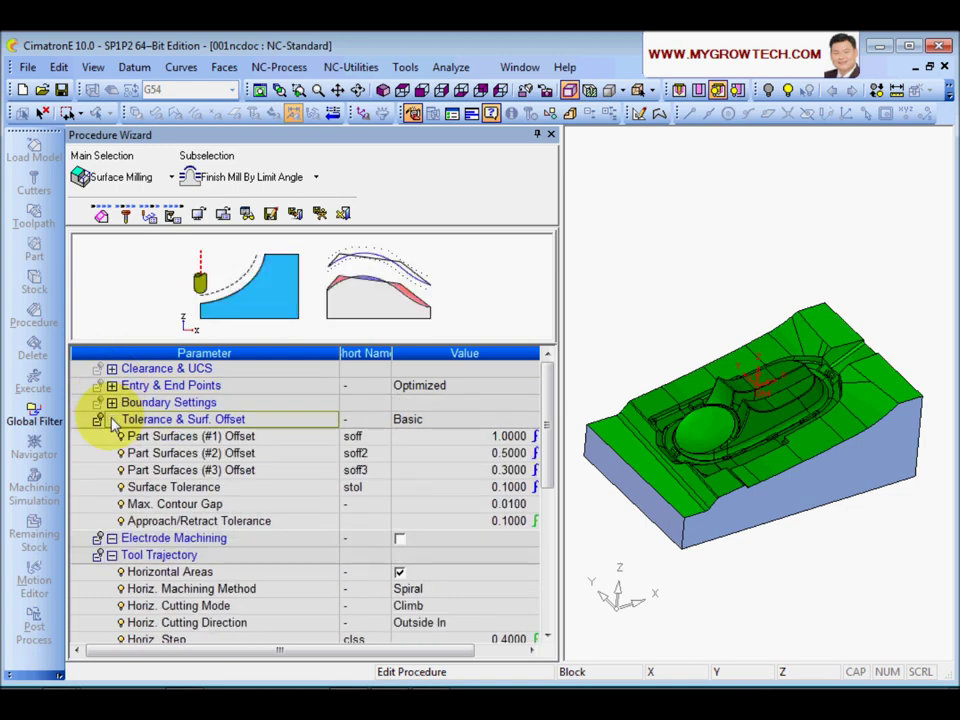
left_click(112, 420)
- Disable Vertical Areas in the Tool Trajectory parameters and keep Horizontal Areas enabled
left_click_drag(548, 410, 551, 435)
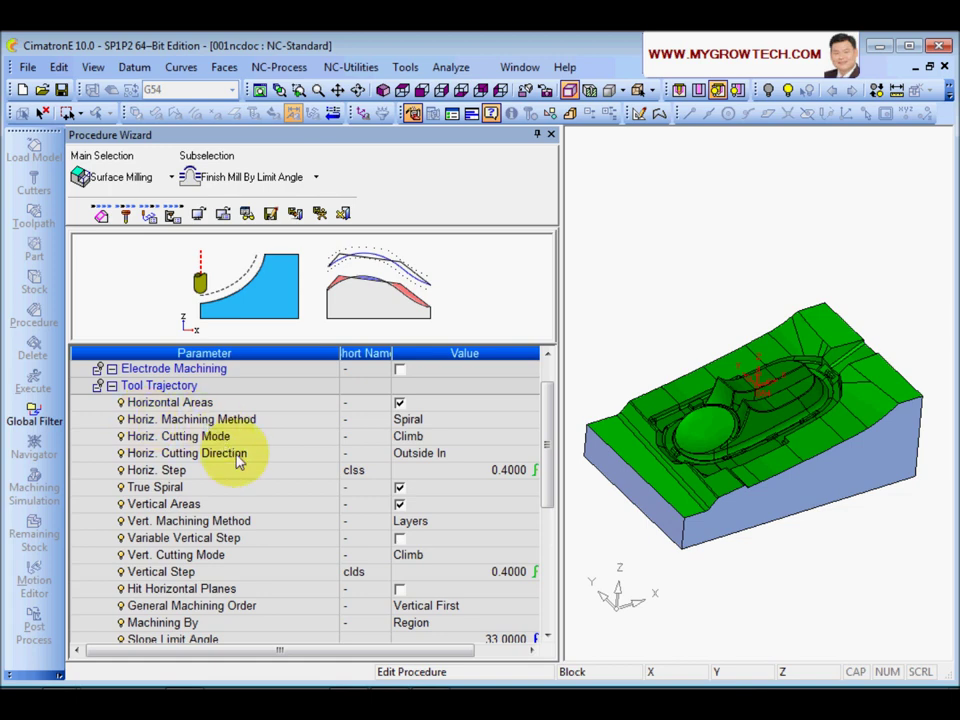
left_click(205, 404)
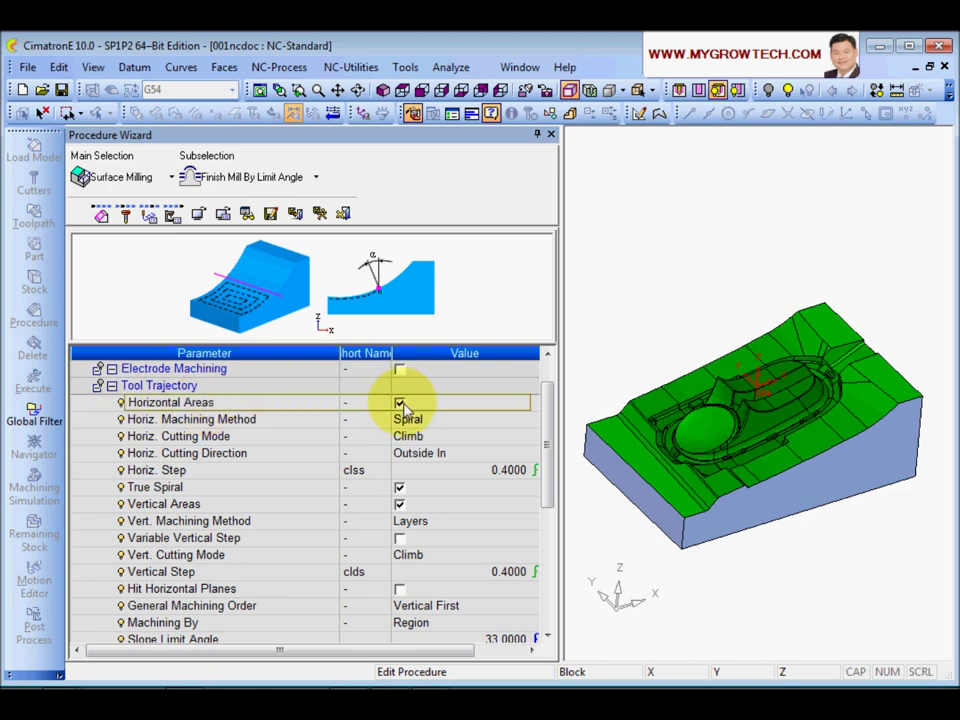
left_click(184, 506)
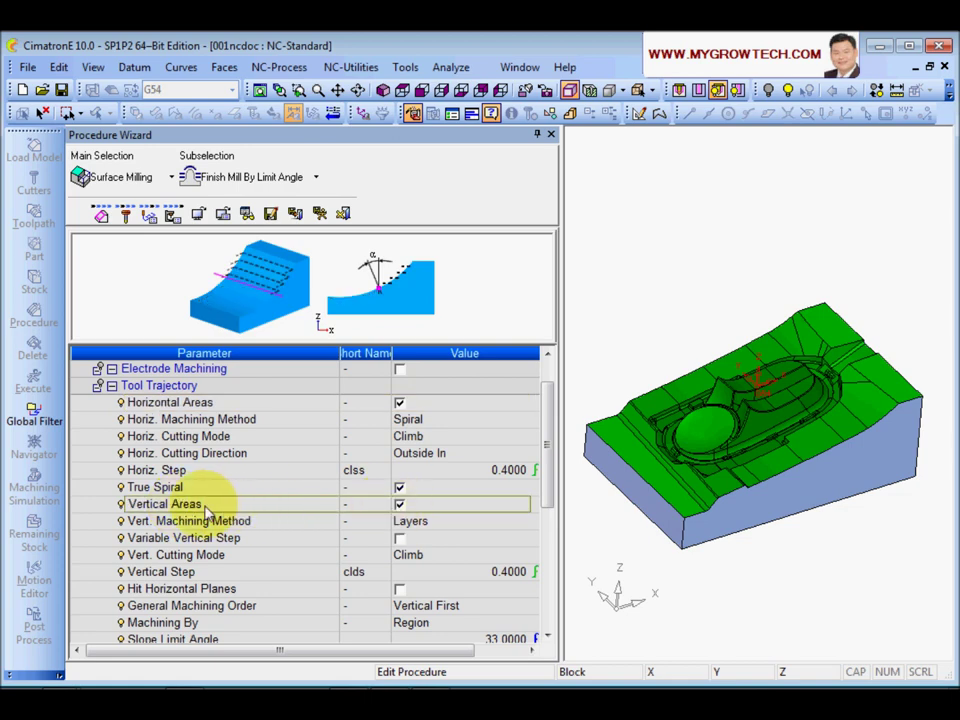
left_click(399, 505)
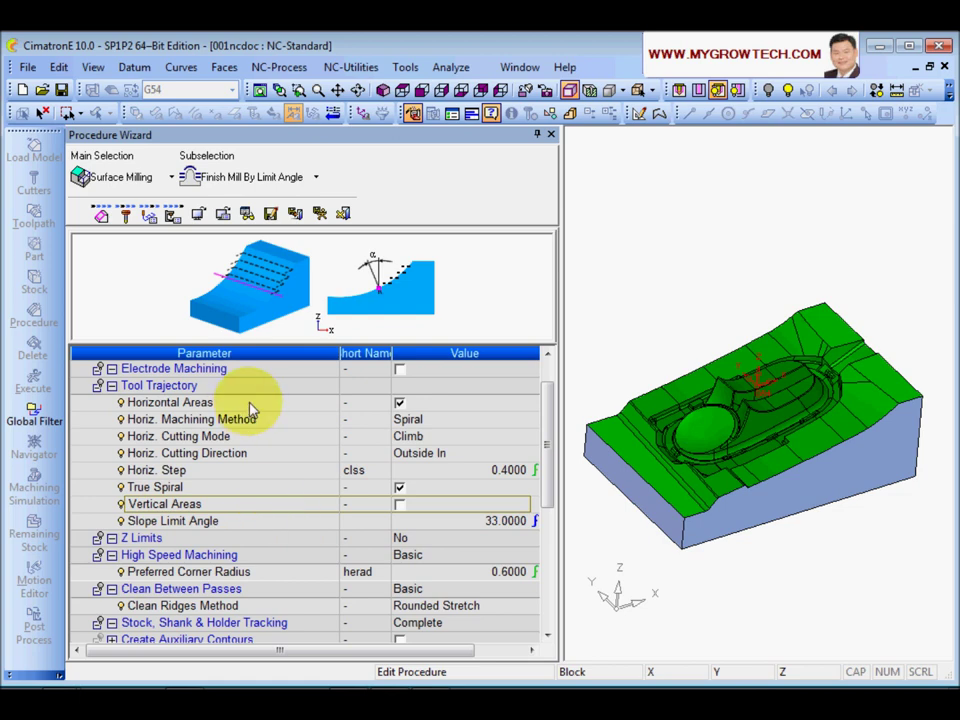
- Compare the 3D Step (H) and Spiral options for the horizontal machining method, and return it to Spiral
left_click(284, 427)
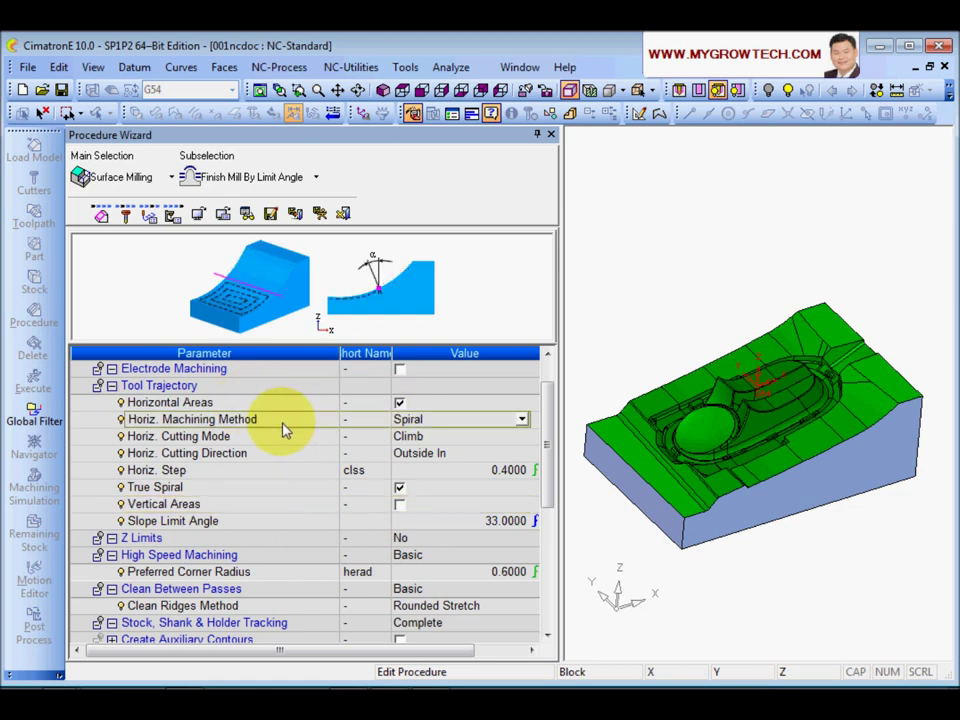
left_click(521, 420)
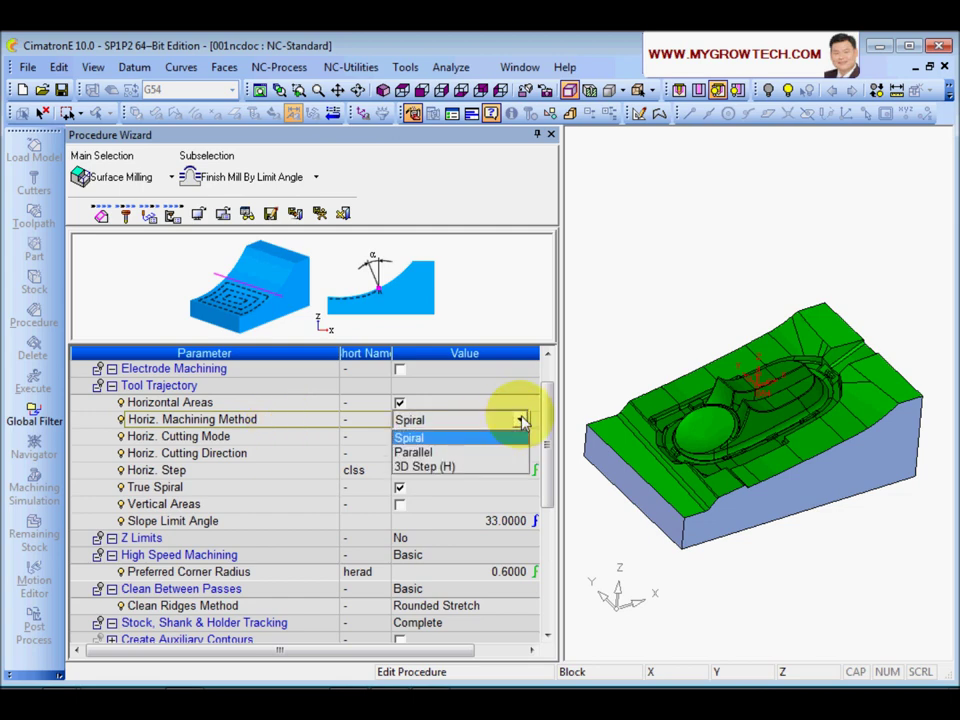
left_click(457, 469)
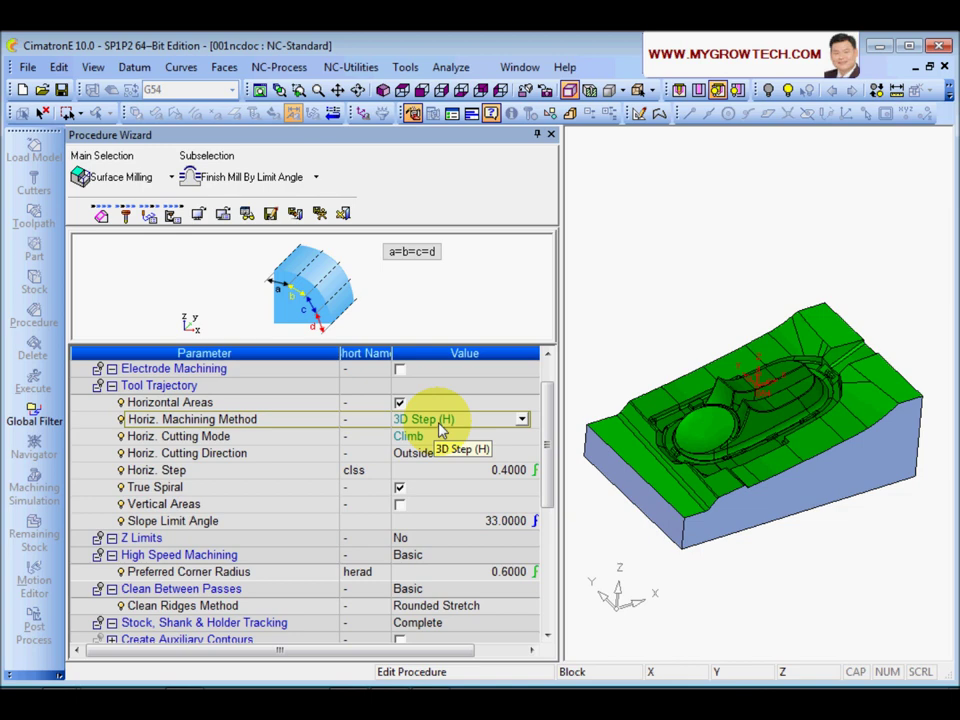
left_click(518, 421)
left_click(428, 441)
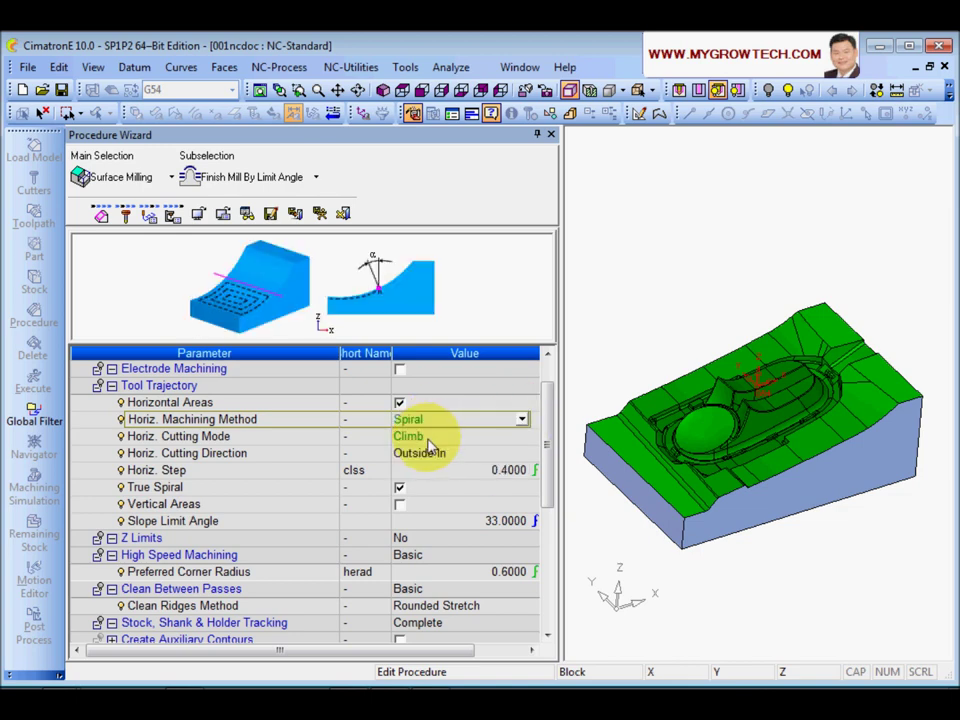
left_click(430, 422)
left_click(425, 467)
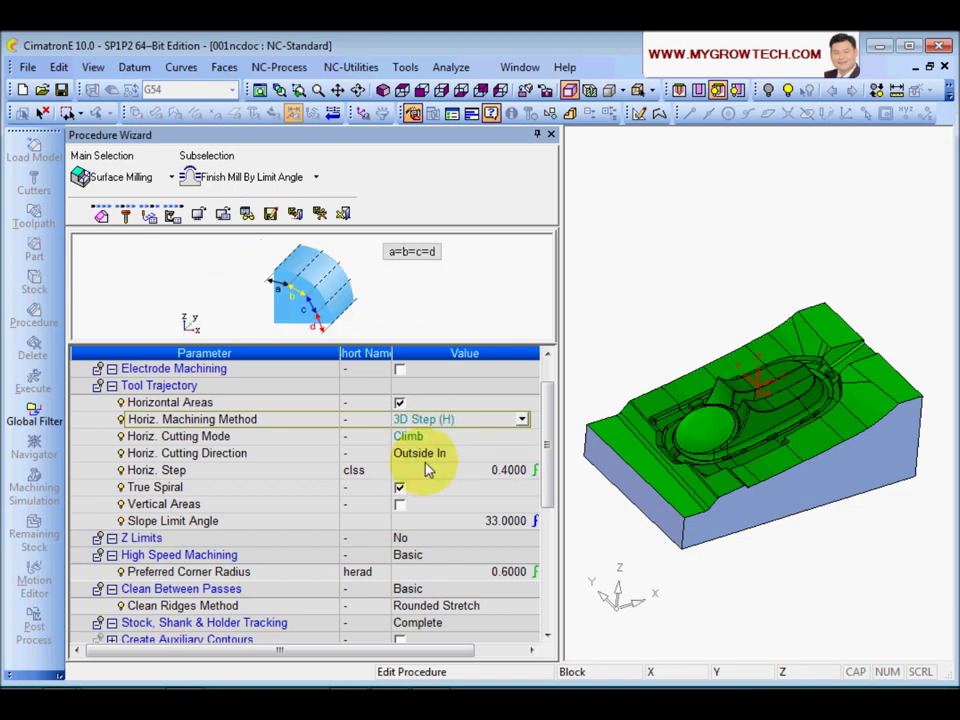
left_click(521, 421)
left_click(440, 438)
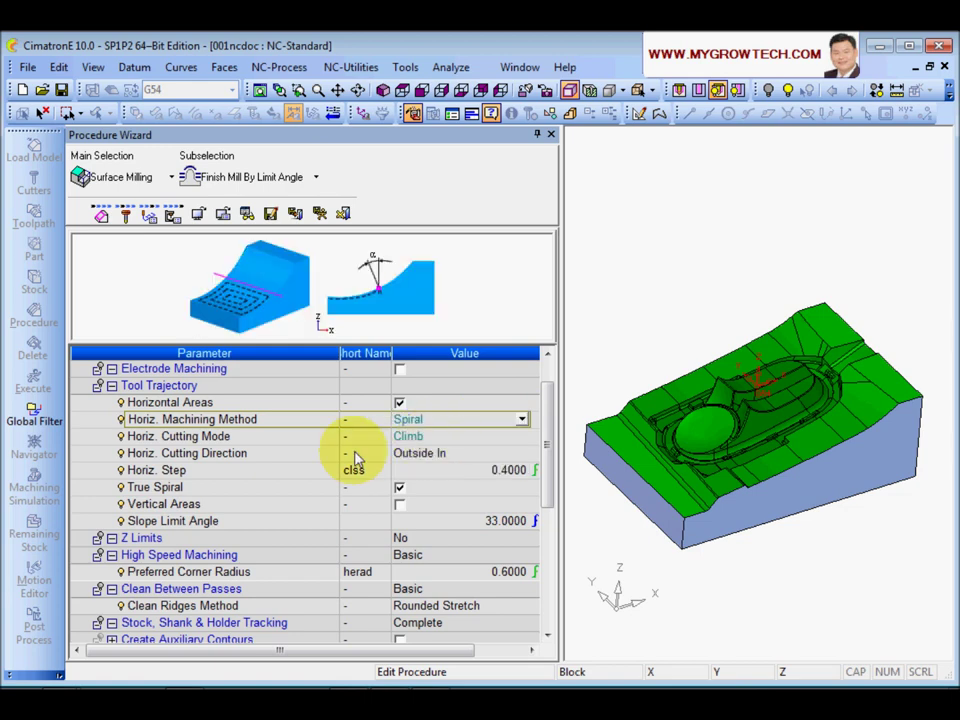
- Check the horizontal cutting mode and set the horizontal cutting direction to Inside Out
left_click(230, 437)
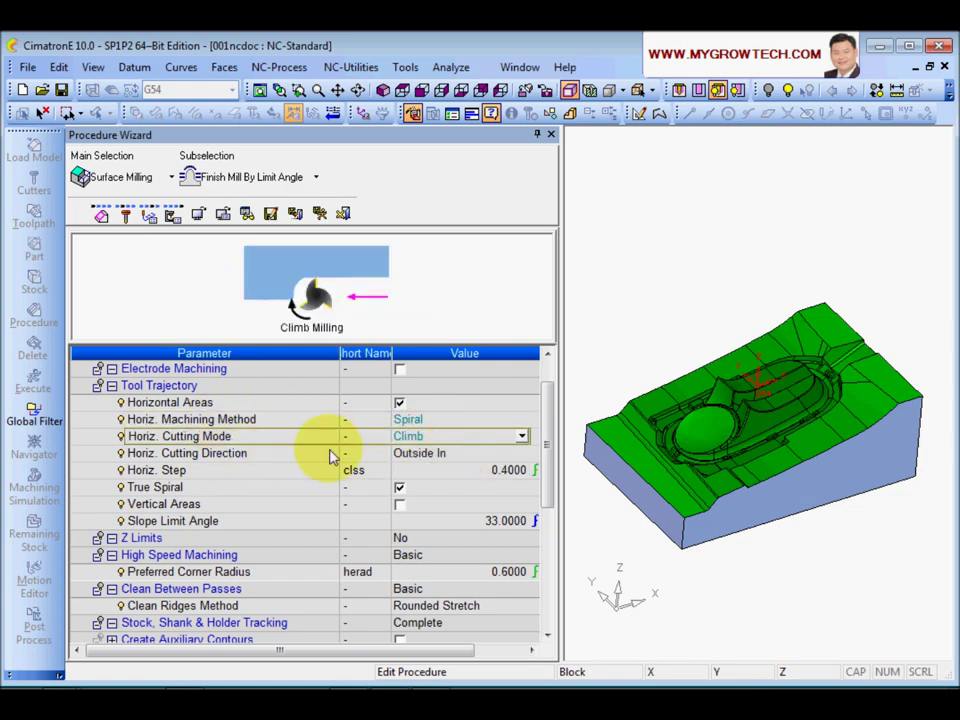
left_click(295, 455)
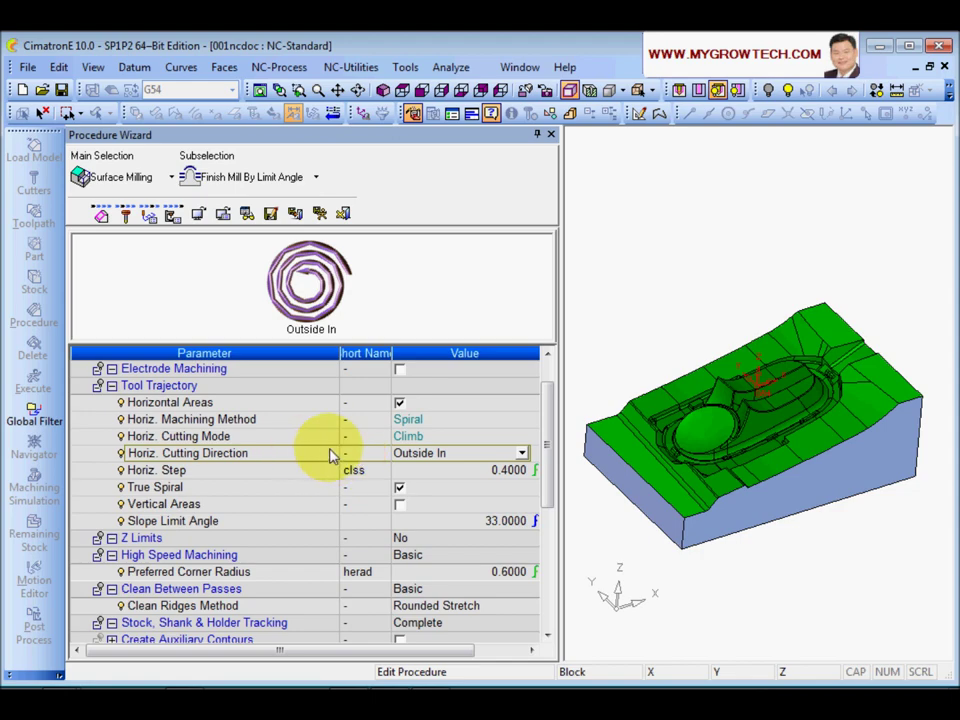
scroll(735, 249, "up", 5)
middle_click_drag(795, 379, 754, 486)
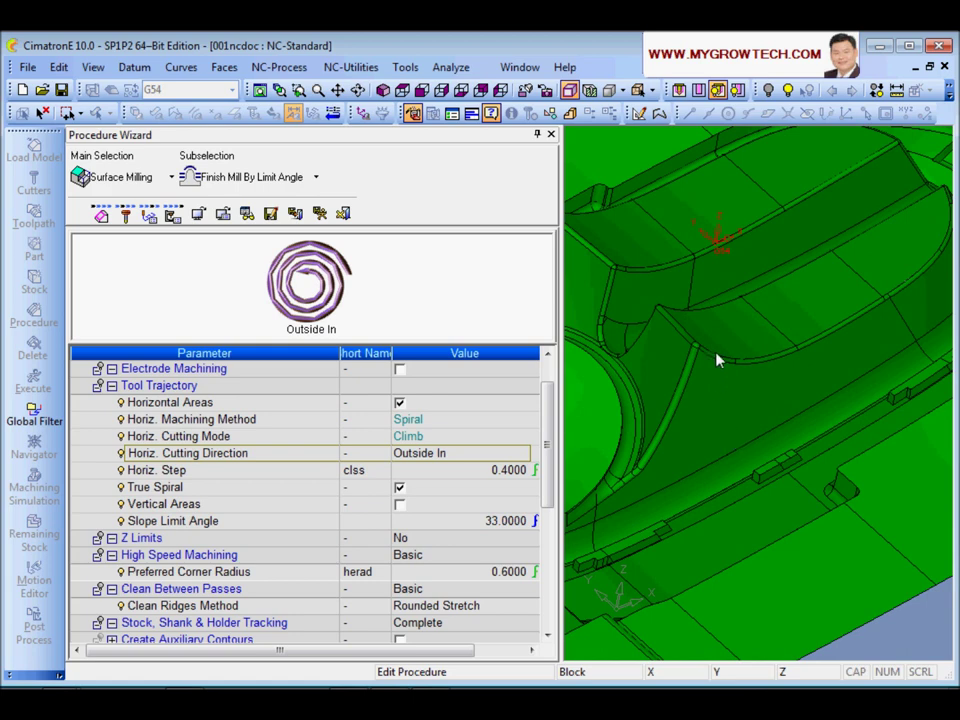
middle_click_drag(719, 377, 730, 432)
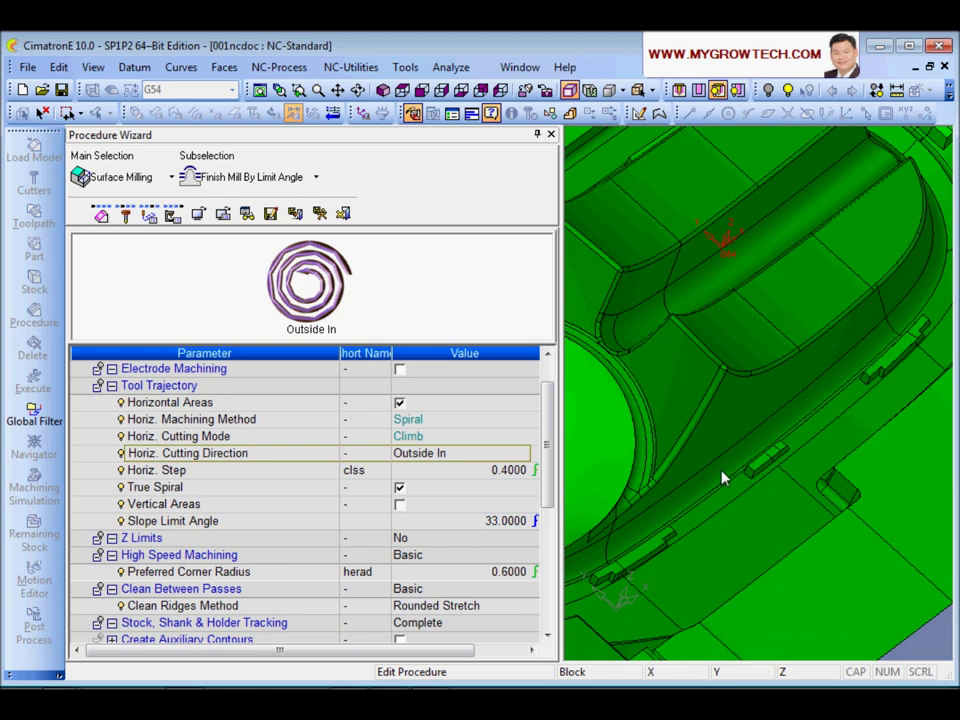
middle_click_drag(724, 478, 752, 487)
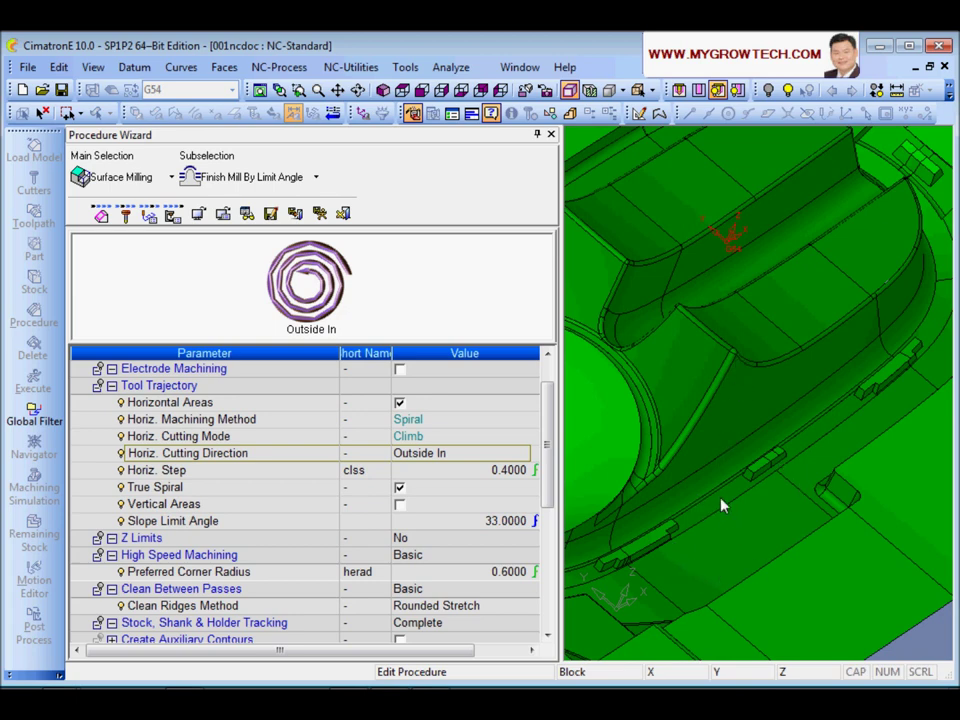
middle_click_drag(726, 458, 703, 379)
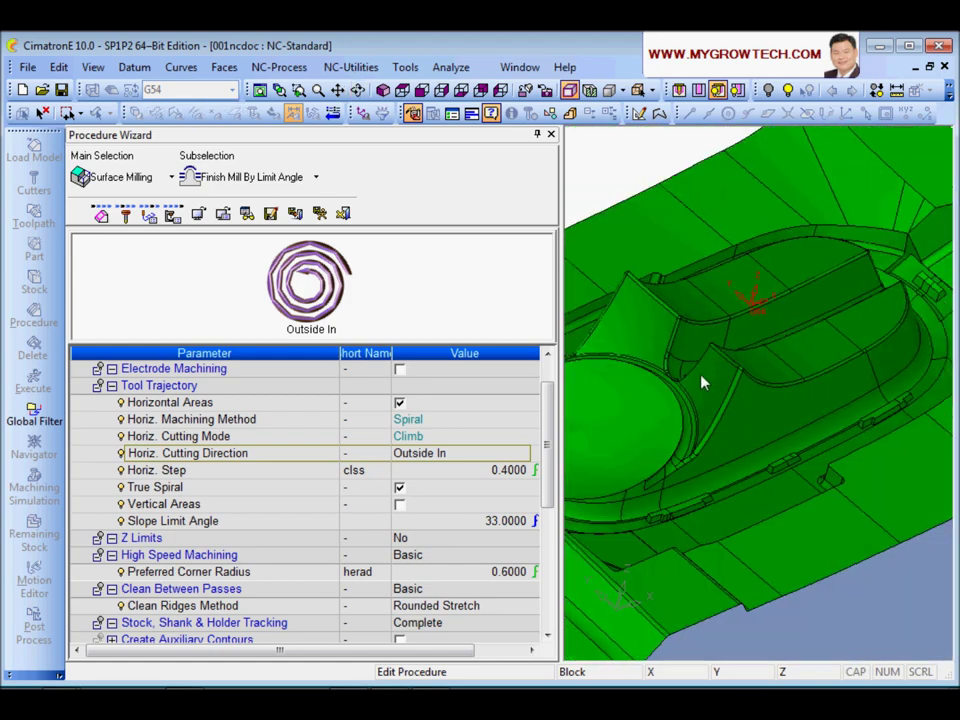
left_click(470, 454)
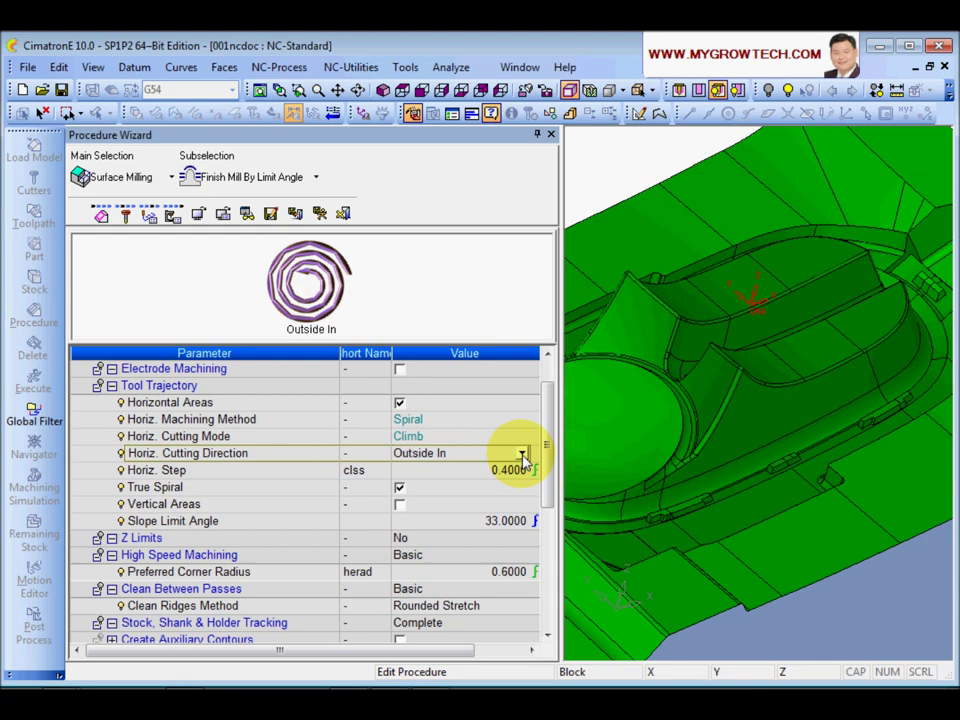
left_click(520, 454)
left_click(474, 474)
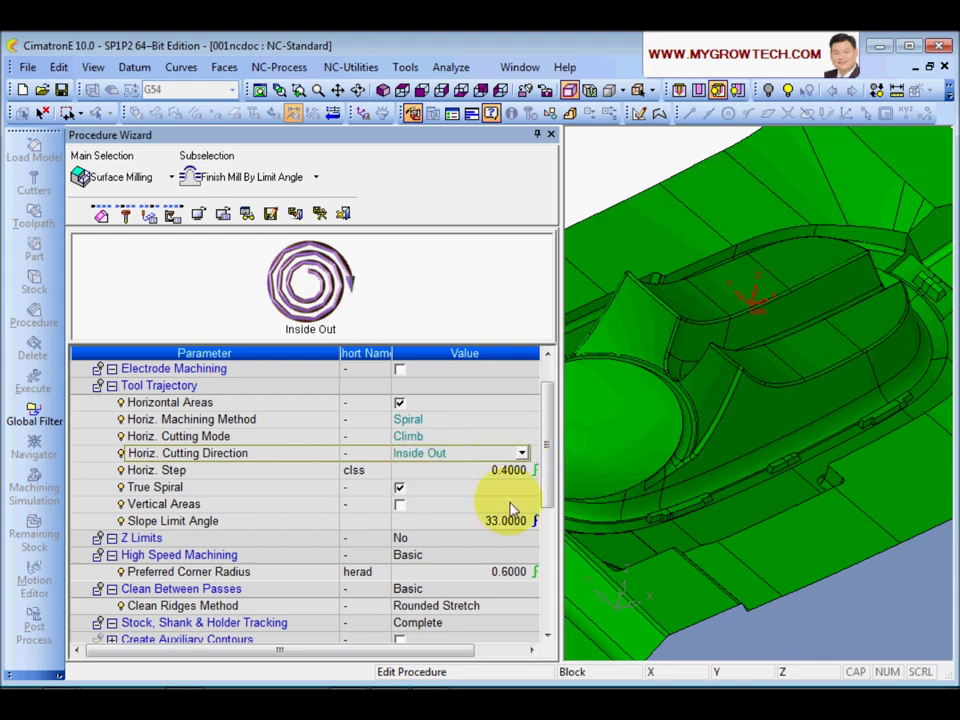
middle_click_drag(681, 459, 757, 493)
scroll(757, 493, "up", 8)
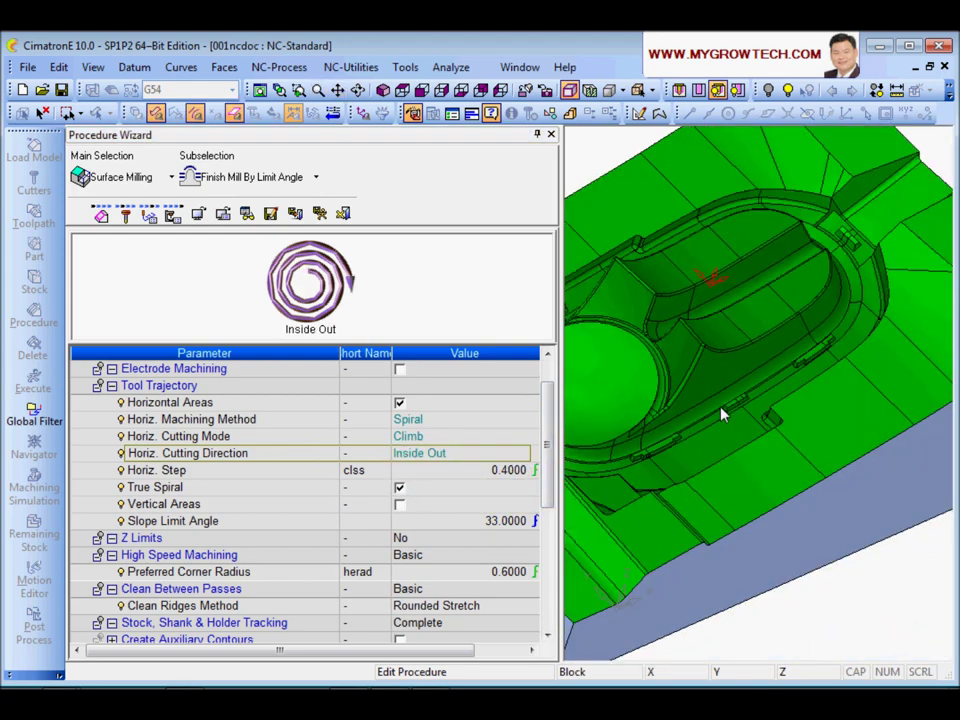
middle_click_drag(779, 383, 553, 521)
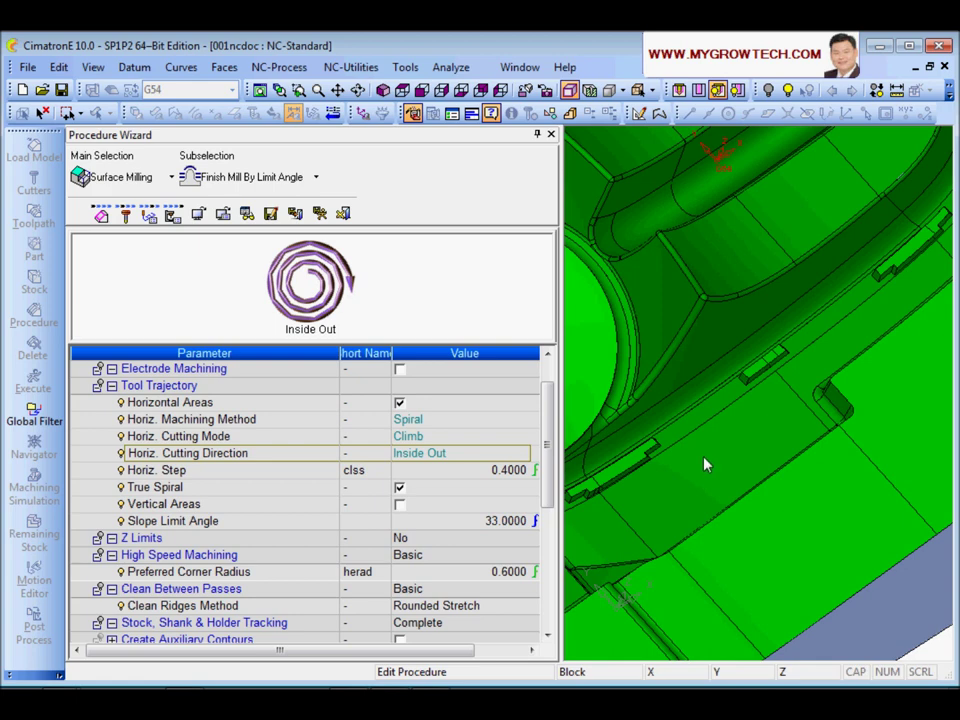
- Check the formula behind the Horiz. Step value in the Tool Trajectory parameters
left_click(297, 458)
left_click(289, 472)
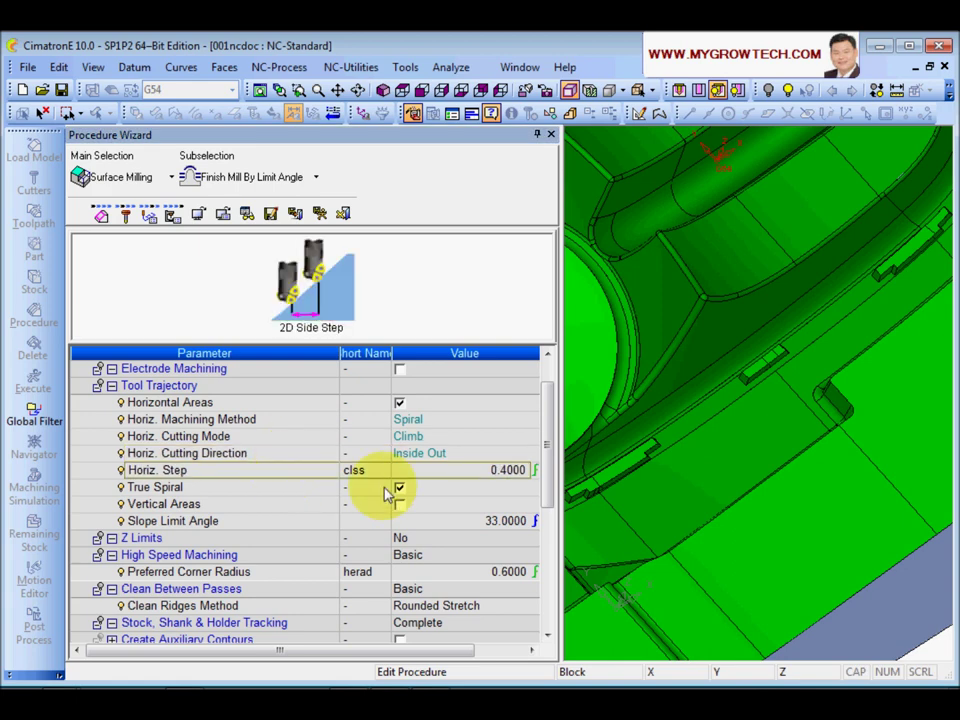
left_click(465, 471)
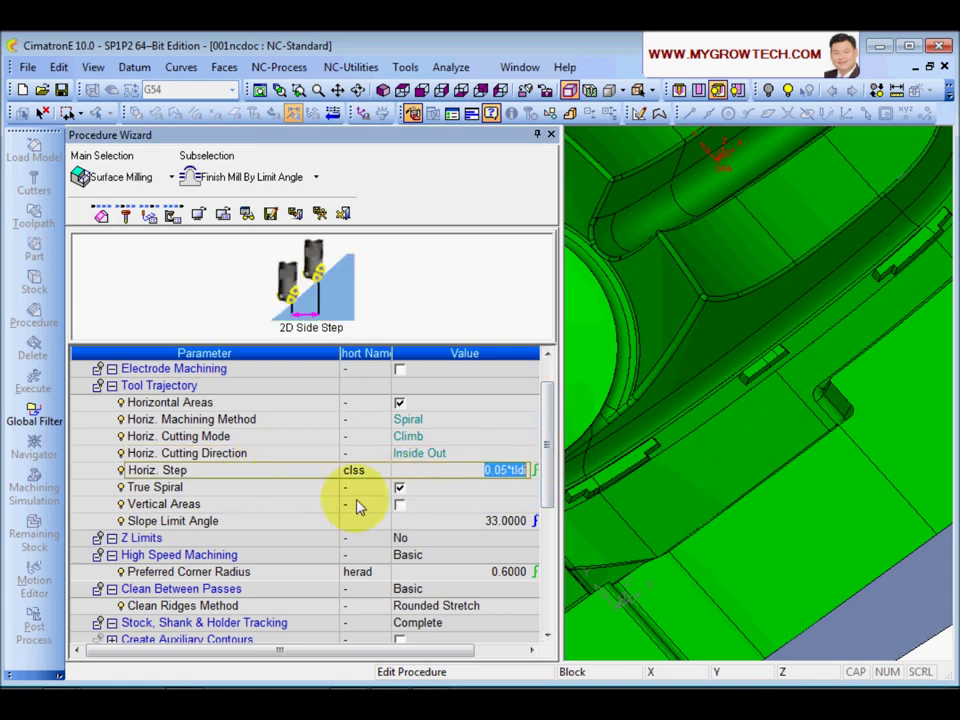
key("Return")
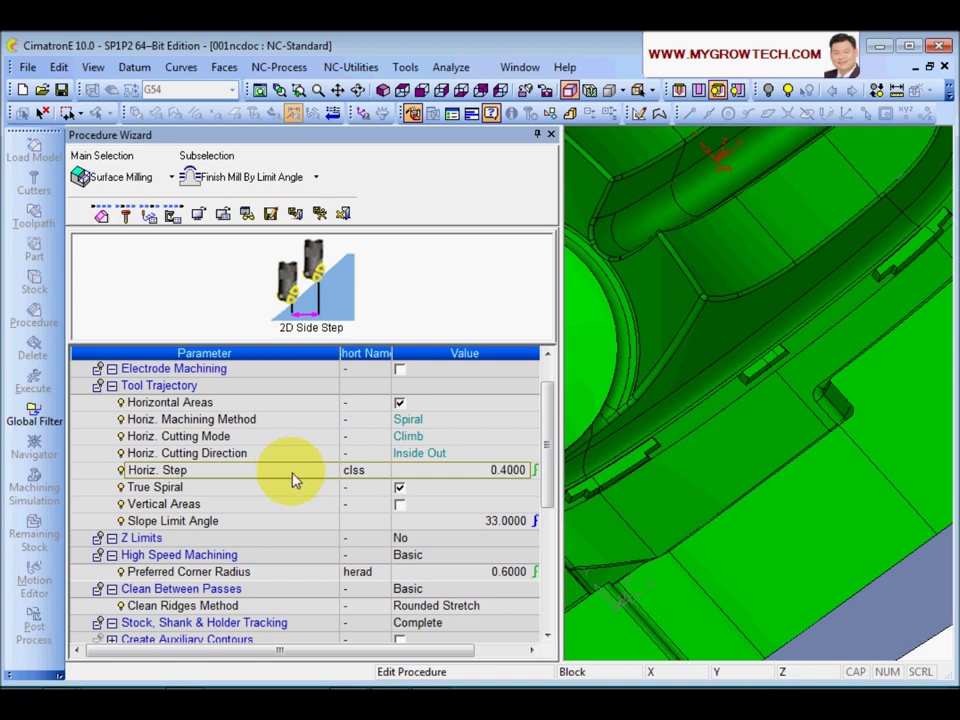
left_click(439, 473)
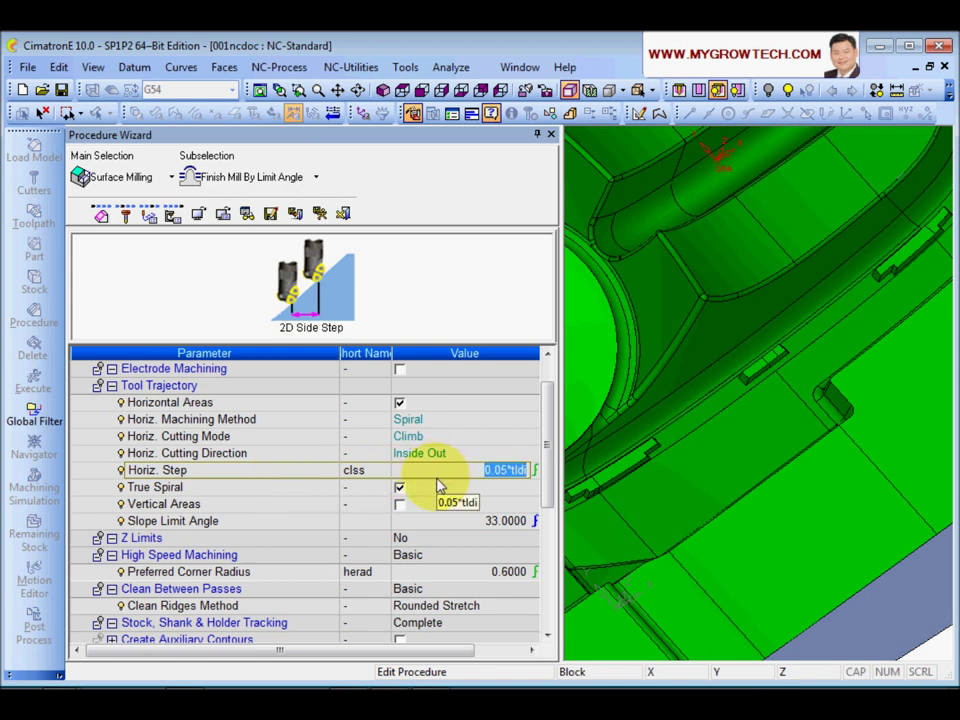
left_click(298, 477)
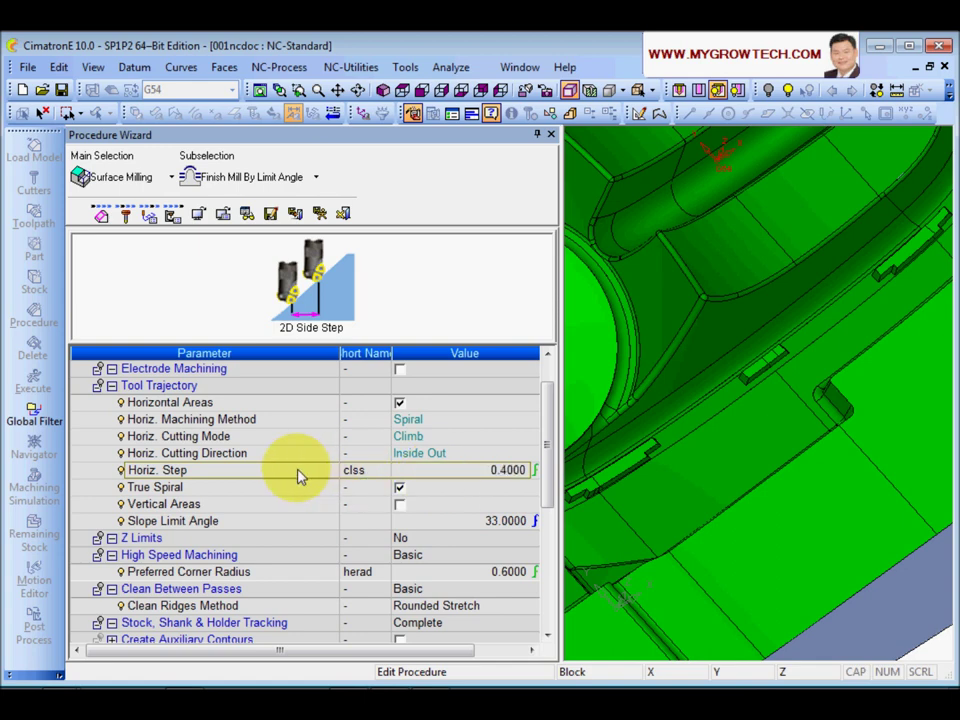
left_click(446, 472)
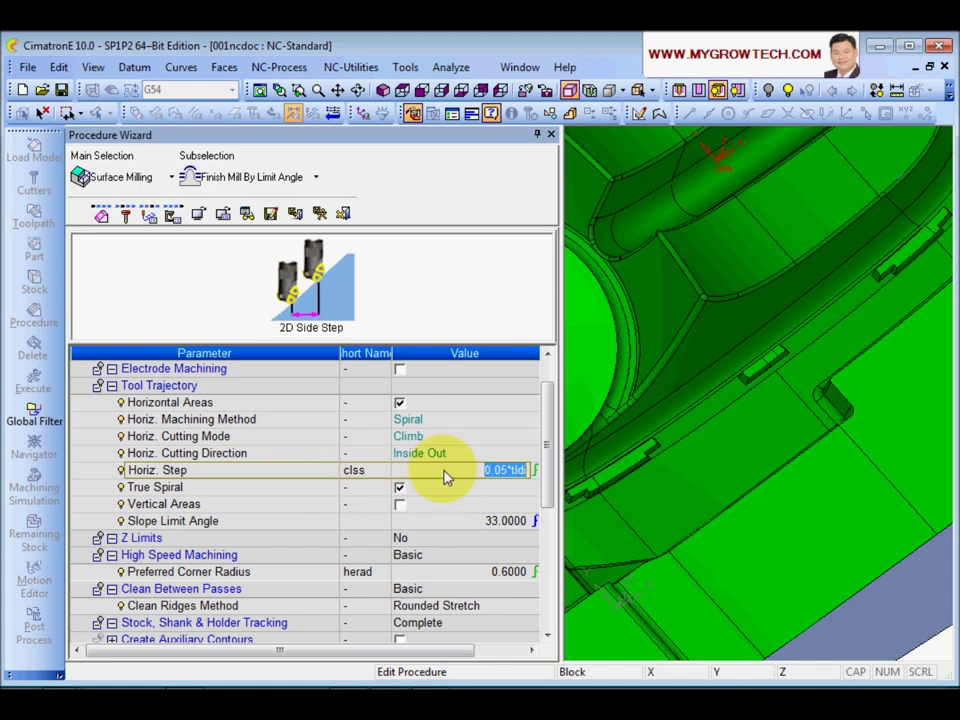
left_click(507, 477)
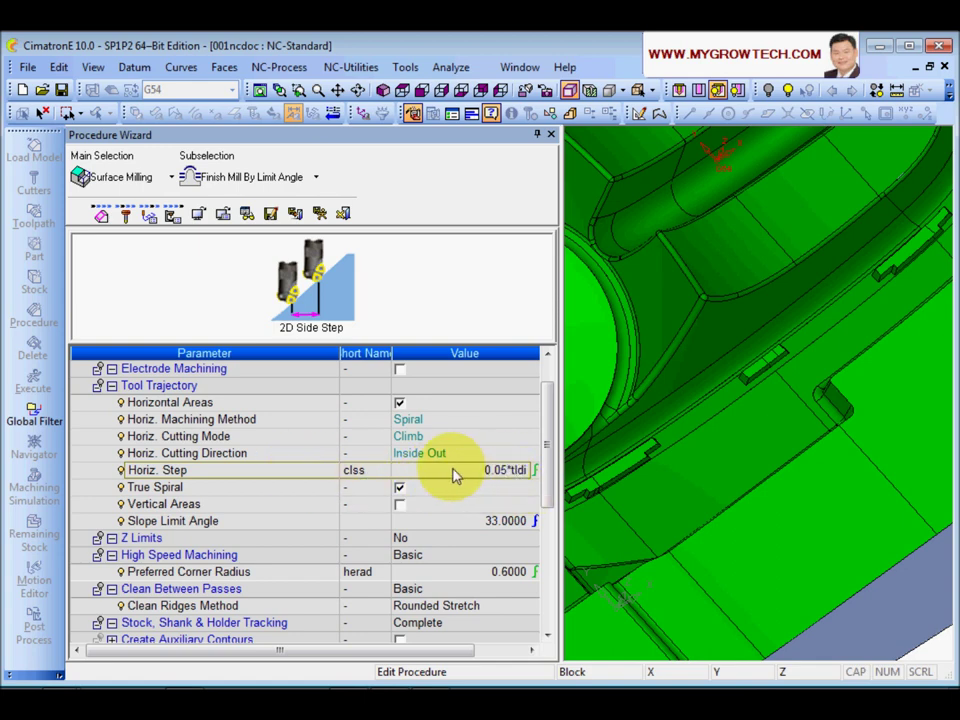
- Set the Horiz. Step in the Tool Trajectory parameters to 1, replacing the formula
left_click_drag(453, 475, 553, 478)
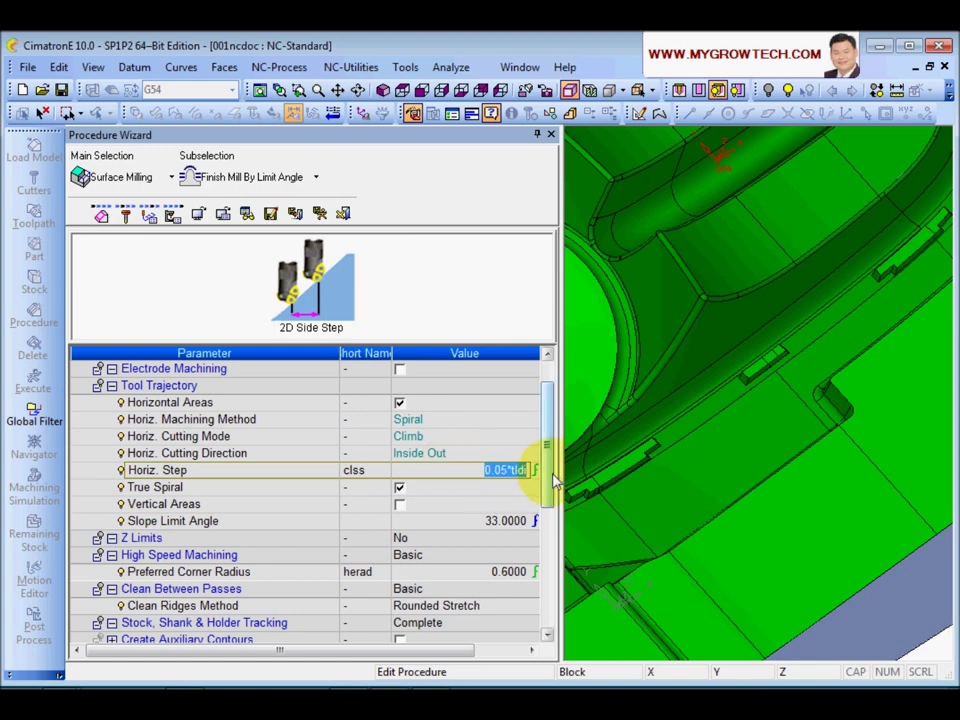
type("5")
left_click_drag(551, 461, 546, 439)
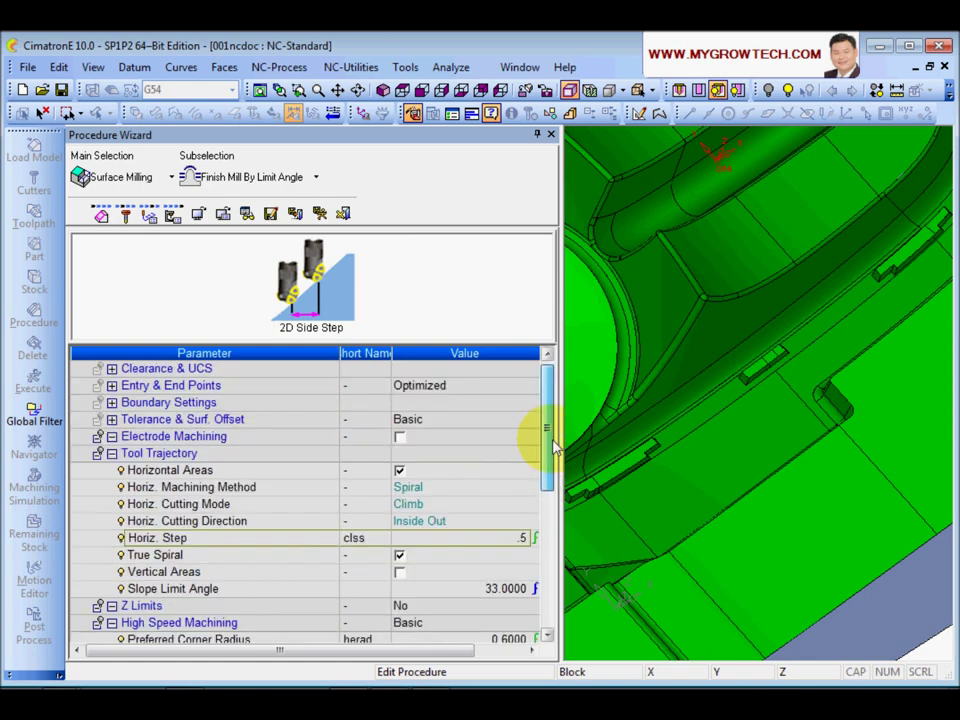
double_click(521, 538)
type("1")
scroll(548, 465, "down", 1)
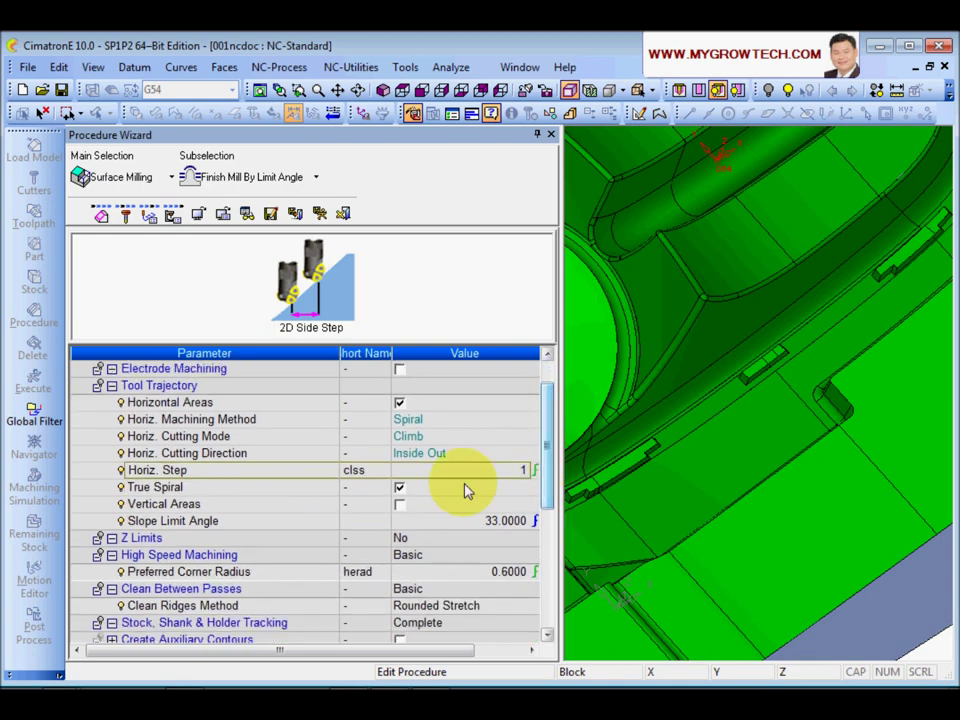
left_click(298, 478)
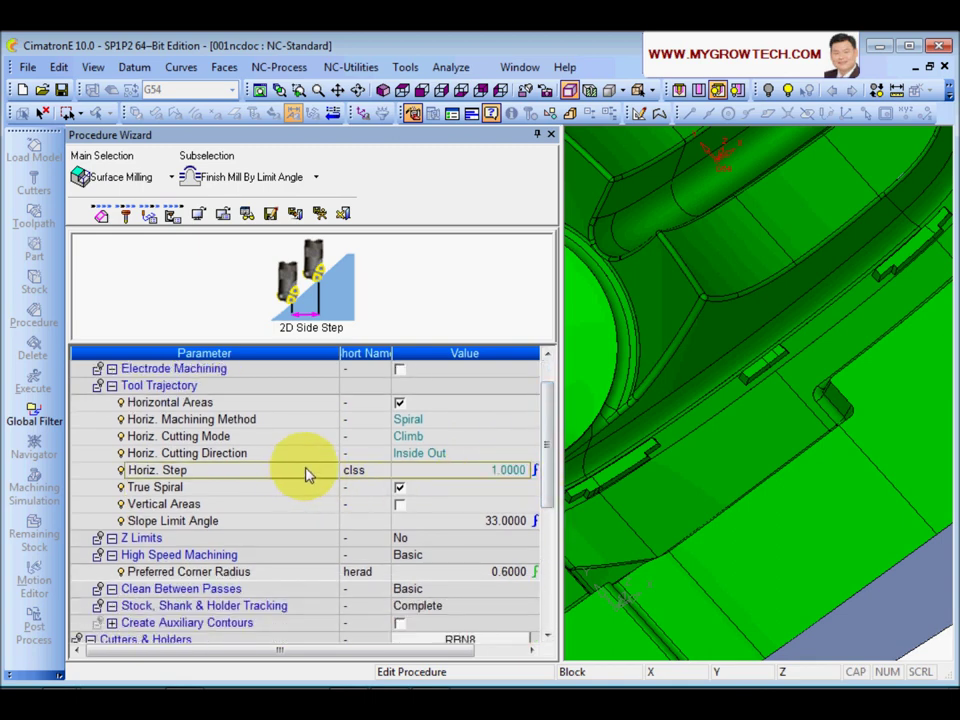
- Keep True Spiral enabled and set the Slope Limit Angle to 40
left_click(274, 488)
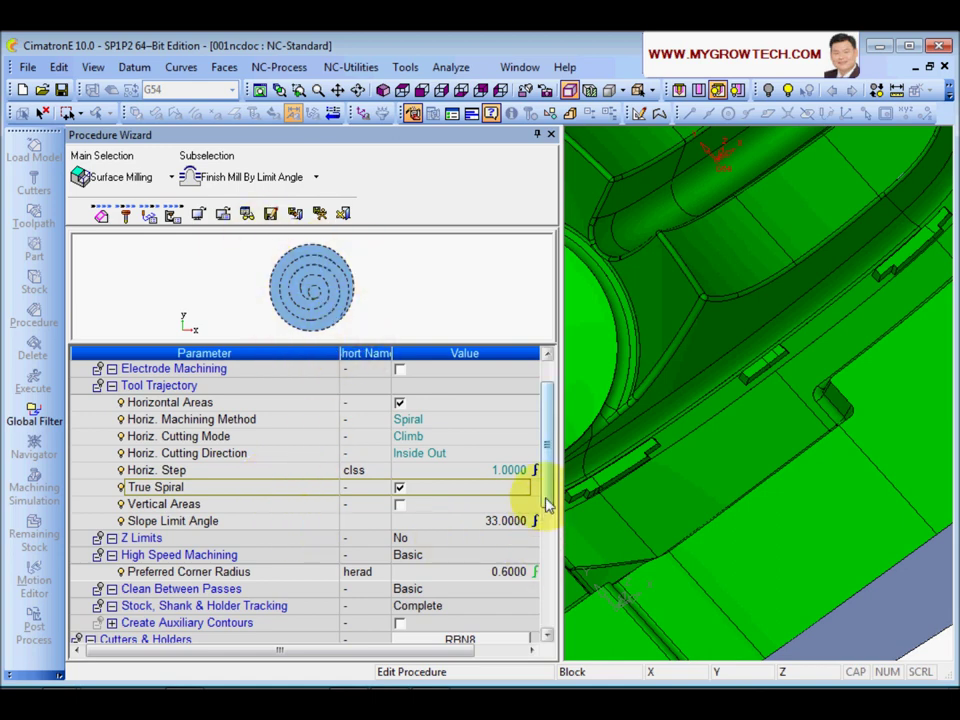
left_click(231, 521)
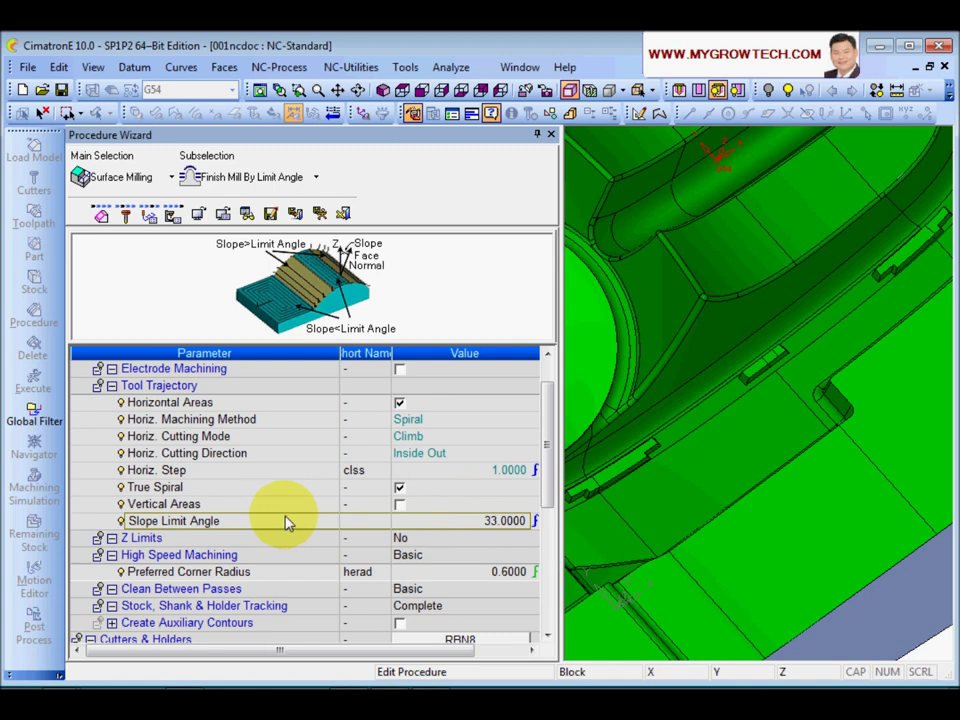
left_click(447, 524)
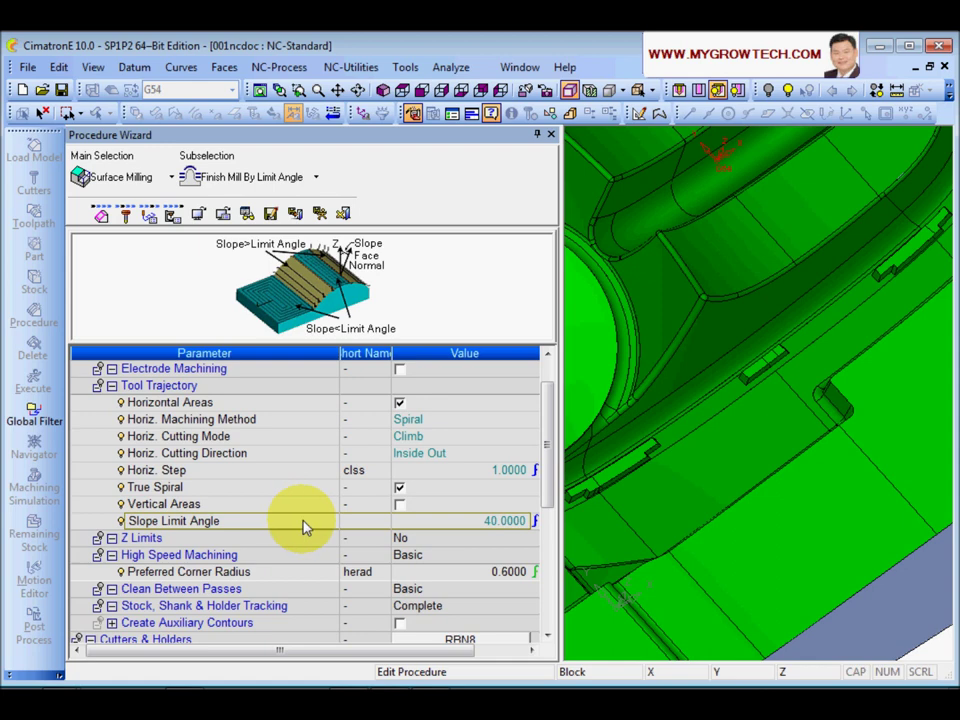
- Review the Preferred Corner Radius and cutter parameters, and save and calculate the procedure
left_click_drag(551, 467, 551, 486)
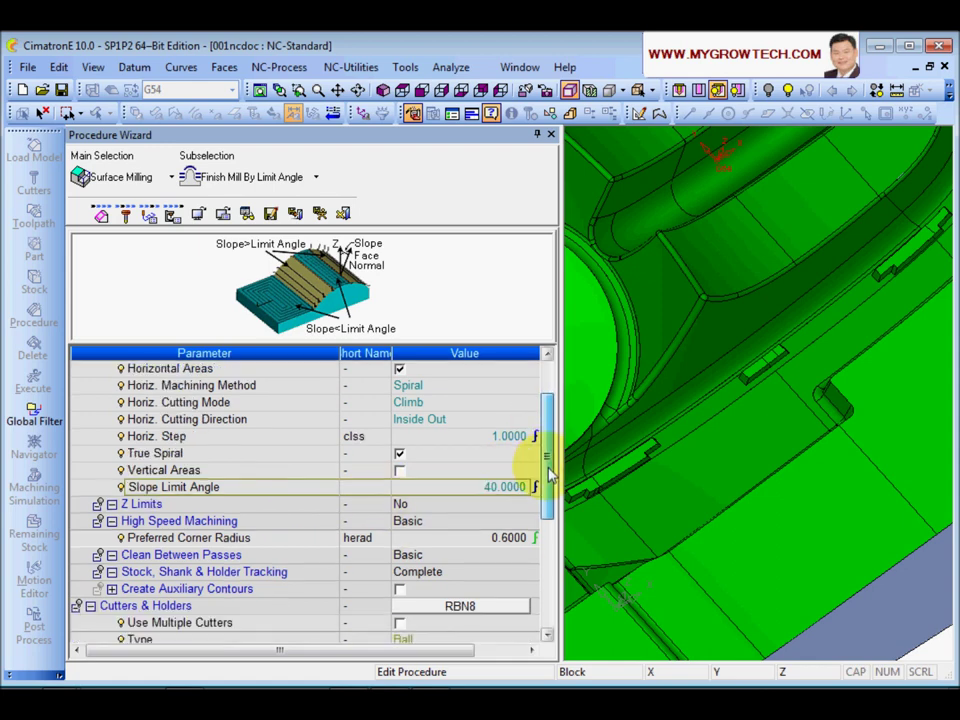
left_click(203, 541)
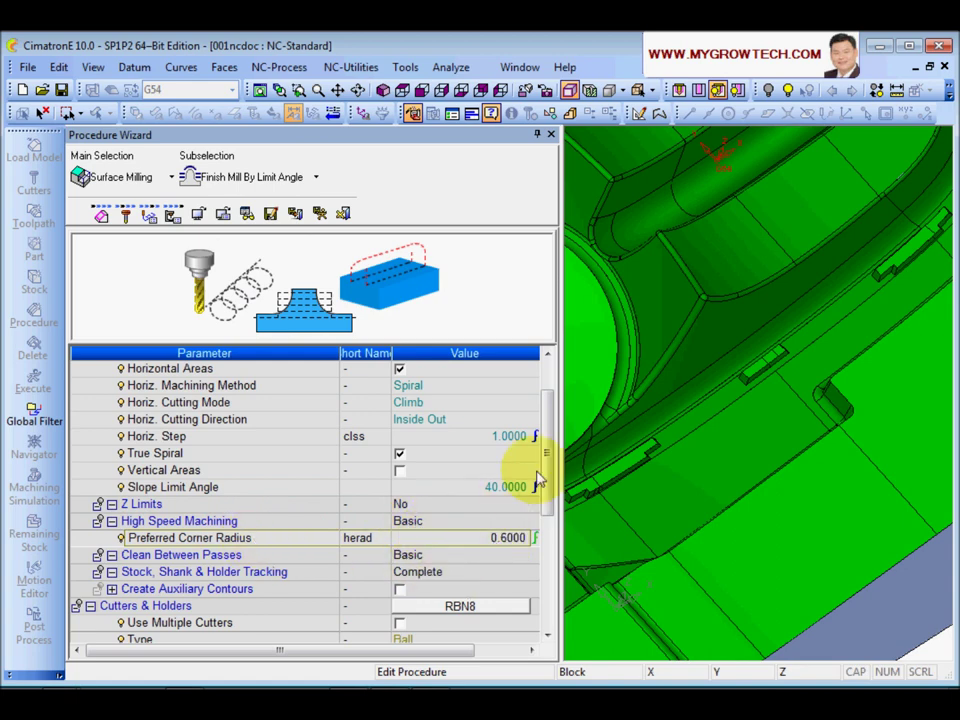
left_click_drag(549, 476, 563, 601)
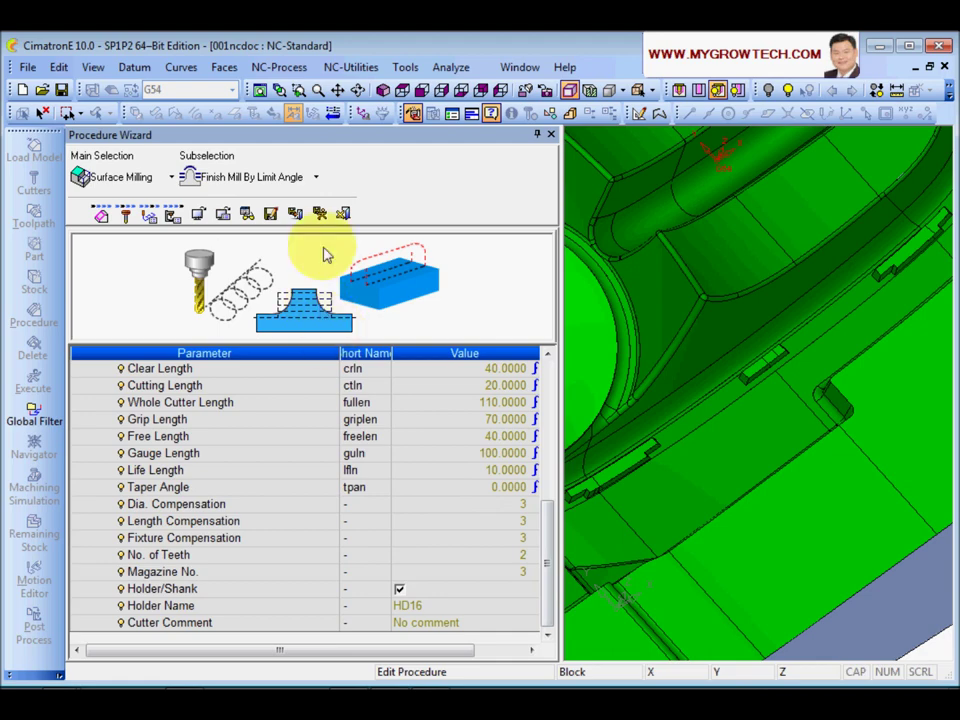
left_click_drag(548, 526, 568, 400)
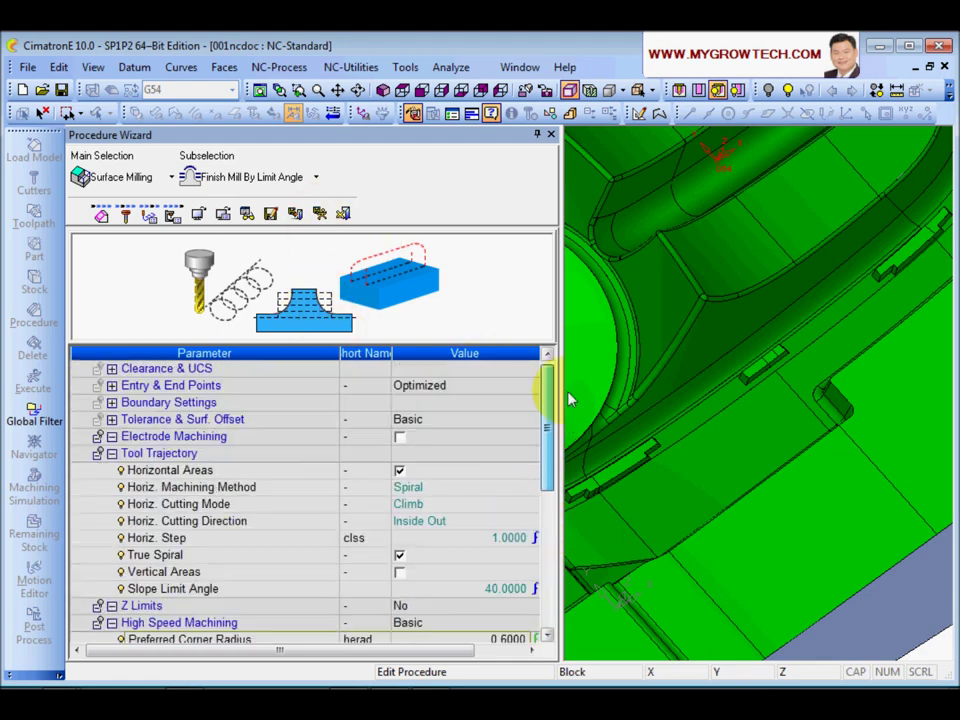
left_click(320, 215)
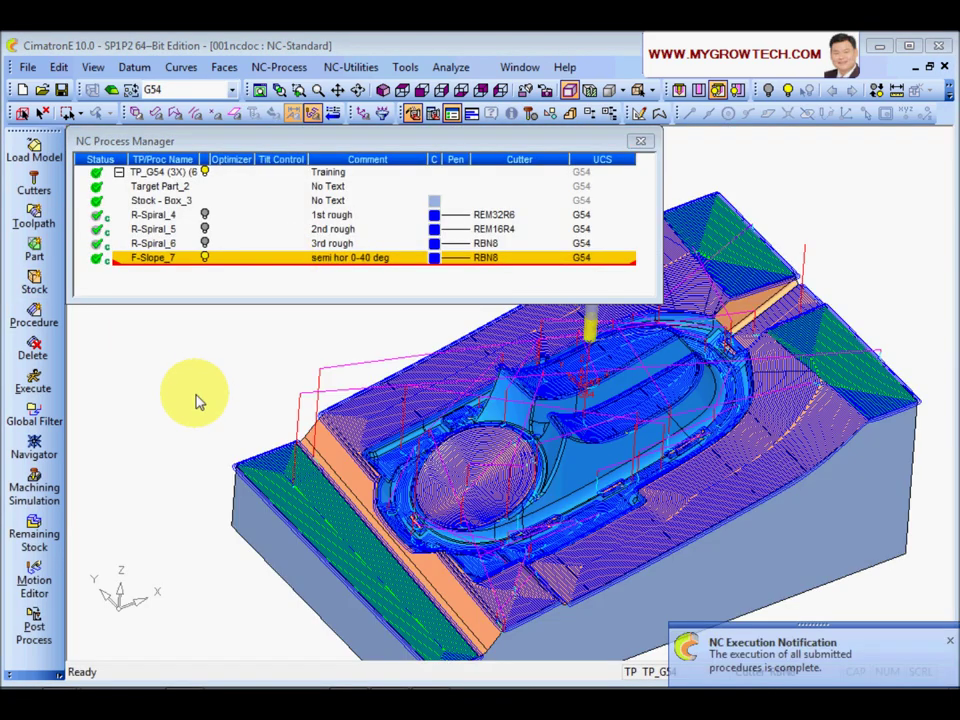
- Simulate the semi hor 0-40 deg procedure on the current stock with material removal, slowing playback during the run, and close the simulation
middle_click_drag(208, 401, 453, 474)
scroll(590, 358, "up", 5)
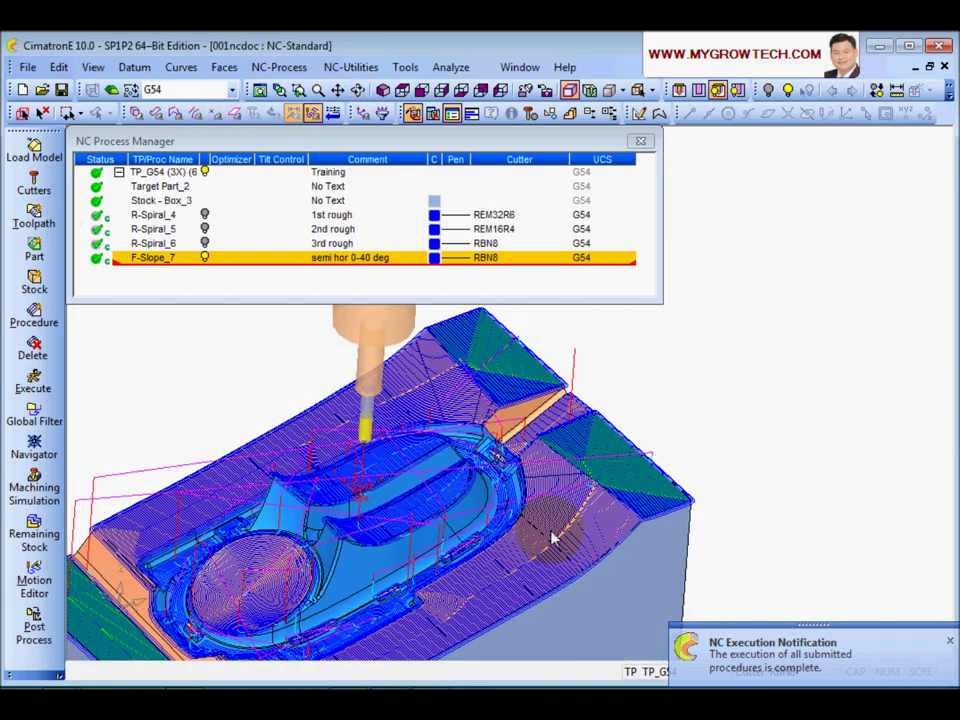
middle_click_drag(590, 358, 489, 467)
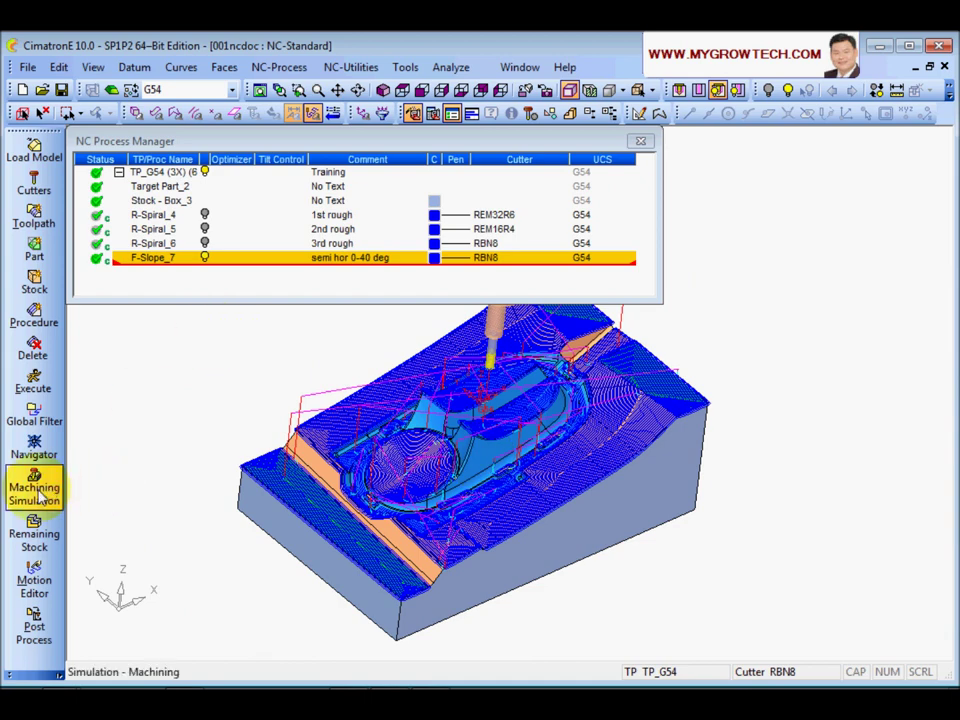
left_click(38, 495)
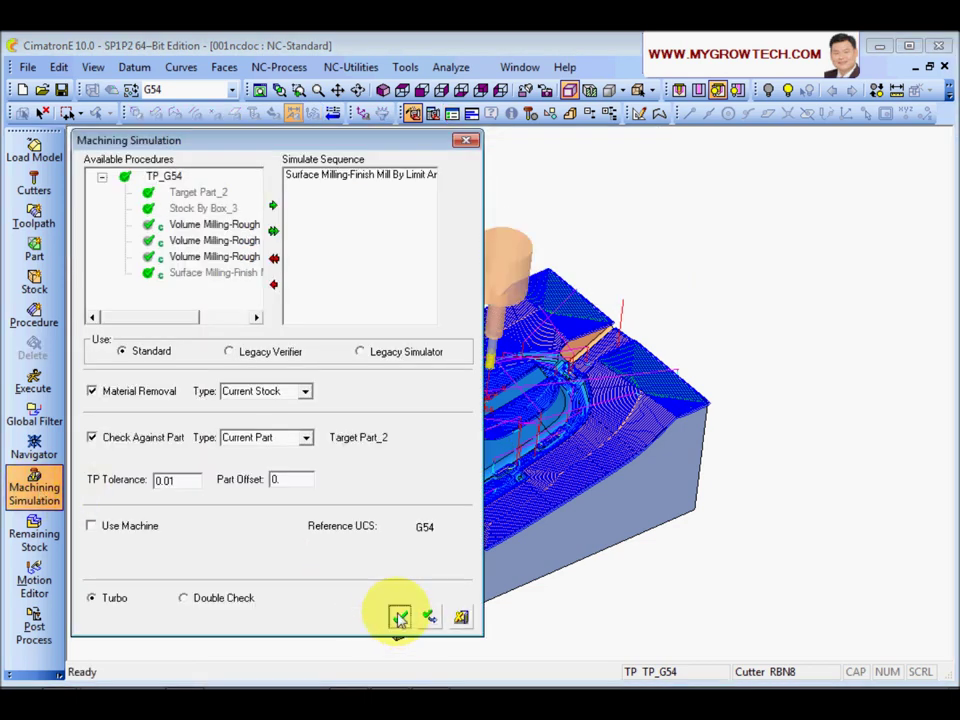
left_click(399, 617)
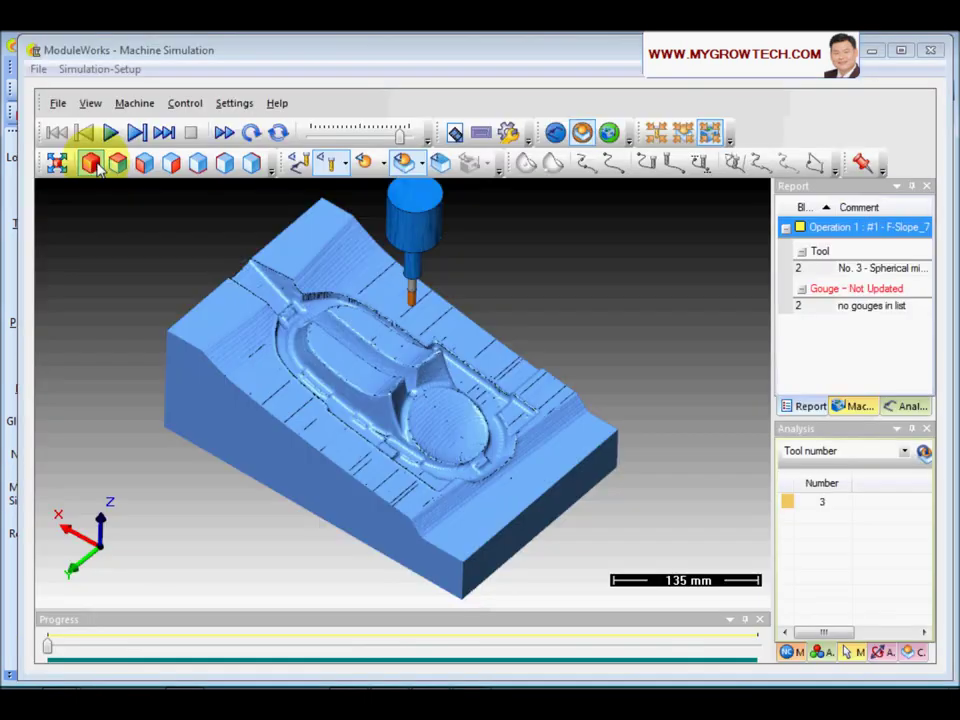
left_click(109, 132)
left_click_drag(400, 131, 378, 140)
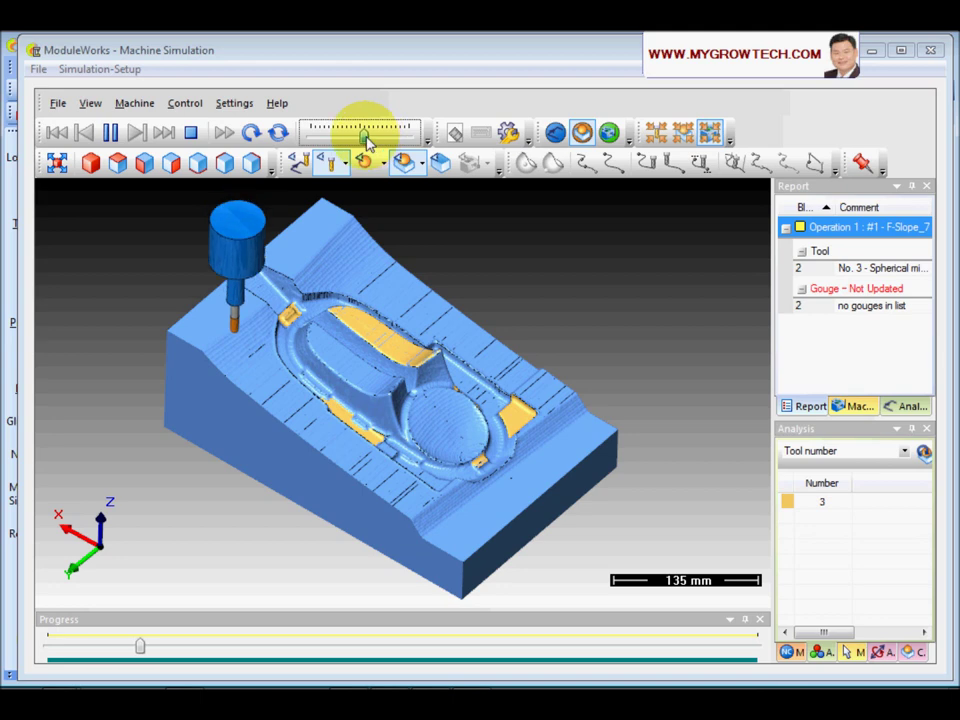
left_click_drag(374, 139, 391, 141)
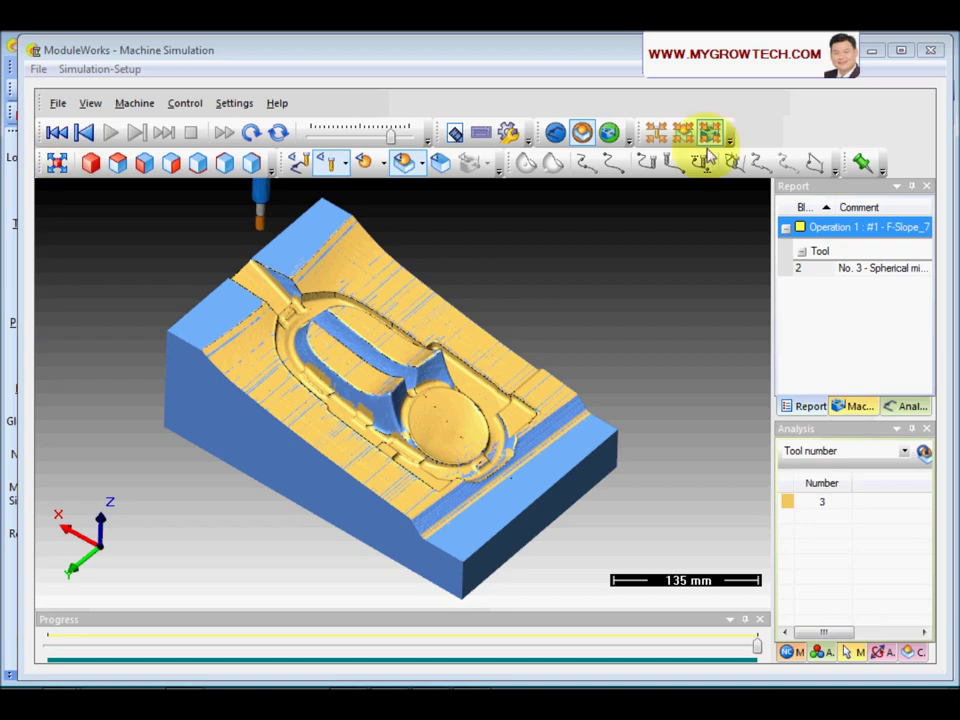
left_click(932, 53)
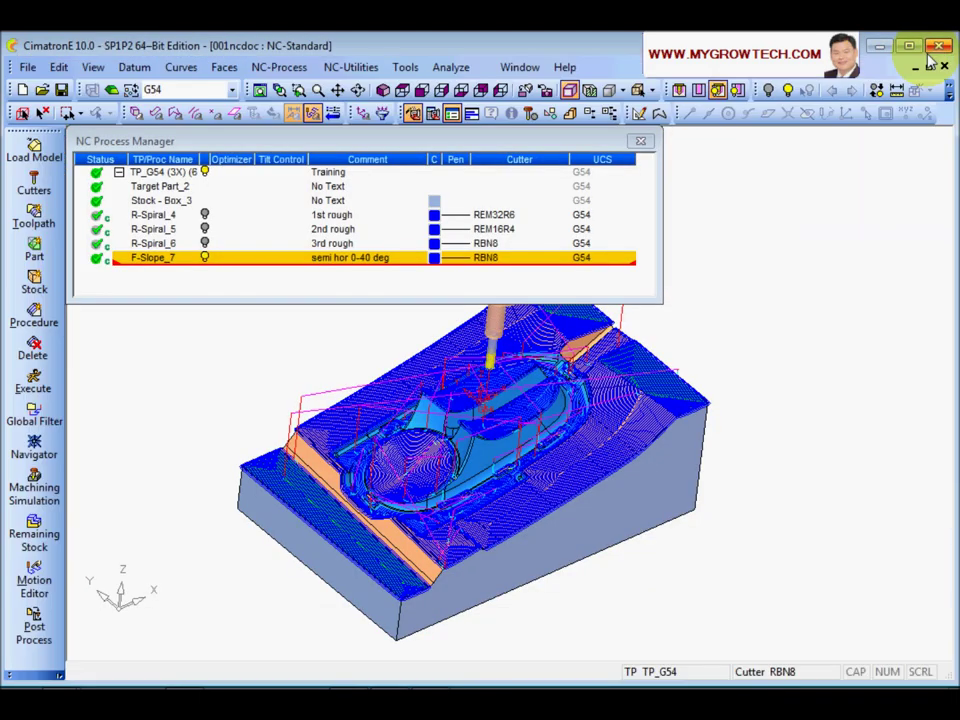
- Examine the semi hor 0-40 deg toolpath on the model and hide it
middle_click_drag(651, 453, 530, 500)
scroll(460, 385, "down", 3)
scroll(490, 410, "down", 3)
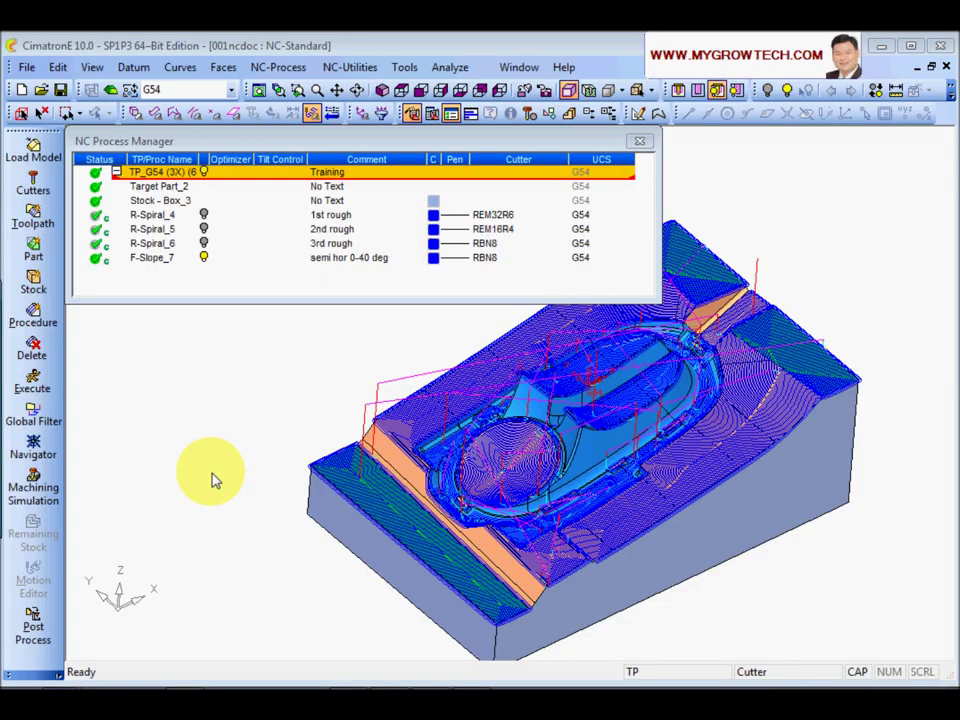
scroll(473, 425, "up", 5)
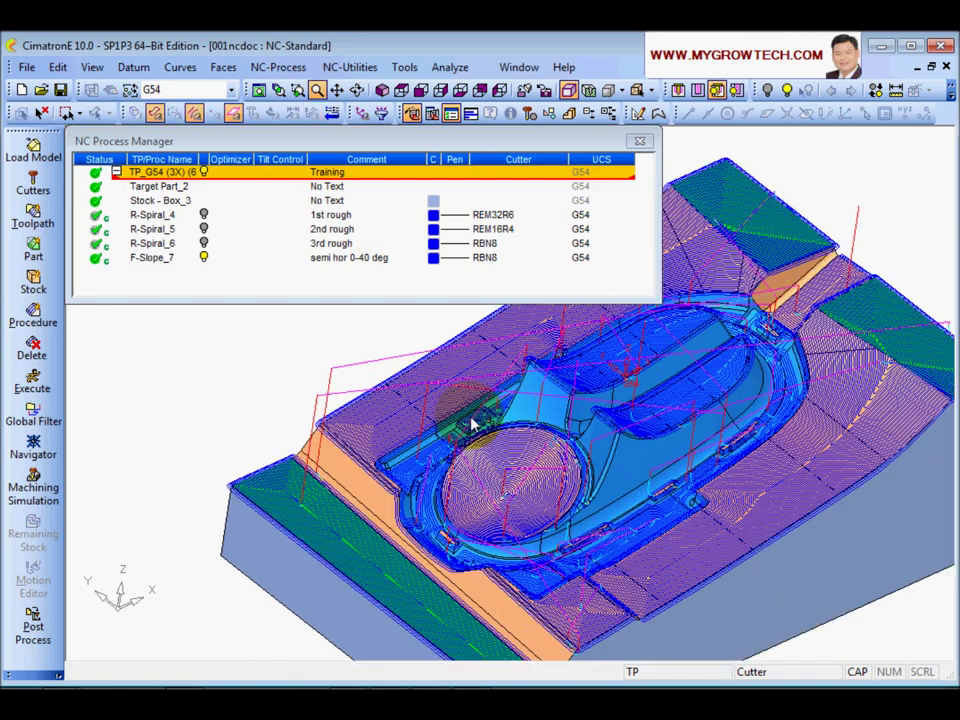
middle_click_drag(473, 425, 531, 482)
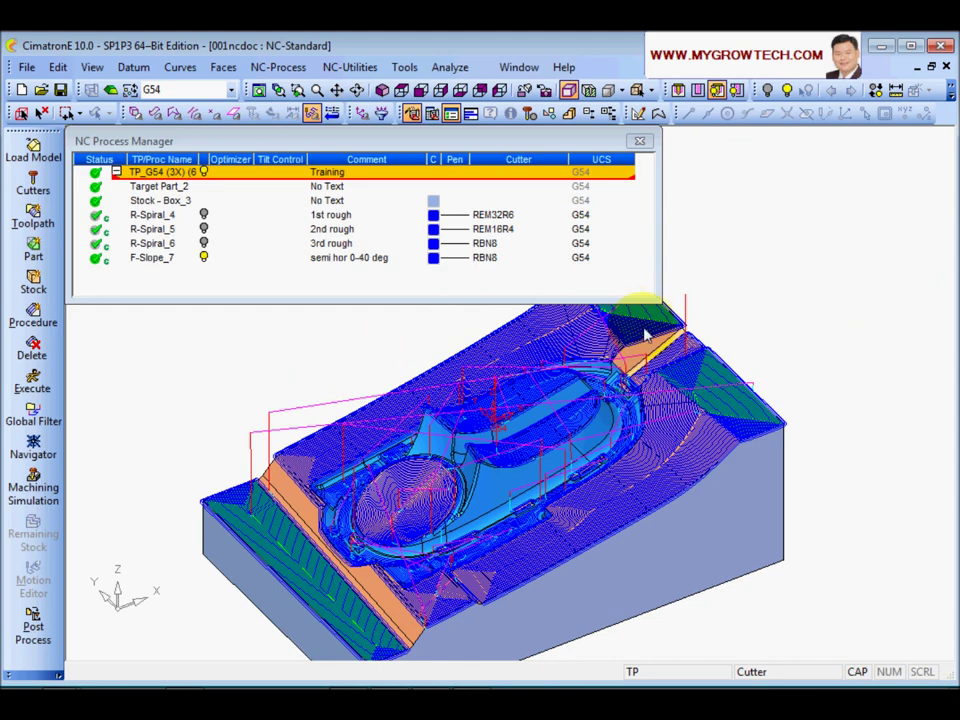
middle_click_drag(347, 493, 340, 405)
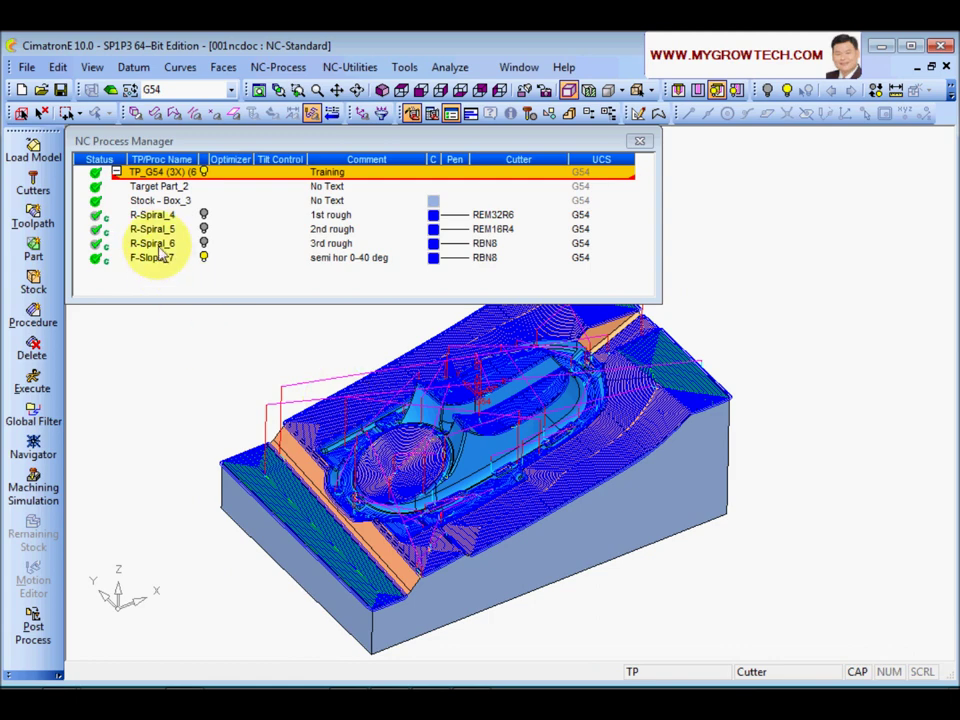
left_click(204, 258)
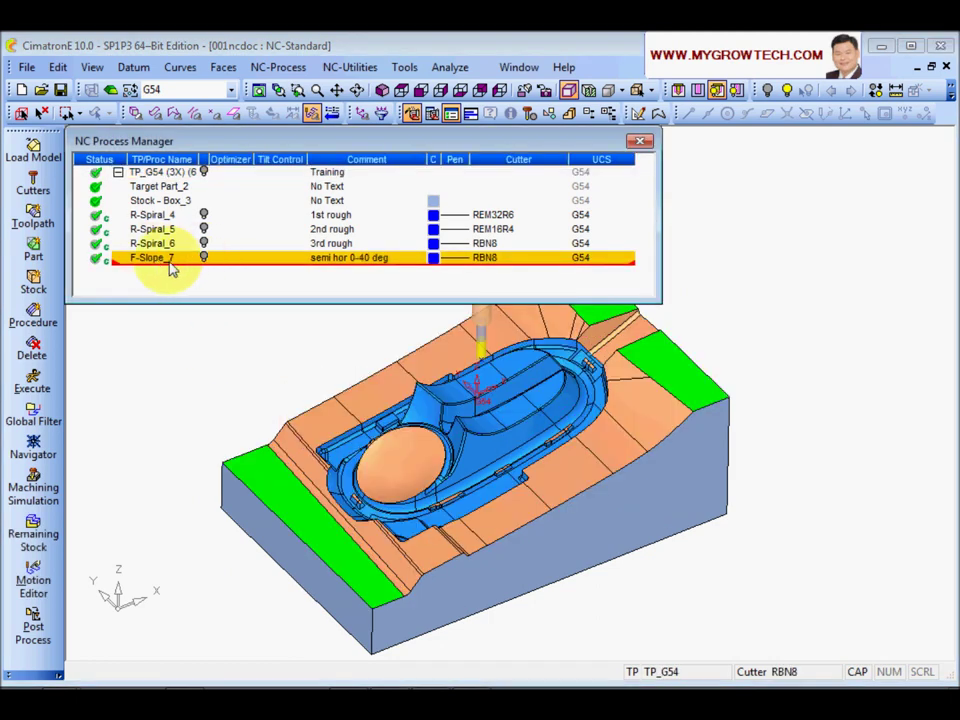
- Reopen the semi hor 0-40 deg procedure and remove all faces from its Part Surfaces (#3) group
double_click(171, 264)
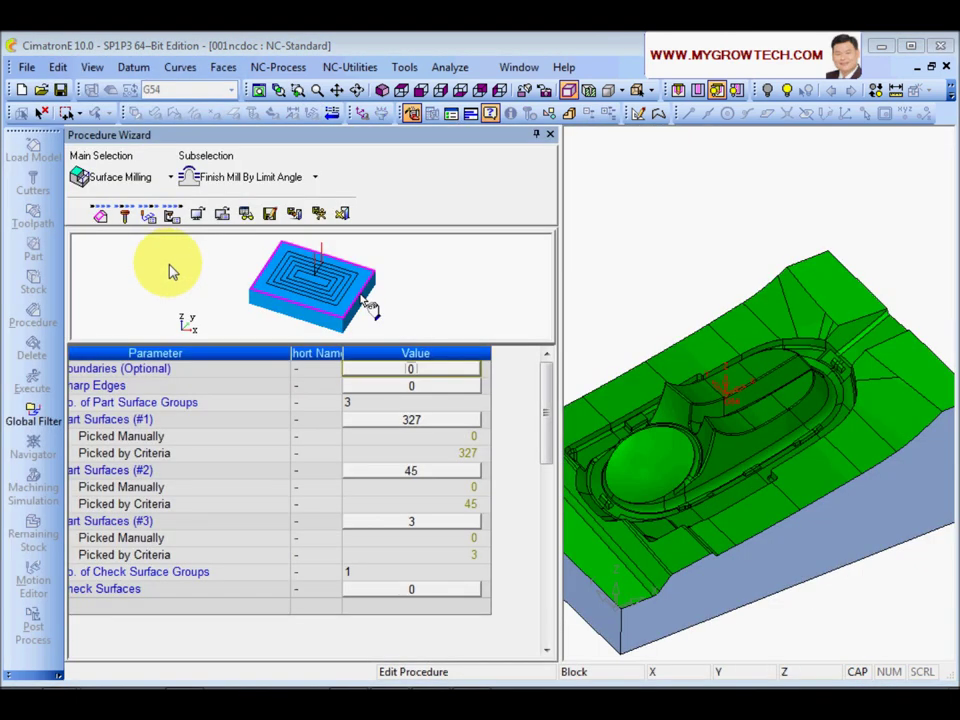
left_click(141, 524)
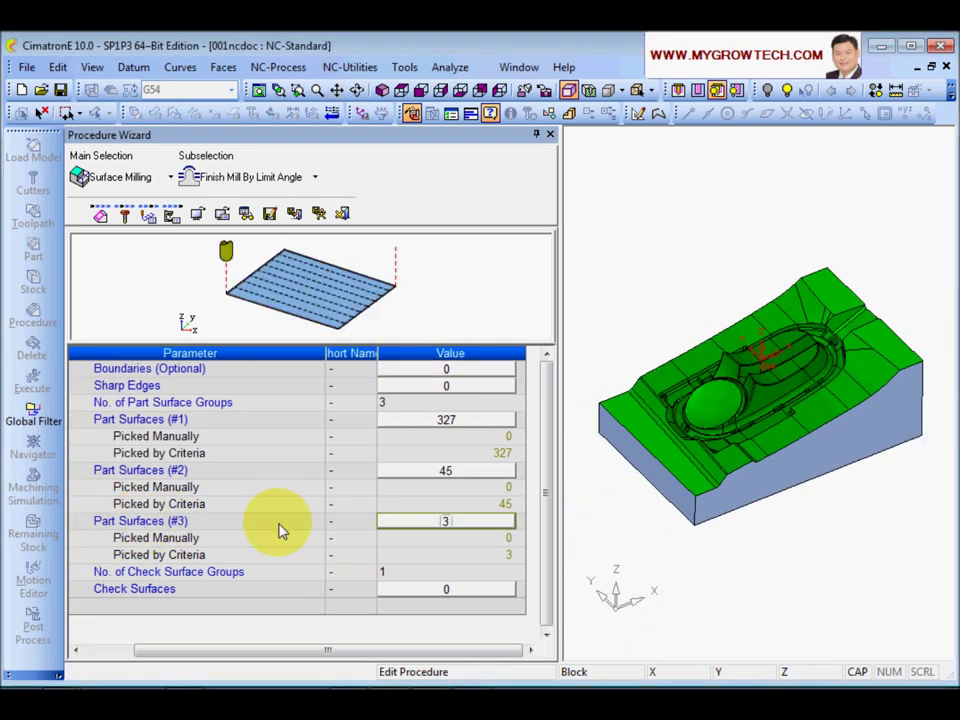
left_click(447, 527)
right_click(292, 317)
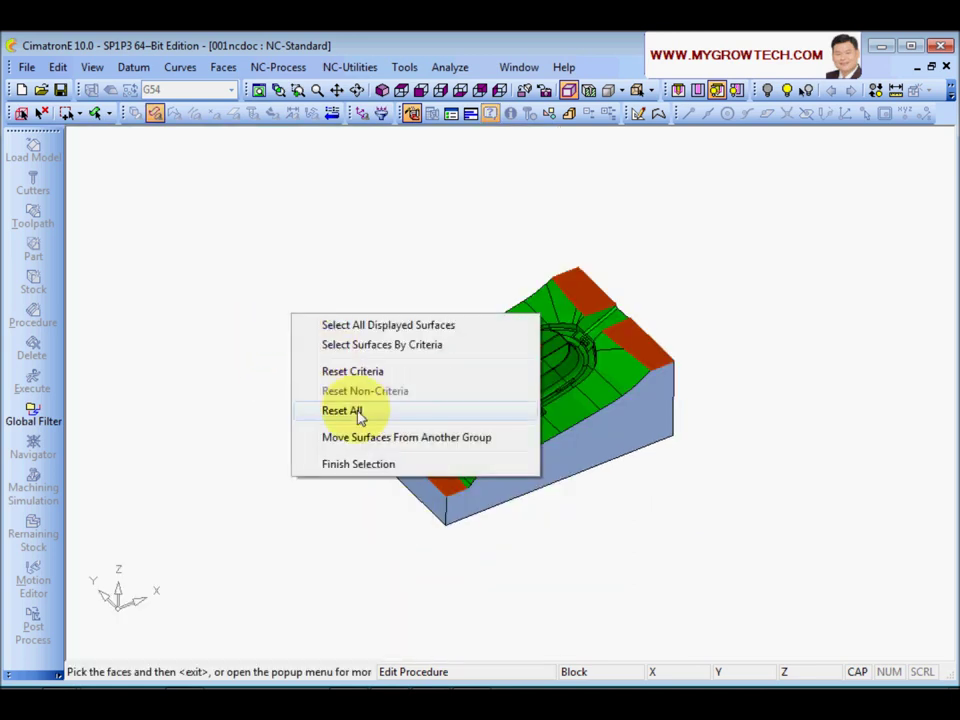
left_click(345, 411)
middle_click(316, 338)
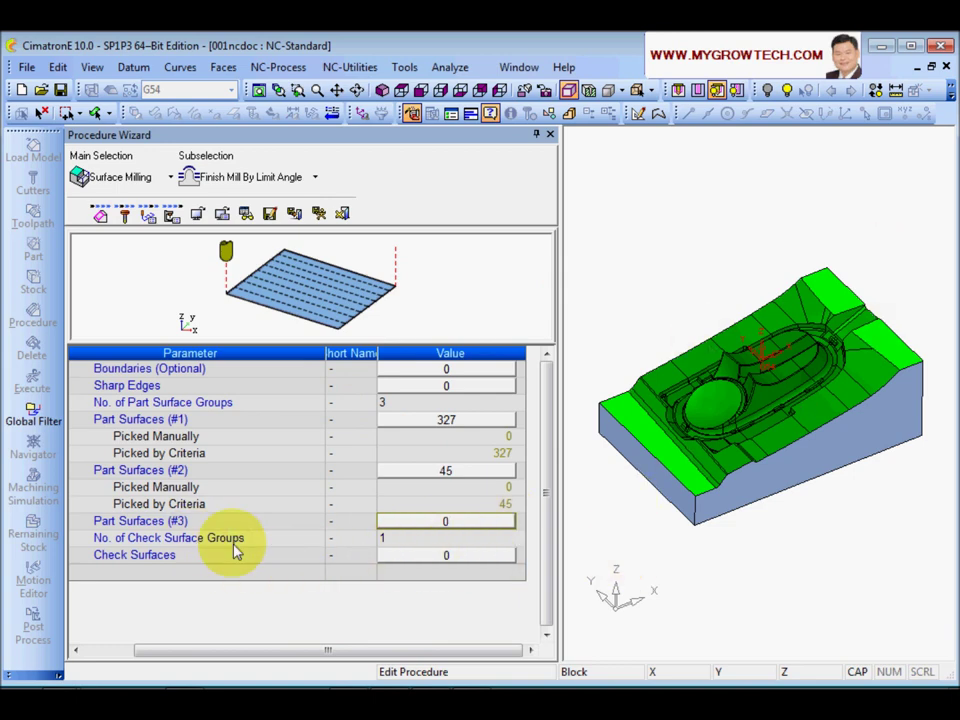
- Assign the faces of the flat face set as the procedure's check surfaces by criteria
left_click(452, 559)
right_click(358, 268)
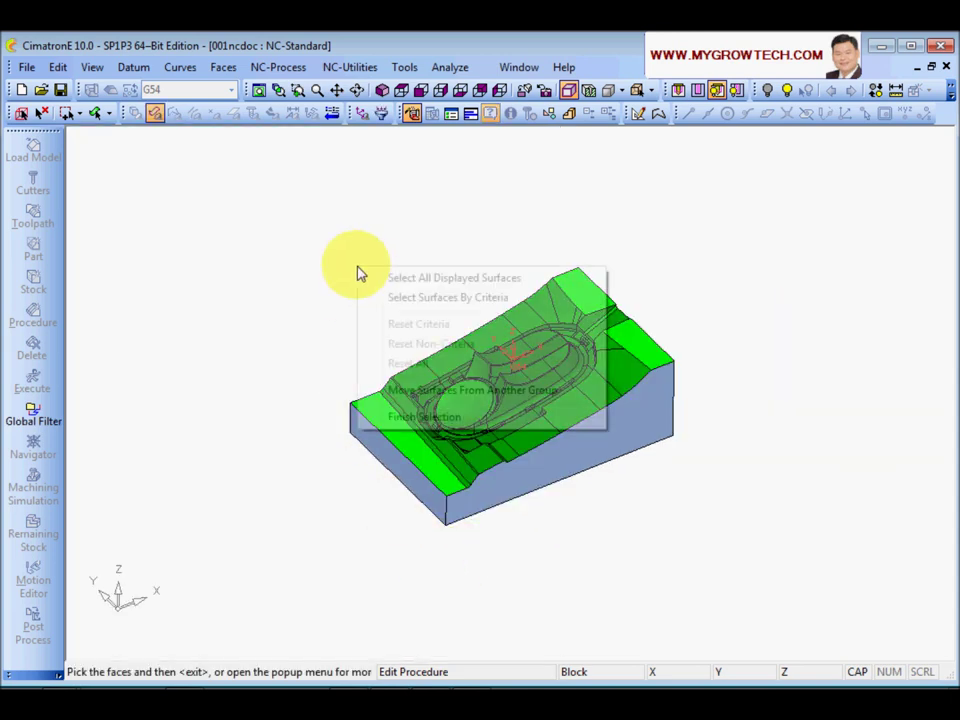
left_click(448, 297)
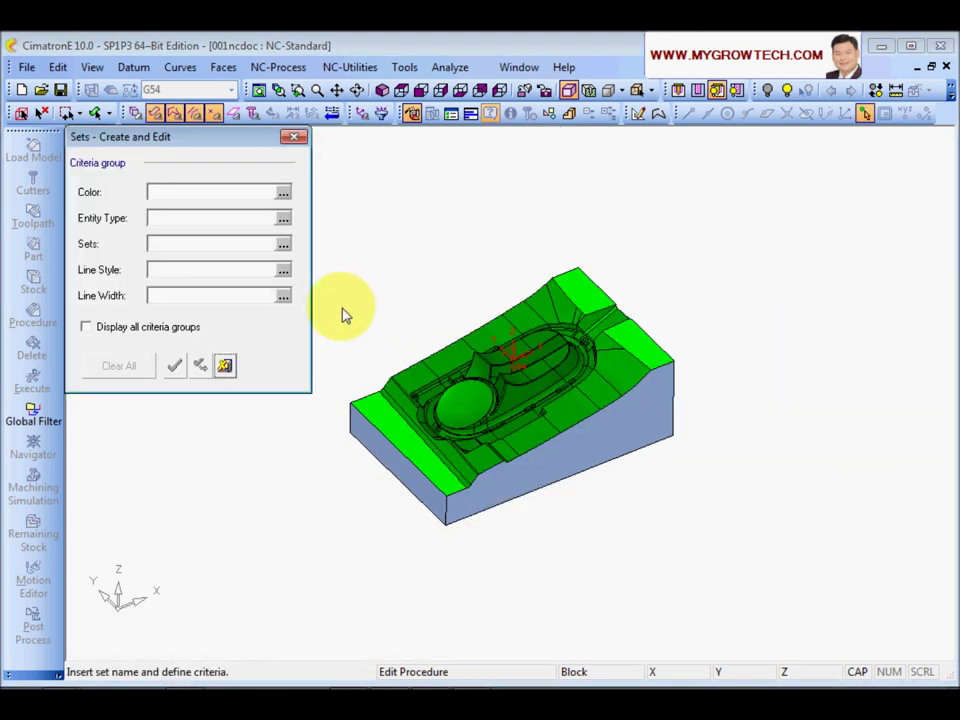
left_click(283, 244)
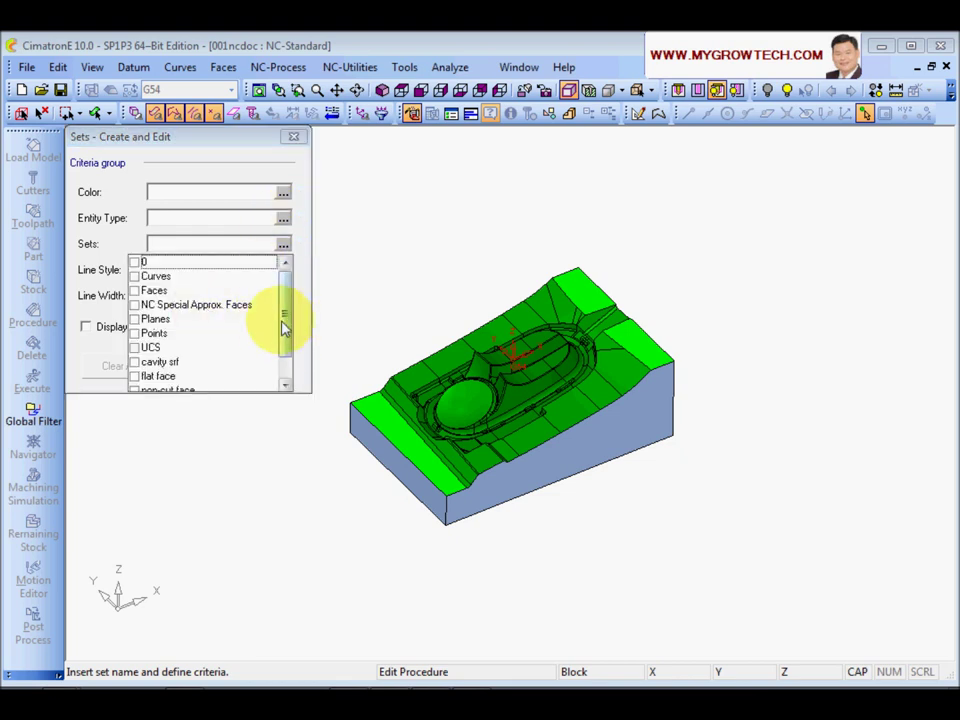
left_click_drag(285, 325, 285, 379)
left_click(135, 347)
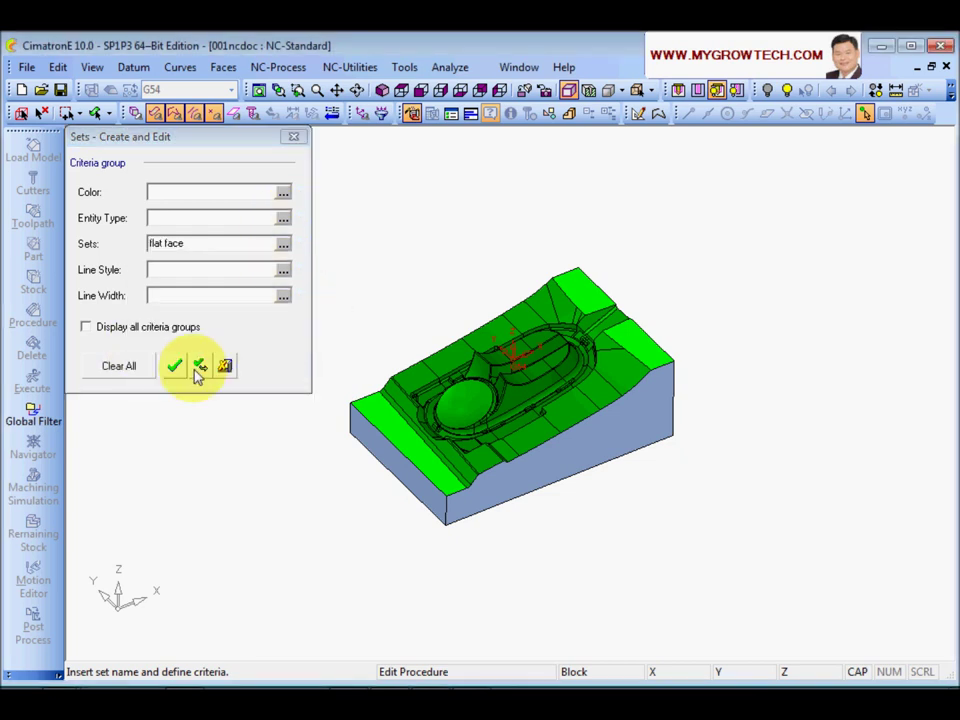
left_click(175, 369)
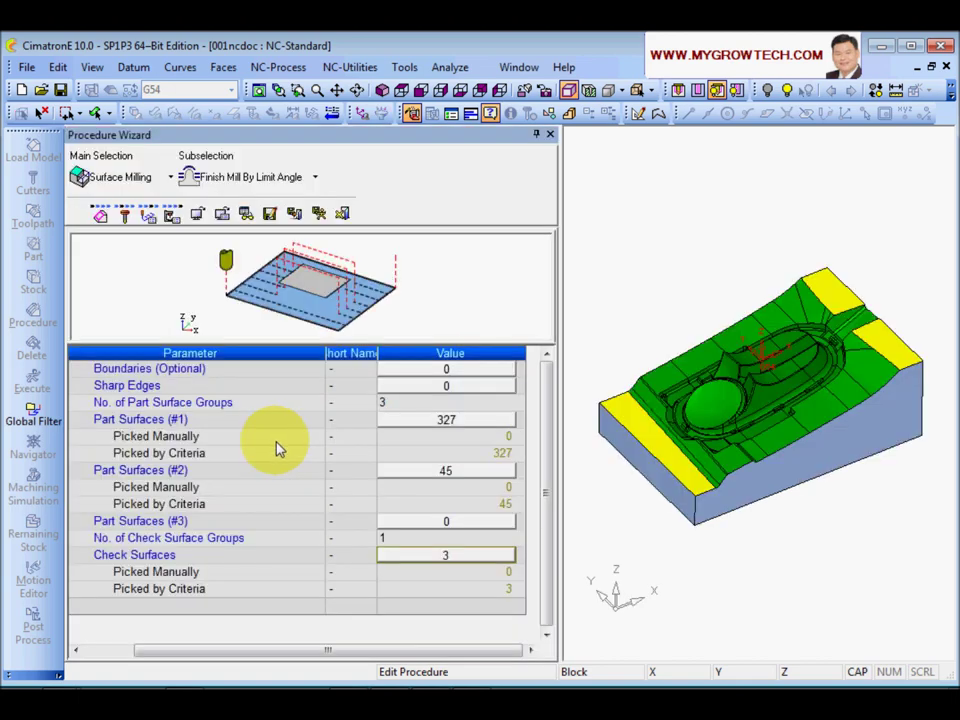
- Set the Check Surface Offset to 1 in the procedure's Tolerance & Surf. Offset parameters
left_click(149, 217)
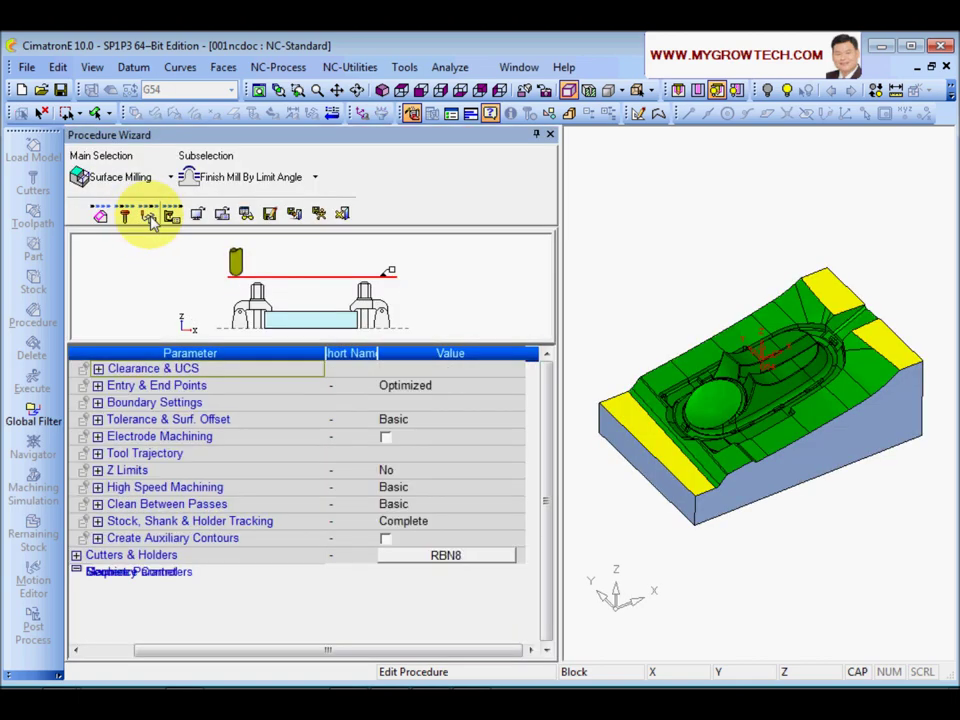
left_click(98, 420)
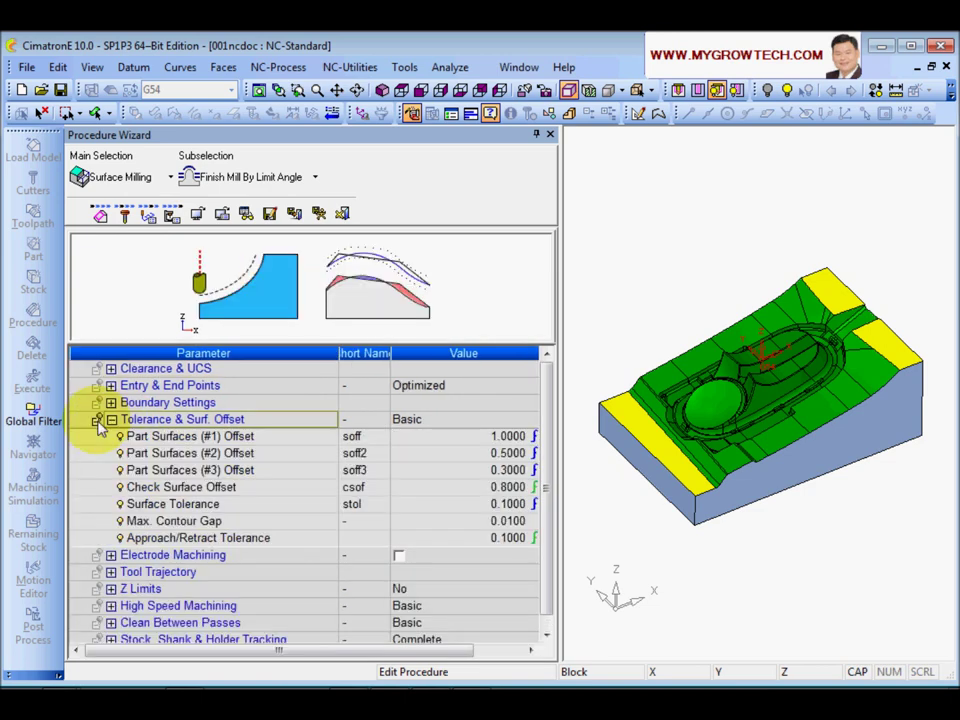
left_click(186, 489)
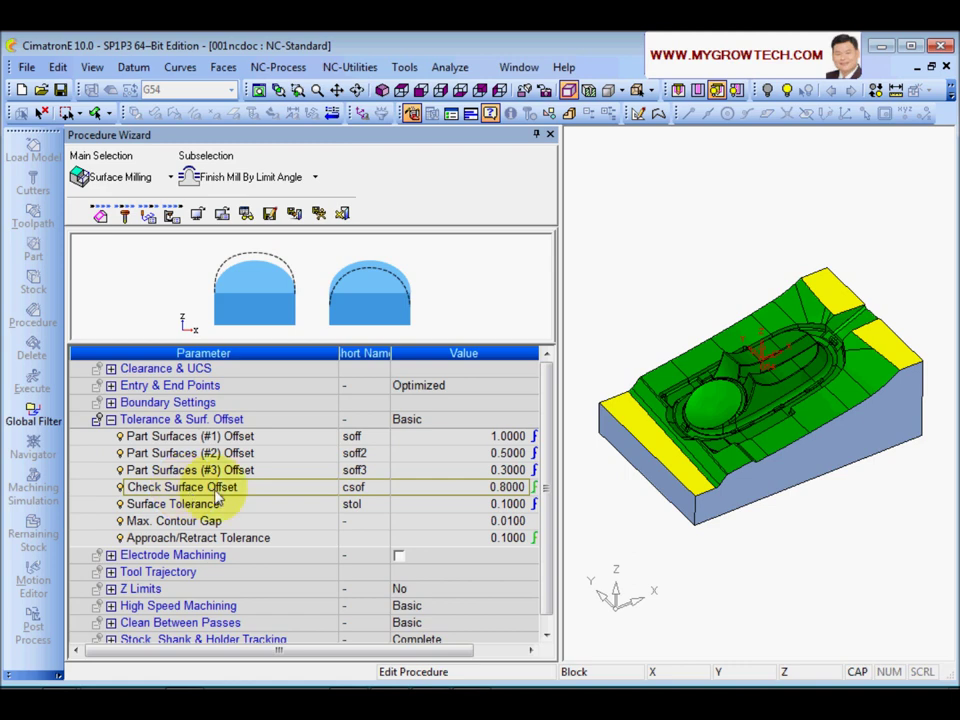
left_click(418, 490)
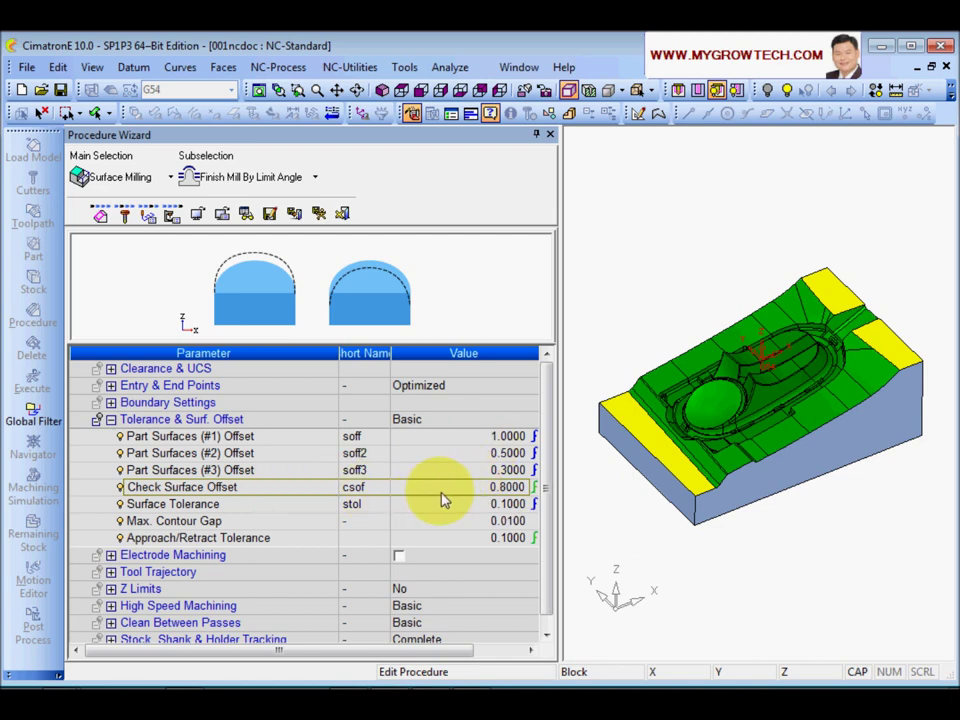
mouse_move(444, 499)
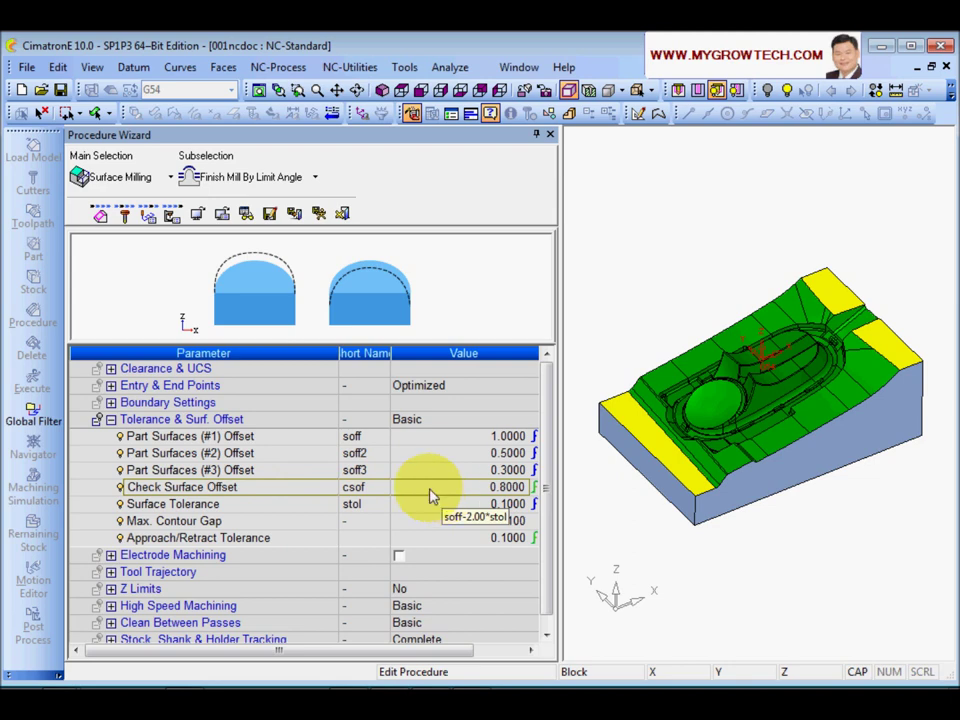
left_click(430, 490)
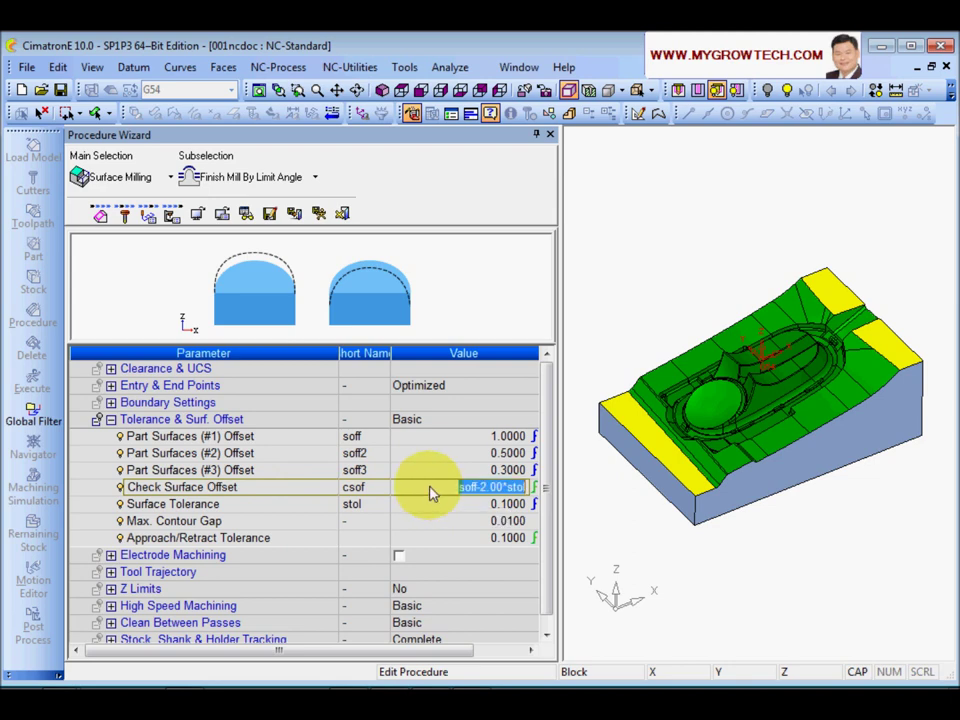
type("1")
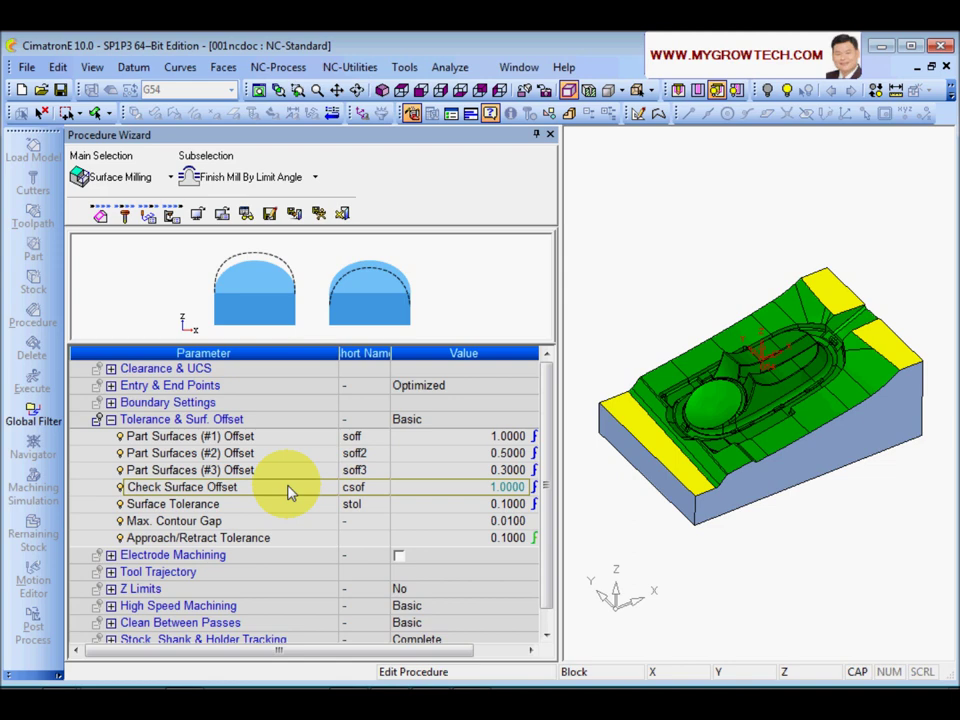
- Save and calculate the semi hor 0-40 deg procedure despite the offset recommendation, and show its toolpath on the model for inspection
left_click(320, 215)
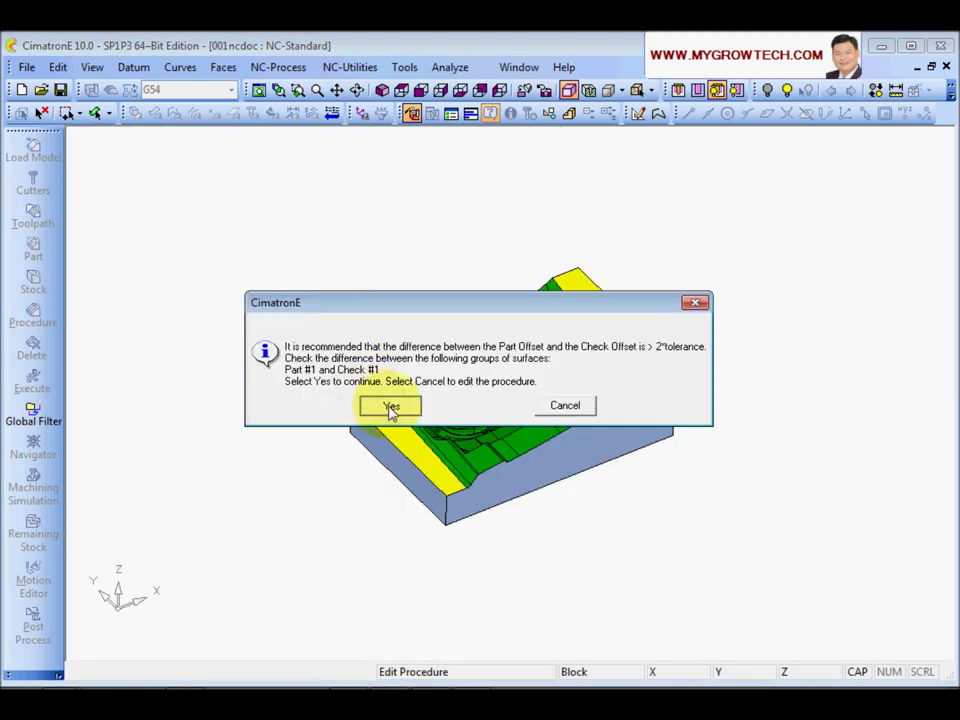
left_click(390, 407)
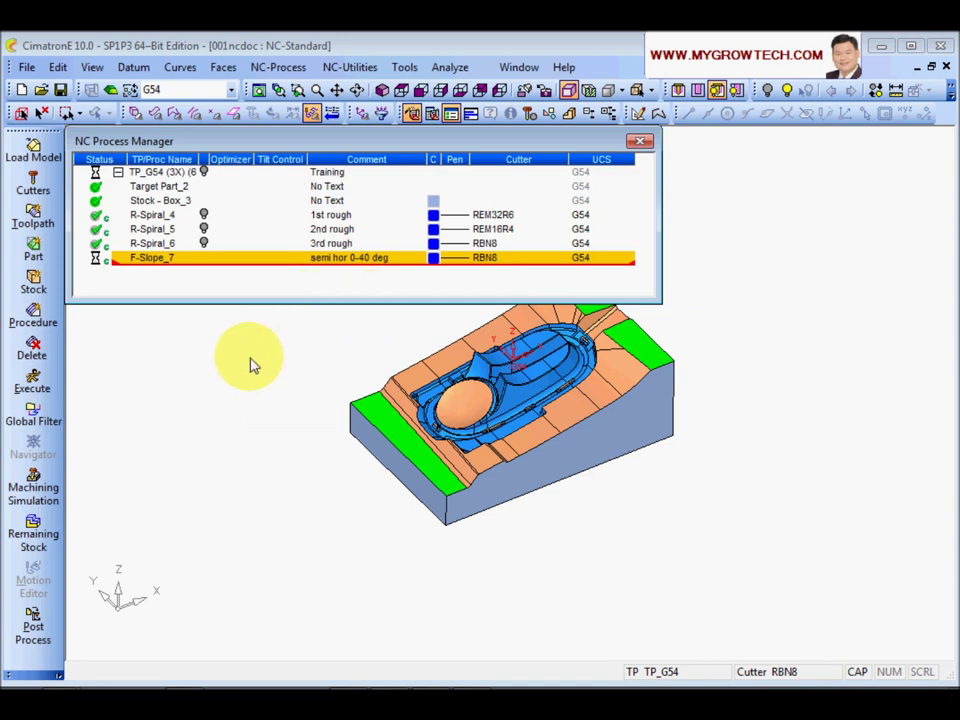
left_click(205, 259)
scroll(490, 435, "up", 5)
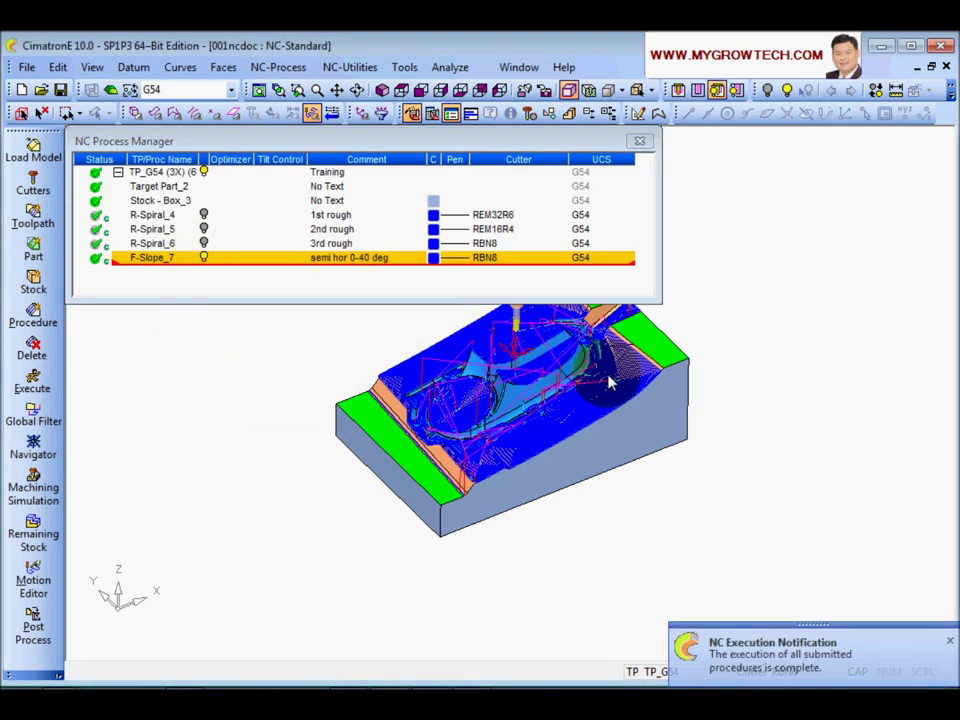
middle_click_drag(490, 435, 568, 450)
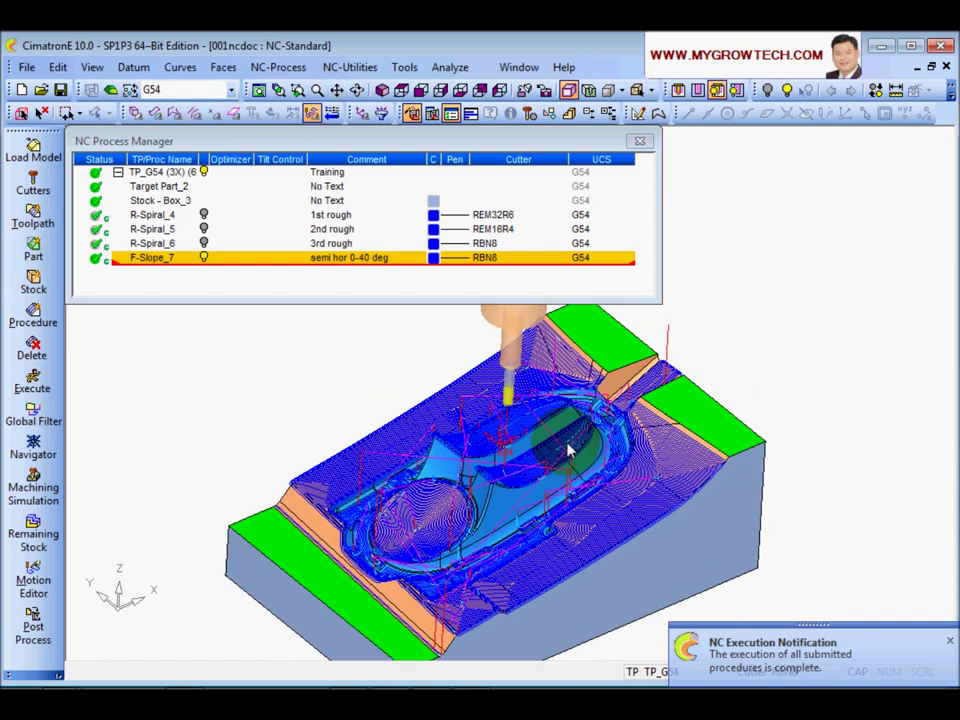
middle_click_drag(467, 478, 313, 426)
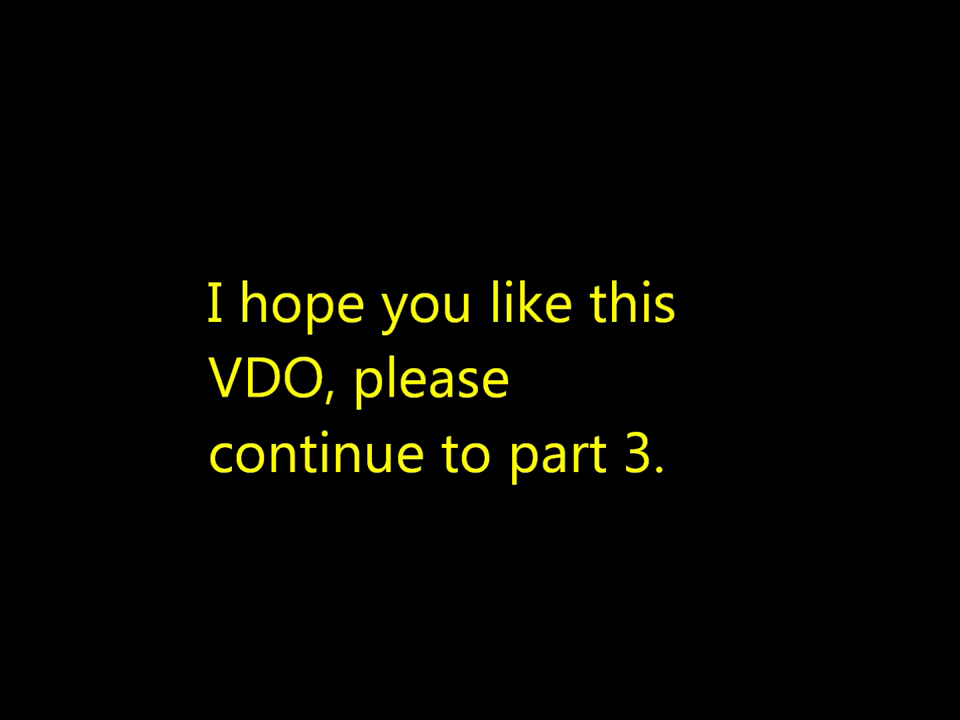